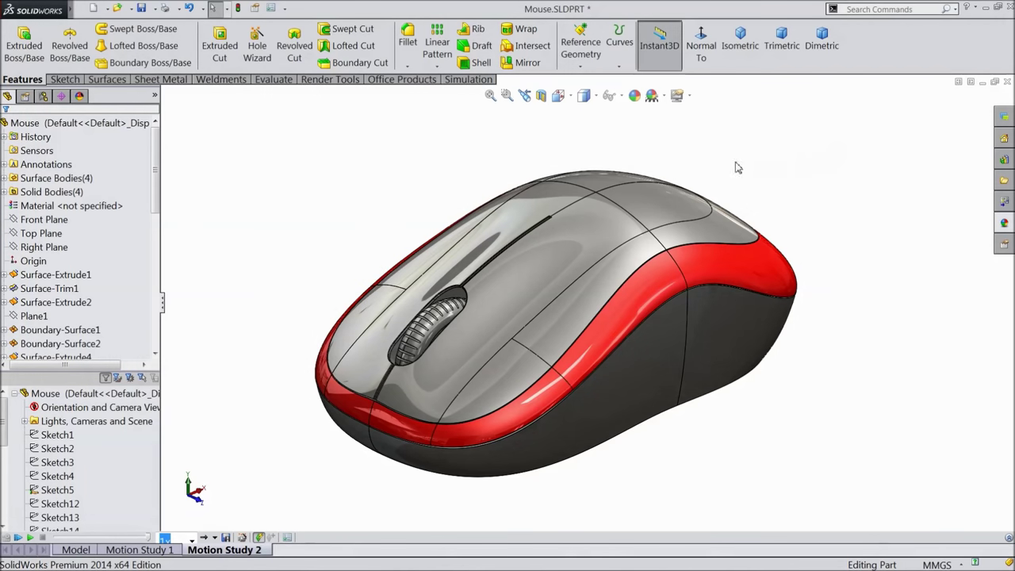
left_click(30, 539)
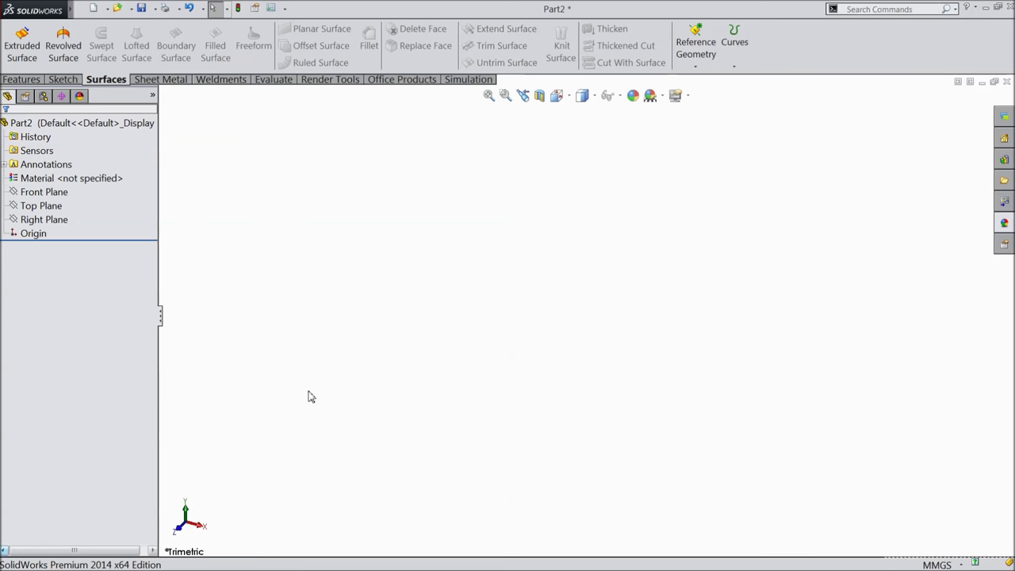
- Start a new sketch on the Top Plane
left_click(42, 205)
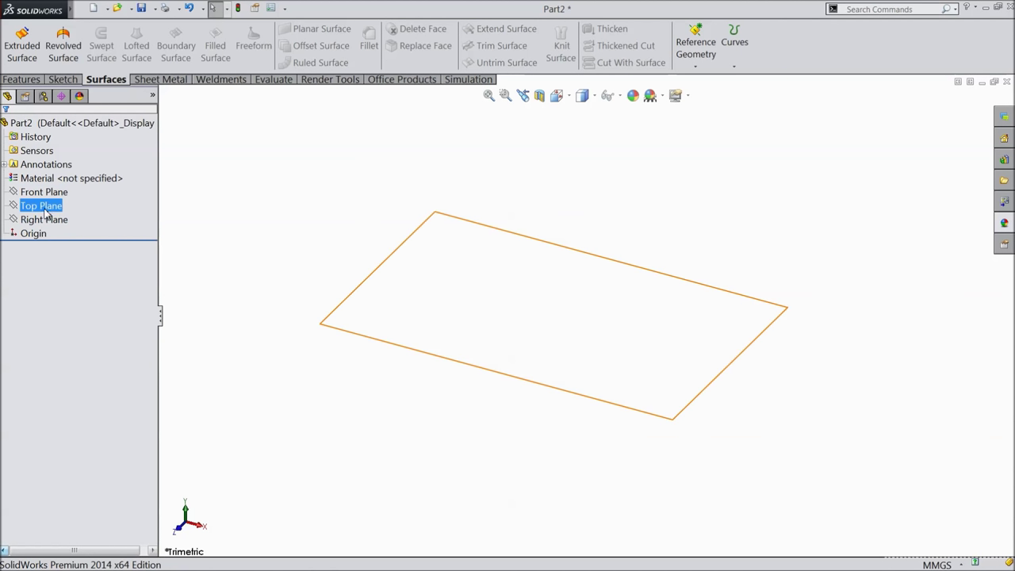
left_click(72, 192)
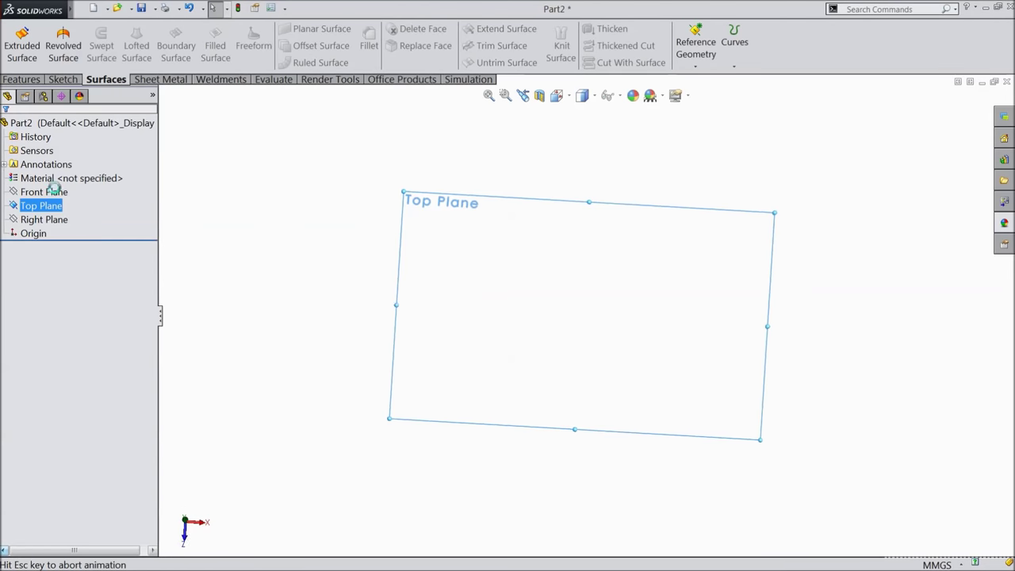
left_click(63, 80)
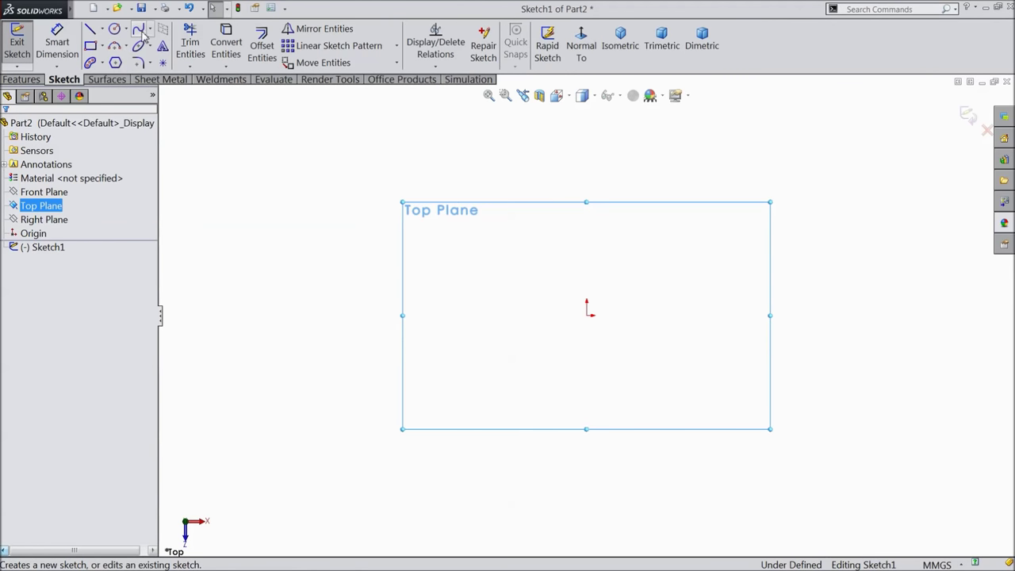
- Sketch a three-point spline bulging below the origin, about 153 mm wide and 41 mm deep, with both ends level with the origin
left_click(138, 29)
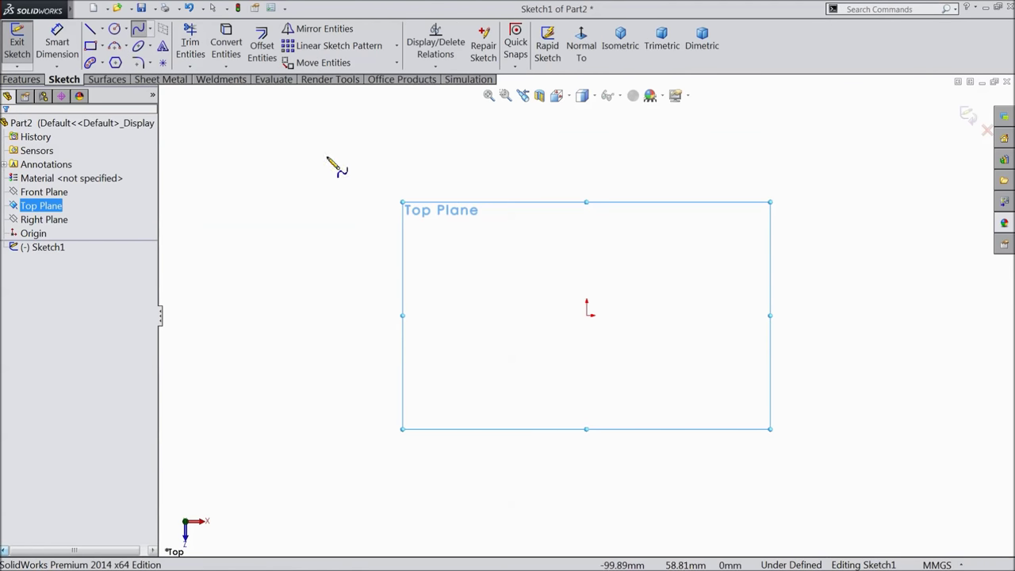
left_click(754, 316)
left_click(616, 400)
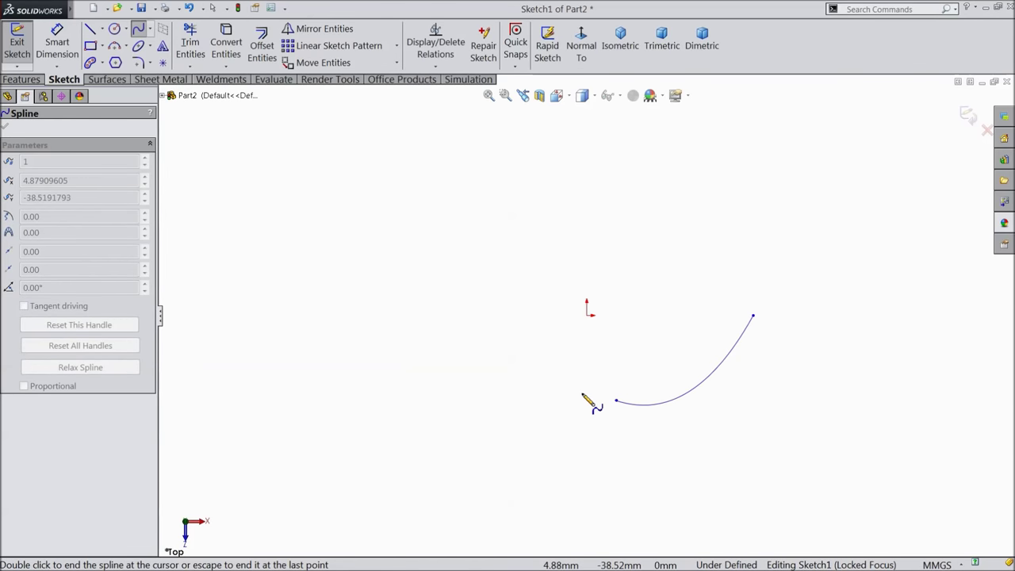
left_click(436, 316)
right_click(466, 252)
left_click(489, 160)
scroll(602, 342, "down", 3)
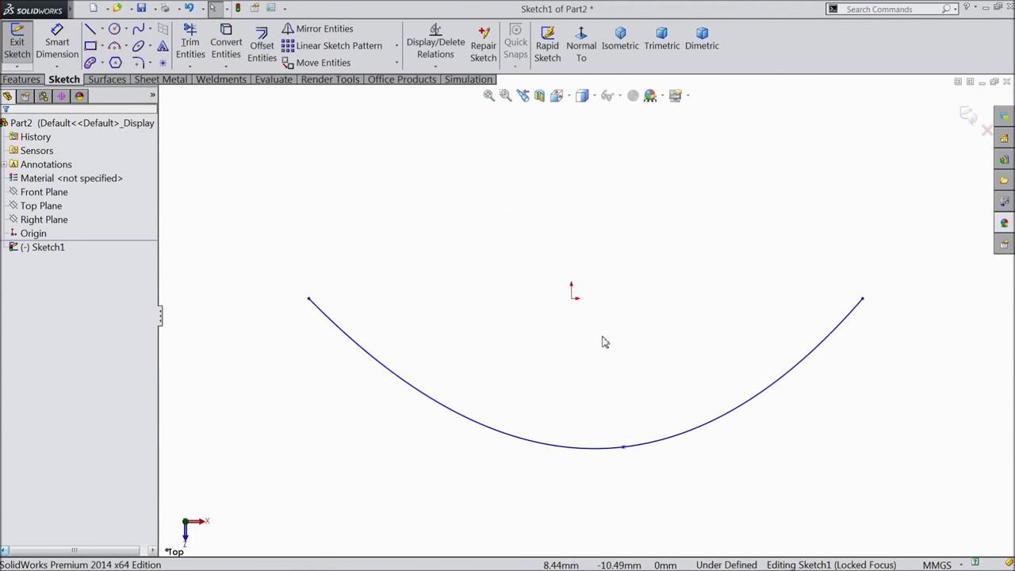
- Add a horizontal relation between both spline endpoints and the origin
left_click(862, 300)
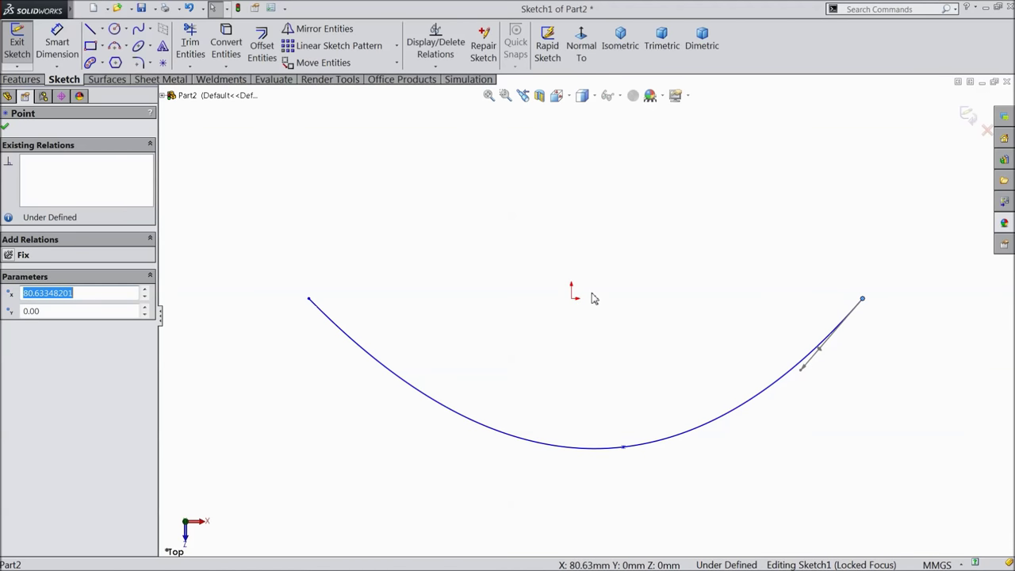
left_click(573, 299, "ctrl")
left_click(310, 299, "ctrl")
left_click(336, 254)
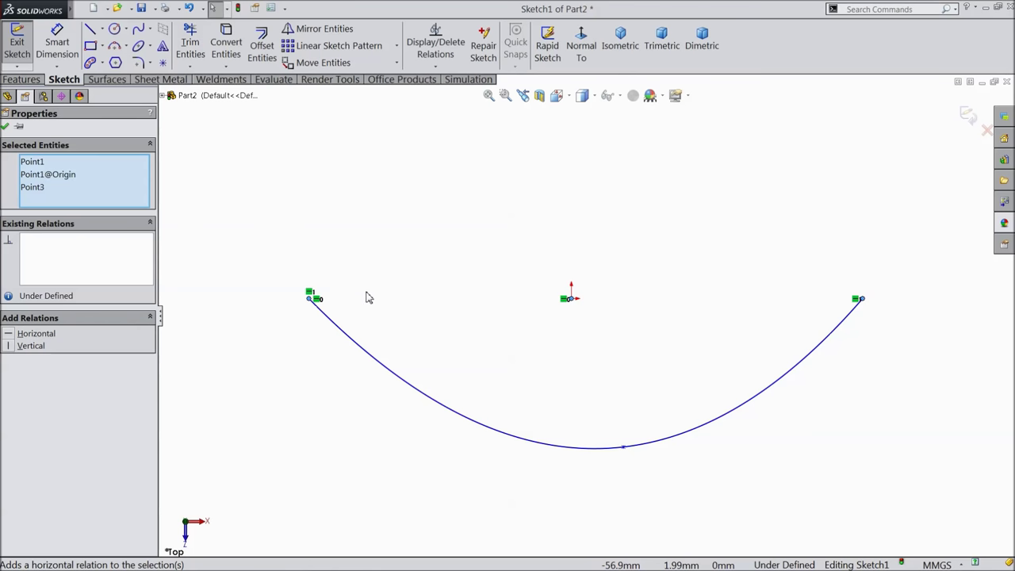
left_click(5, 127)
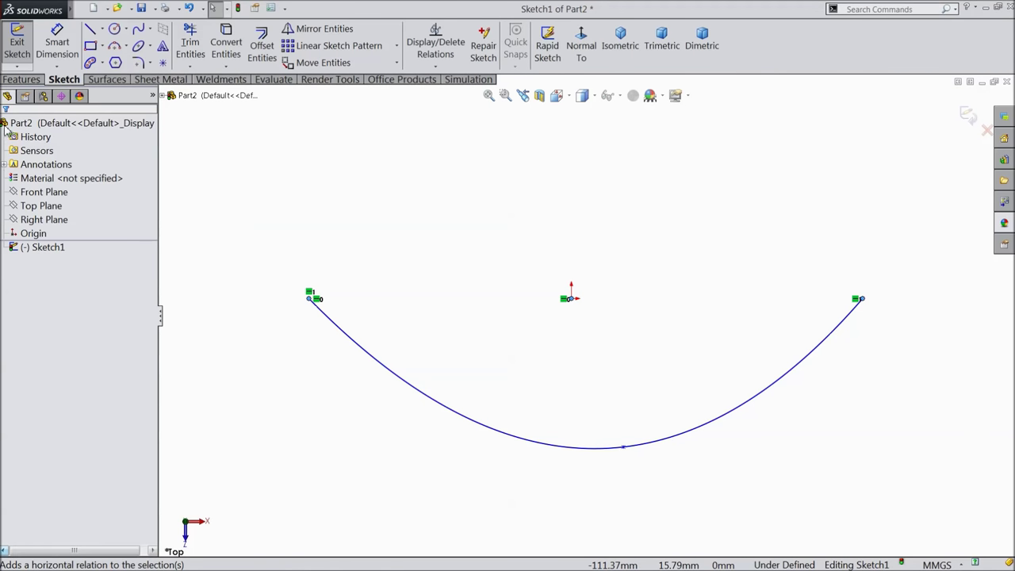
- Make the tangent handles at both spline ends vertical and the handle at the middle point horizontal
left_click(348, 356)
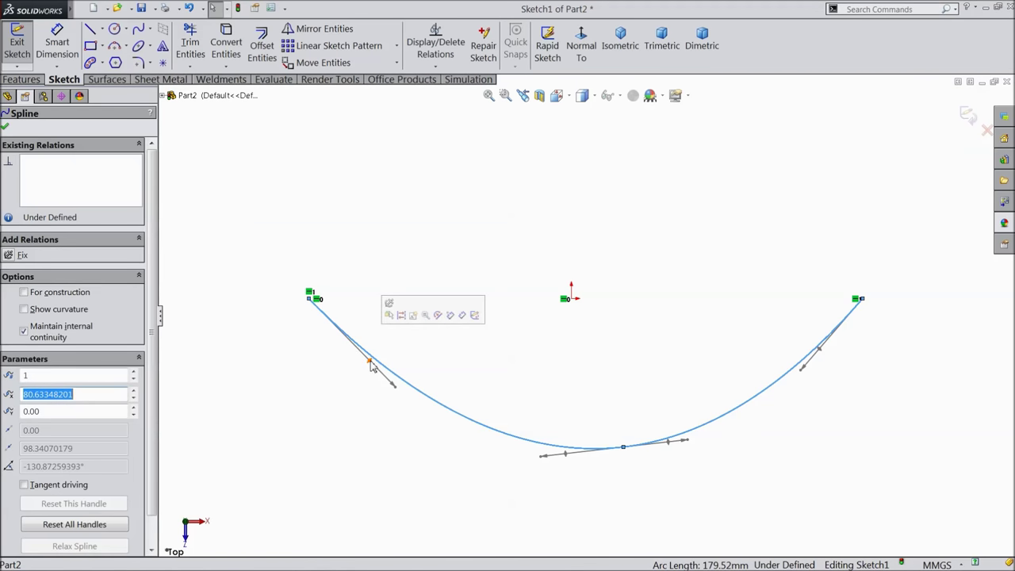
left_click(370, 363)
left_click(29, 268)
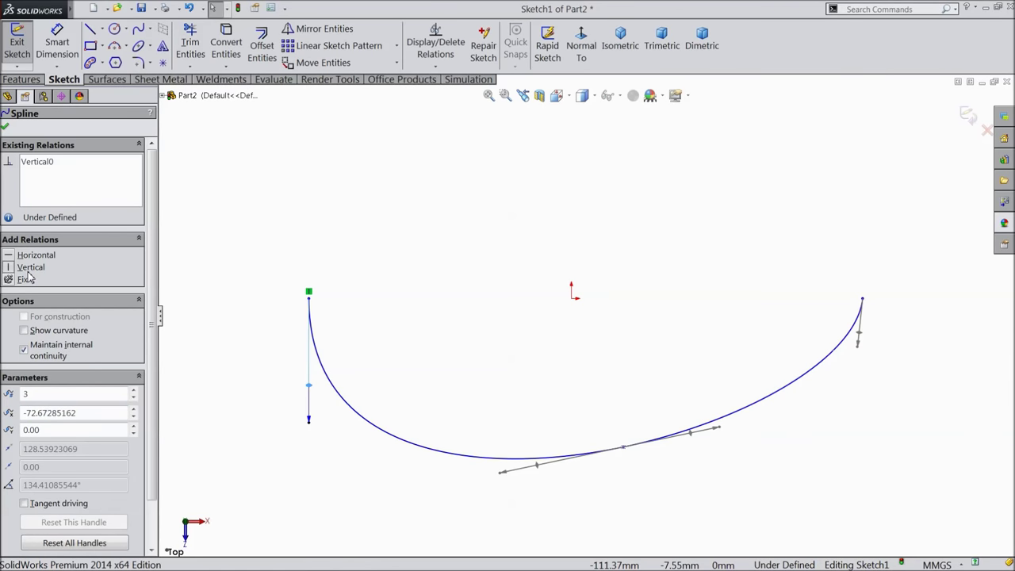
left_click(859, 337)
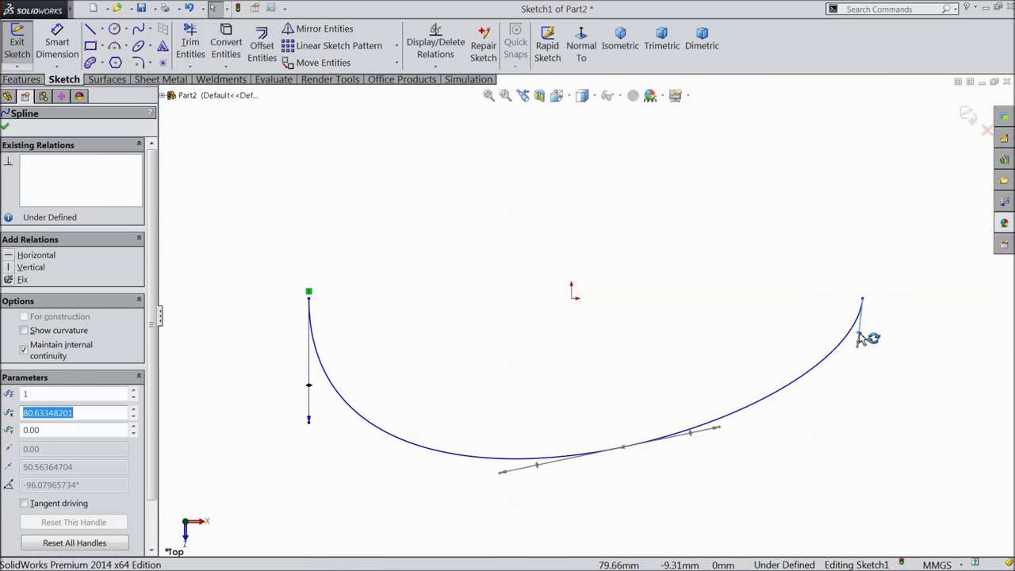
left_click(29, 270)
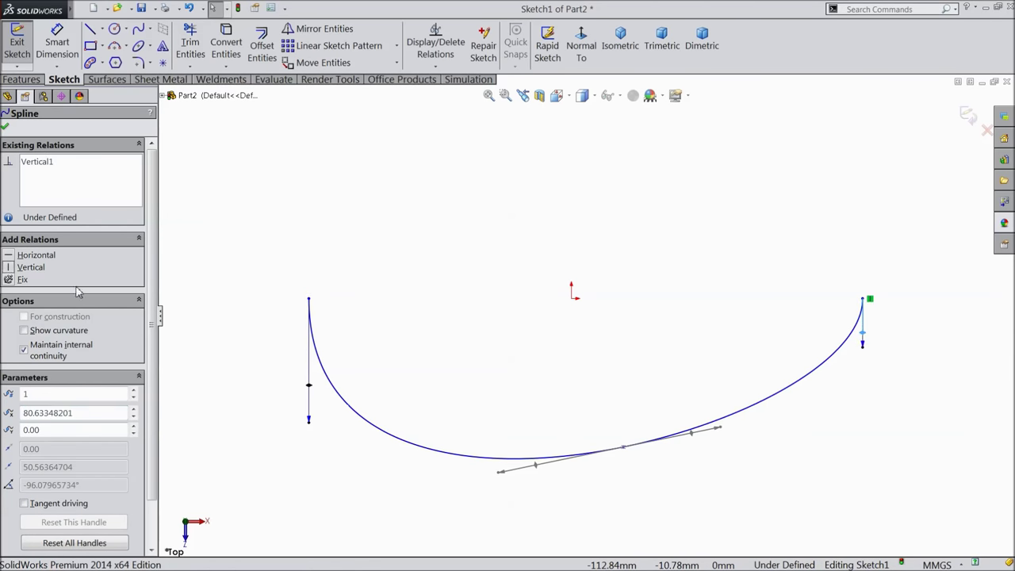
left_click(537, 469)
left_click(38, 256)
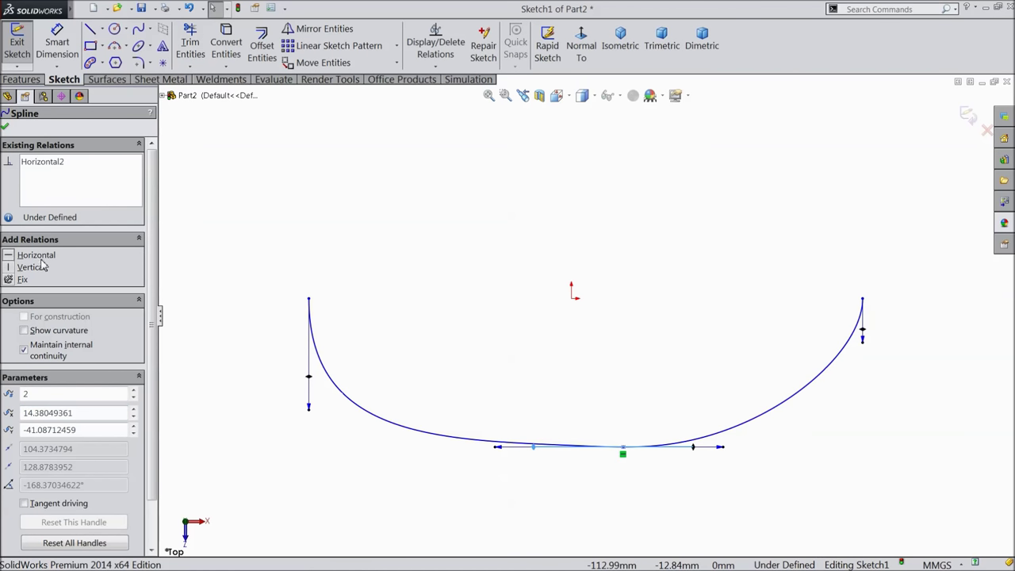
- Dimension the spline's left endpoint 50 mm from the origin
scroll(675, 478, "up", 2)
scroll(662, 456, "down", 1)
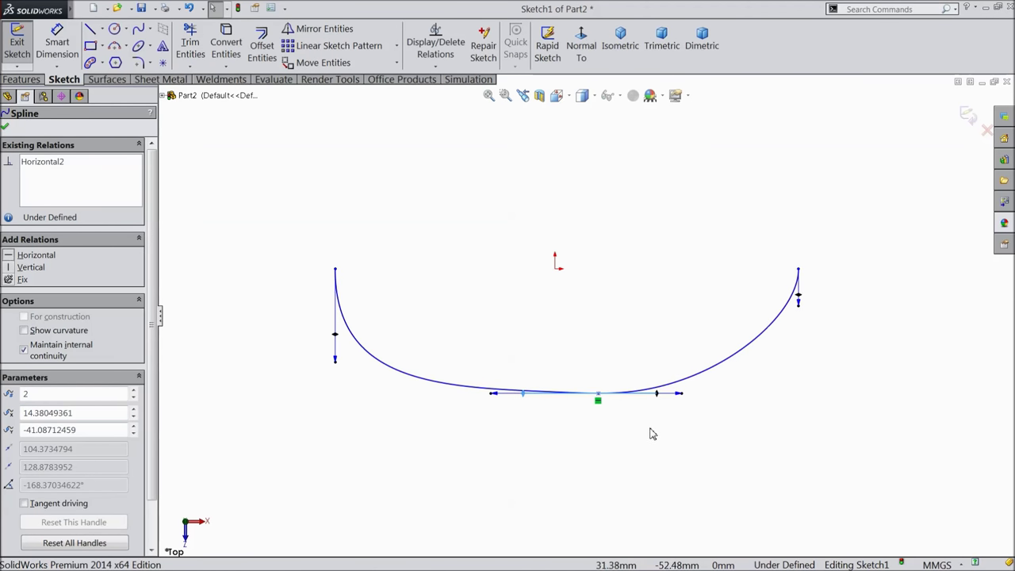
left_click(57, 44)
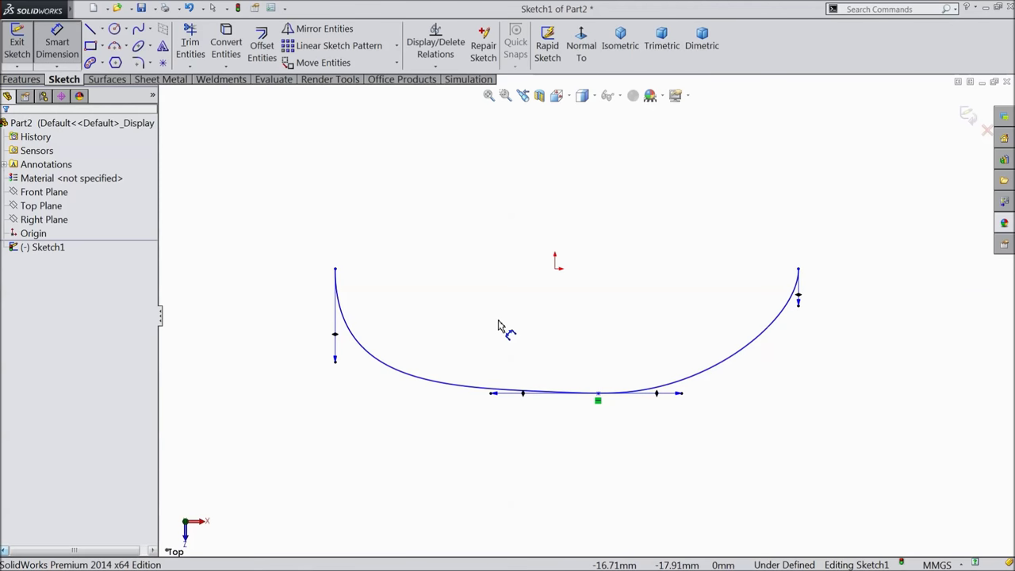
left_click(555, 269)
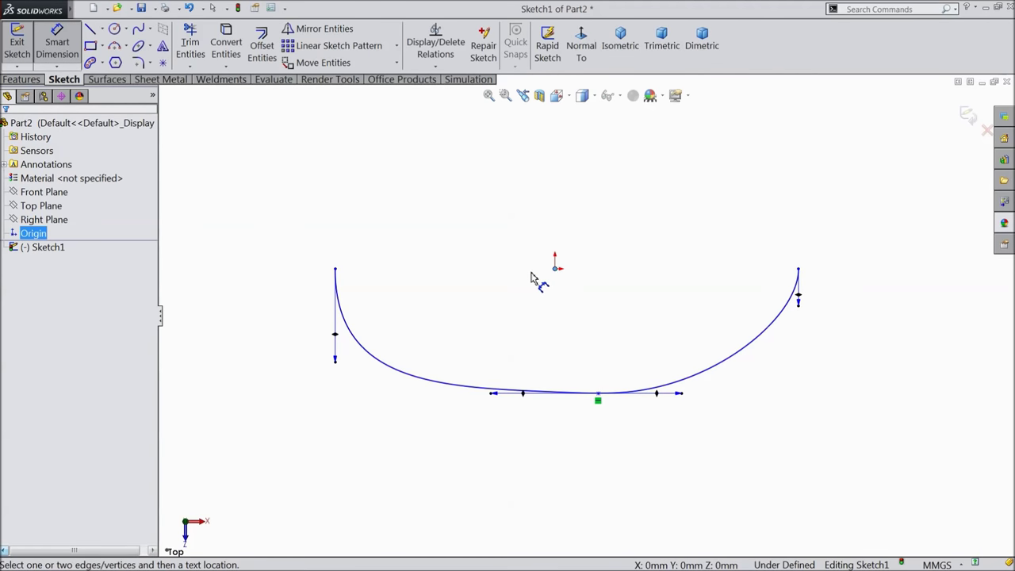
left_click(335, 270)
left_click(435, 209)
type("50")
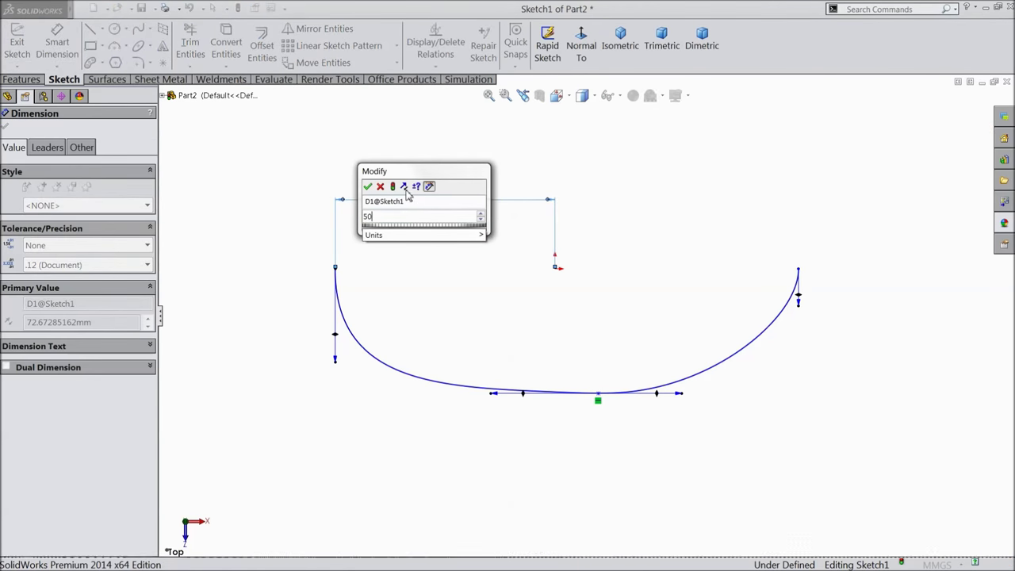
left_click(367, 185)
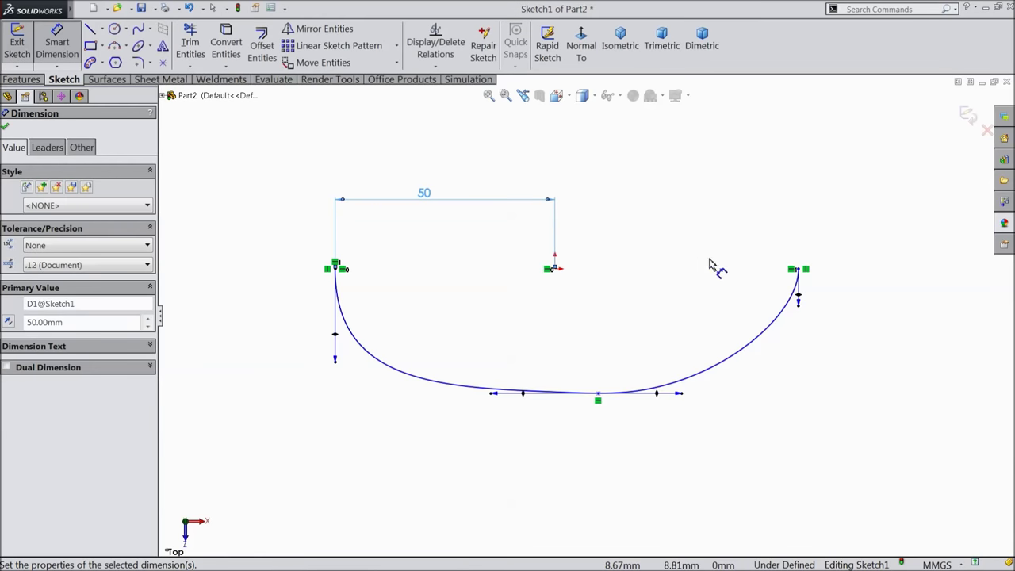
- Dimension the spline's right endpoint 50 mm from the origin
left_click(800, 272)
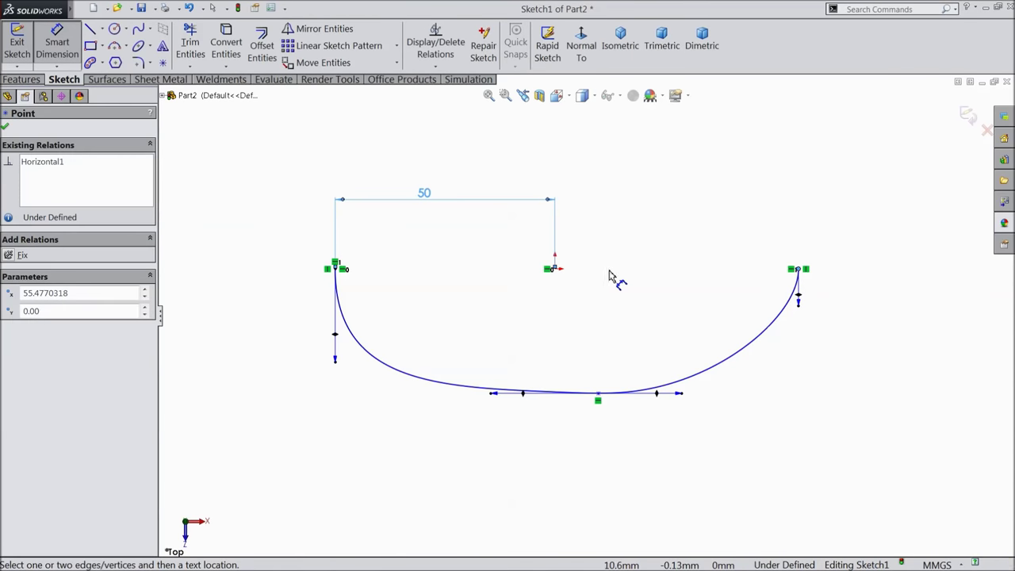
left_click(554, 270)
left_click(635, 207)
type("50")
left_click(583, 191)
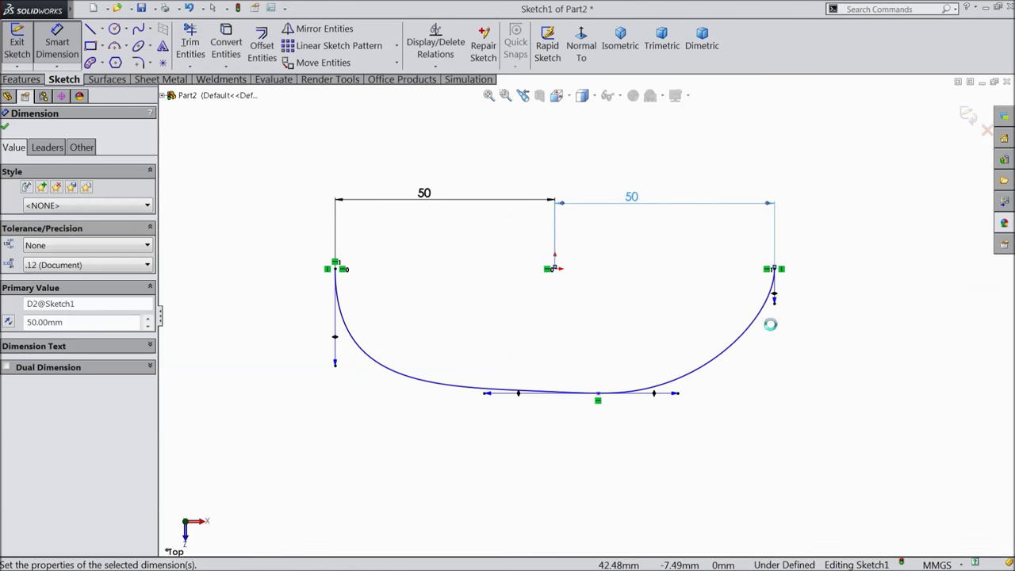
- Dimension the tangent handle at the spline's right end and set its value to 105
left_click(777, 298)
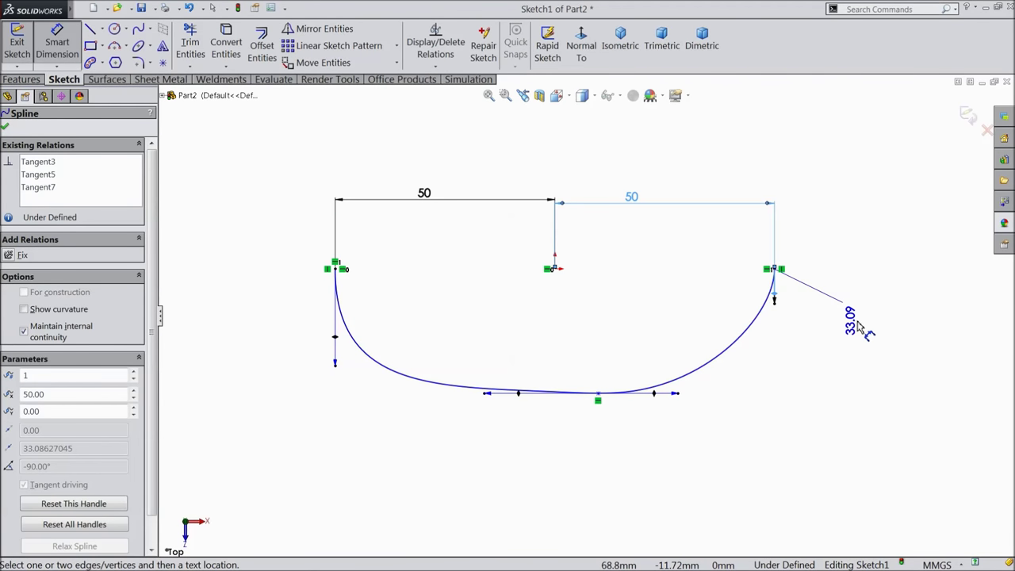
left_click(859, 329)
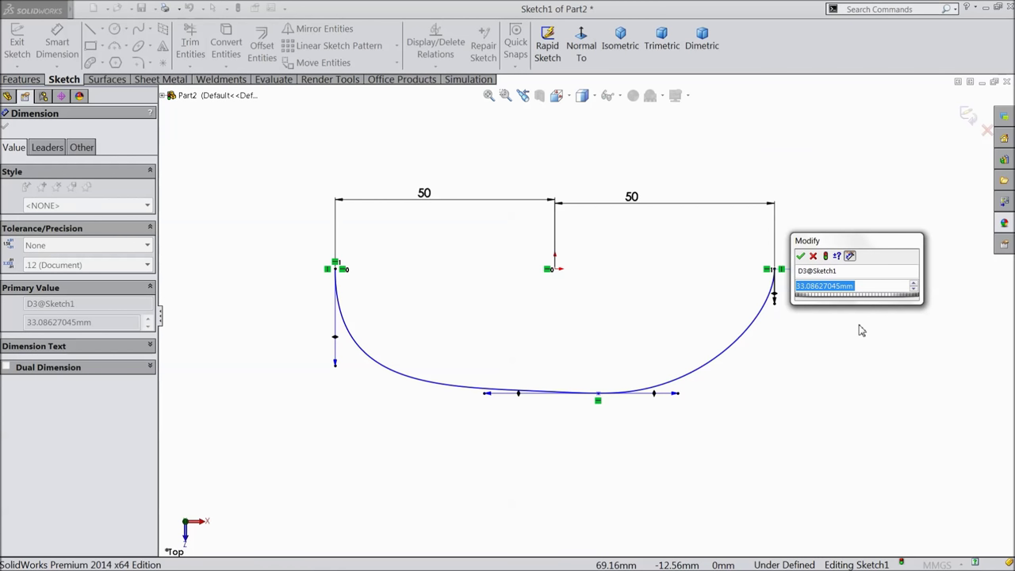
type("10")
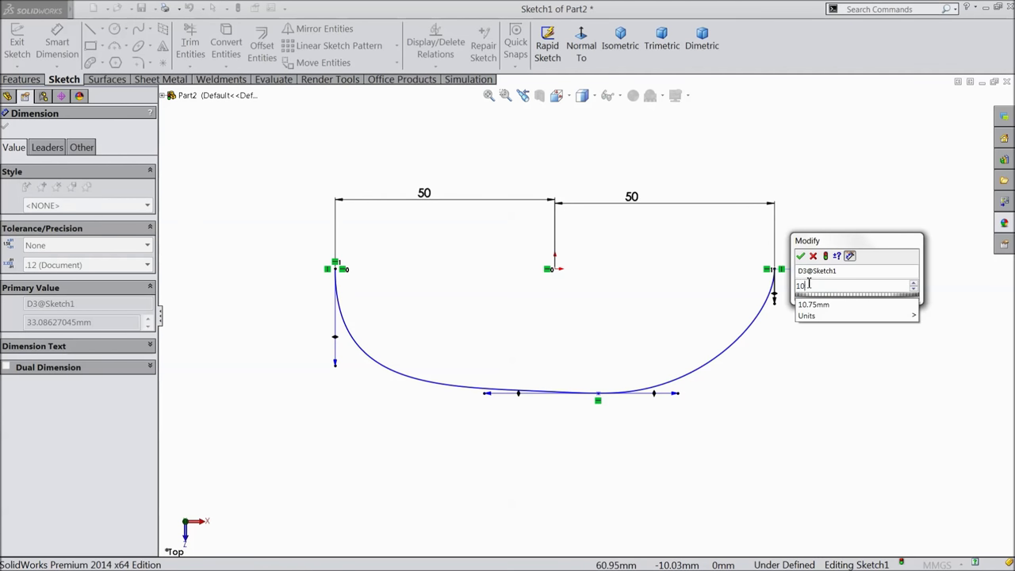
type("5")
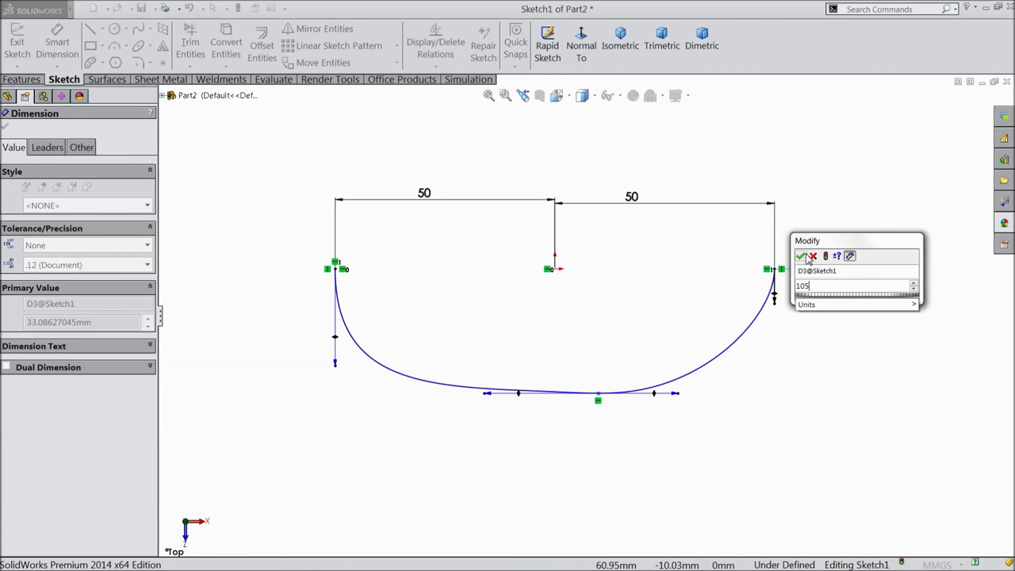
left_click(803, 256)
- Dimension the tangent handle at the spline's left end and set its value to 130
left_click(339, 344)
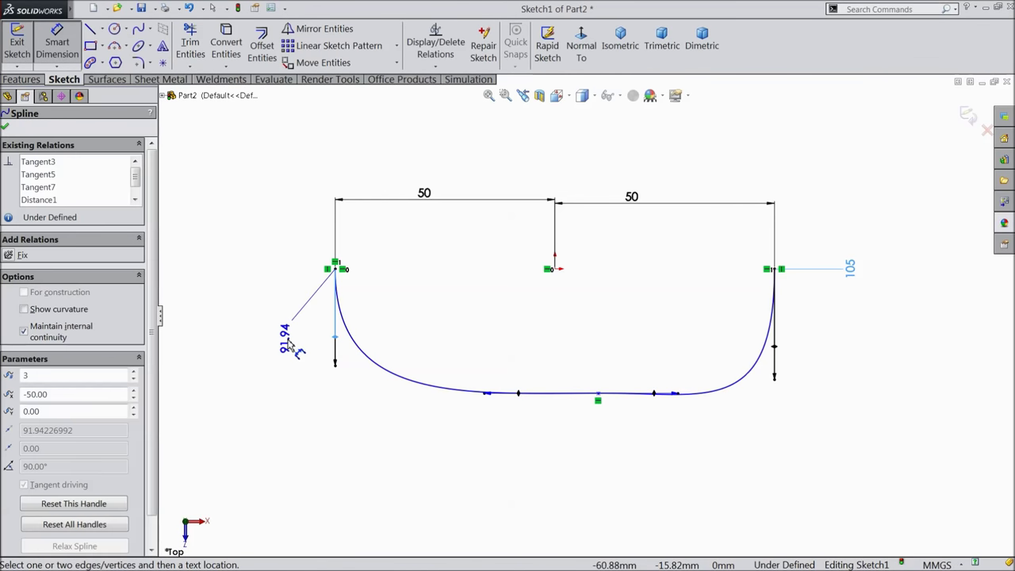
left_click(290, 344)
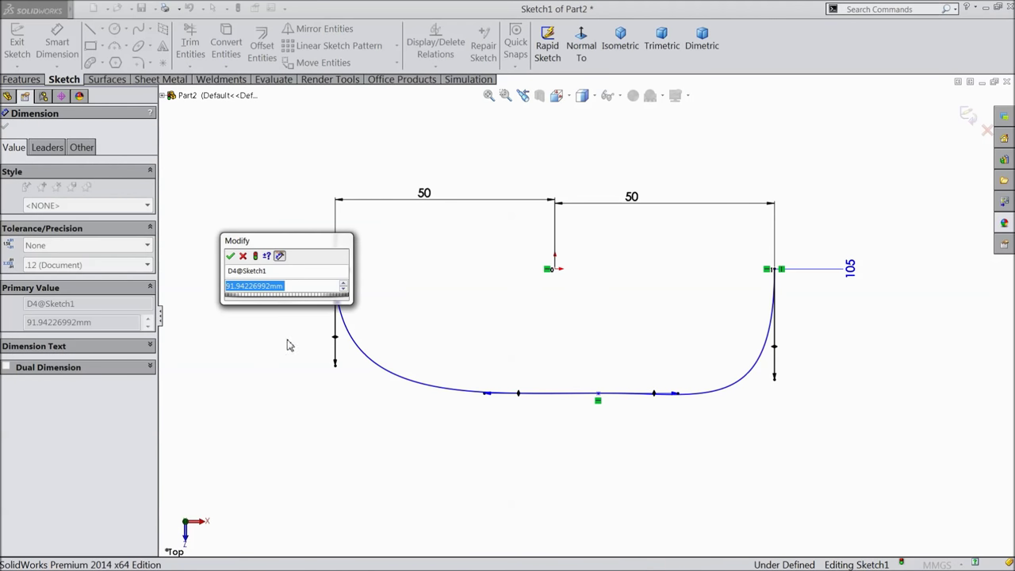
type("130")
left_click(232, 255)
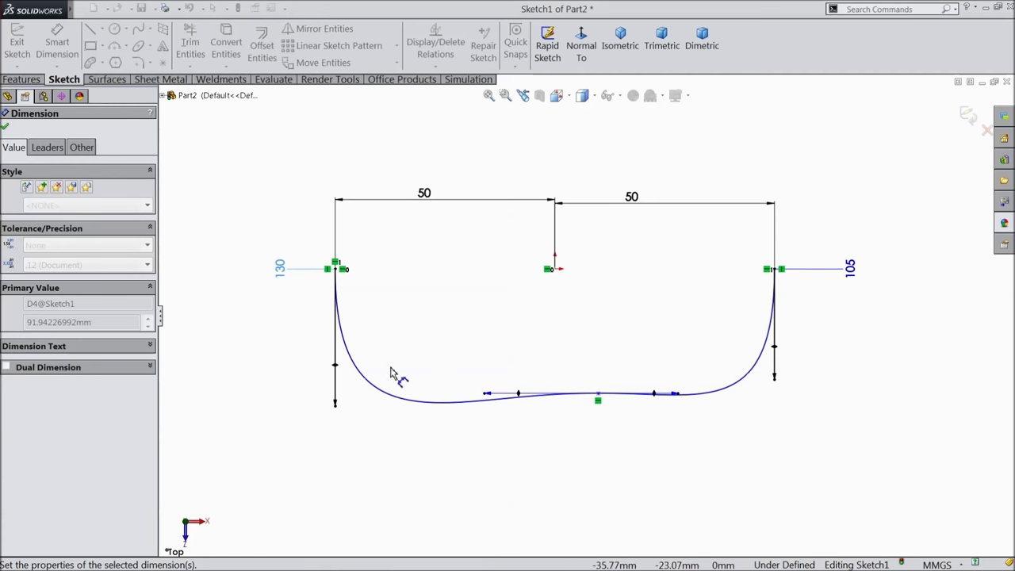
- Dimension the tangent handle at the spline's middle point and set its value to 115
left_click(519, 394)
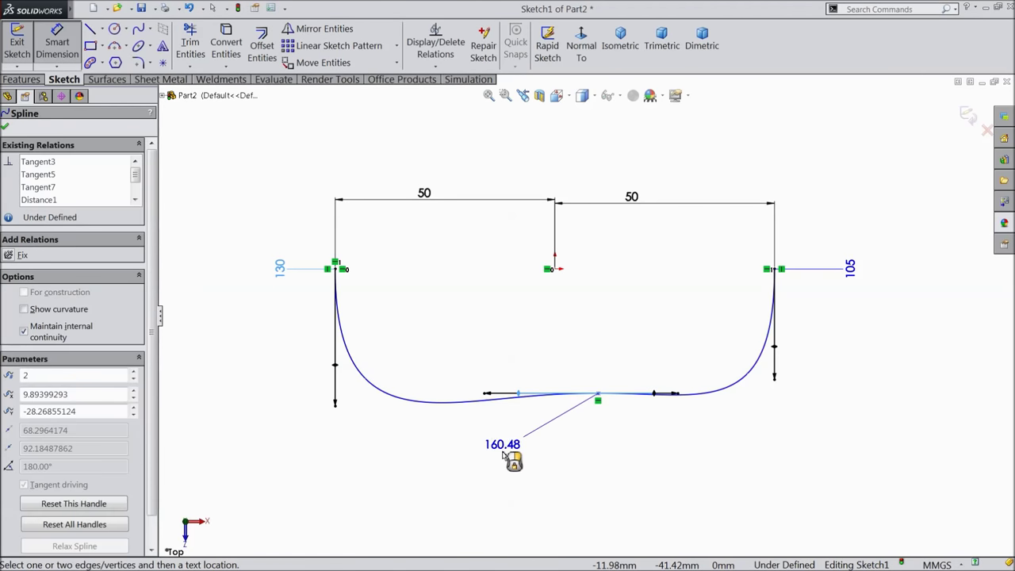
left_click(507, 457)
type("115")
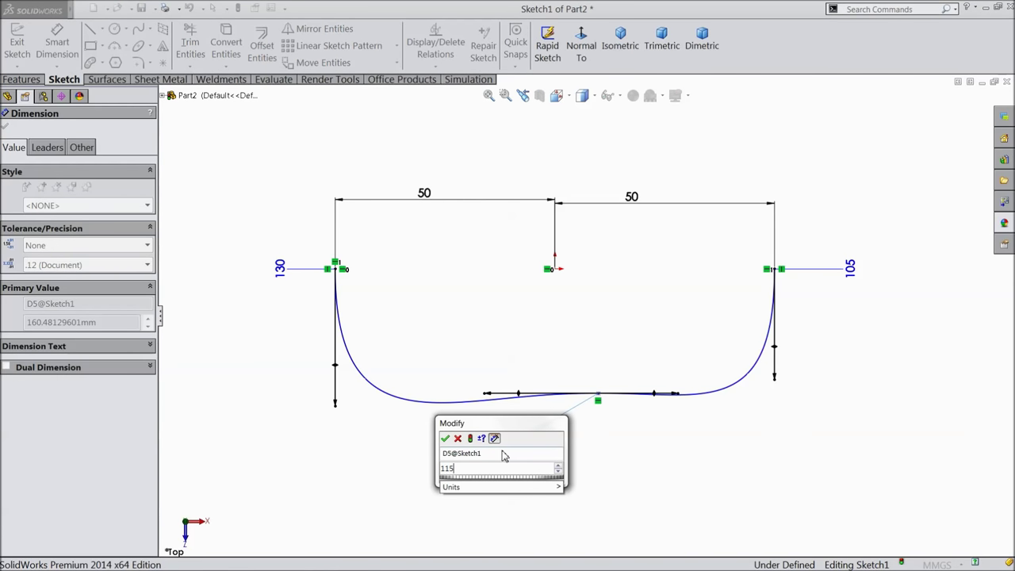
left_click(445, 438)
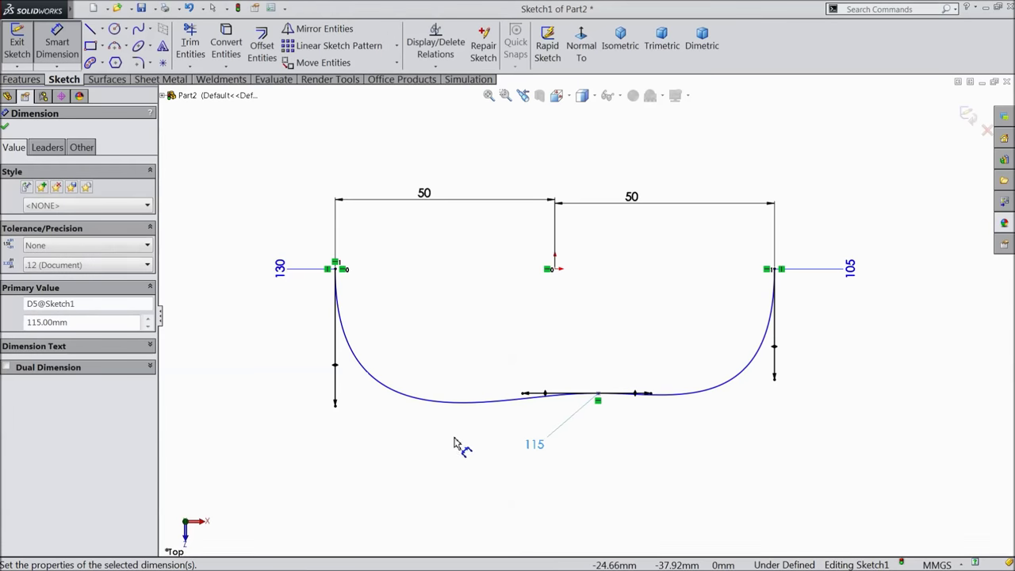
- Dimension the horizontal distance from the origin to the spline's middle point as 10.75 mm
left_click(598, 394)
left_click(555, 272)
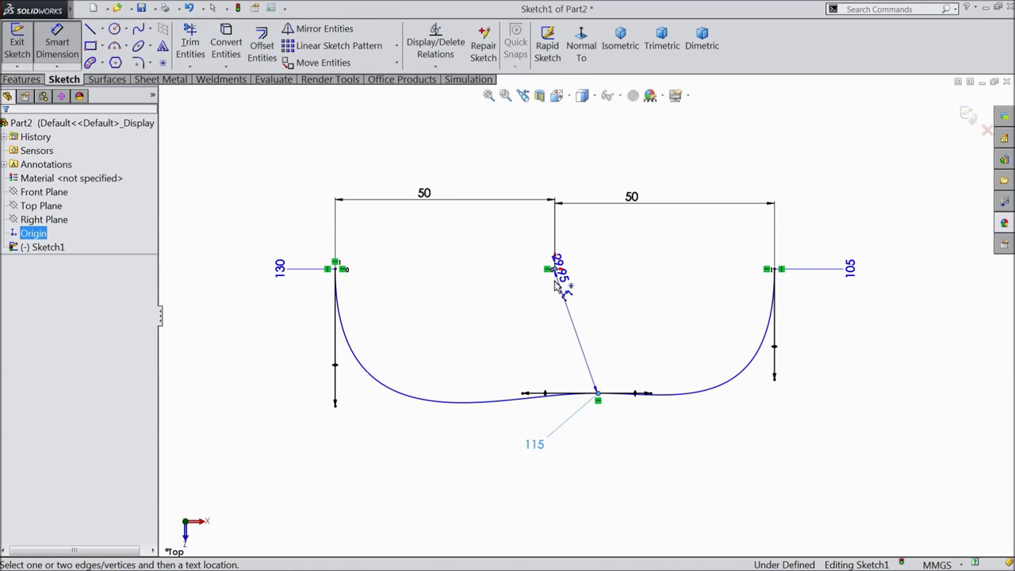
left_click(576, 472)
type("10.75")
left_click(519, 453)
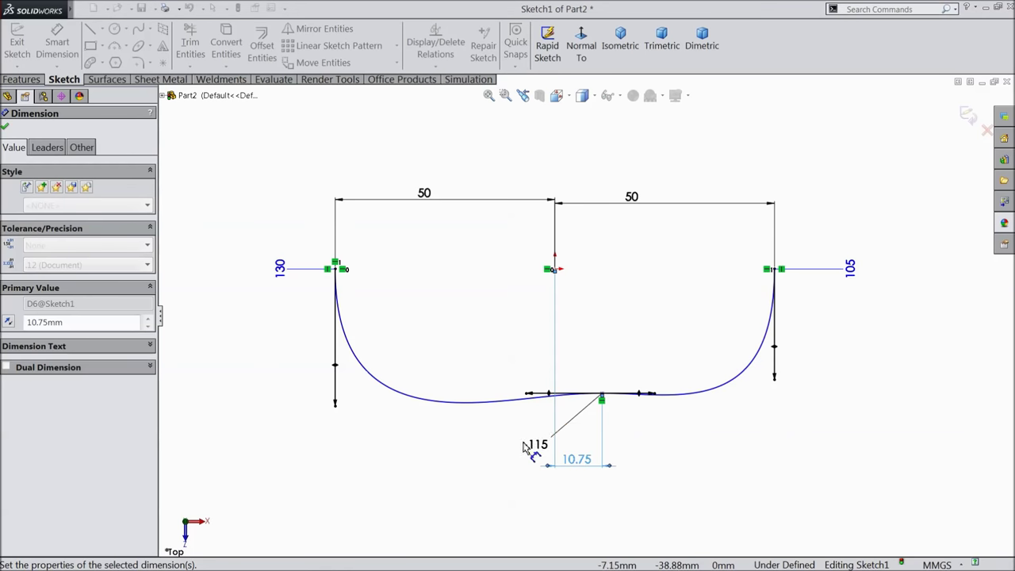
- Dimension the vertical distance from the origin to the spline's middle point as 25.75 mm and exit the sketch
left_click(601, 396)
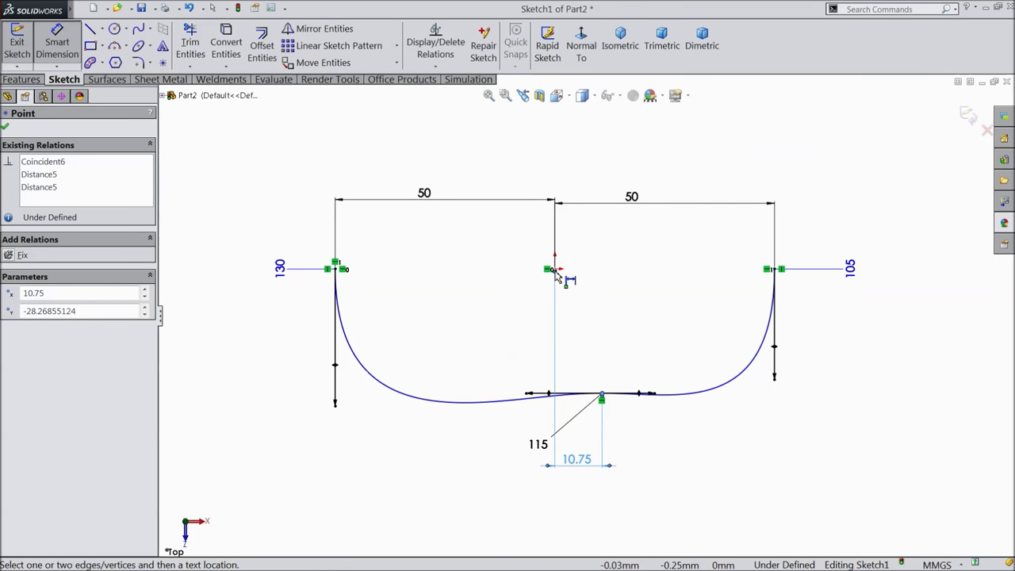
left_click(555, 271)
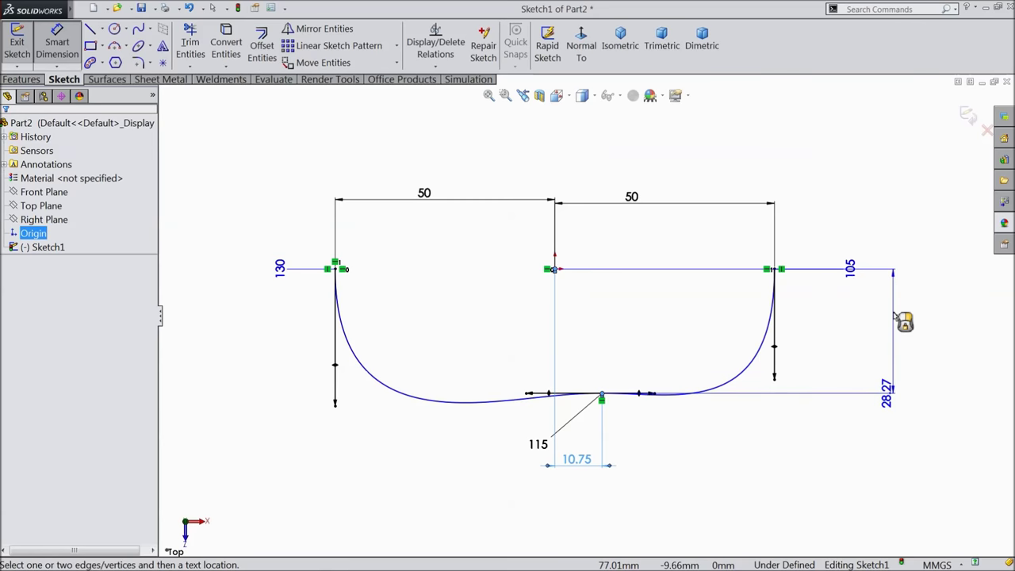
left_click(895, 317)
type("25.75")
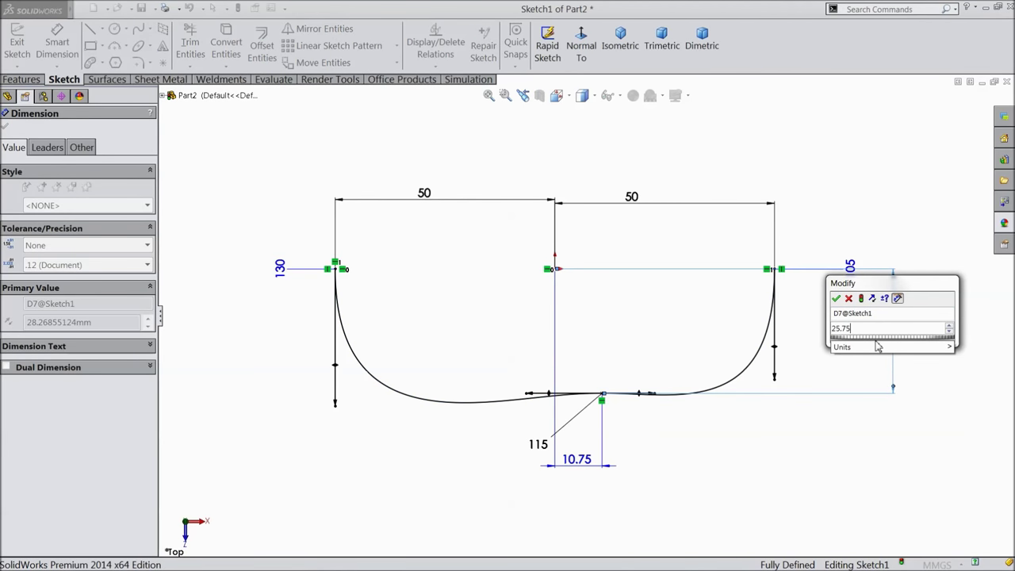
key("Return")
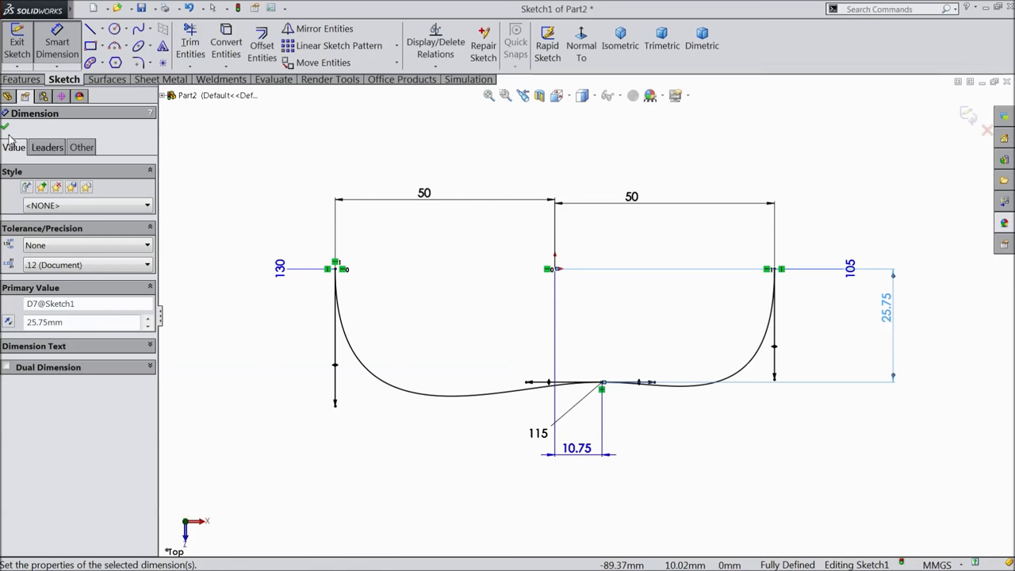
key("Escape")
key("Escape")
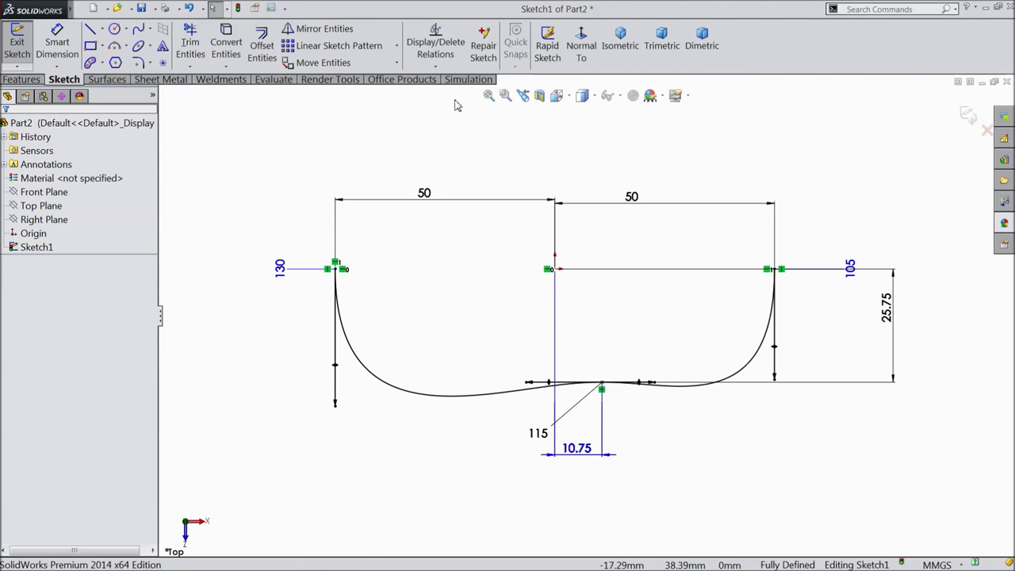
left_click(968, 116)
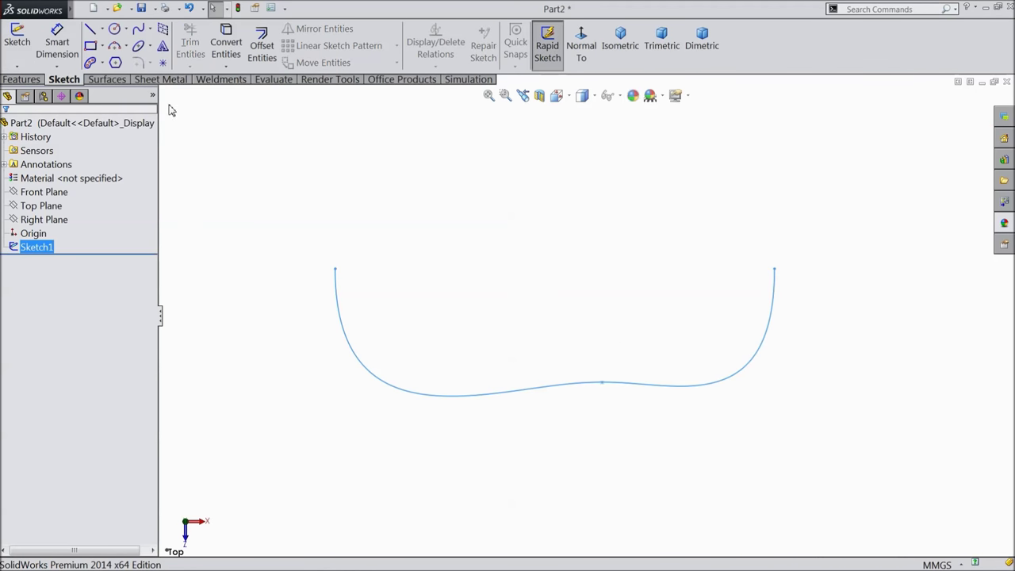
- Extrude the spline sketch as a surface to a blind depth of 100 mm
left_click(109, 80)
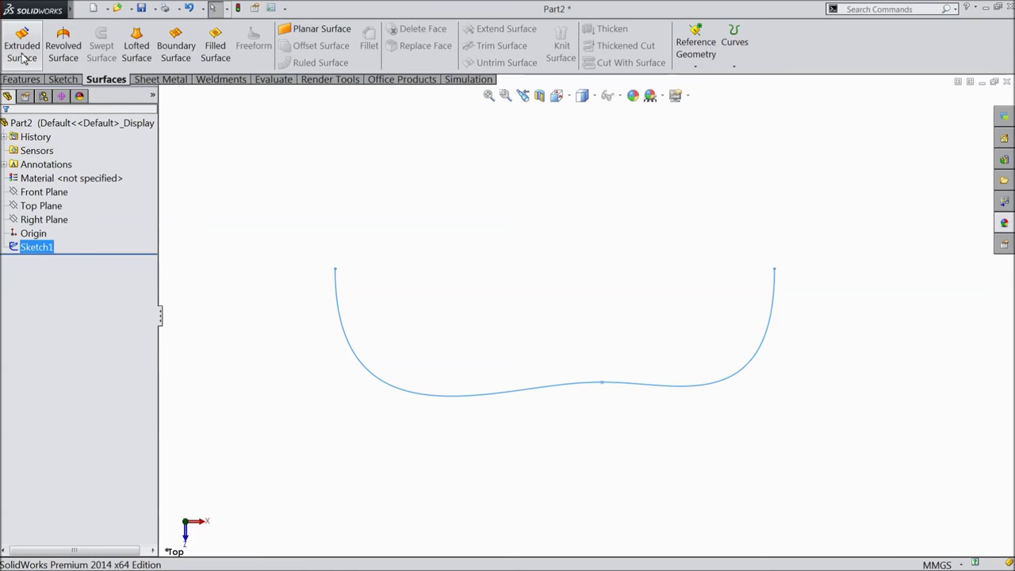
left_click(23, 58)
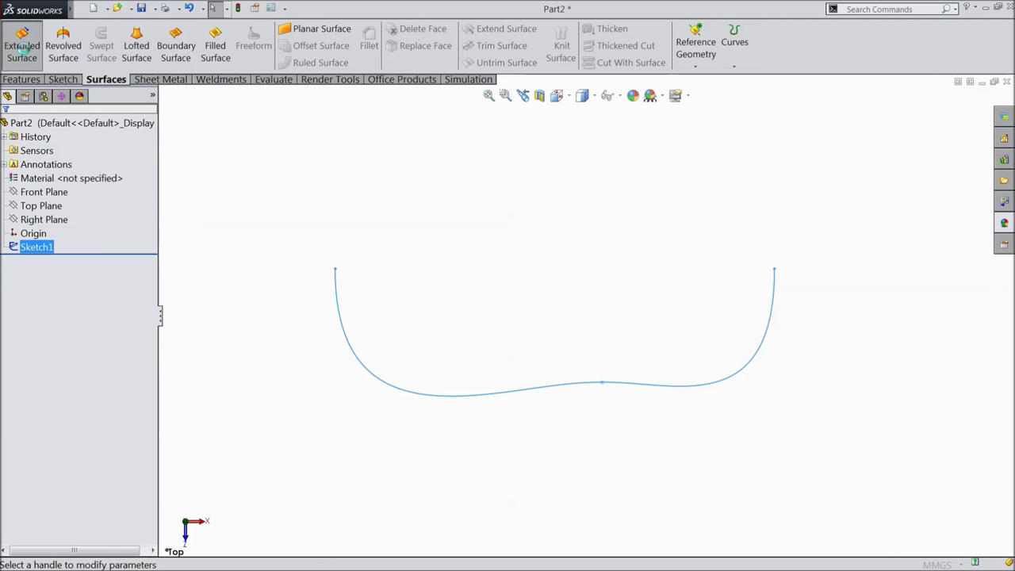
double_click(60, 248)
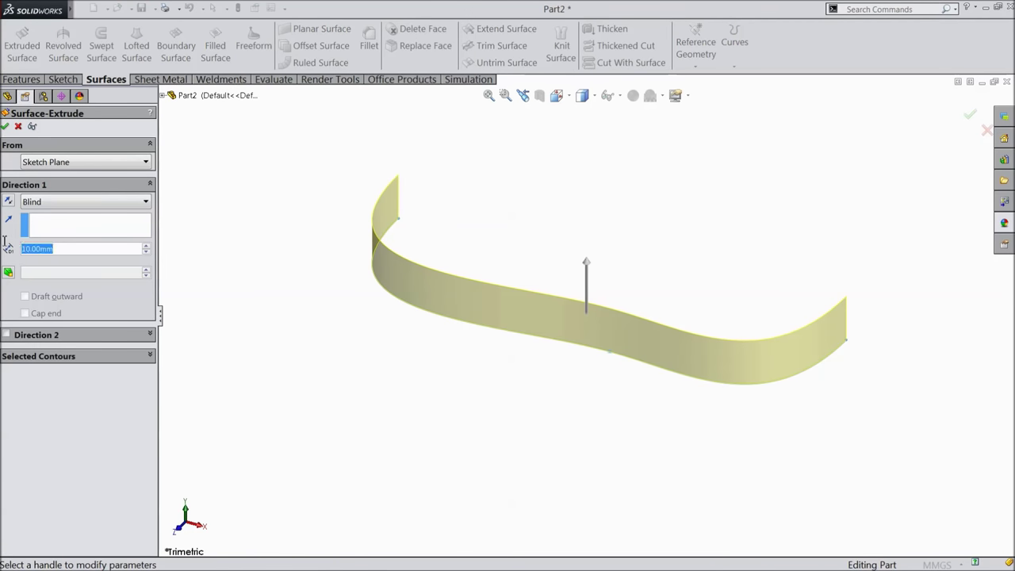
type("100")
key("Return")
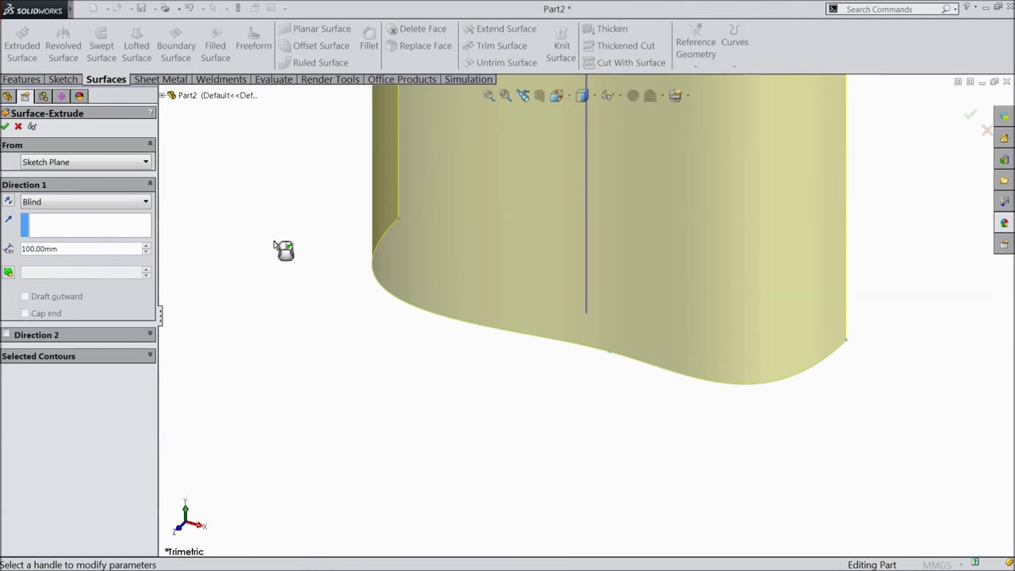
left_click(7, 128)
scroll(373, 301, "up", 3)
middle_click_drag(579, 205, 629, 395)
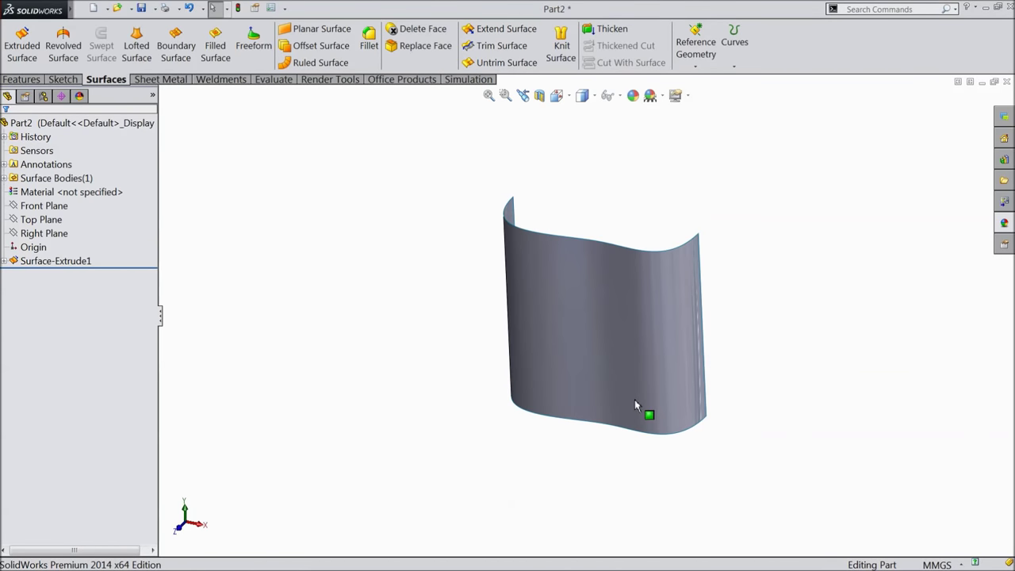
- Hide the extruded surface body
scroll(629, 395, "down", 2)
left_click(48, 206)
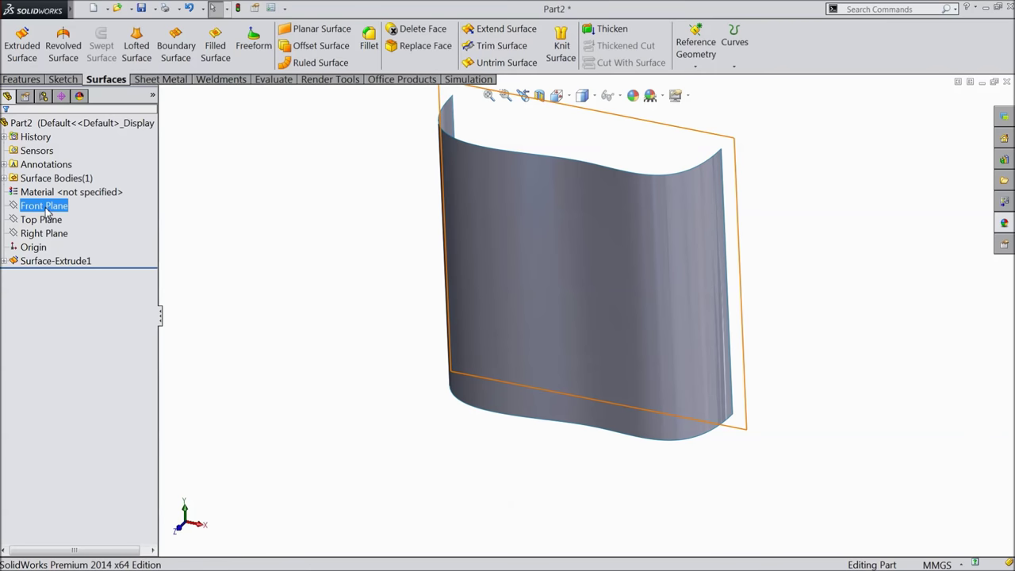
left_click(47, 209)
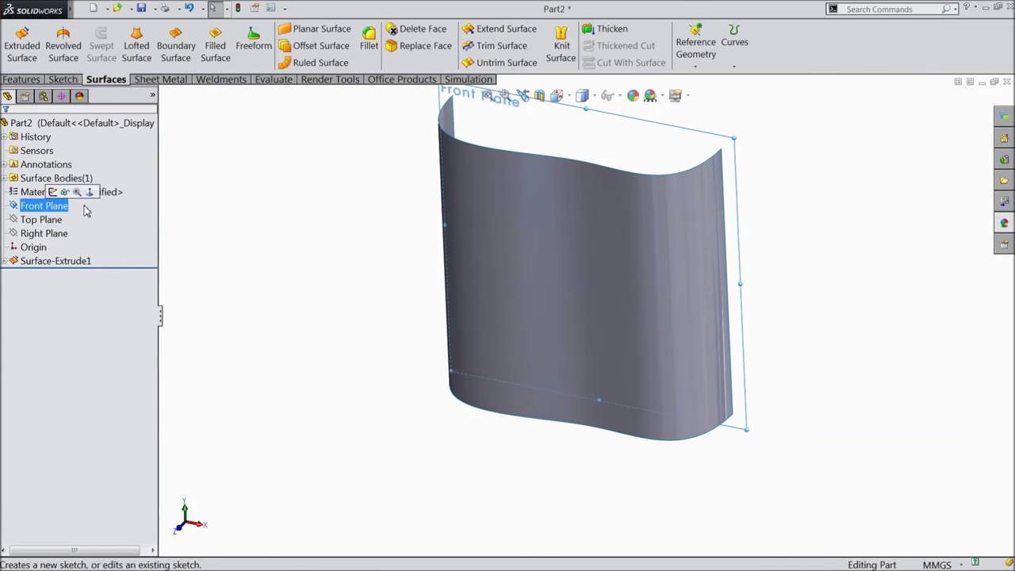
left_click(306, 230)
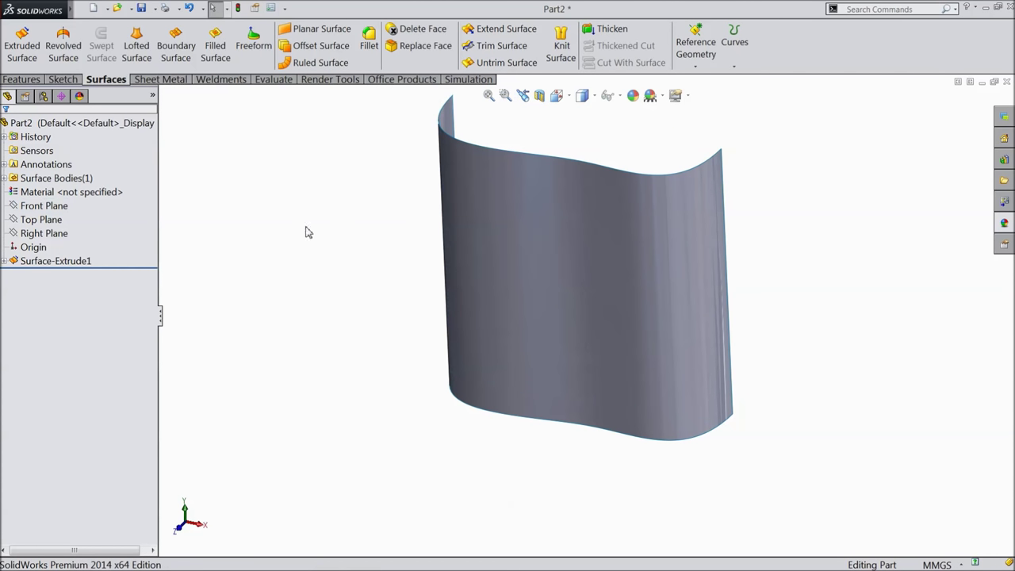
left_click(470, 223)
left_click(510, 189)
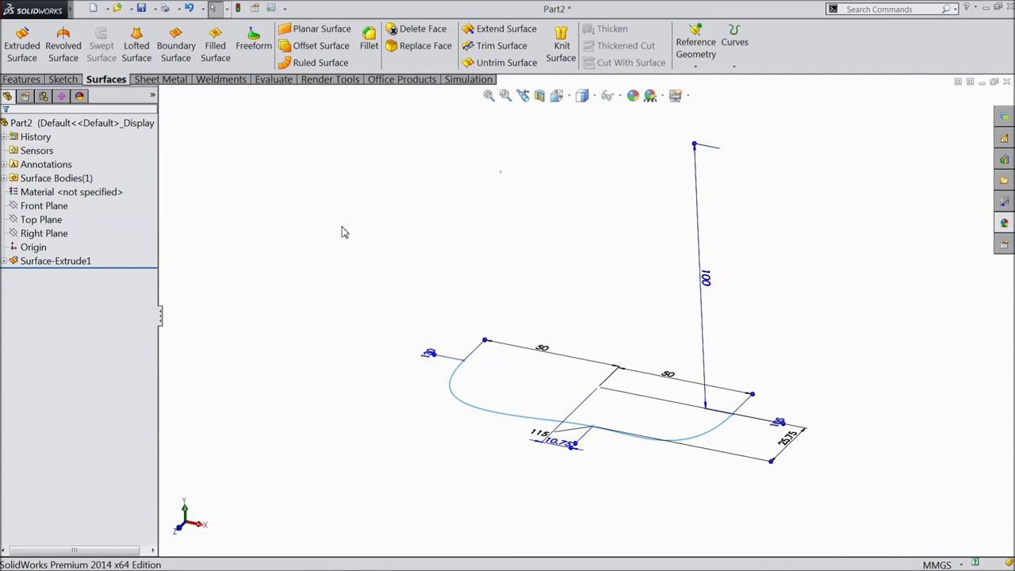
- Start a new sketch on the Front Plane and view it face-on
left_click(43, 205)
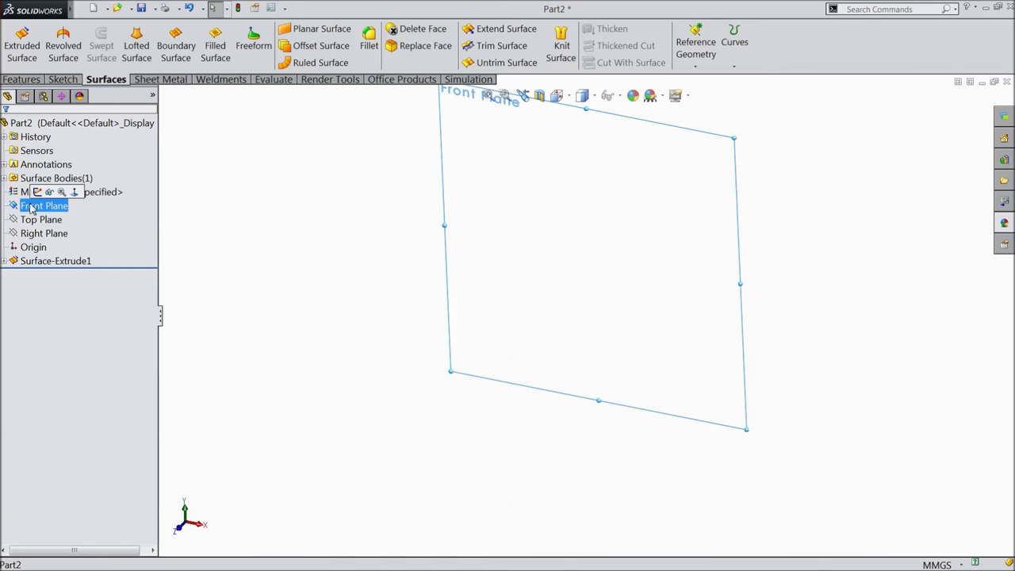
left_click(34, 193)
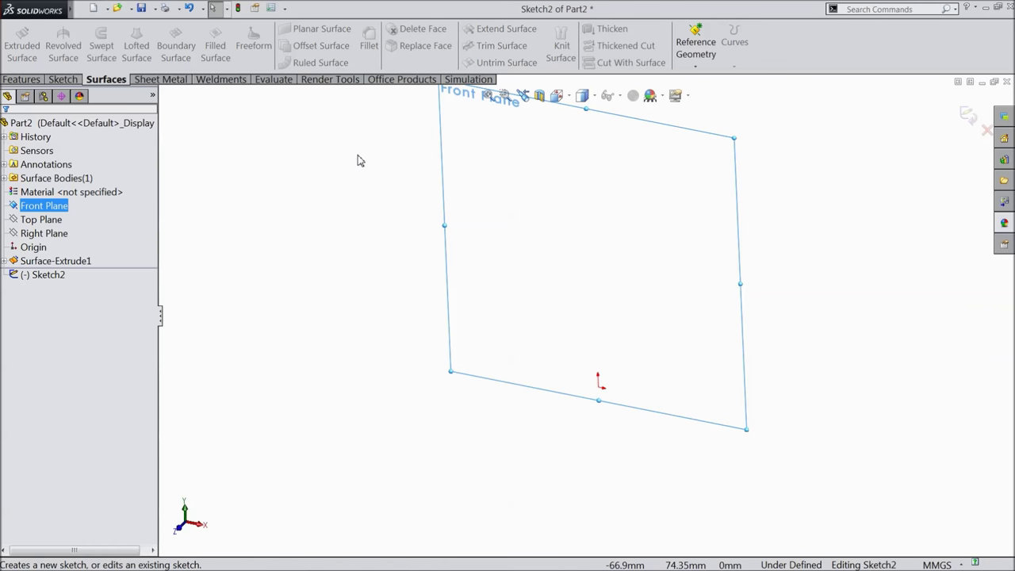
left_click(54, 79)
left_click(581, 45)
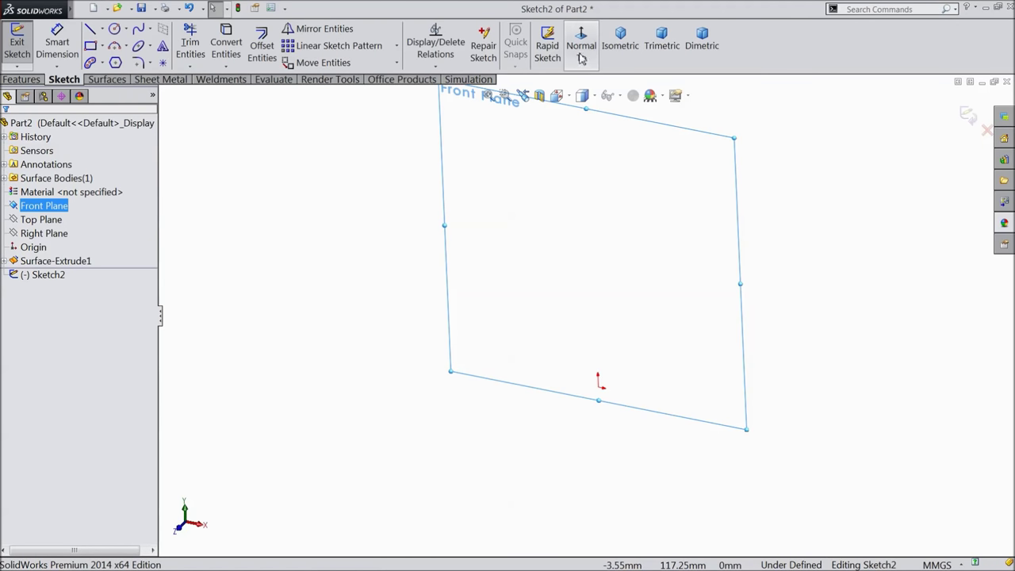
- Sketch a three-point spline arching above the origin, from about 34 mm right of it to about 36 mm left of it
left_click(138, 30)
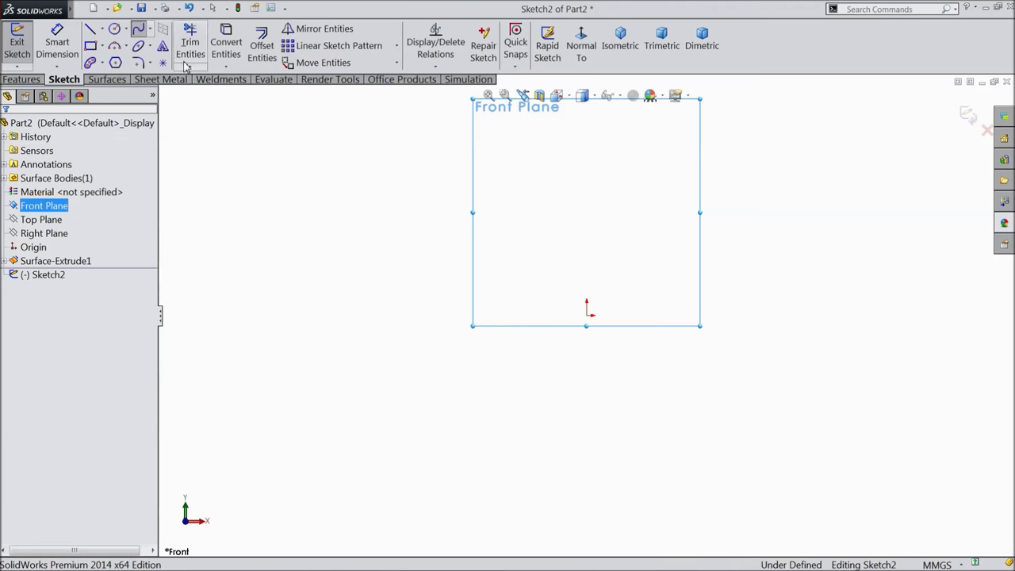
scroll(637, 253, "down", 3)
scroll(652, 300, "down", 1)
left_click(668, 311)
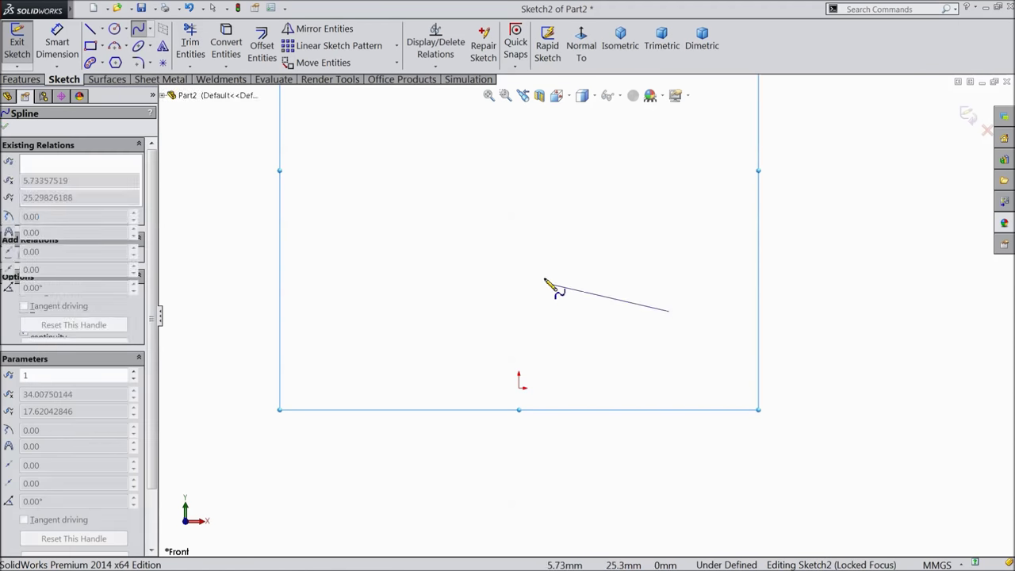
left_click(559, 271)
left_click(362, 350)
right_click(353, 300)
left_click(373, 159)
scroll(423, 314, "down", 1)
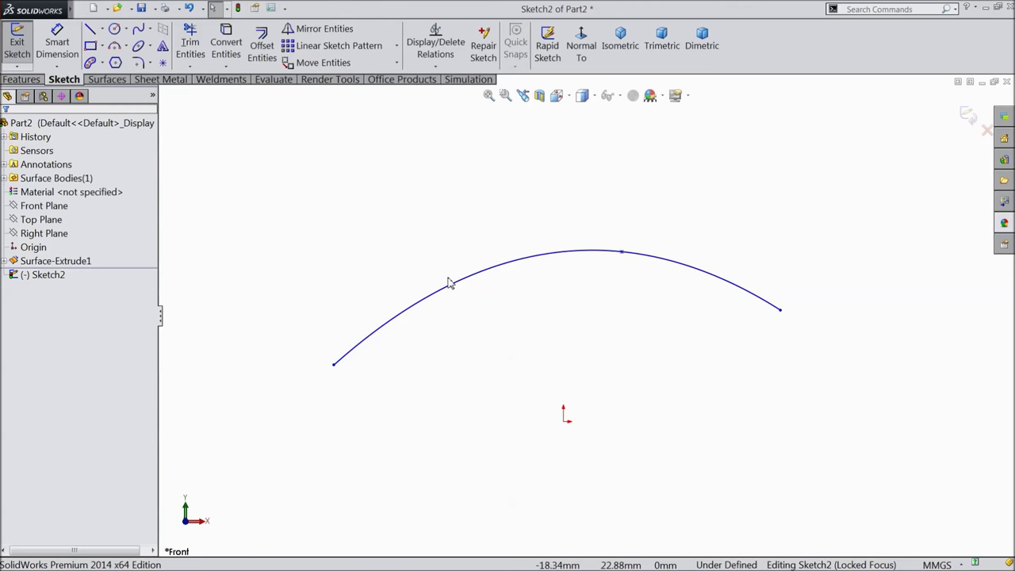
- Apply a horizontal relation to the tangent handles at the spline's left end, right end and middle point
left_click(430, 304)
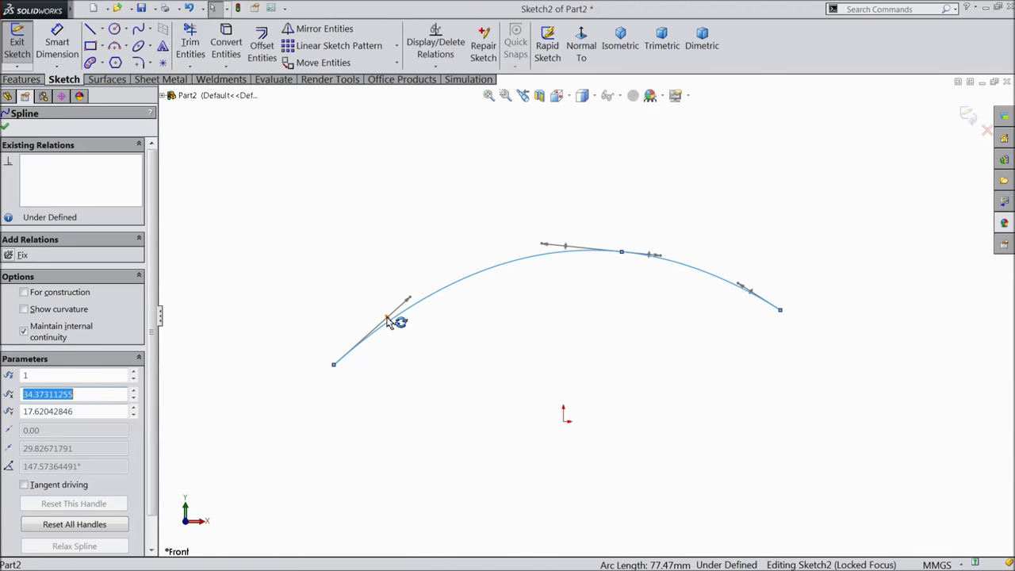
left_click(388, 320)
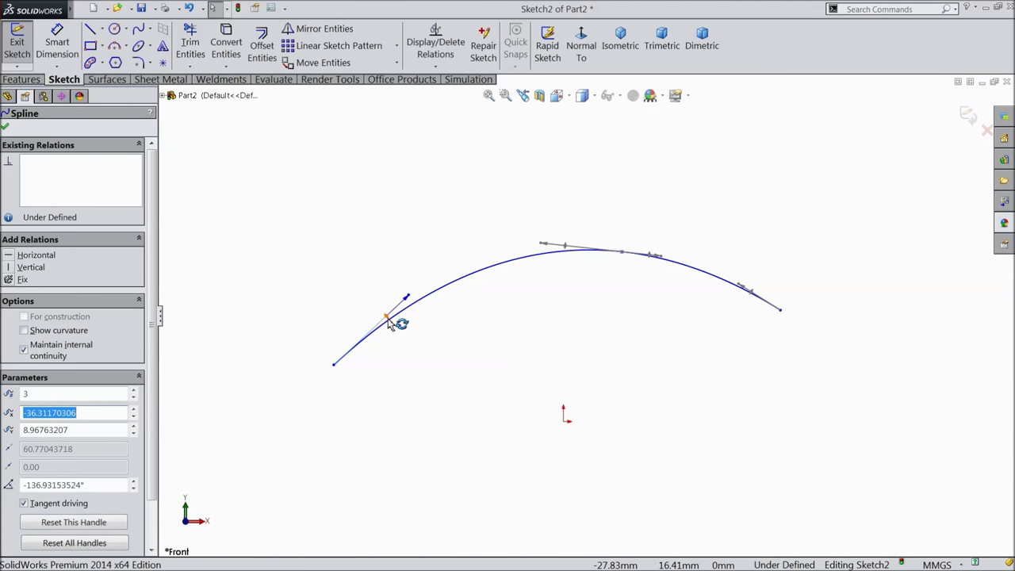
left_click(36, 255)
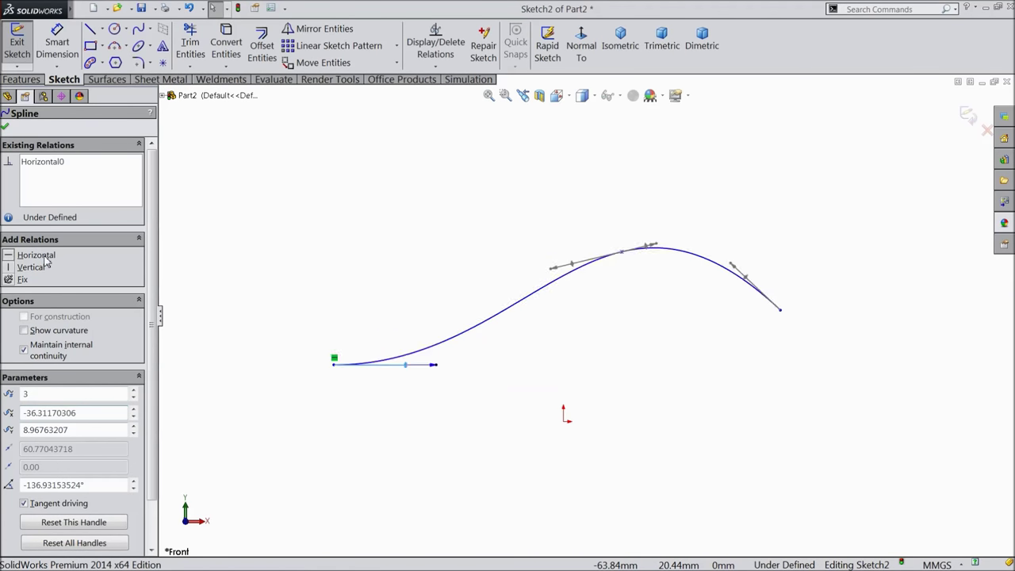
left_click(757, 283)
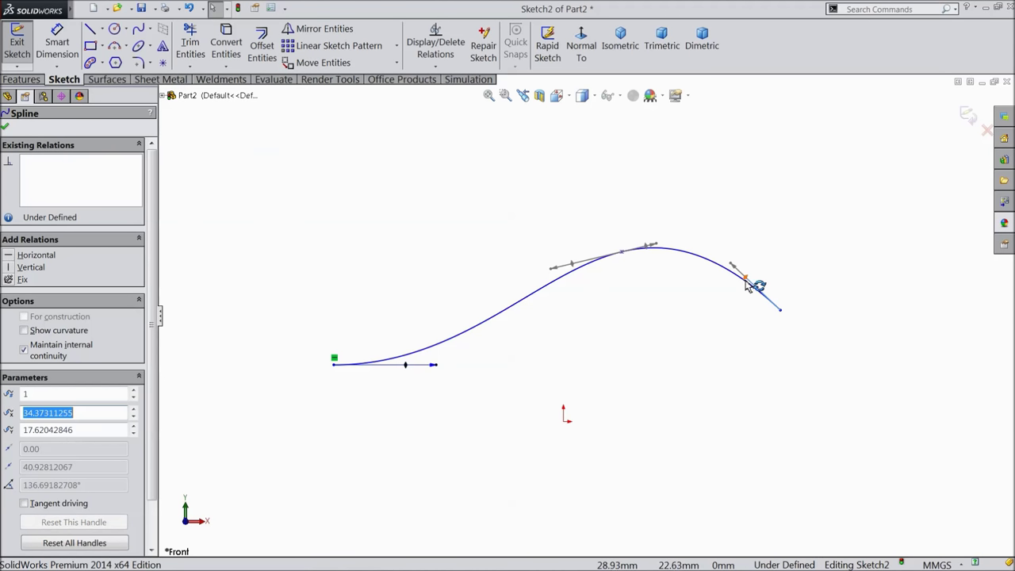
left_click(34, 255)
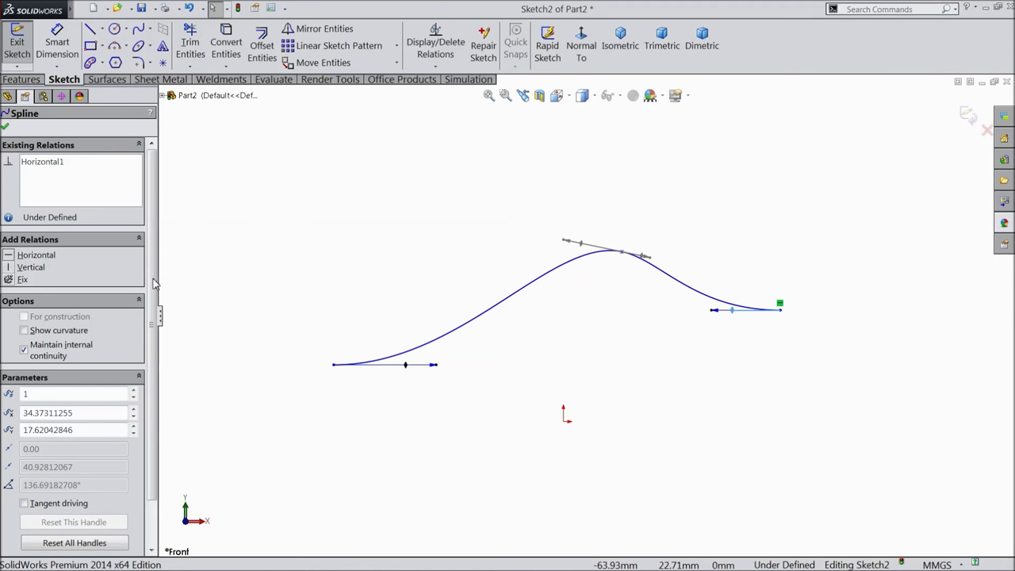
left_click(580, 251)
left_click(33, 255)
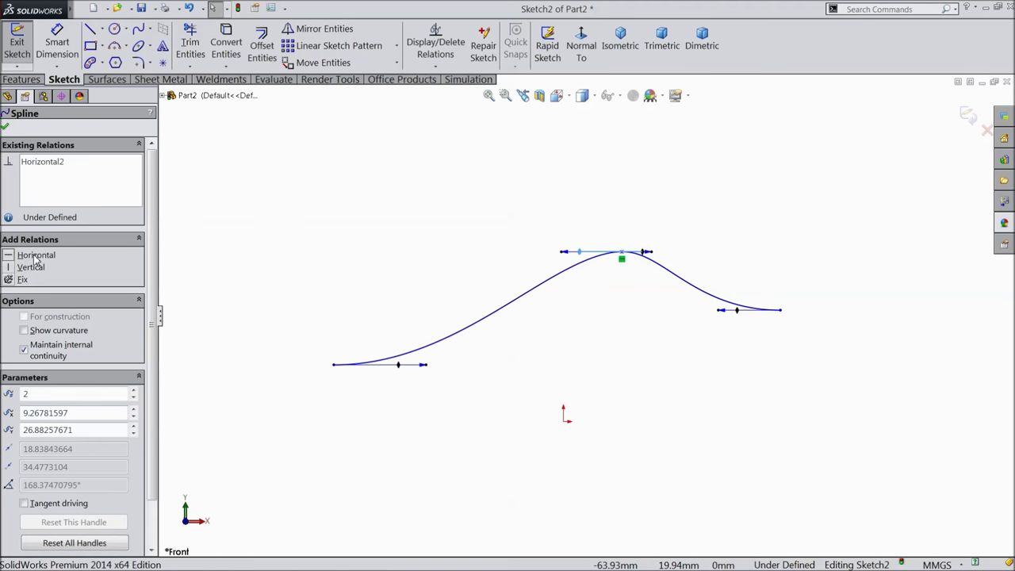
left_click(4, 127)
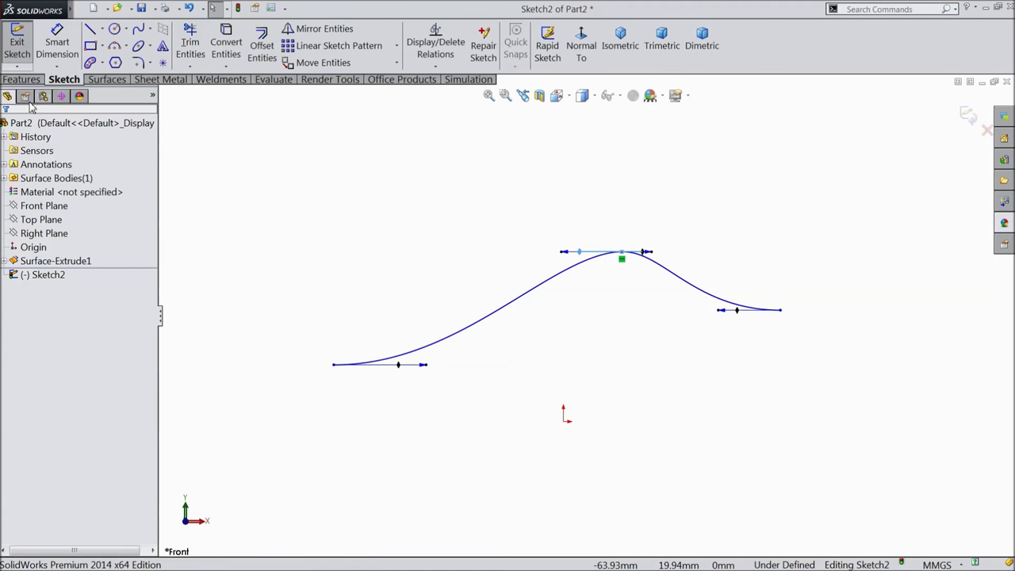
- Dimension the horizontal distance from the origin to the spline's right endpoint as 50 mm
left_click(57, 43)
scroll(482, 335, "up", 2)
scroll(578, 423, "down", 2)
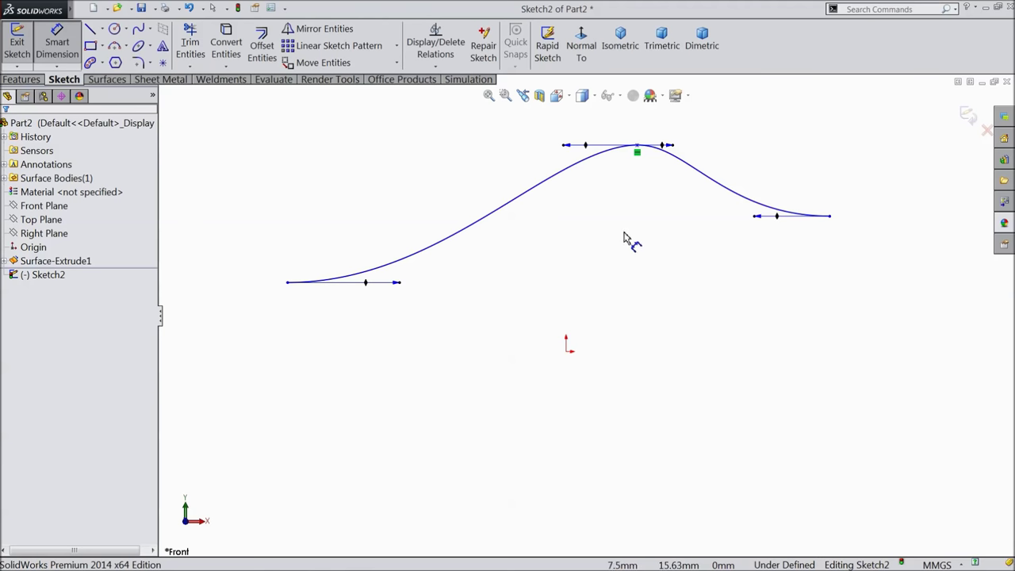
left_click(829, 217)
left_click(566, 352)
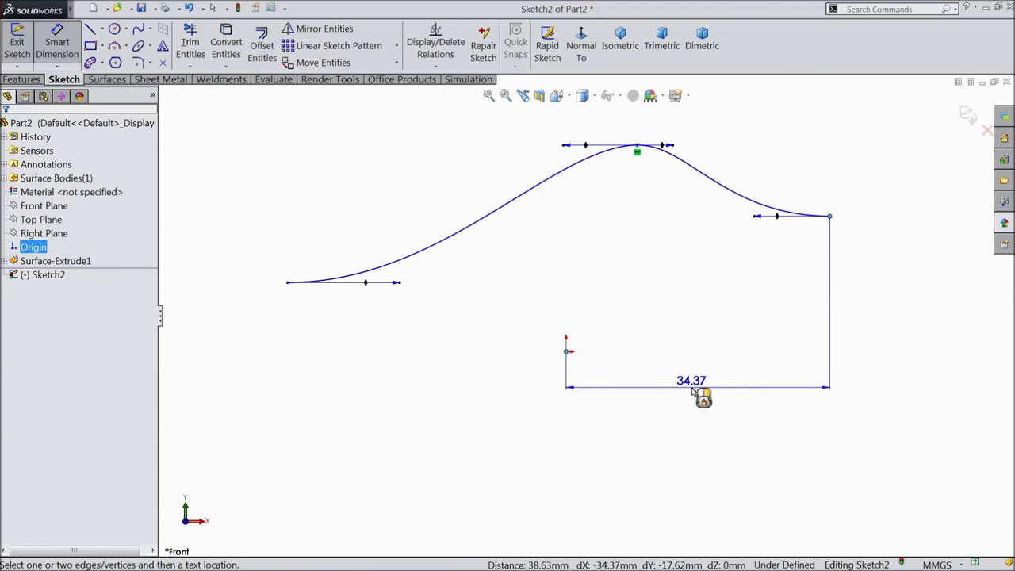
left_click(692, 390)
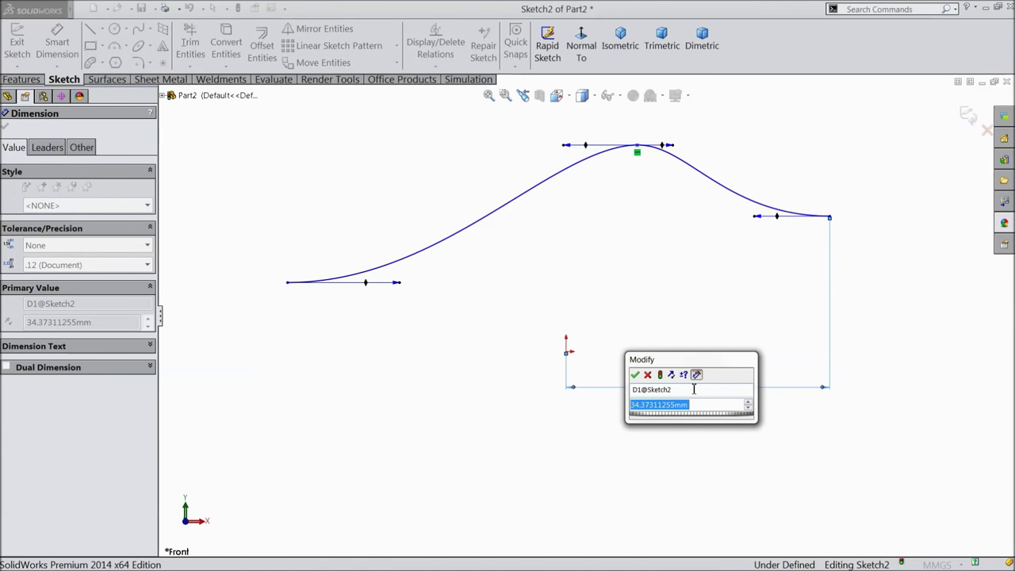
type("50")
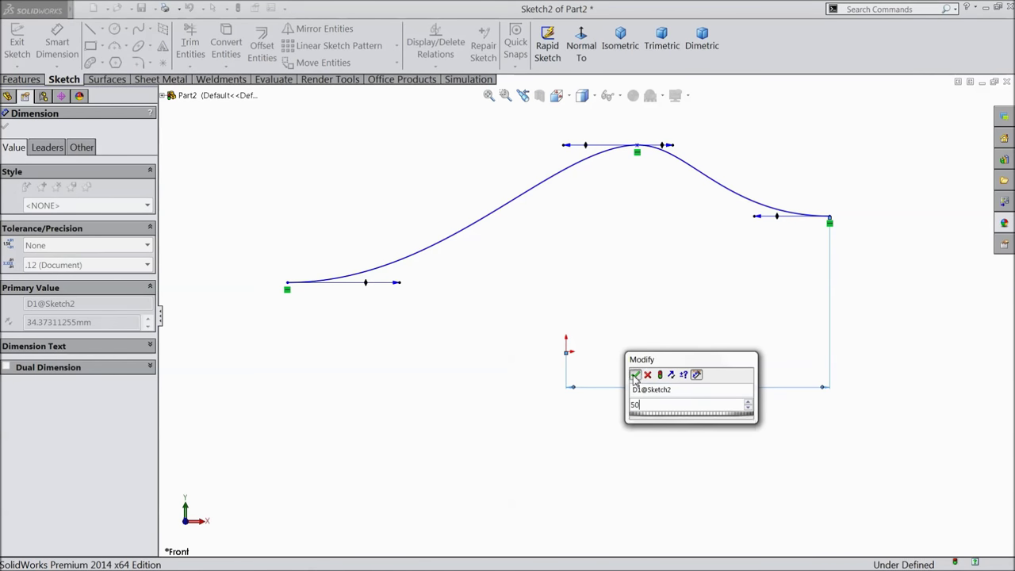
left_click(635, 374)
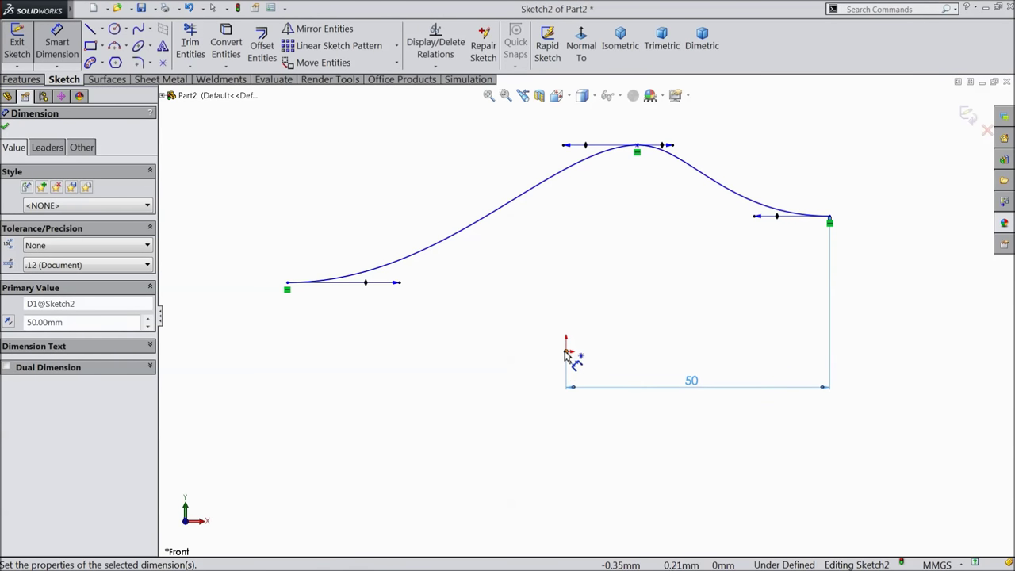
key("Escape")
- Dimension the horizontal distance from the origin to the spline's left endpoint as 50 mm
left_click(288, 290)
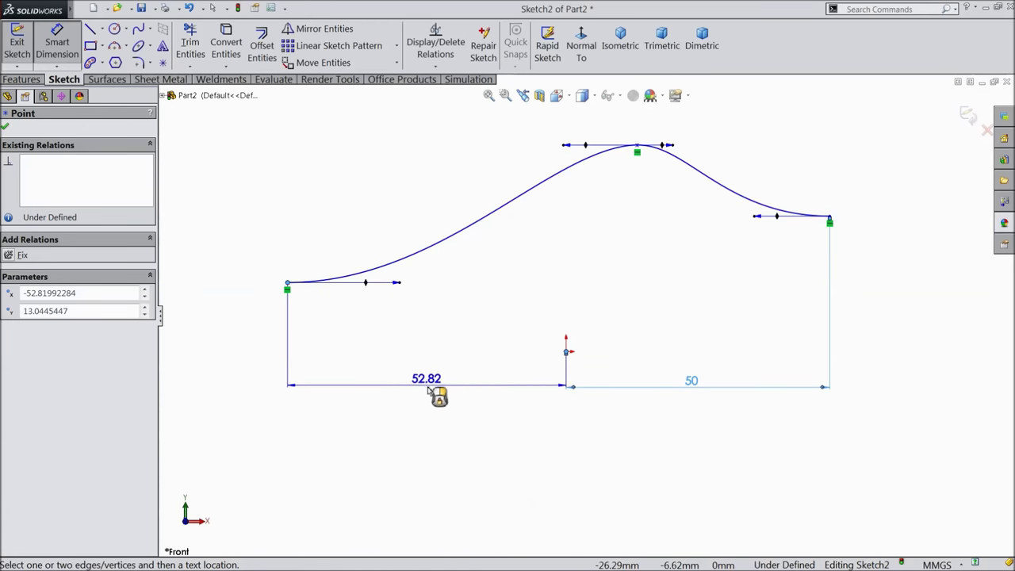
left_click(426, 394)
type("50")
left_click(368, 379)
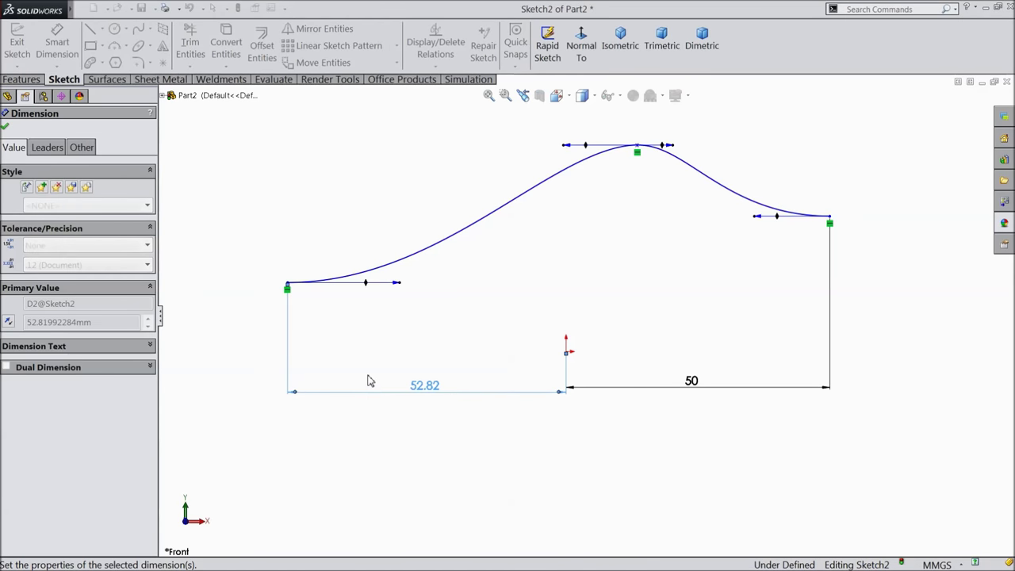
- Dimension the vertical distance from the origin to the spline's left endpoint as 7 mm
left_click(565, 352)
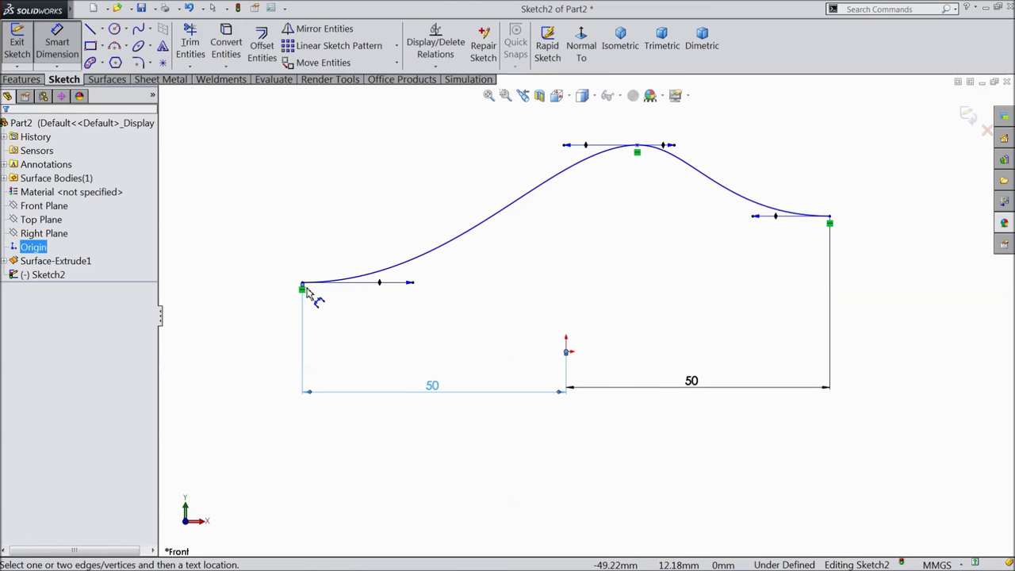
left_click(255, 333)
type("7")
left_click(188, 301)
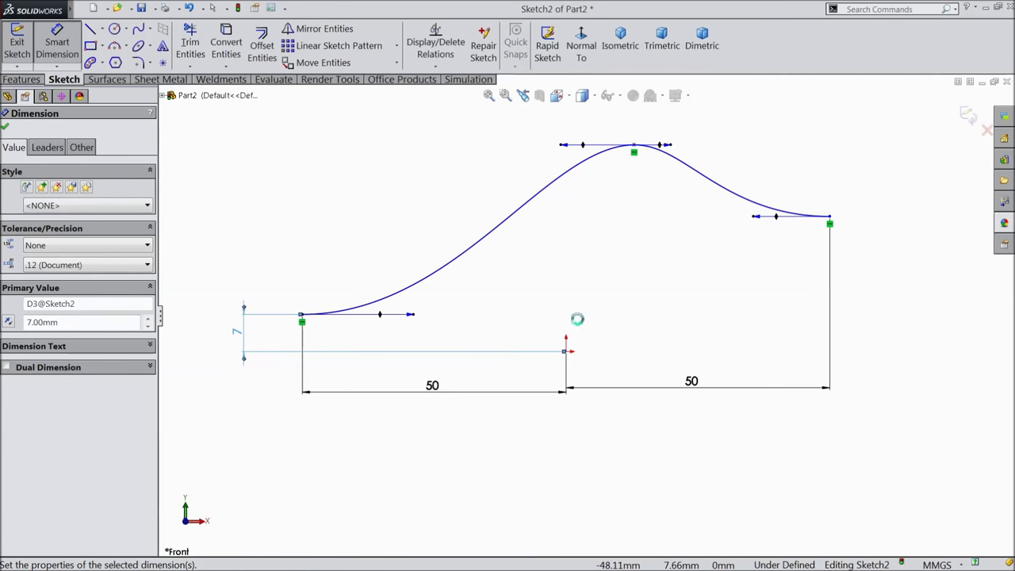
- Dimension the vertical distance from the origin to the spline's right endpoint as 12 mm
left_click(829, 216)
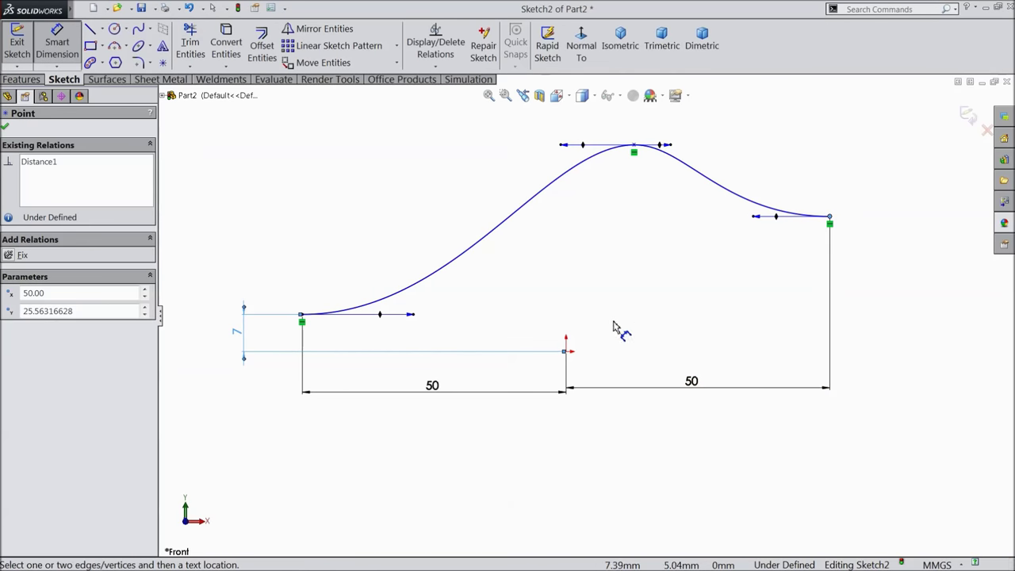
left_click(566, 350)
left_click(904, 299)
type("12")
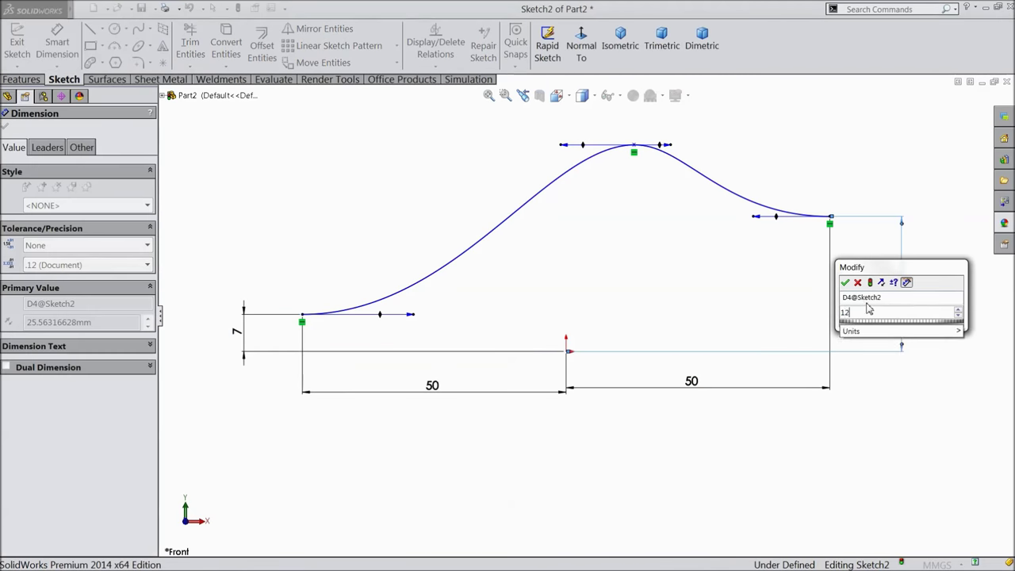
left_click(846, 284)
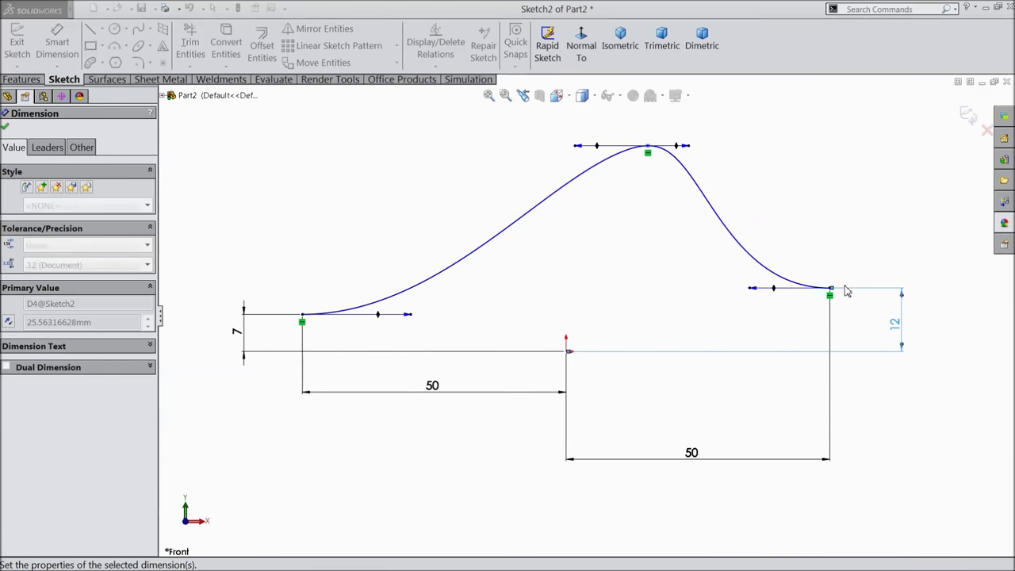
- Dimension the horizontal distance from the origin to the spline's middle point as 10.75 mm
left_click(648, 147)
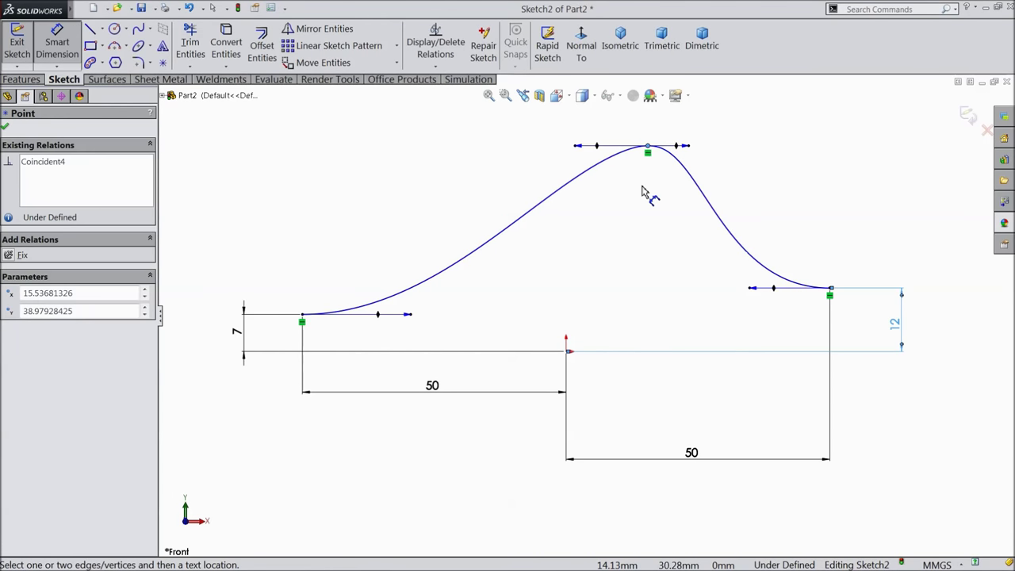
left_click(566, 355)
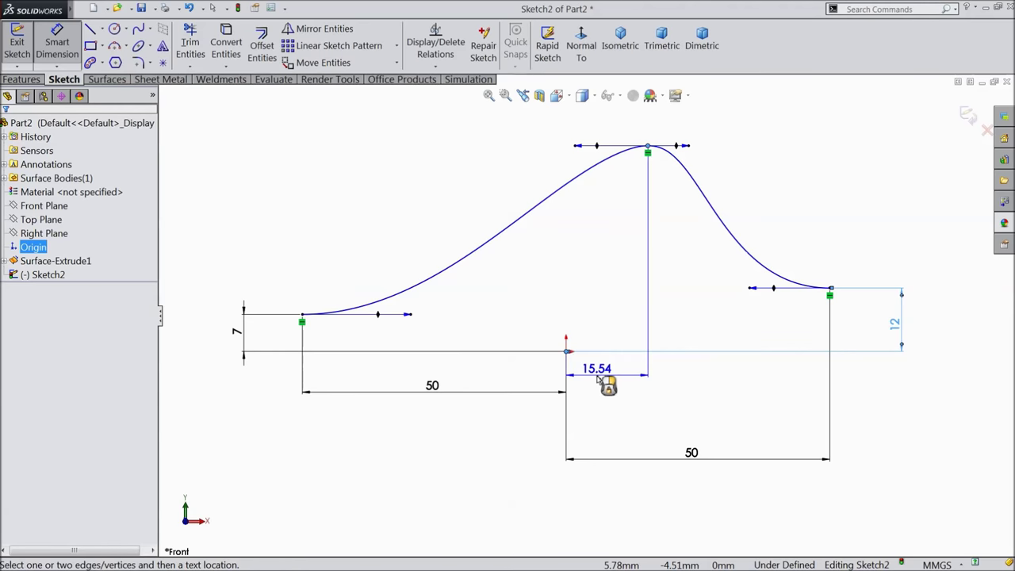
left_click(606, 381)
type("10.7")
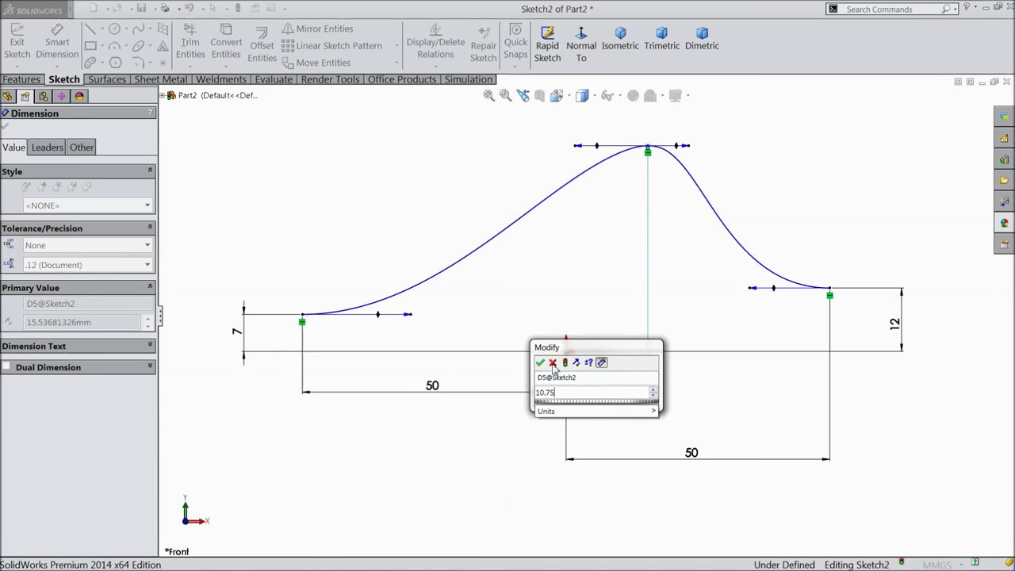
type("5")
left_click(539, 362)
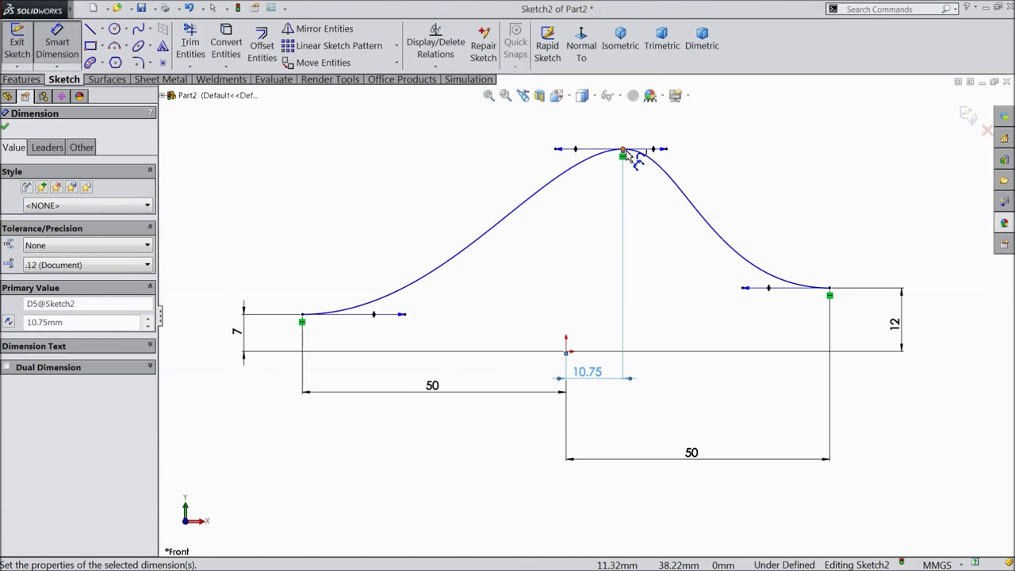
- Dimension the vertical distance from the origin to the spline's middle point as 25.75 mm
left_click(624, 151)
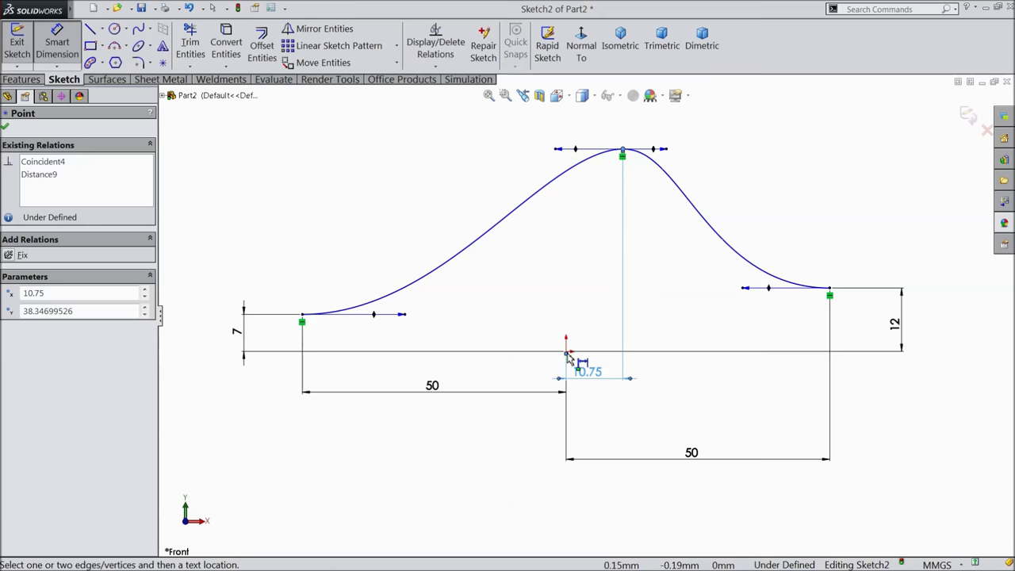
left_click(566, 352)
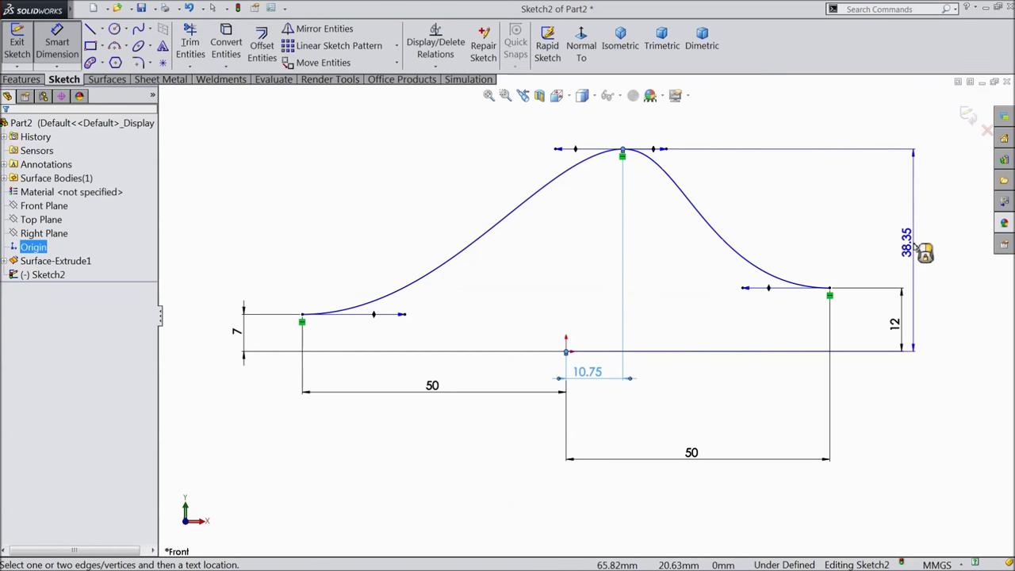
left_click(921, 252)
type("25.")
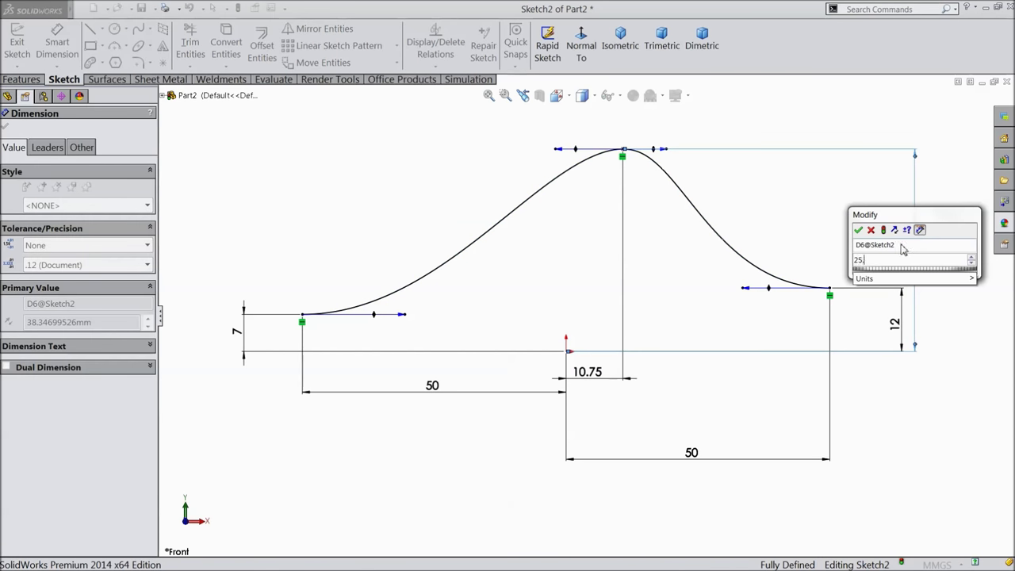
type("75")
left_click(858, 230)
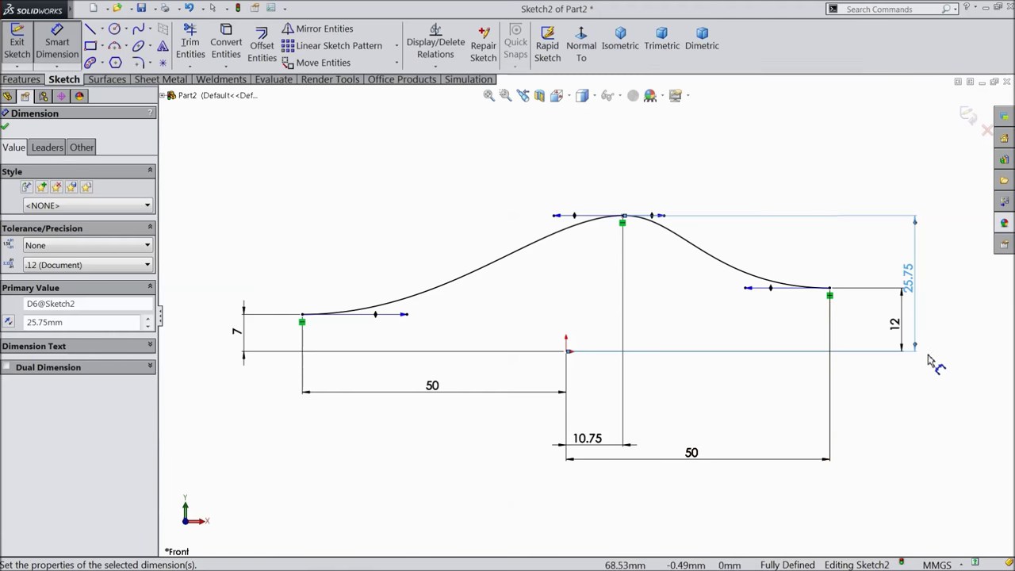
- Dimension the tangent handle at the spline's right endpoint with a tangent weight of 45
left_click(773, 289)
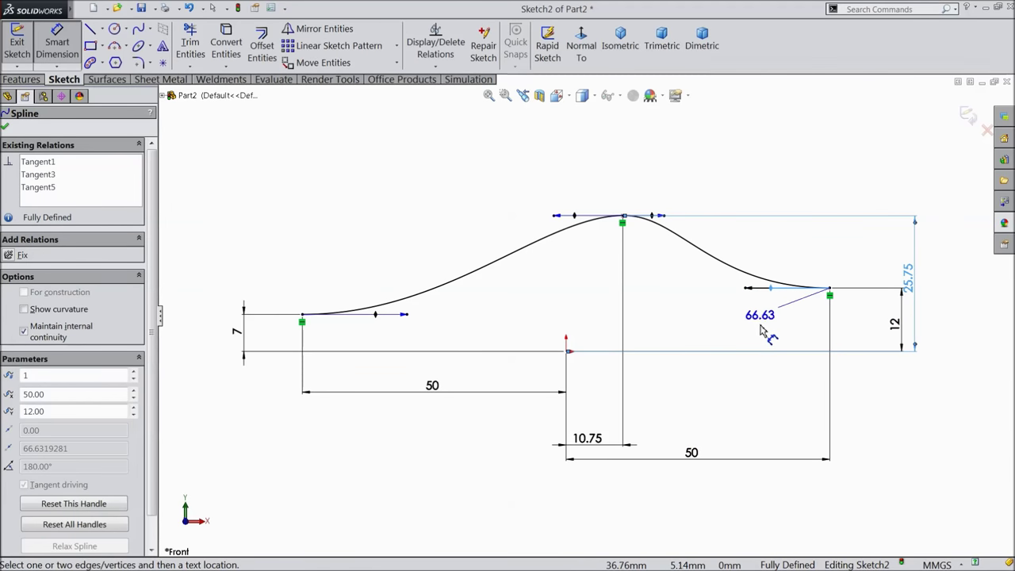
left_click(761, 332)
type("45")
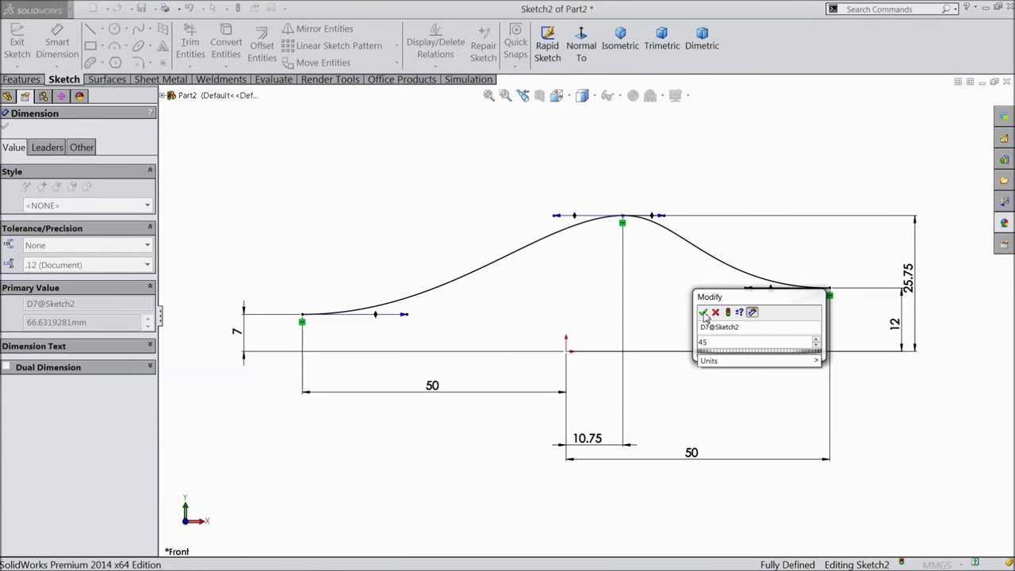
left_click(703, 313)
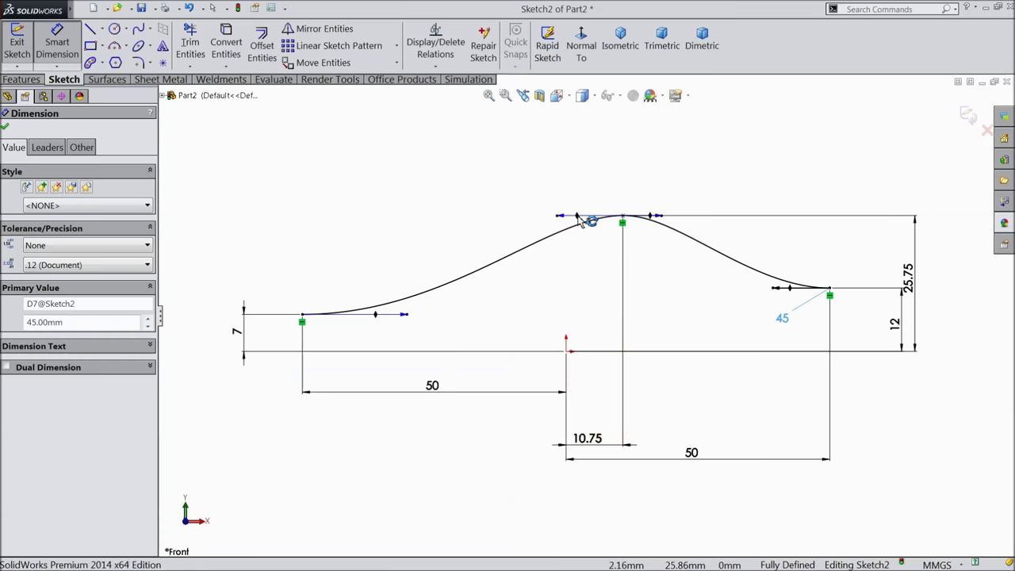
- Dimension the left side of the middle point's tangent handle with a tangent weight of 95
left_click(583, 220)
left_click(547, 193)
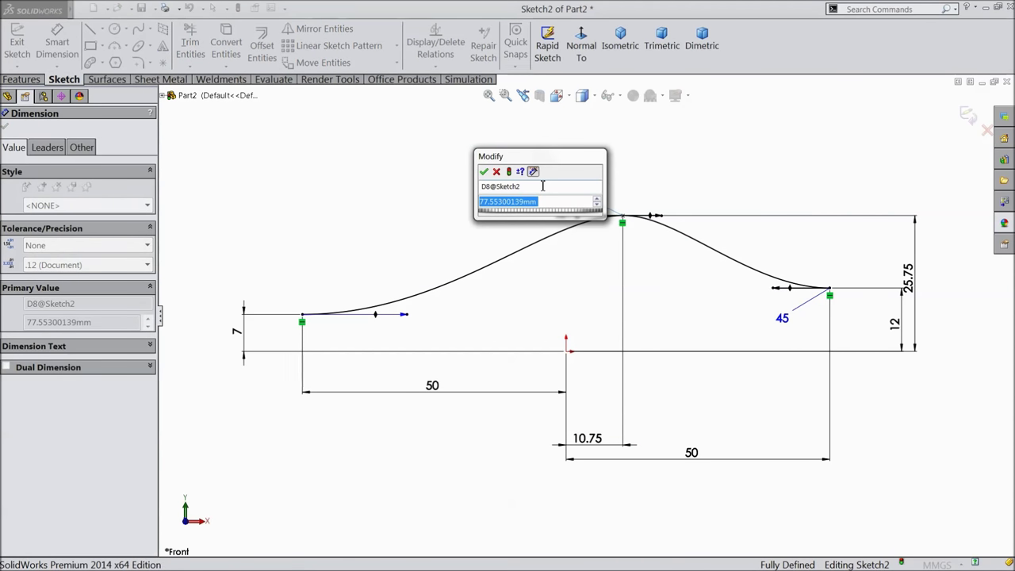
type("95")
key("Return")
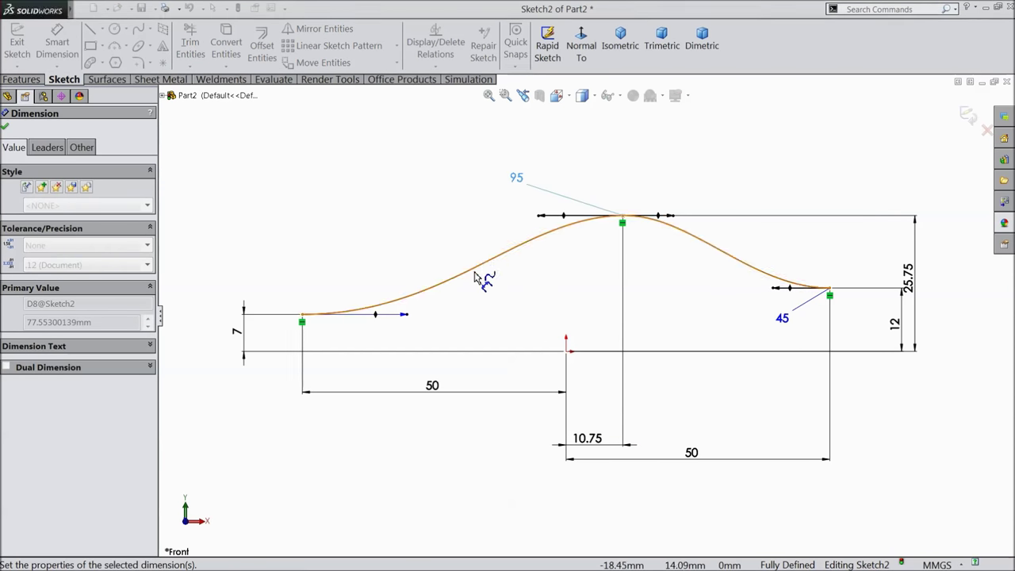
- Dimension the tangent handle at the spline's left endpoint with a tangent weight of 30
left_click(378, 320)
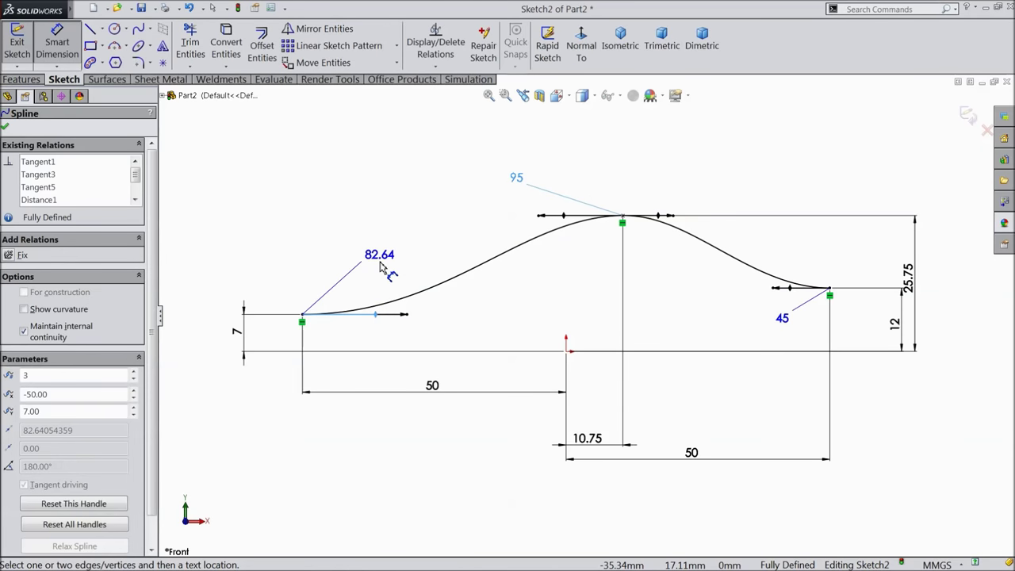
left_click(385, 266)
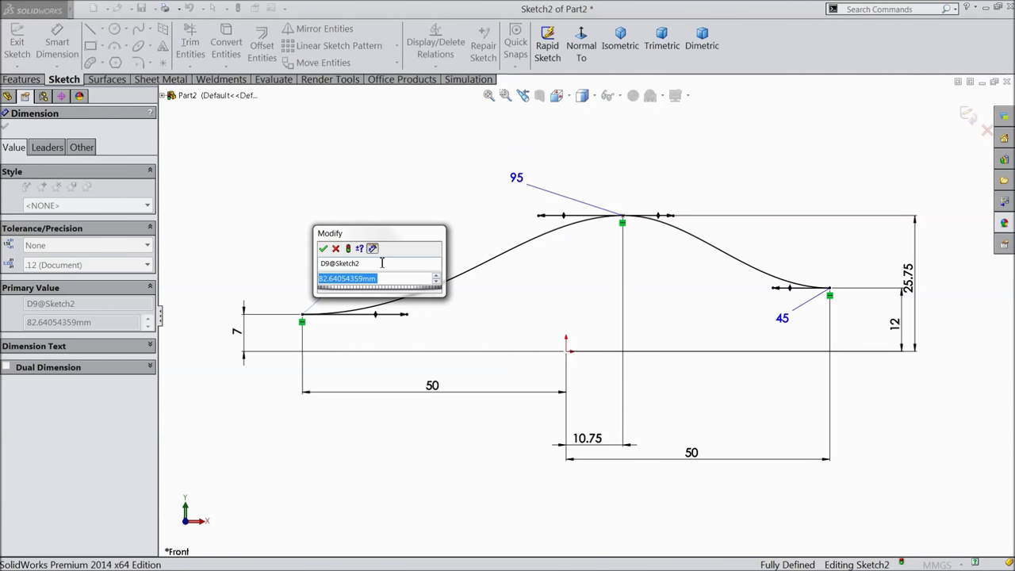
type("30")
key("Return")
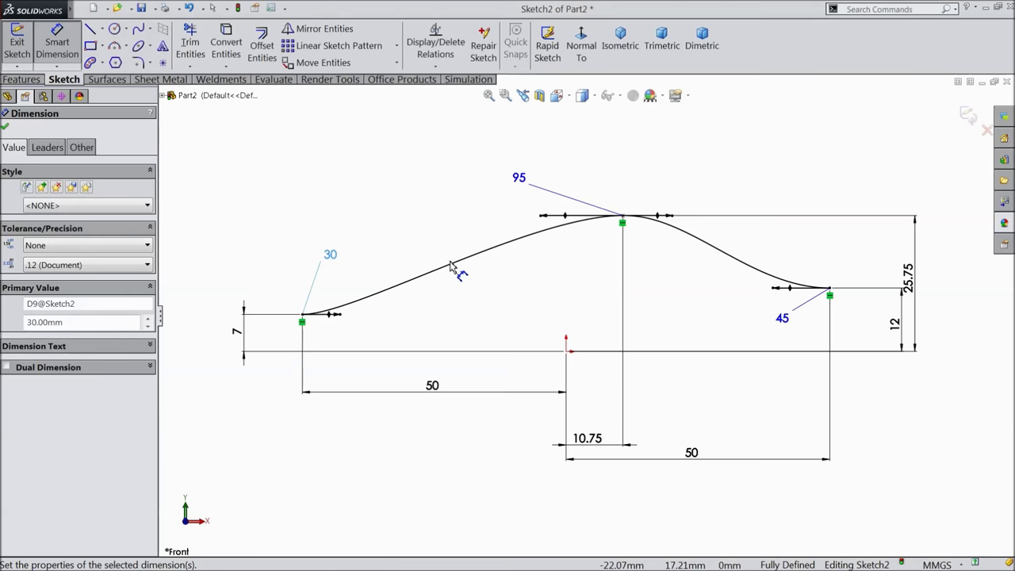
key("Escape")
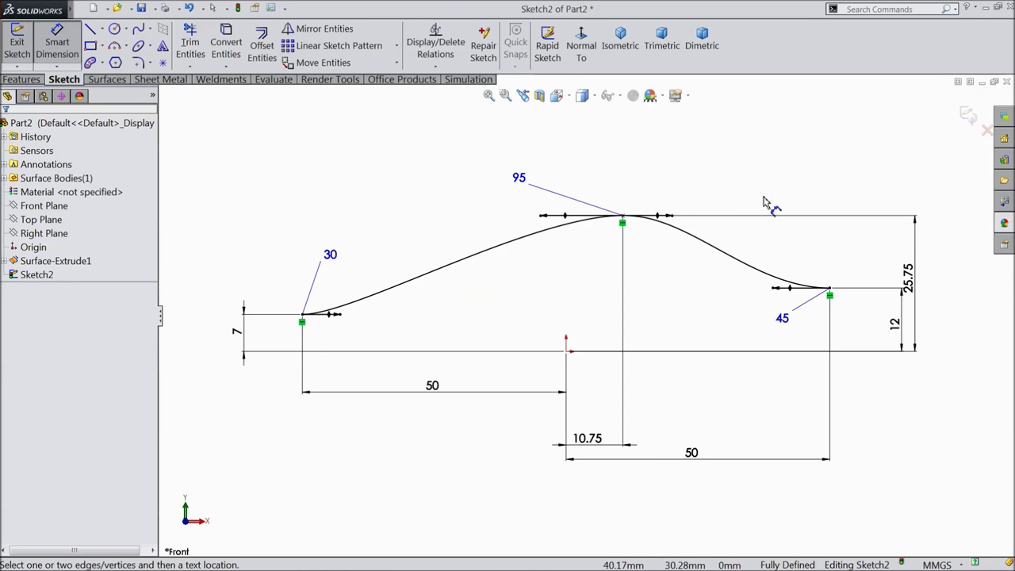
- Exit the spline sketch and show the hidden extruded surface again
left_click(972, 122)
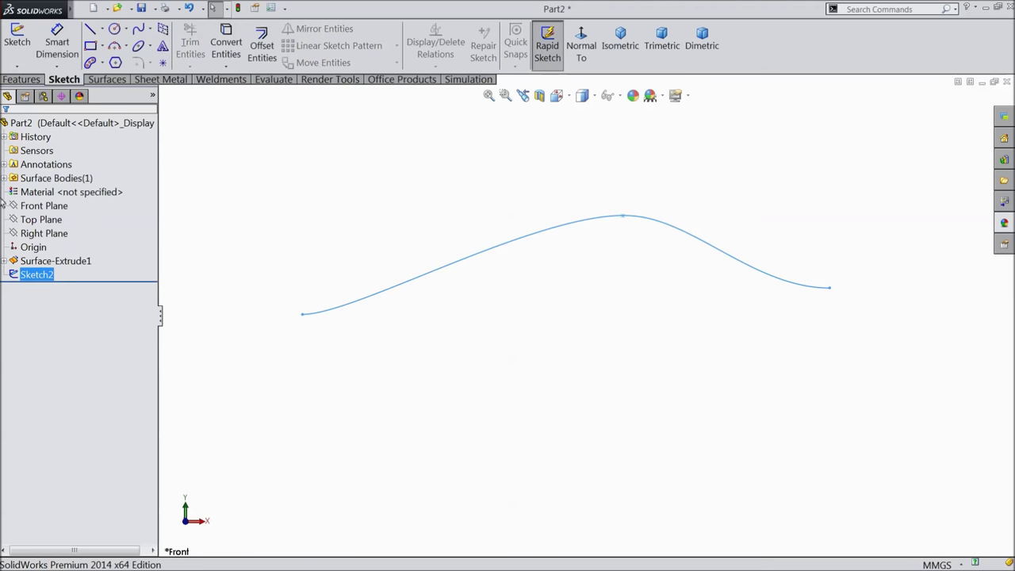
left_click(14, 266)
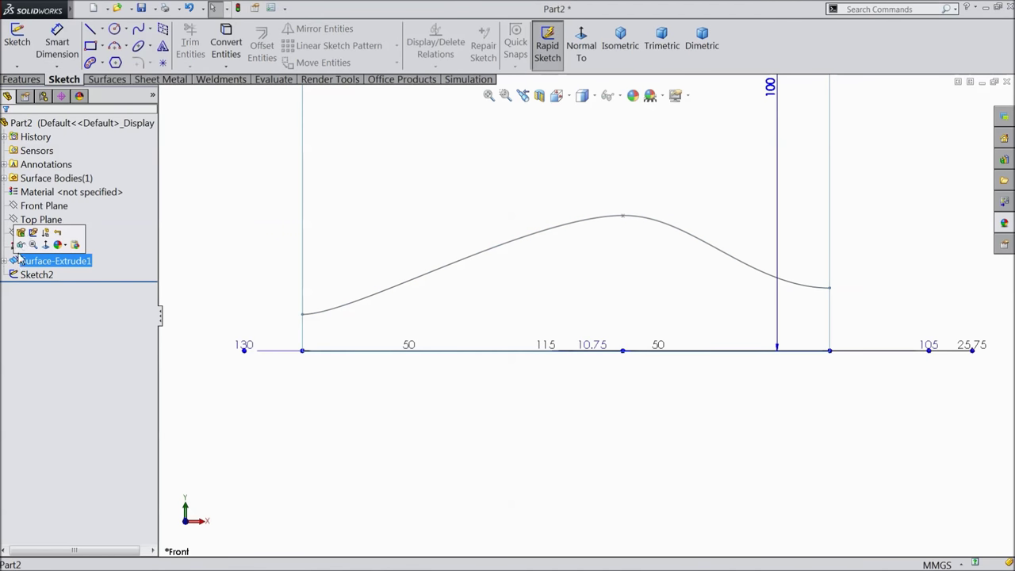
left_click(20, 246)
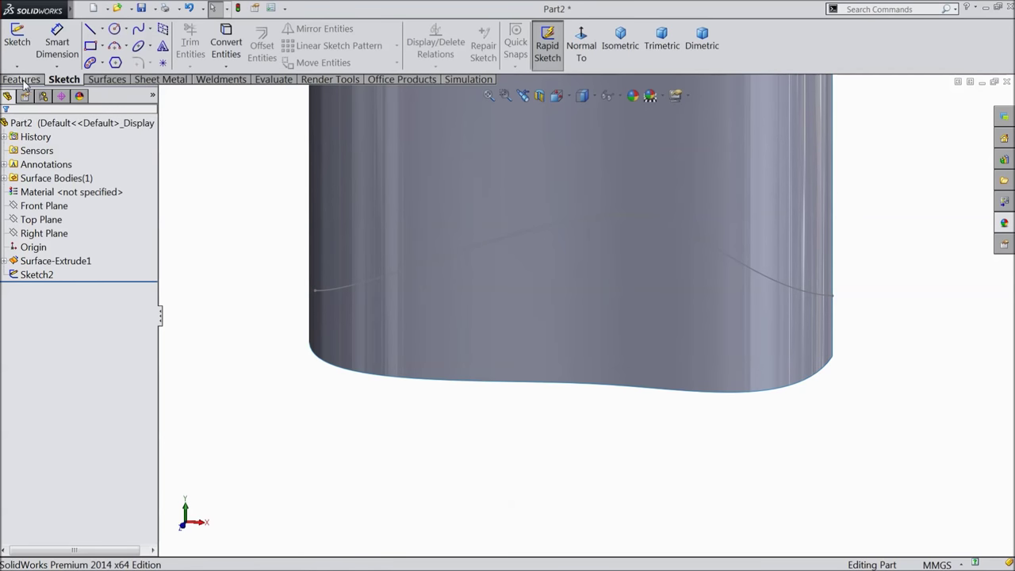
- Trim the extruded surface with Sketch2 as the trim tool, using a standard trim that removes the portion below the spline
left_click(105, 80)
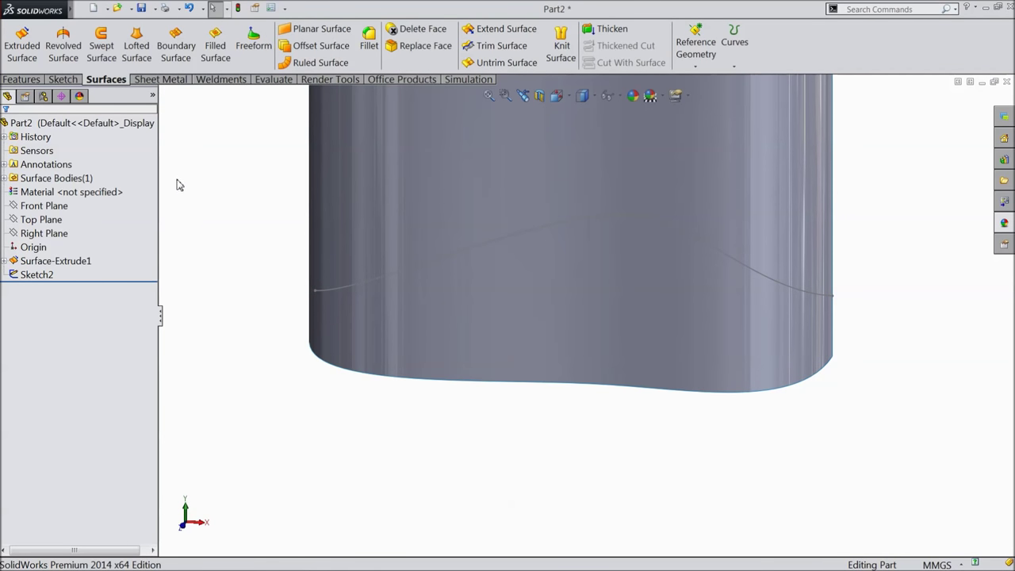
left_click(502, 45)
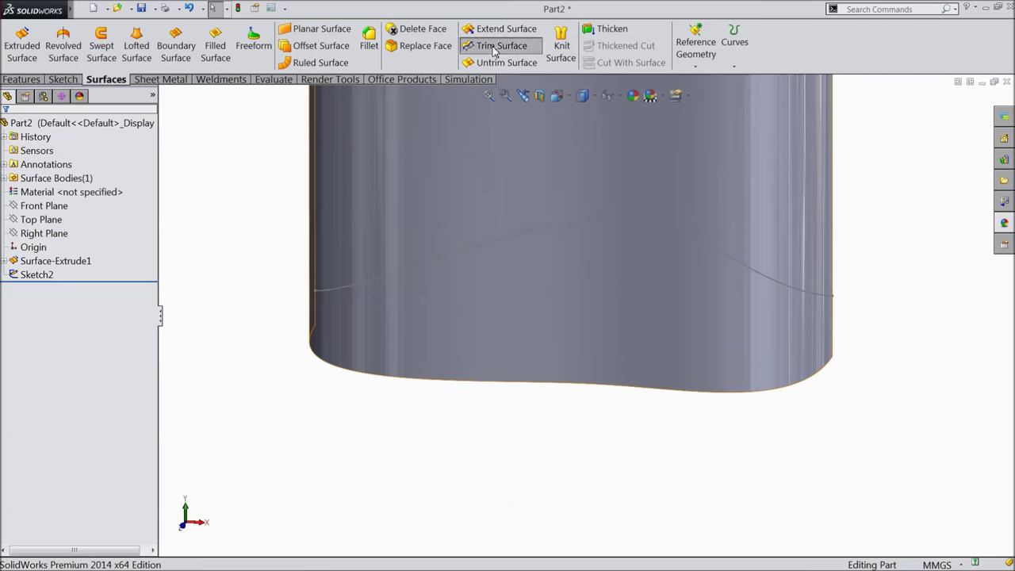
middle_click_drag(310, 254, 392, 288)
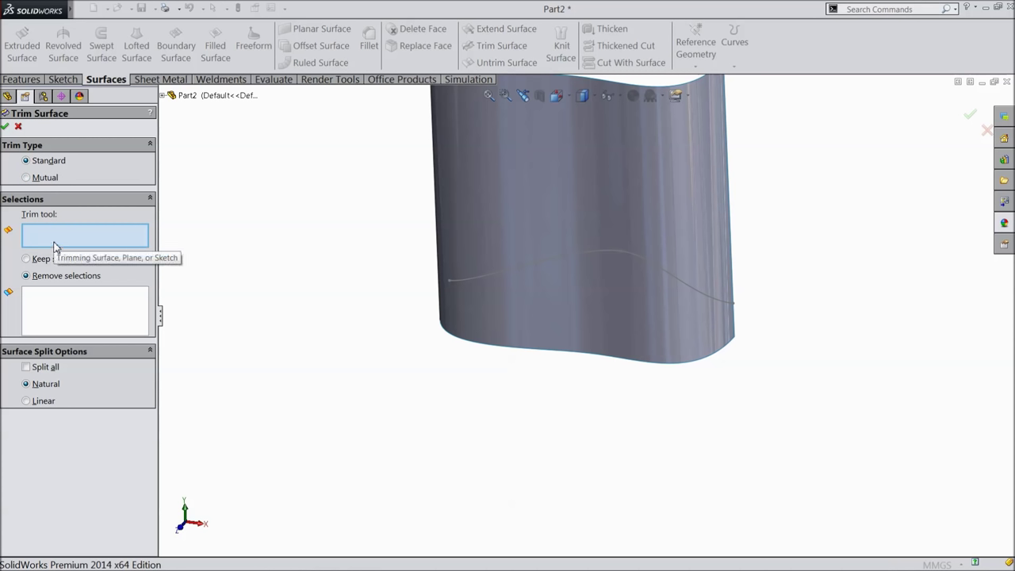
left_click(480, 282)
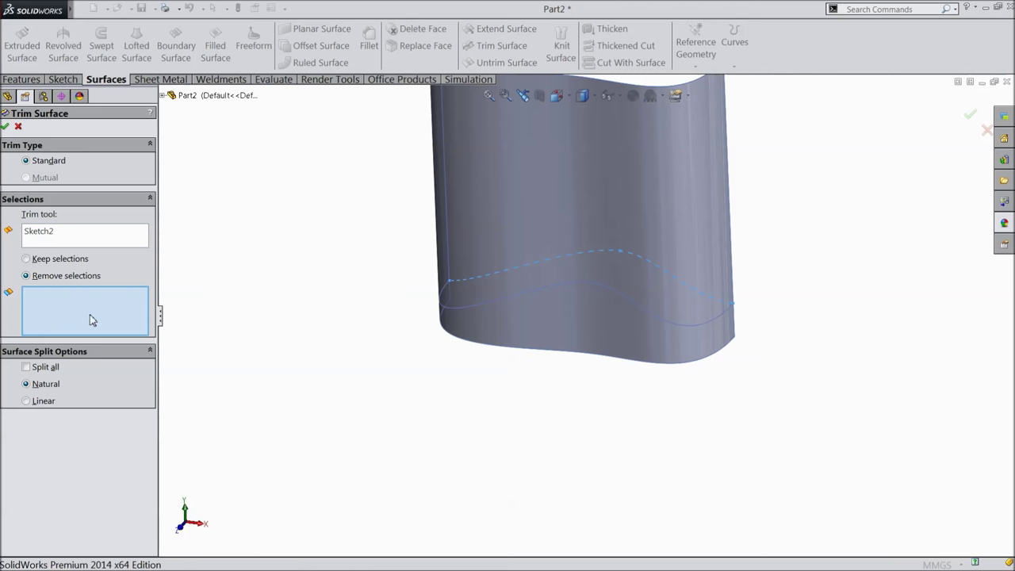
left_click(557, 336)
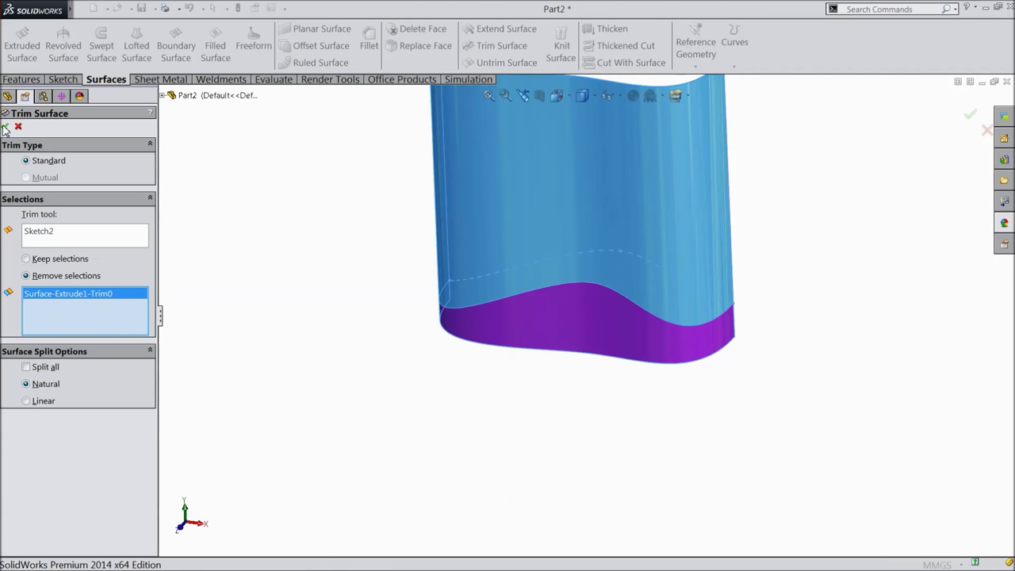
key("Return")
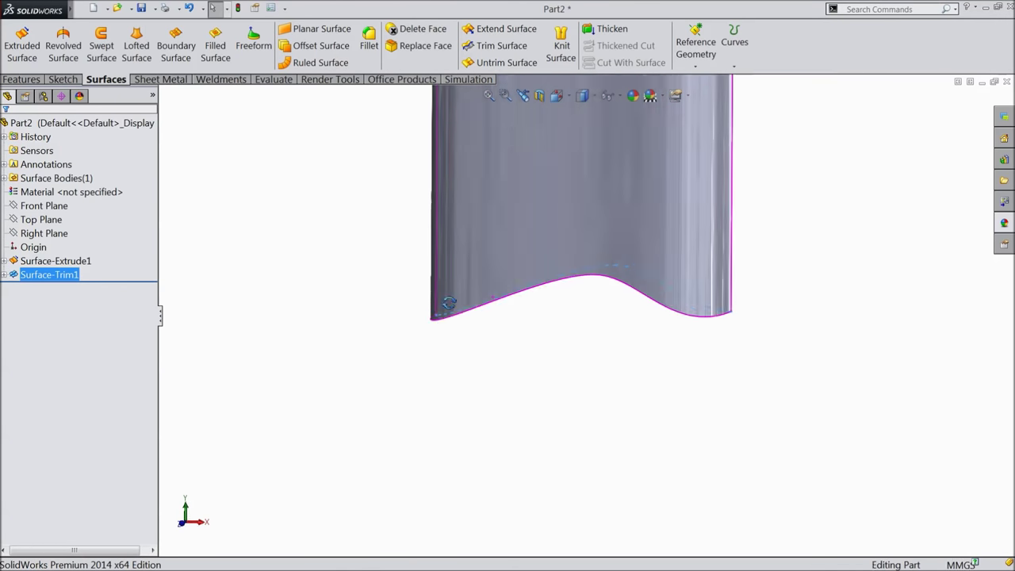
- Start a new sketch on the Front Plane and orient the view normal to it
mouse_move(670, 324)
middle_mouse_down()
mouse_move(647, 258)
mouse_move(655, 374)
mouse_move(566, 344)
mouse_move(566, 252)
mouse_move(579, 291)
mouse_move(562, 322)
mouse_move(574, 309)
middle_mouse_up()
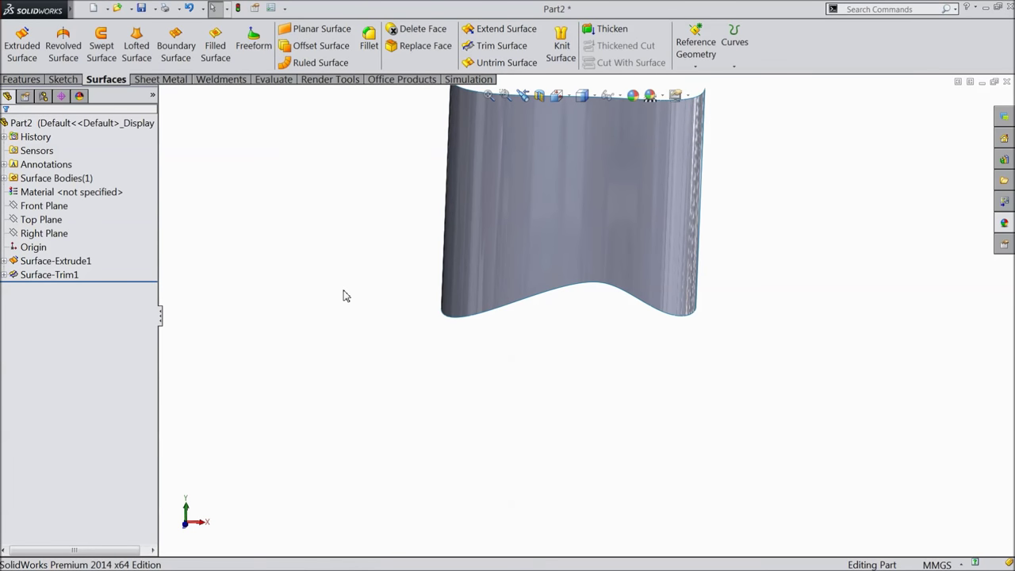
left_click(49, 208)
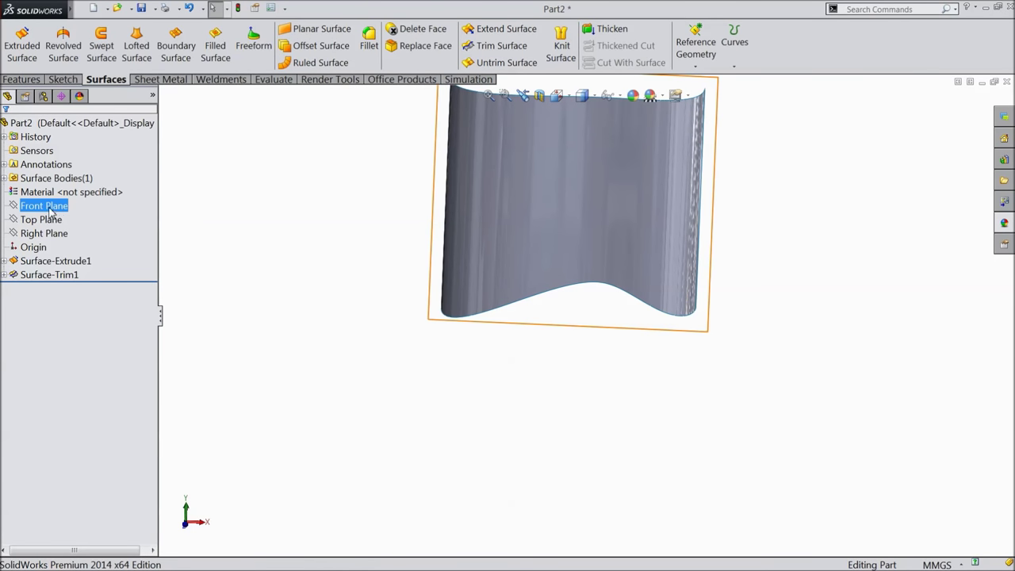
left_click(62, 194)
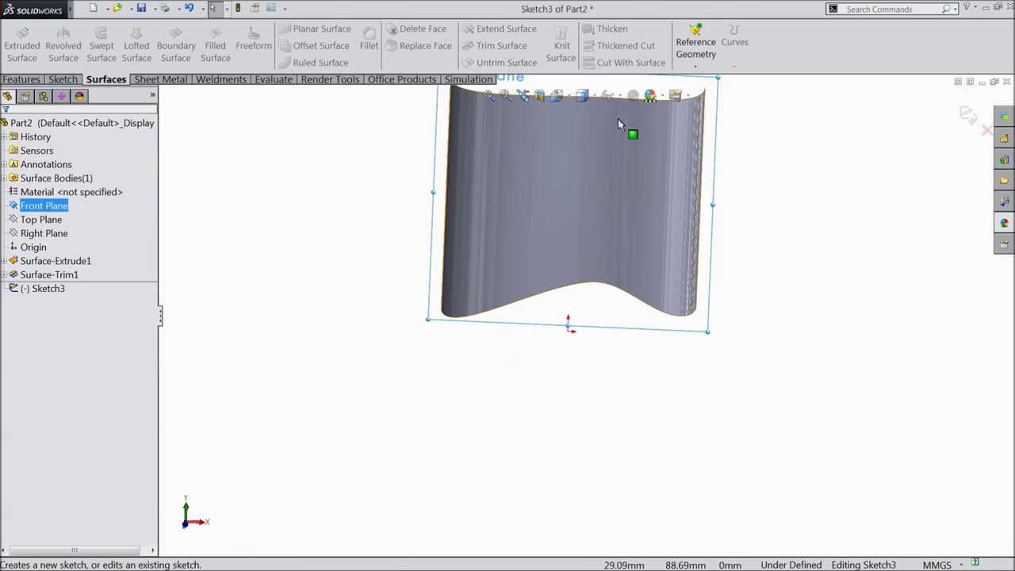
left_click(63, 79)
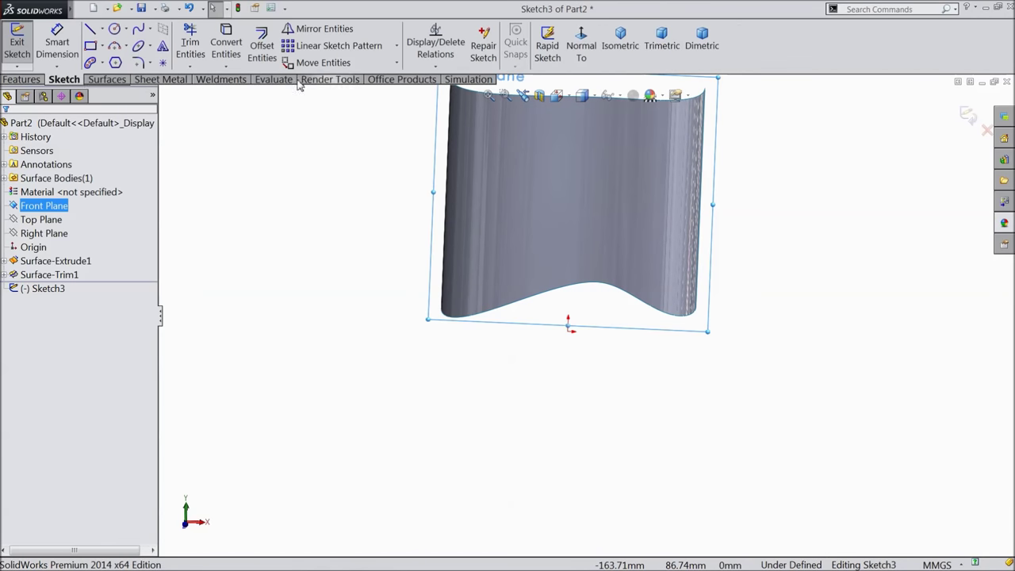
left_click(581, 41)
key("f")
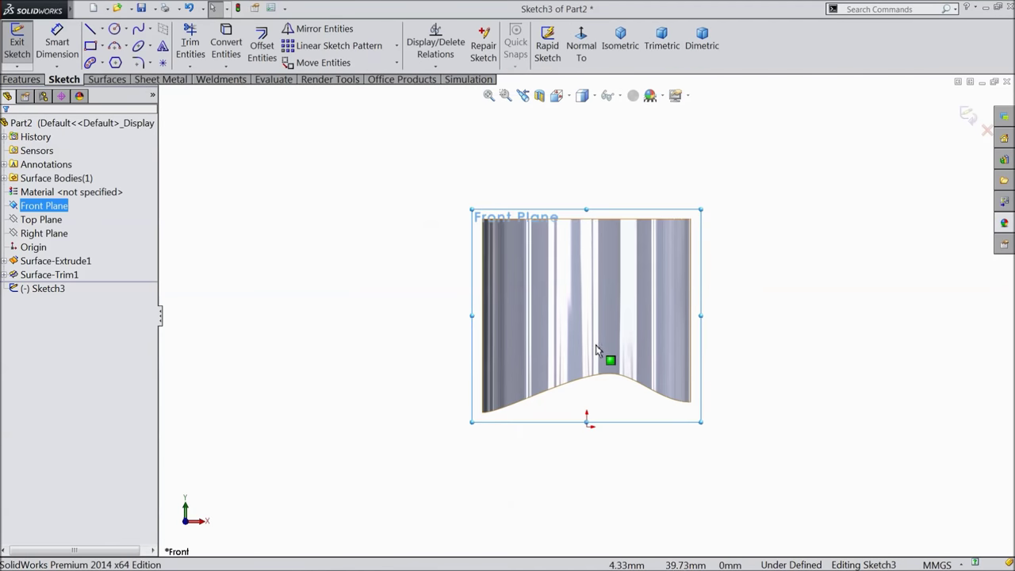
- Sketch a horizontal construction centerline through the origin below the trimmed surface, extending about 43.5 mm to each side
left_click(238, 198)
left_click(103, 30)
left_click(119, 61)
scroll(566, 464, "down", 3)
scroll(613, 484, "down", 2)
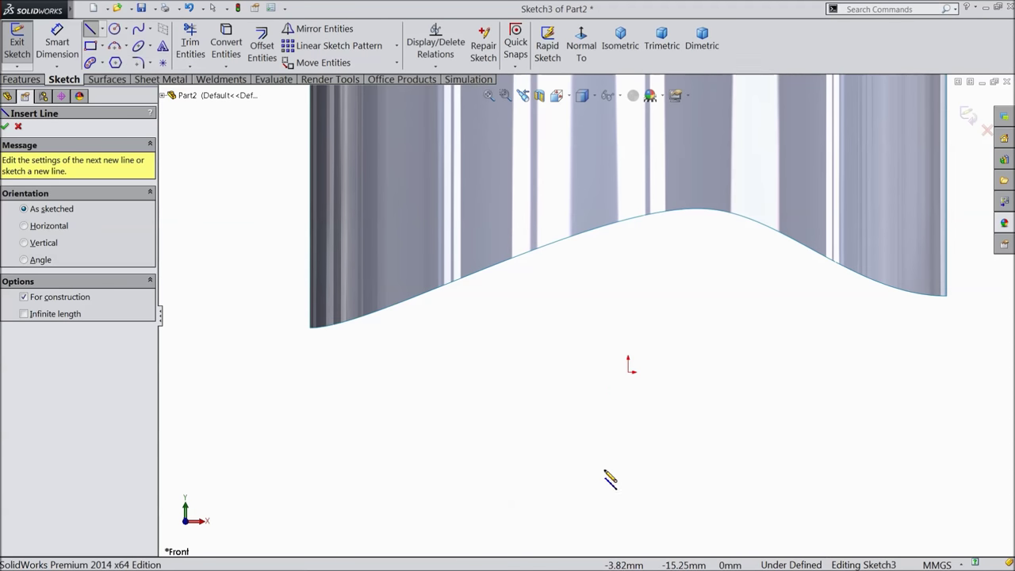
left_click(349, 373)
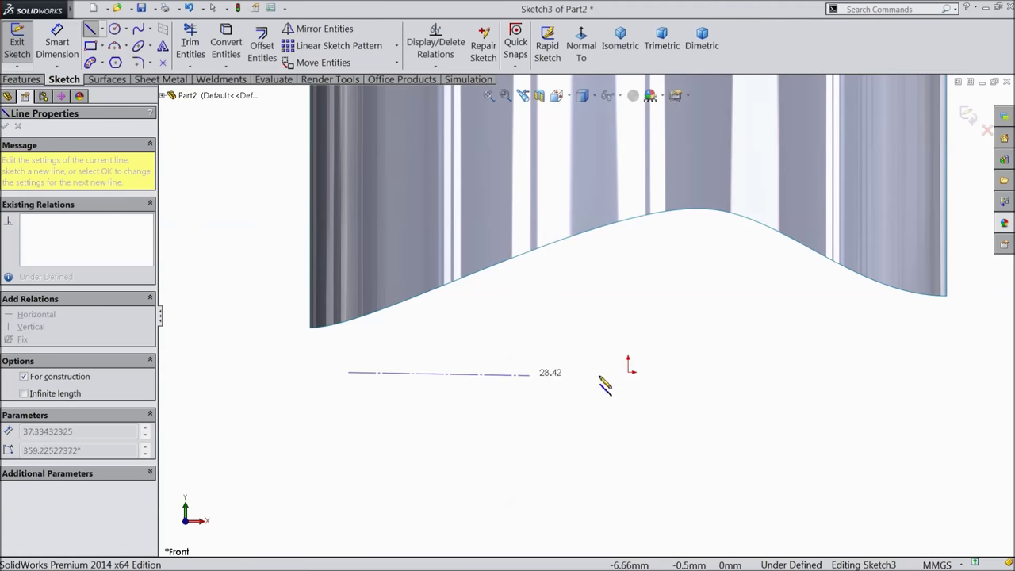
left_click(906, 372)
right_click(838, 328)
left_click(861, 102)
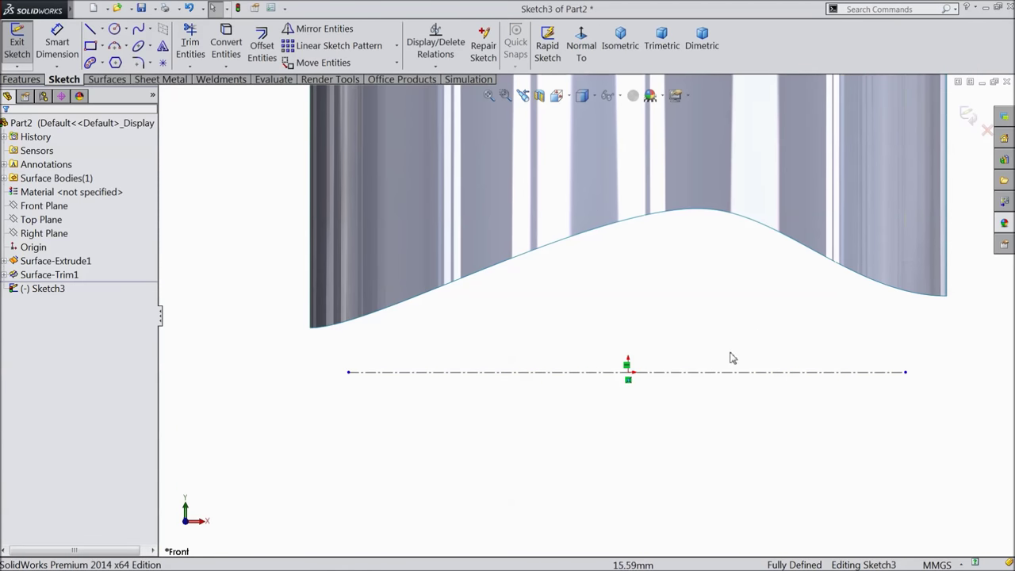
- Dimension the distance from the origin to the centerline's right endpoint as 45.75 mm
scroll(718, 370, "down", 1)
scroll(724, 376, "up", 1)
scroll(727, 370, "down", 1)
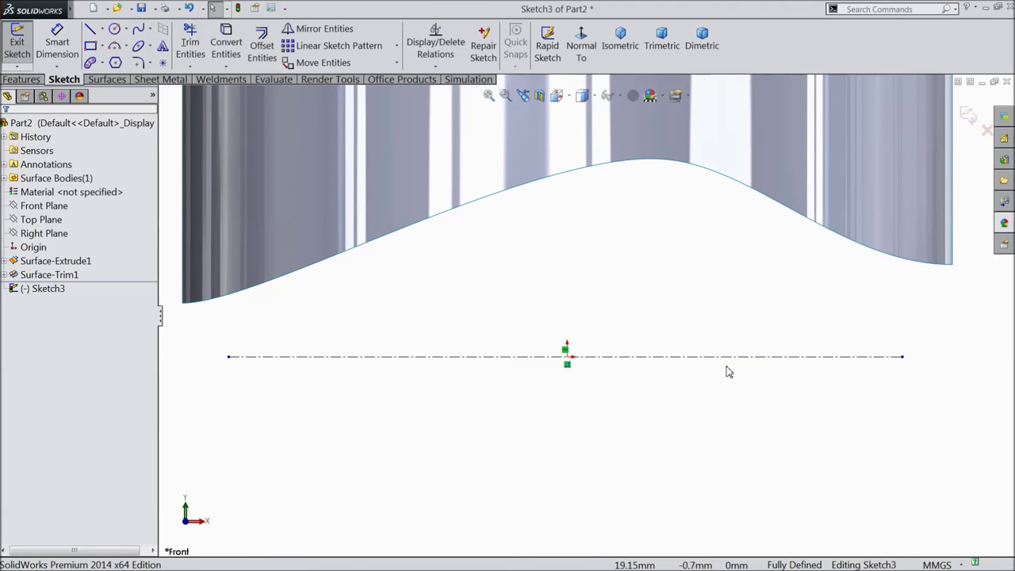
left_click(67, 62)
left_click(566, 358)
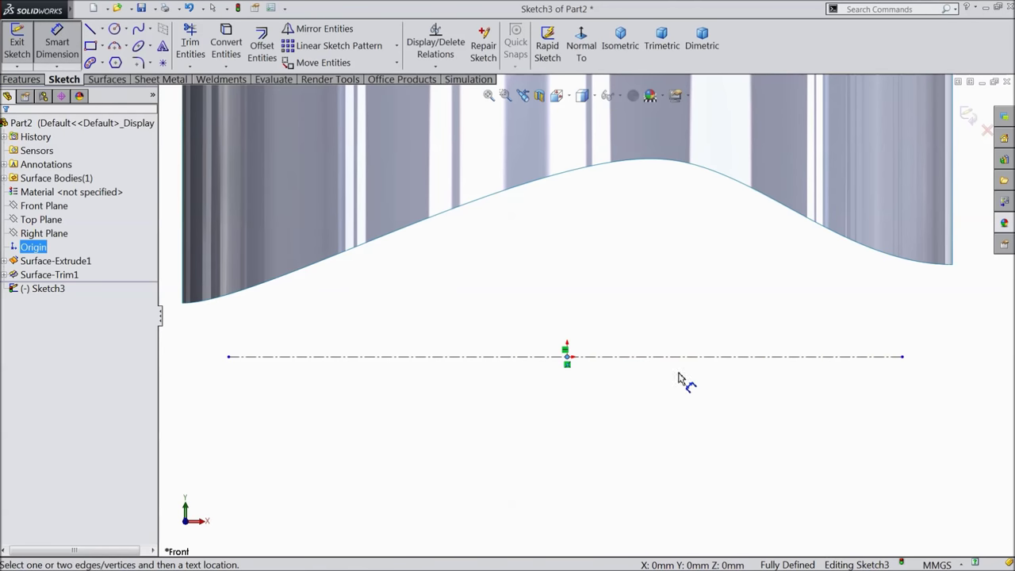
left_click(902, 357)
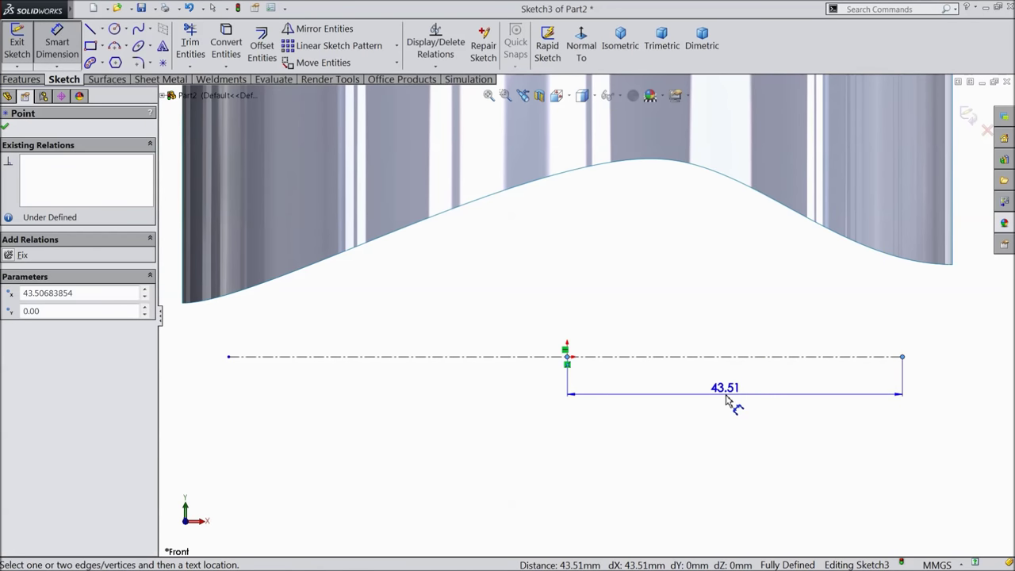
left_click(725, 400)
type("45.75")
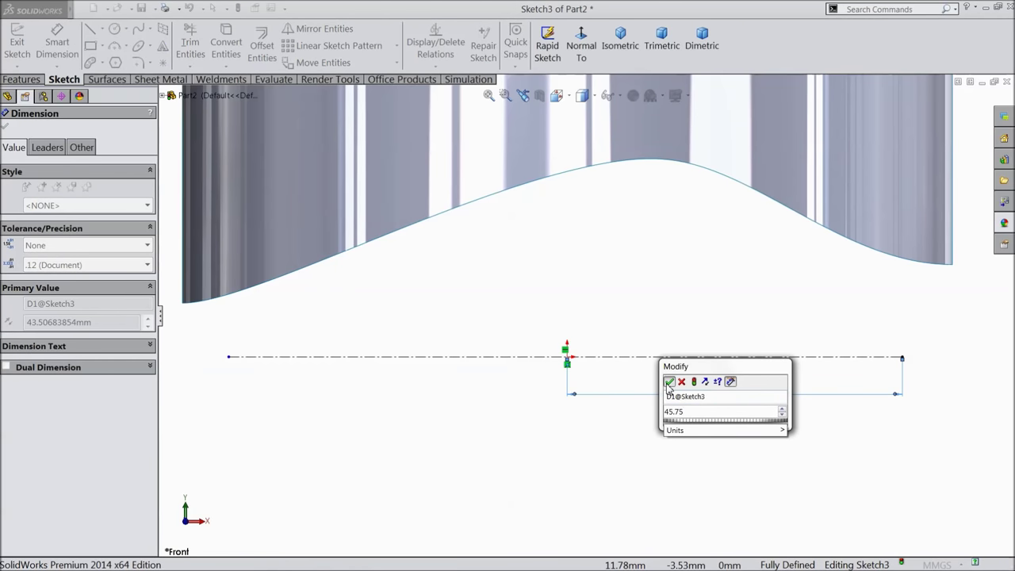
left_click(669, 382)
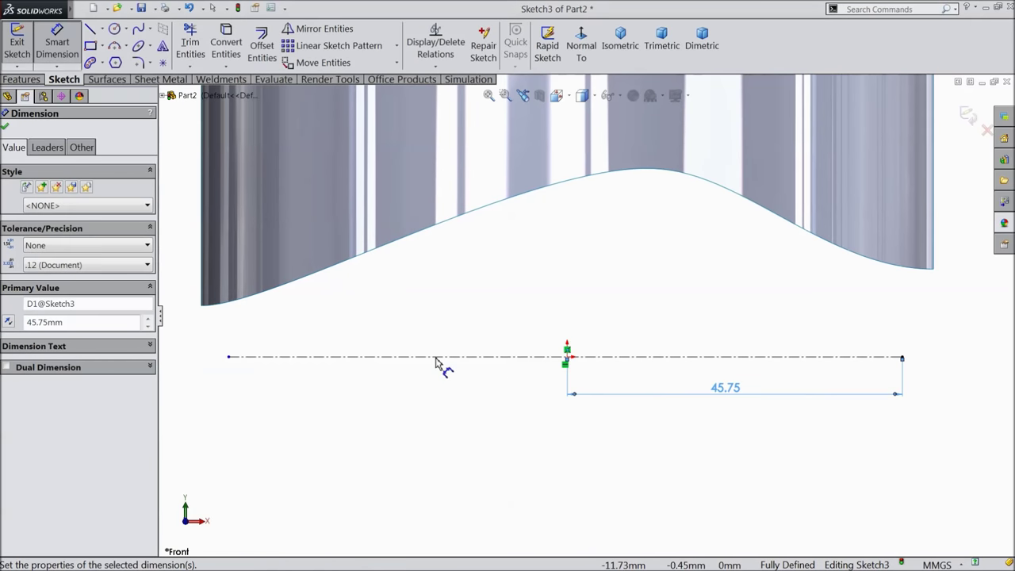
- Dimension the distance from the centerline's left endpoint to the origin as 46.5 mm
left_click(228, 358)
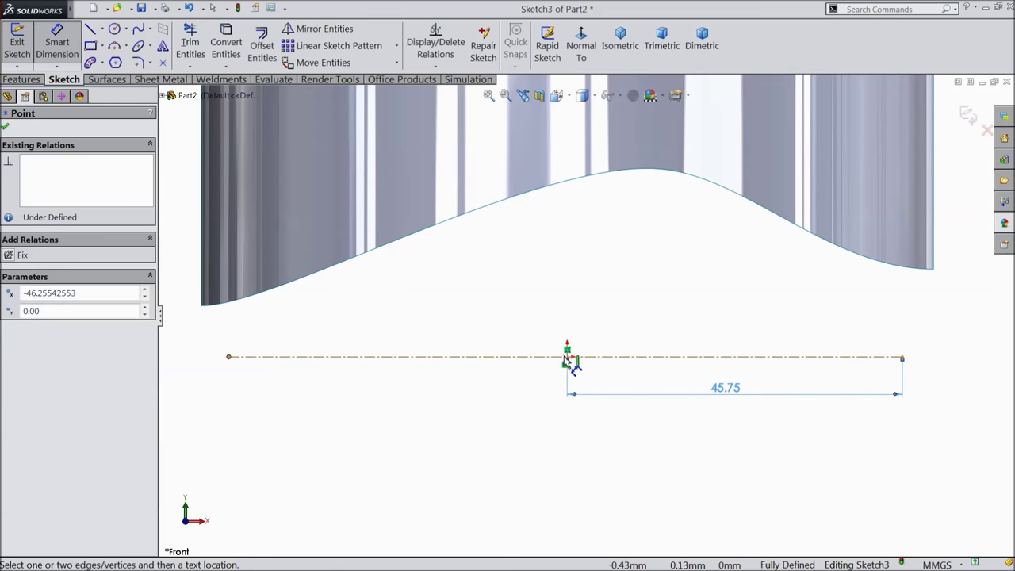
left_click(568, 359)
left_click(428, 399)
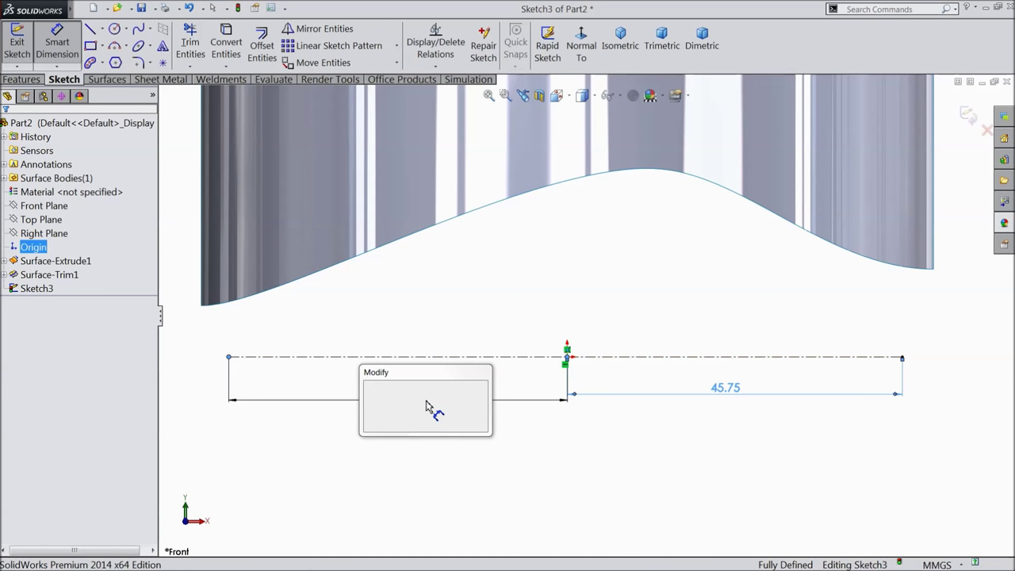
type("46.5")
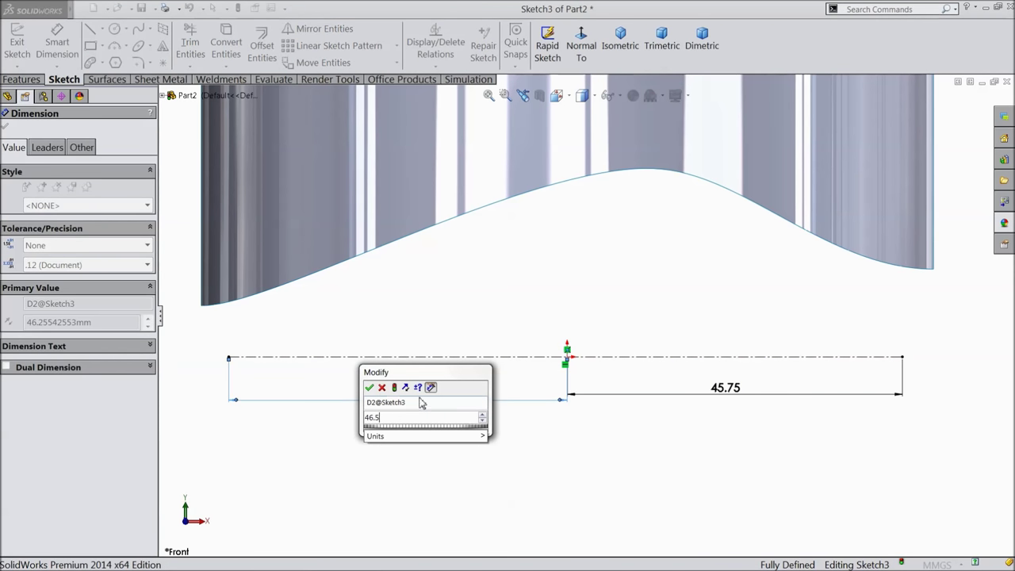
left_click(369, 388)
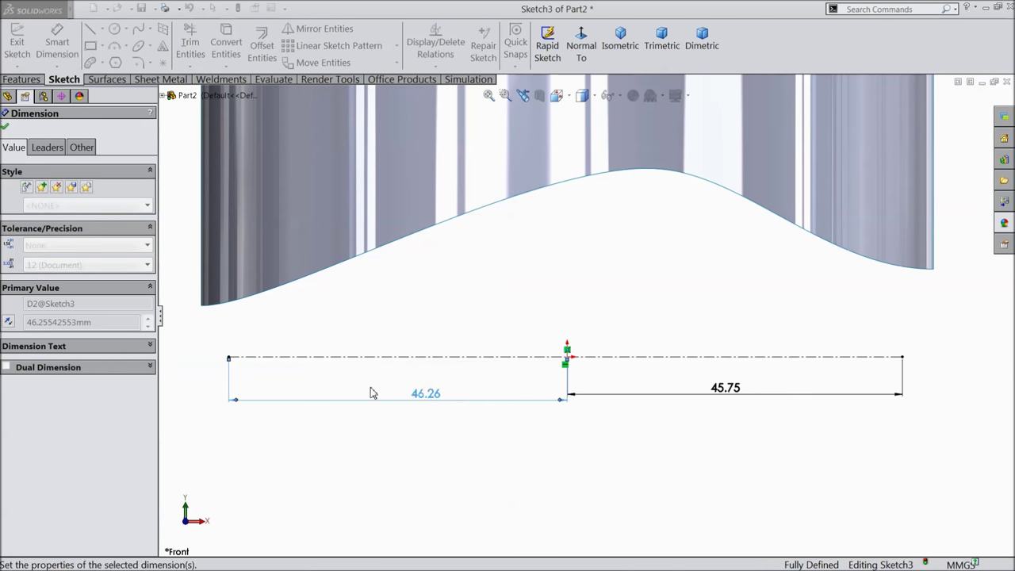
left_click(4, 127)
- Sketch a 3 point arc of about 14 mm radius from the surface's lower left corner to the centerline's left endpoint
left_click(125, 45)
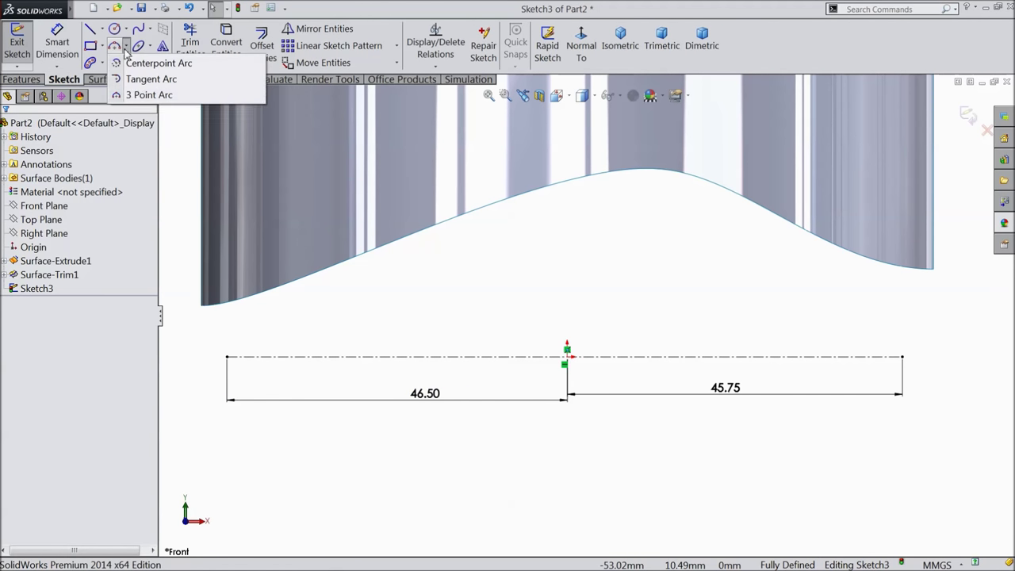
left_click(143, 95)
left_click(201, 306)
left_click(227, 356)
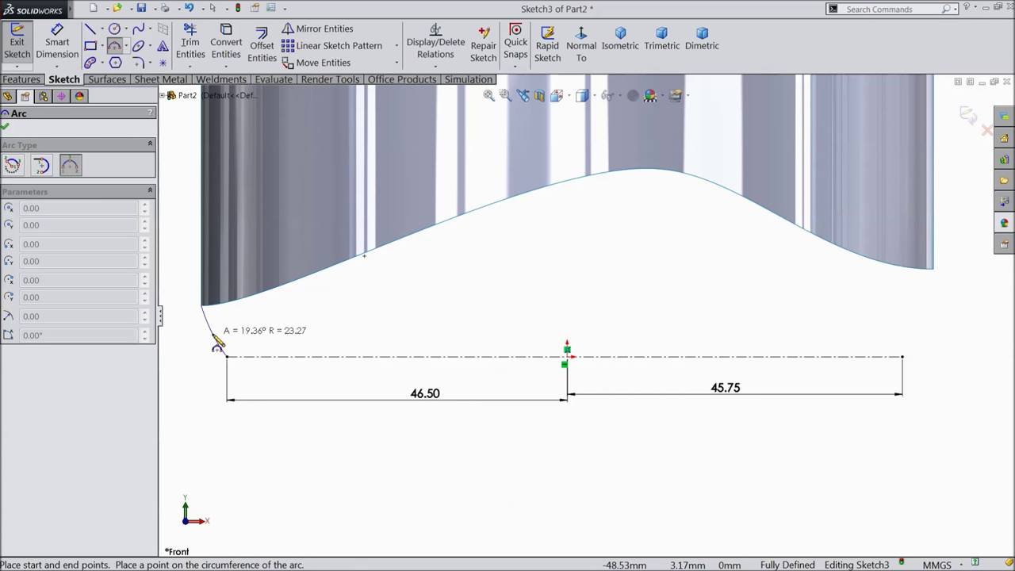
left_click(219, 340)
right_click(267, 329)
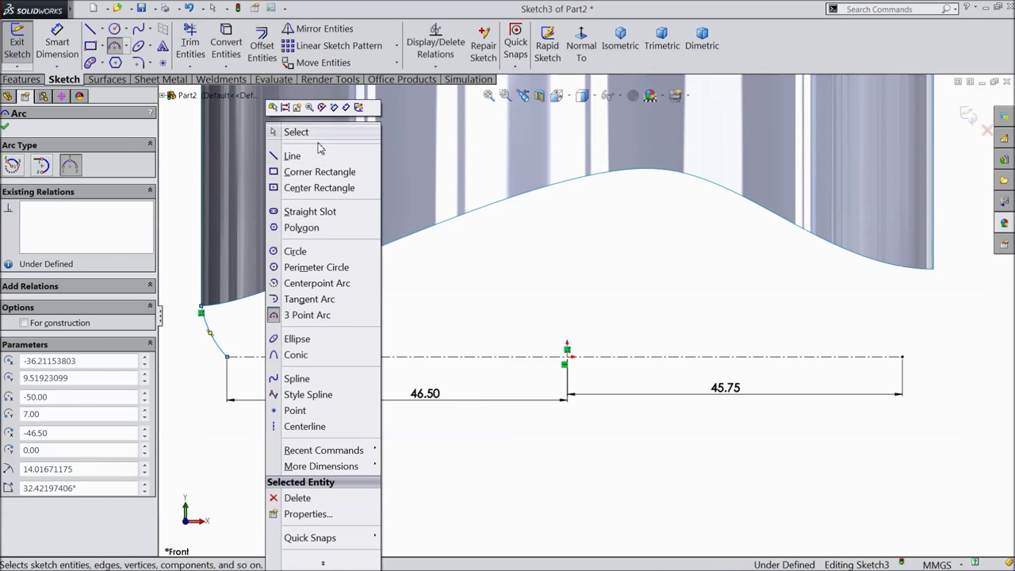
key("Escape")
- Make the left arc tangent to the surface's left vertical edge
scroll(249, 312, "down", 2)
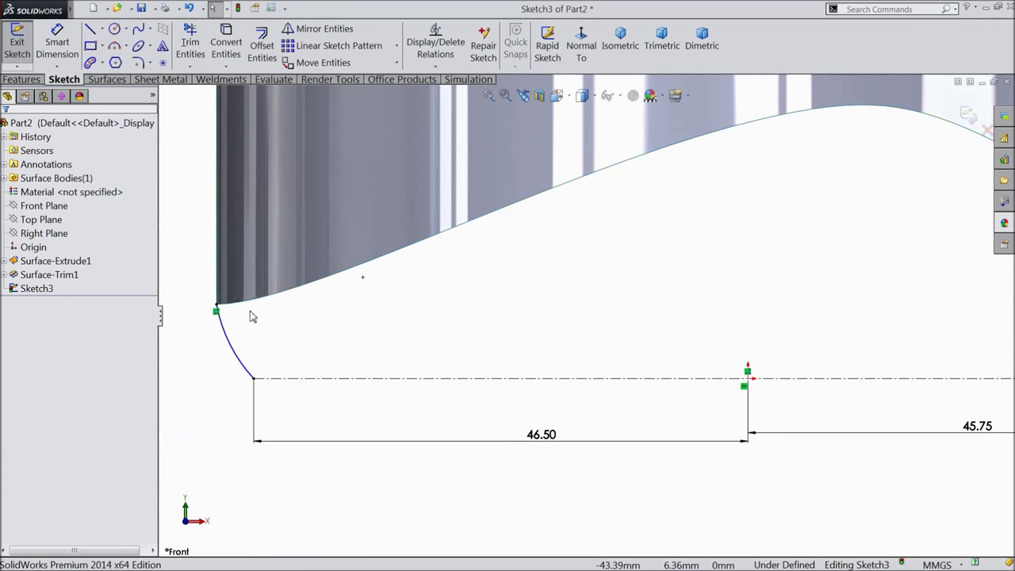
left_click(216, 266)
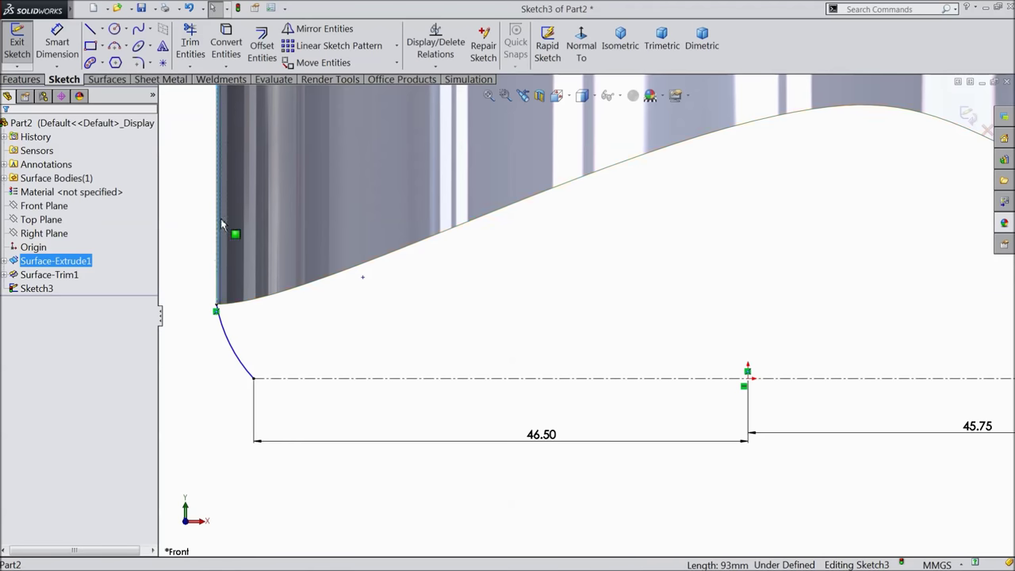
left_click(233, 353, "ctrl")
left_click(262, 306)
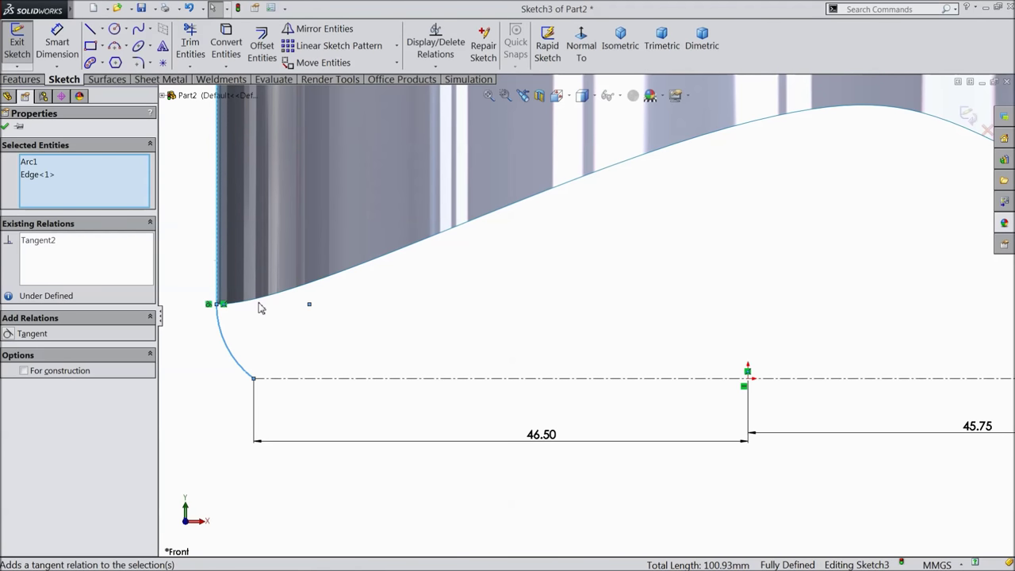
left_click(6, 127)
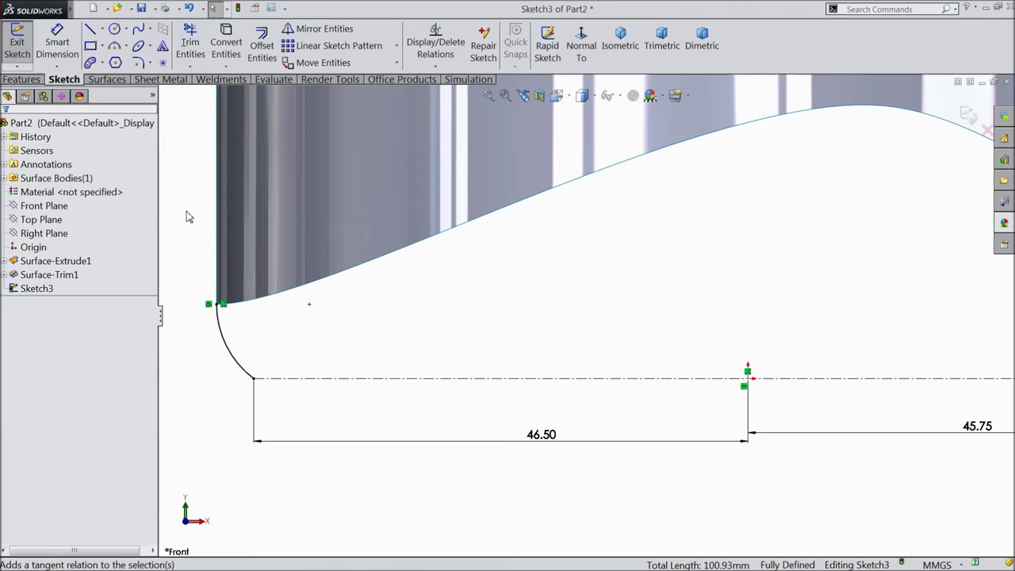
- Sketch a 3 point arc of about 16 mm radius from the surface's lower right corner to the centerline's right endpoint
scroll(222, 268, "up", 4)
scroll(872, 333, "down", 3)
scroll(885, 313, "down", 1)
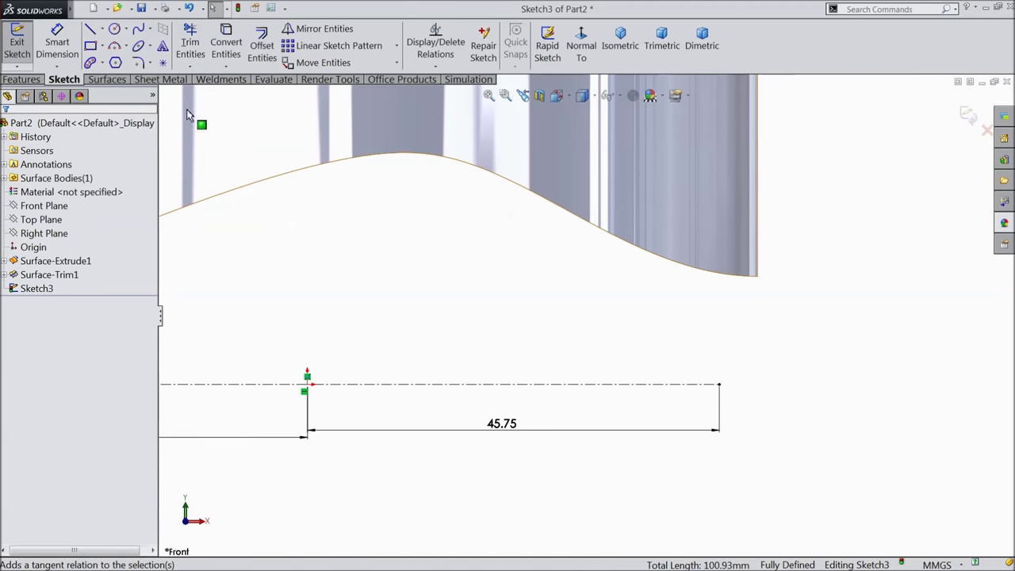
left_click(116, 48)
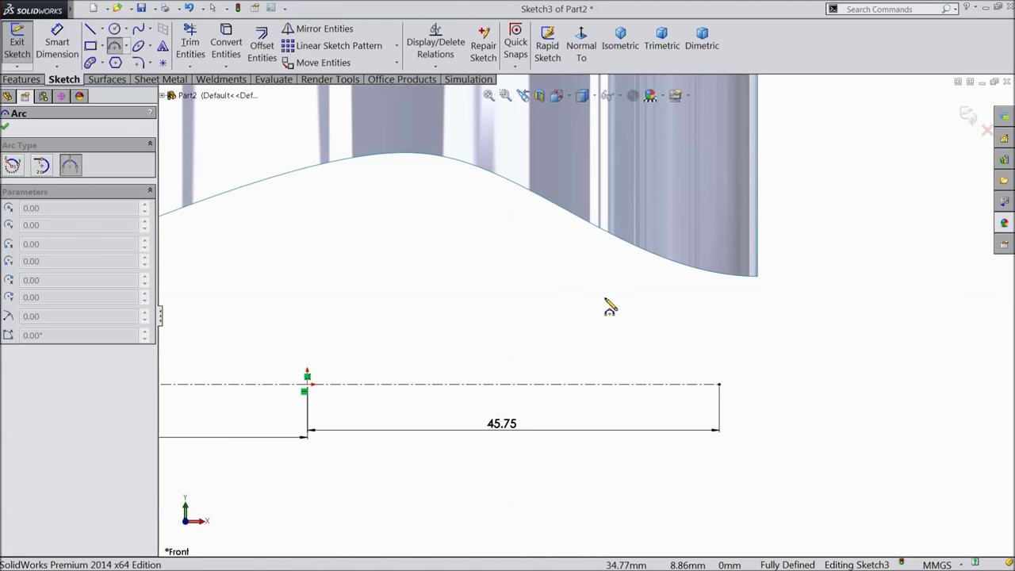
left_click(757, 276)
left_click(719, 384)
left_click(752, 339)
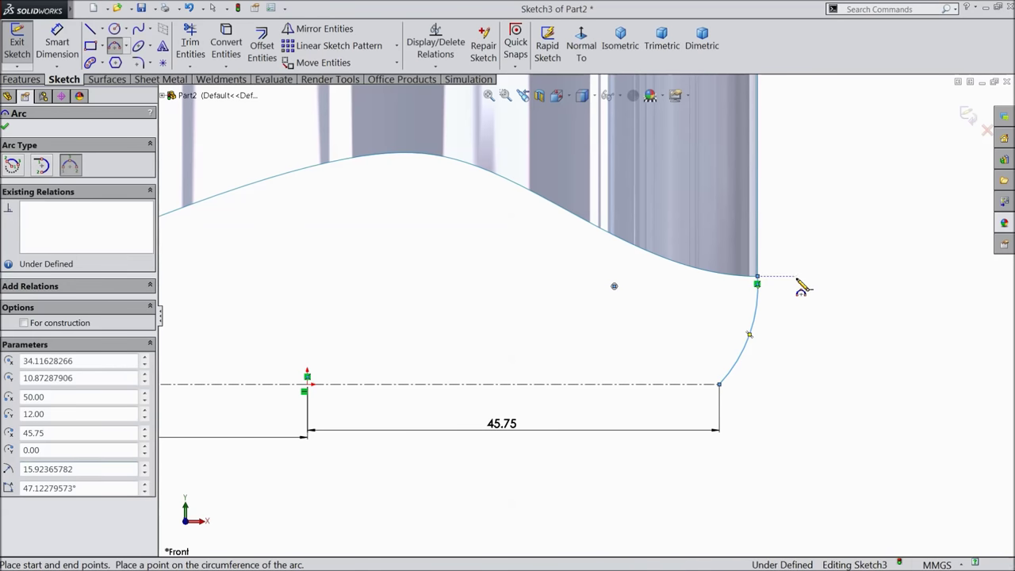
right_click(799, 285)
left_click(820, 133)
left_click(821, 144)
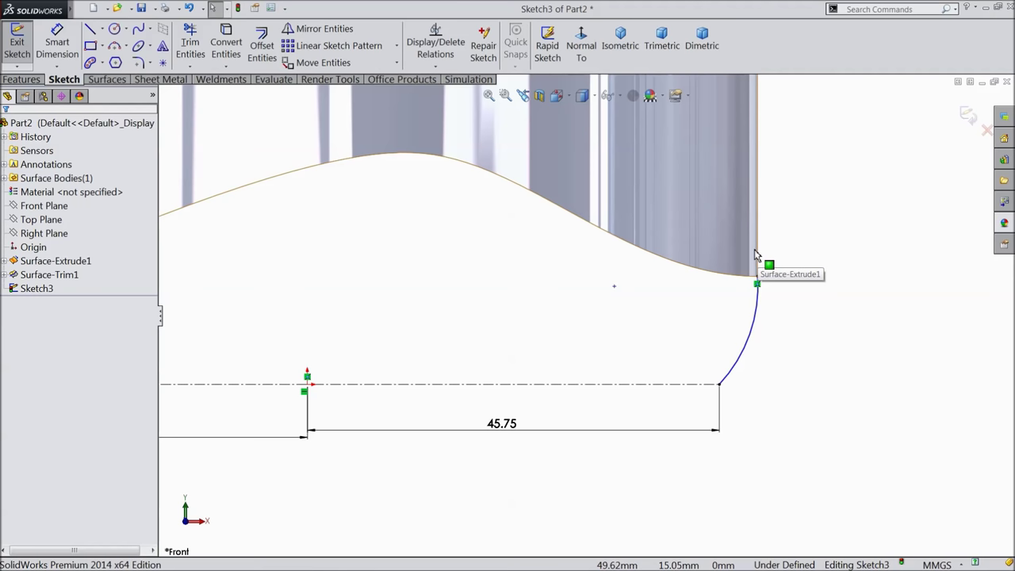
- Make the right arc tangent to the surface's right vertical edge
left_click(758, 259)
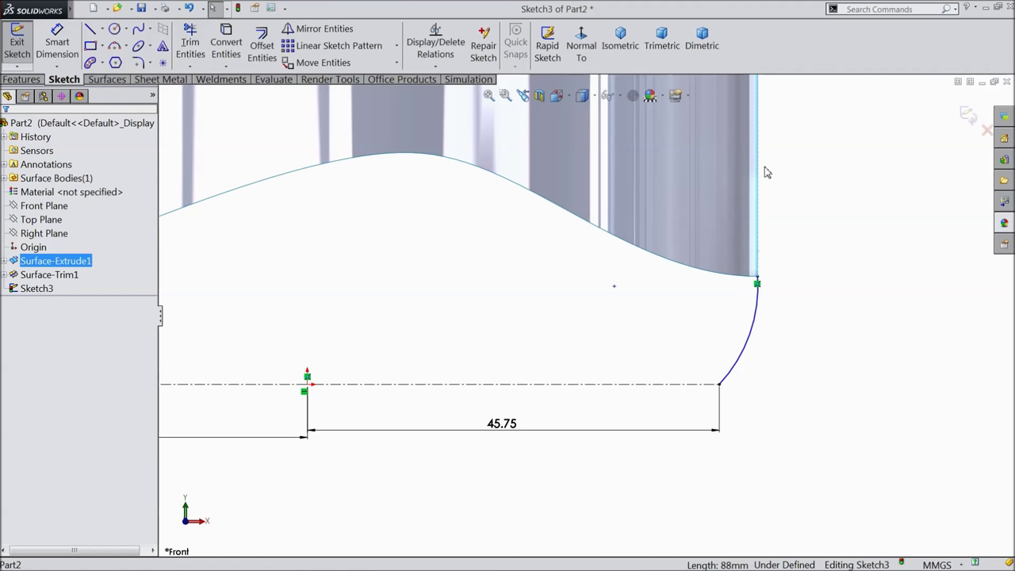
left_click(755, 317, "ctrl")
left_click(783, 276)
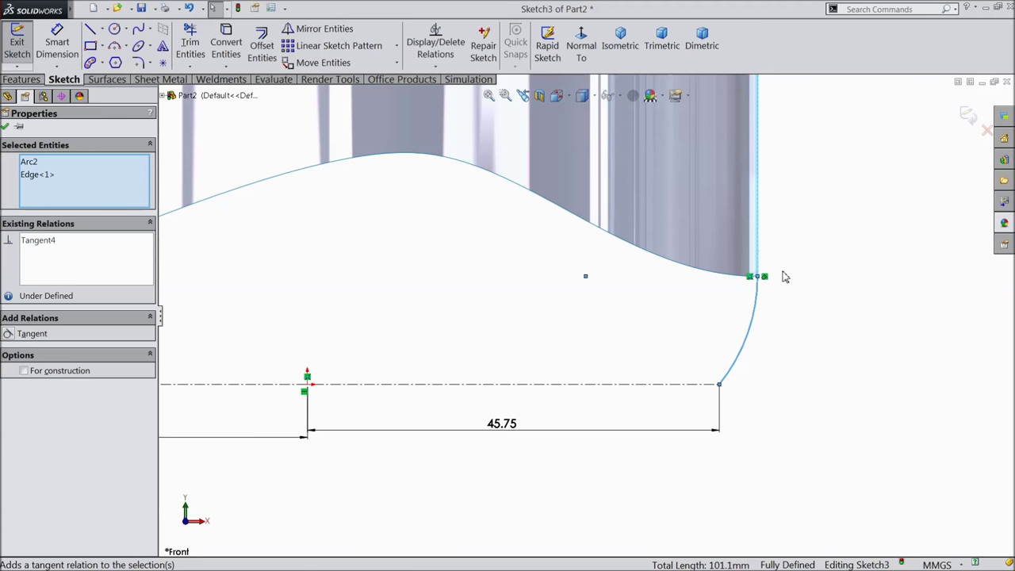
key("Escape")
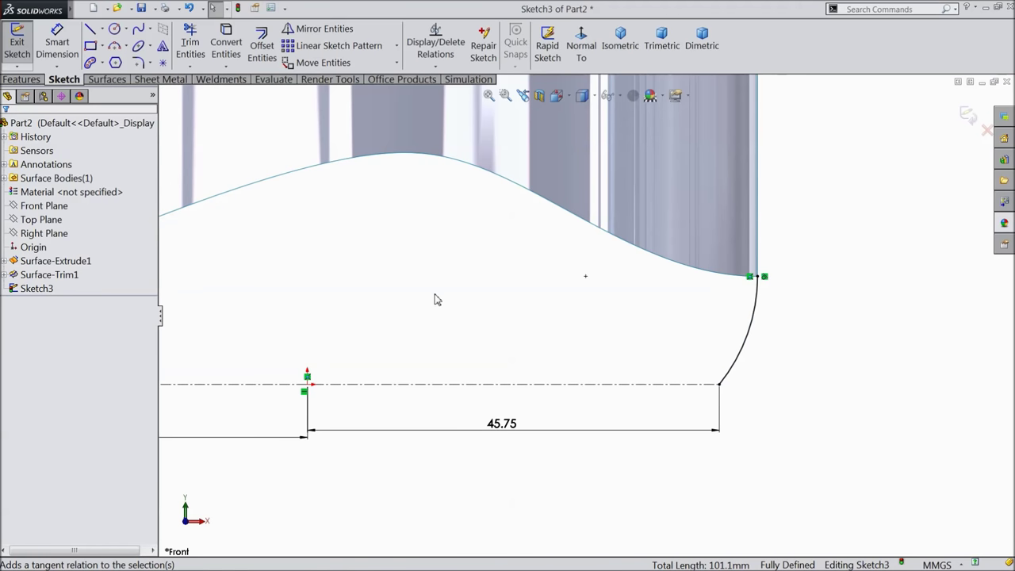
- Extrude the two tangent arcs as surfaces 10 mm deep in the reversed direction
key("z")
left_click(117, 83)
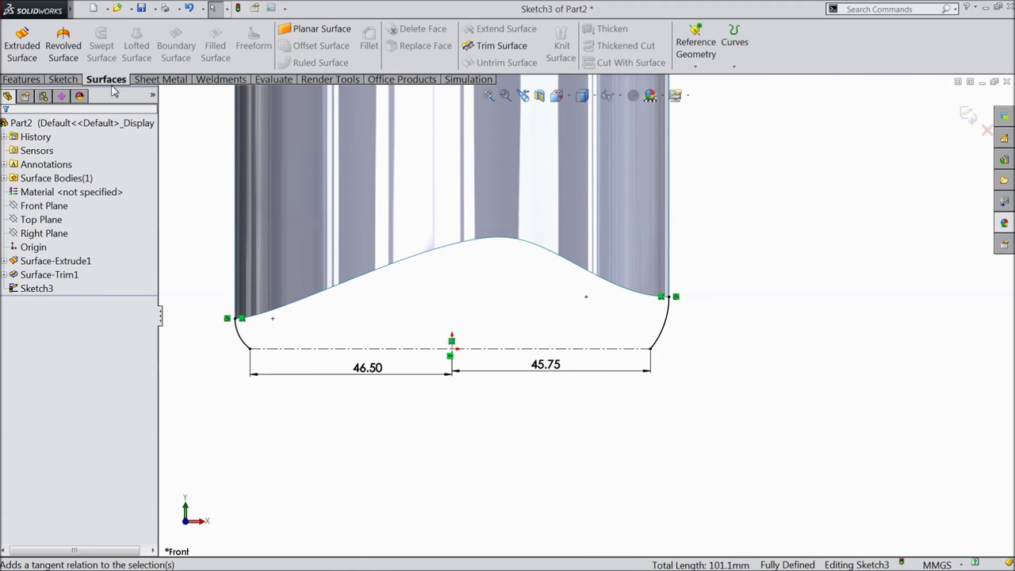
left_click(22, 43)
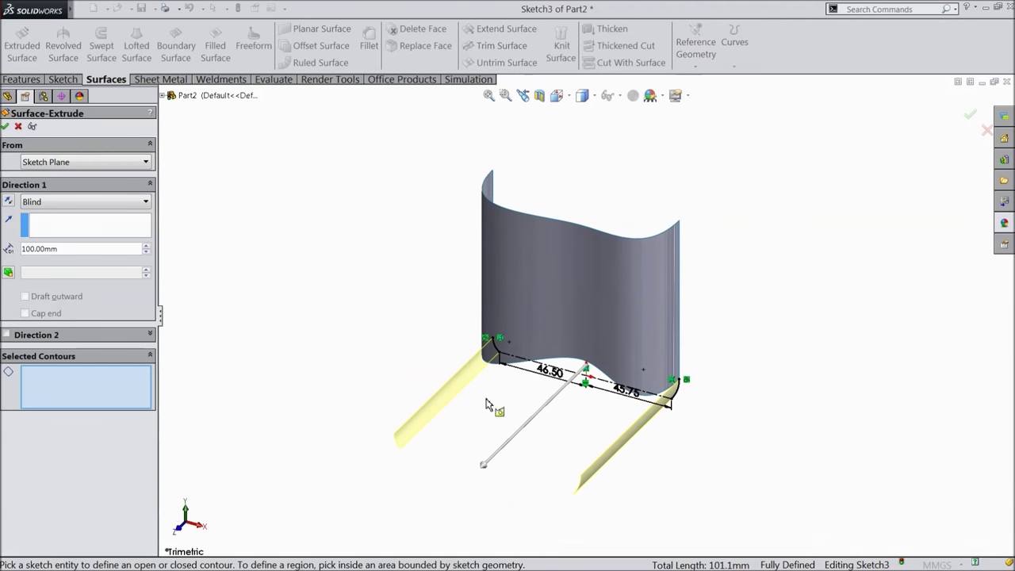
type("10")
key("Return")
scroll(565, 410, "down", 2)
scroll(516, 362, "down", 2)
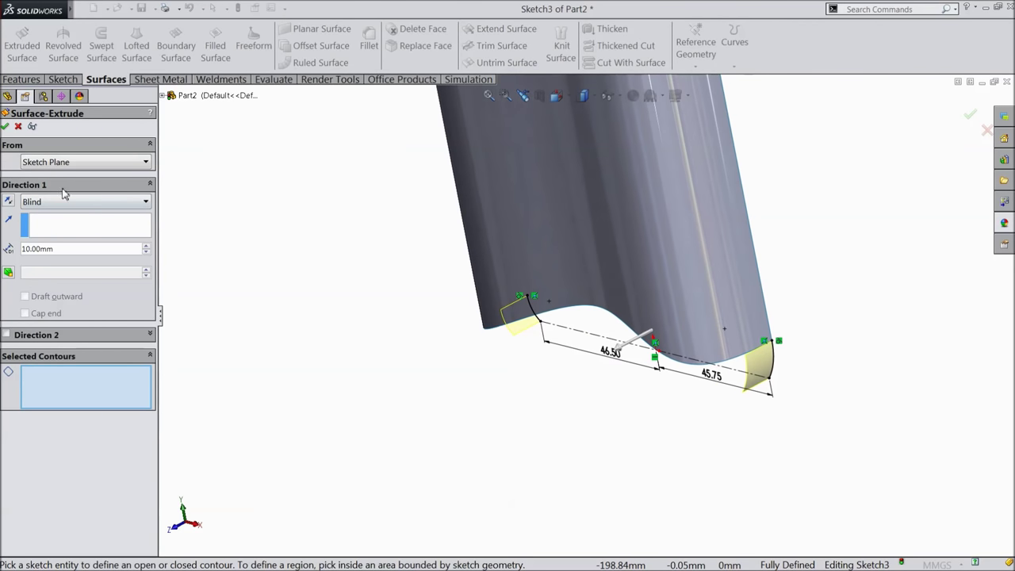
left_click(8, 202)
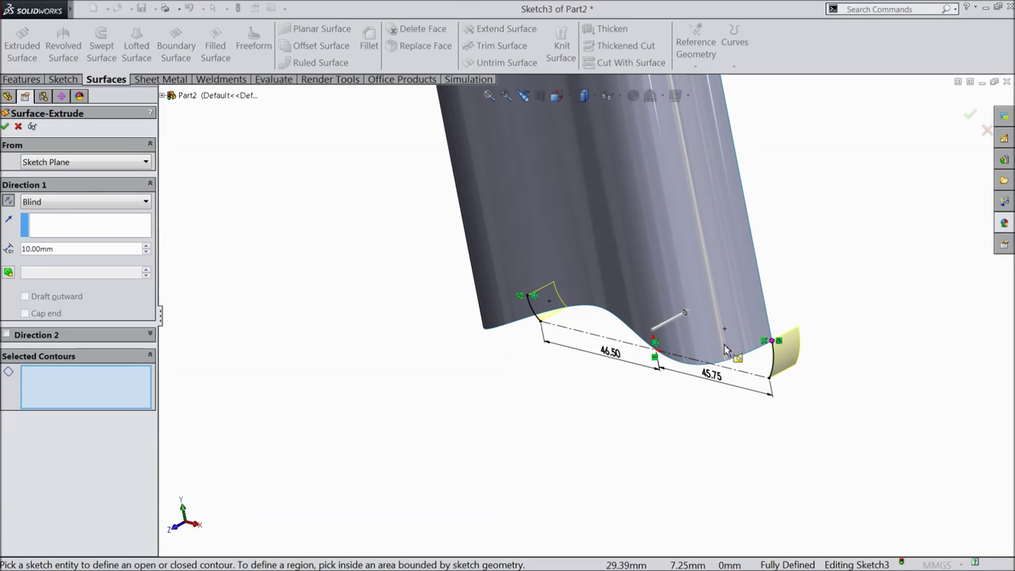
left_click(5, 127)
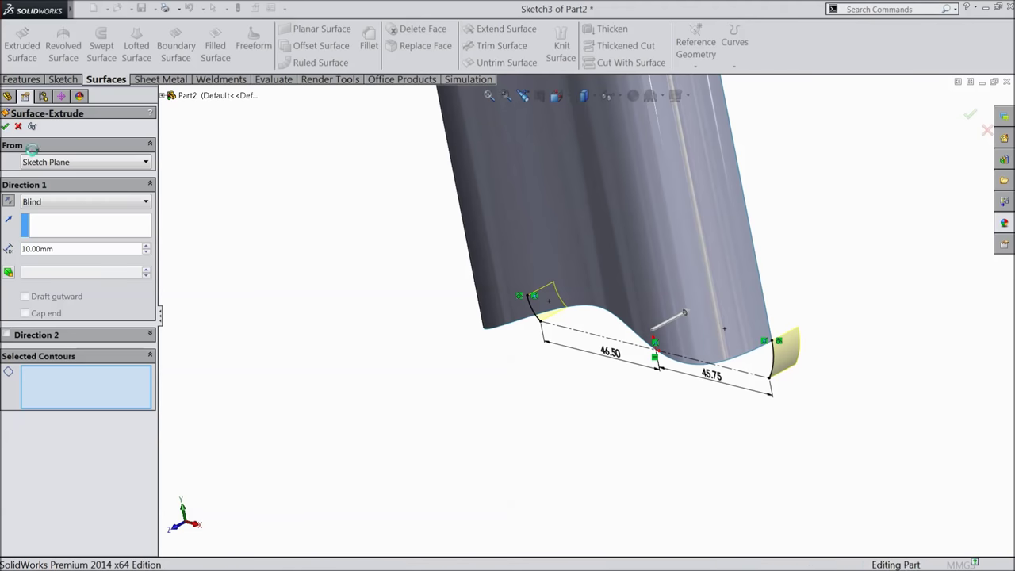
- Show Sketch1, the base curve of the first extruded surface
middle_click_drag(330, 347, 421, 339)
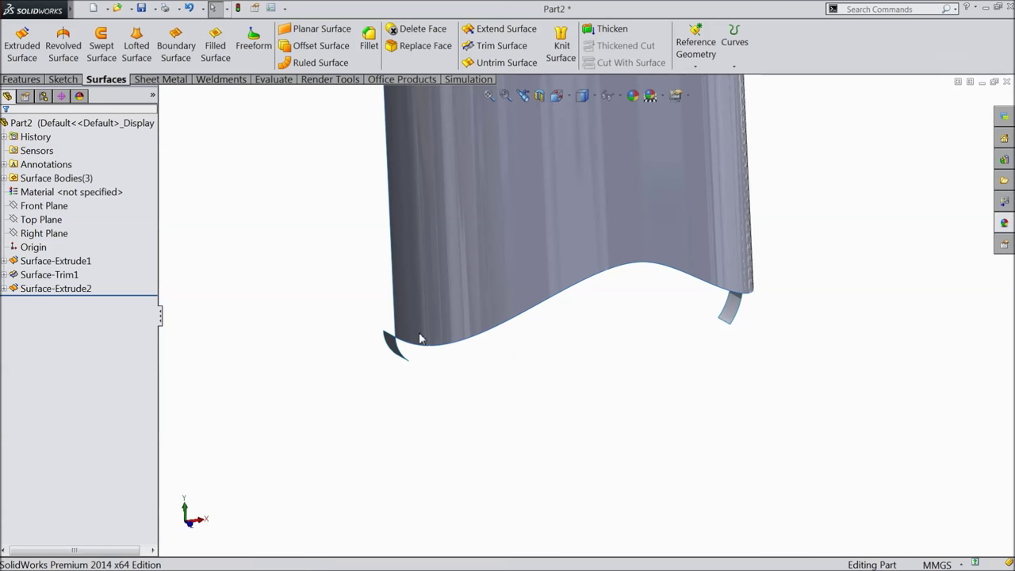
middle_click_drag(432, 361, 429, 354)
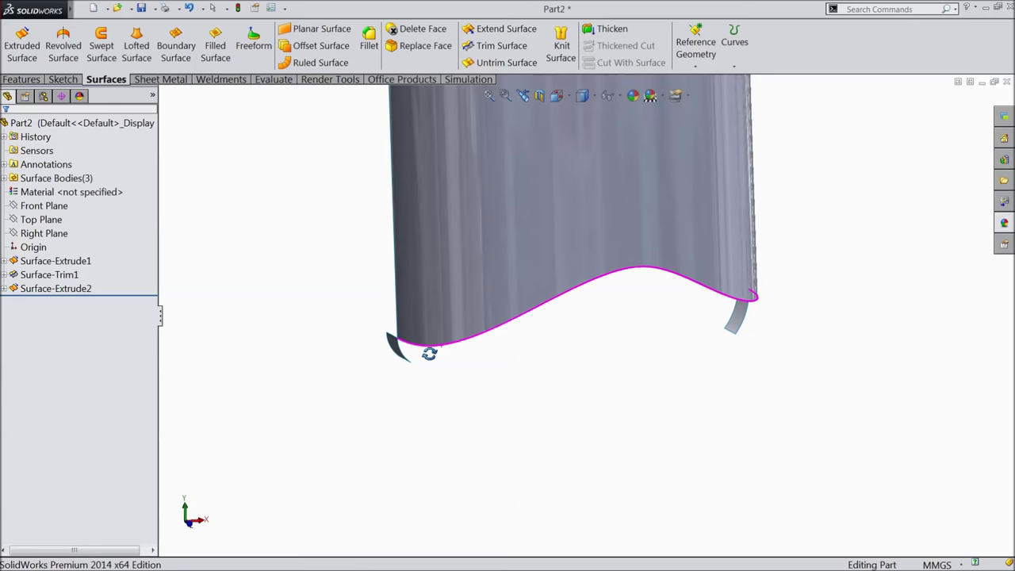
left_click(25, 288)
left_click(35, 275)
left_click(40, 259)
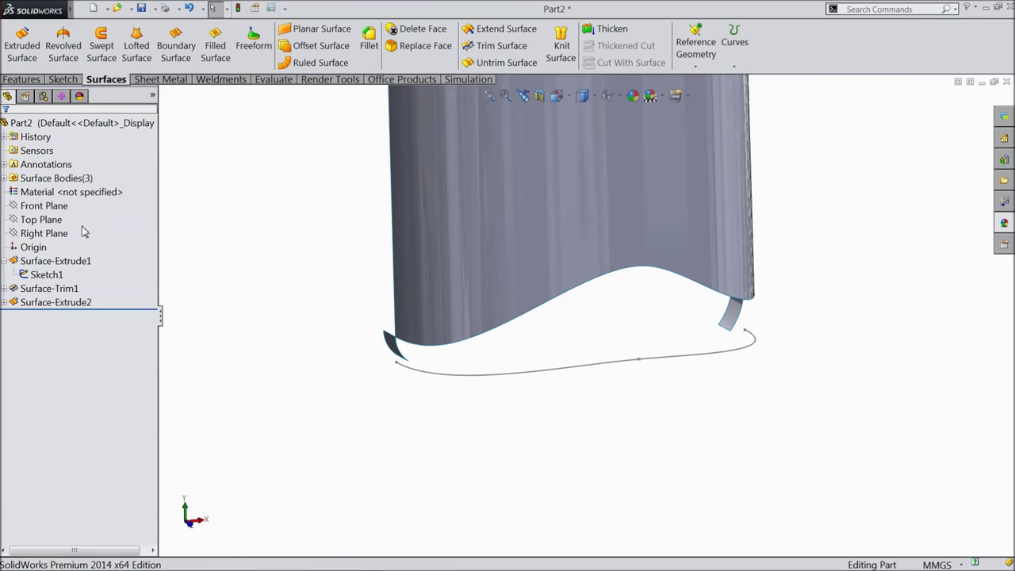
- Create a reference plane parallel to the Right Plane and coincident with the middle point of the Sketch1 curve
left_click(47, 231)
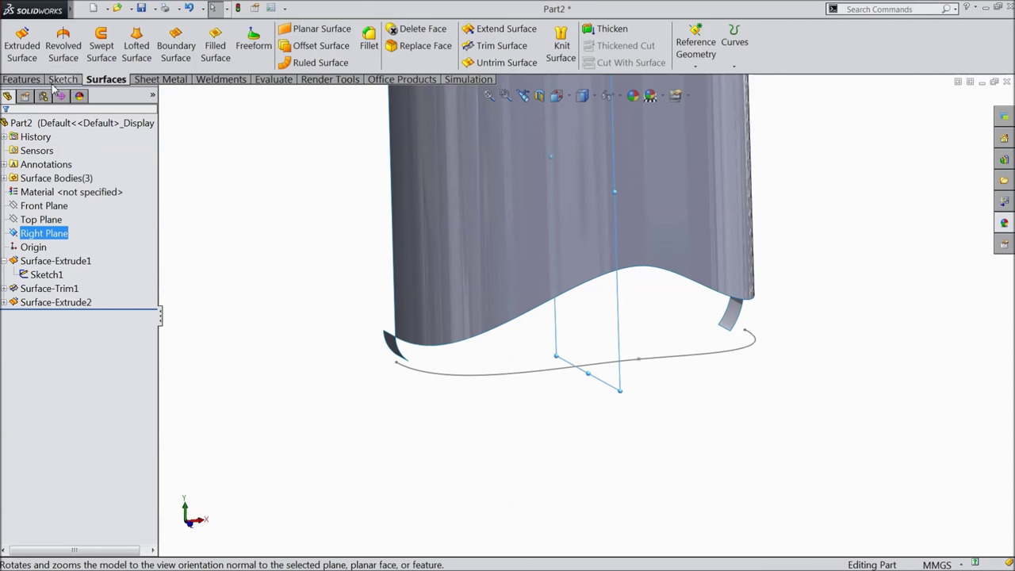
left_click(22, 79)
left_click(581, 50)
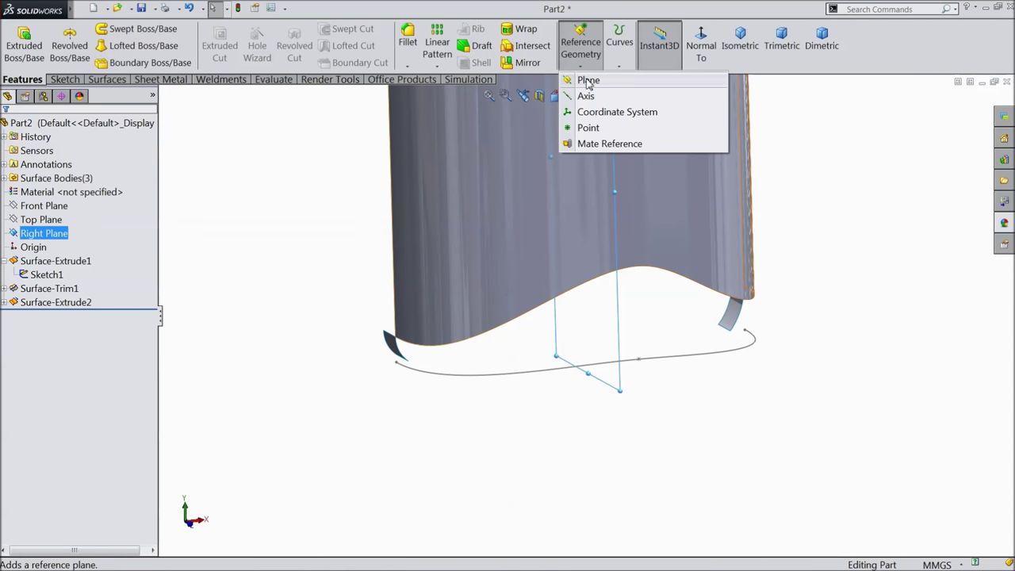
left_click(588, 80)
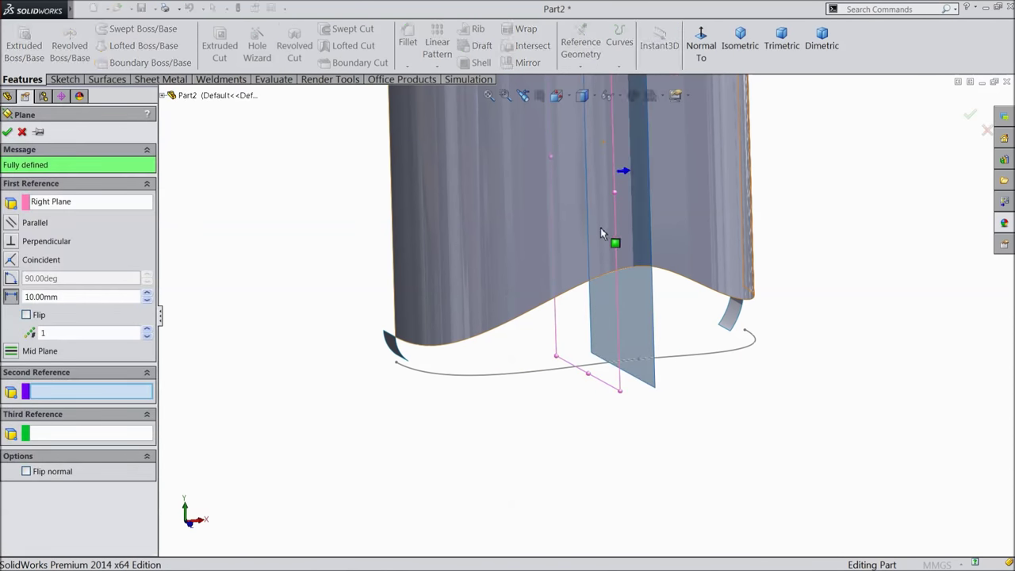
left_click(620, 353)
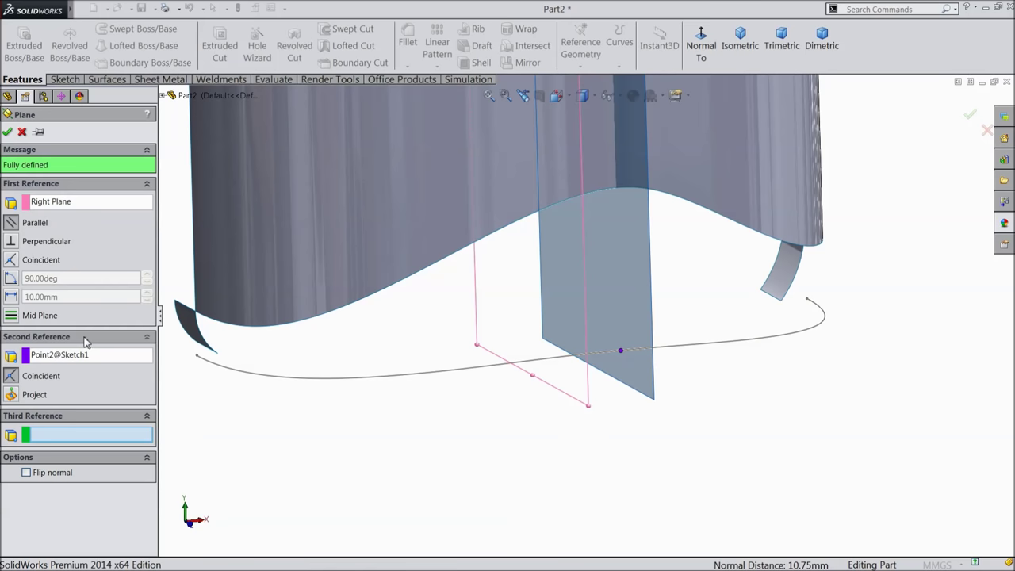
middle_click_drag(451, 426, 606, 363)
scroll(607, 363, "down", 2)
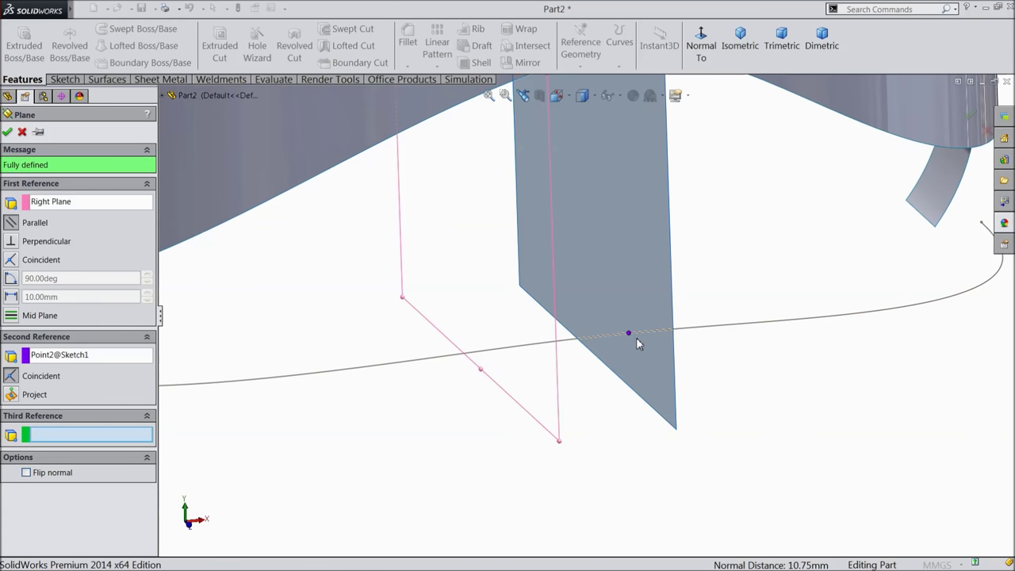
scroll(636, 344, "up", 2)
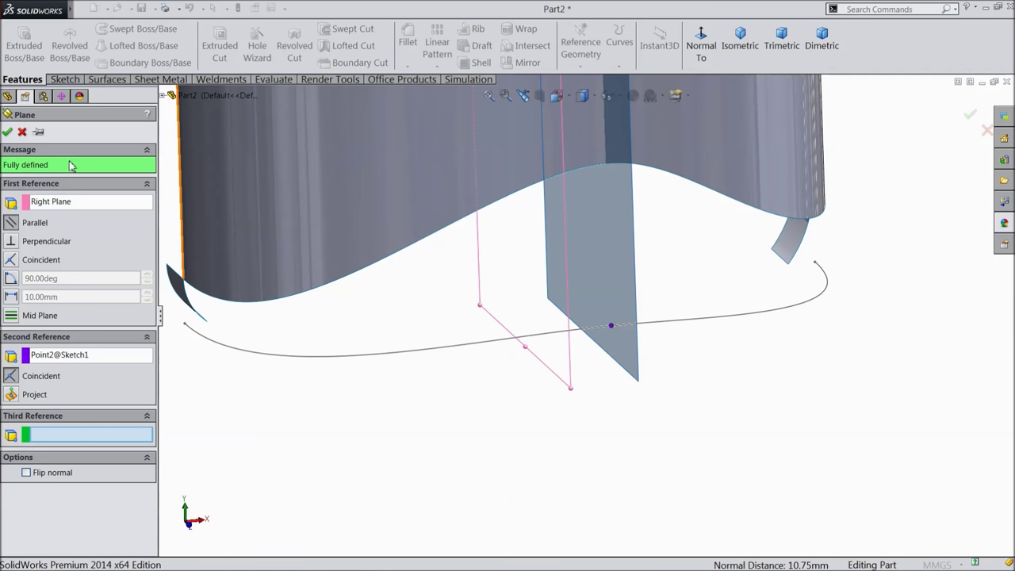
left_click(8, 132)
- Start a sketch on the new plane and draw a vertical centerline about 64 mm long down from the surface's top edge
scroll(611, 286, "up", 2)
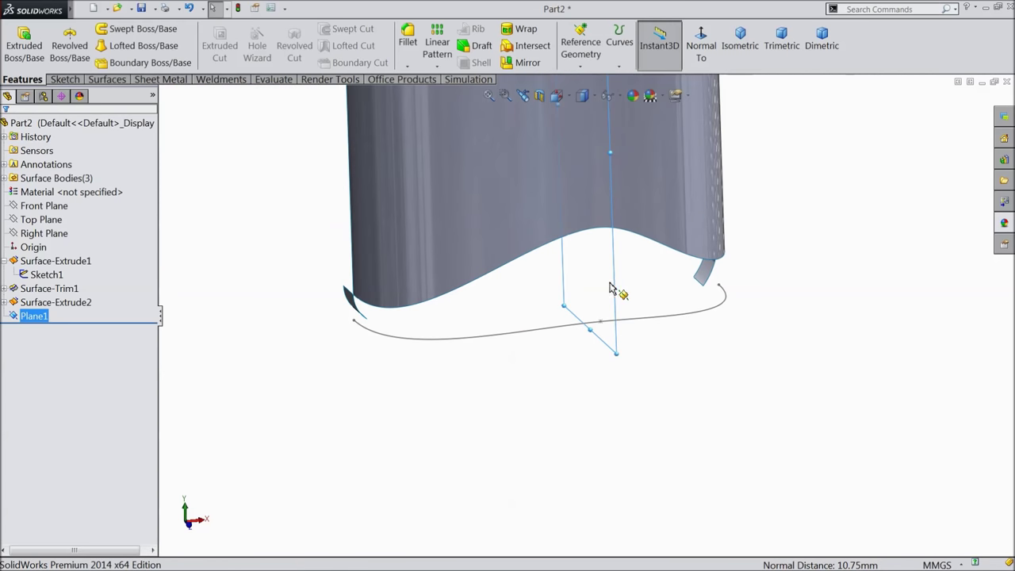
middle_click_drag(618, 303, 626, 302)
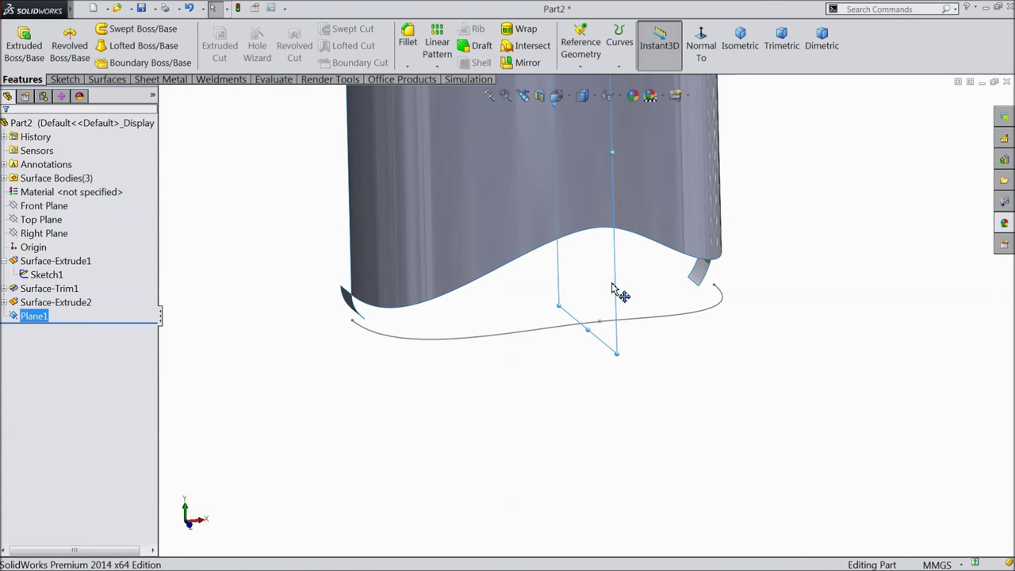
left_click(65, 79)
left_click(15, 48)
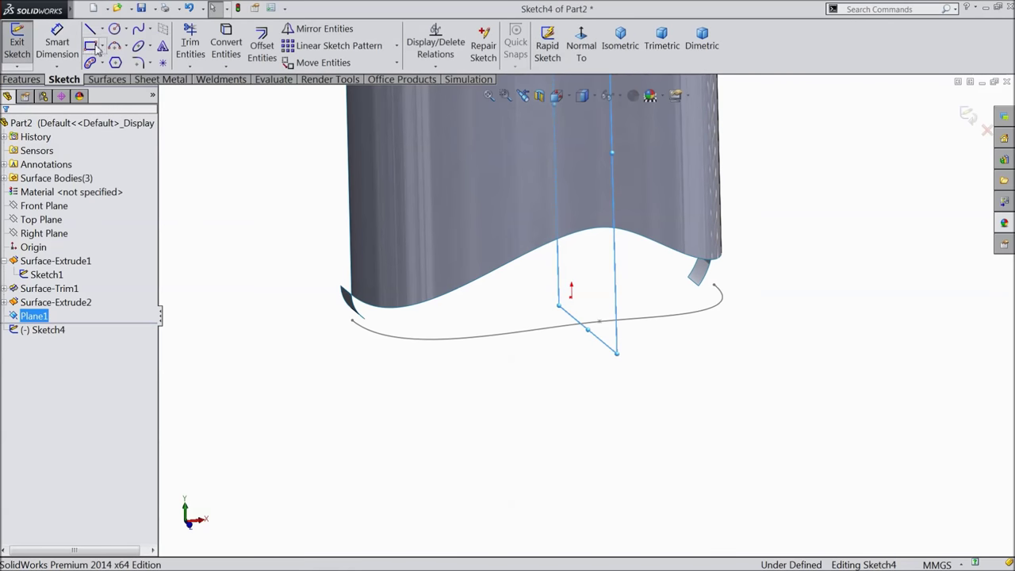
left_click(581, 46)
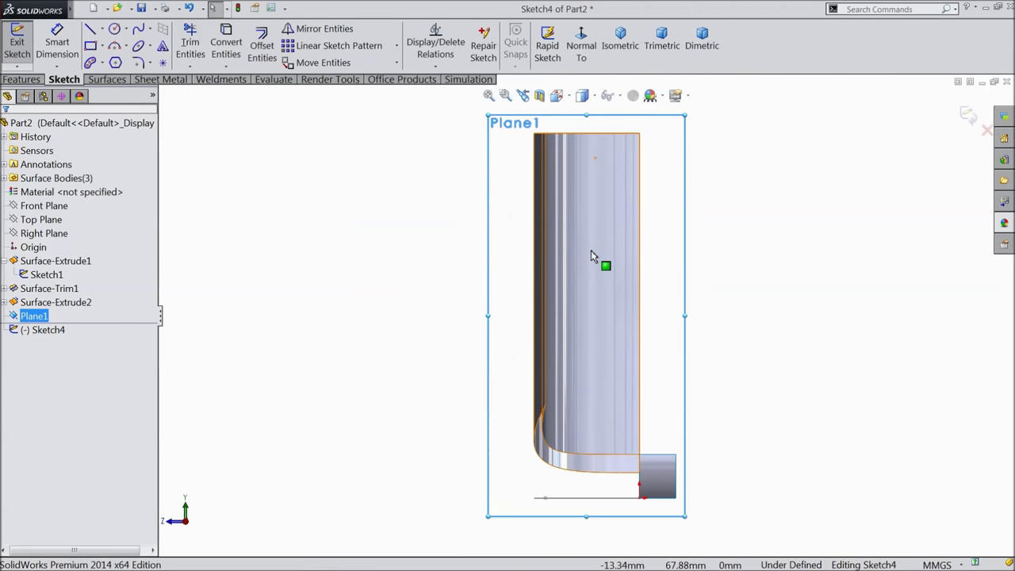
left_click(102, 29)
left_click(119, 62)
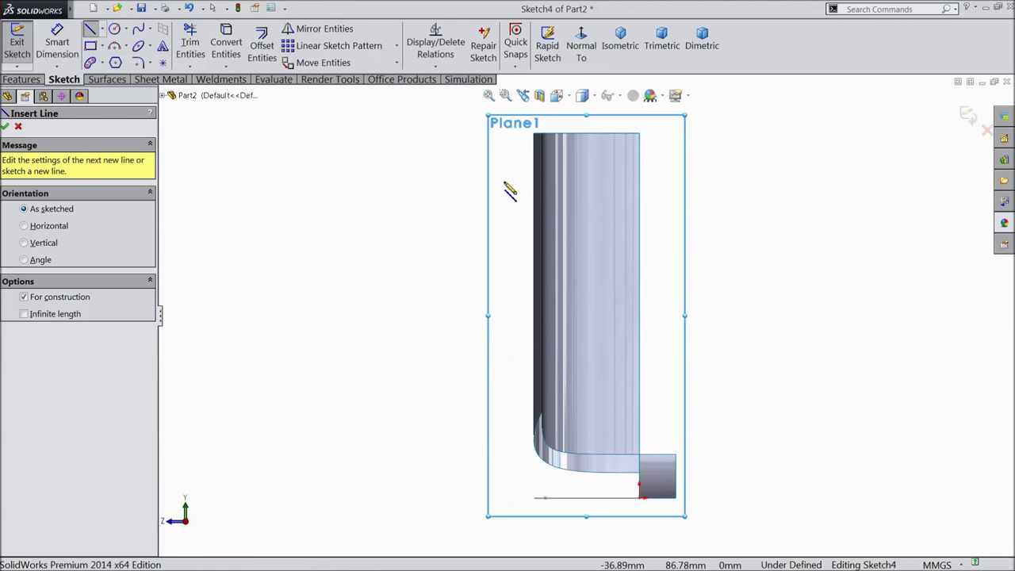
left_click(553, 134)
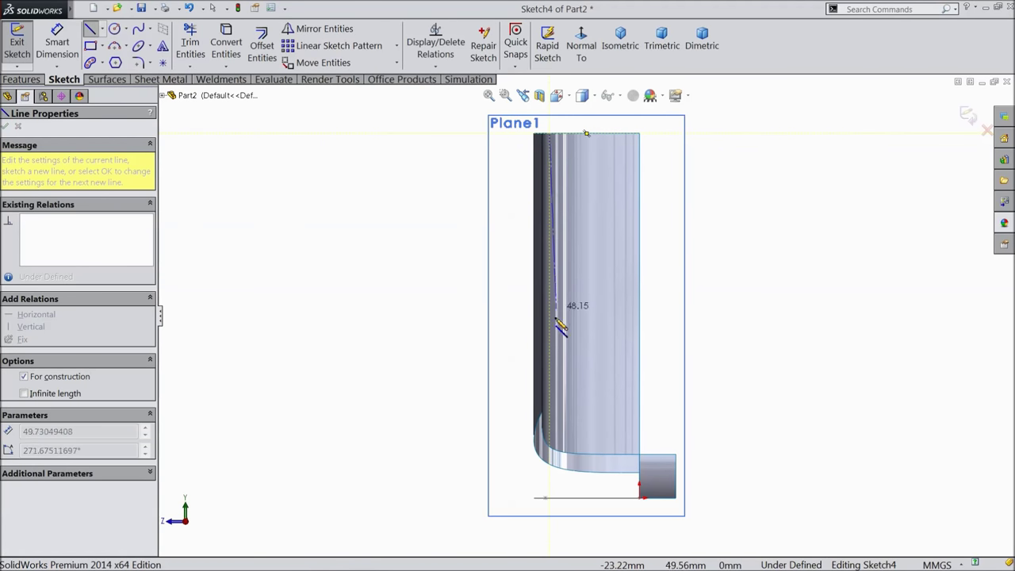
left_click(550, 367)
right_click(607, 296)
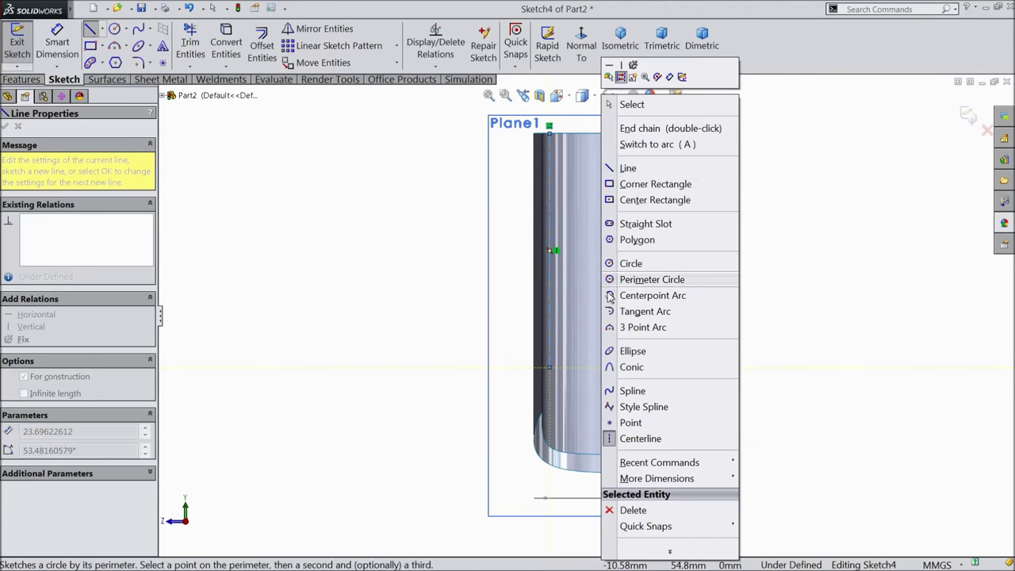
left_click(641, 128)
- Add a pierce relation between the centerline's upper endpoint and the side surface's top edge
middle_click_drag(601, 329, 671, 354)
scroll(680, 428, "down", 3)
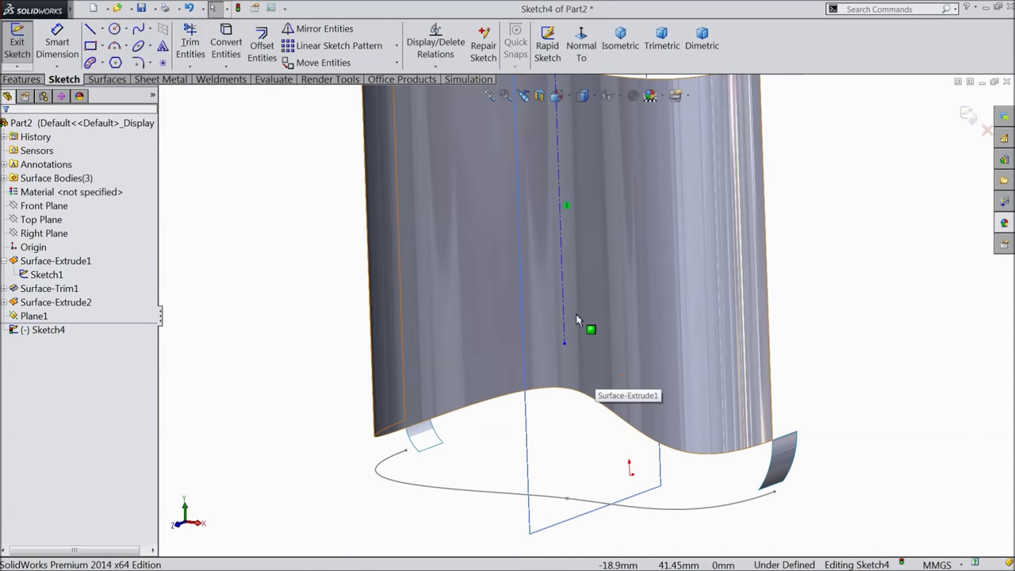
scroll(582, 224, "up", 3)
middle_click_drag(582, 225, 584, 199)
scroll(584, 199, "down", 4)
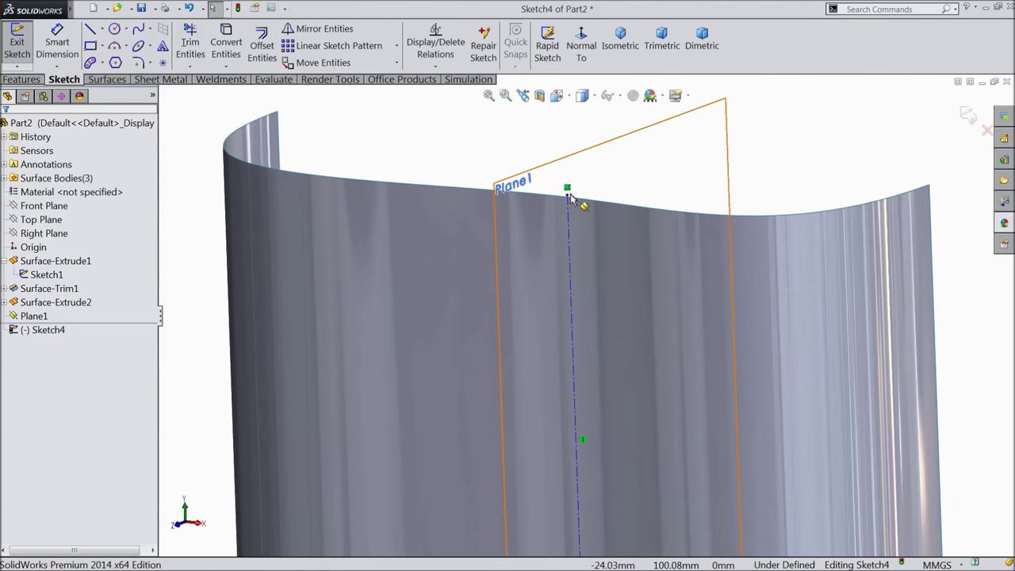
scroll(572, 208, "down", 4)
mouse_move(569, 243)
middle_mouse_down()
mouse_move(552, 200)
mouse_move(537, 193)
mouse_move(570, 242)
middle_mouse_up()
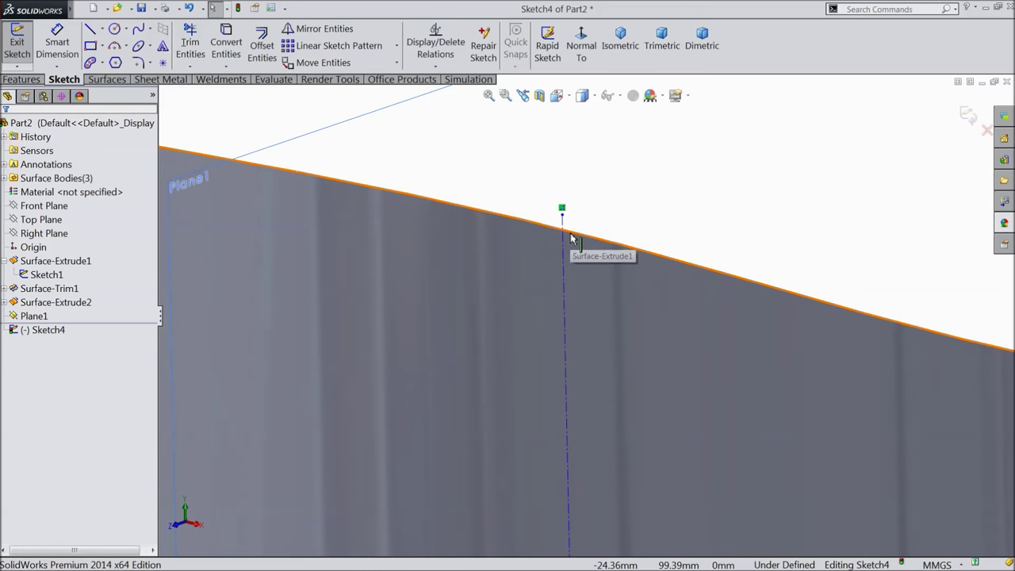
left_click(570, 236)
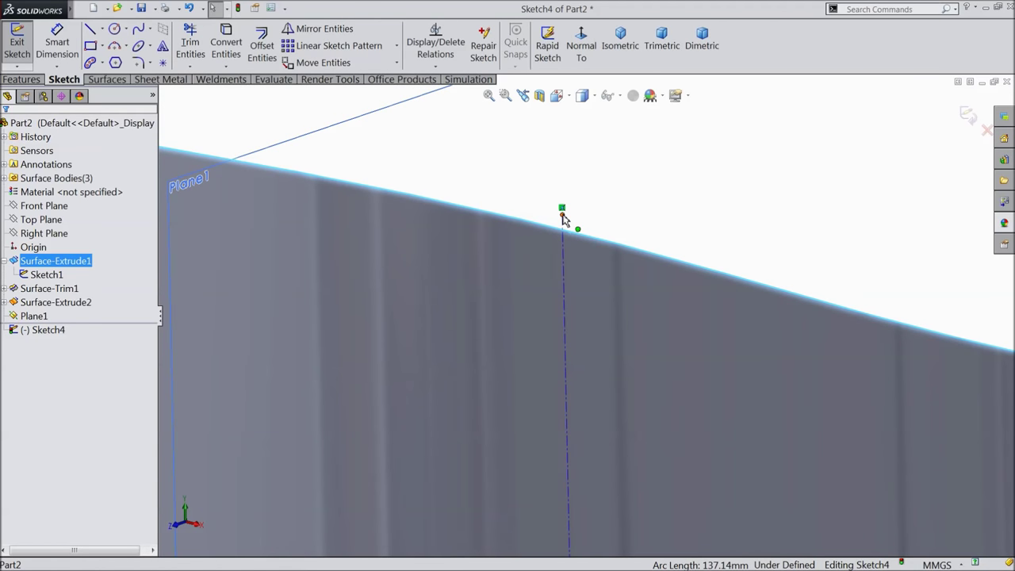
left_click(564, 210, "ctrl")
left_click(617, 170)
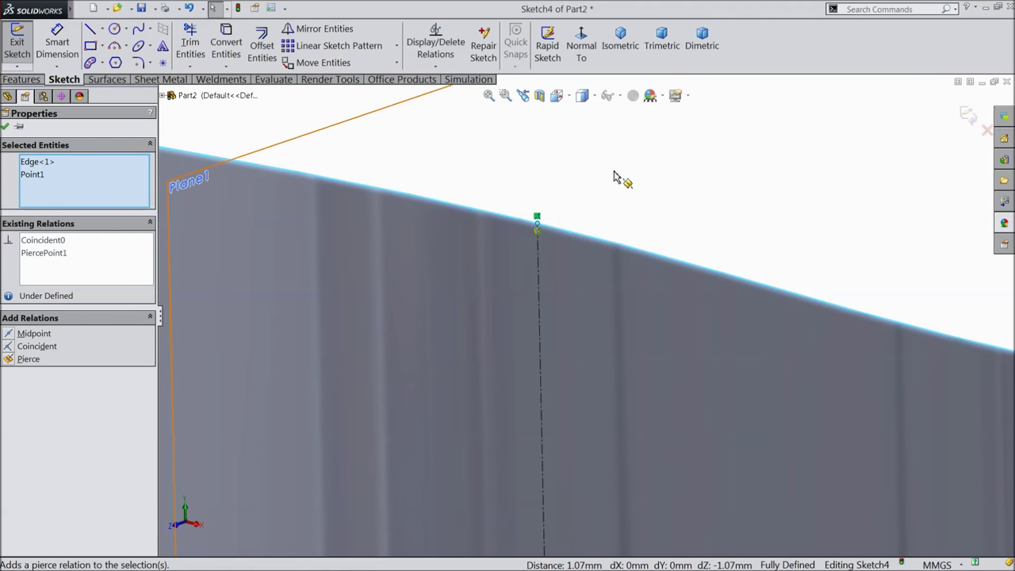
- Add a pierce relation between the centerline's lower endpoint and the side surface's trimmed bottom edge
scroll(534, 253, "down", 6)
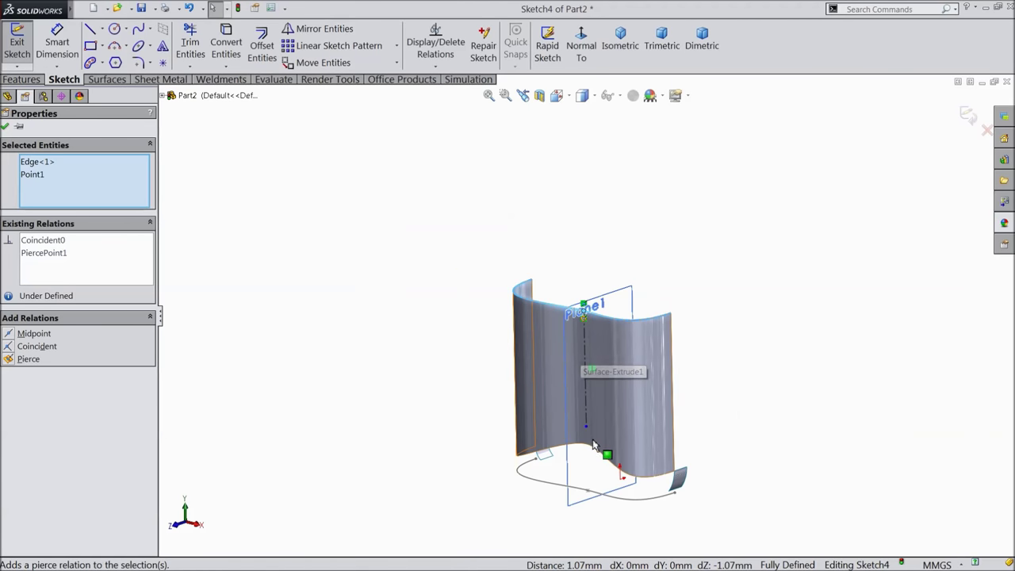
scroll(595, 429, "up", 3)
scroll(595, 429, "up", 3)
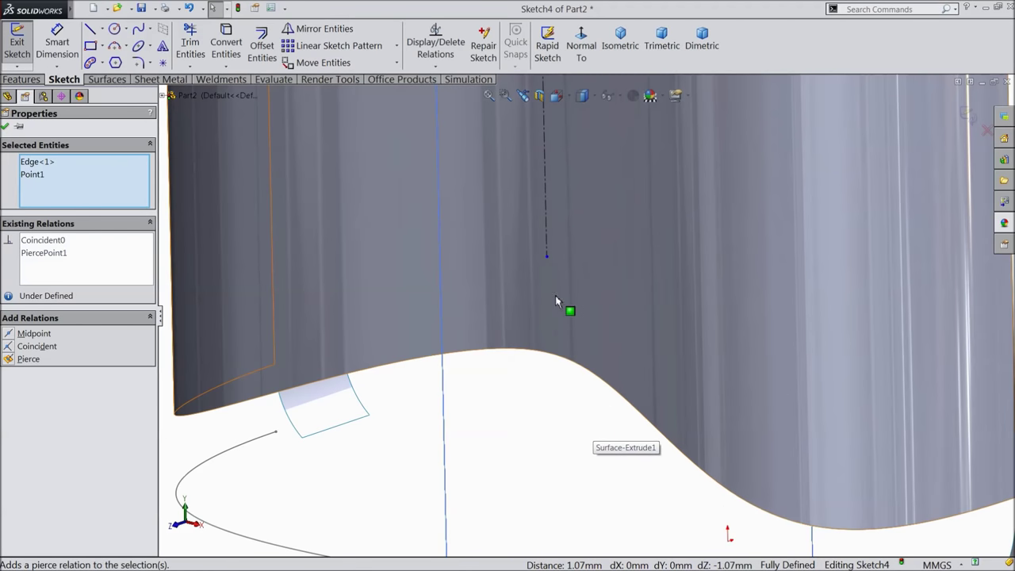
left_click(547, 256)
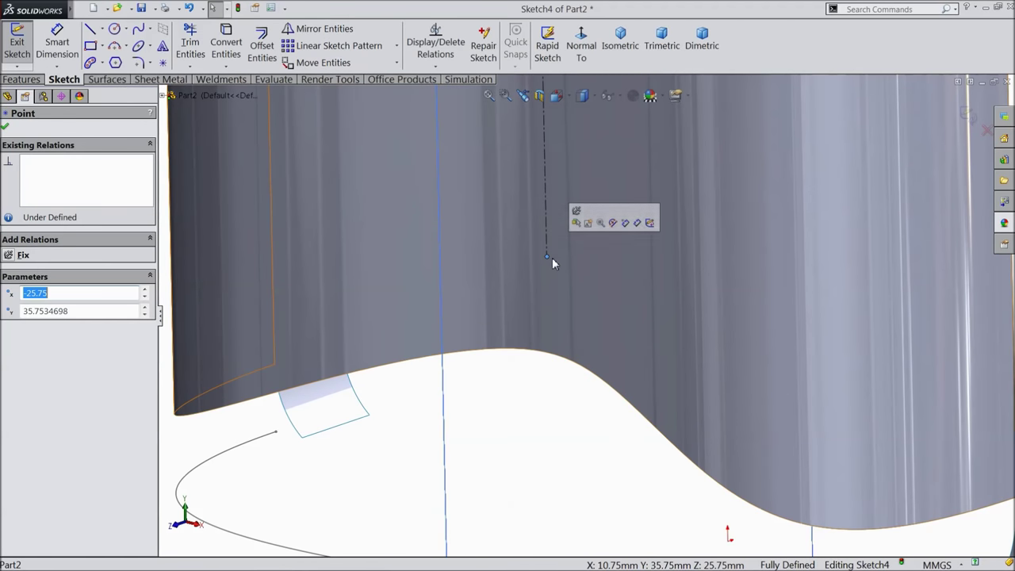
left_click(554, 355, "ctrl")
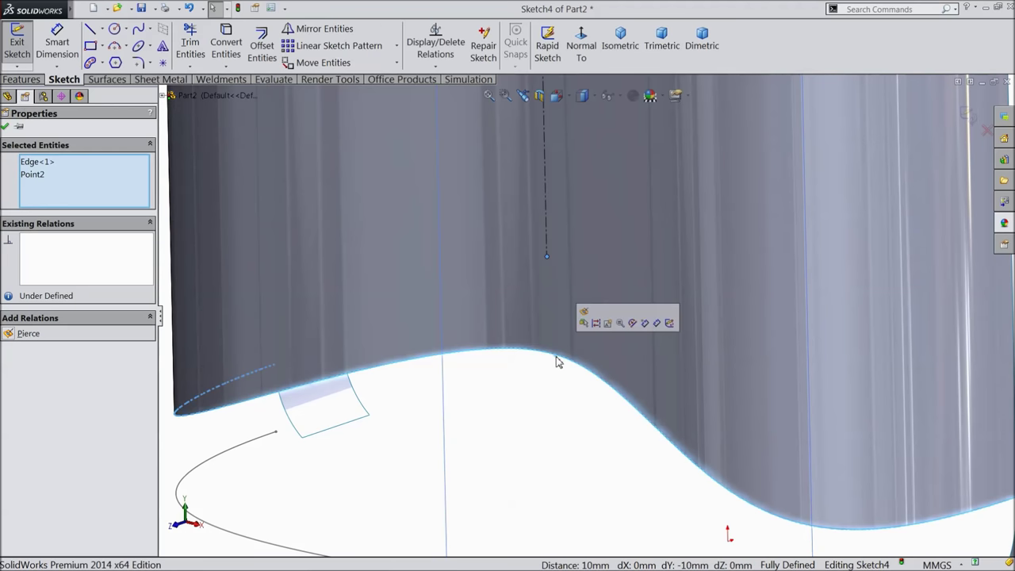
left_click(583, 312)
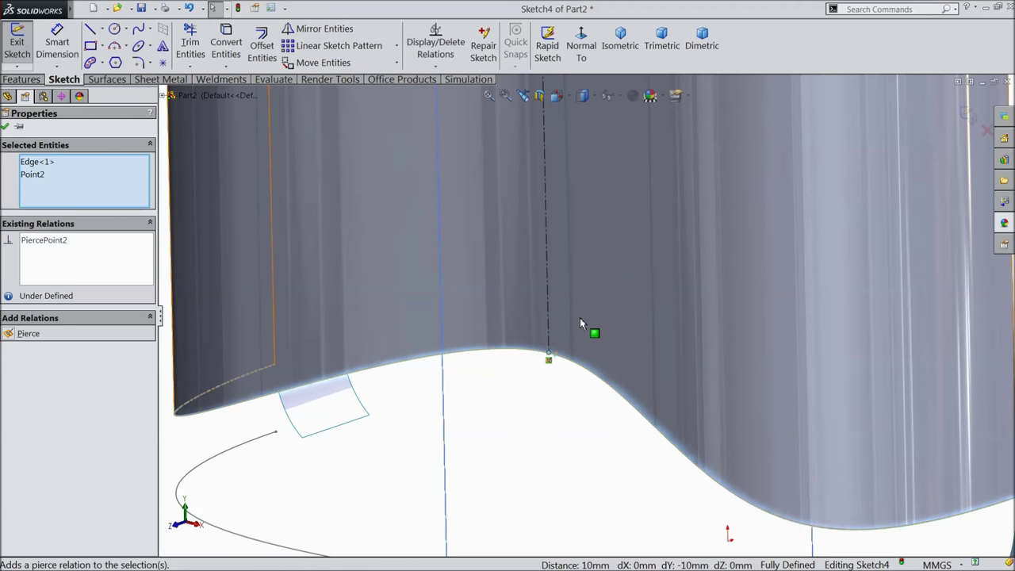
left_click(5, 126)
- Draw a two-point spline about 26.7 mm long from the centerline's lower endpoint down to the base sketch curve
left_click(582, 54)
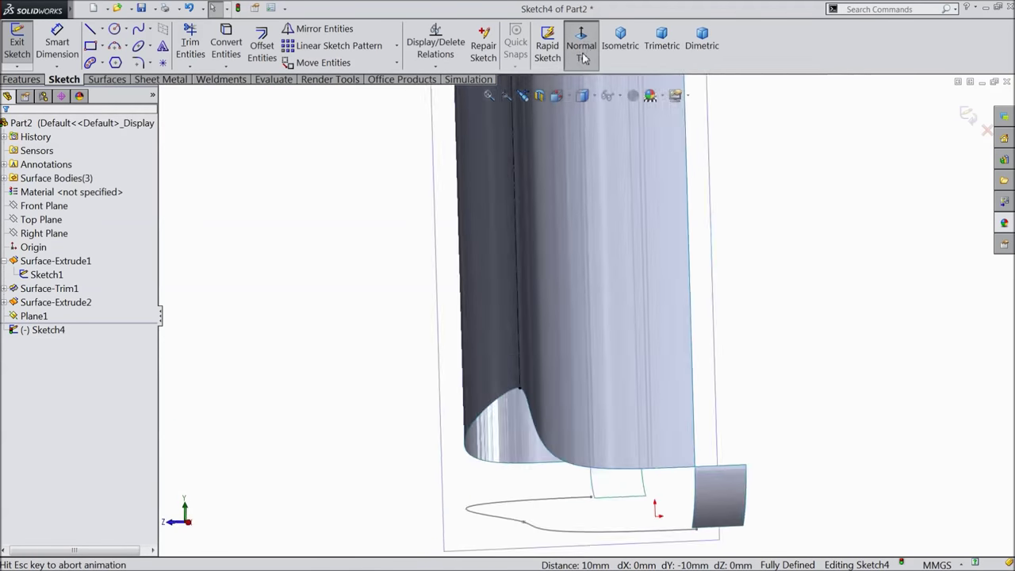
left_click(138, 28)
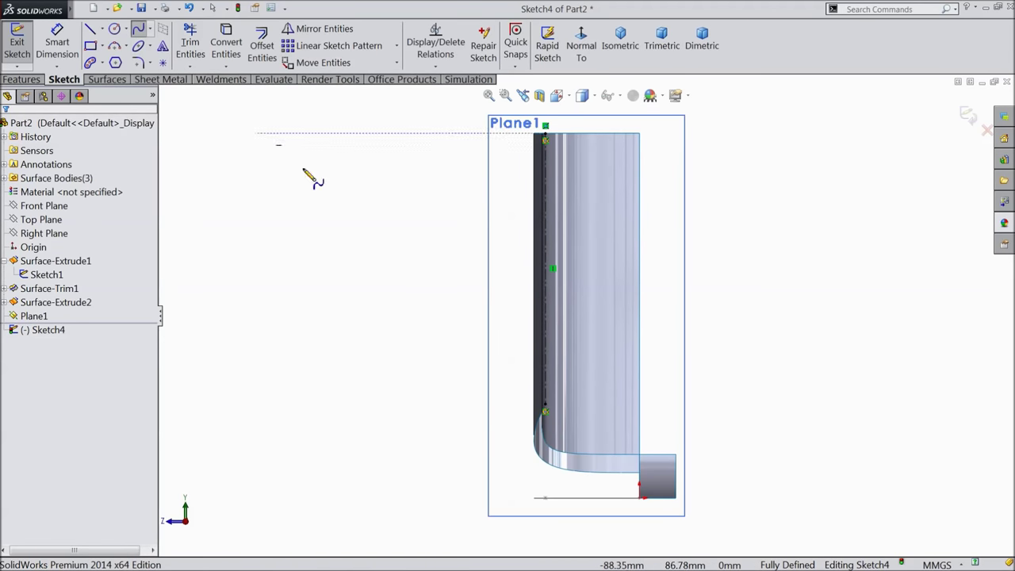
scroll(591, 495, "down", 5)
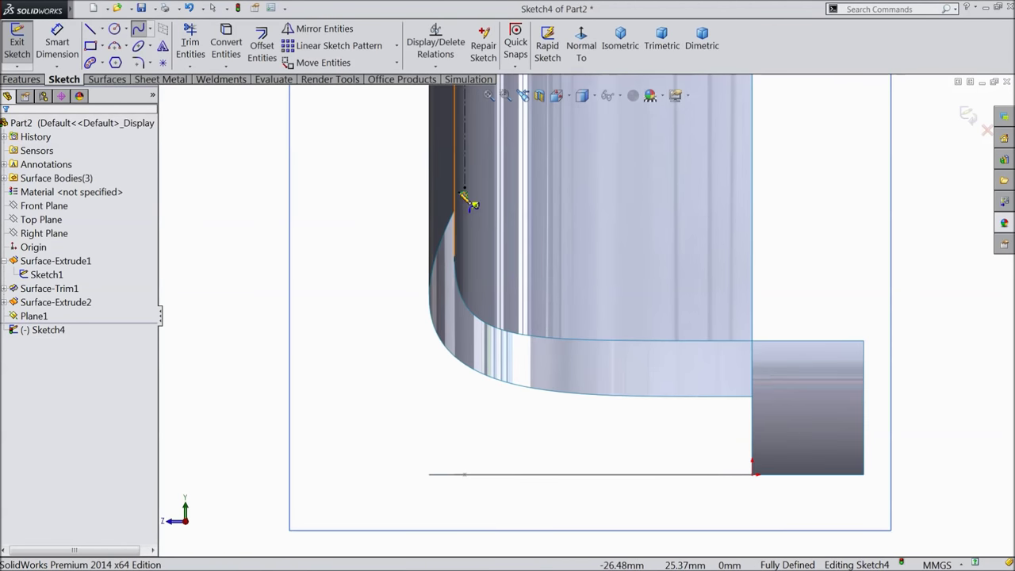
left_click(464, 193)
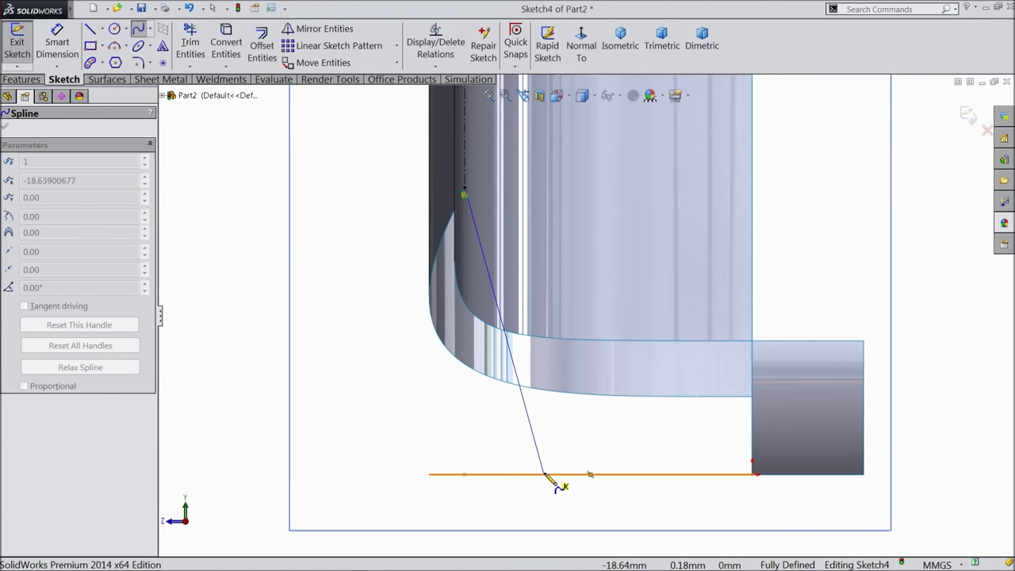
left_click(545, 476)
right_click(498, 115)
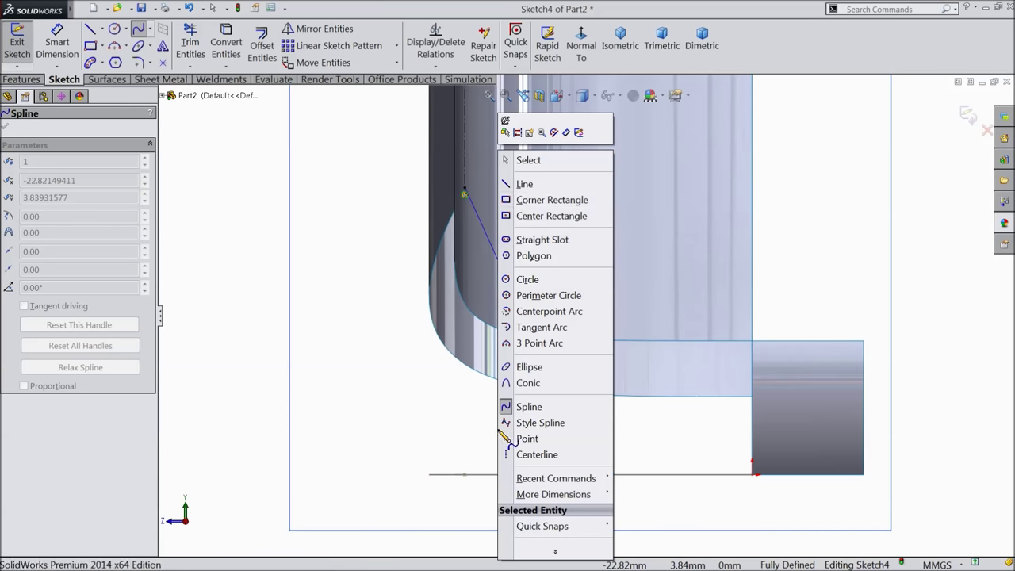
left_click(527, 161)
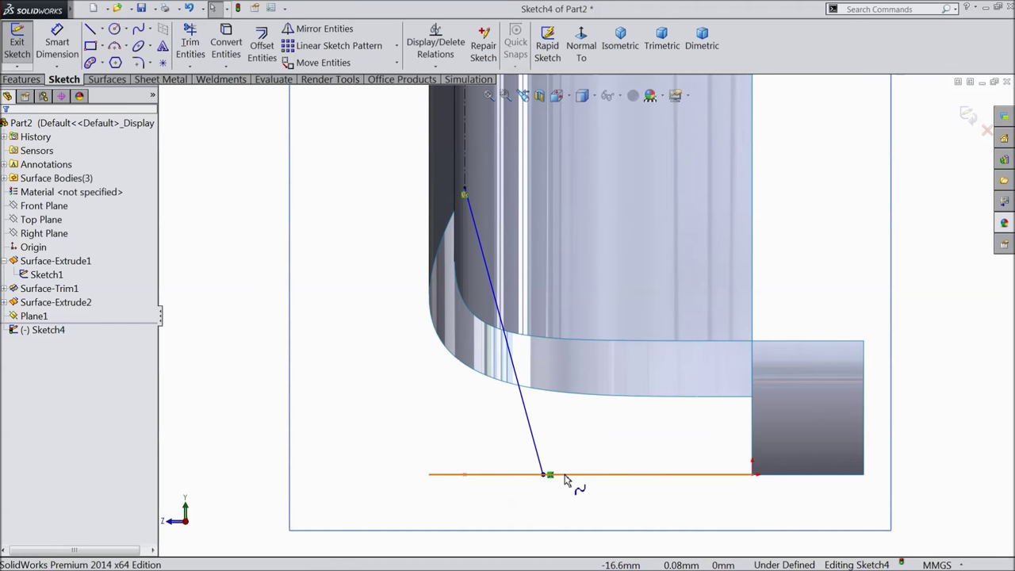
- Add a vertical relation to the tangent handle at the spline's upper endpoint
left_click(520, 395)
middle_click_drag(487, 385, 665, 301)
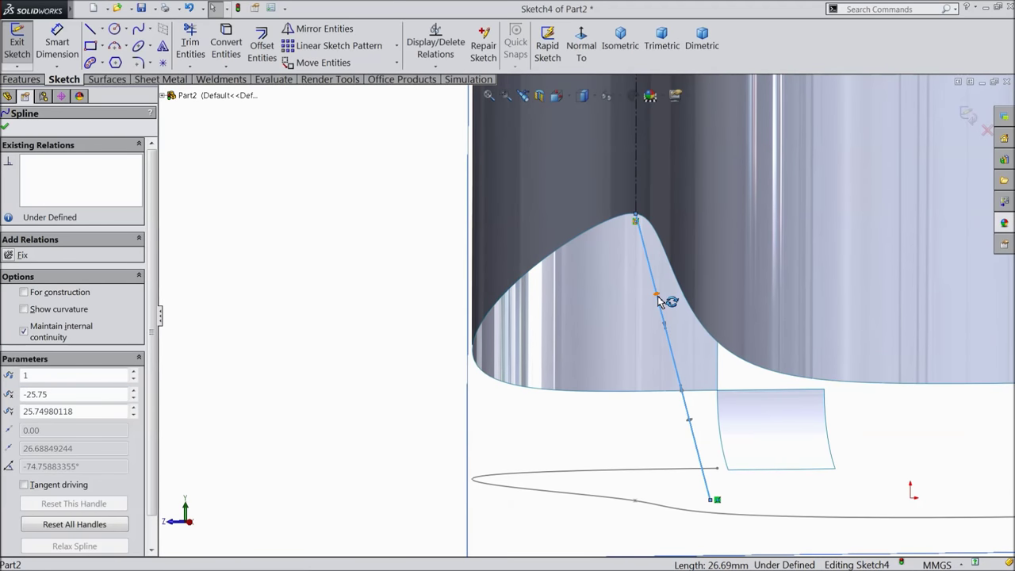
left_click(657, 298)
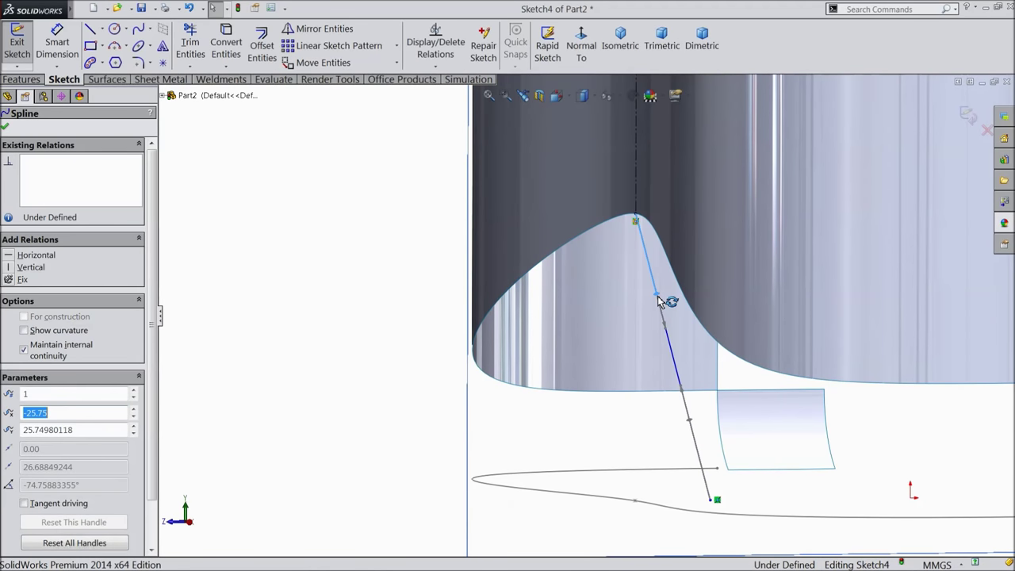
left_click(30, 267)
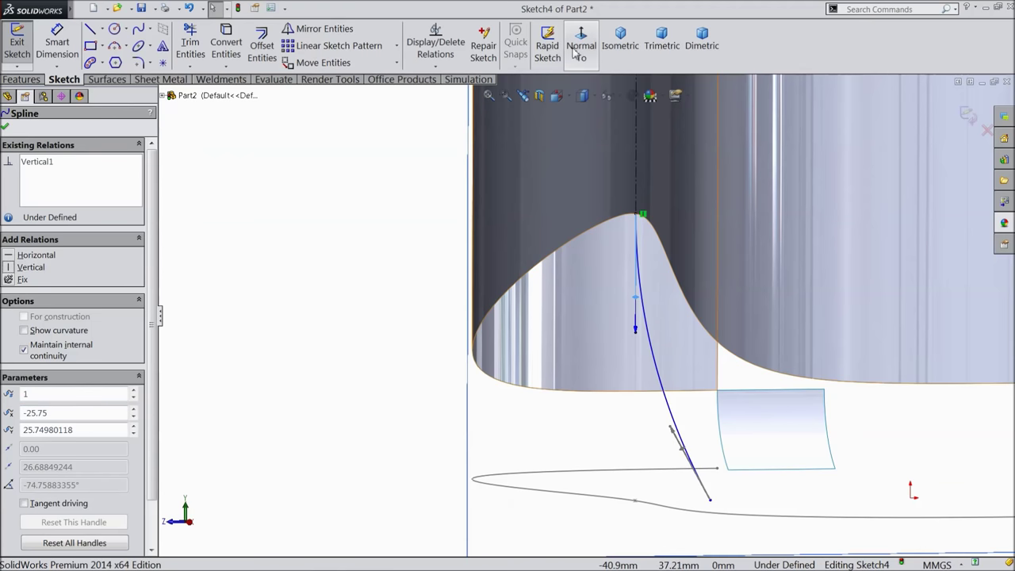
- Dimension the spline's upper tangent handle at 30 mm
left_click(581, 45)
scroll(590, 512, "down", 5)
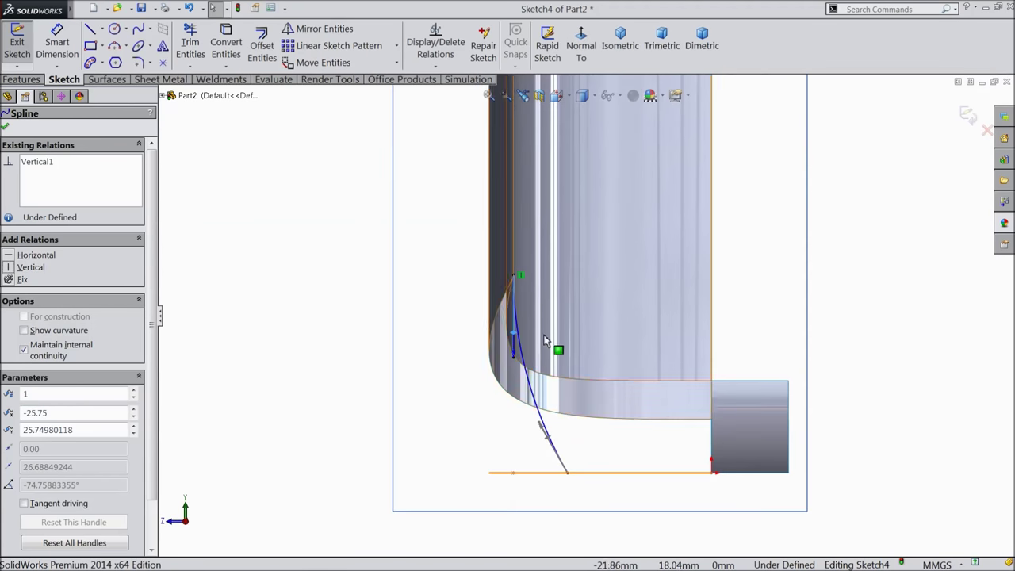
left_click(57, 45)
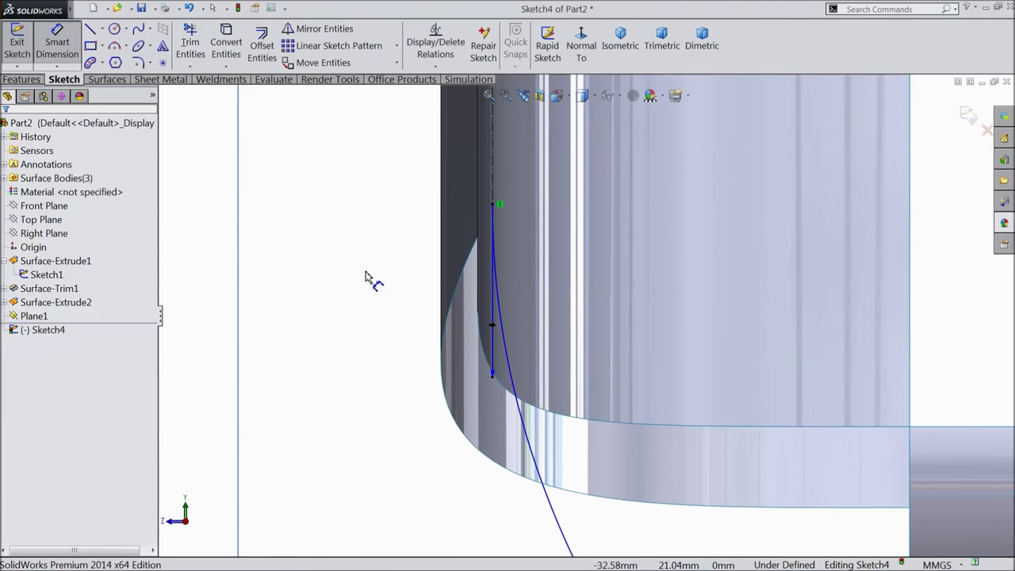
left_click(496, 332)
left_click(352, 311)
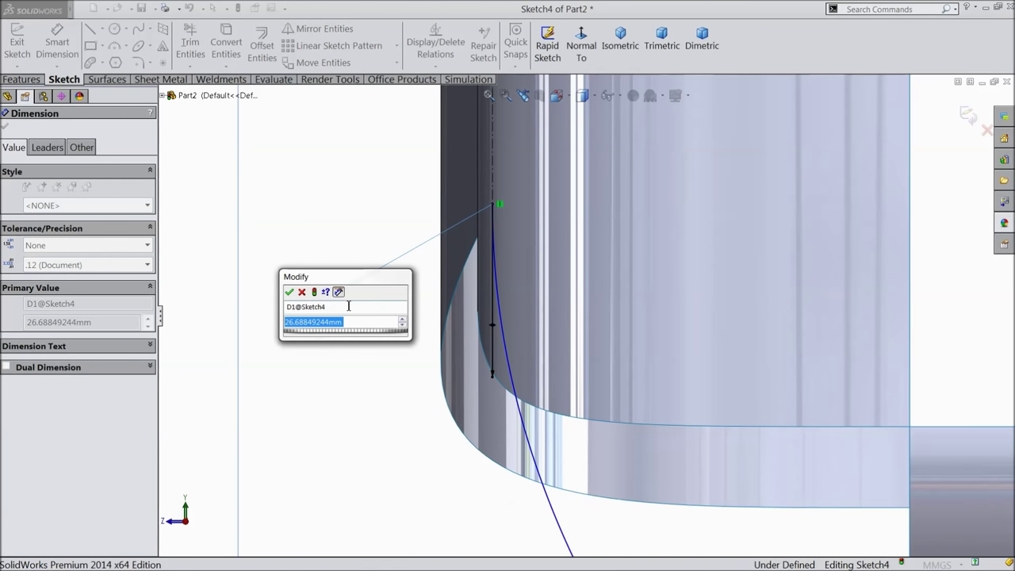
type("30")
left_click(290, 294)
- Dimension the spline's lower endpoint 23 mm horizontally from the origin and exit the sketch
scroll(423, 340, "up", 5)
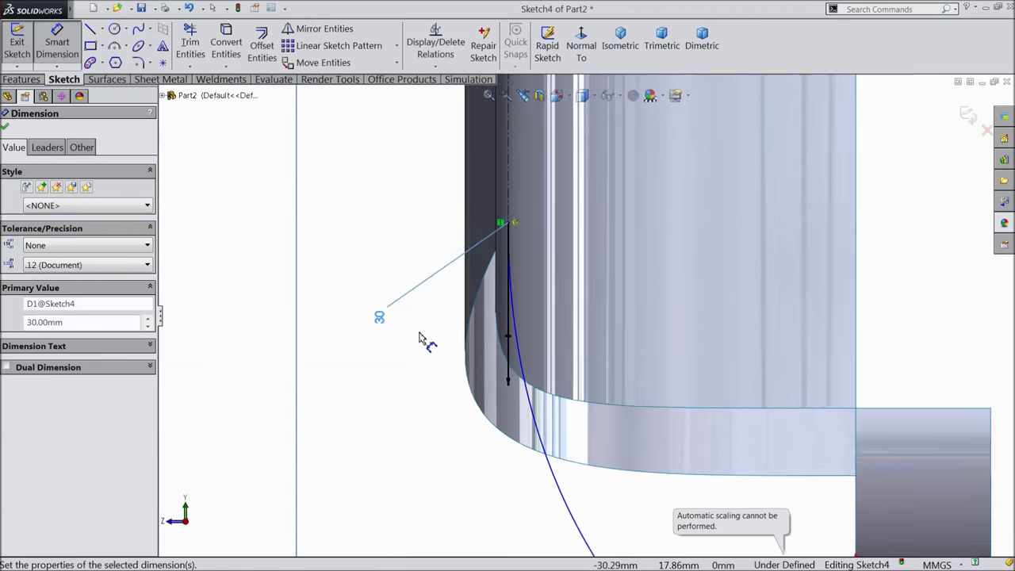
scroll(667, 448, "down", 2)
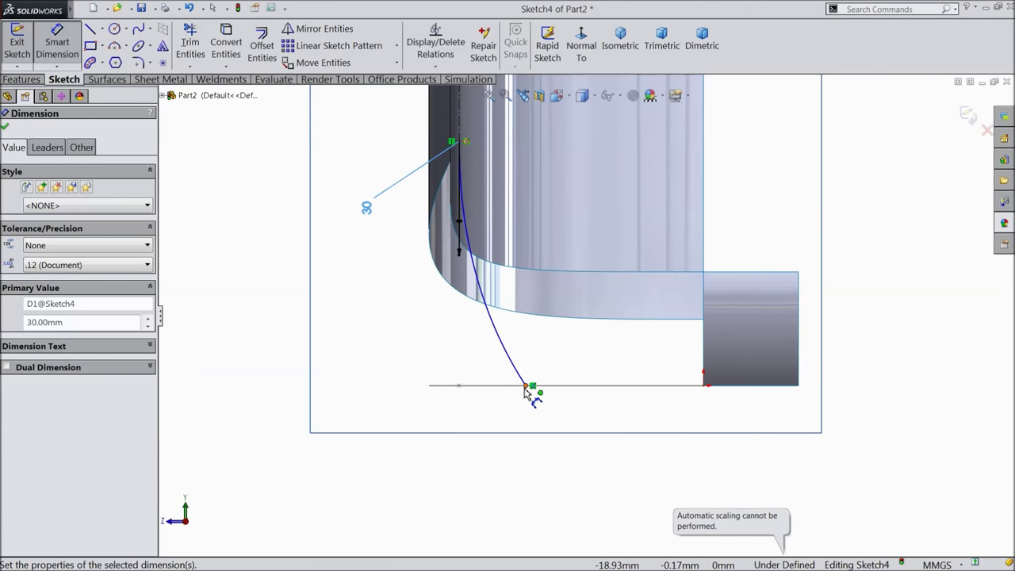
left_click(527, 387)
left_click(703, 389)
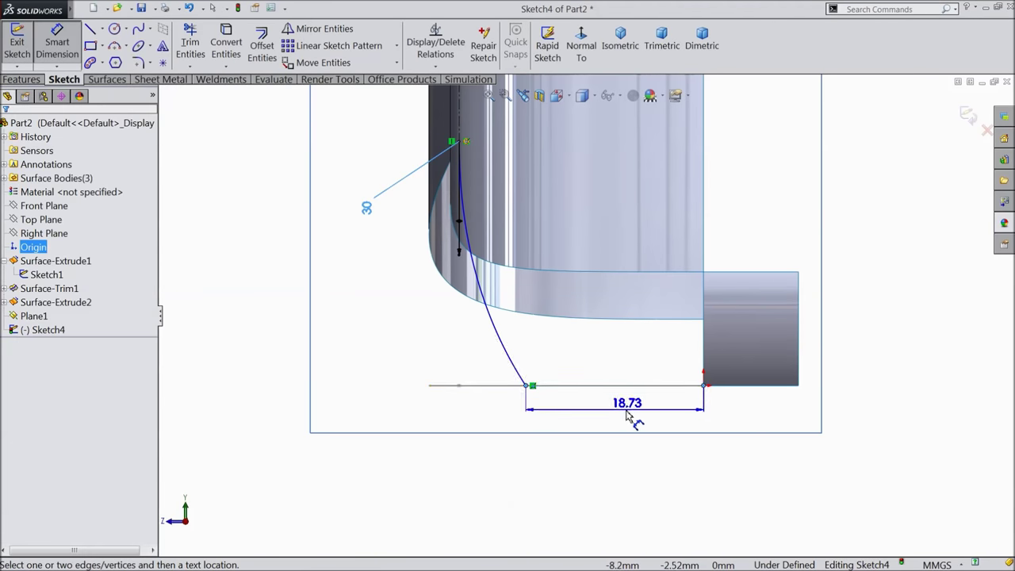
left_click(634, 419)
type("23")
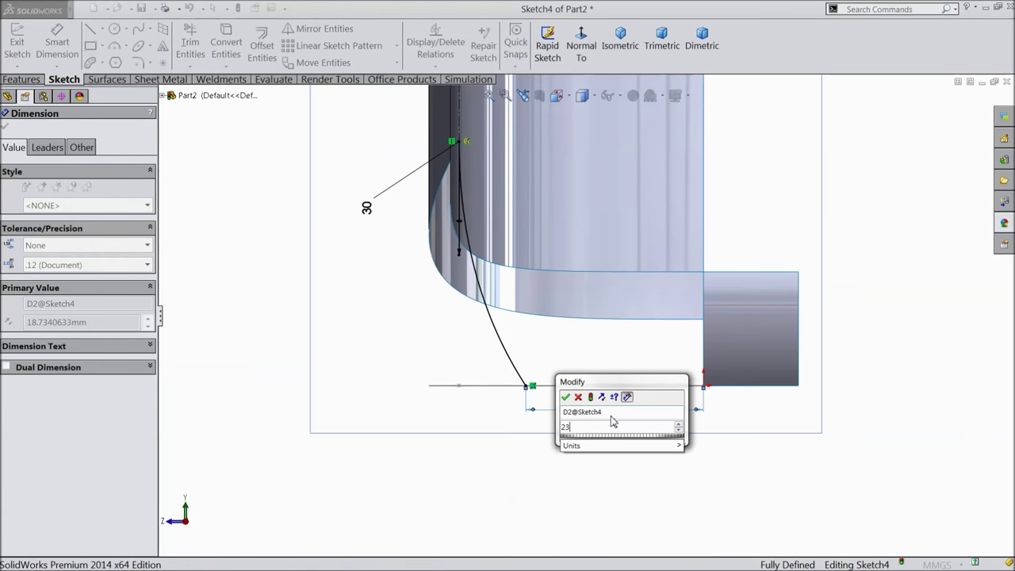
left_click(566, 397)
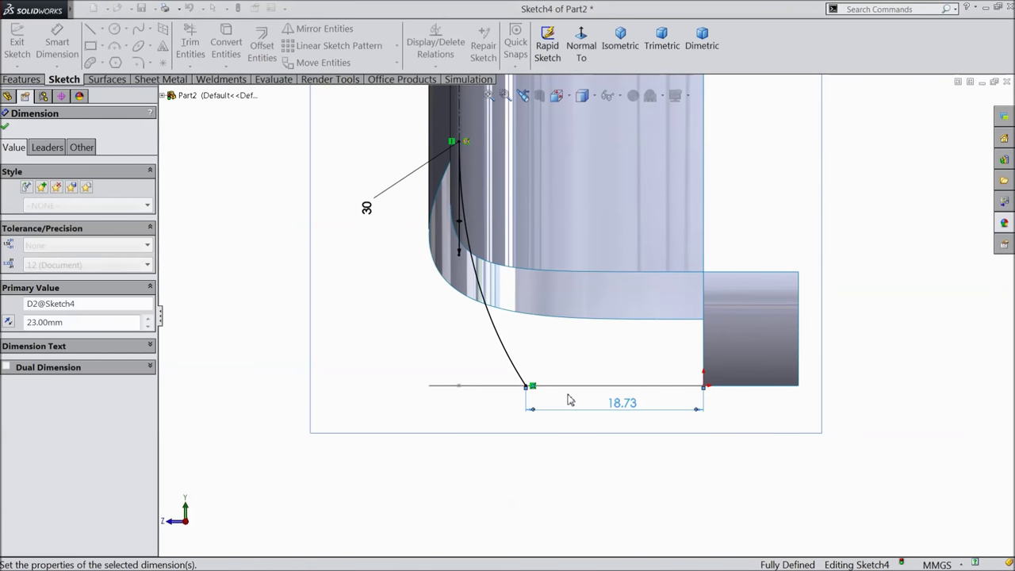
left_click(6, 128)
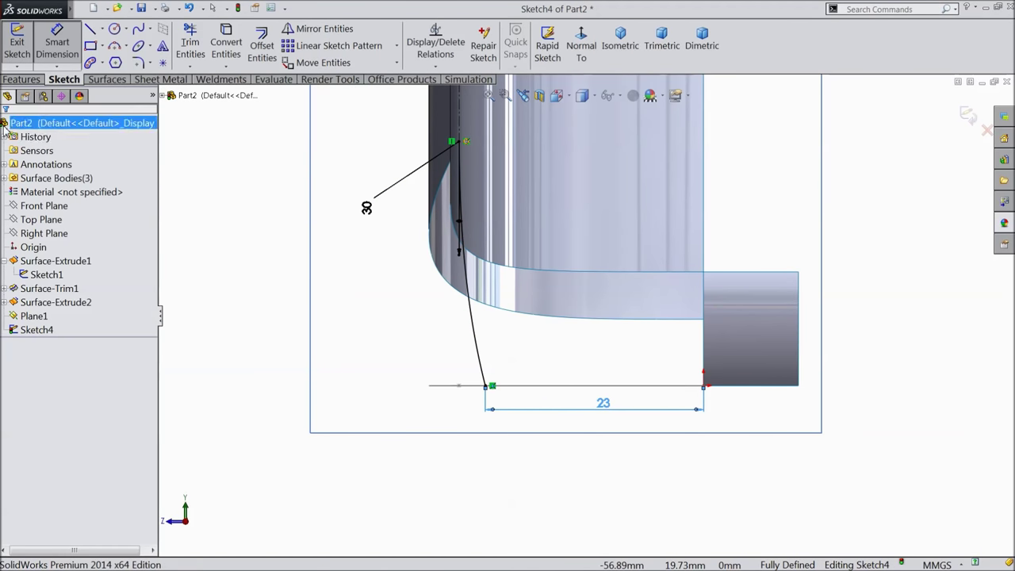
left_click(968, 117)
- Hide Plane1 and Sketch1 in the model
scroll(706, 277, "up", 5)
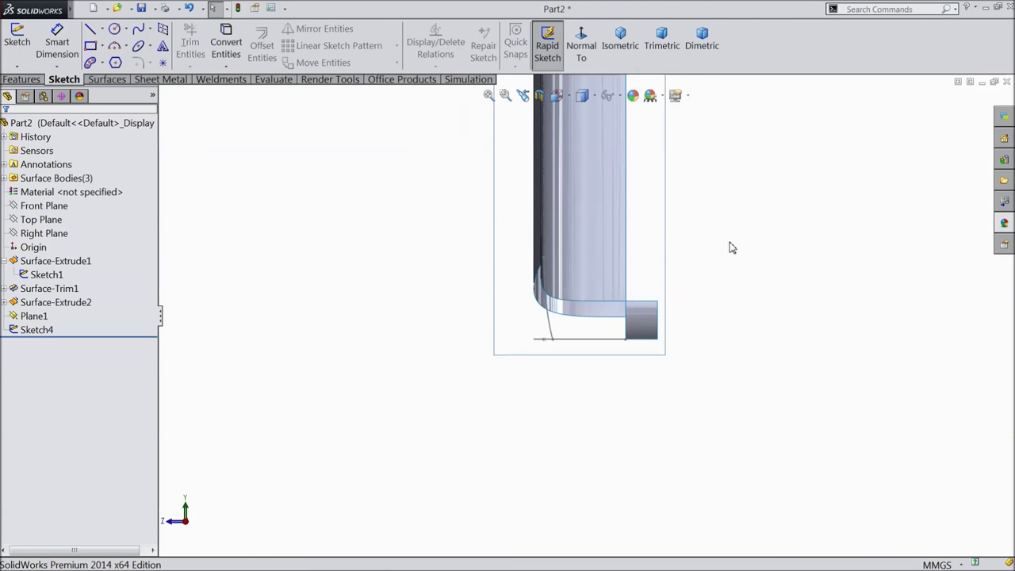
middle_click_drag(732, 248, 784, 285)
scroll(491, 349, "down", 3)
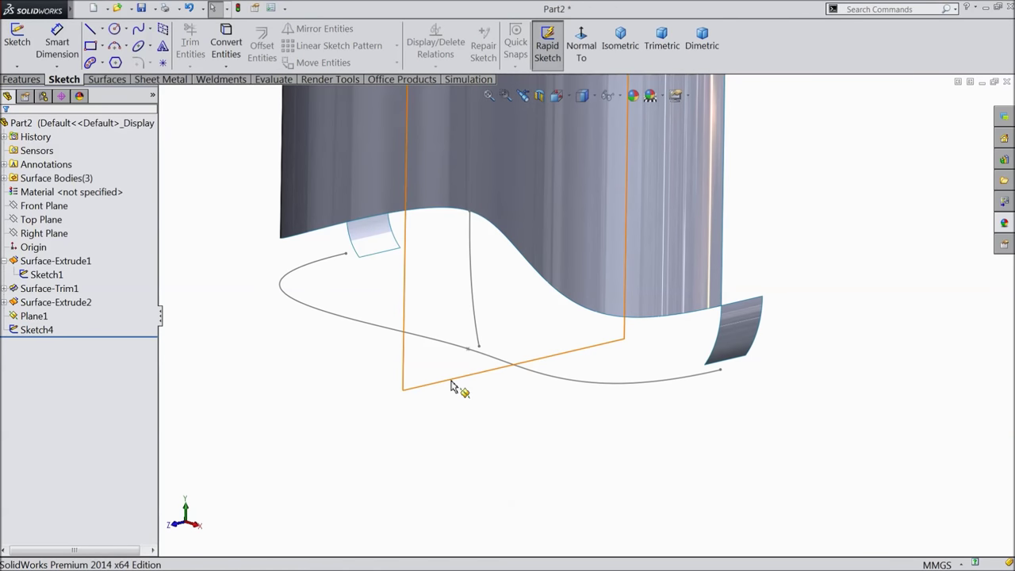
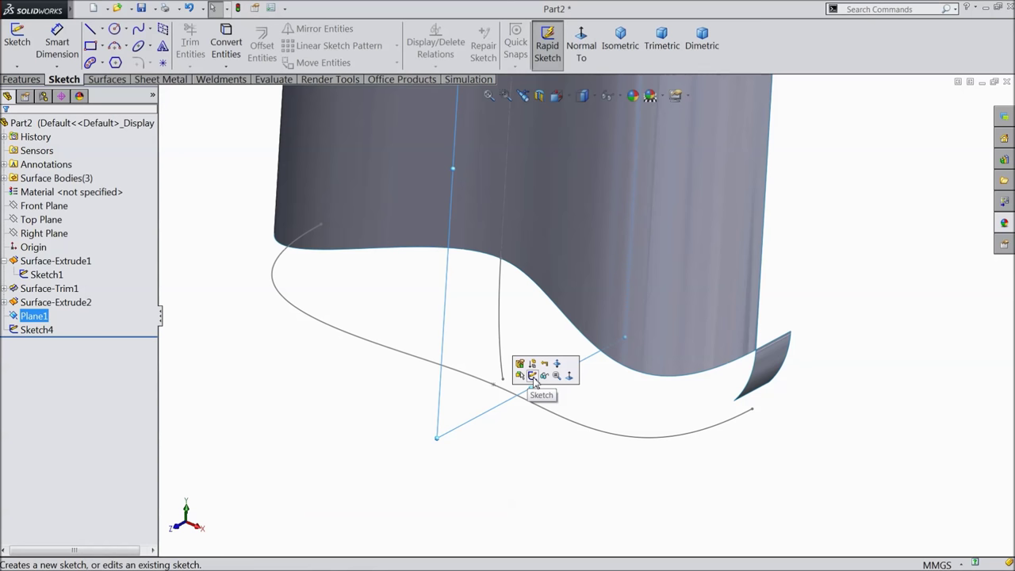
left_click(543, 378)
mouse_move(536, 383)
middle_mouse_down()
mouse_move(452, 422)
mouse_move(436, 382)
mouse_move(430, 390)
middle_mouse_up()
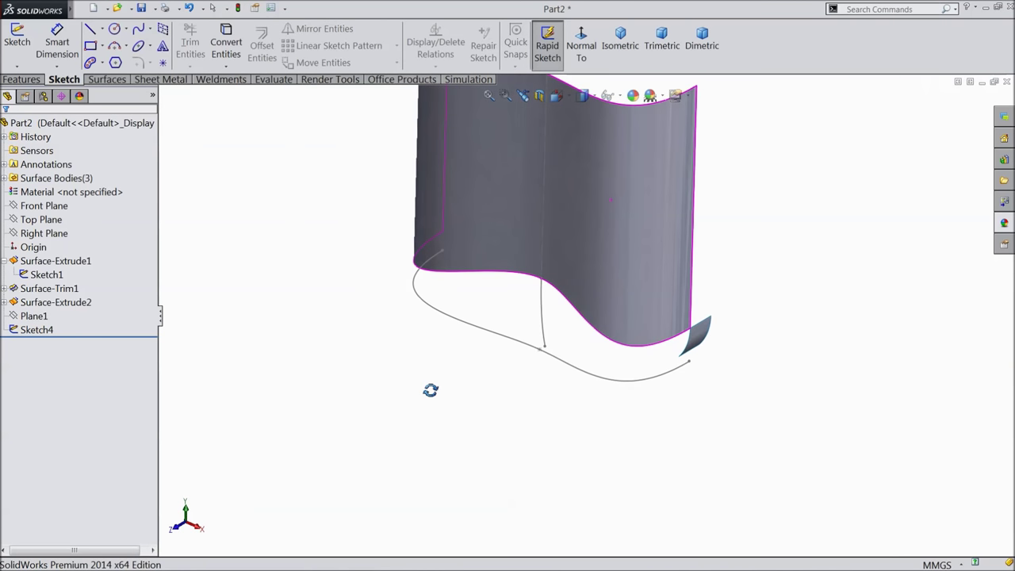
left_click(28, 272)
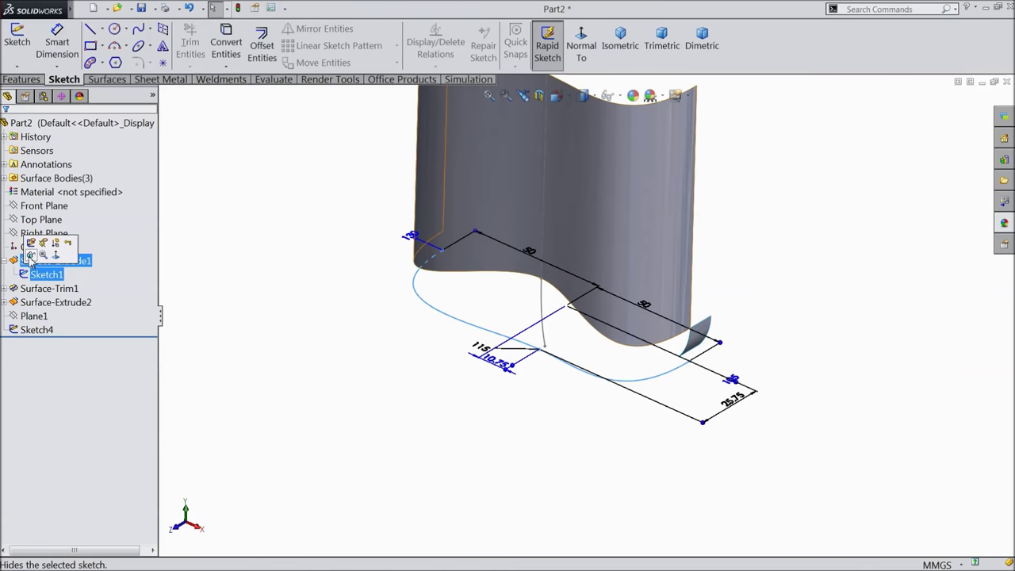
left_click(32, 256)
- Start a new sketch on the Top Plane and view it straight on
mouse_move(336, 341)
middle_mouse_down()
mouse_move(342, 294)
mouse_move(342, 349)
middle_mouse_up()
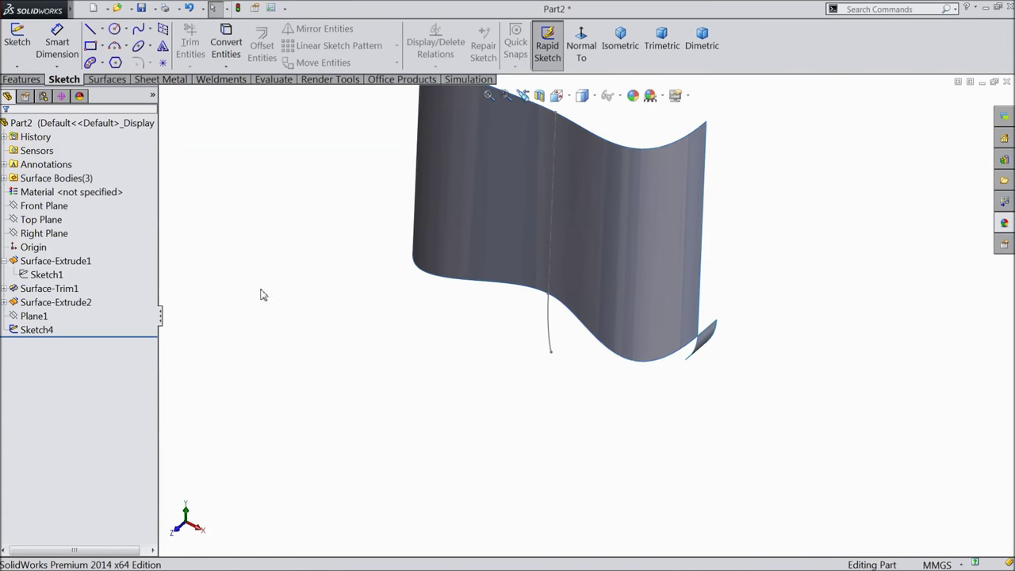
left_click(45, 208)
left_click(45, 219)
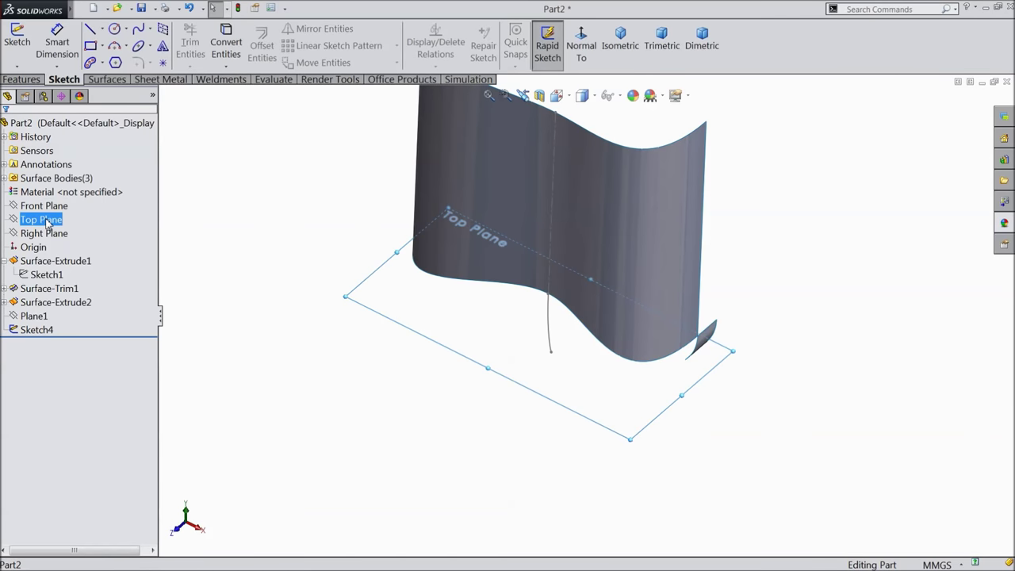
left_click(53, 206)
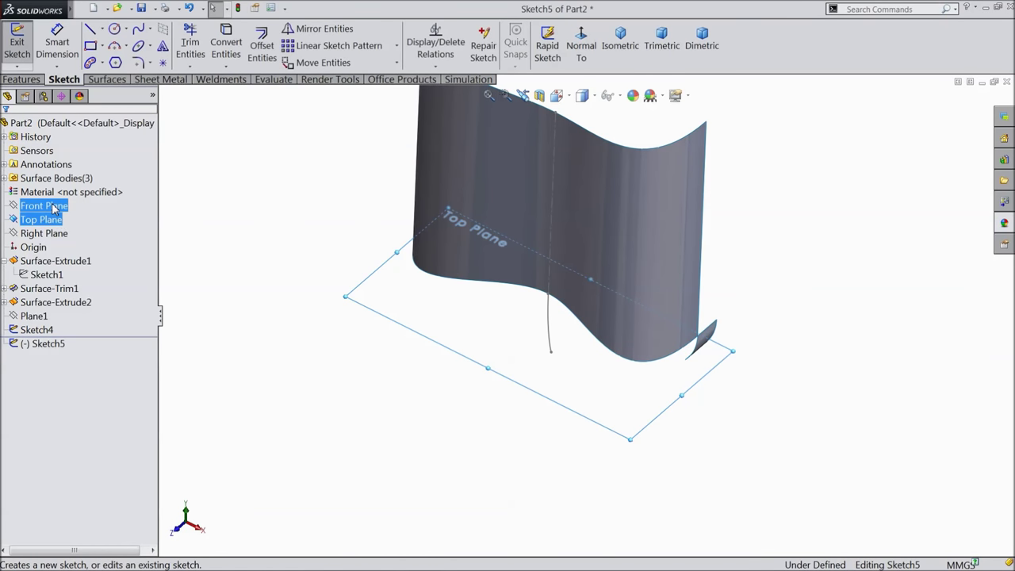
left_click(581, 49)
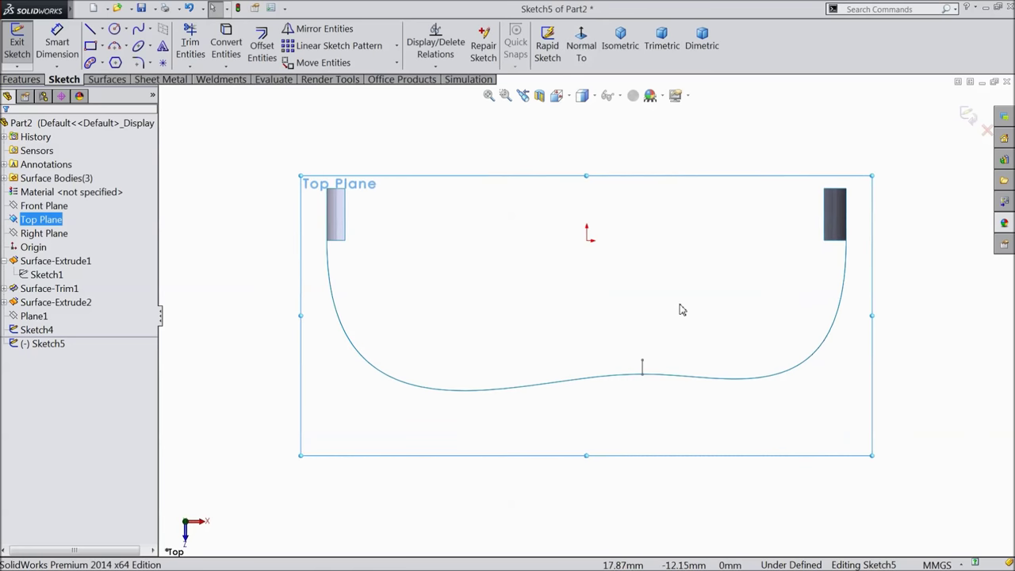
- Draw a three-point spline inside the side surface's outline, running from near one arc surface past the profile sketch's end to near the other
left_click(615, 272)
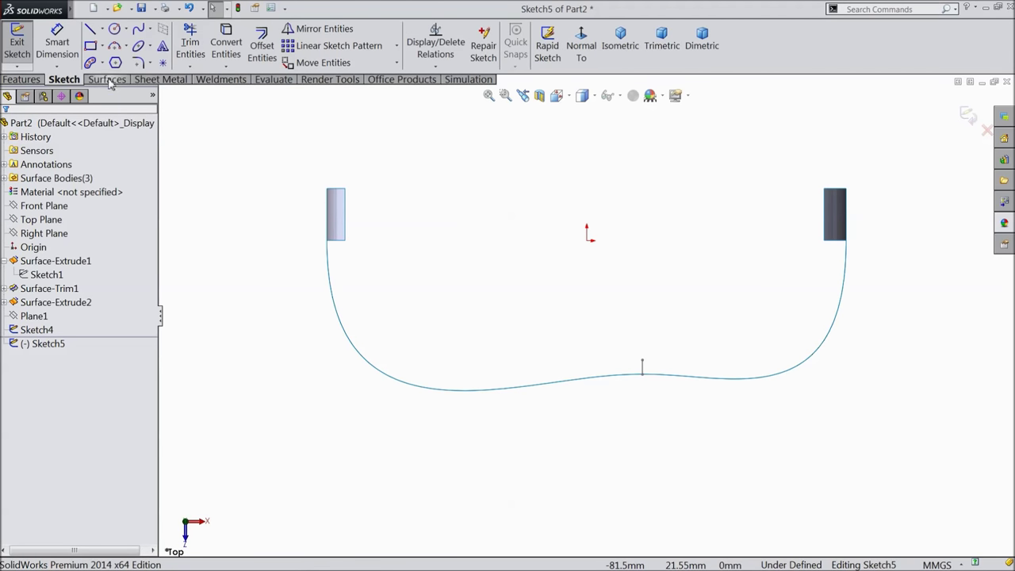
left_click(138, 28)
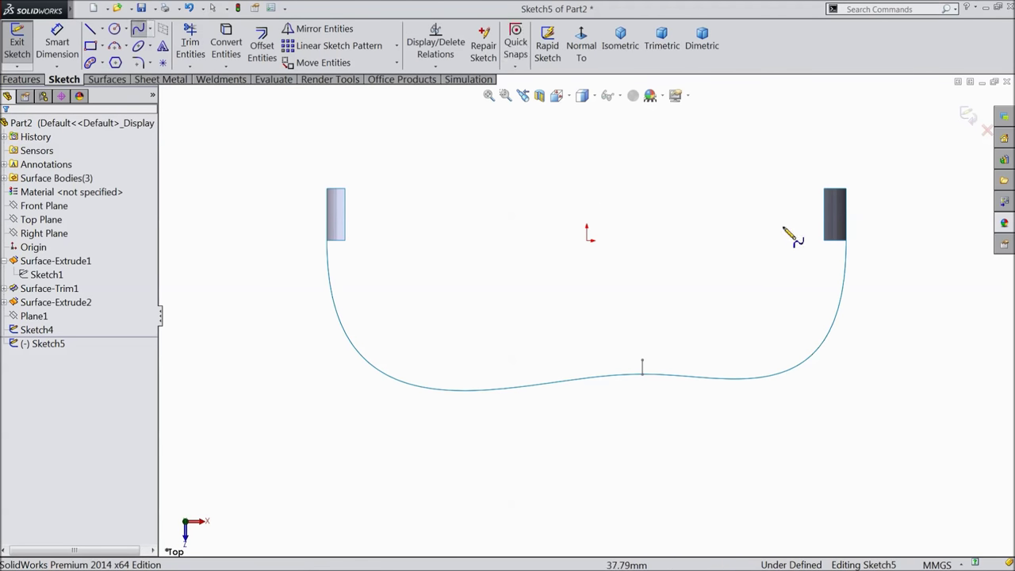
left_click(813, 224)
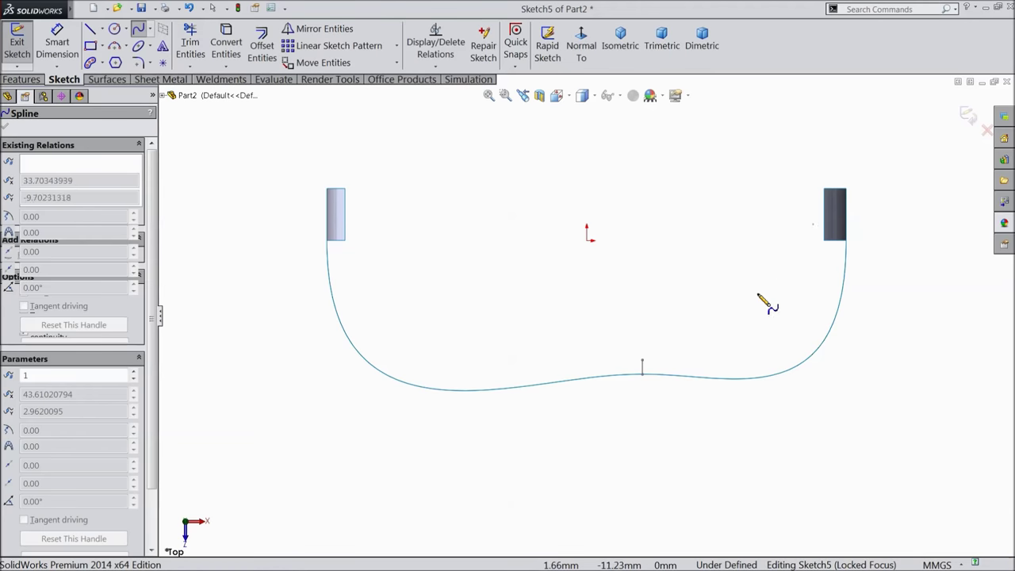
left_click(638, 344)
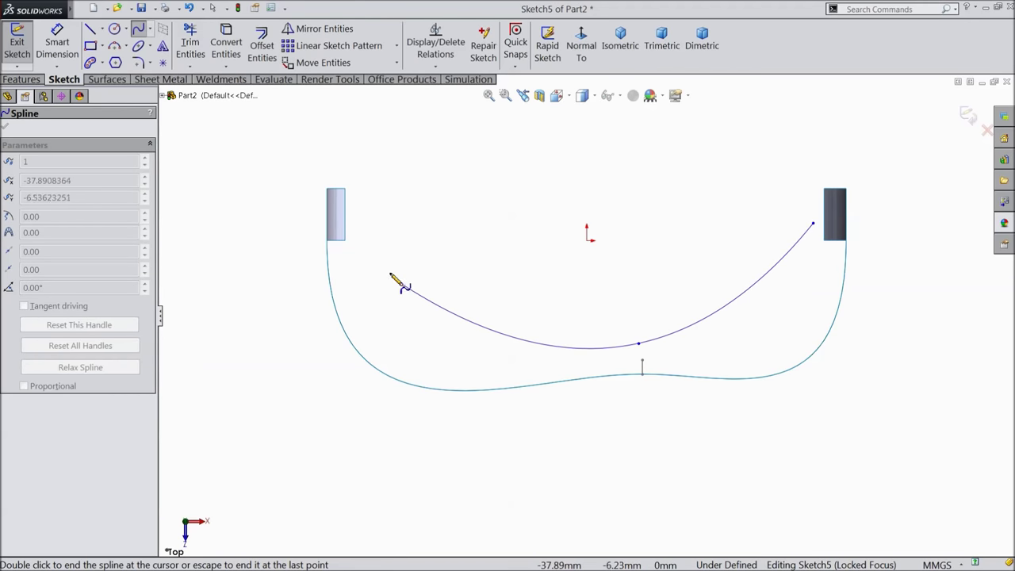
left_click(389, 240)
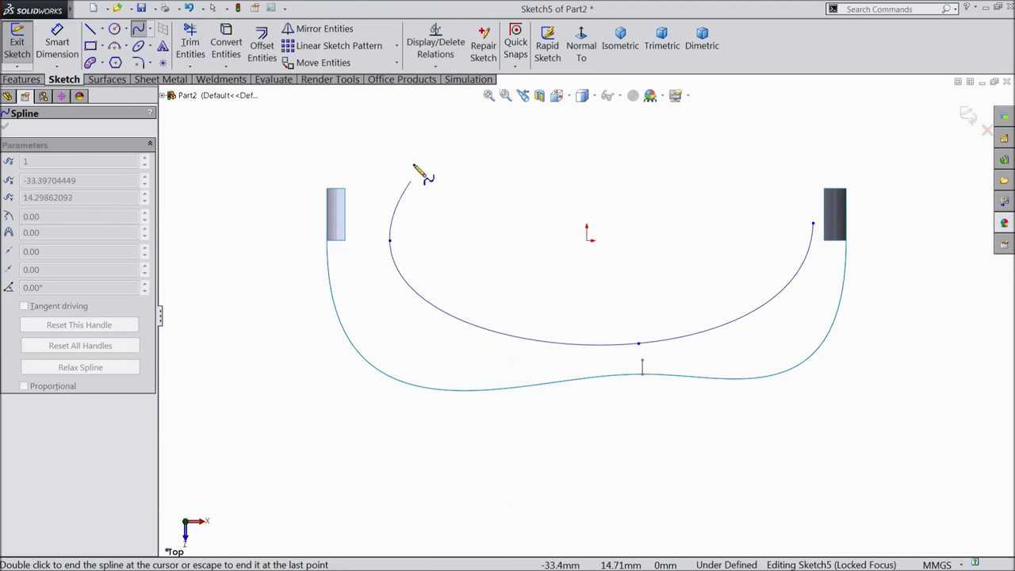
right_click(415, 165)
left_click(446, 172)
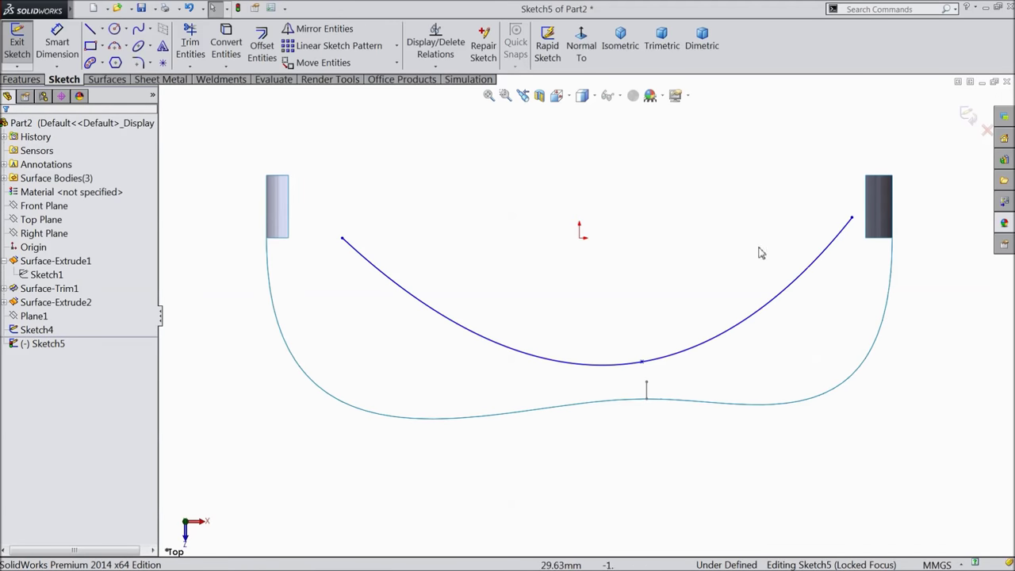
- Add a horizontal relation between both spline endpoints and the origin
left_click(853, 219)
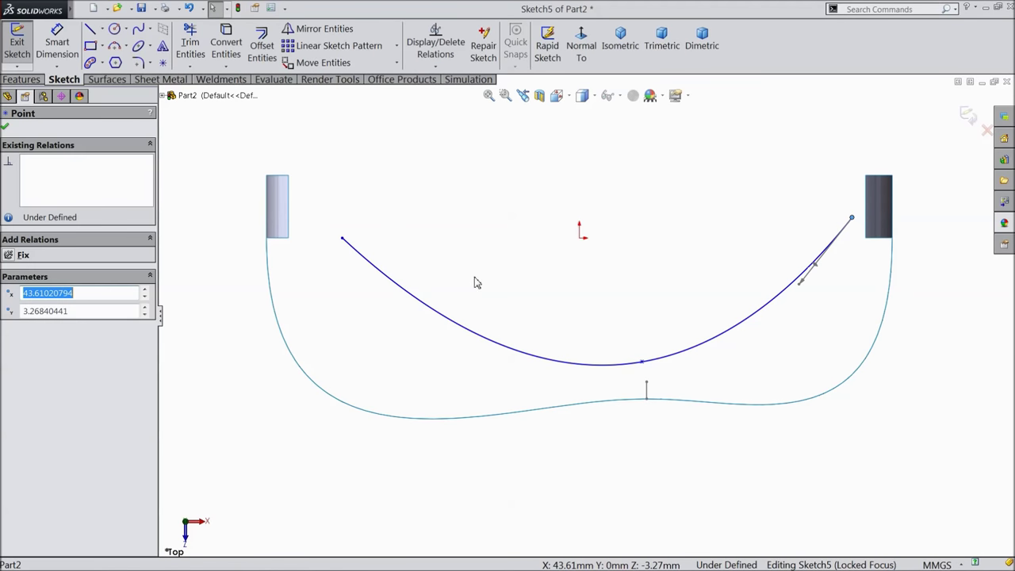
left_click(344, 242, "ctrl")
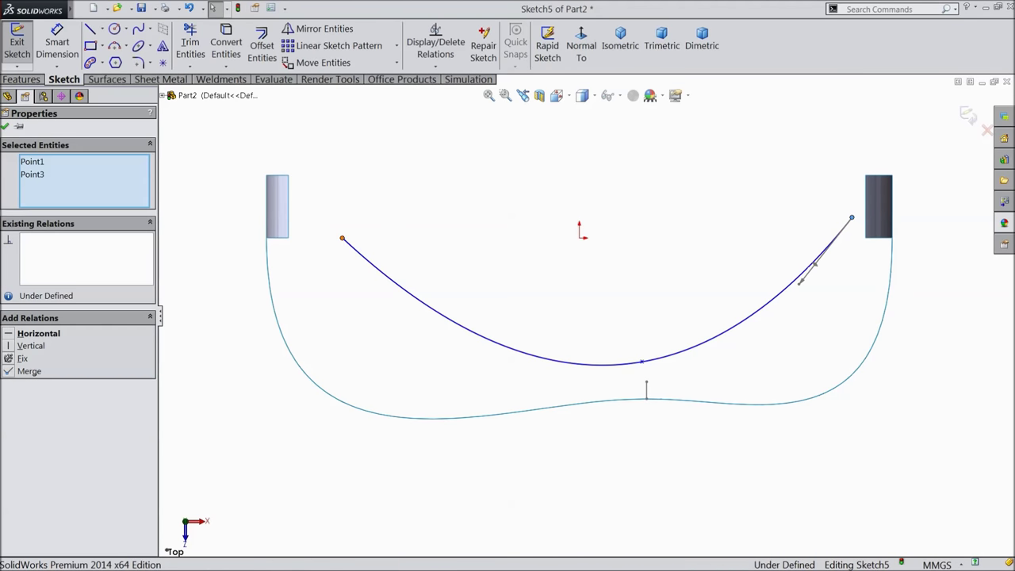
left_click(581, 239, "ctrl")
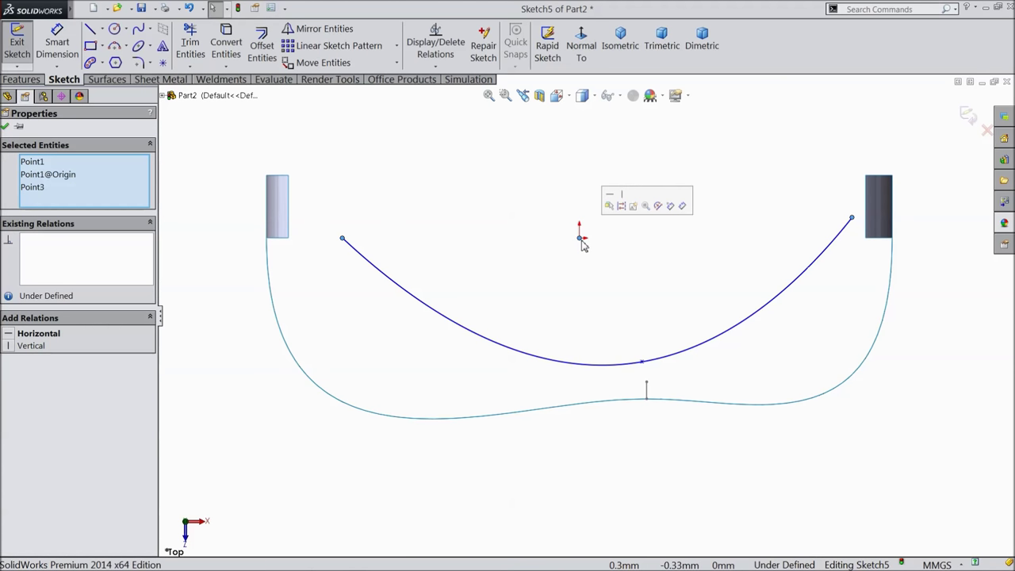
left_click(607, 209)
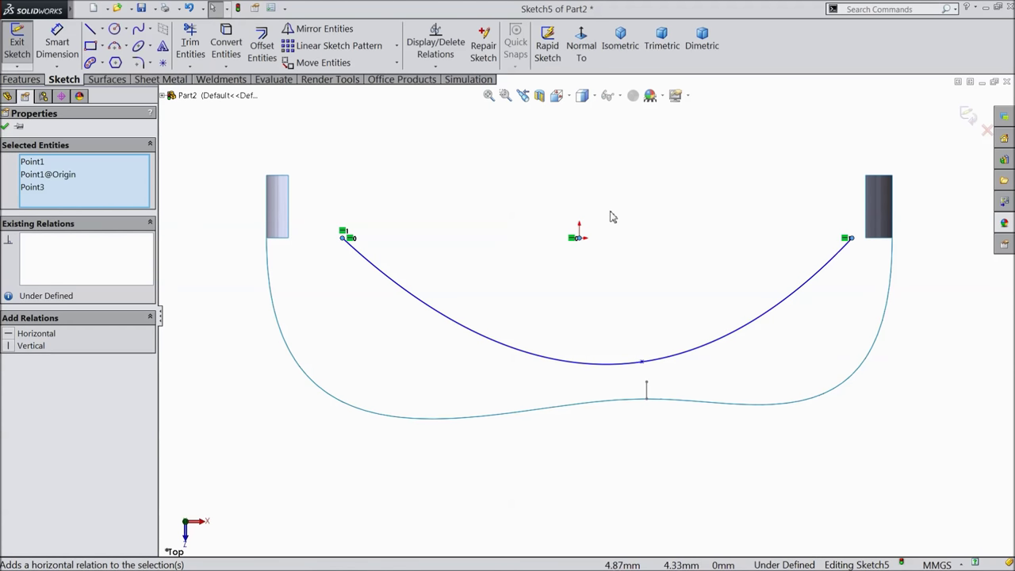
- Make the tangent handles at both spline ends vertical and the middle point's handle horizontal
left_click(781, 314)
left_click(814, 282)
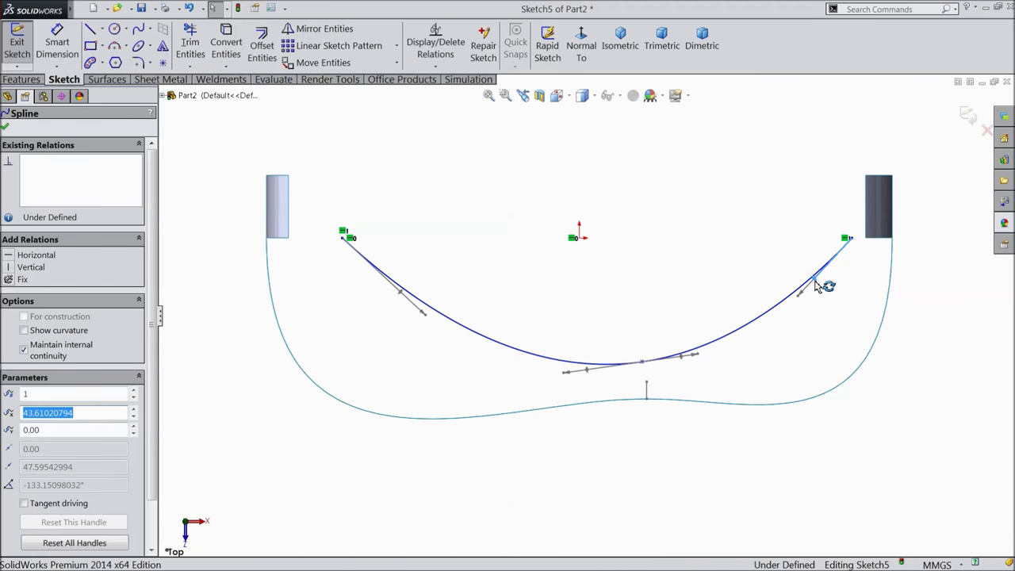
left_click(24, 268)
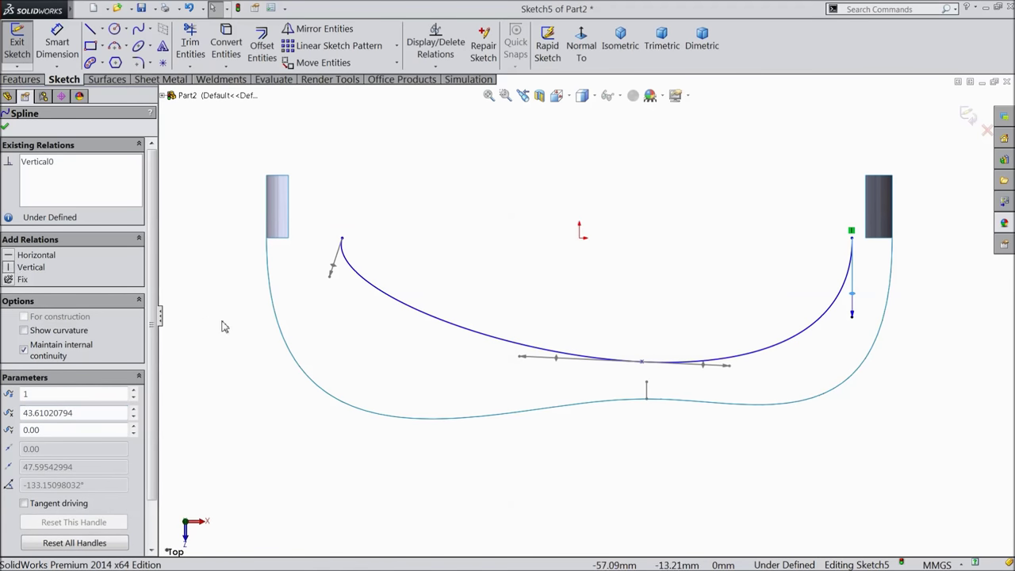
left_click(336, 272)
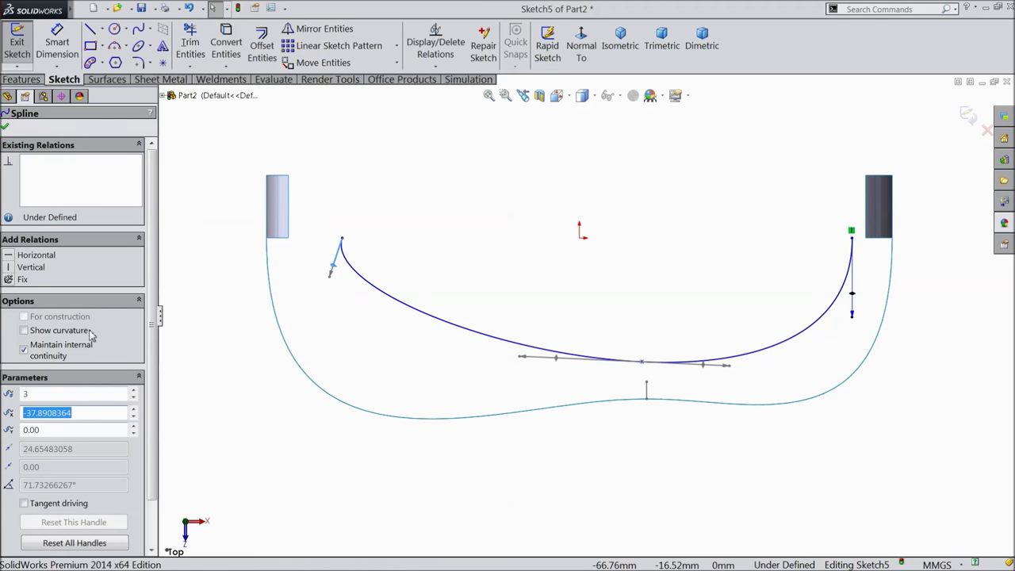
left_click(26, 269)
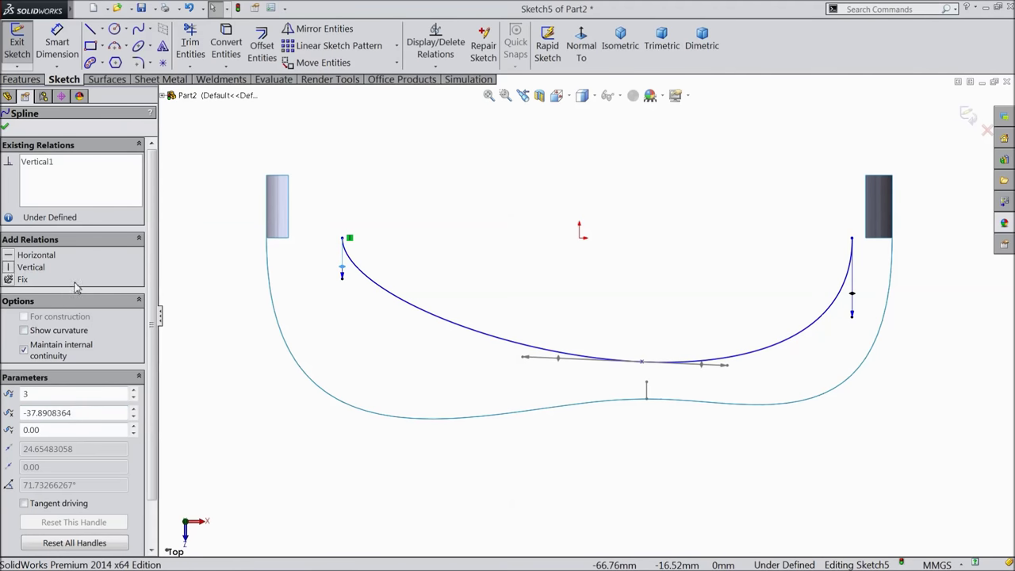
left_click(560, 362)
left_click(36, 256)
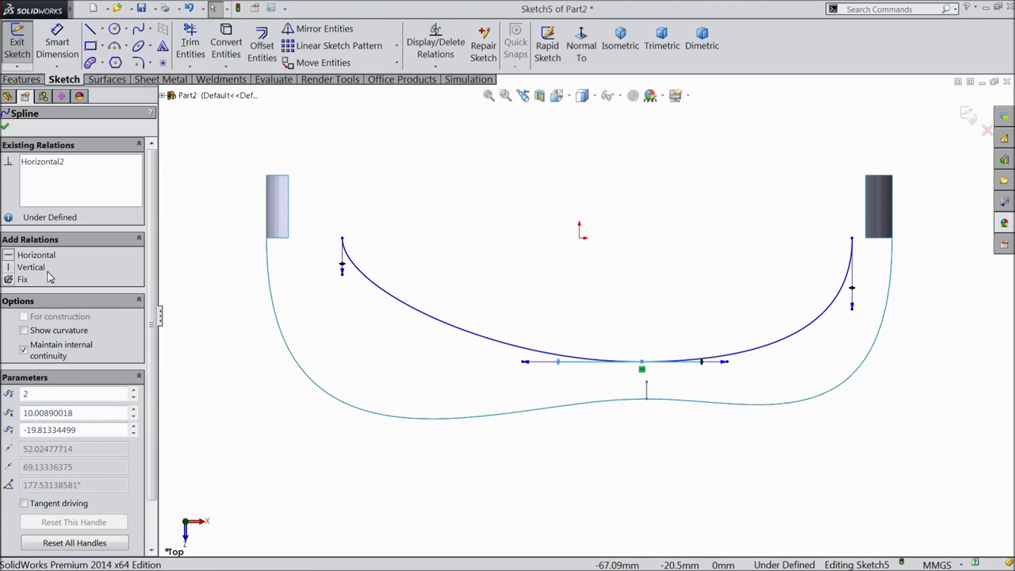
- Dimension the spline's left endpoint 46.5 mm horizontally from the origin
left_click(57, 44)
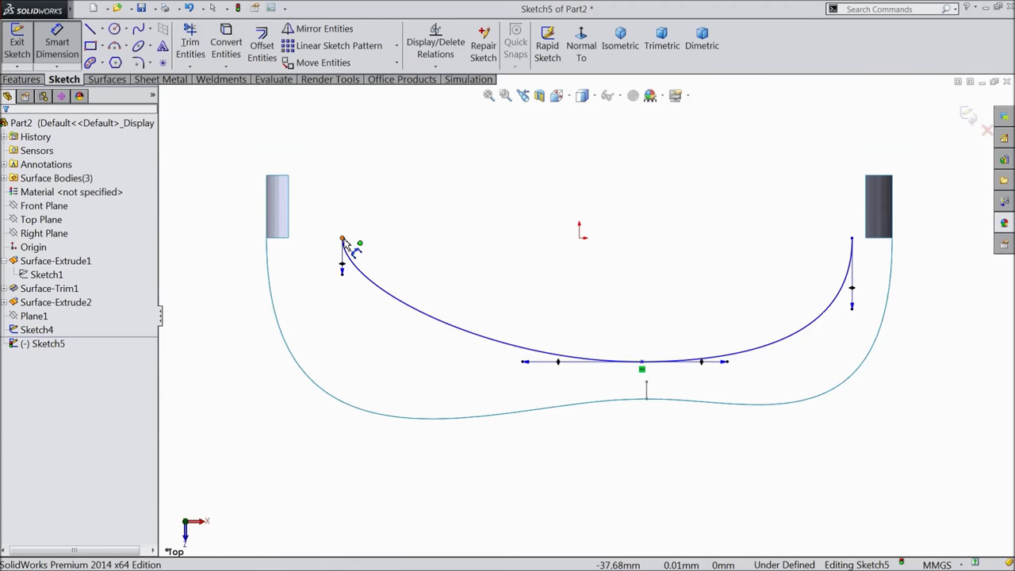
left_click(342, 238)
left_click(579, 236)
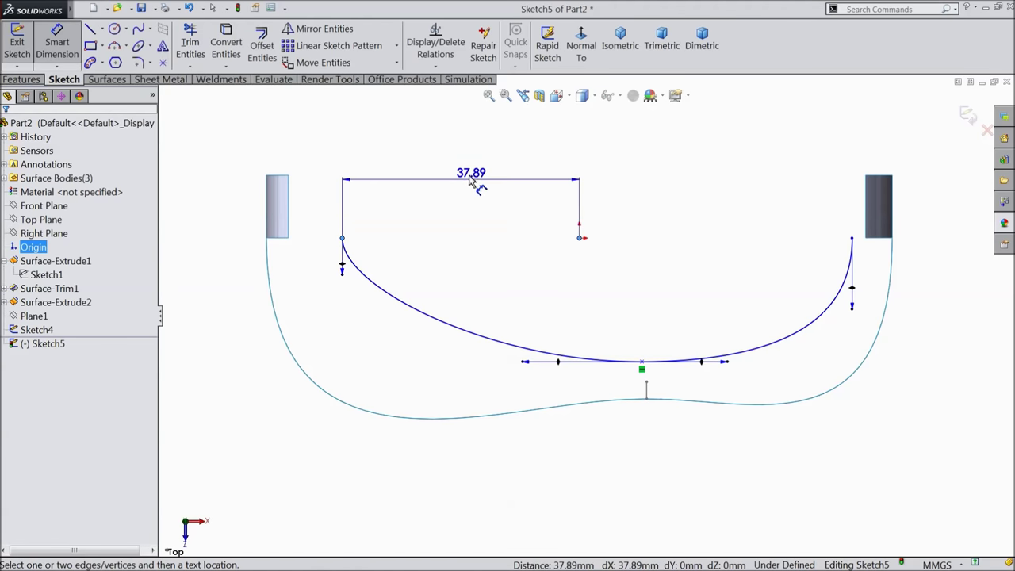
left_click(472, 176)
type("46.5")
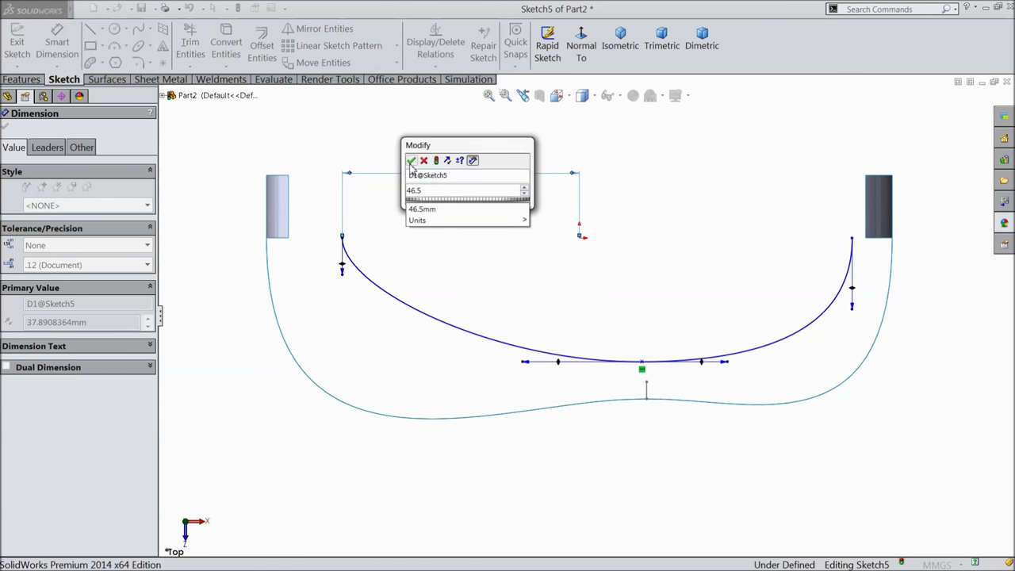
left_click(410, 162)
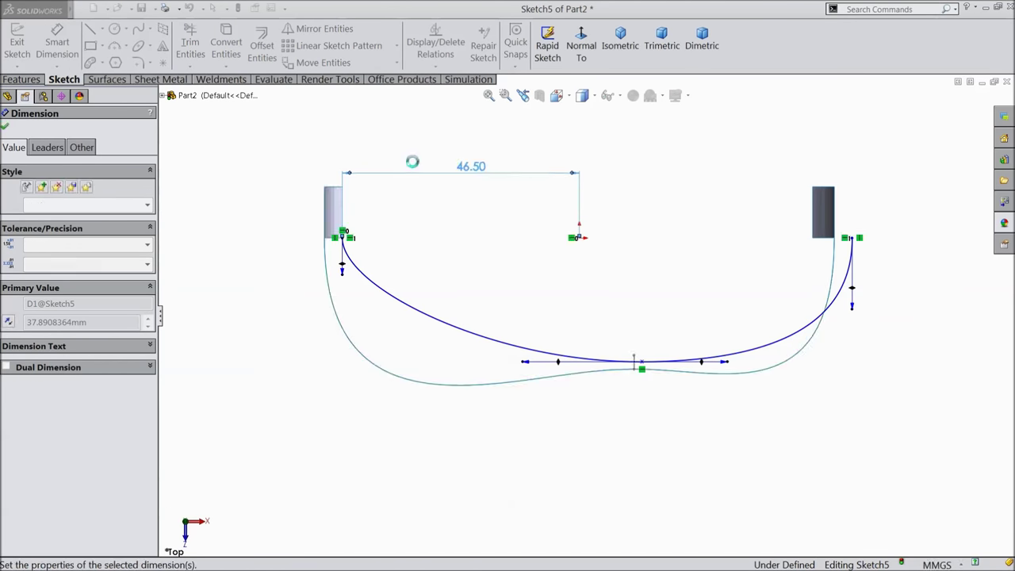
- Dimension the spline's right endpoint 45.75 mm horizontally from the origin
left_click(580, 237)
left_click(852, 238)
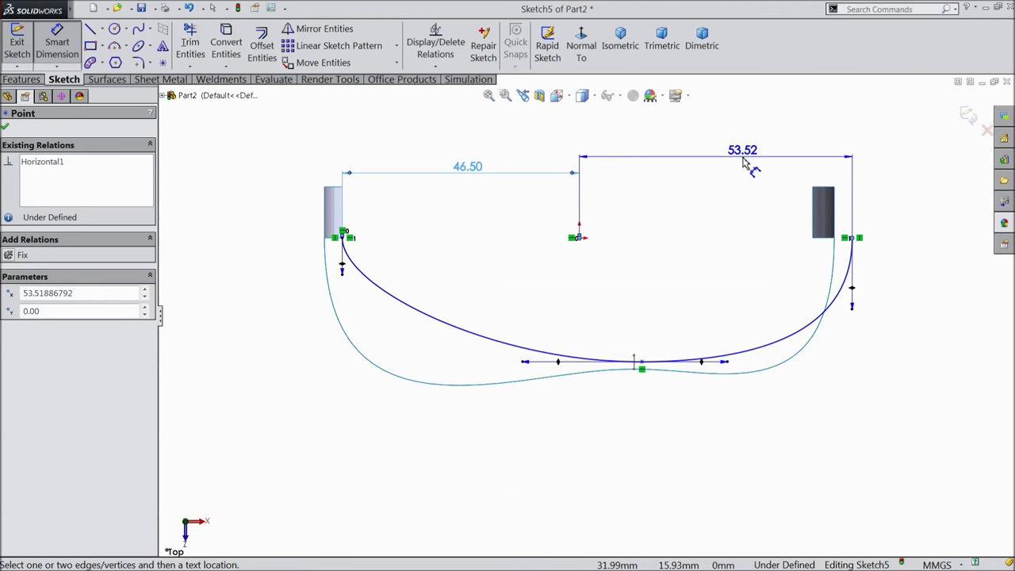
left_click(744, 162)
type("45.7")
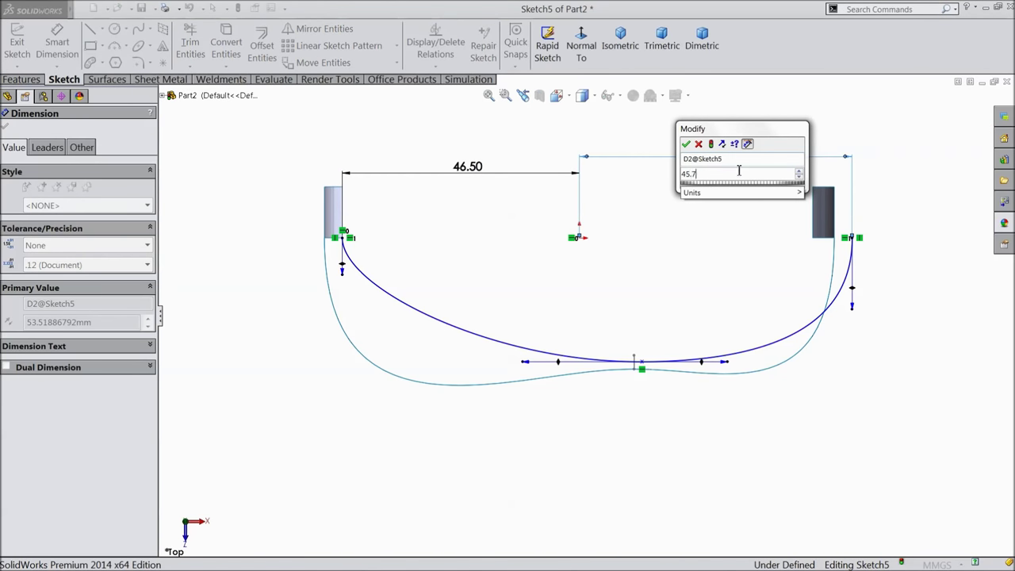
left_click(686, 145)
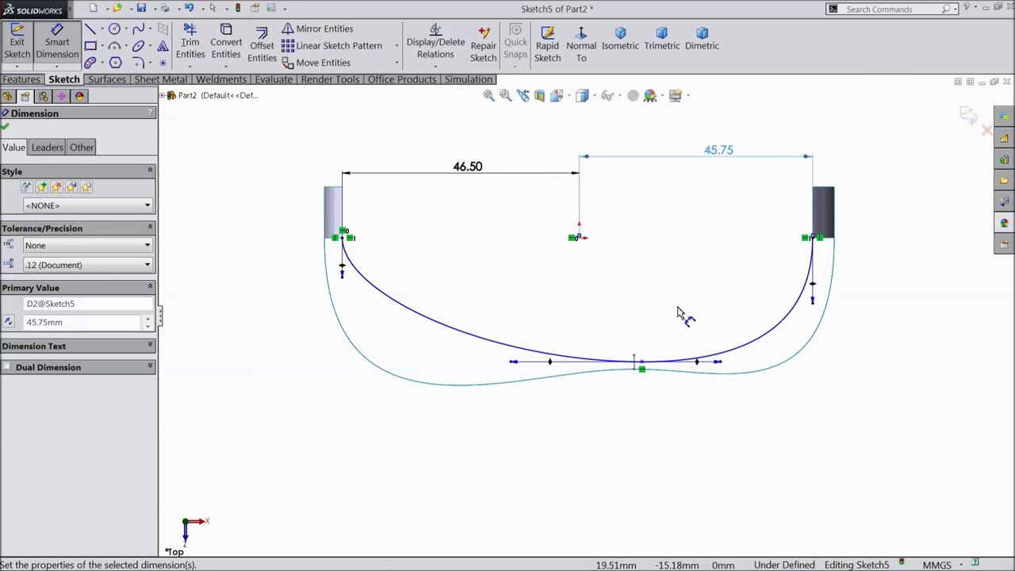
- Dimension the spline's end tangent handles, setting the right one's length to 80 and the left one's to 115
scroll(670, 309, "down", 1)
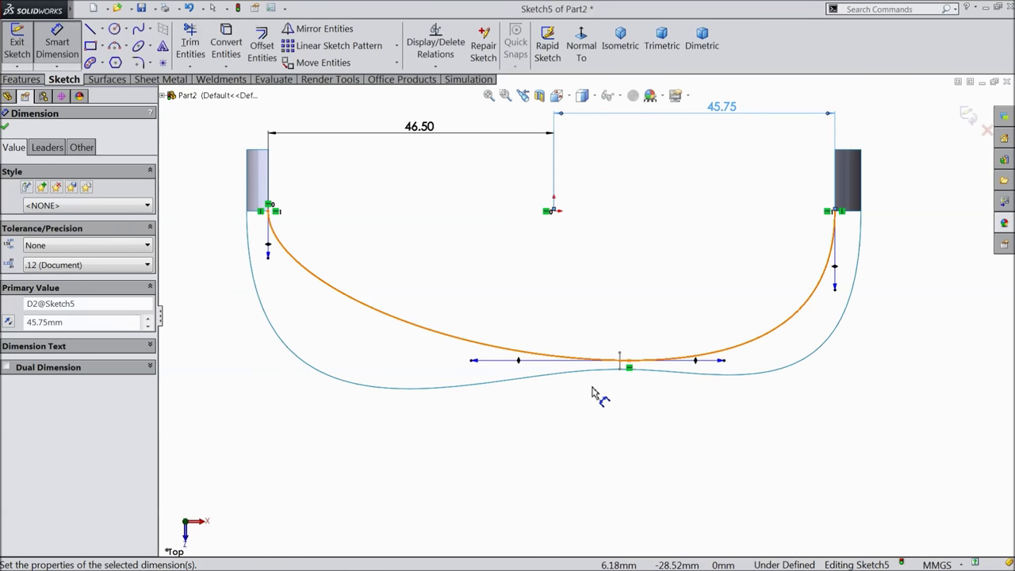
left_click(836, 271)
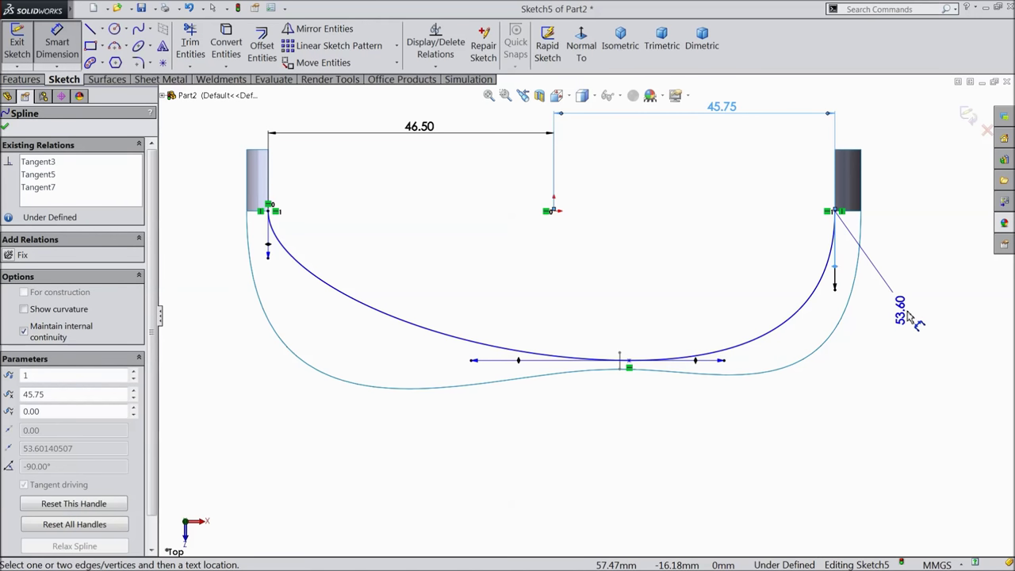
left_click(910, 317)
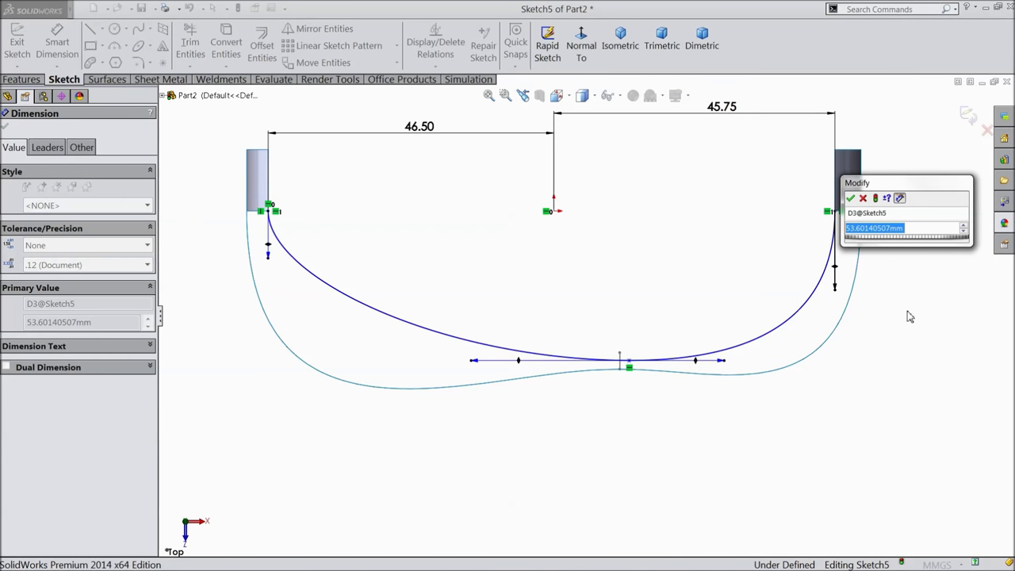
type("80")
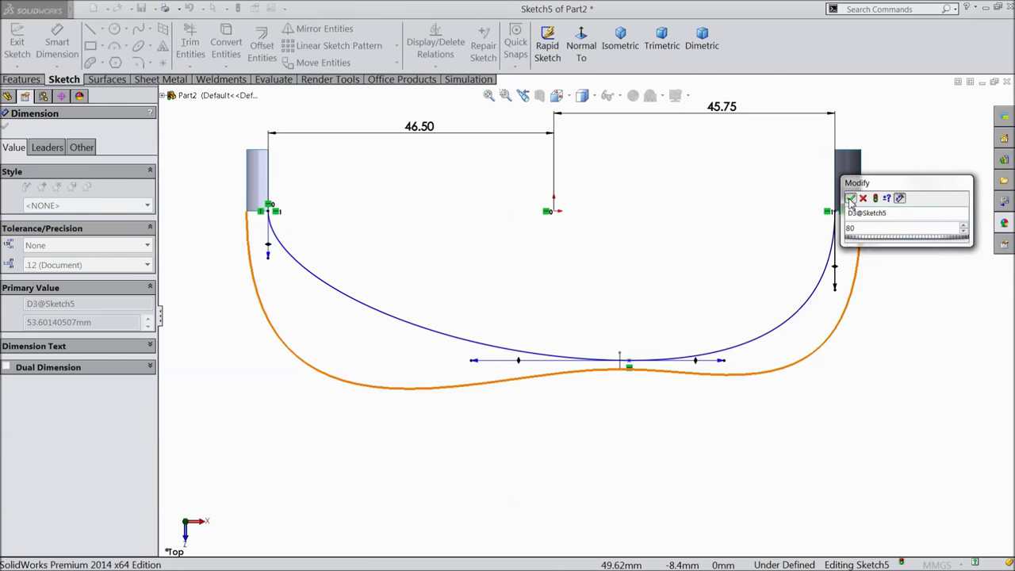
key("Return")
left_click(269, 246)
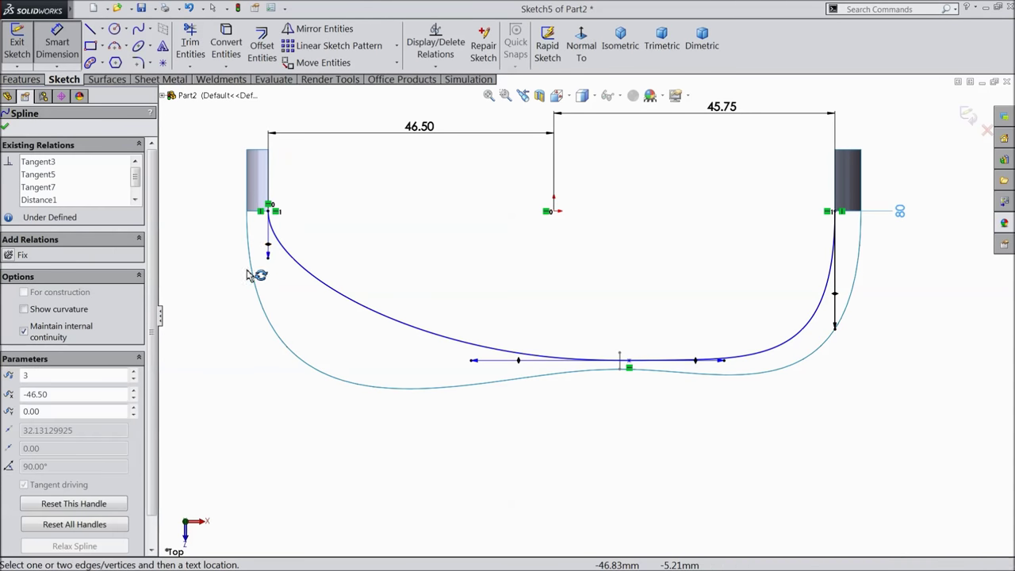
left_click(222, 308)
type("115")
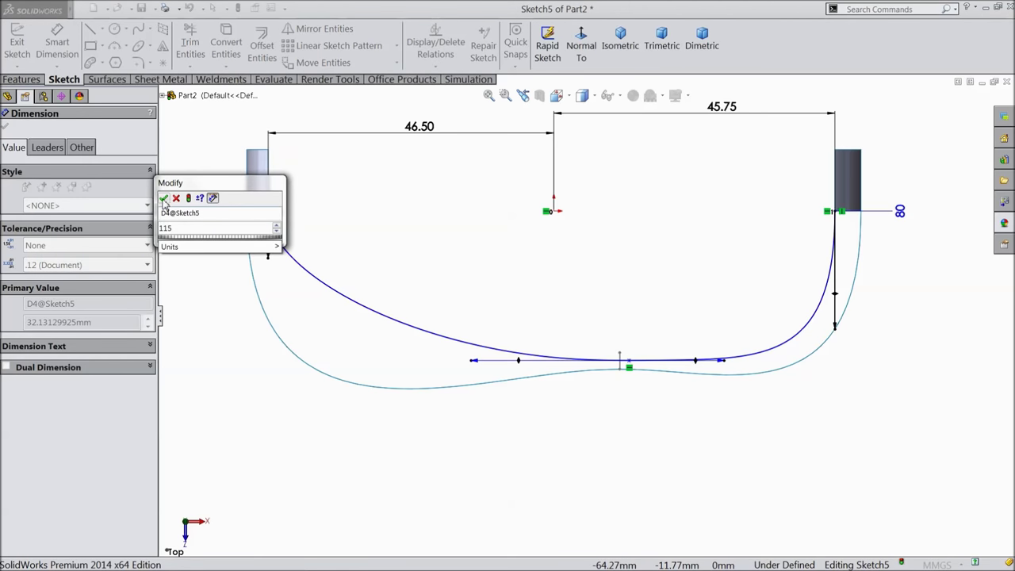
key("Return")
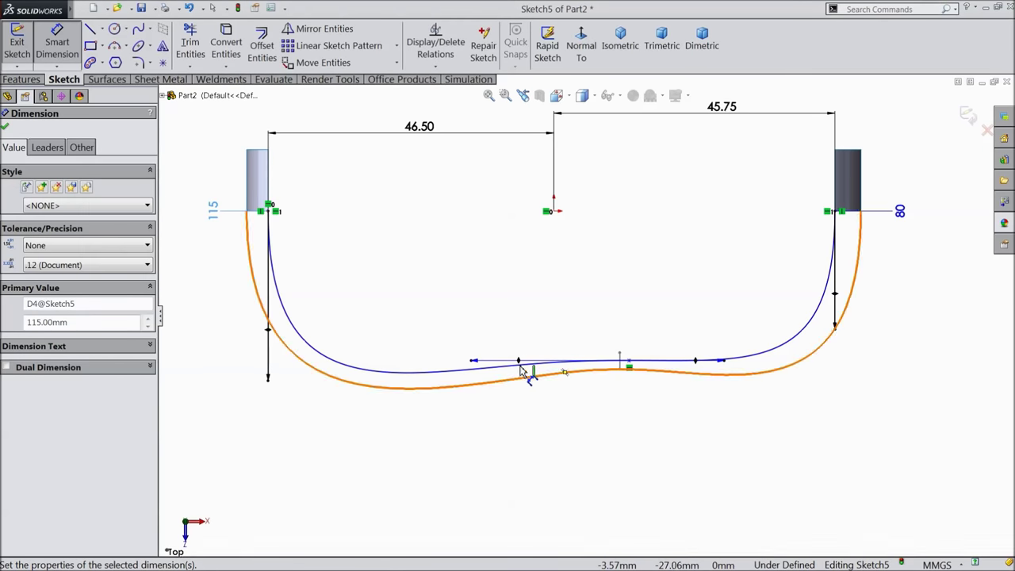
- Dimension the tangent handle at the spline's middle point and set its length to 95
left_click(519, 362)
left_click(462, 440)
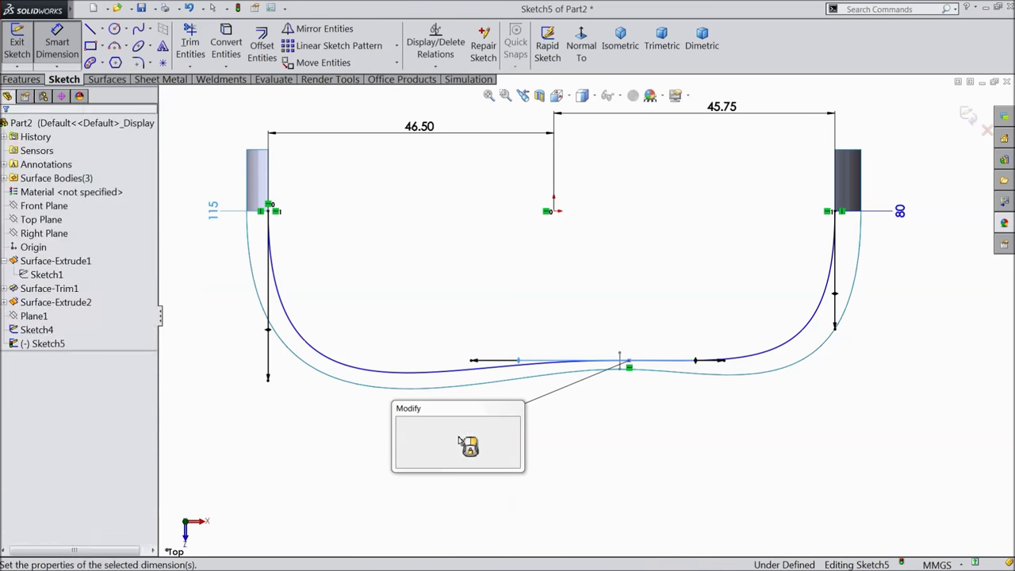
type("95")
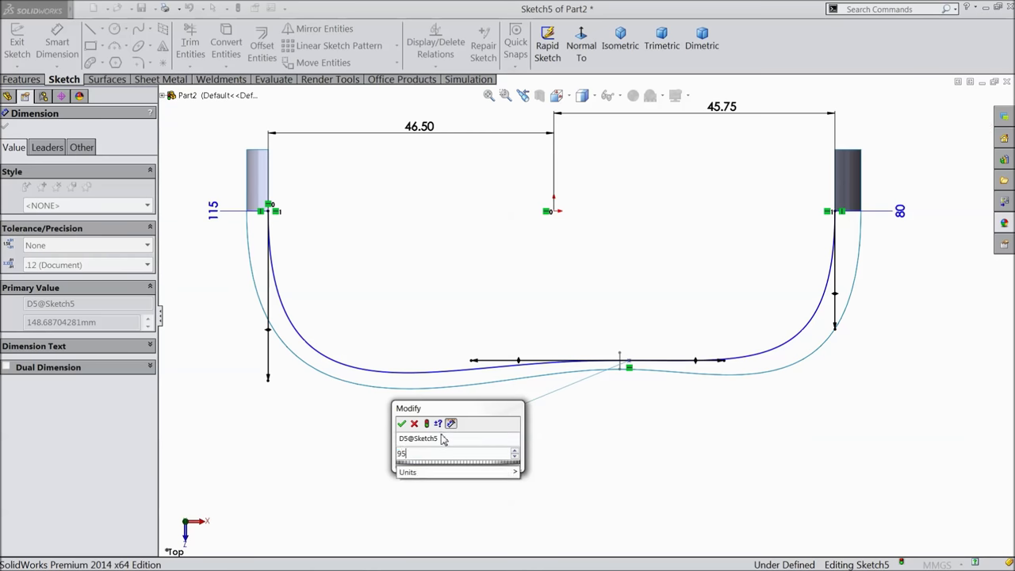
left_click(402, 424)
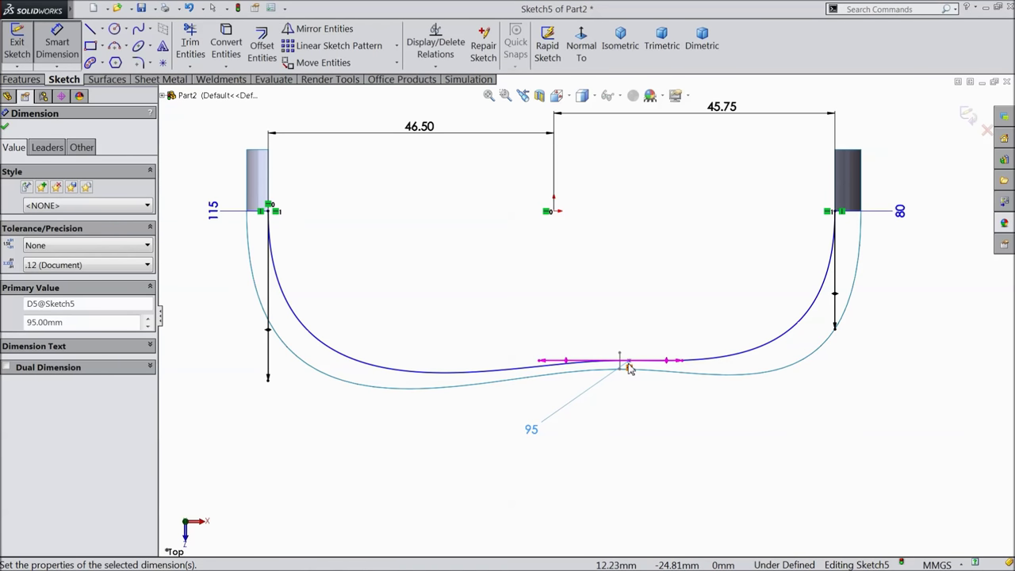
- Dimension the spline's middle point 10.75 mm horizontally from the origin
left_click(631, 366)
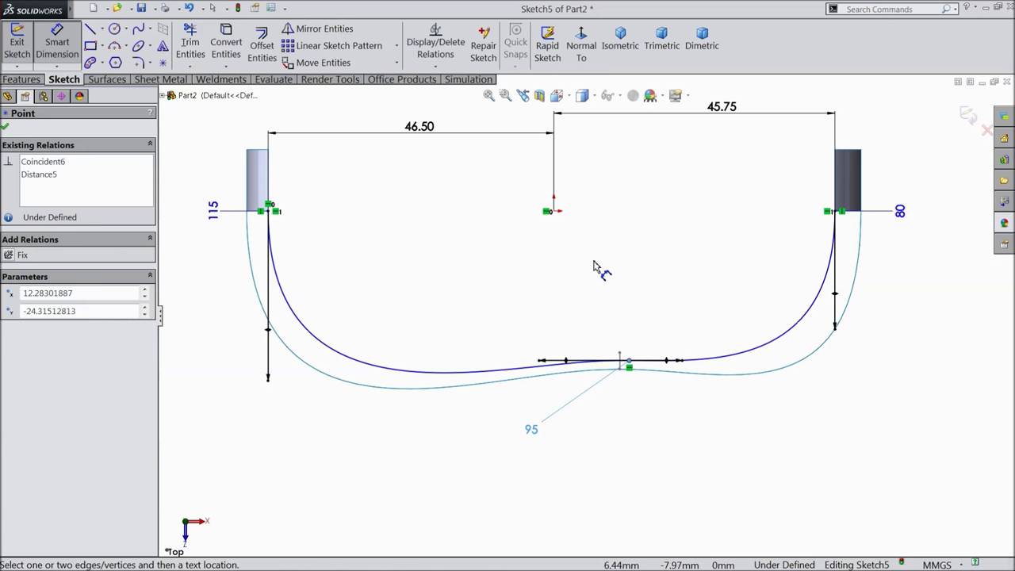
left_click(550, 212)
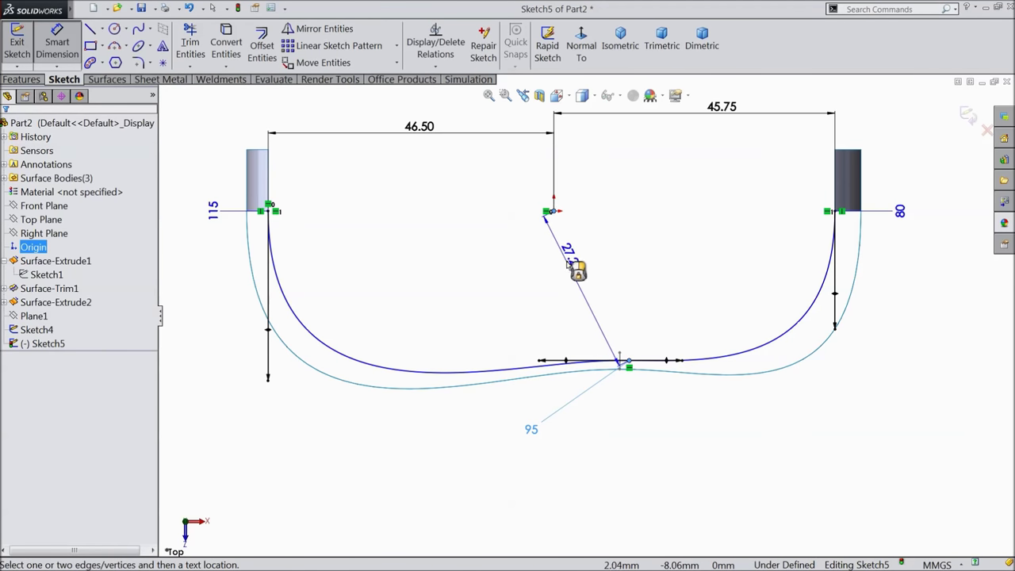
left_click(582, 184)
type("10.75")
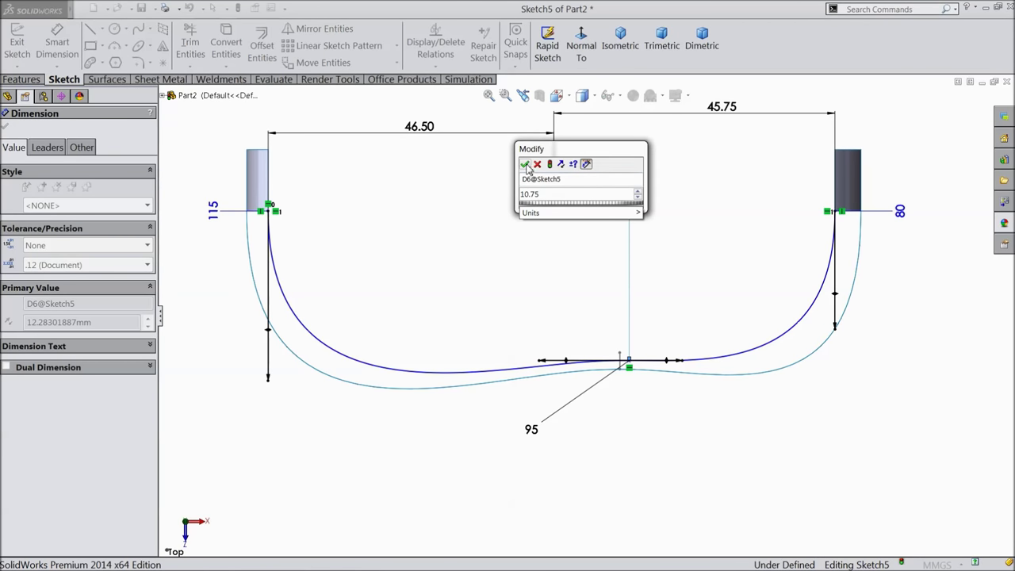
left_click(525, 164)
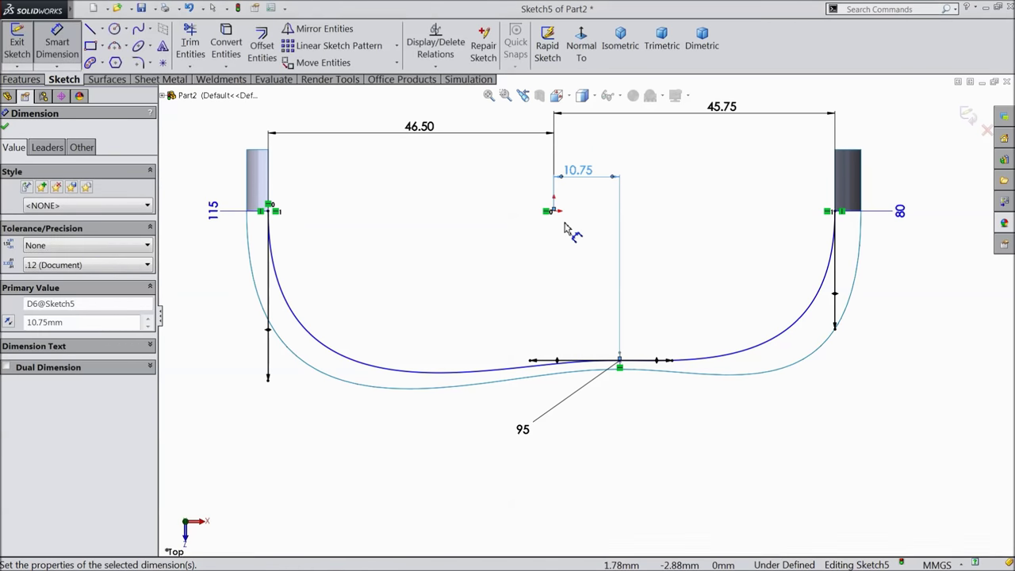
- Dimension the spline's middle point 23 mm vertically from the origin and leave the dimension tool
left_click(560, 218)
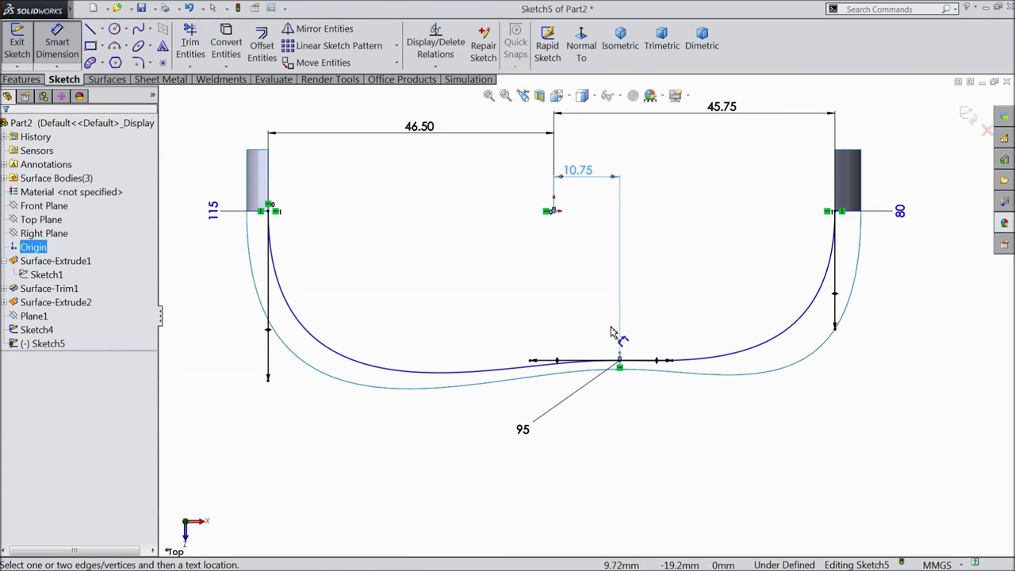
left_click(619, 362)
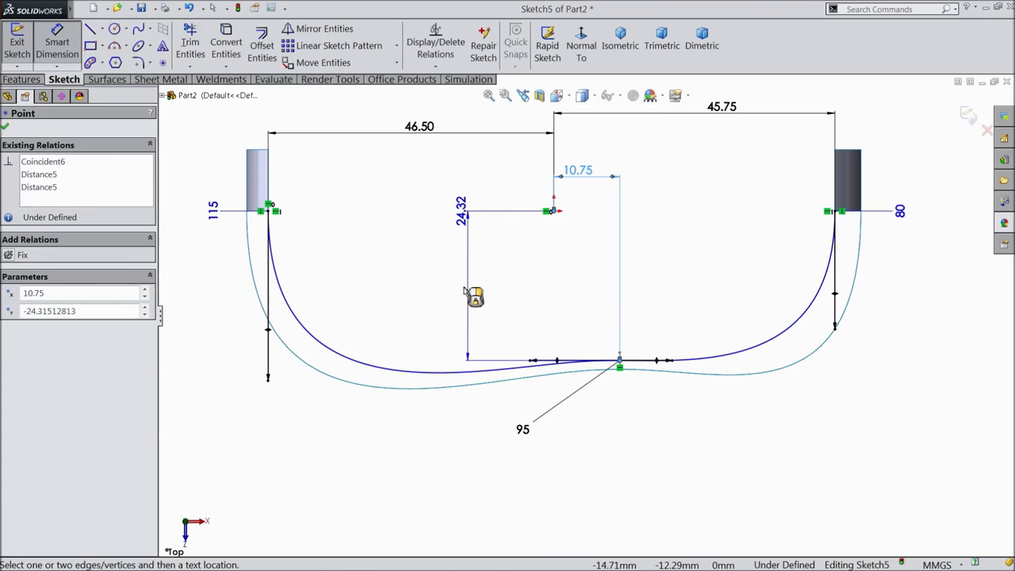
left_click(466, 290)
type("2")
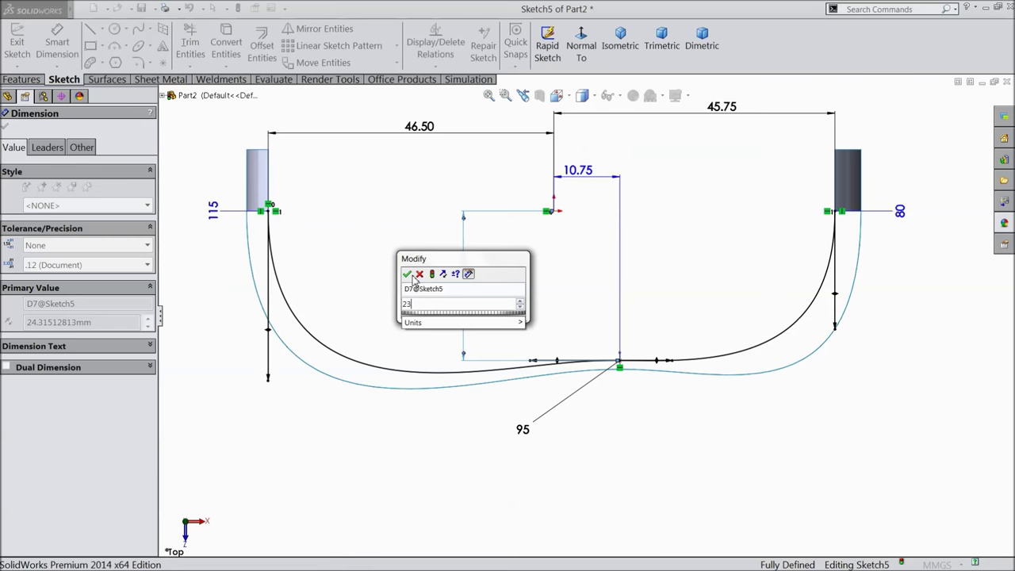
type("3")
left_click(406, 274)
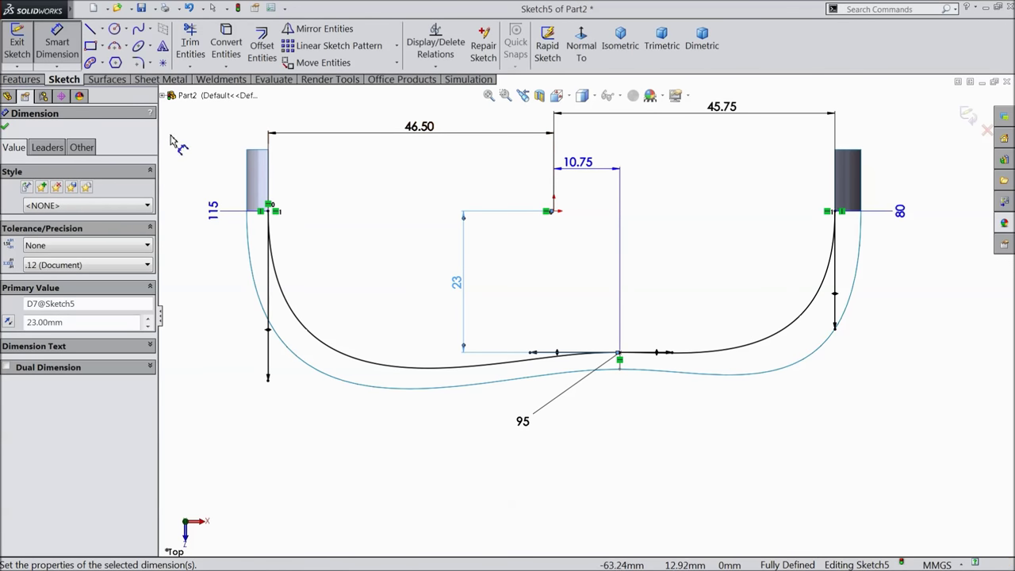
left_click(57, 44)
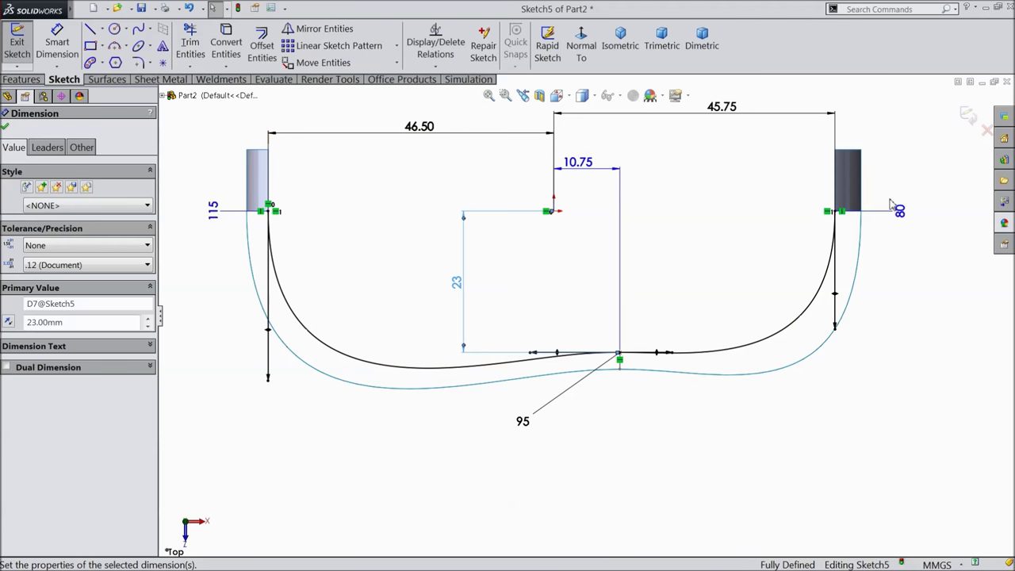
- Exit the sketch and start a boundary surface, using the left strip's inner edge in Direction 1 with Tangency To Face
left_click(967, 115)
mouse_move(616, 448)
middle_mouse_down()
mouse_move(614, 359)
mouse_move(594, 324)
mouse_move(615, 288)
mouse_move(612, 386)
mouse_move(637, 314)
mouse_move(608, 412)
mouse_move(614, 378)
middle_mouse_up()
scroll(606, 418, "down", 3)
scroll(607, 341, "down", 2)
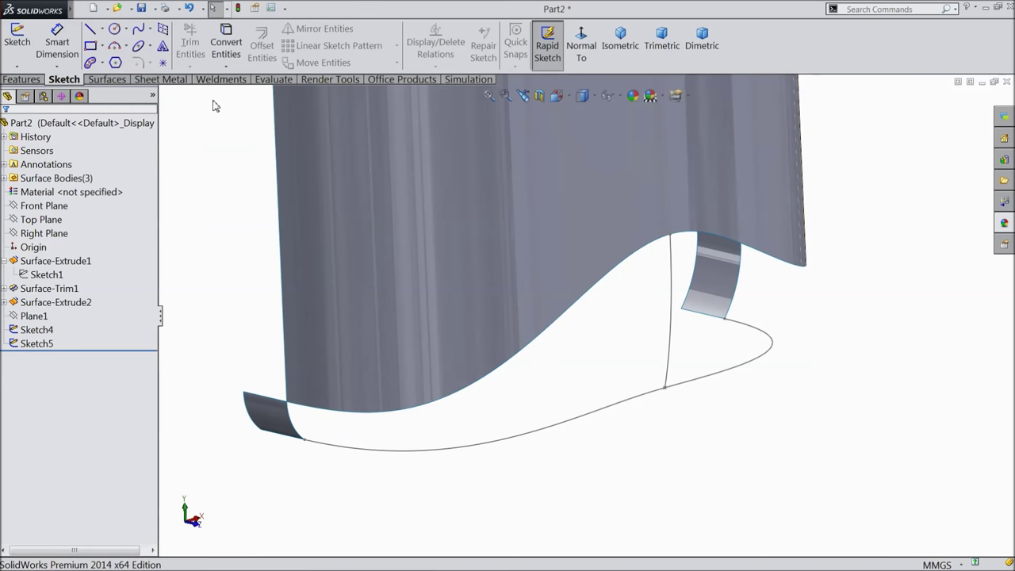
left_click(106, 79)
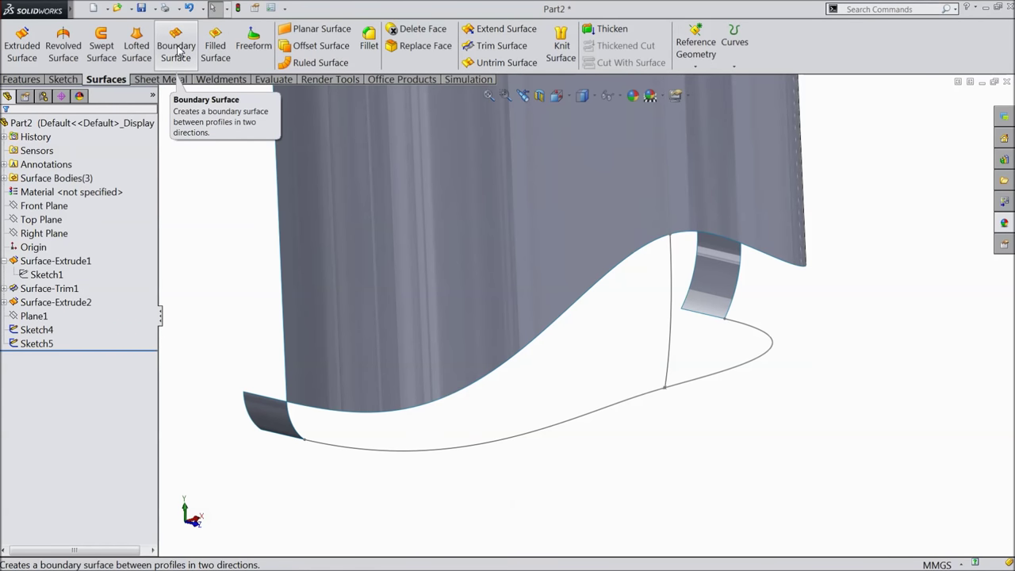
left_click(176, 50)
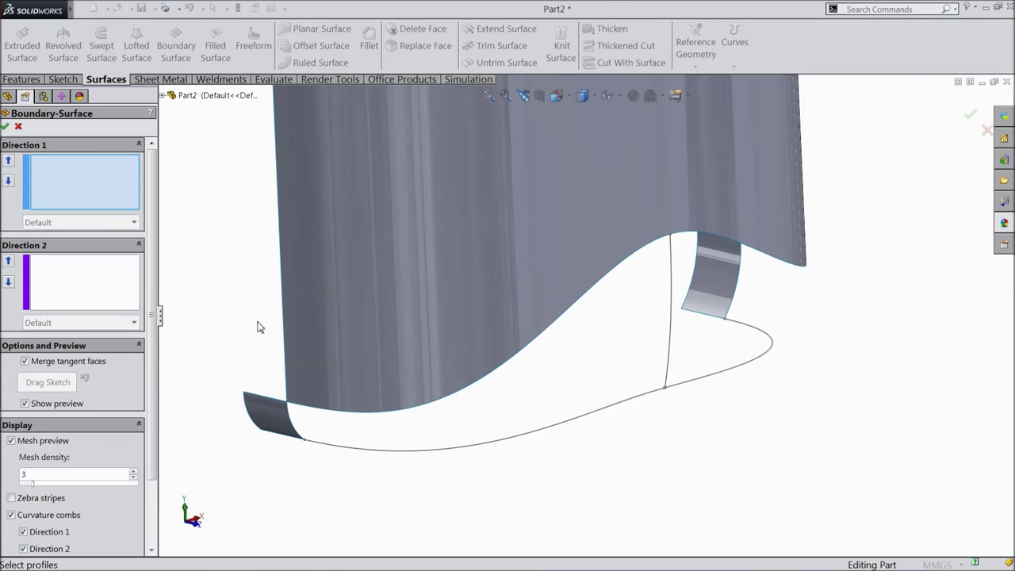
left_click(282, 431)
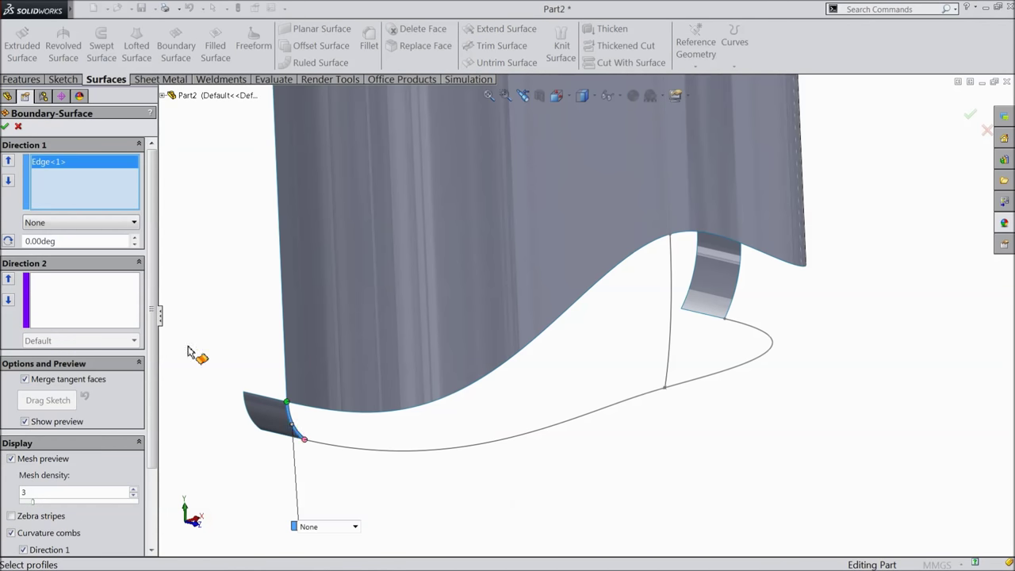
left_click(80, 222)
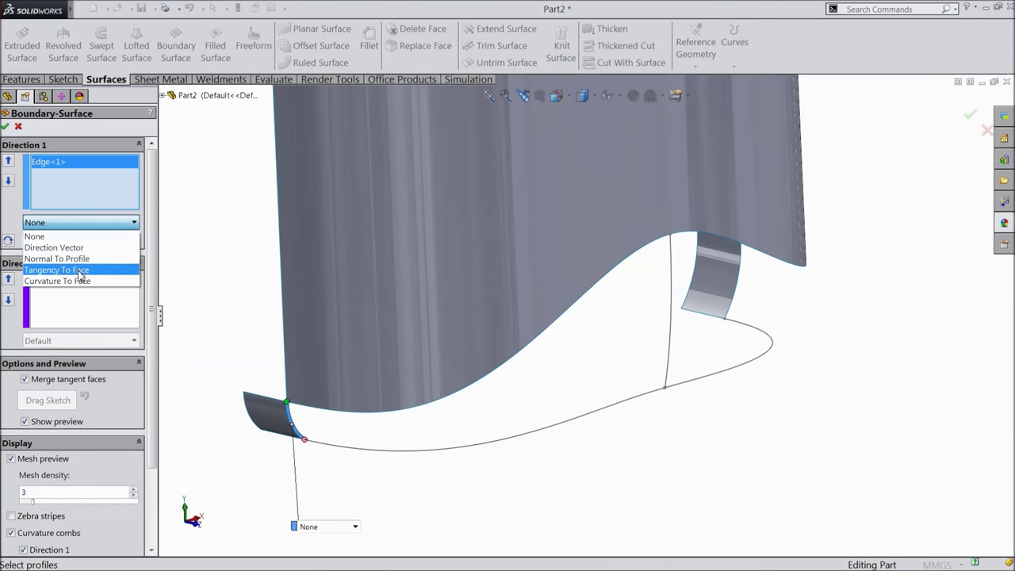
left_click(80, 270)
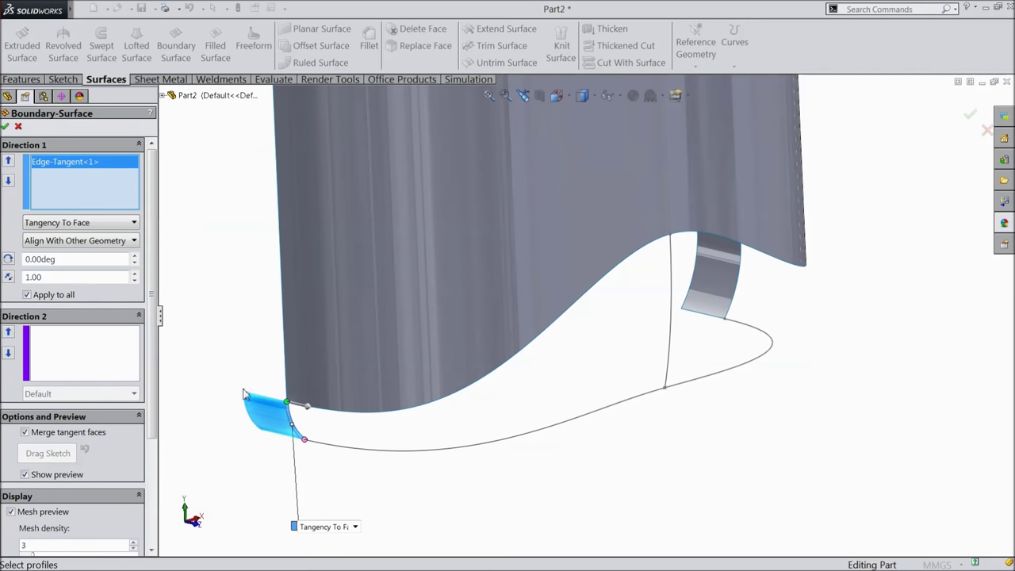
- Add the middle-plane profile sketch as the second Direction 1 curve and set it to Normal To Profile
left_click(672, 323)
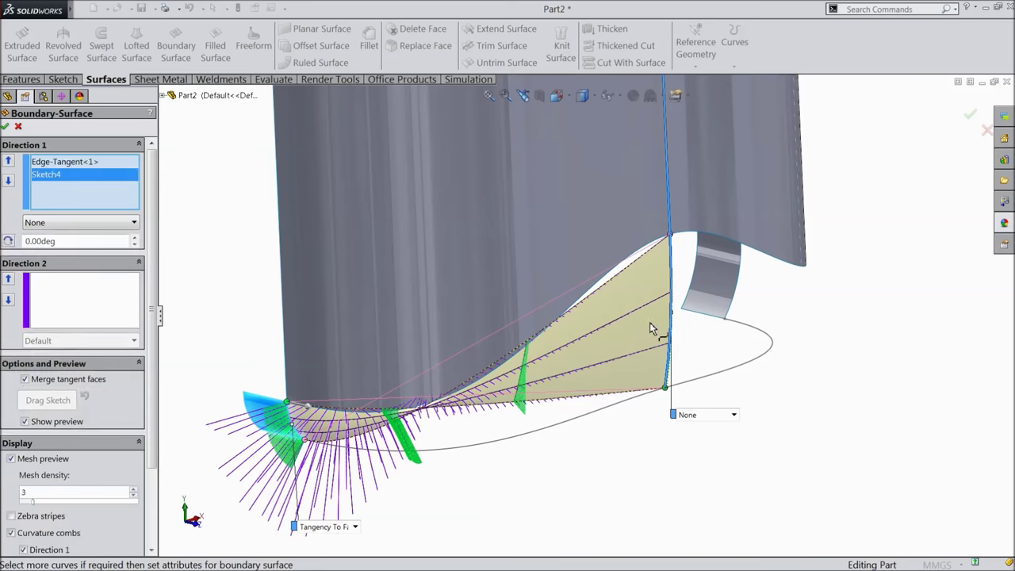
left_click(82, 223)
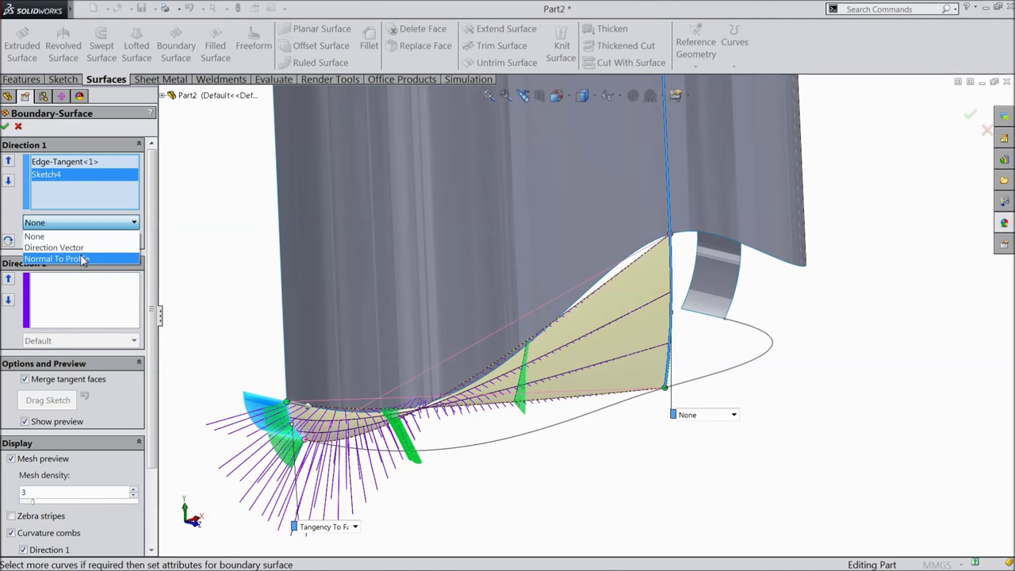
left_click(79, 259)
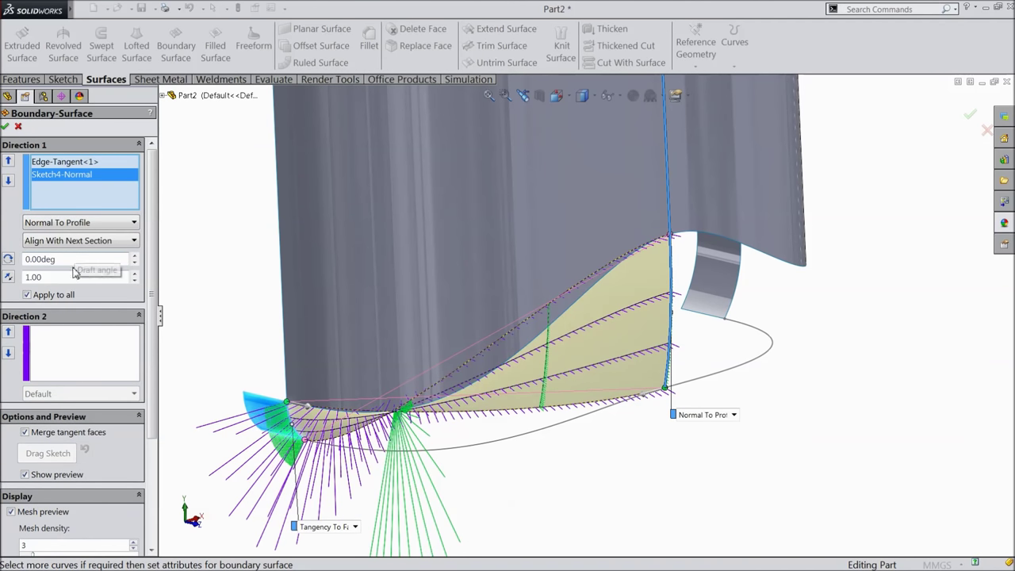
- Select the side surface's wavy lower edge and the Top Plane spline as the Direction 2 curves
left_click(46, 349)
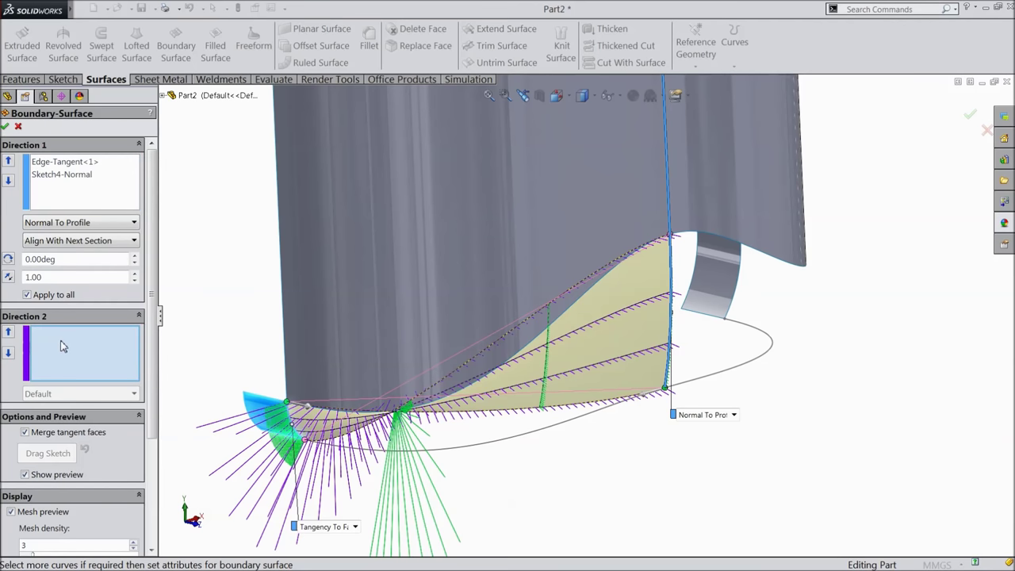
left_click(691, 237)
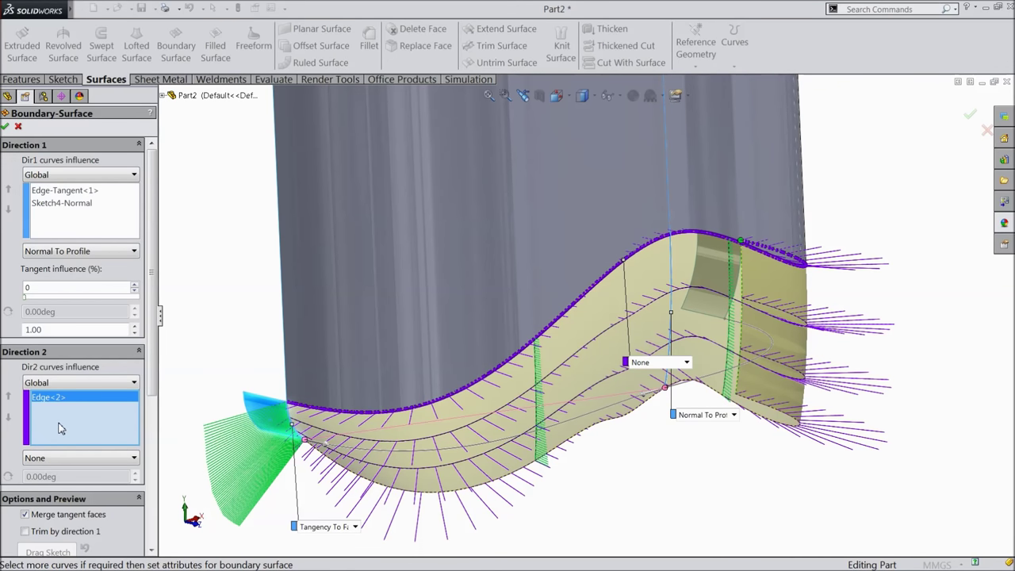
left_click(601, 419)
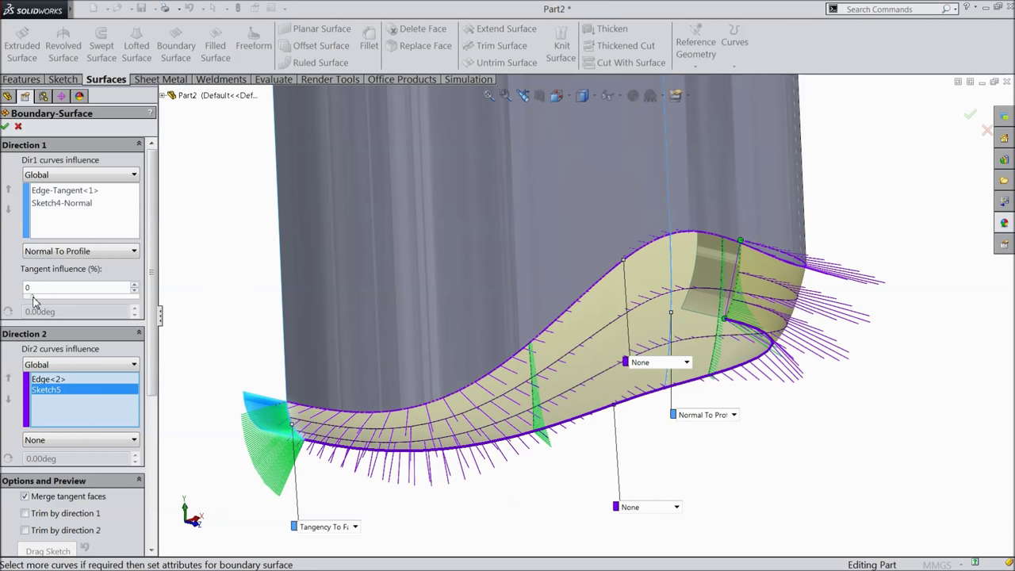
- Set the Direction 1 tangent influence to 10%, enable trimming by both directions, and create the boundary surface
key("Return")
scroll(40, 403, "down", 5)
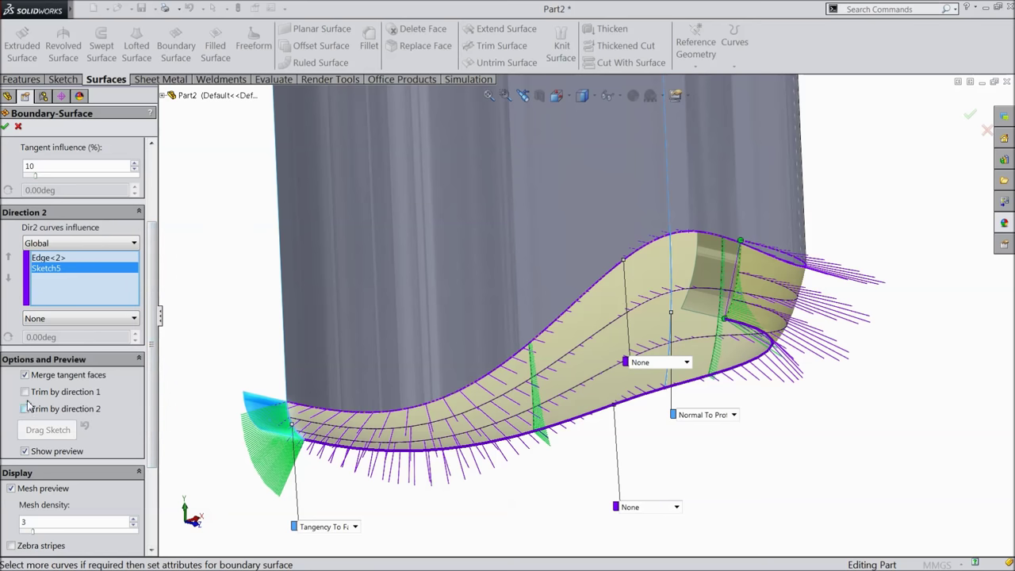
left_click(24, 392)
middle_click_drag(564, 477, 548, 429)
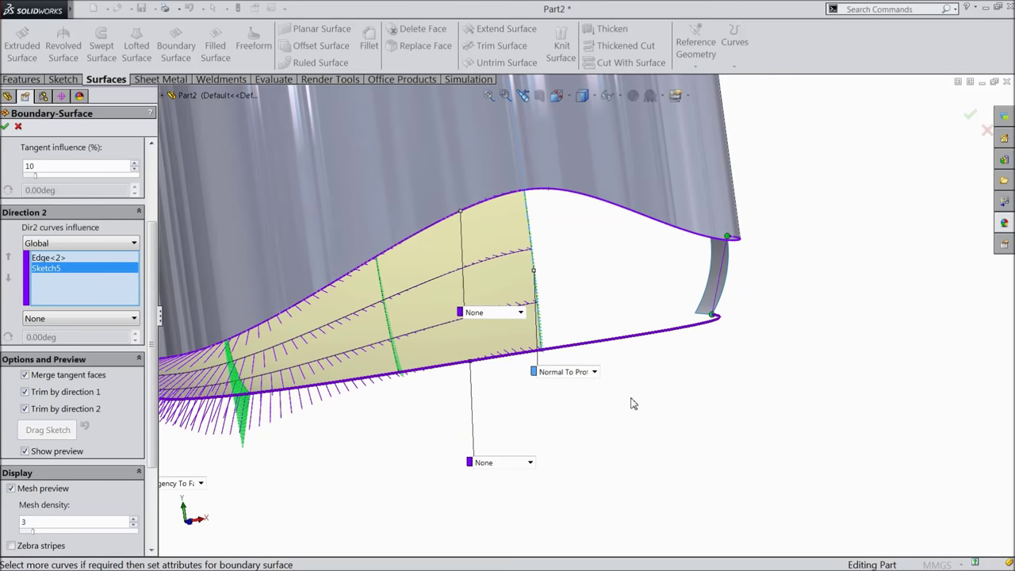
middle_click_drag(633, 404, 626, 428)
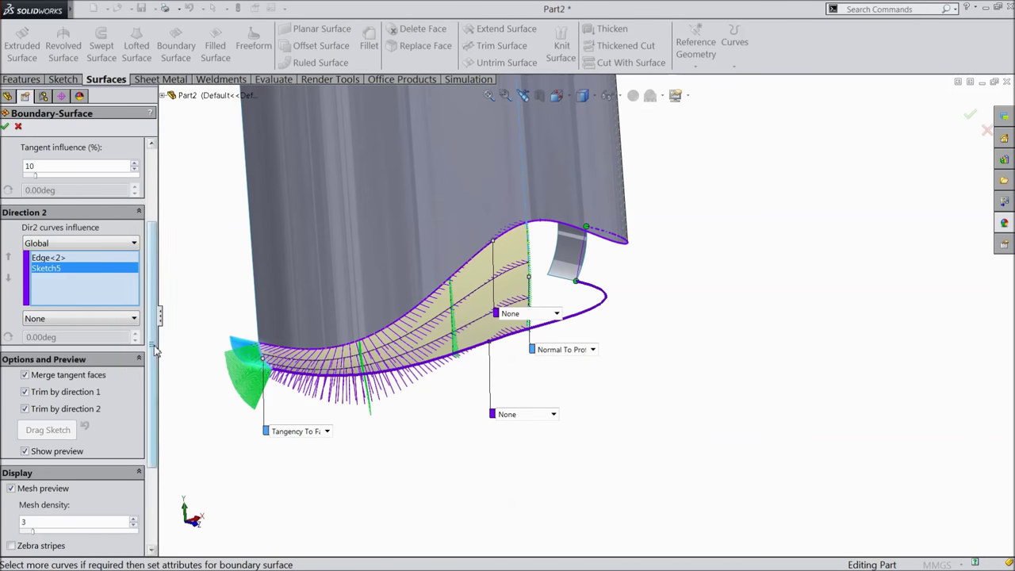
scroll(58, 394, "down", 4)
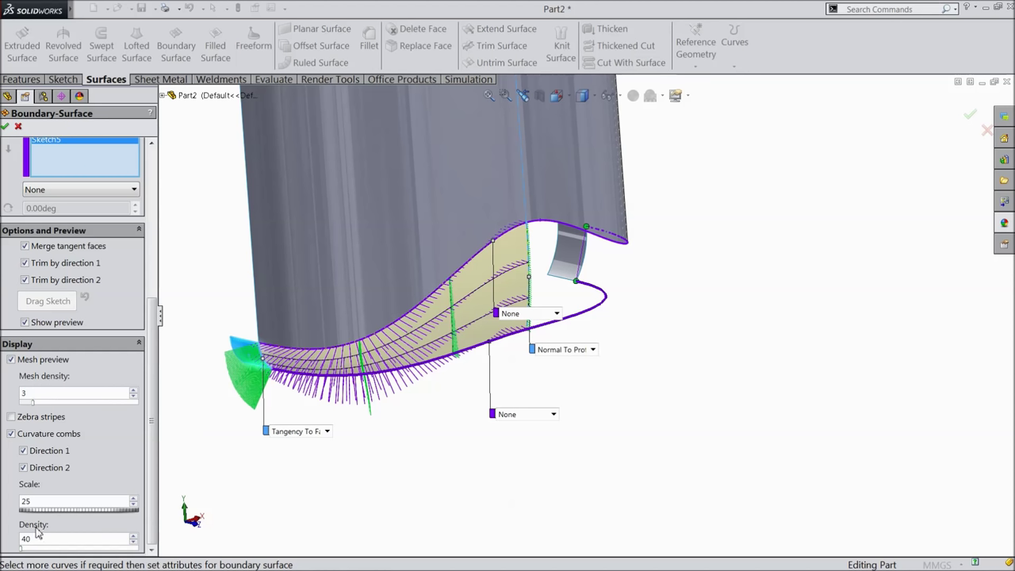
left_click(5, 127)
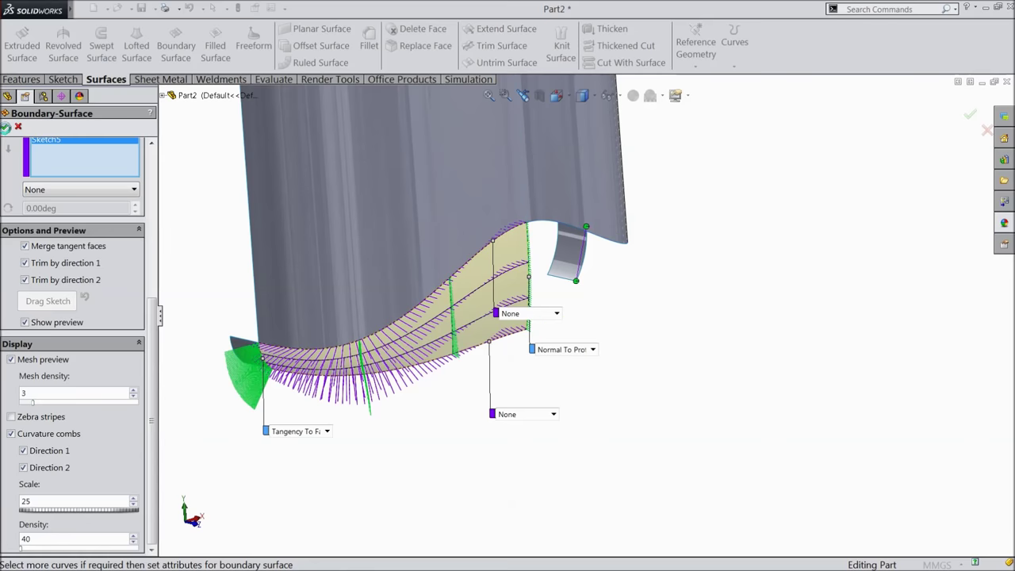
middle_click_drag(554, 391, 482, 360)
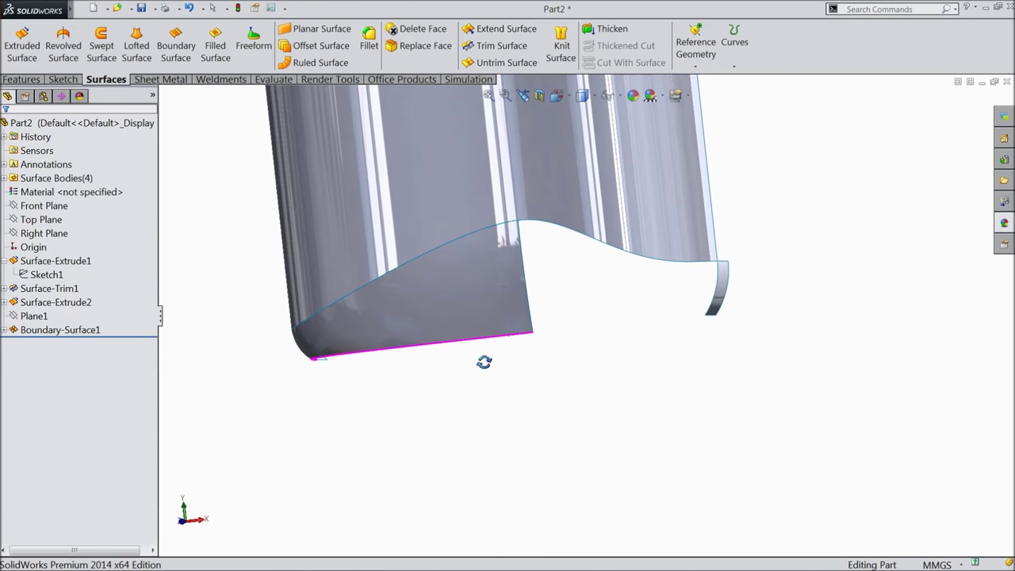
- Show the Top Plane spline sketch, Sketch5, stored under Boundary-Surface1
left_click(4, 330)
left_click(22, 345)
left_click(26, 357)
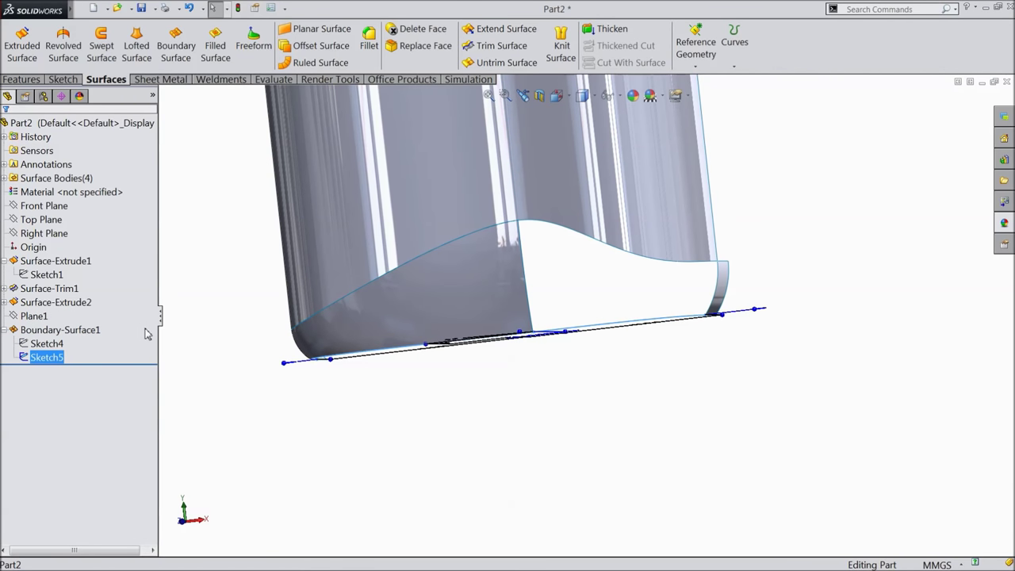
middle_click_drag(203, 306, 208, 355)
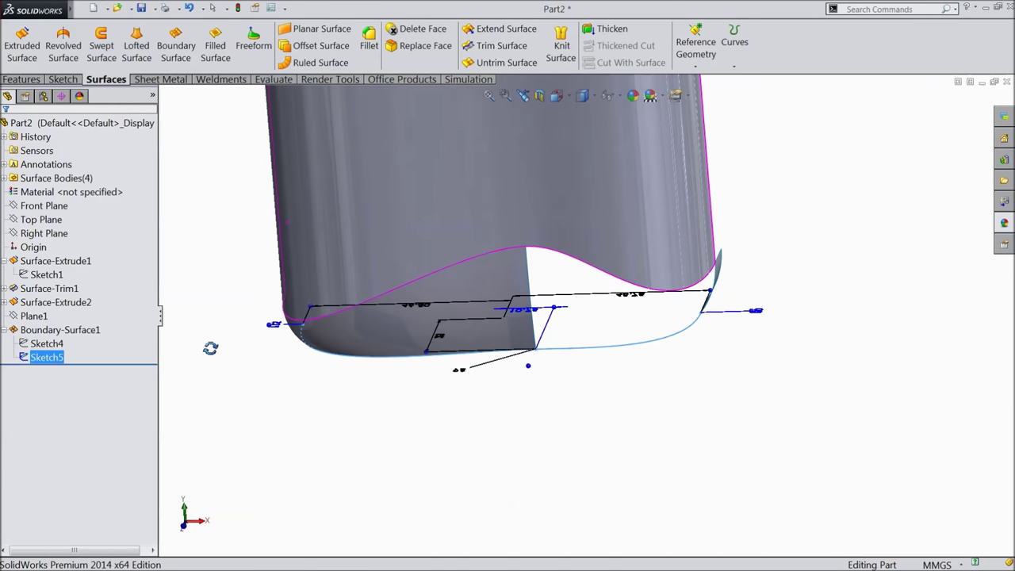
left_click(230, 328)
left_click(32, 357)
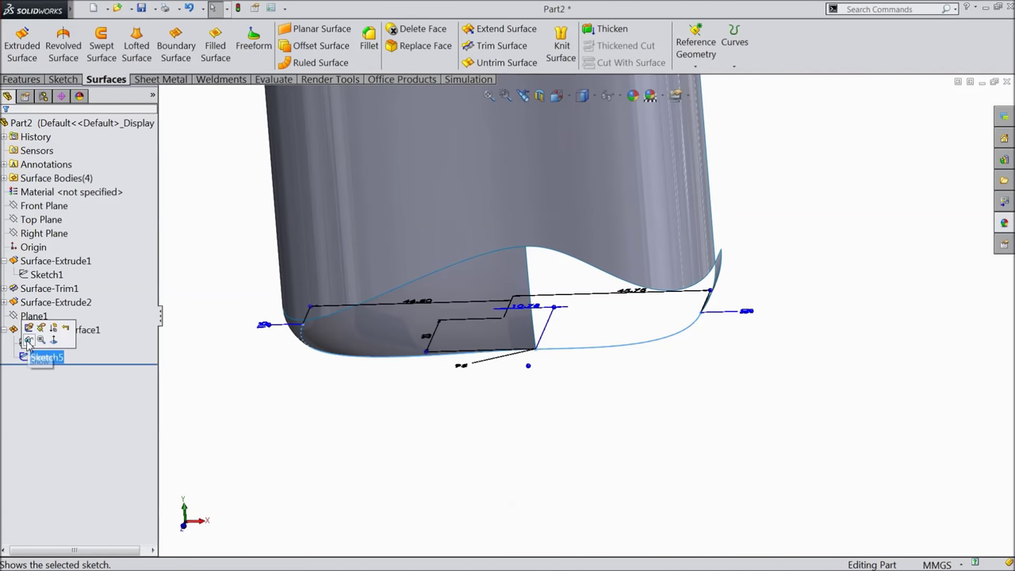
key("Escape")
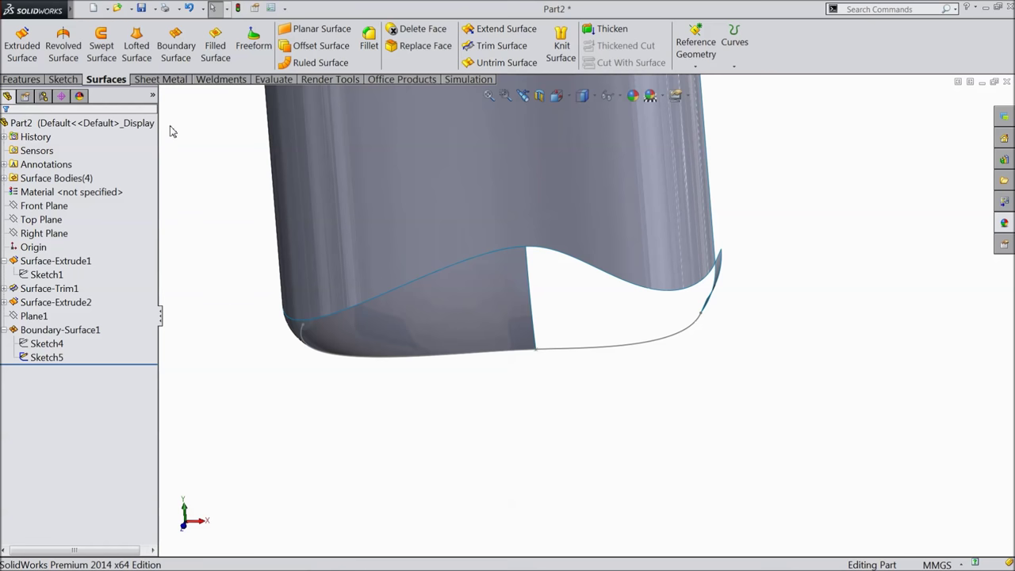
- Start a second boundary surface with the right strip's inner edge and the first boundary surface's open edge as Direction 1 curves
left_click(176, 45)
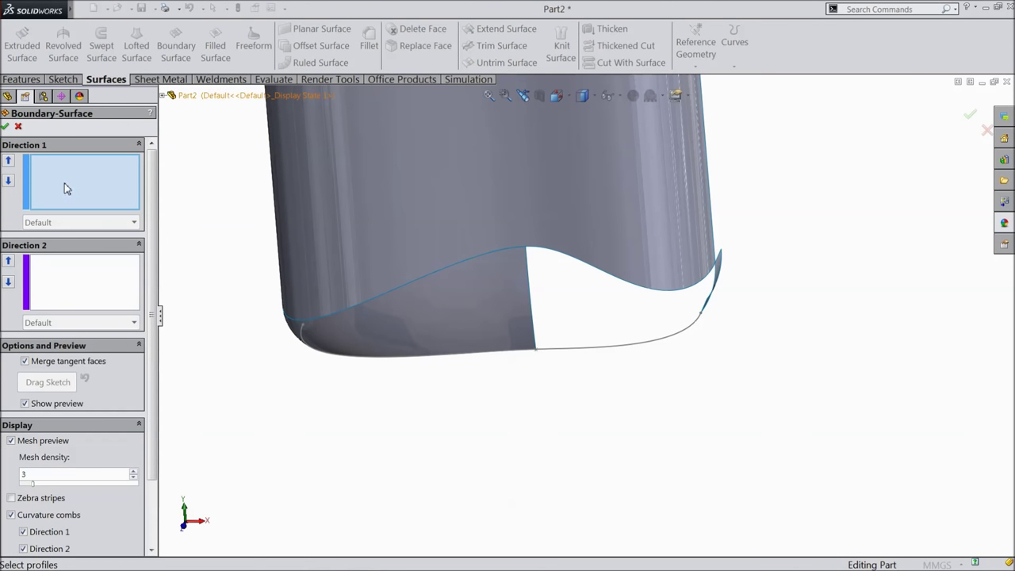
middle_click_drag(706, 374, 684, 340)
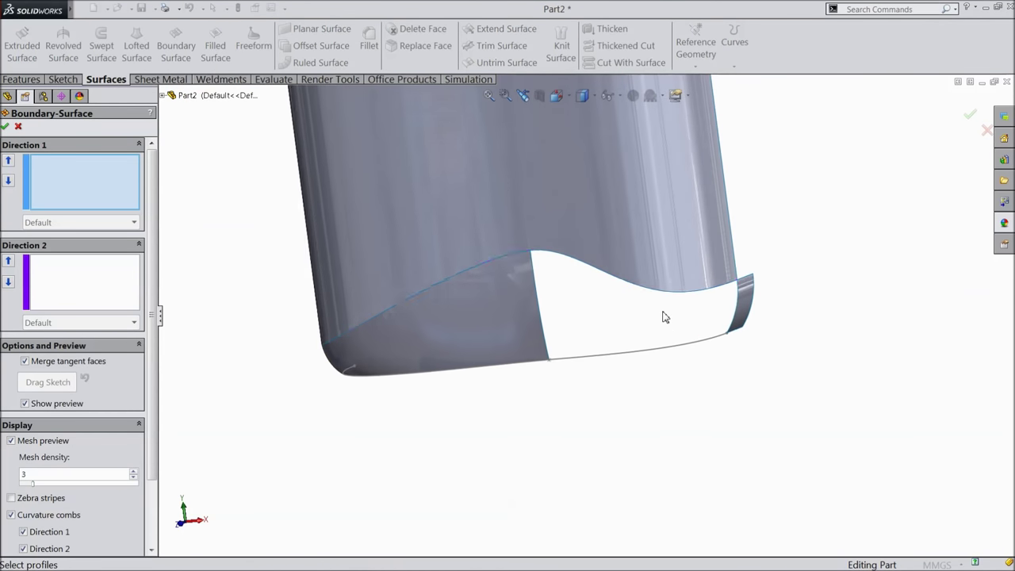
scroll(665, 316, "up", 2)
left_click(764, 305)
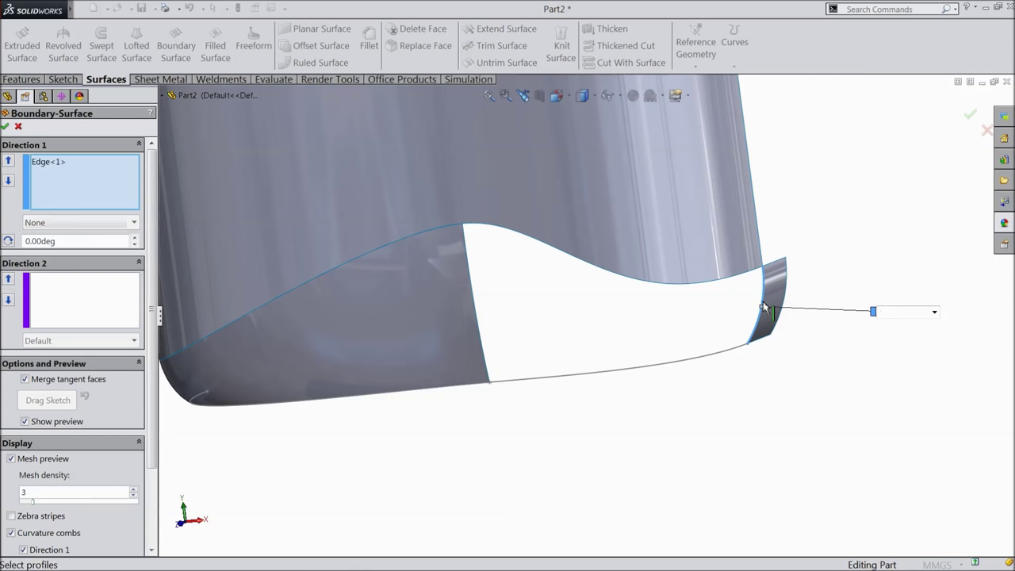
left_click(475, 310)
- Set both Direction 1 edges of the second boundary surface to Tangency To Face
left_click(77, 224)
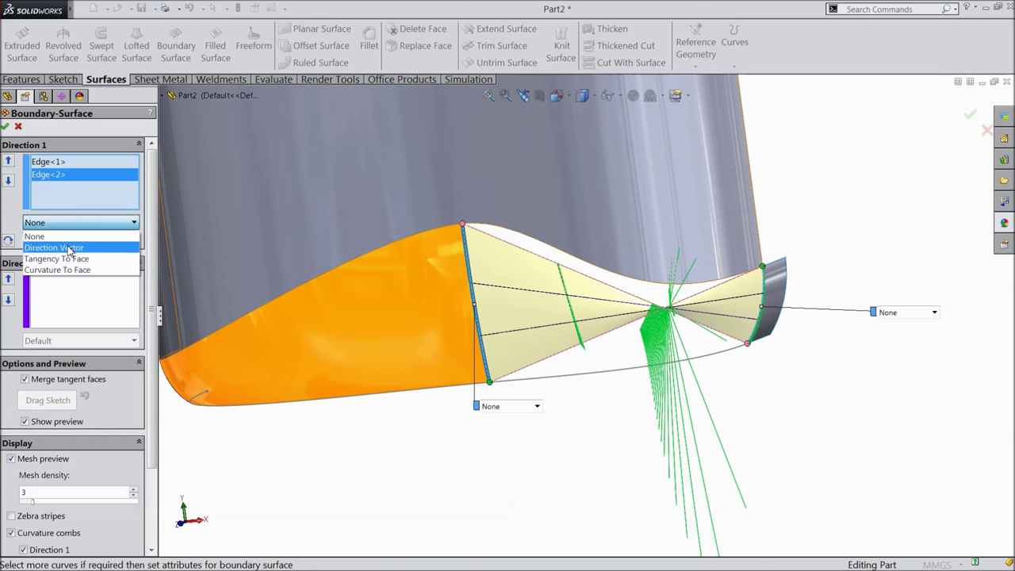
left_click(63, 258)
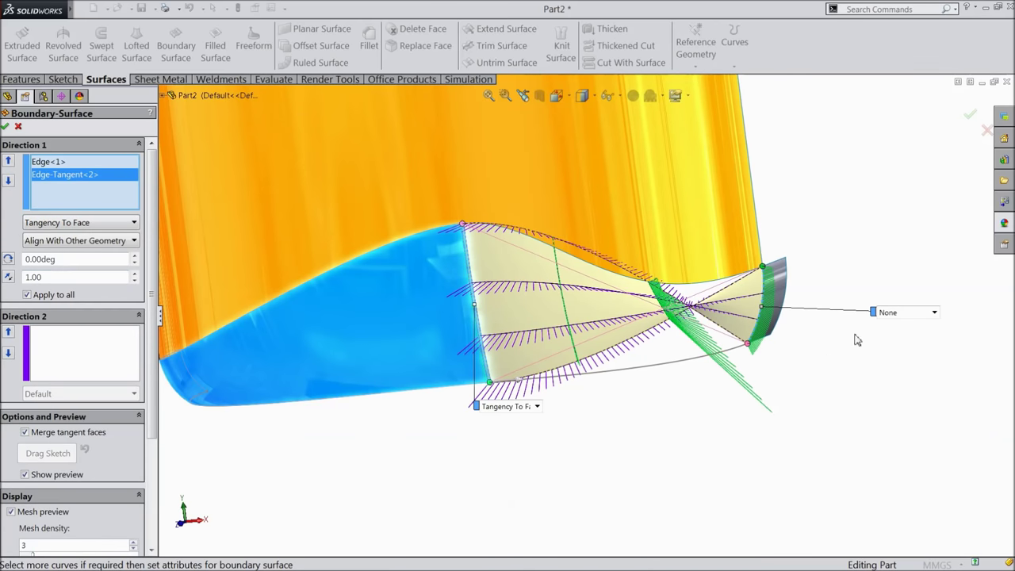
left_click(900, 315)
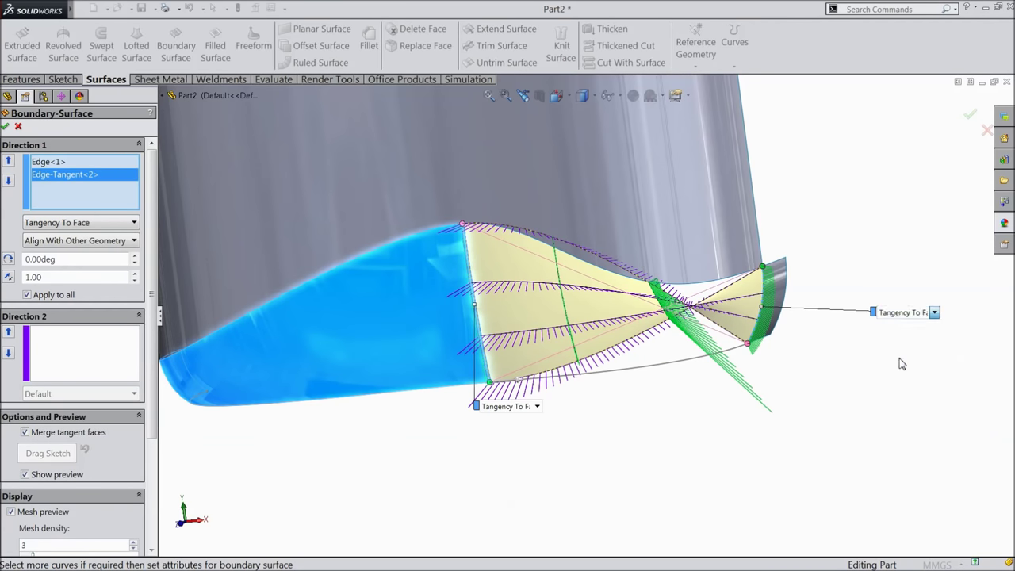
left_click(896, 356)
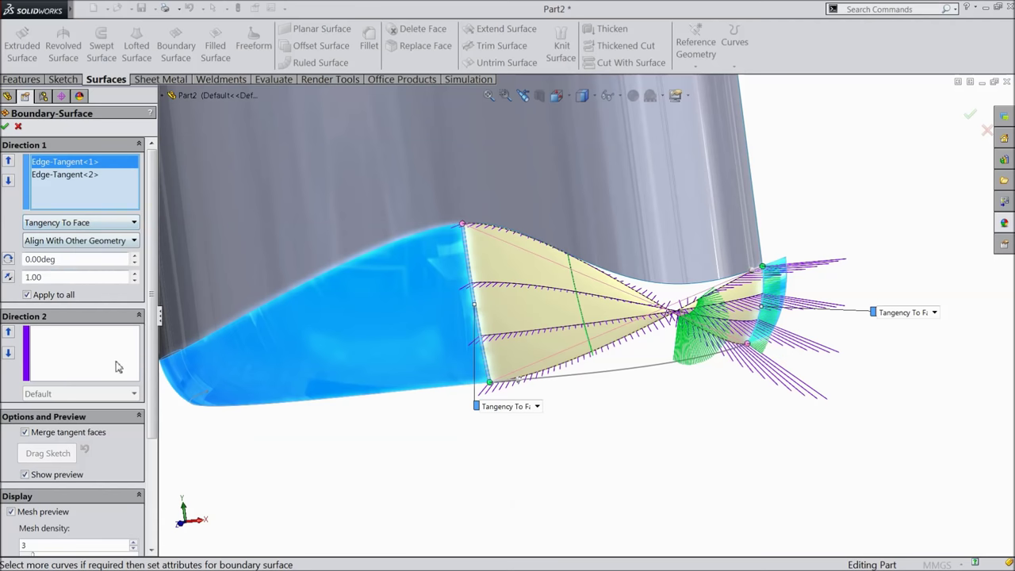
- Try the first boundary surface's upper edge as a Direction 2 curve and clear that selection
left_click(75, 345)
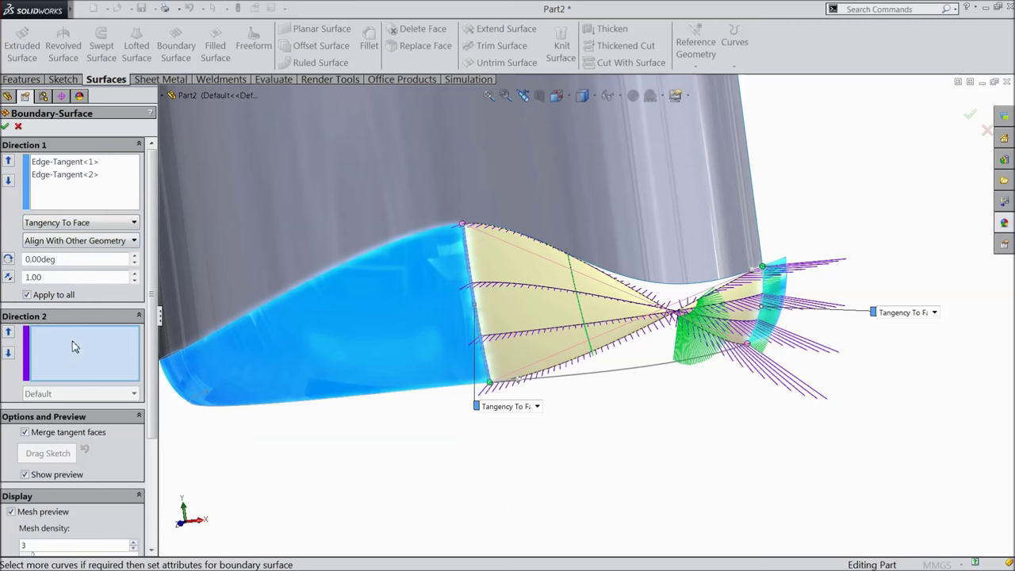
left_click(441, 232)
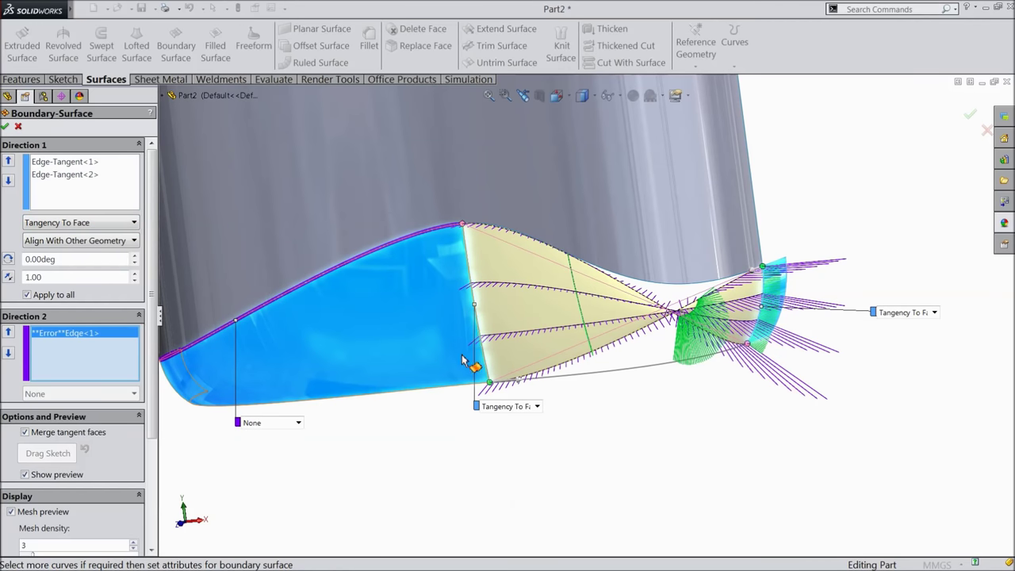
right_click(87, 343)
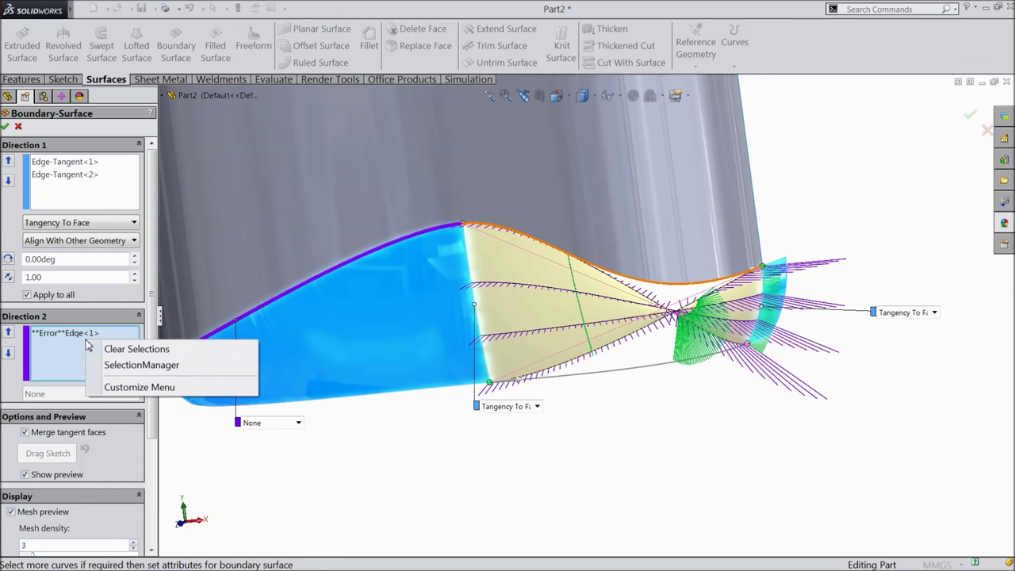
left_click(109, 349)
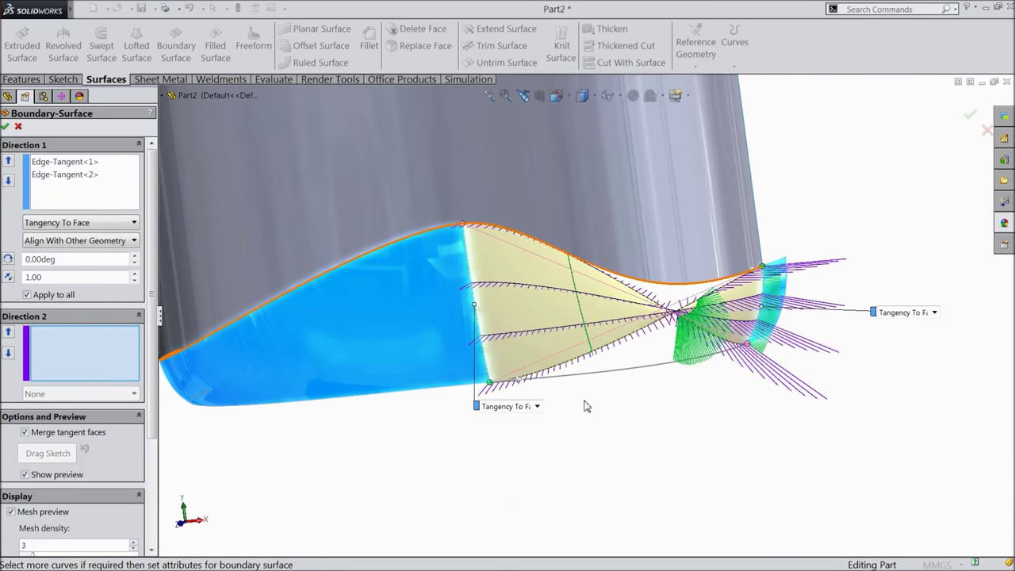
middle_click_drag(585, 403, 603, 412)
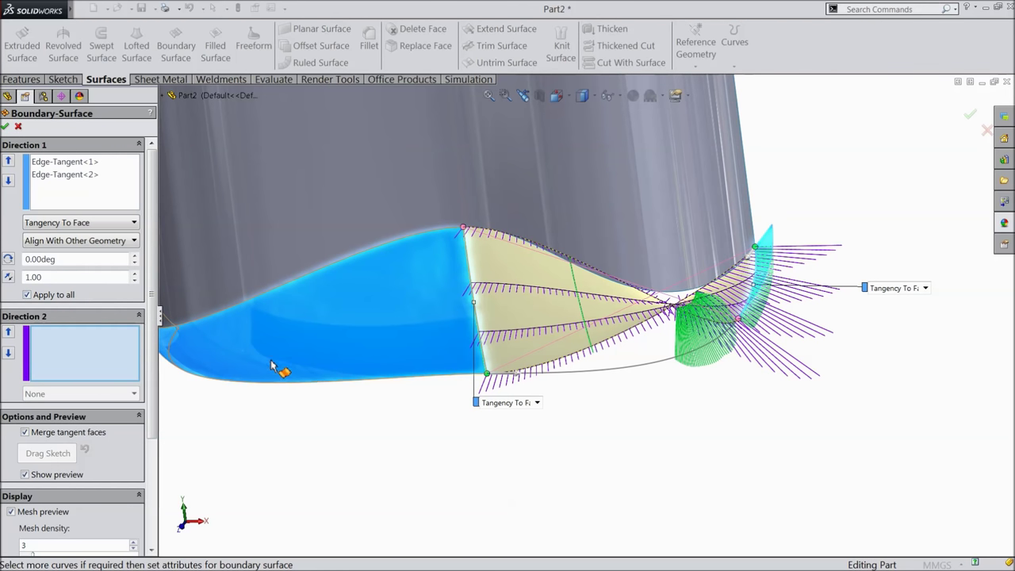
middle_click_drag(632, 416, 623, 392)
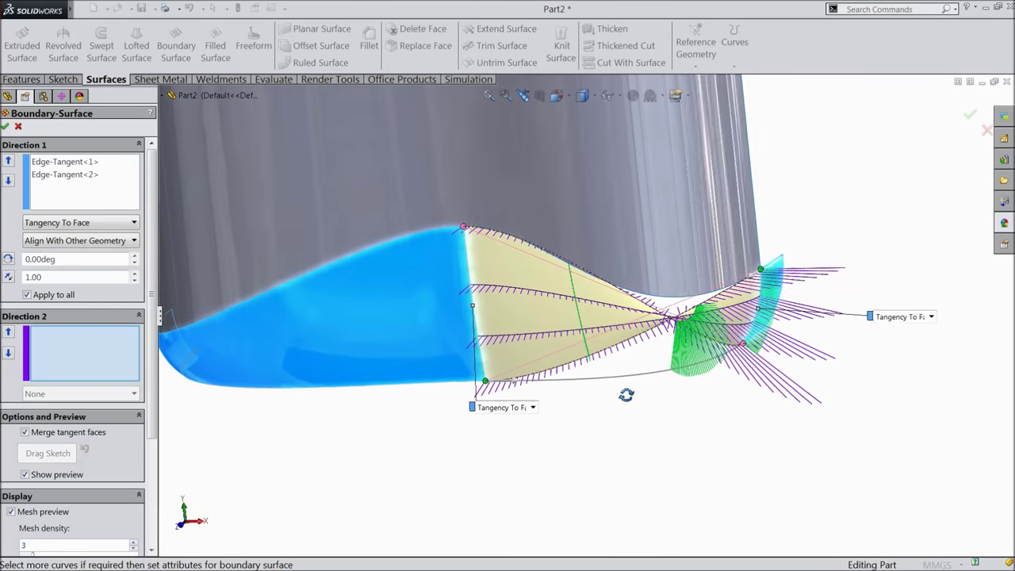
- Clear the Direction 1 selections and reselect the right strip's inner edge and the first boundary surface's open edge
right_click(83, 185)
left_click(106, 184)
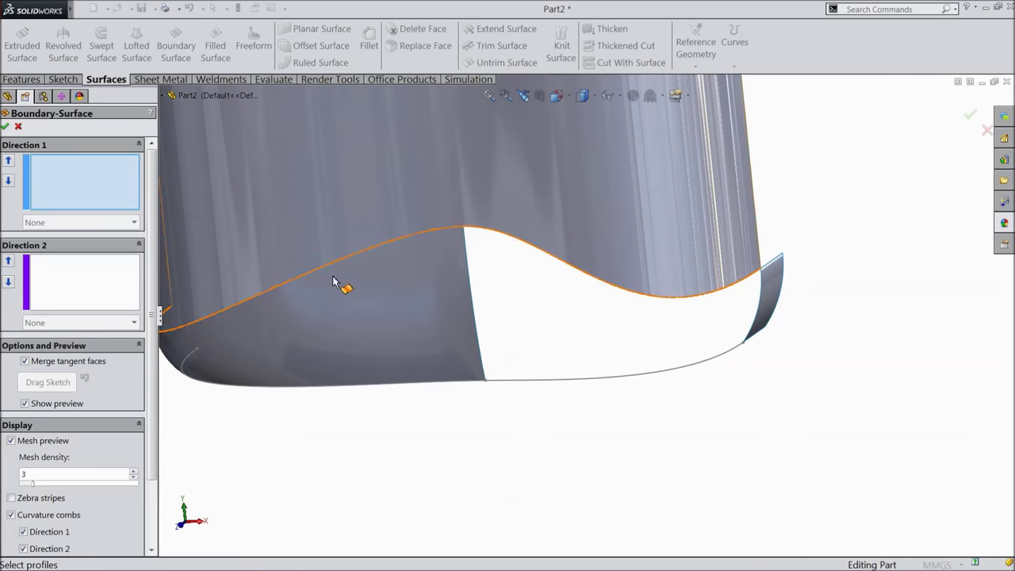
left_click(761, 312)
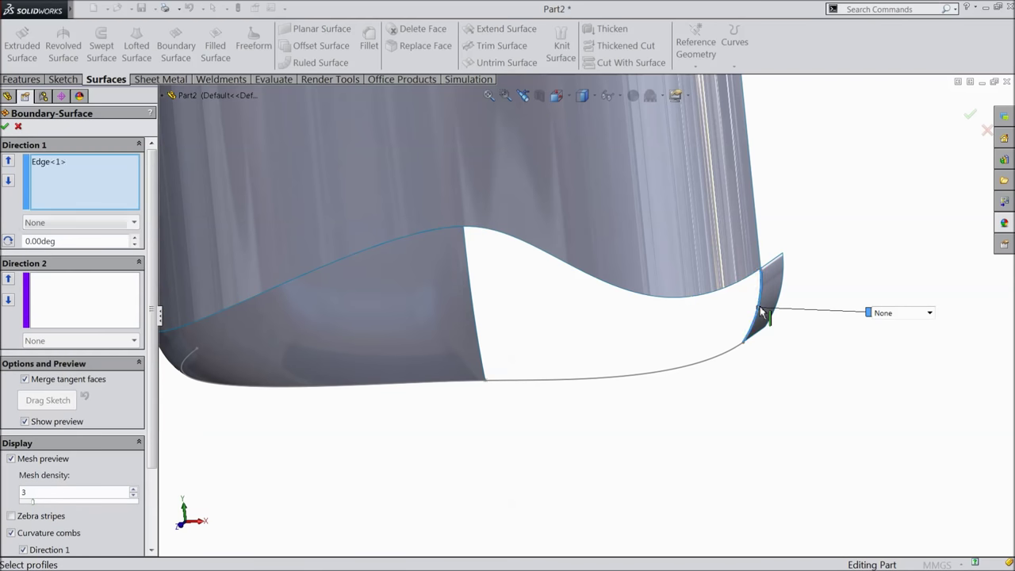
left_click(476, 317)
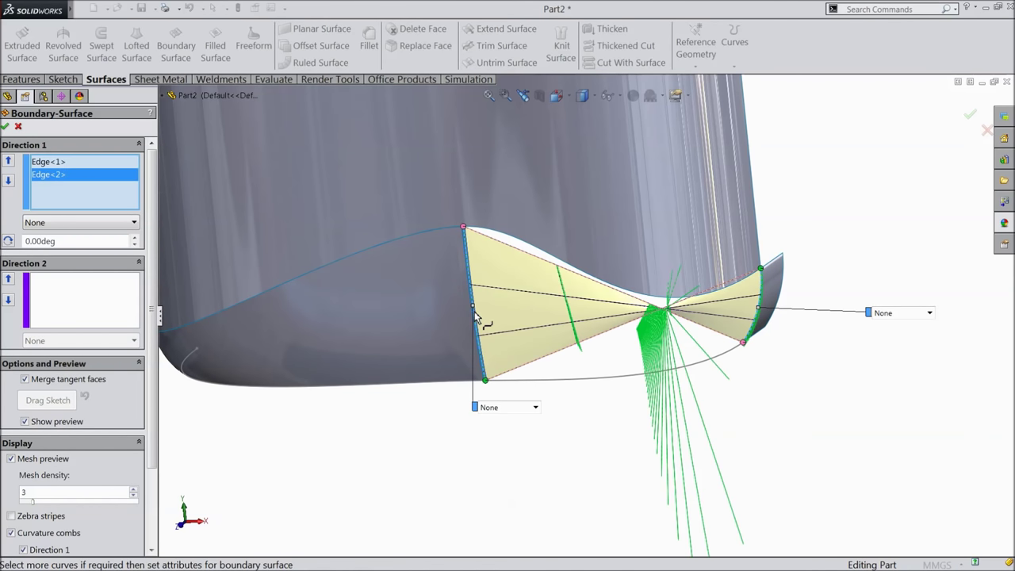
- Apply Tangency To Face to both reselected Direction 1 edges of the second boundary surface
left_click(56, 222)
left_click(55, 253)
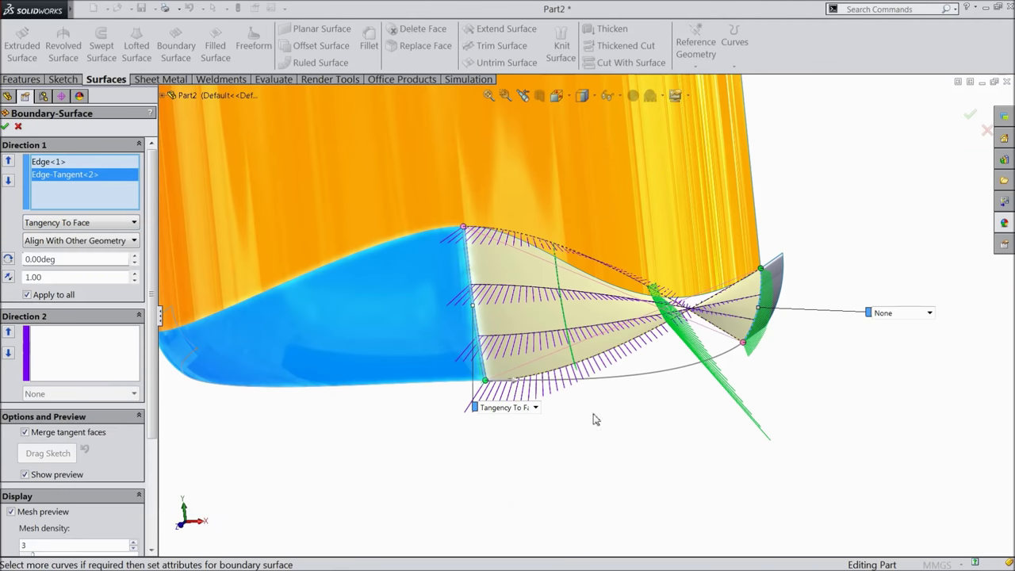
left_click(929, 313)
left_click(903, 365)
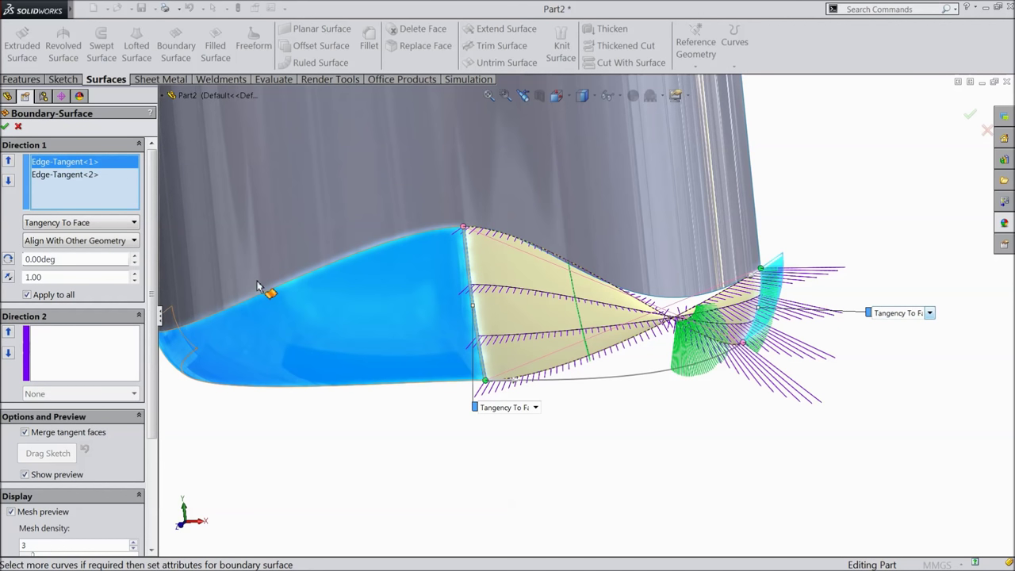
- Add the Sketch5 spline and the side surface's wavy lower edge as Direction 2 curves
left_click(91, 351)
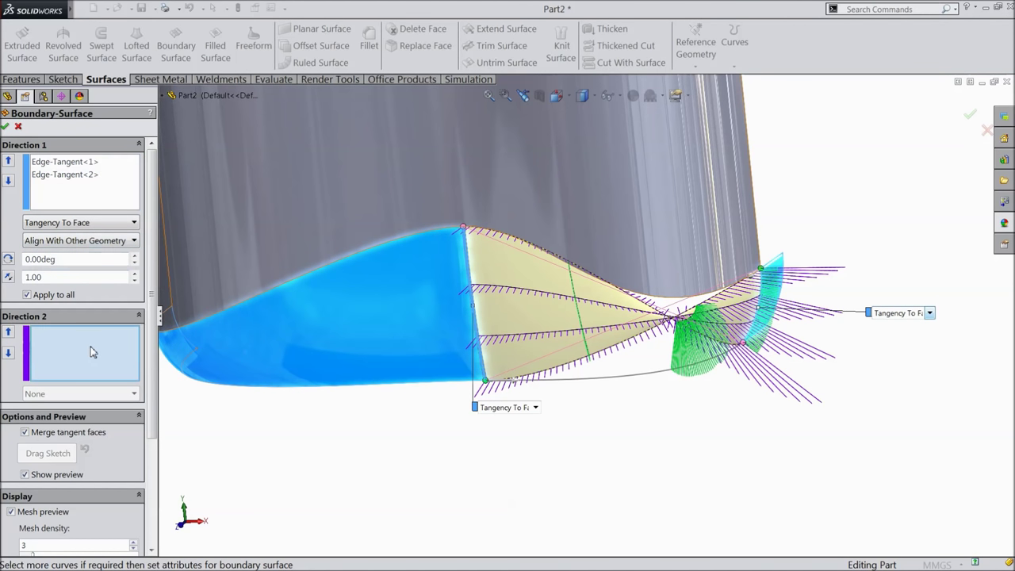
left_click(627, 382)
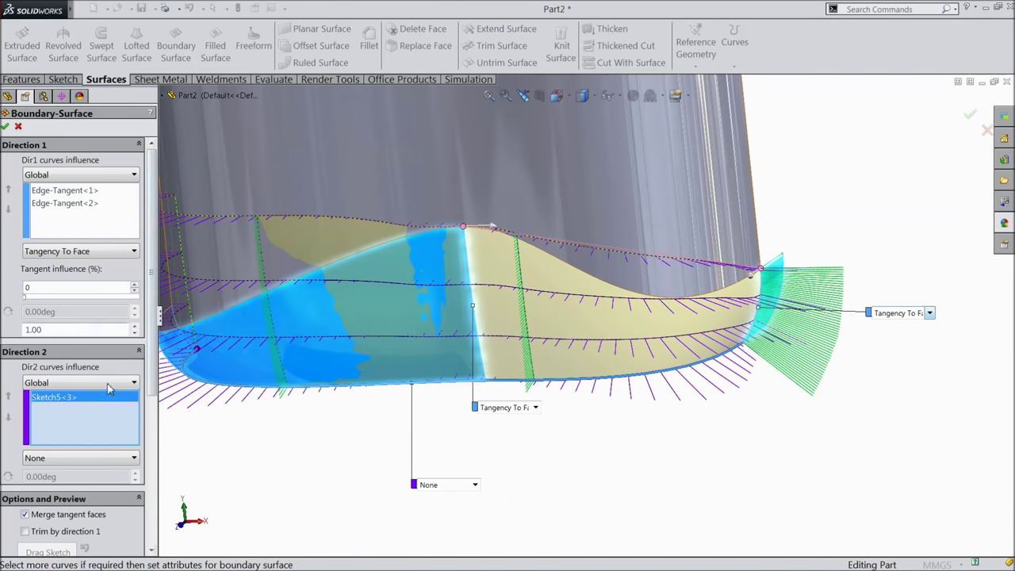
left_click(609, 291)
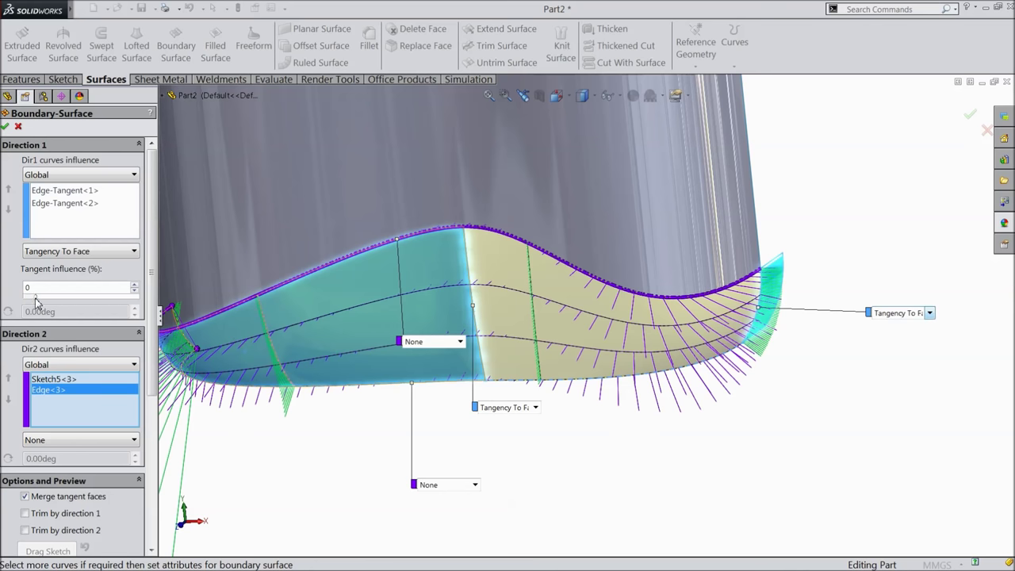
- Finish the second boundary surface with a Direction 1 tangent influence of 10%, trimmed by both Direction 1 and Direction 2
type("10")
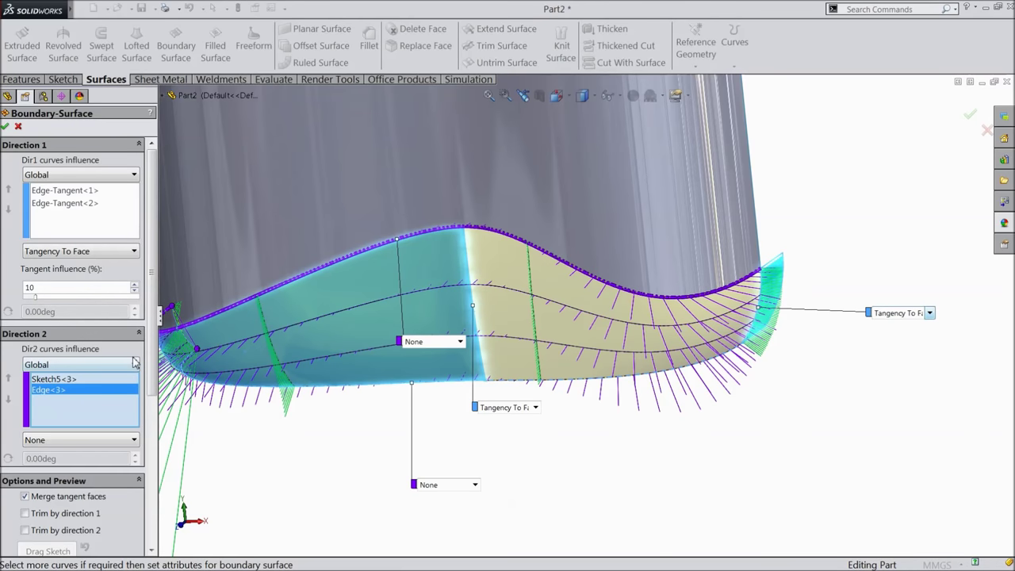
scroll(147, 327, "down", 3)
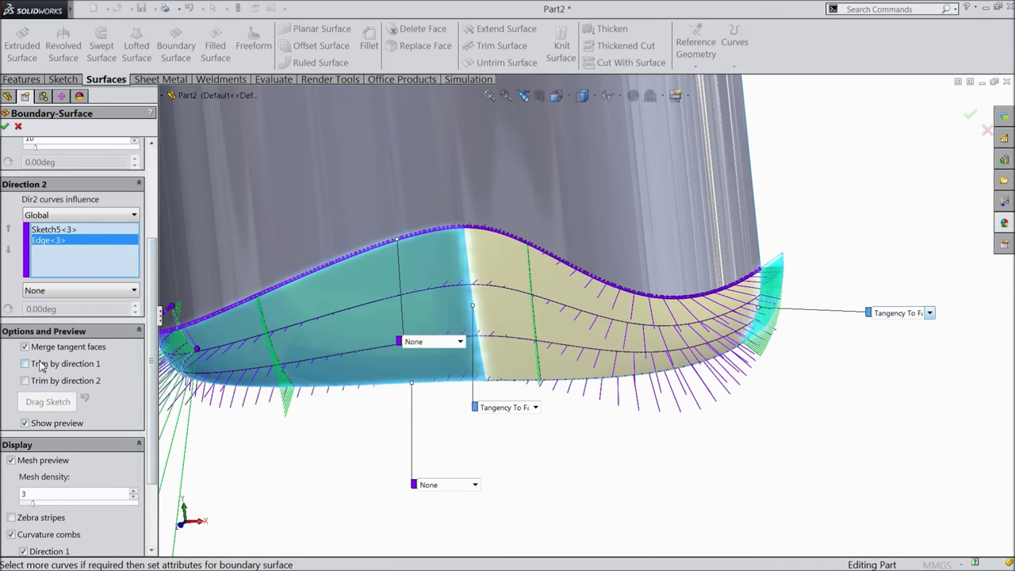
left_click(24, 363)
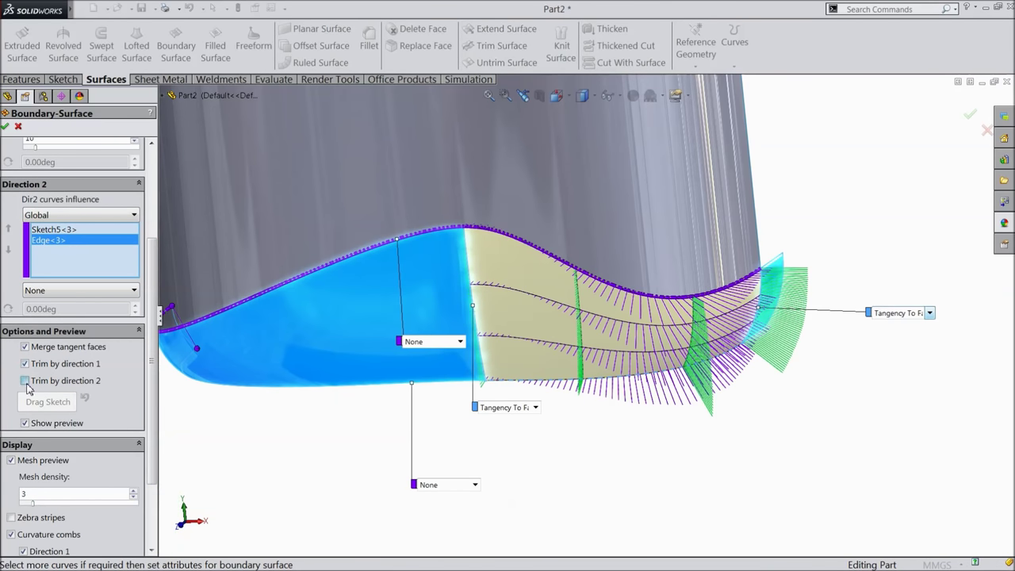
left_click(25, 383)
scroll(418, 443, "up", 3)
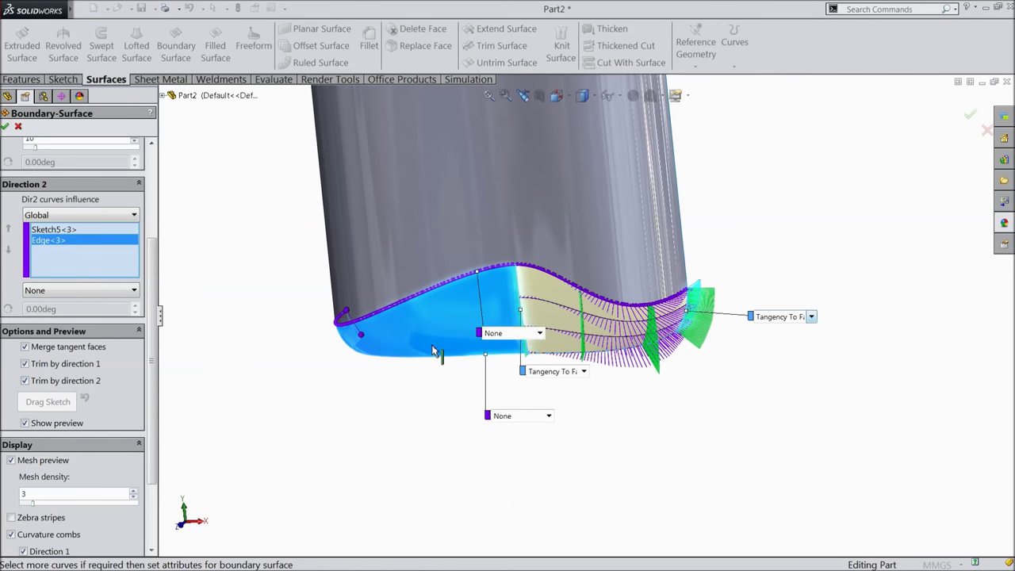
middle_click_drag(517, 333, 675, 403)
scroll(675, 402, "down", 1)
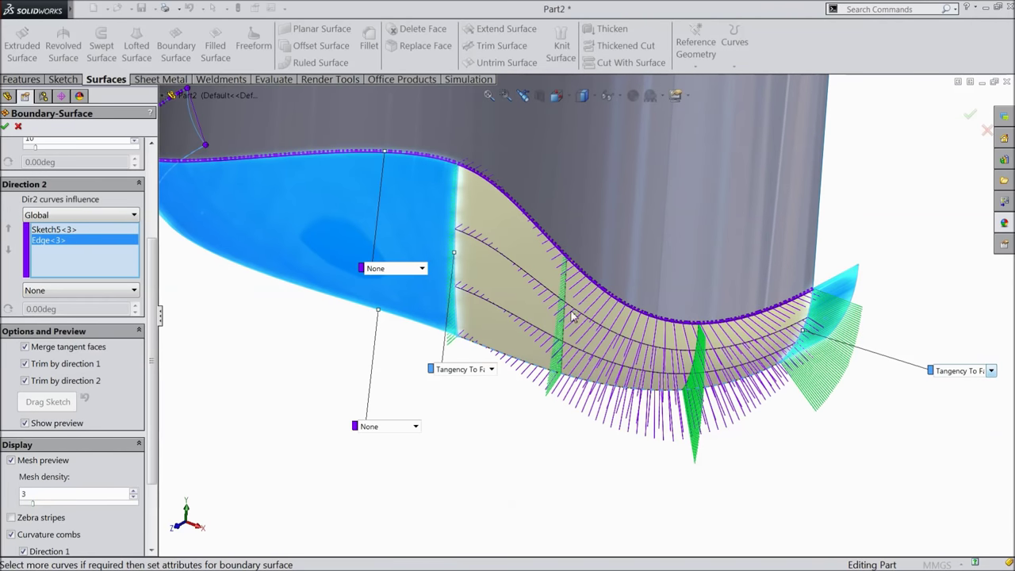
scroll(25, 392, "down", 3)
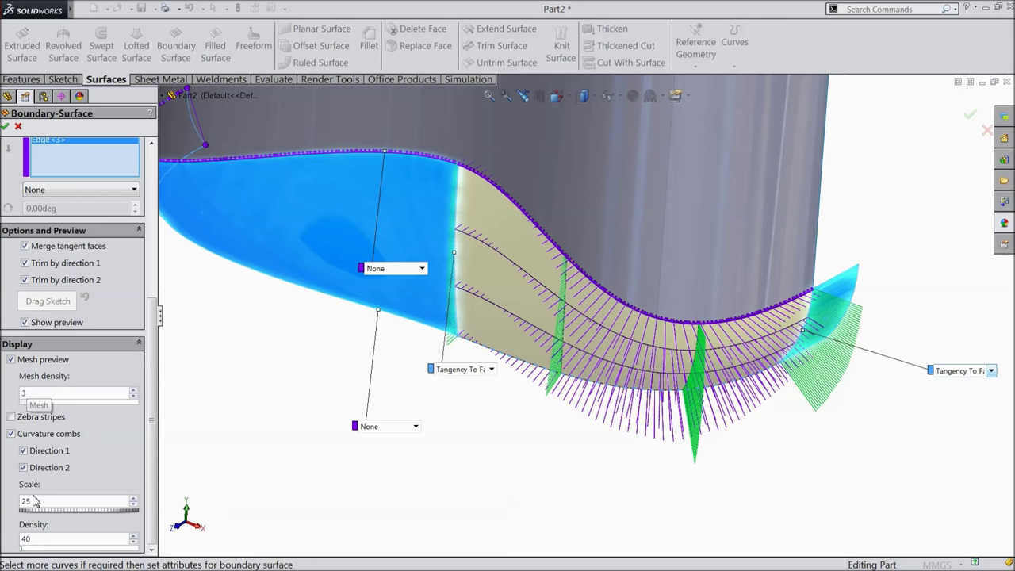
left_click(6, 127)
middle_click_drag(439, 383, 442, 403)
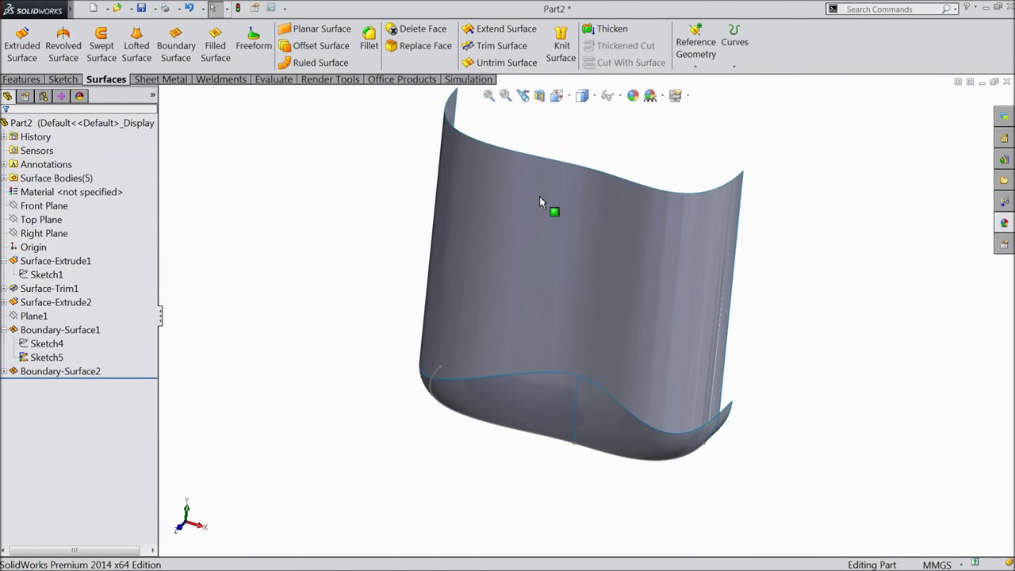
- Hide the tall side surface, Surface-Extrude1, and collapse the expanded features in the feature tree
left_click(563, 291)
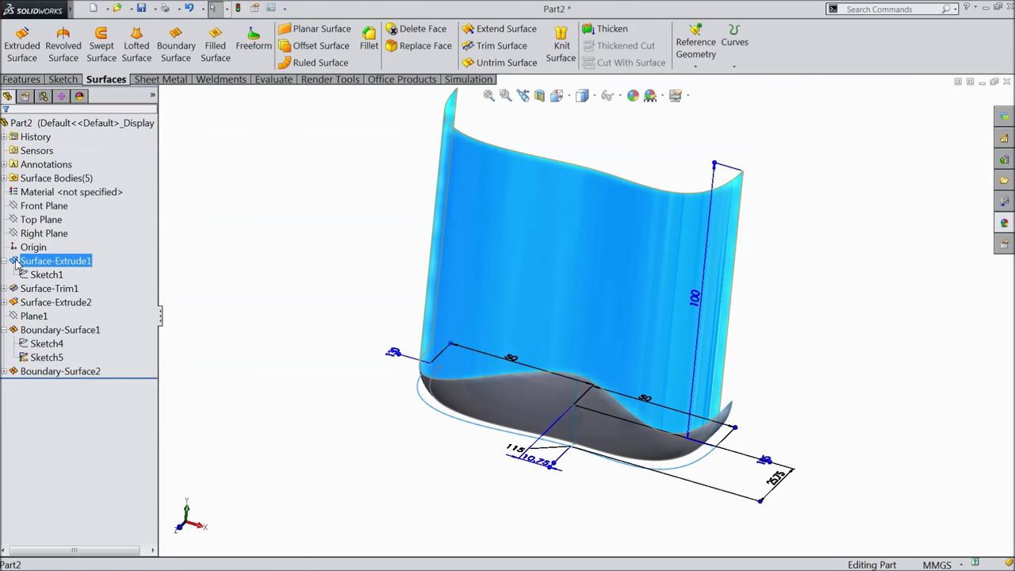
left_click(4, 261)
left_click(4, 316)
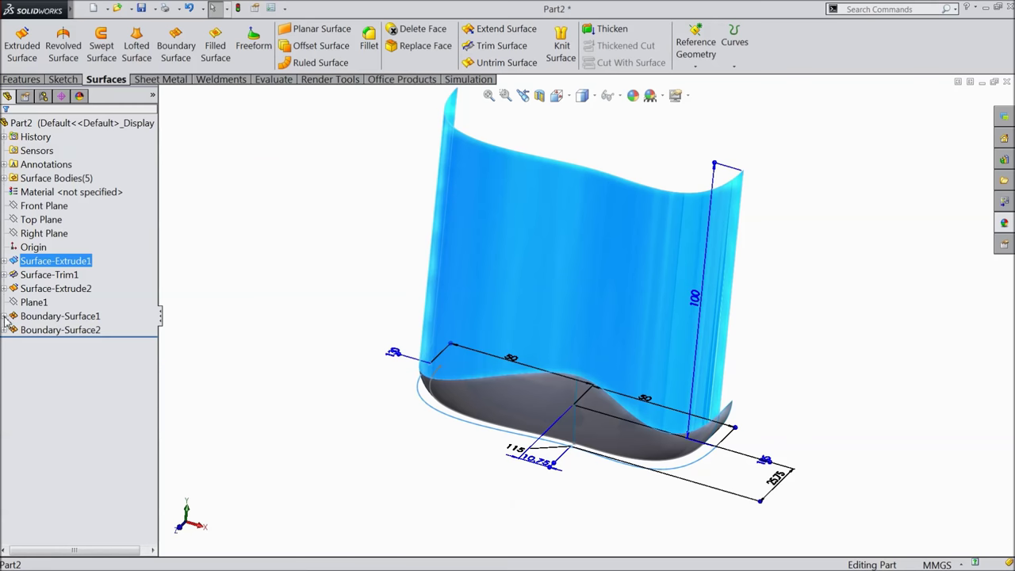
left_click(26, 263)
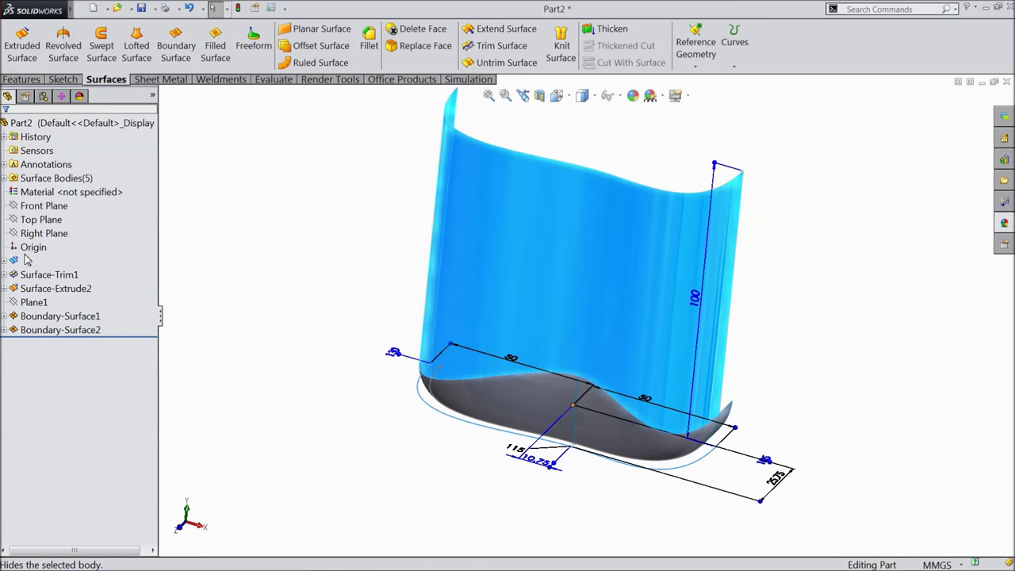
left_click(20, 247)
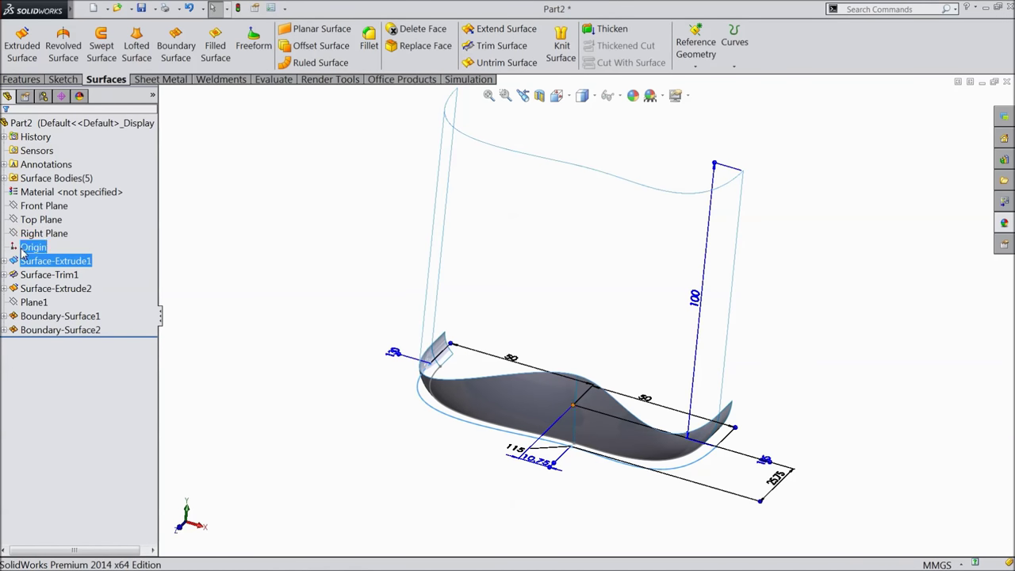
left_click(268, 274)
- Start a new sketch on Plane1 and view it normal to the plane
mouse_move(294, 331)
middle_mouse_down()
mouse_move(338, 336)
mouse_move(296, 344)
mouse_move(306, 349)
mouse_move(294, 420)
mouse_move(301, 333)
middle_mouse_up()
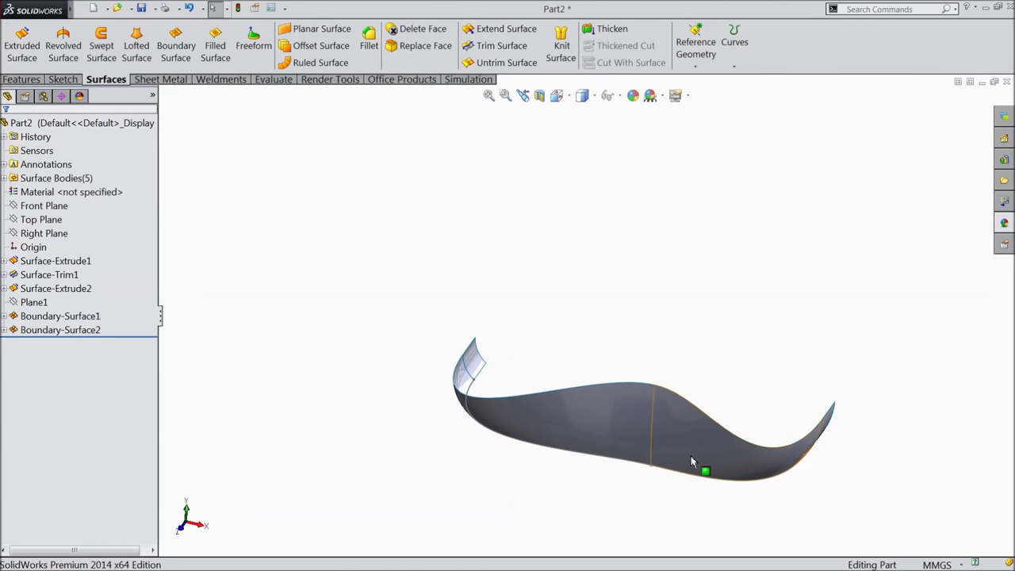
key("f")
mouse_move(747, 447)
middle_mouse_down()
mouse_move(708, 415)
mouse_move(732, 428)
mouse_move(670, 315)
middle_mouse_up()
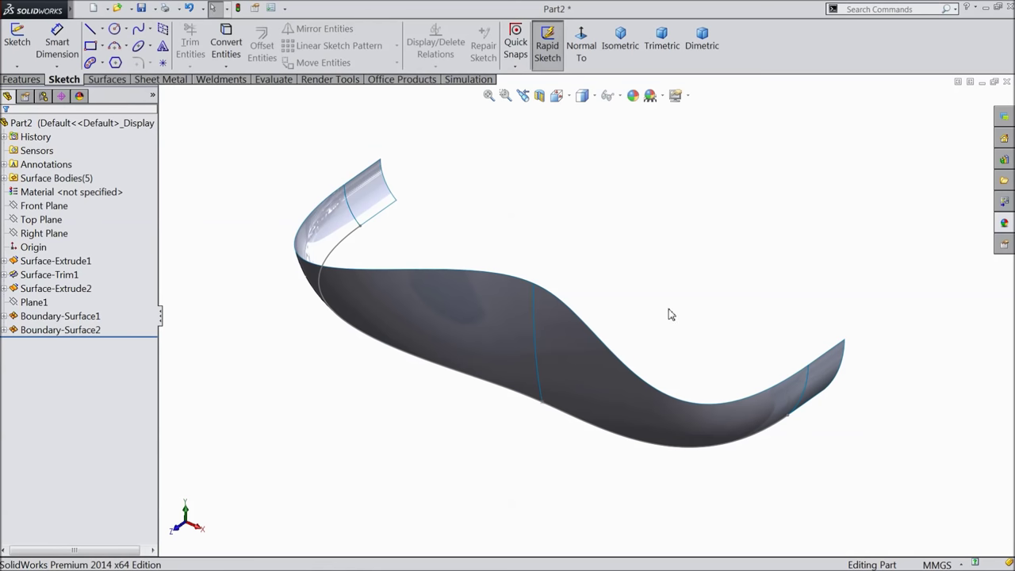
left_click(33, 302)
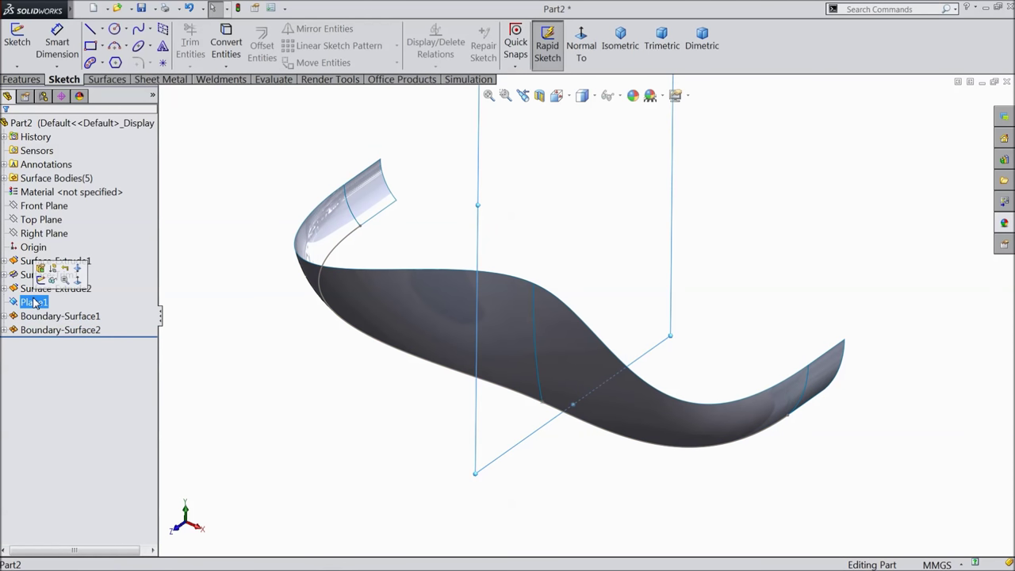
left_click(32, 288, "ctrl")
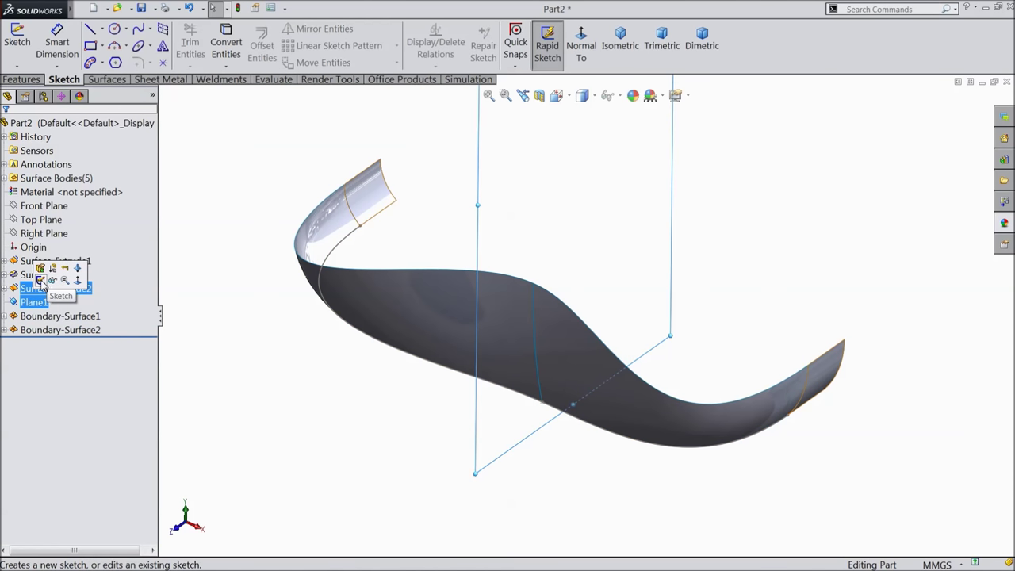
left_click(41, 281)
left_click(581, 52)
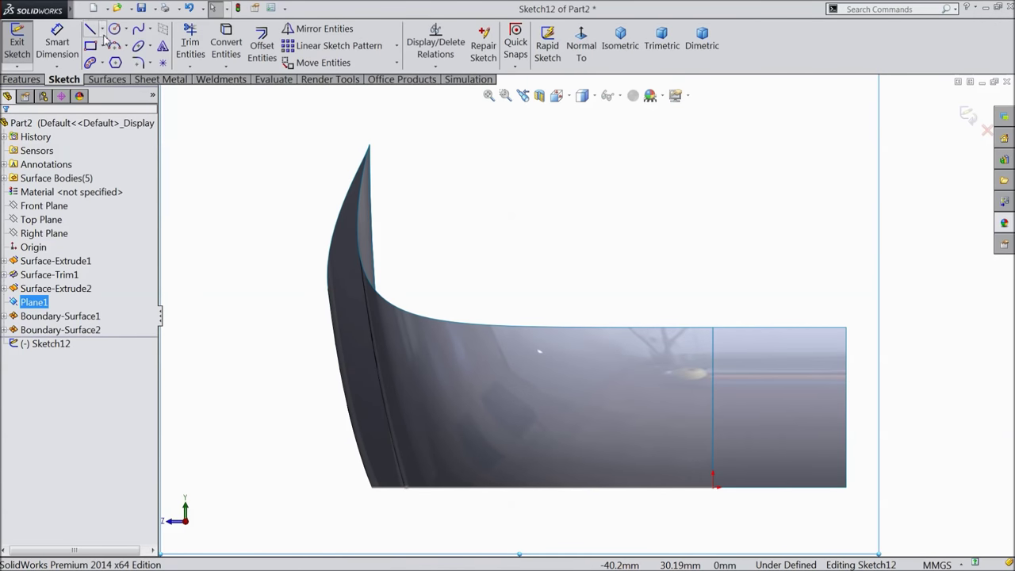
- Convert the shared edge between the two boundary surfaces into a sketch curve
middle_click_drag(272, 163, 422, 237)
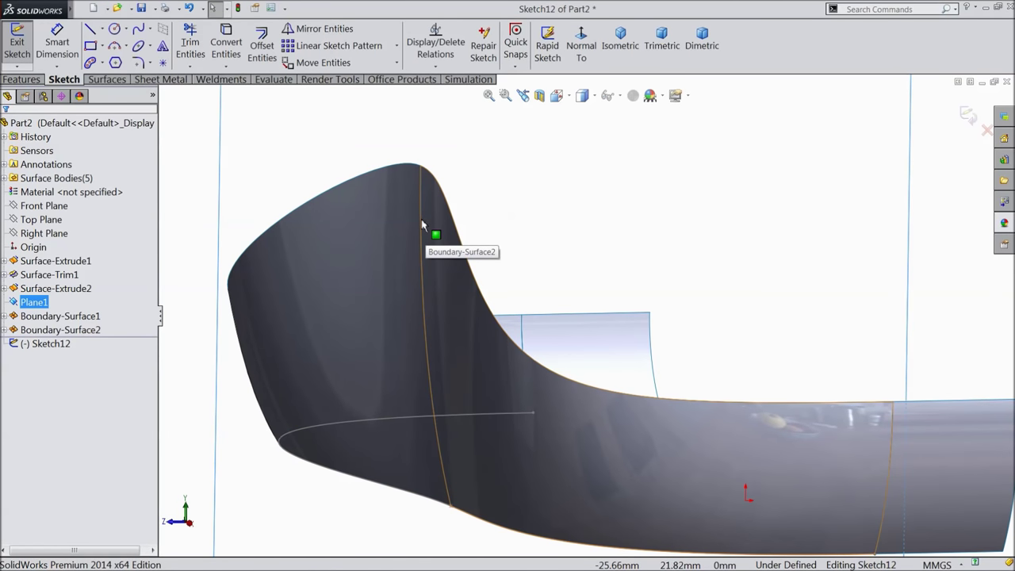
left_click(423, 225)
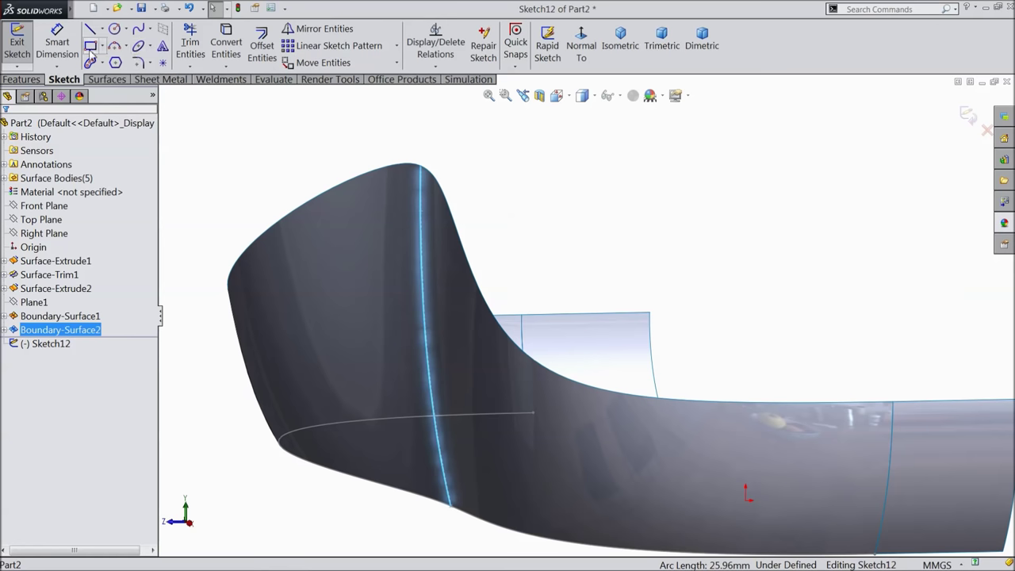
left_click(226, 43)
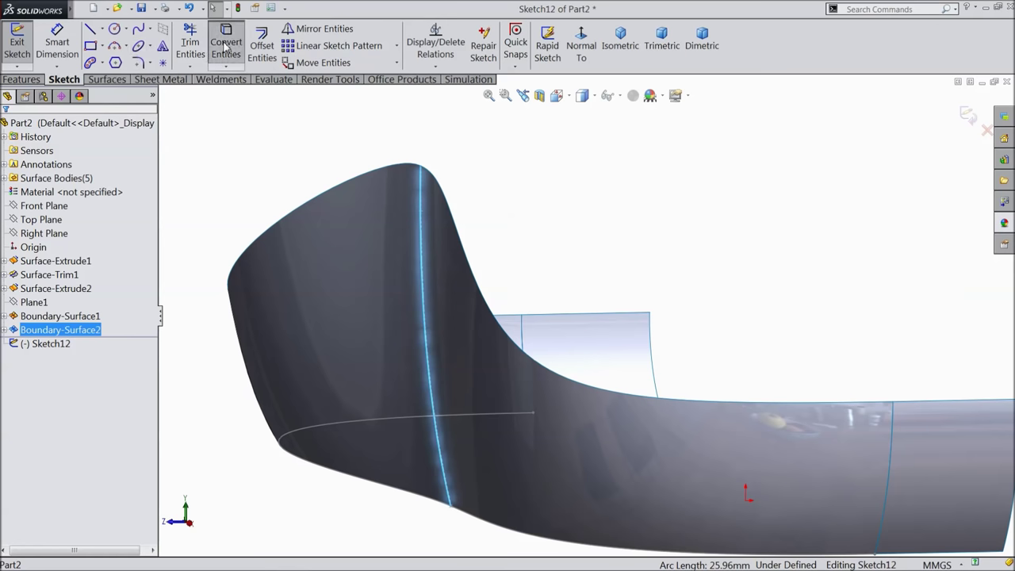
left_click(423, 279)
left_click(468, 242)
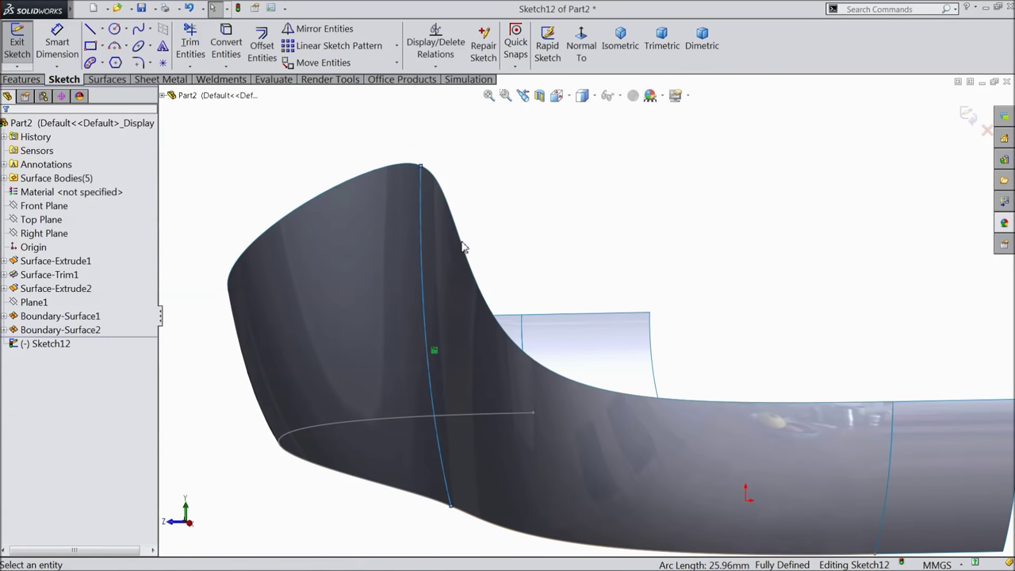
- Sketch a two-point spline about 27 mm long from the converted edge's upper end to a point directly above the origin
left_click(581, 38)
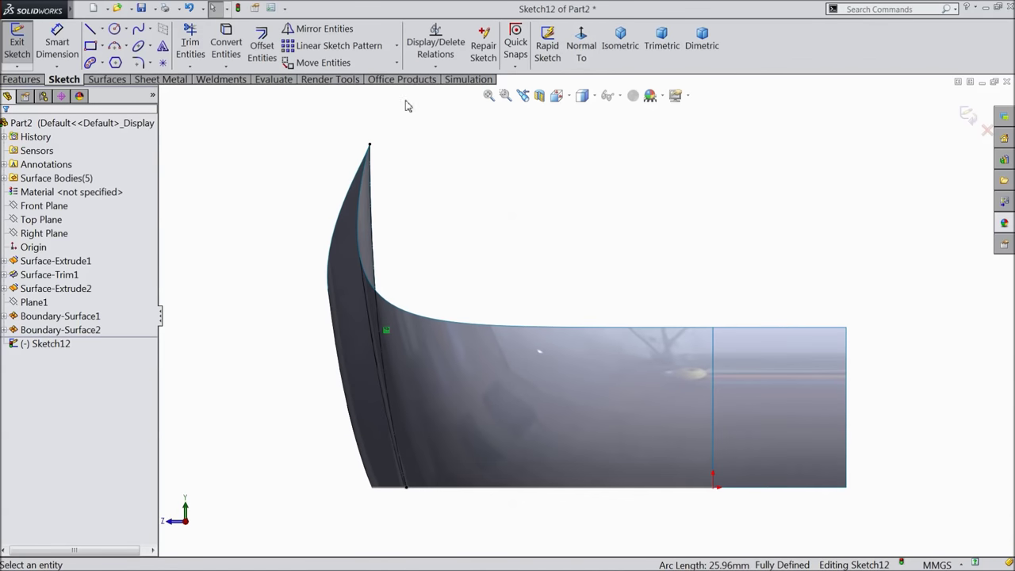
left_click(135, 30)
scroll(618, 270, "up", 2)
left_click(436, 197)
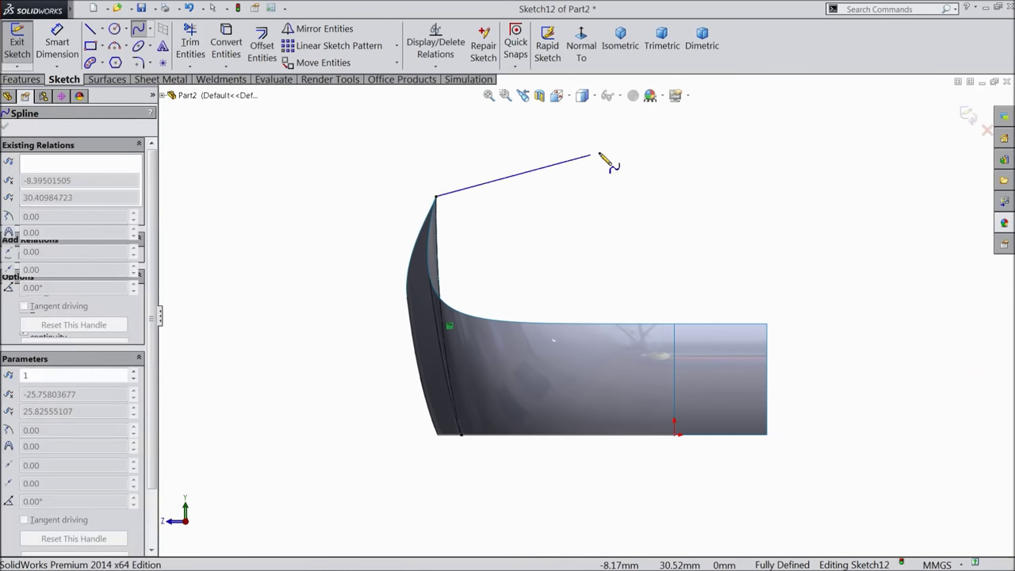
left_click(674, 129)
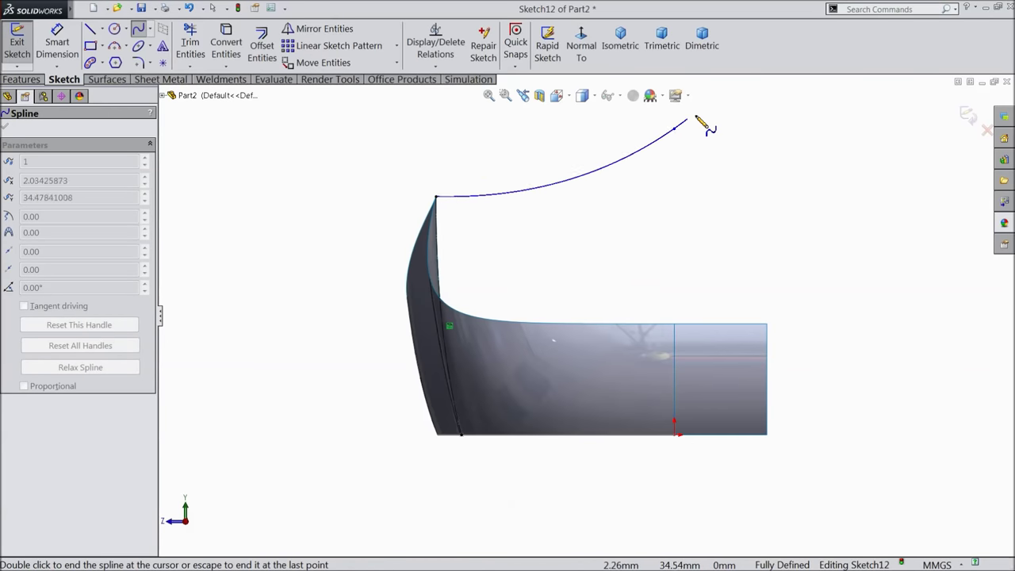
right_click(698, 116)
left_click(751, 129)
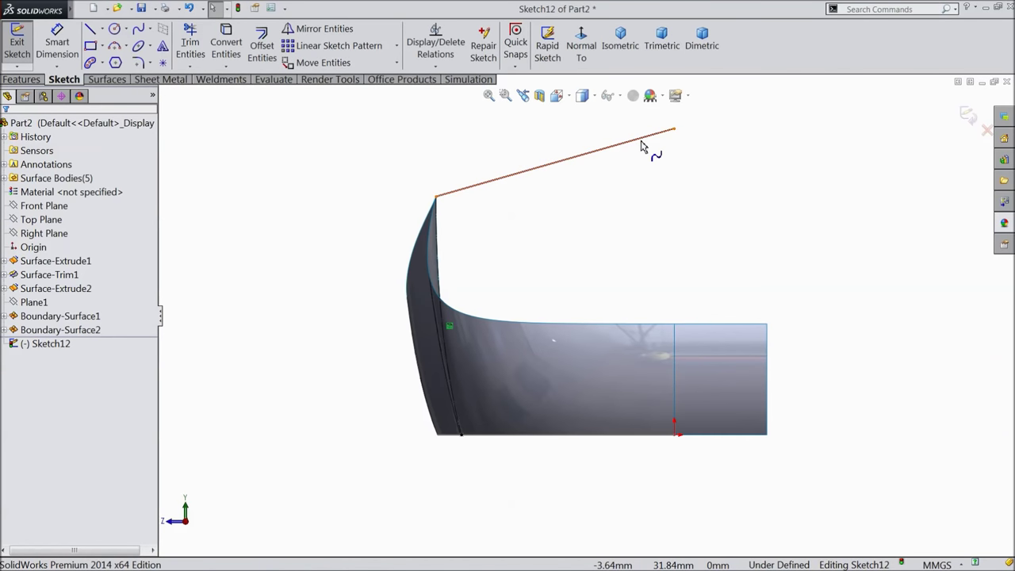
- Activate the tangency handle at the spline's end above the origin and make it horizontal
left_click(646, 148)
scroll(574, 222, "up", 3)
left_click_drag(563, 210, 561, 186)
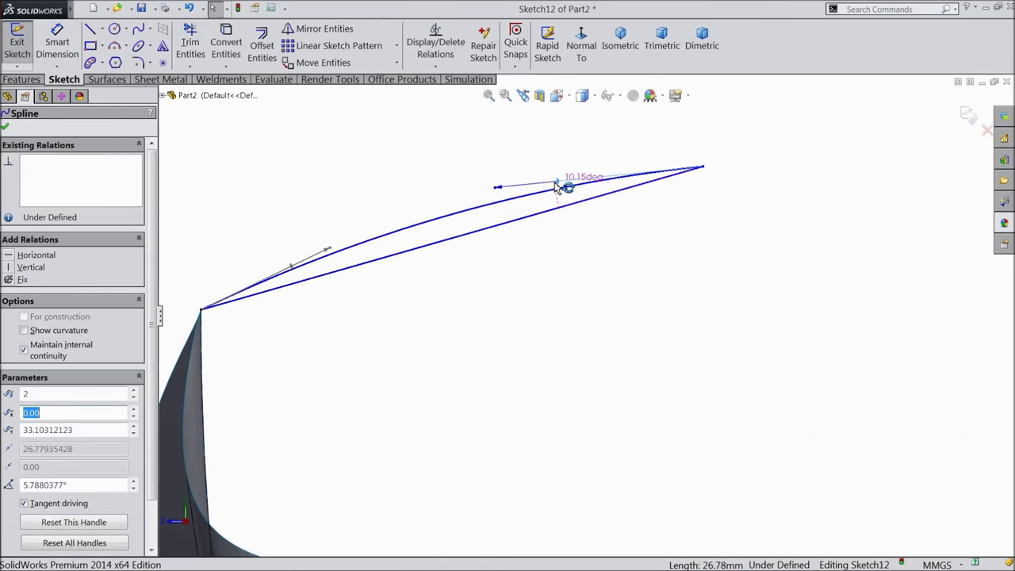
left_click(28, 255)
scroll(337, 258, "down", 2)
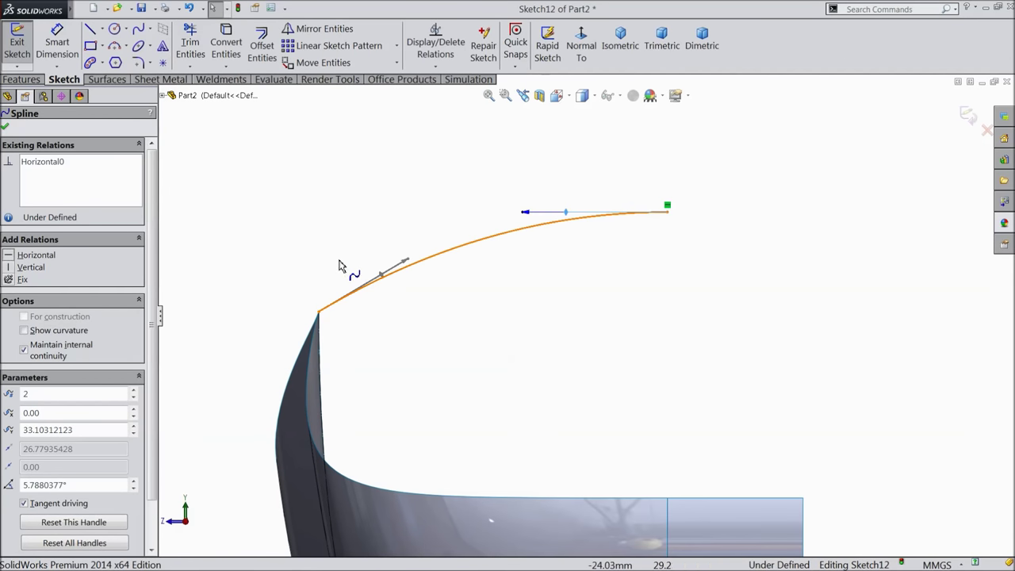
- Activate the tangency handle at the spline's lower end on the converted edge and make it vertical
scroll(406, 287, "up", 2)
left_click(406, 279)
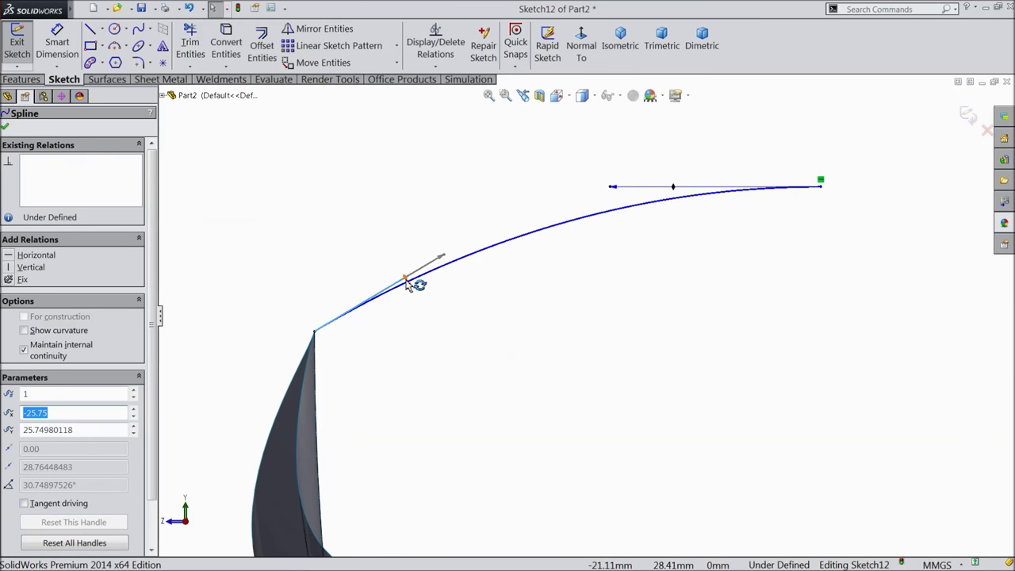
left_click(23, 269)
scroll(511, 313, "up", 3)
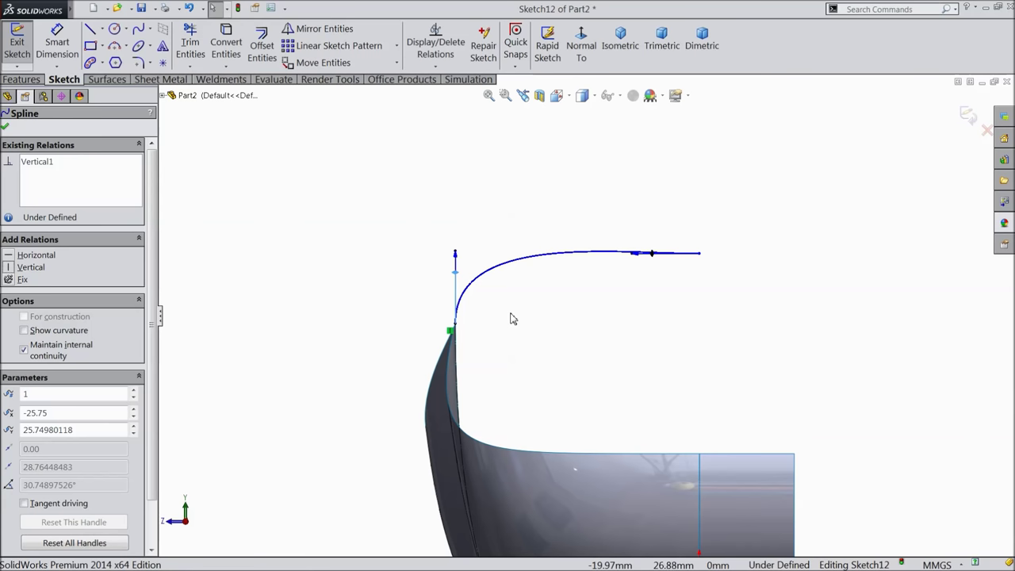
- Dimension the spline's vertical tangency handle at the lower end to 12 mm
left_click(58, 46)
scroll(666, 268, "down", 3)
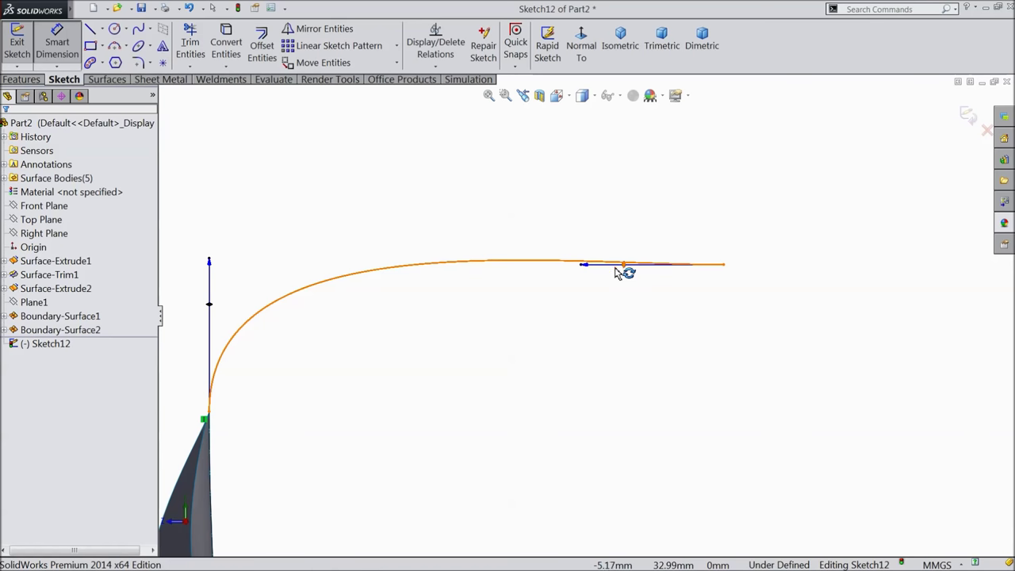
left_click(210, 308)
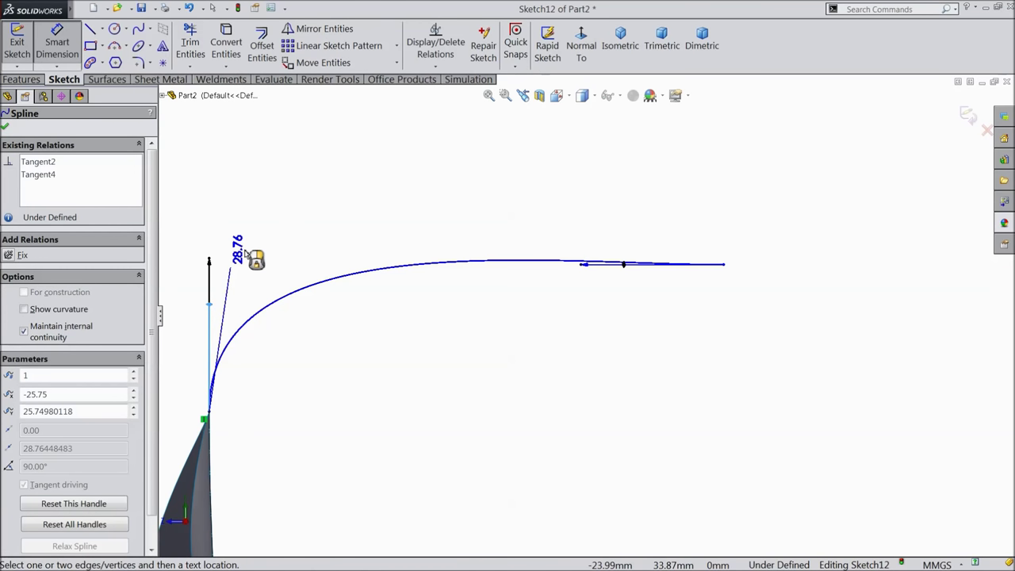
left_click(254, 264)
type("12")
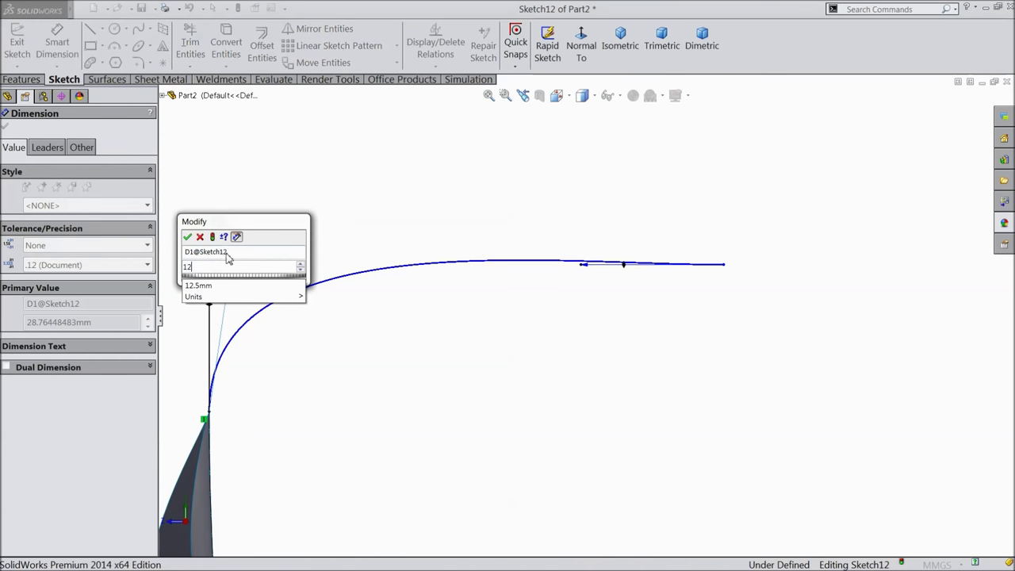
left_click(188, 236)
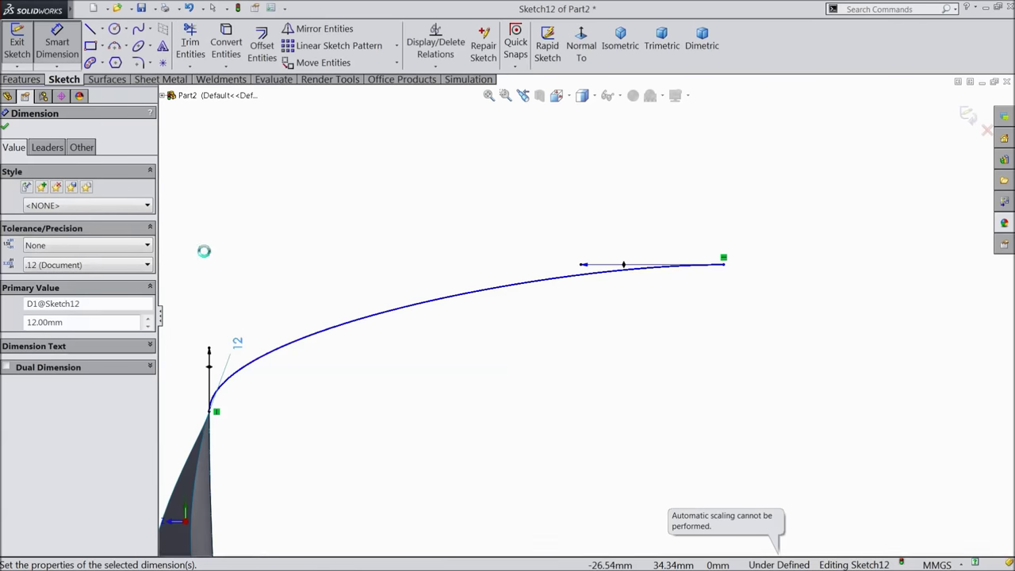
- Dimension the spline's horizontal tangency handle at the upper end to 40 mm
left_click(633, 265)
left_click(570, 233)
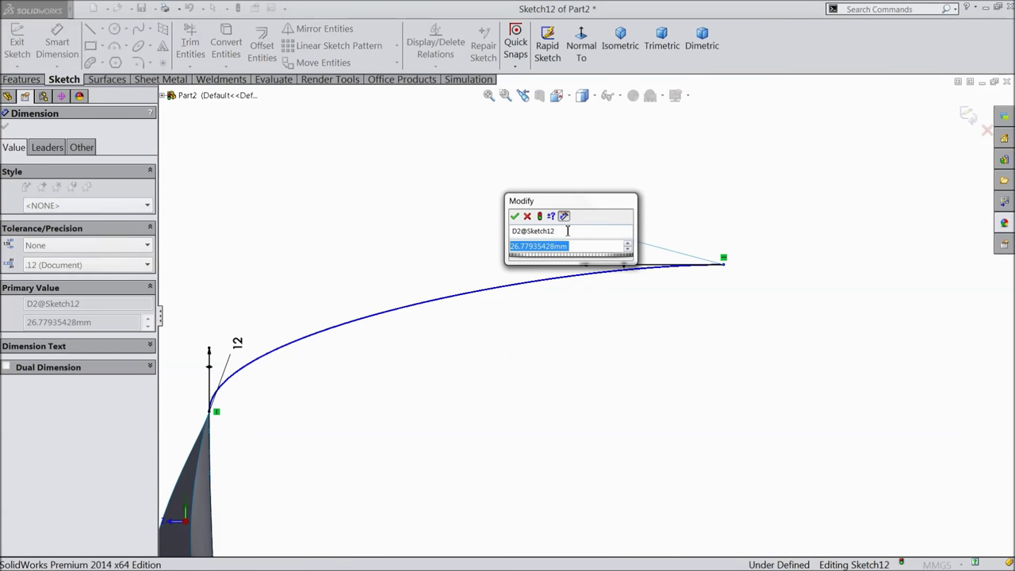
type("40")
left_click(516, 218)
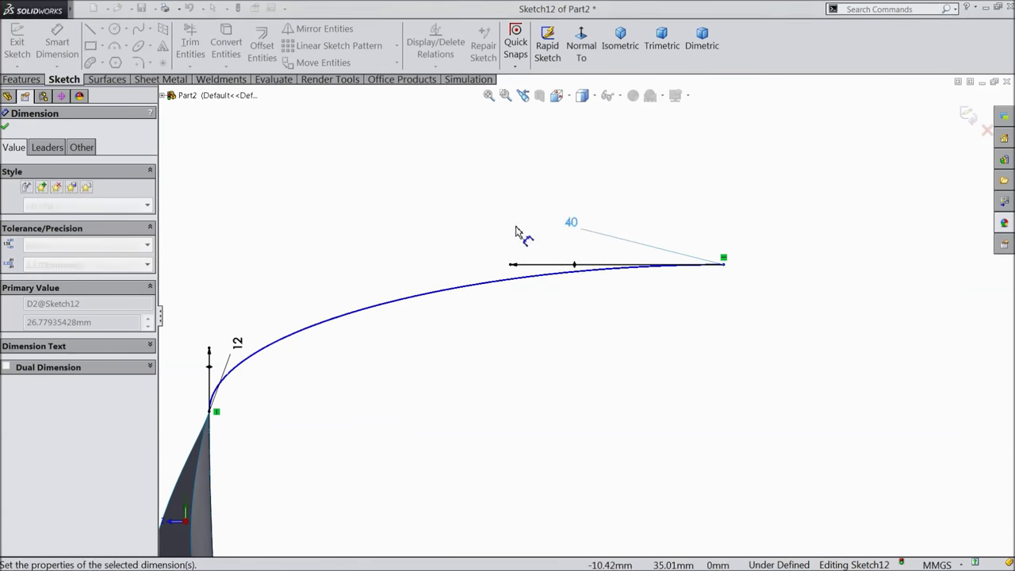
- Add a tangent relation between the spline and the curve converted from the shared boundary surface edge
scroll(537, 254, "up", 4)
scroll(669, 456, "down", 2)
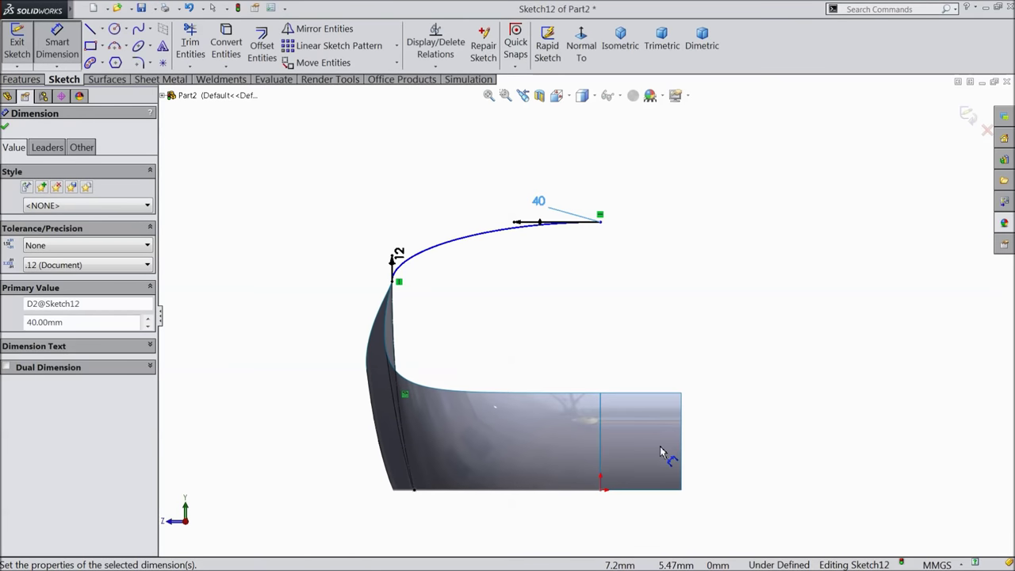
mouse_move(238, 216)
middle_mouse_down()
mouse_move(249, 211)
mouse_move(256, 227)
middle_mouse_up()
scroll(371, 312, "down", 4)
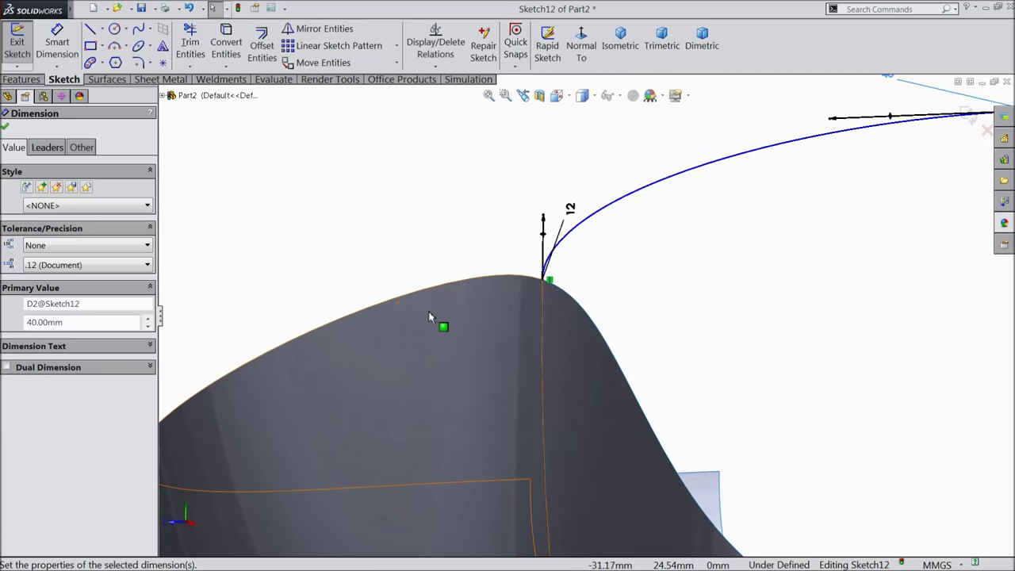
left_click(558, 252)
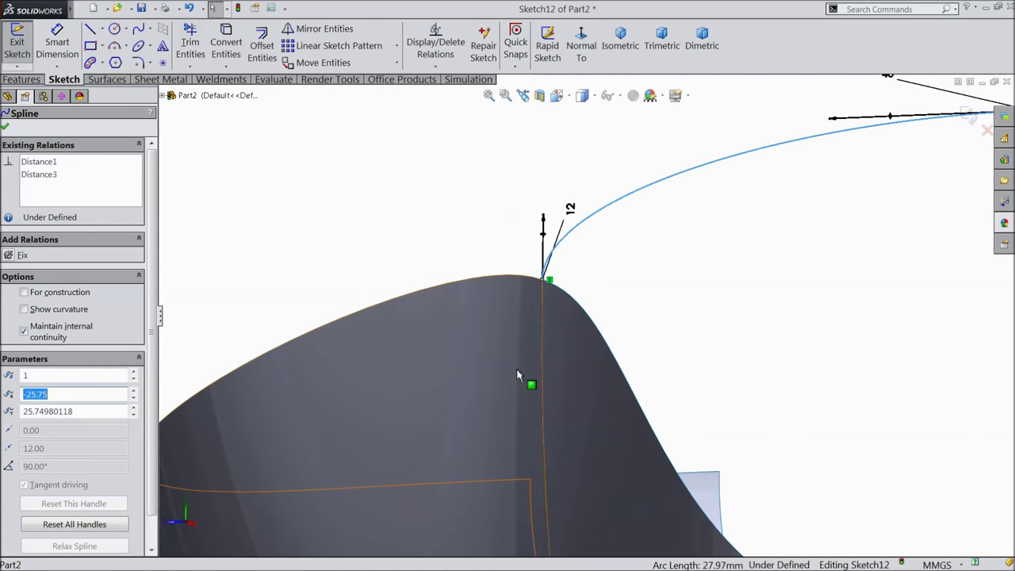
left_click(544, 341, "ctrl")
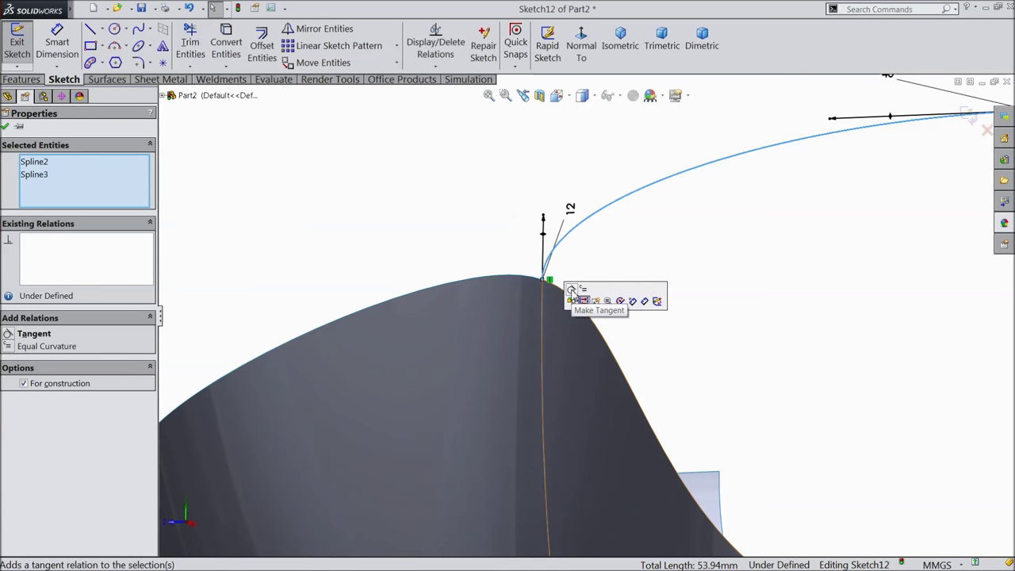
left_click(577, 297)
left_click(6, 126)
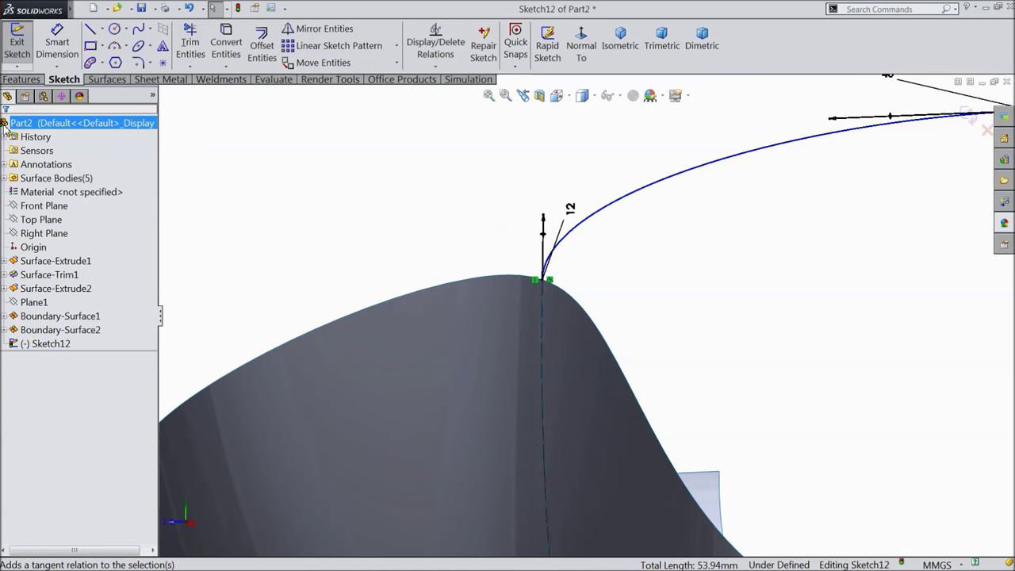
- Viewing normal to the sketch, dimension the vertical distance from the origin to the spline's upper endpoint as 37.25 mm
scroll(471, 308, "up", 5)
scroll(738, 357, "down", 3)
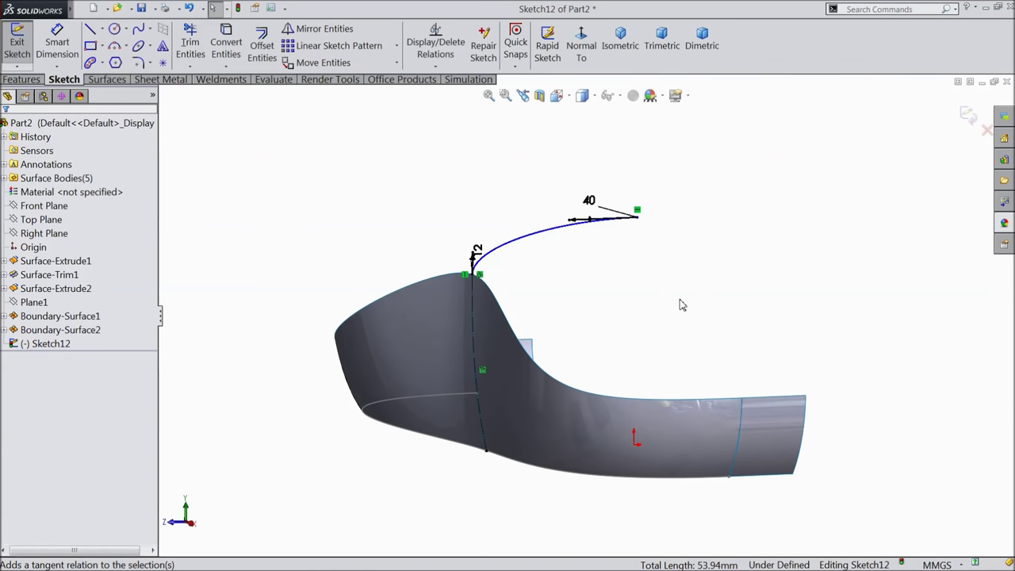
left_click(581, 45)
left_click(57, 45)
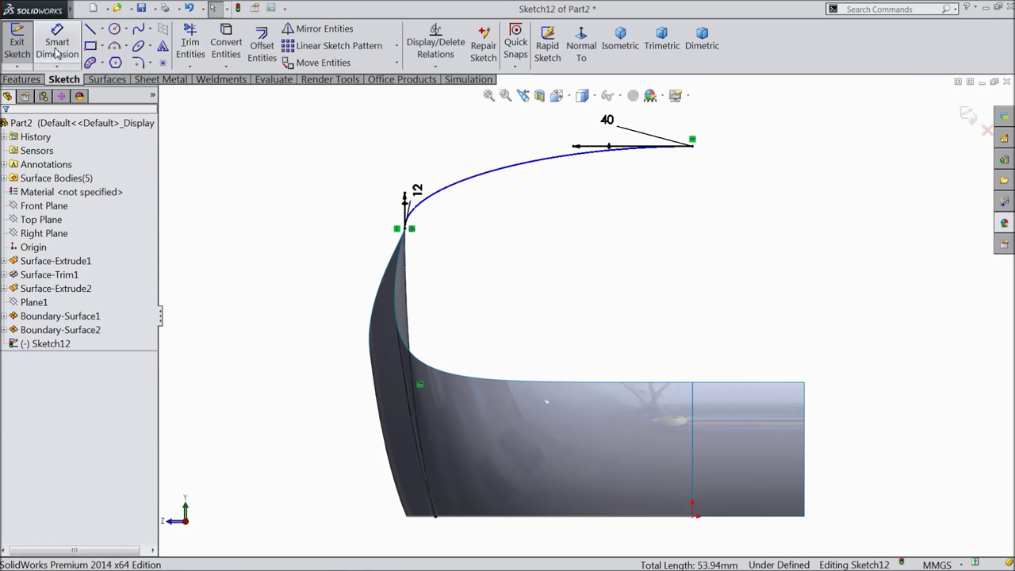
left_click(693, 146)
left_click(693, 514)
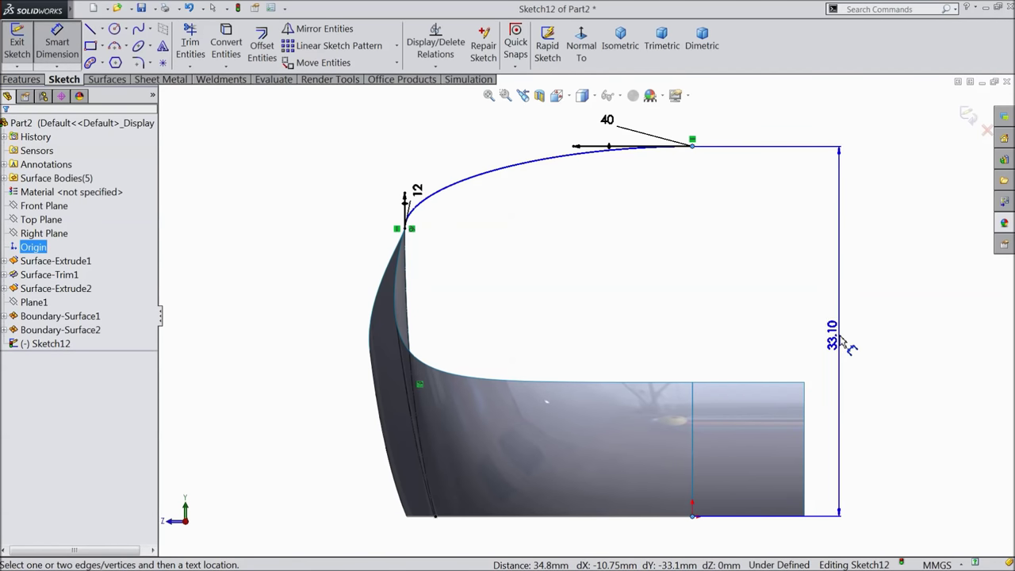
left_click(849, 369)
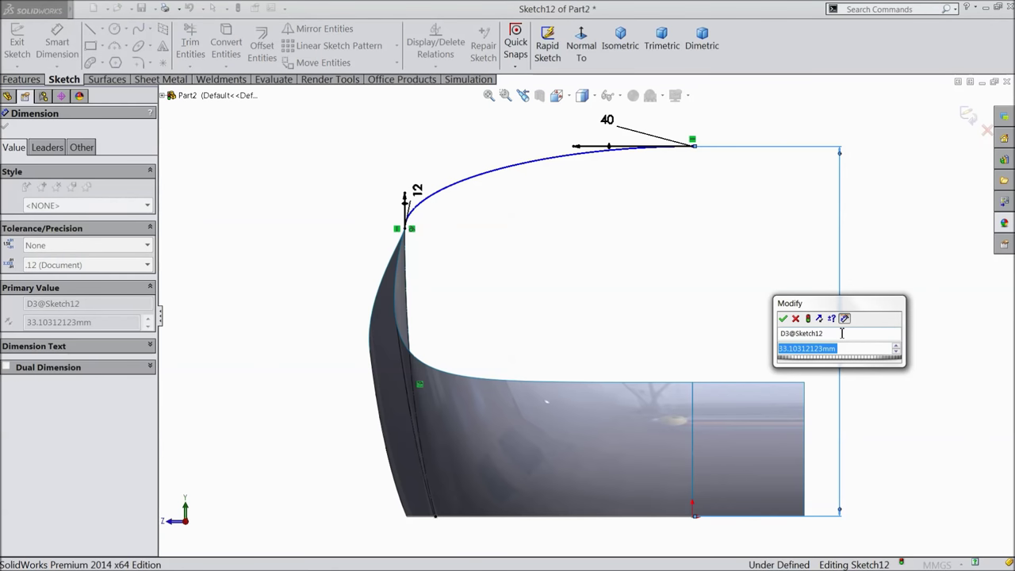
type("37.25")
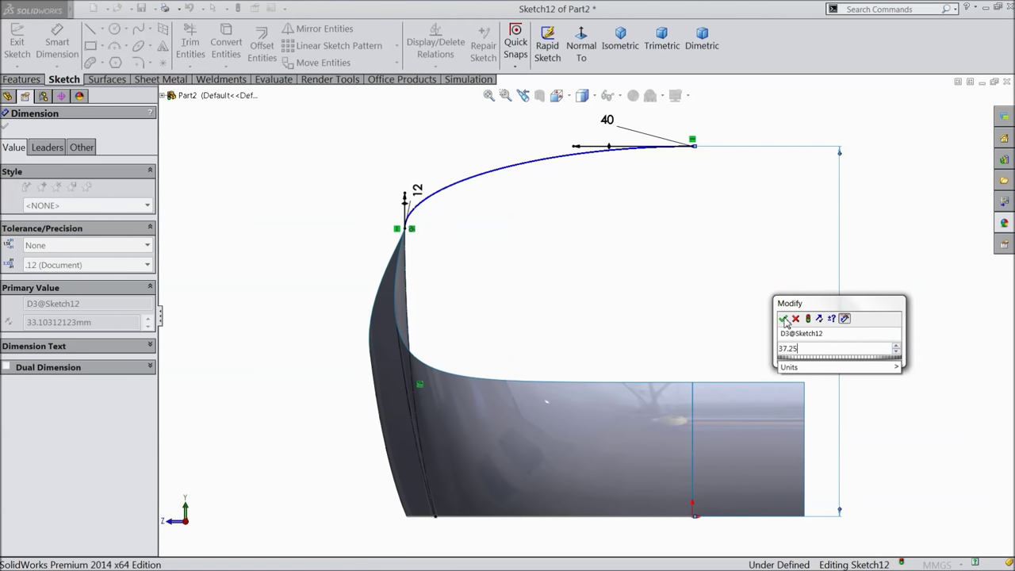
left_click(783, 319)
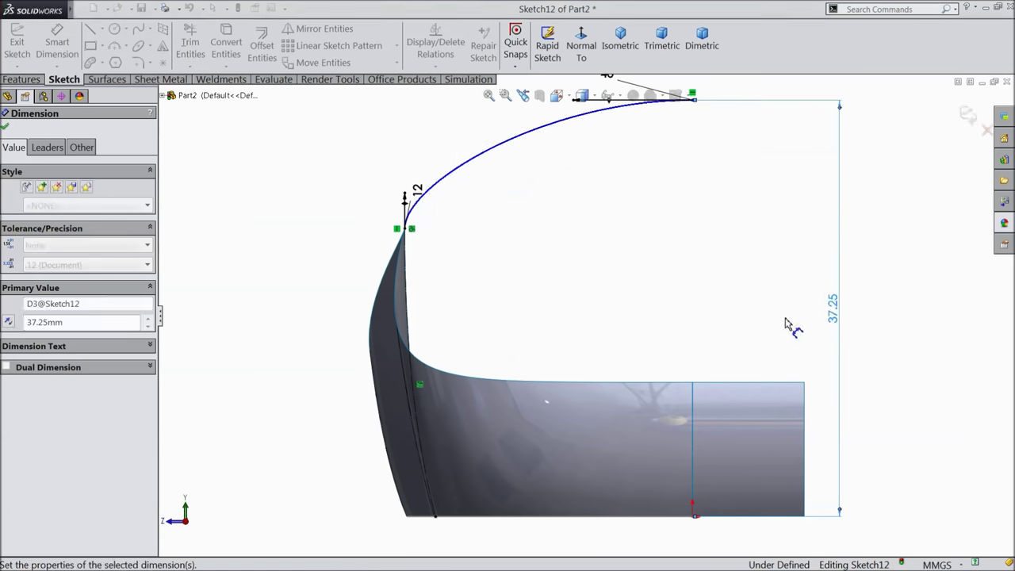
left_click(5, 129)
key("f")
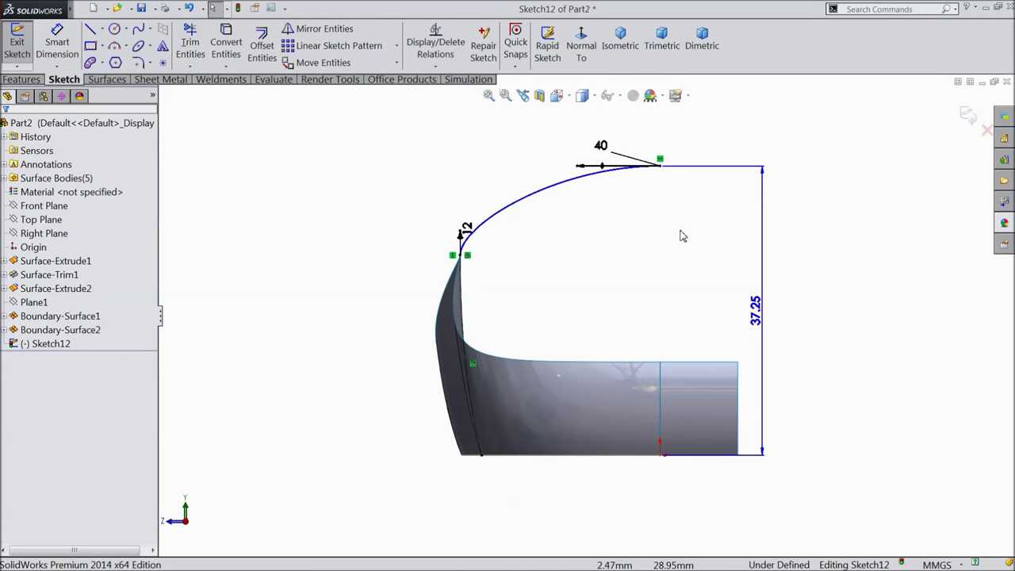
- Add a vertical relation between the origin and the spline's upper endpoint
left_click(661, 455)
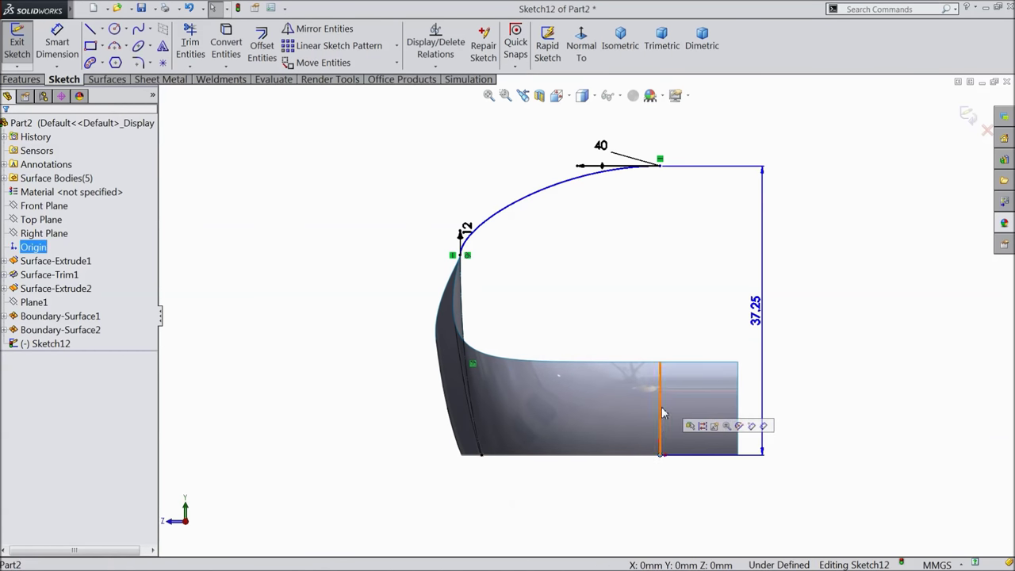
left_click(660, 166, "ctrl")
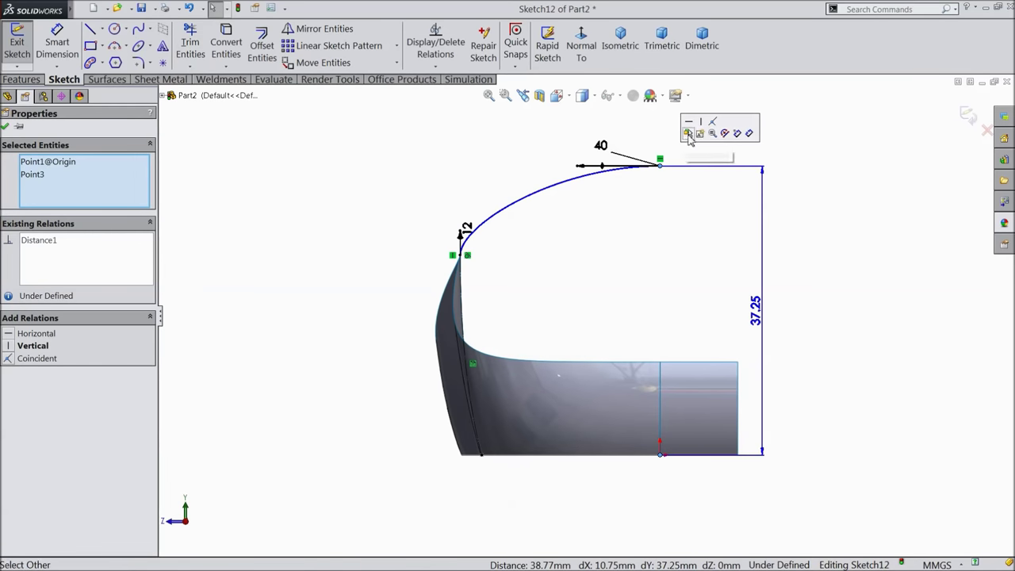
left_click(699, 128)
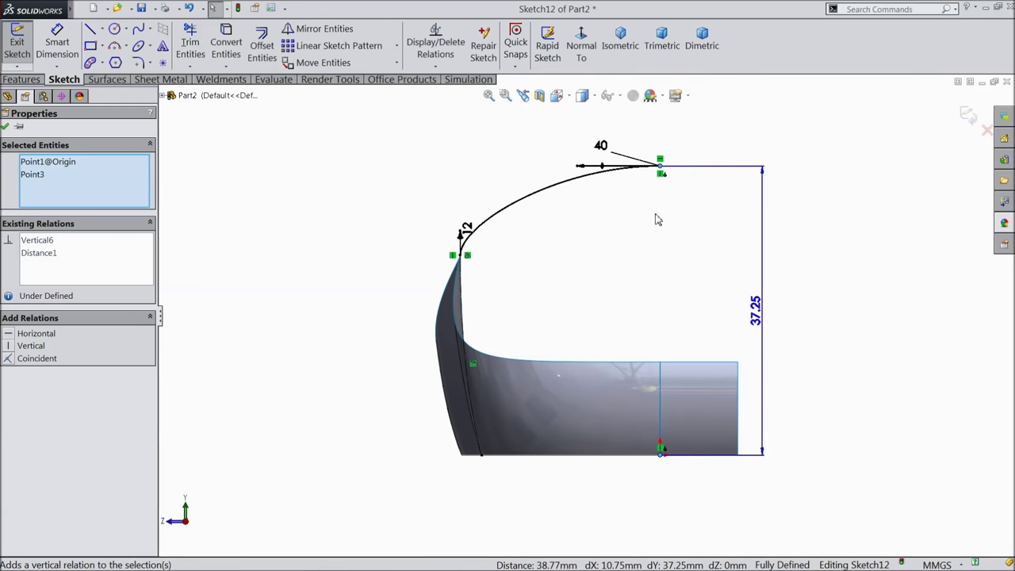
left_click(6, 128)
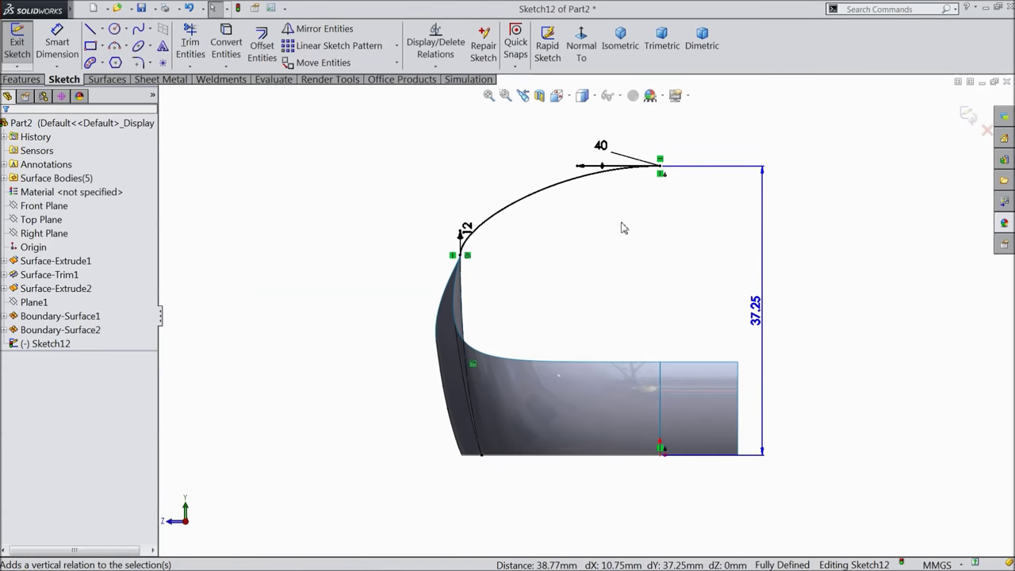
- Exit the sketch and extrude the spline as a surface, blind to 10 mm from the sketch plane
mouse_move(623, 225)
middle_mouse_down()
mouse_move(652, 240)
mouse_move(668, 287)
mouse_move(674, 273)
middle_mouse_up()
left_click(967, 117)
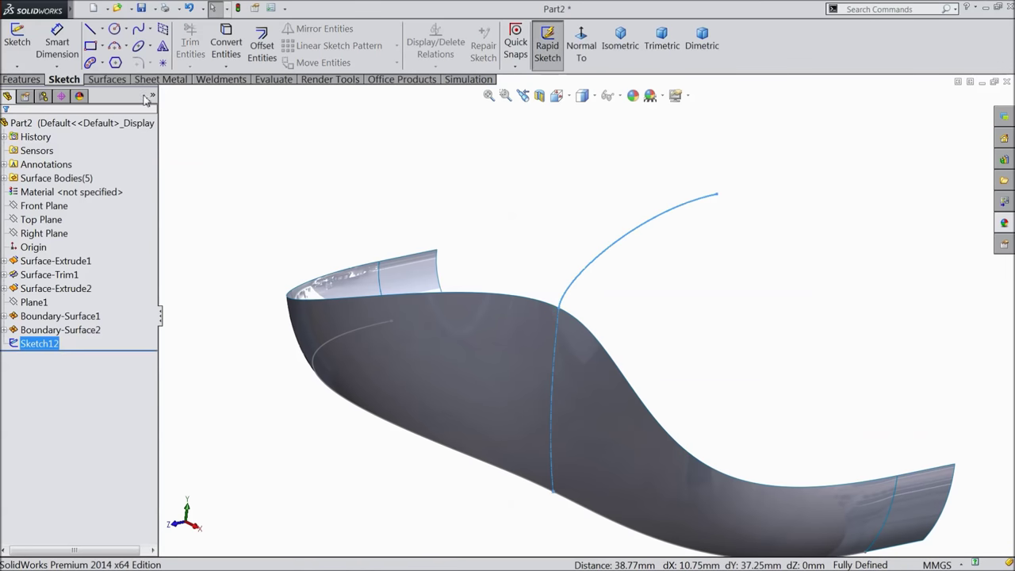
left_click(108, 79)
left_click(22, 44)
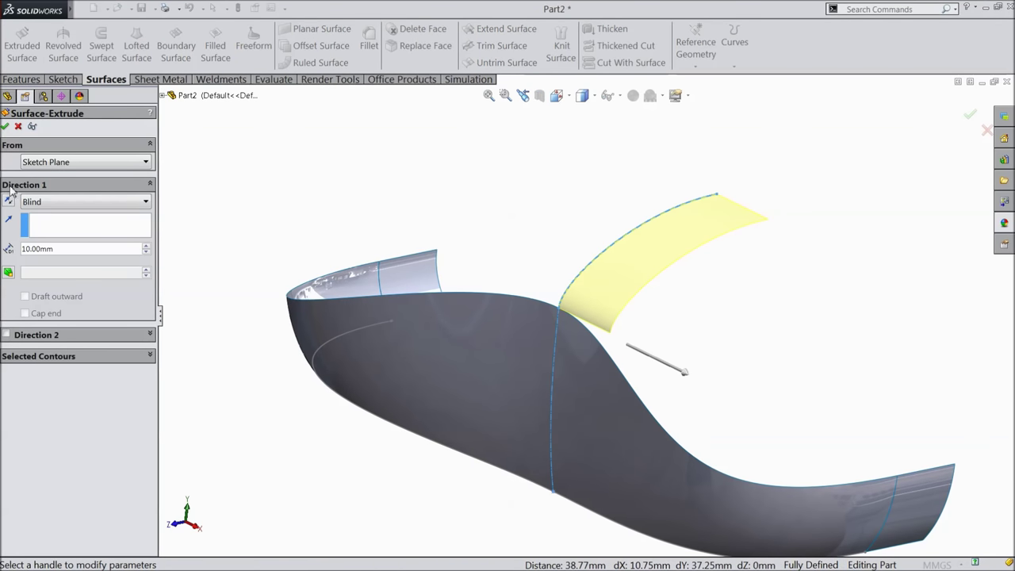
left_click(6, 126)
mouse_move(390, 199)
middle_mouse_down()
mouse_move(399, 197)
mouse_move(392, 206)
middle_mouse_up()
left_click(32, 303)
key("Escape")
key("f")
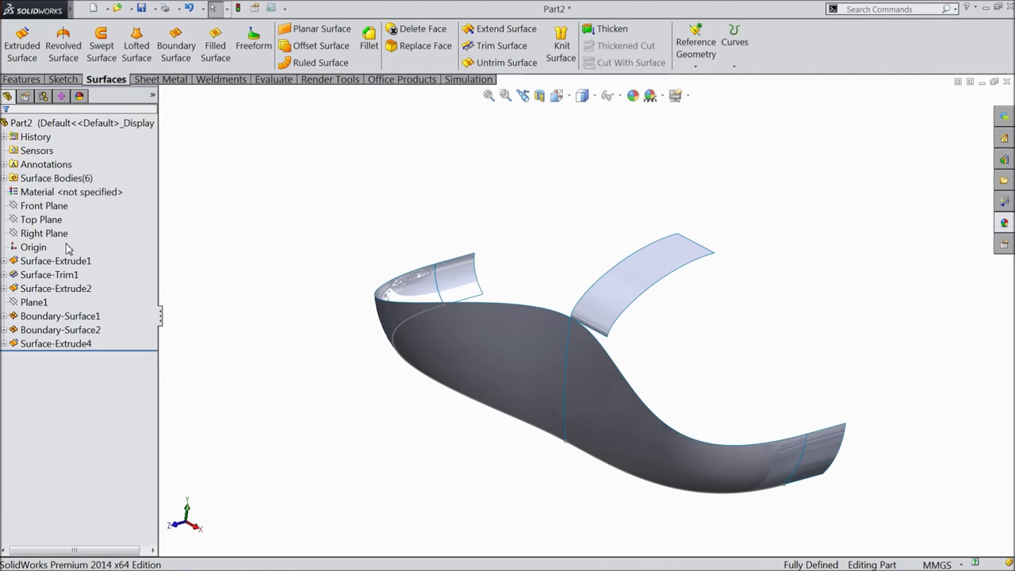
- Create a reference plane offset 15 mm from the Front Plane
left_click(44, 206)
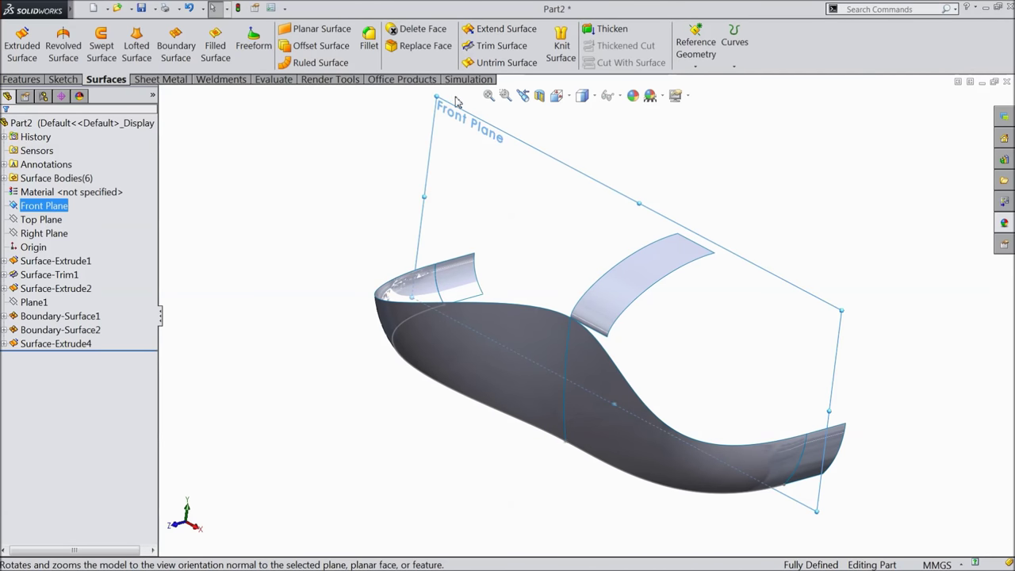
left_click(22, 80)
left_click(580, 59)
left_click(591, 84)
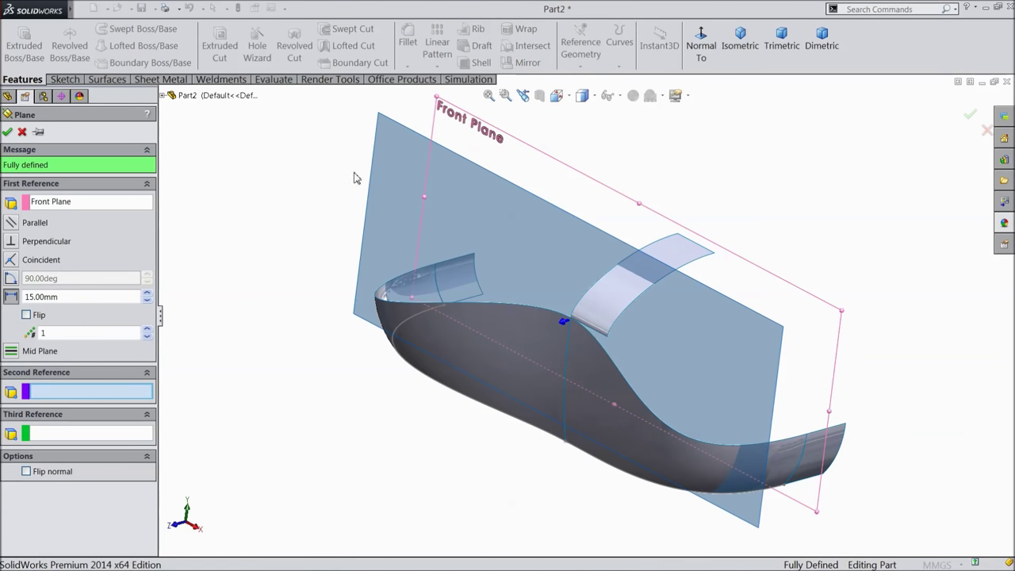
middle_click_drag(210, 311, 208, 286)
left_click(7, 132)
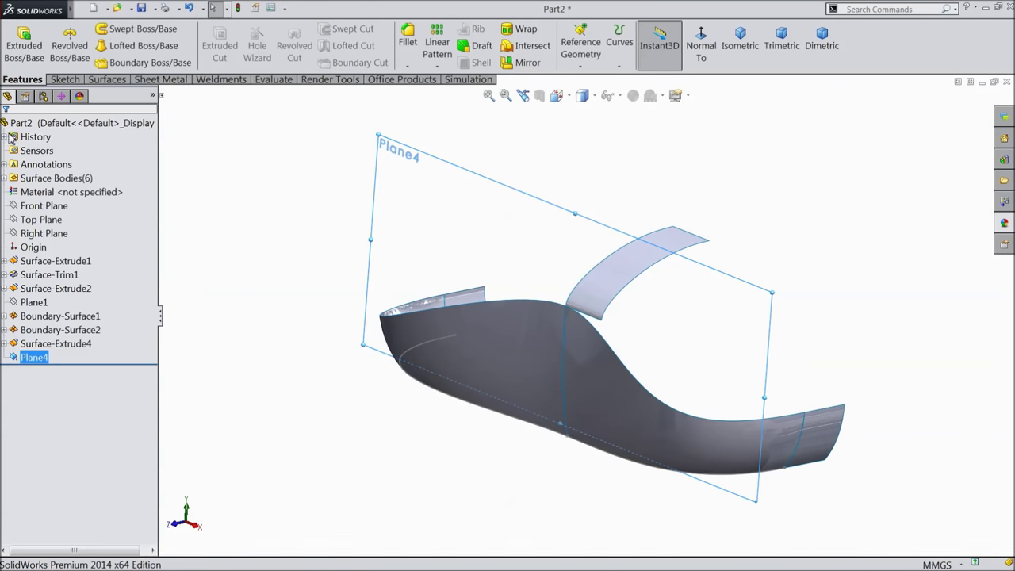
- Start a new sketch on Plane4 and view it normal to the plane
left_click(57, 80)
left_click(17, 41)
left_click(581, 43)
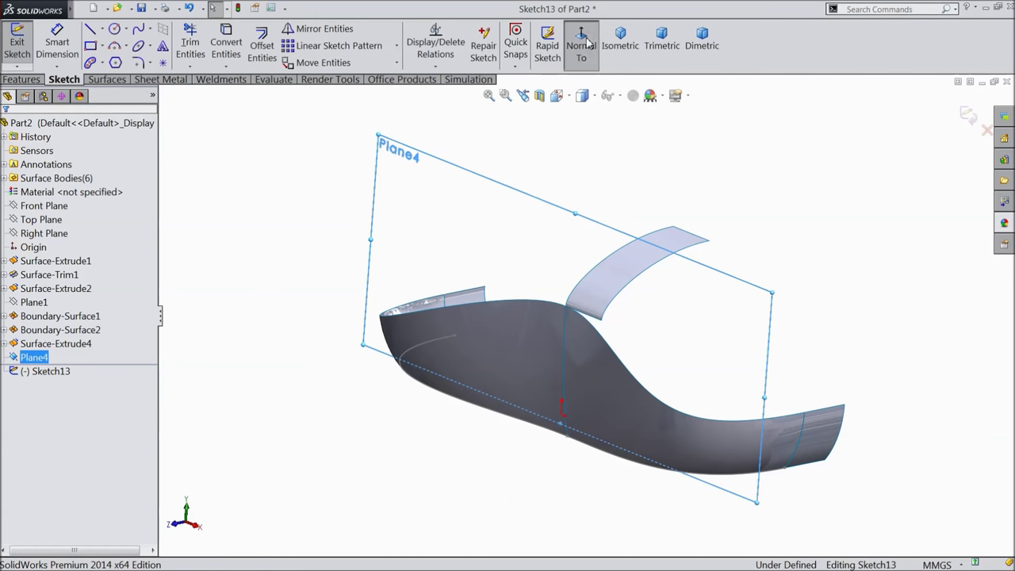
scroll(607, 293, "down", 2)
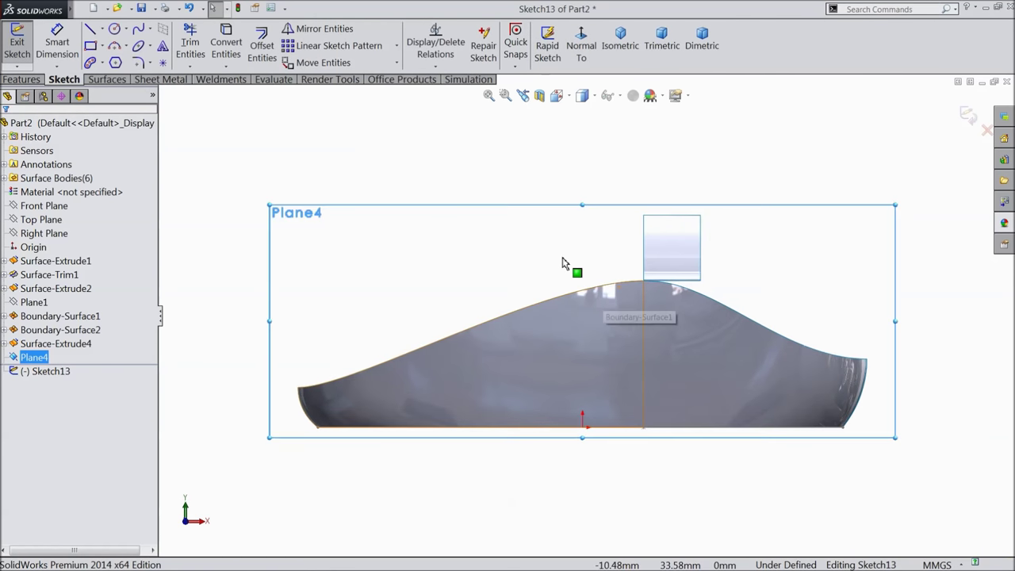
- Sketch a horizontal centerline about 10.27 mm long across the extruded top surface, from one side edge to the other
left_click(102, 29)
left_click(122, 62)
scroll(673, 236, "down", 4)
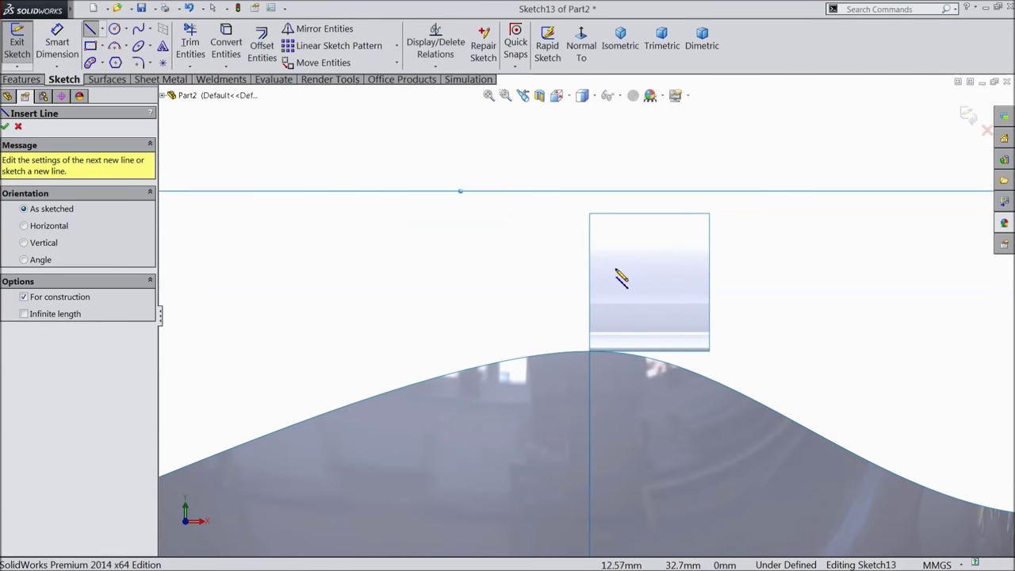
left_click(589, 264)
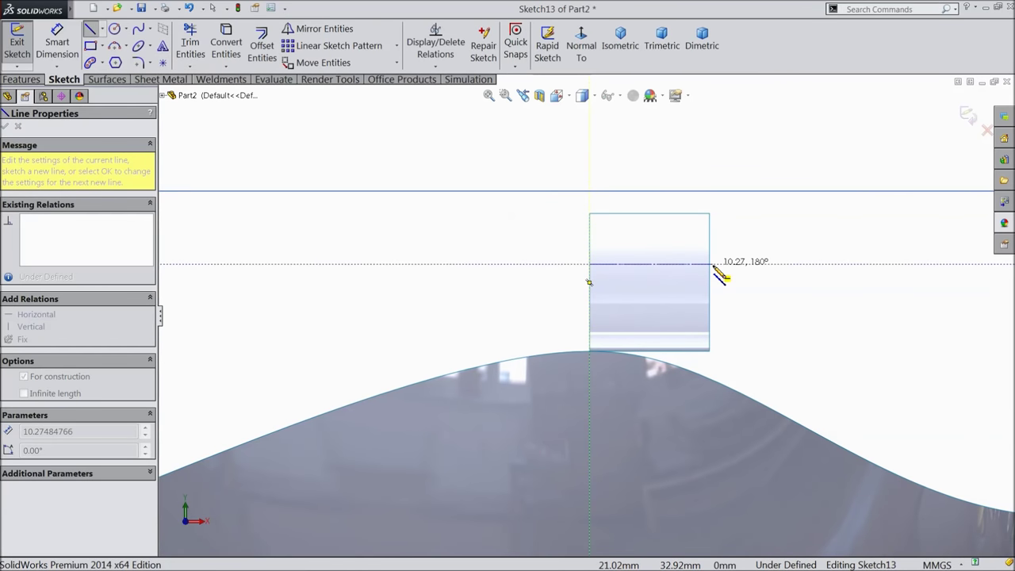
left_click(710, 264)
right_click(725, 256)
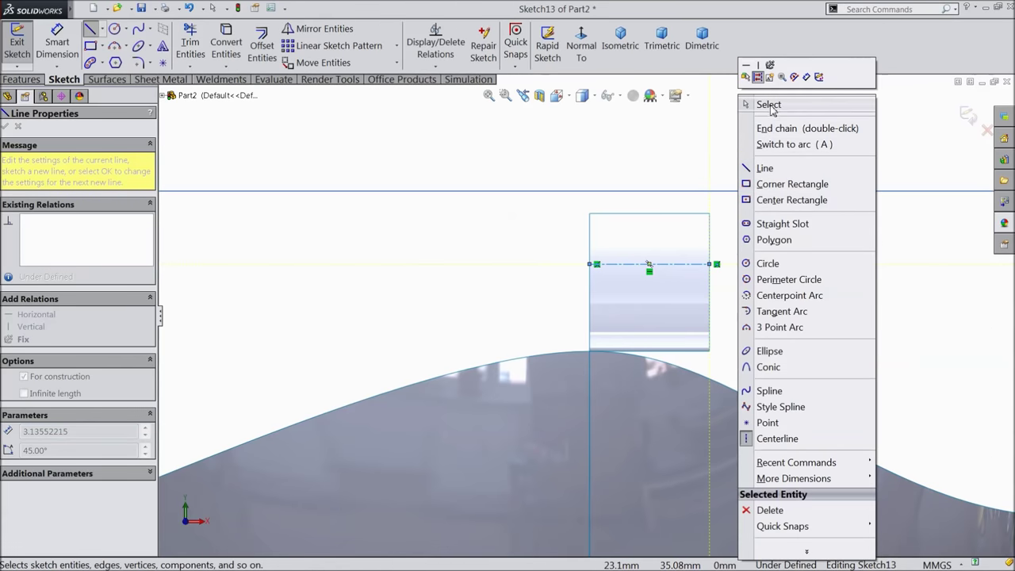
- Add a pierce relation between the centerline's right endpoint and the adjacent side edge of the extruded top surface
left_click(770, 107)
middle_click_drag(760, 251, 745, 301)
scroll(715, 226, "down", 3)
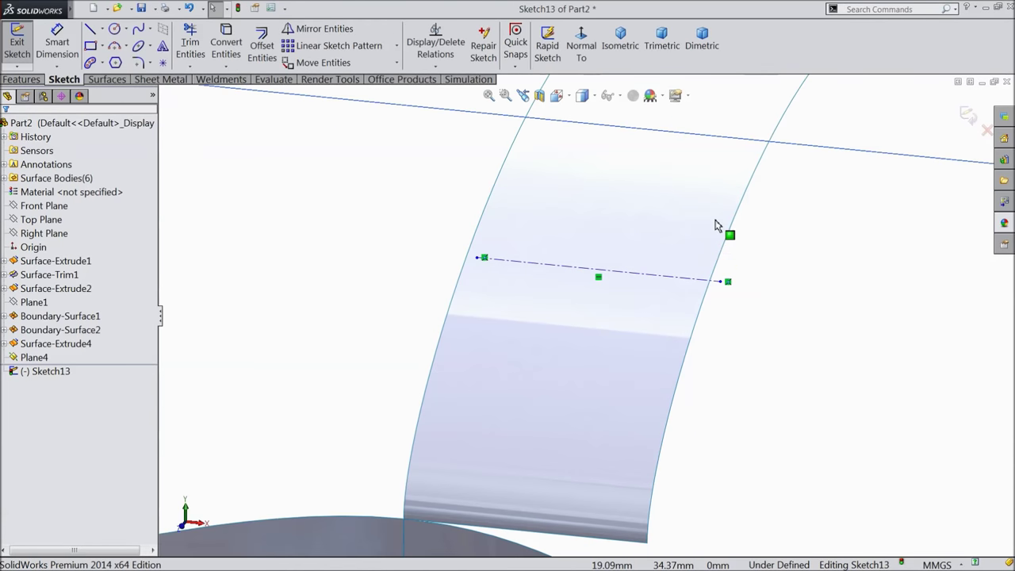
left_click(720, 282)
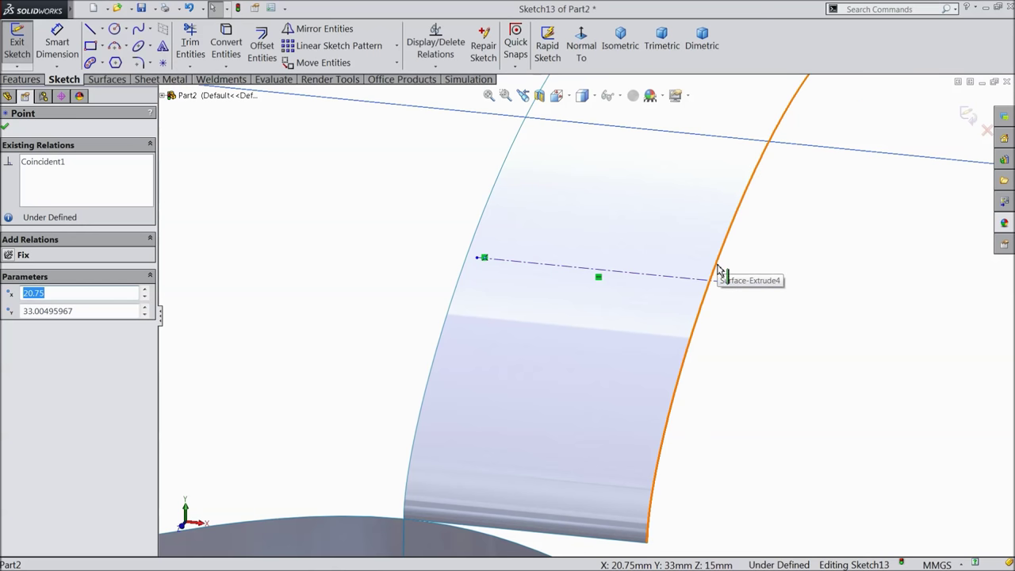
left_click(719, 270, "ctrl")
left_click(768, 225)
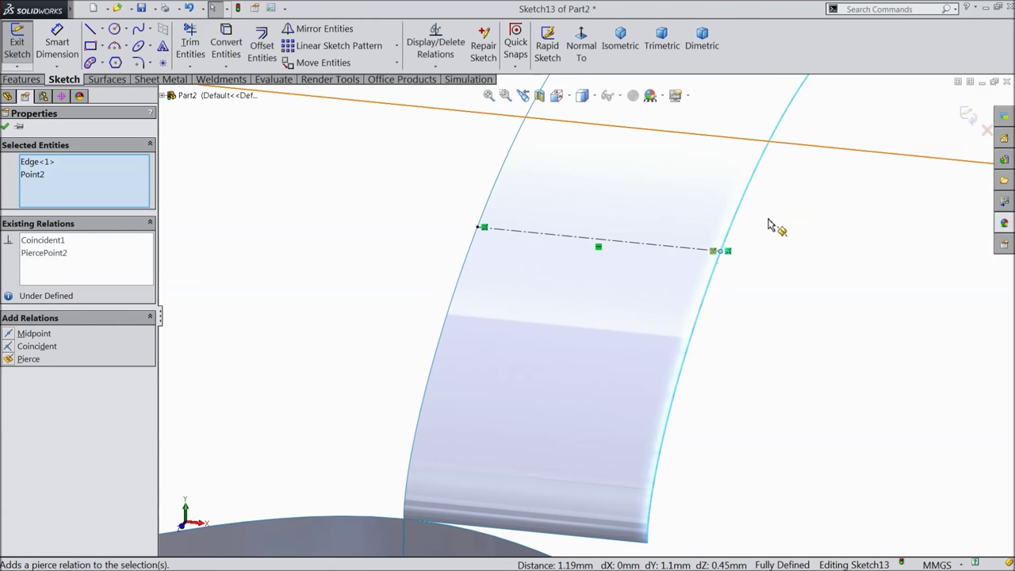
- Sketch a three-point spline on Plane4 from the centerline's left endpoint, arching down to the left end of the base surface's upper edge
left_click(581, 49)
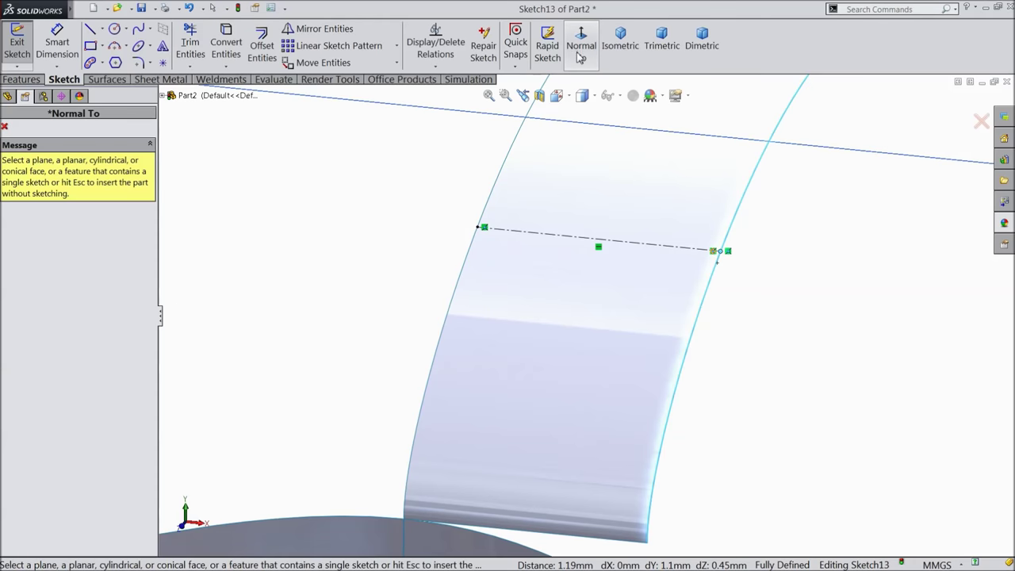
left_click(5, 131)
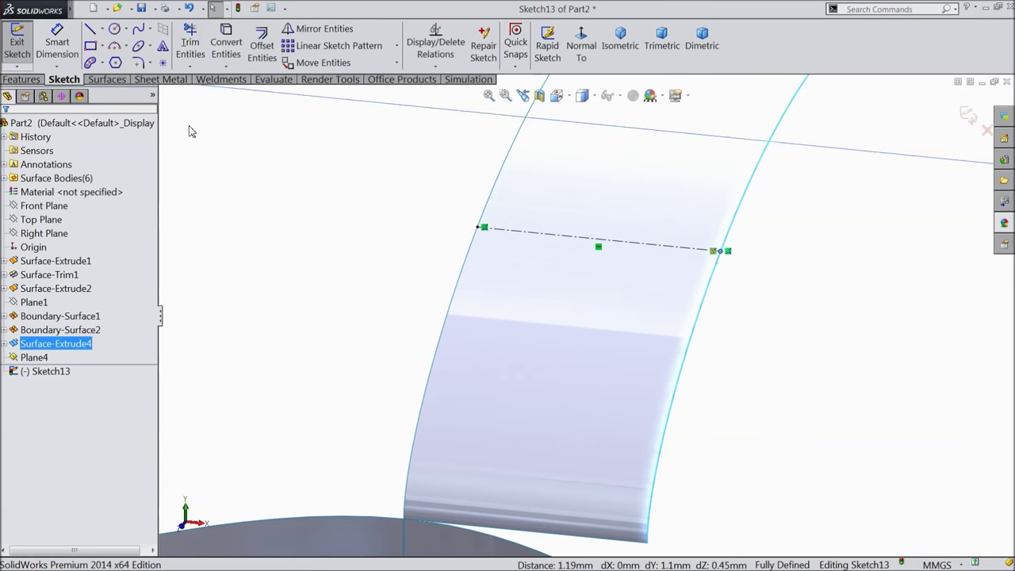
left_click(332, 102)
left_click(583, 55)
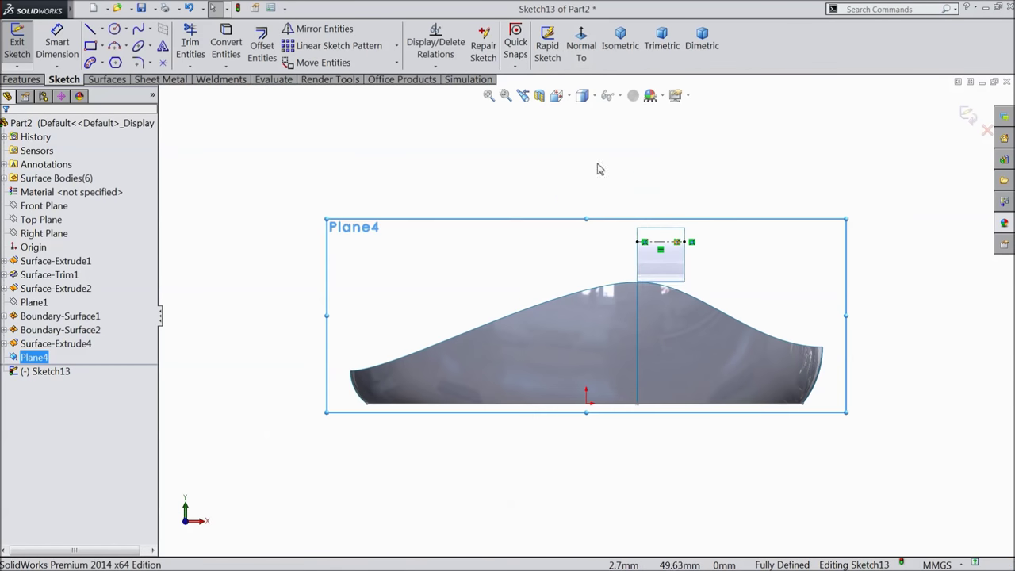
left_click(138, 30)
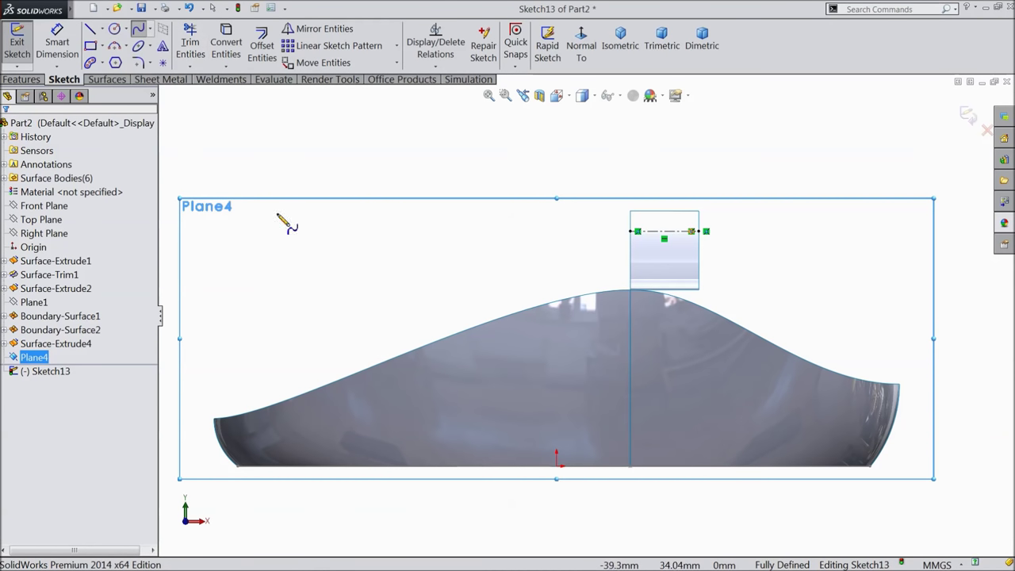
scroll(310, 299, "down", 3)
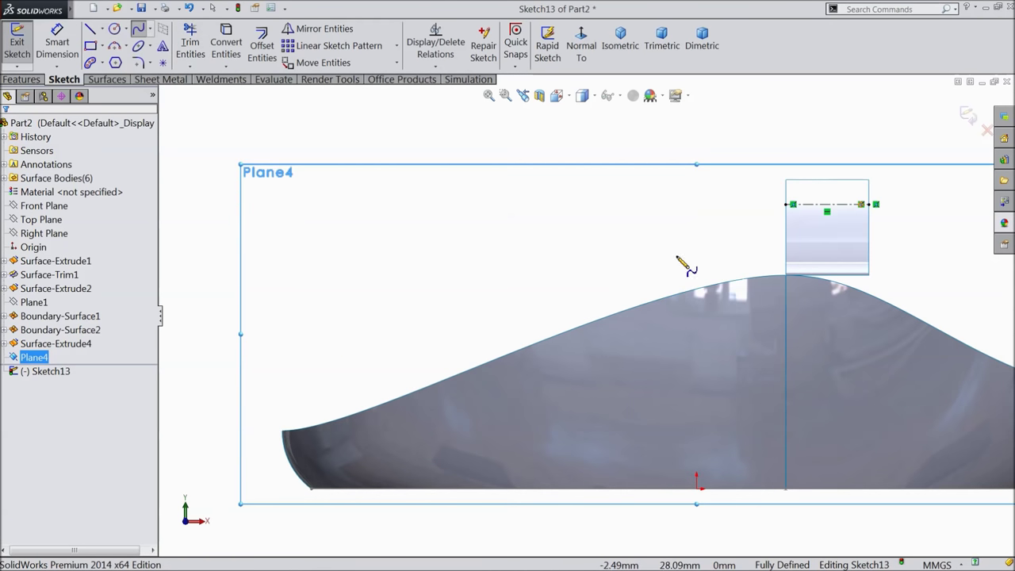
left_click(786, 204)
left_click(456, 295)
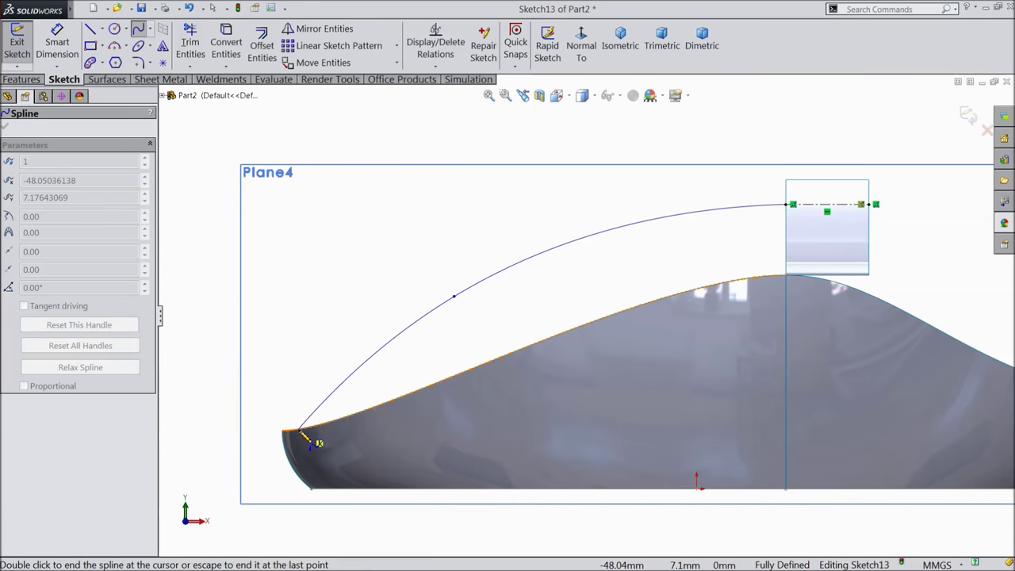
right_click(292, 396)
left_click(325, 160)
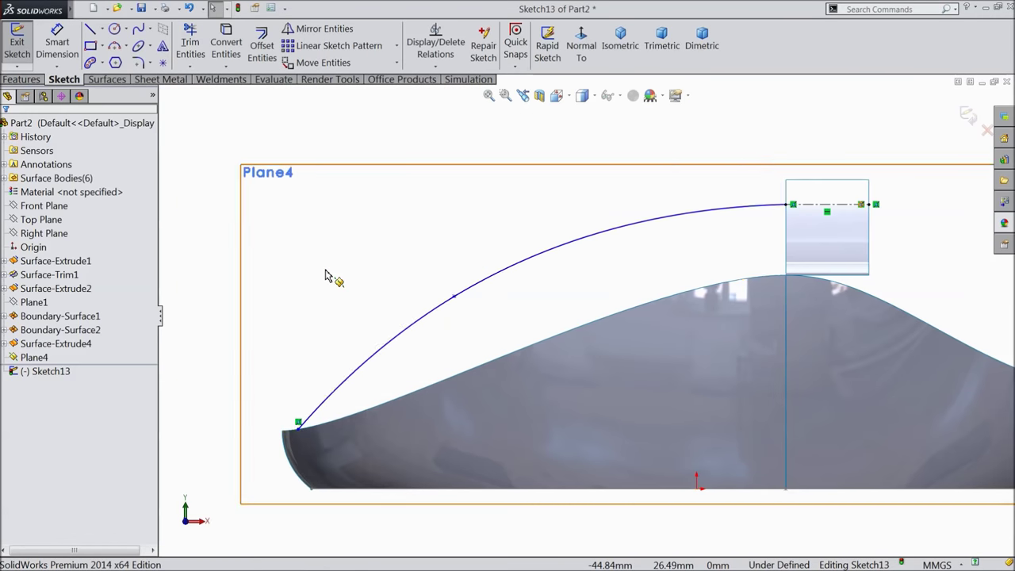
- Try to add a pierce relation between the spline's lower endpoint and the base surface's upper edge, keeping its coincident relation, and undo it
key("f")
middle_click_drag(328, 276, 373, 352)
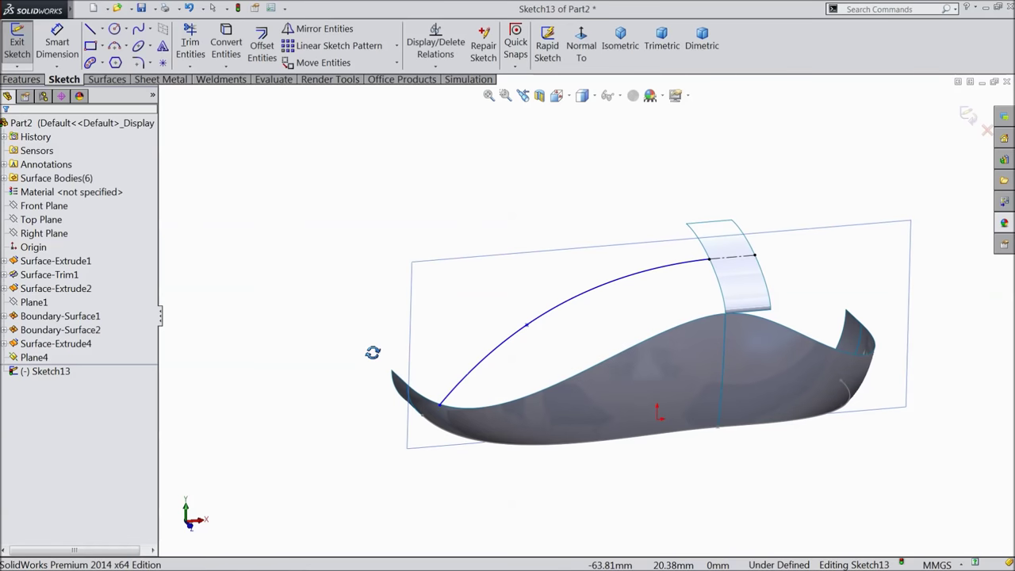
scroll(444, 405, "down", 5)
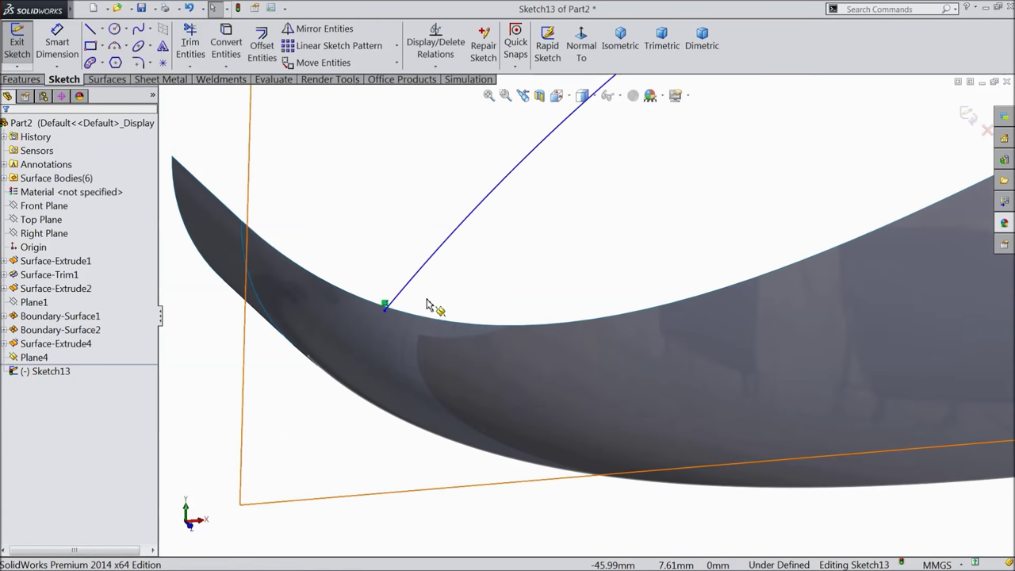
scroll(429, 306, "down", 2)
left_click(382, 328)
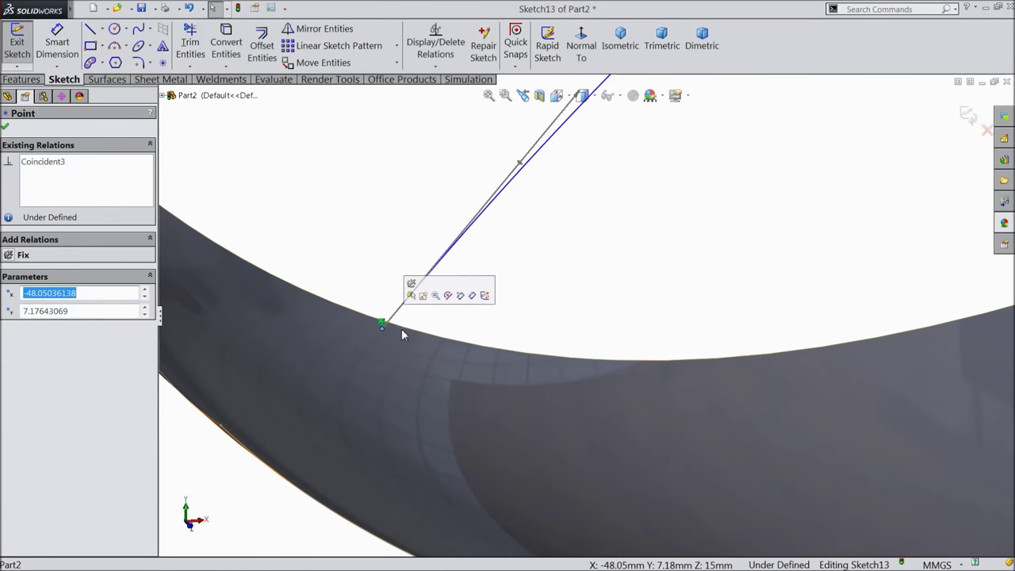
left_click(406, 334, "ctrl")
left_click(446, 292)
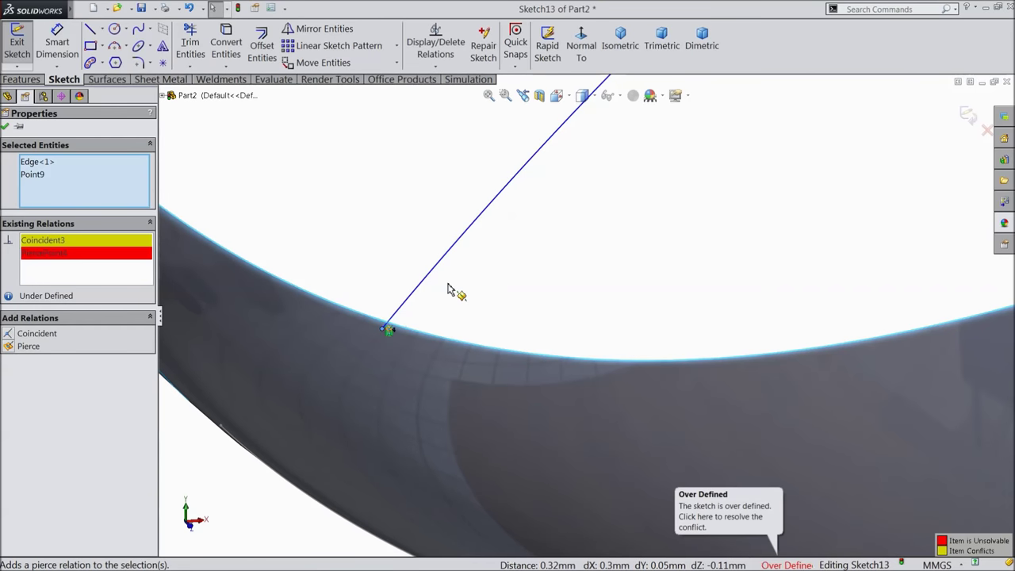
left_click(188, 7)
- Delete the coincident relation at the spline's lower endpoint and pierce that endpoint to the base surface's upper edge instead
left_click(390, 337)
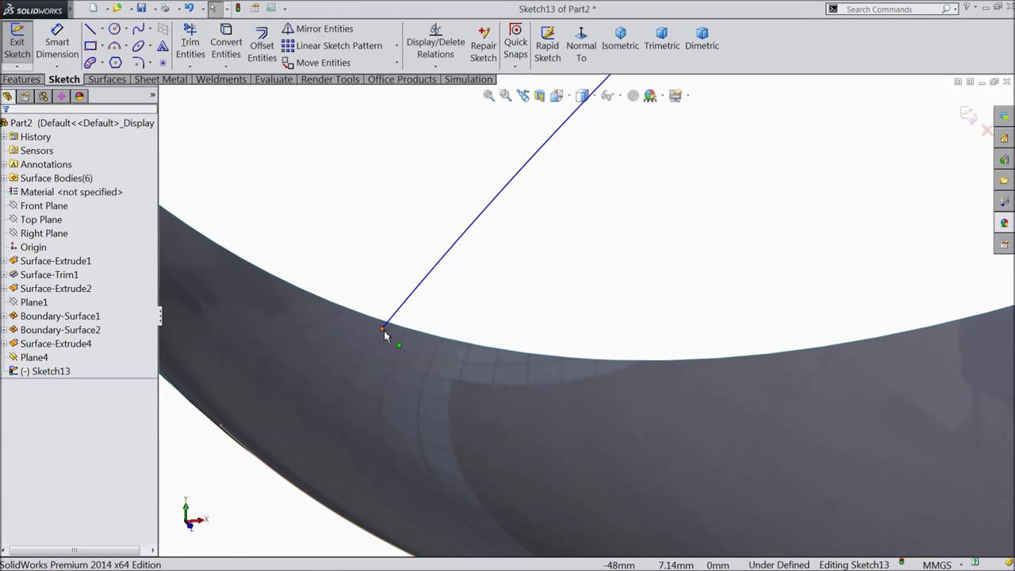
left_click(384, 330)
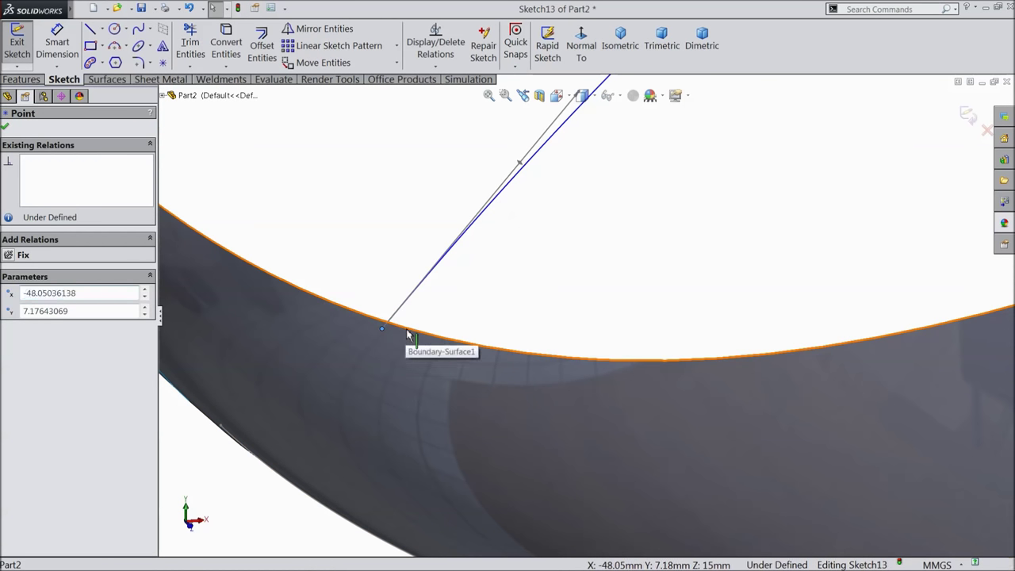
left_click(408, 335, "ctrl")
left_click(448, 295)
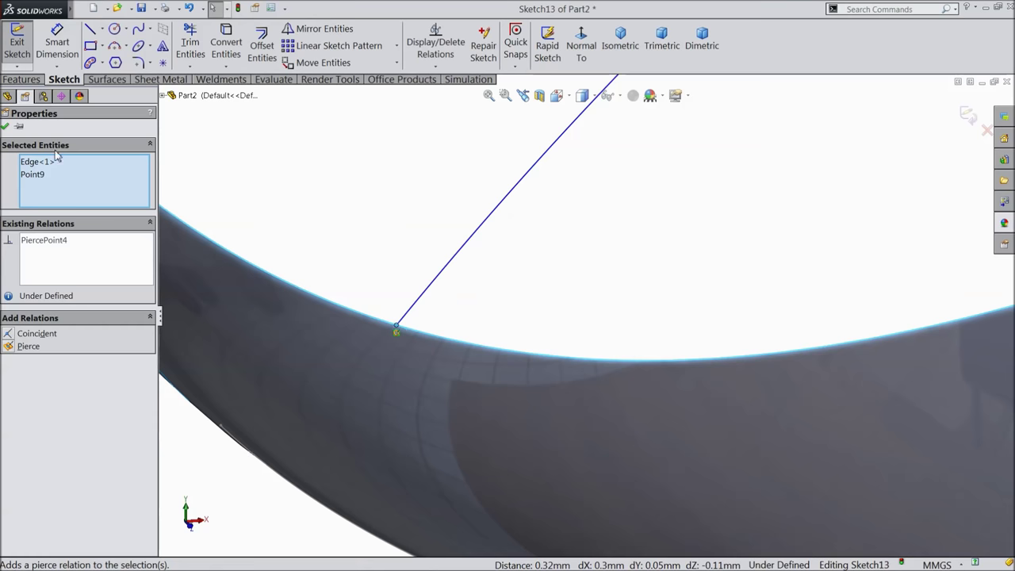
left_click(5, 129)
- Sketch a three-point arc of about 16.4 mm radius from the spline's lower endpoint to the base surface's bottom edge
left_click(580, 49)
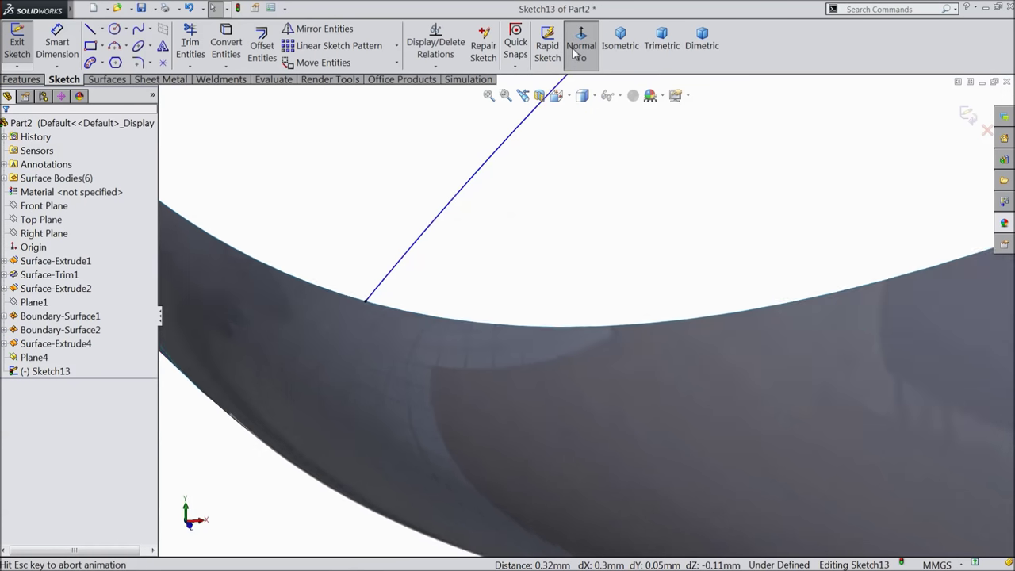
scroll(527, 367, "down", 4)
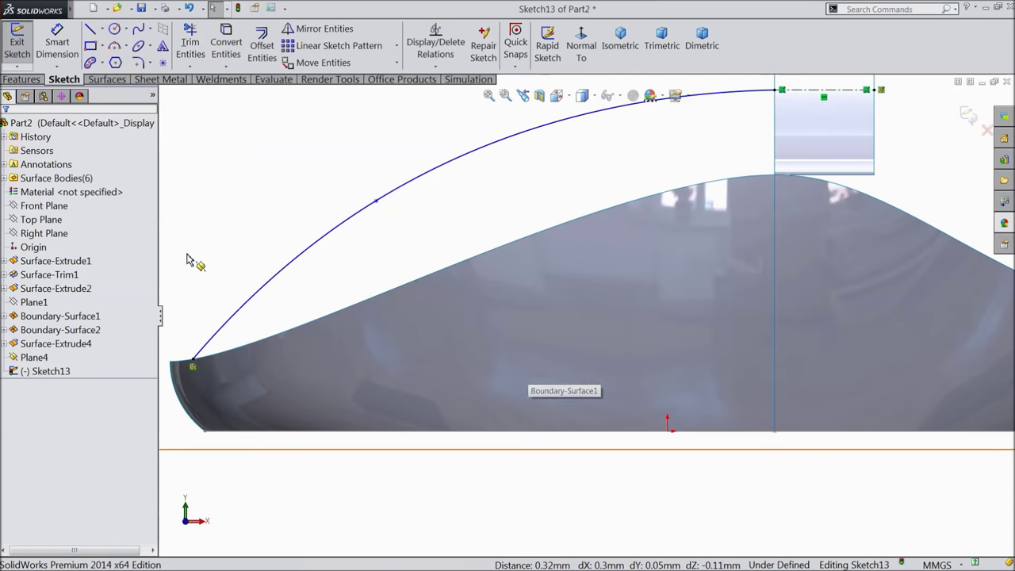
left_click(115, 45)
scroll(385, 392, "down", 5)
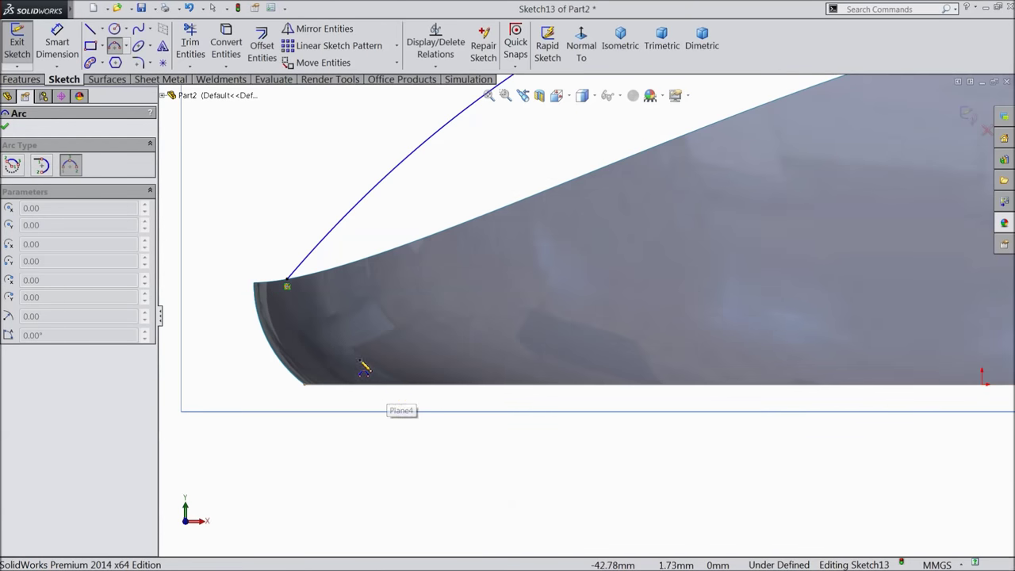
left_click(293, 250)
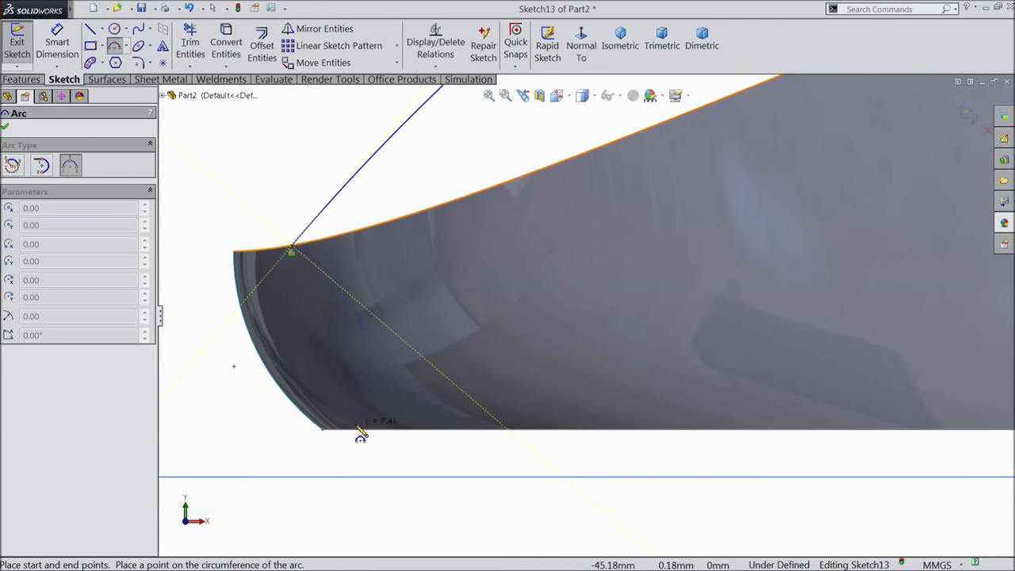
left_click(392, 429)
left_click(341, 344)
right_click(262, 191)
left_click(283, 136)
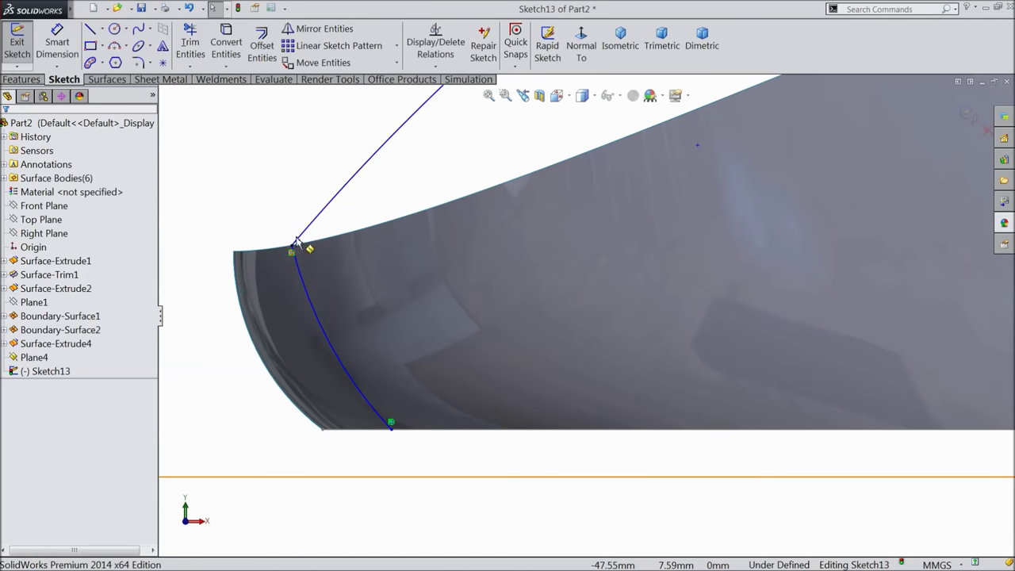
- Turn the arc into construction geometry and add an equal relation with the base surface's curved left end edge
left_click(321, 316)
left_click(349, 273)
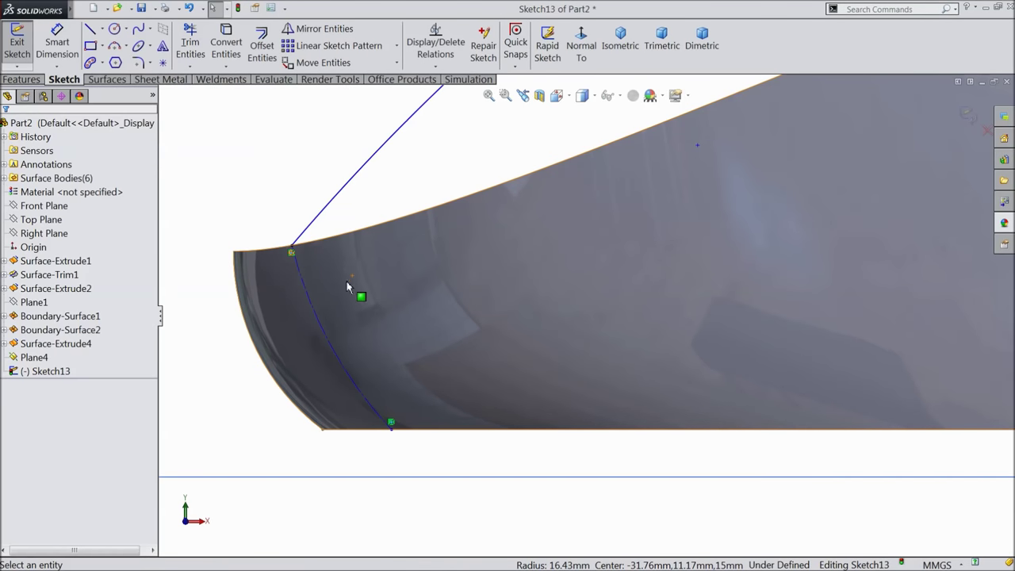
left_click(310, 305)
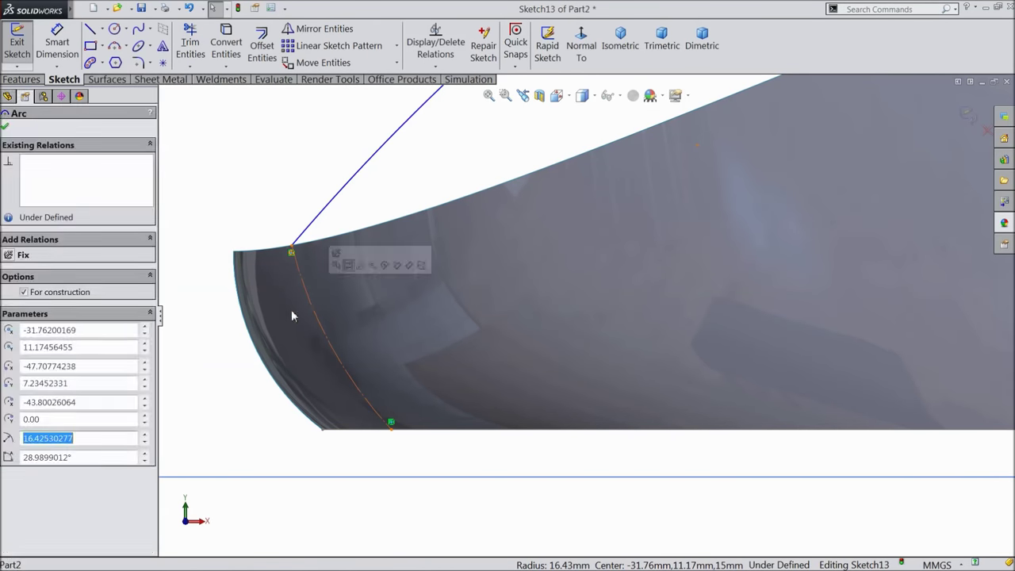
left_click(251, 341, "ctrl")
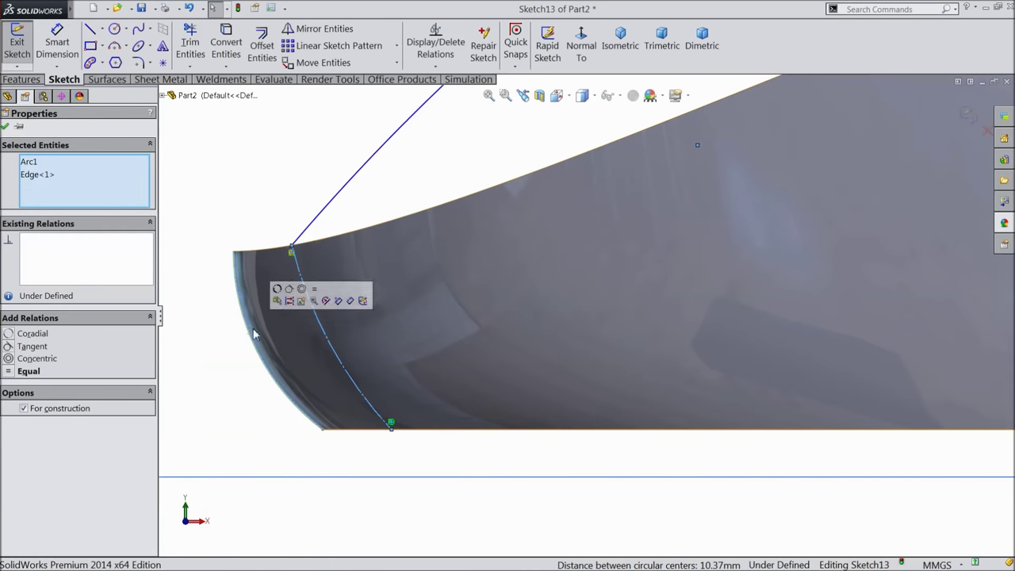
left_click(318, 295)
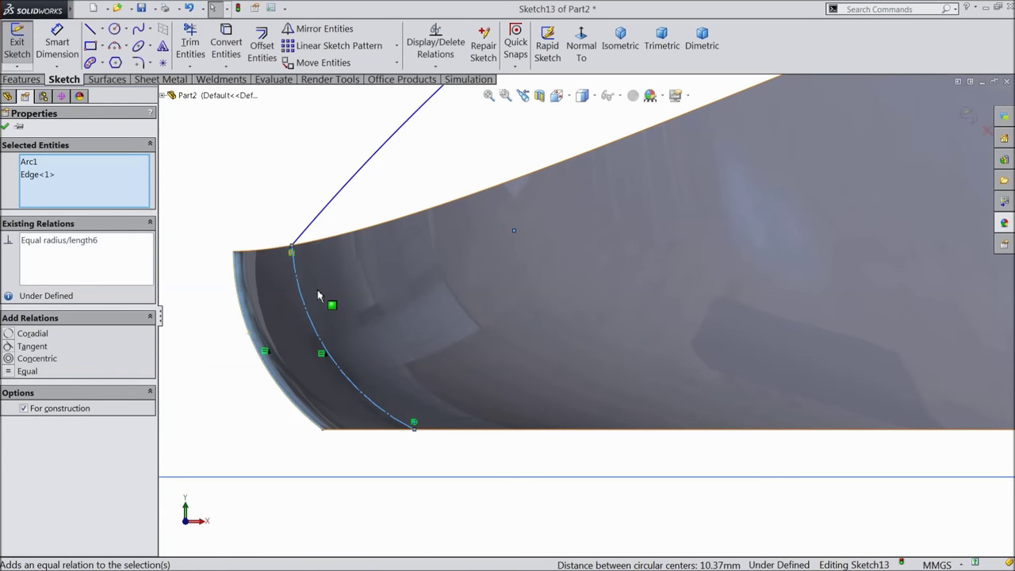
left_click(5, 128)
- Add a tangent relation between the construction arc and the spline where they meet
left_click(294, 249)
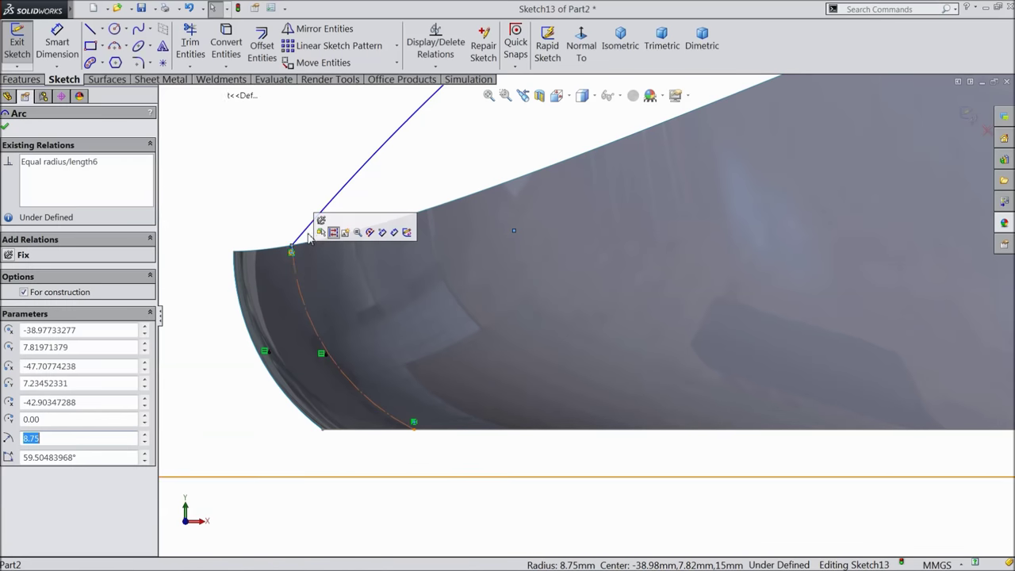
left_click(313, 227, "ctrl")
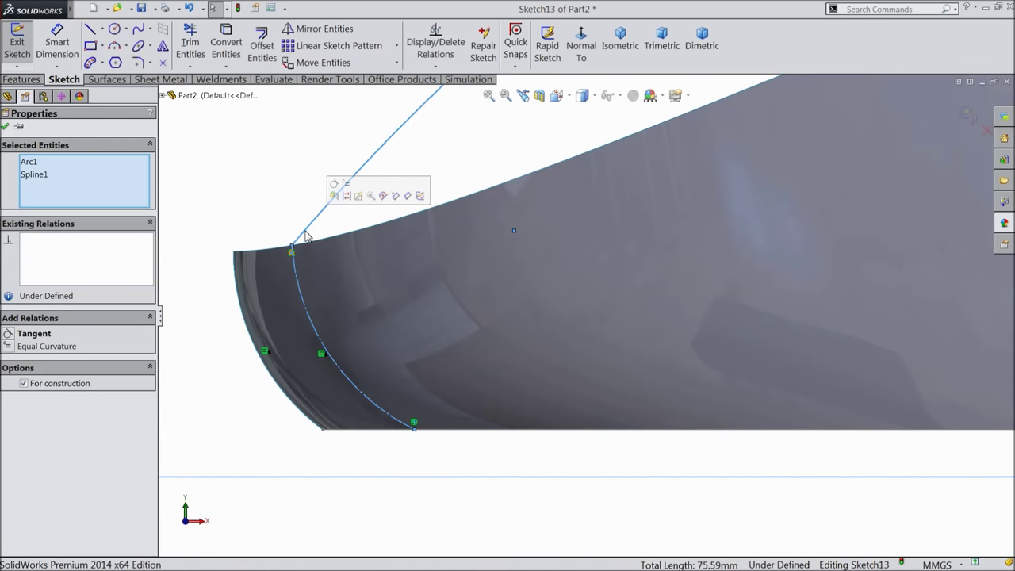
left_click(333, 185)
left_click(6, 128)
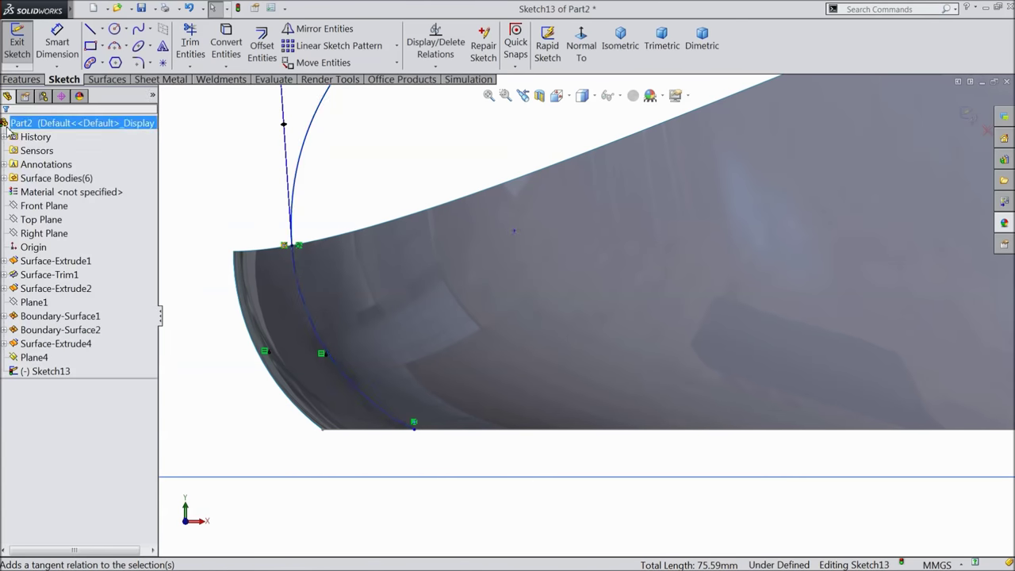
- Swing the spline's tangent handle at the centerline end outward to the left and make the handle horizontal
scroll(290, 242, "up", 8)
scroll(749, 222, "down", 5)
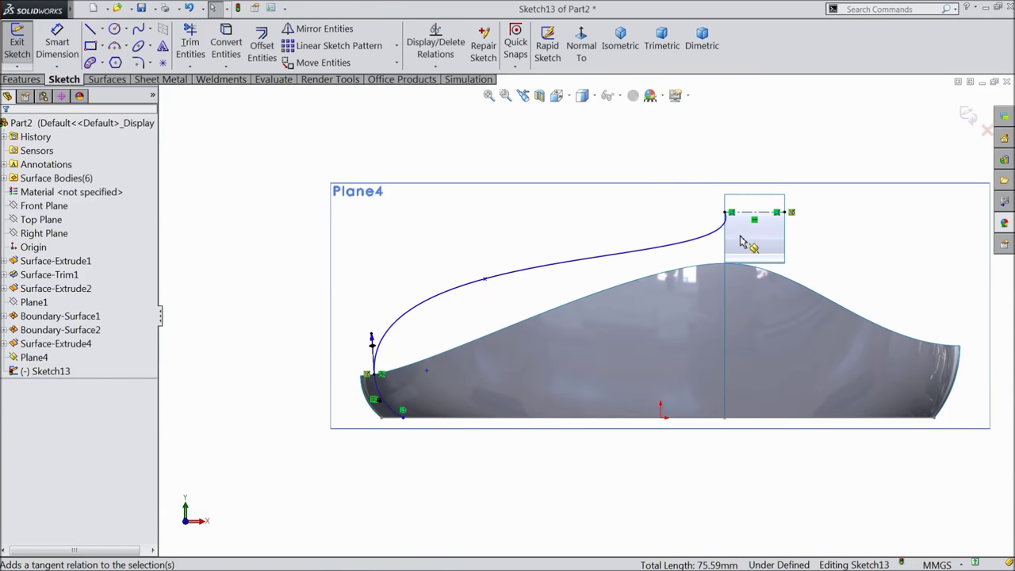
left_click(706, 240)
scroll(706, 236, "down", 2)
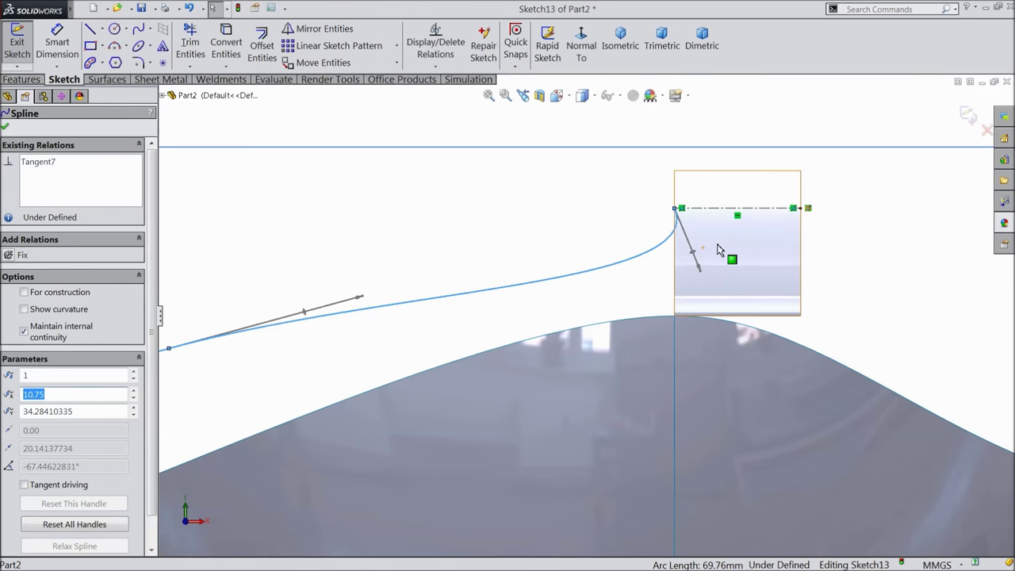
left_click_drag(694, 257, 617, 191)
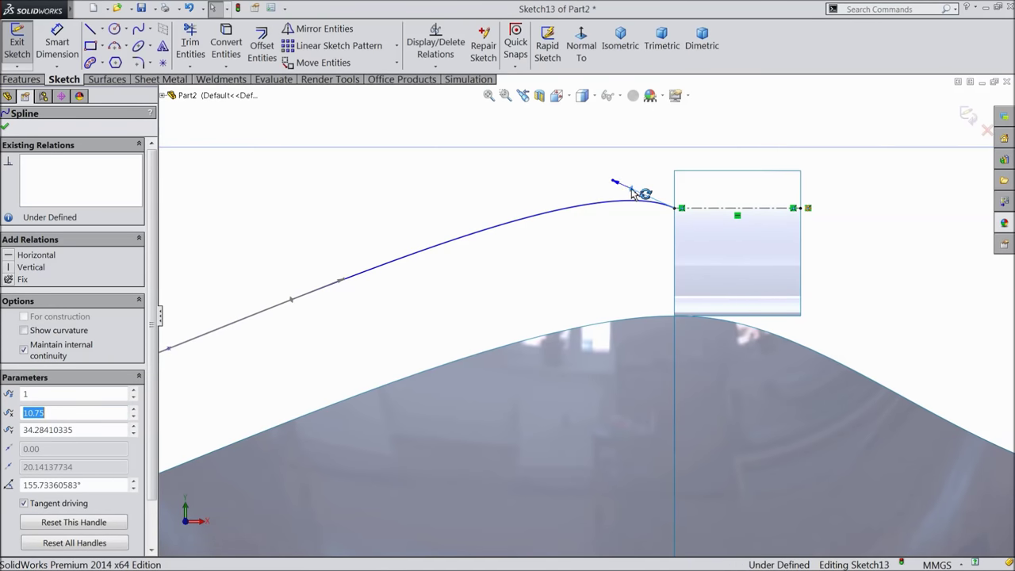
left_click(36, 256)
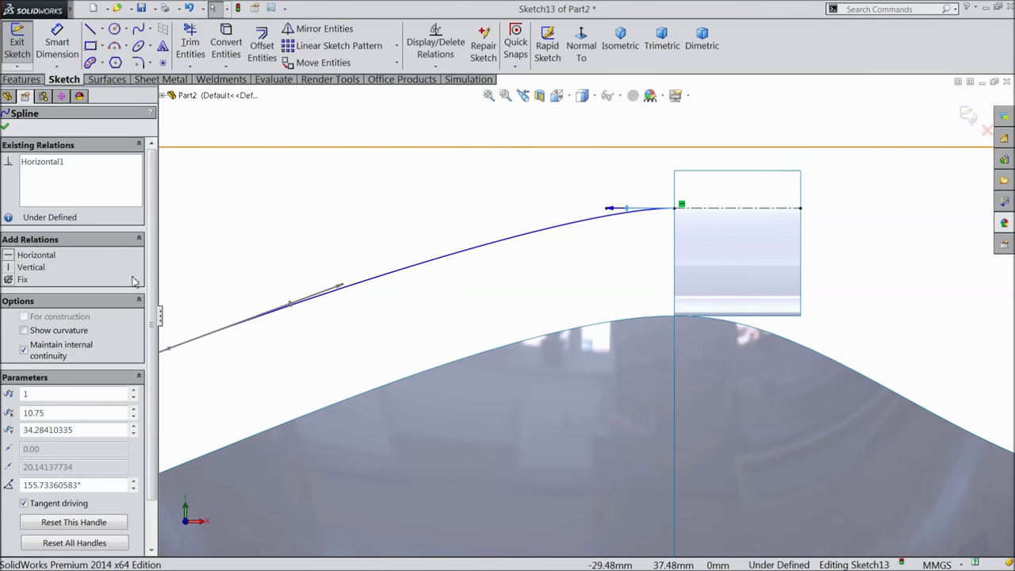
scroll(458, 312, "up", 2)
scroll(404, 433, "up", 1)
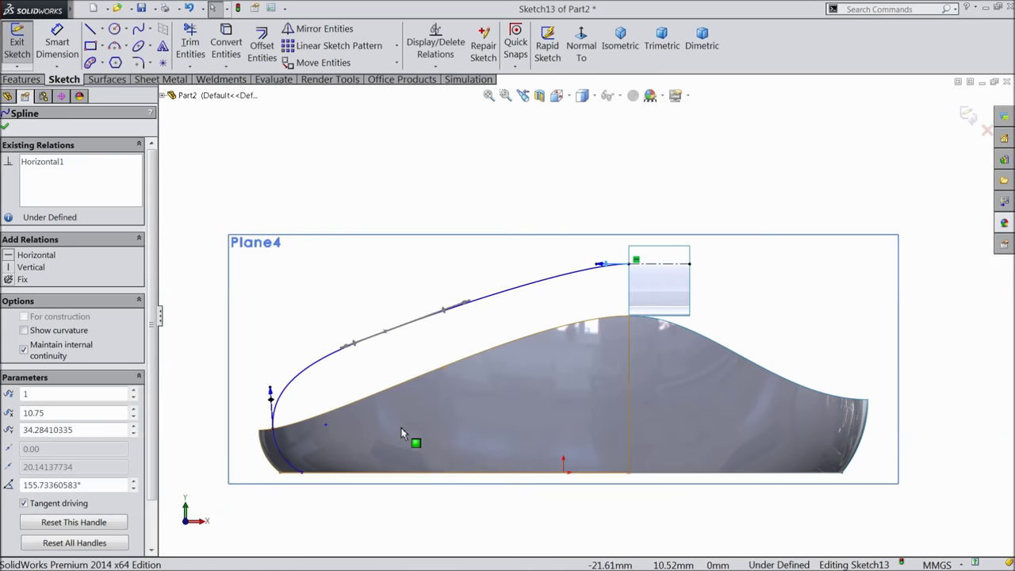
scroll(415, 448, "down", 1)
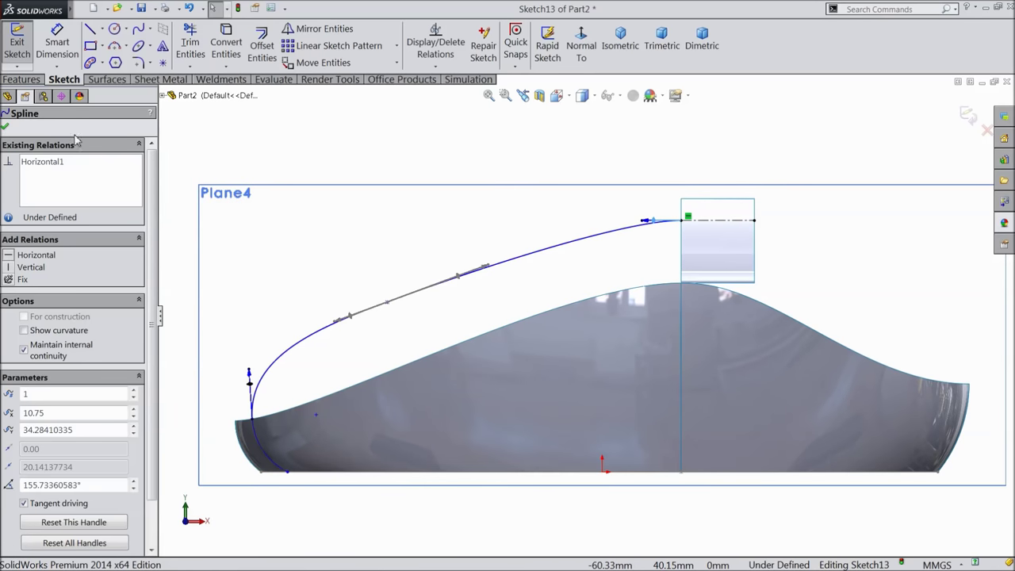
- Dimension the spline's horizontal tangent handle at the centerline end and set it to 30 mm
left_click(57, 43)
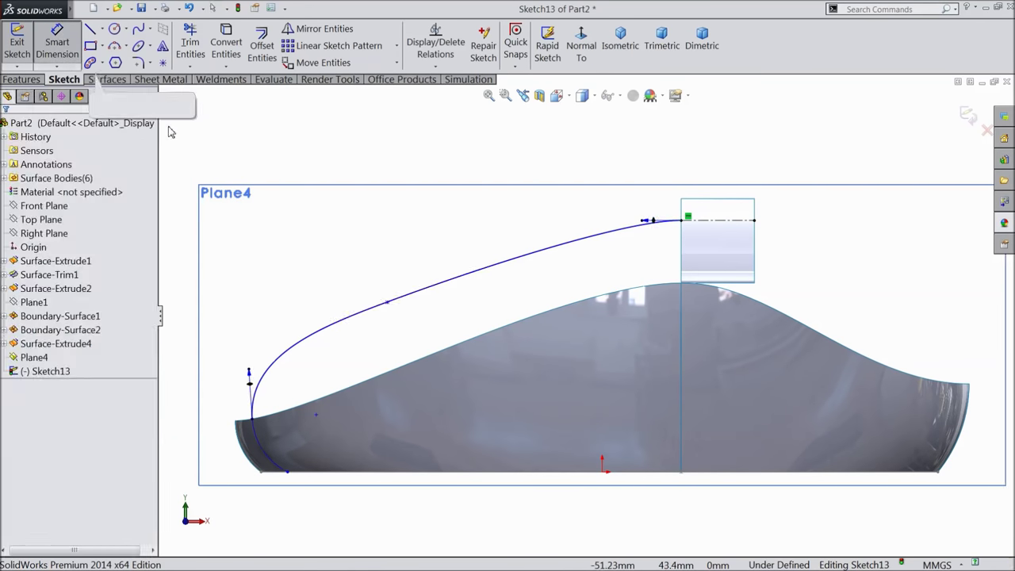
left_click(655, 223)
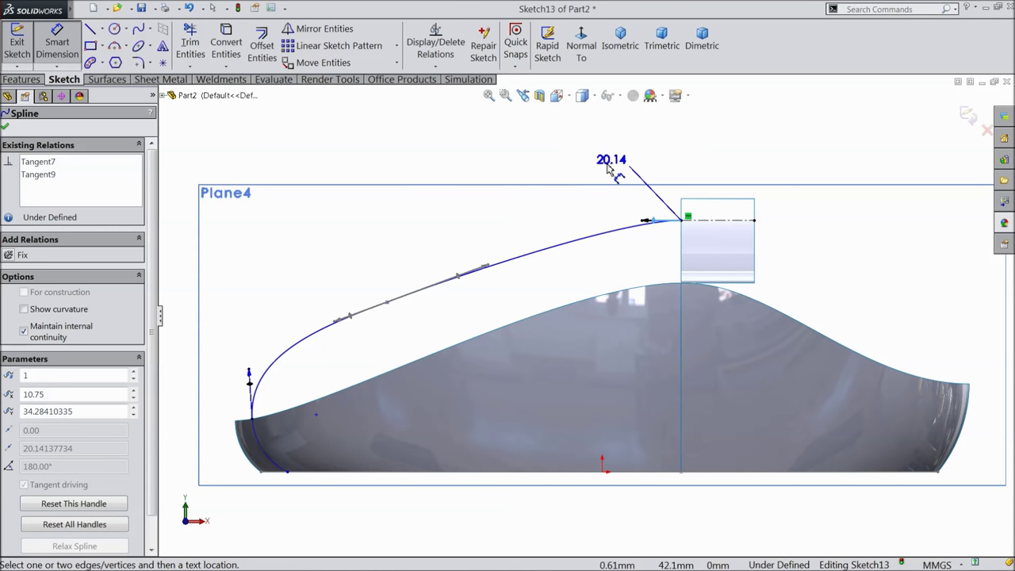
left_click(605, 162)
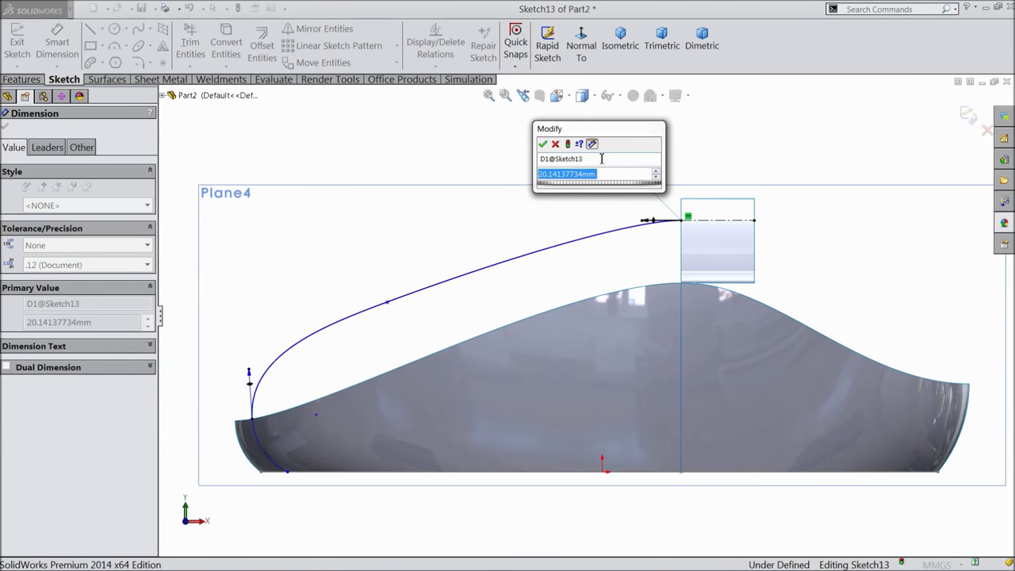
type("30")
key("Return")
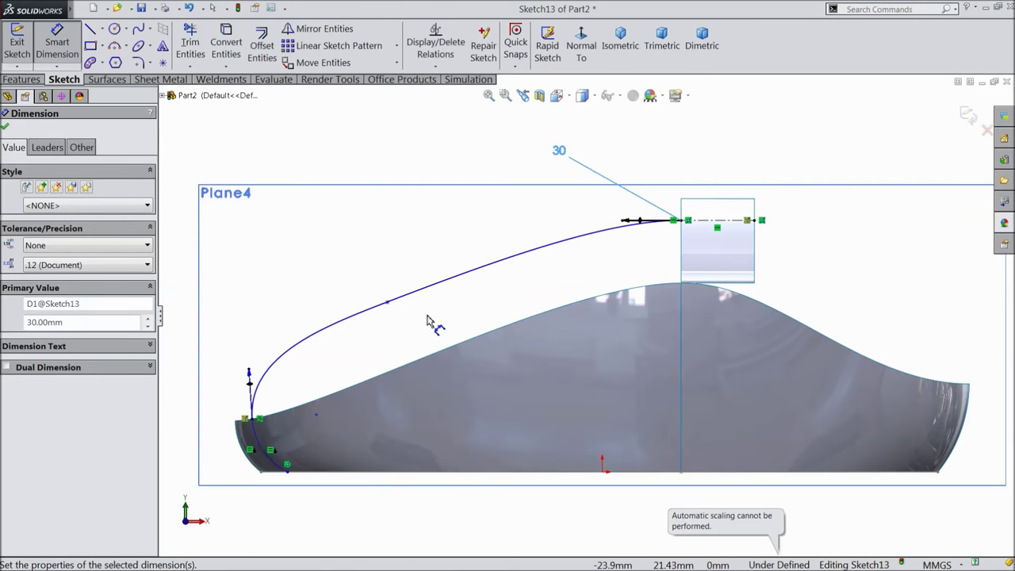
- Dimension the spline's tangent handle at its lower endpoint, above the construction arc, and set it to 15 mm
scroll(520, 364, "down", 3)
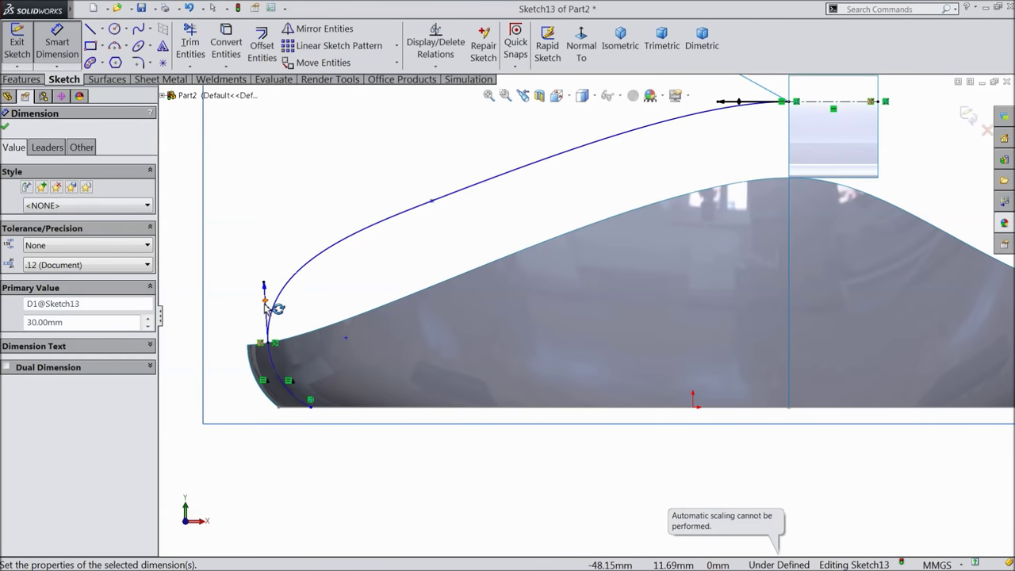
left_click(267, 307)
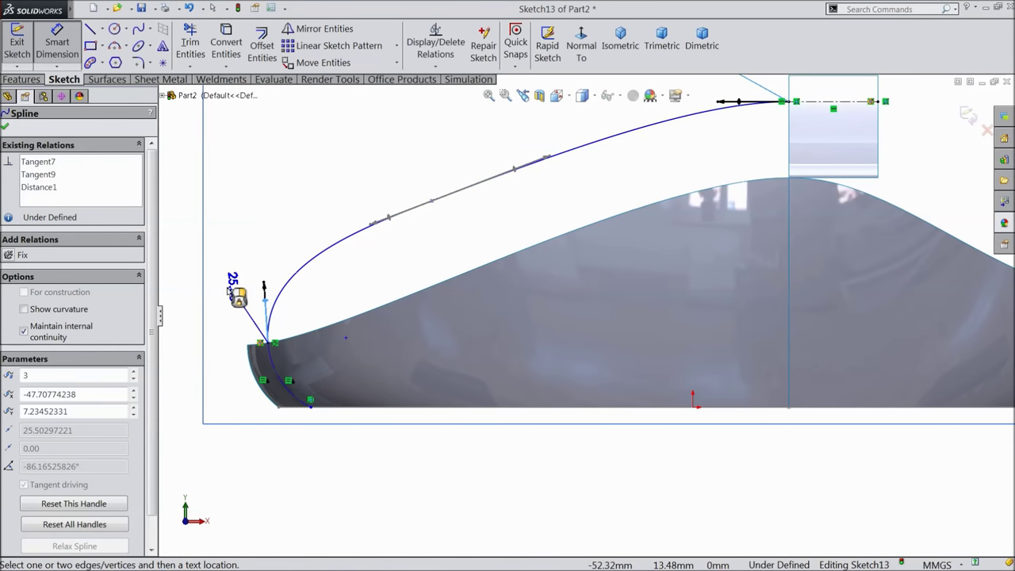
left_click(229, 290)
type("15")
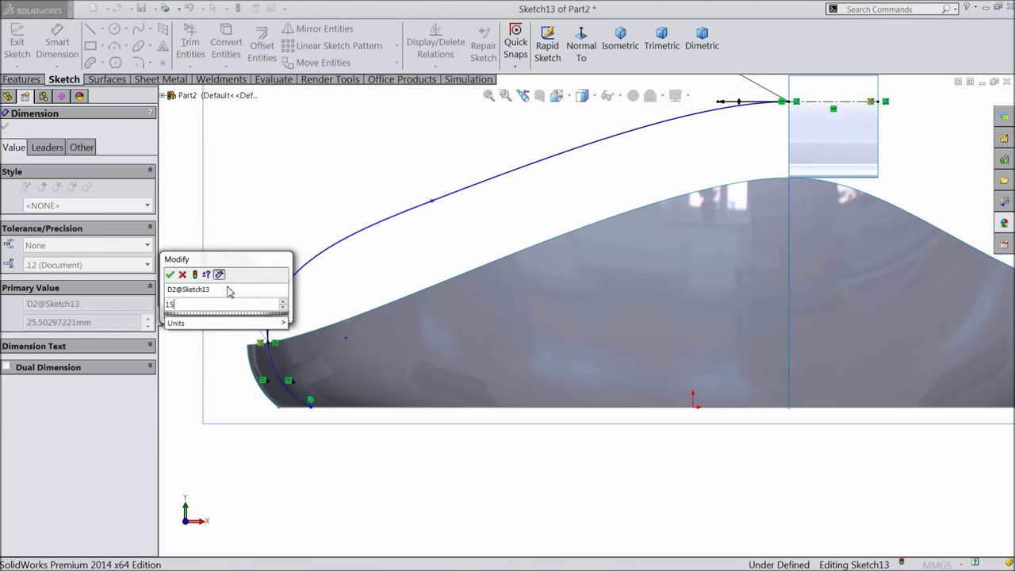
left_click(170, 275)
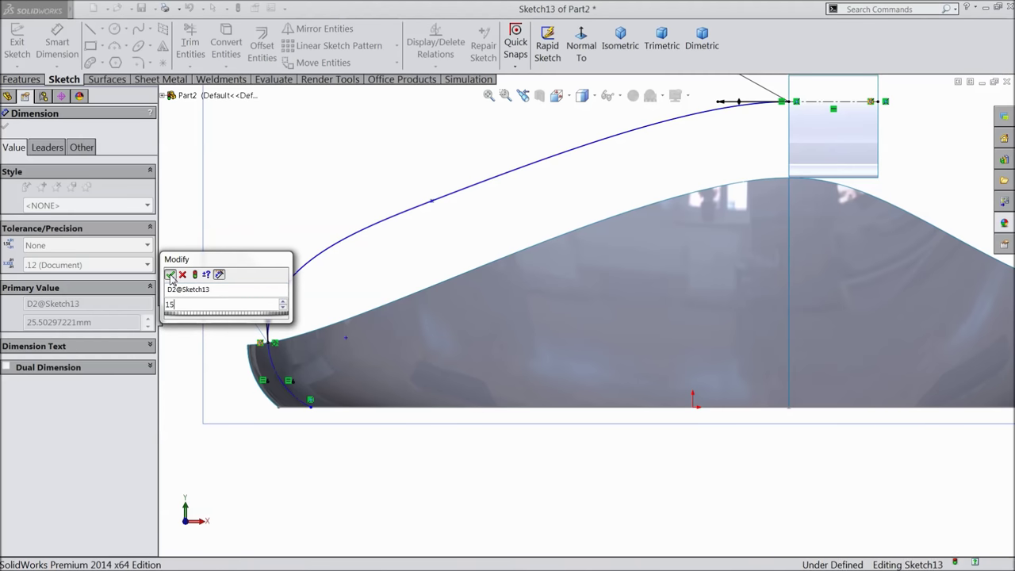
- Dimension the horizontal distance from the spline's middle point to the origin and set it to 26 mm
left_click(432, 202)
left_click(694, 408)
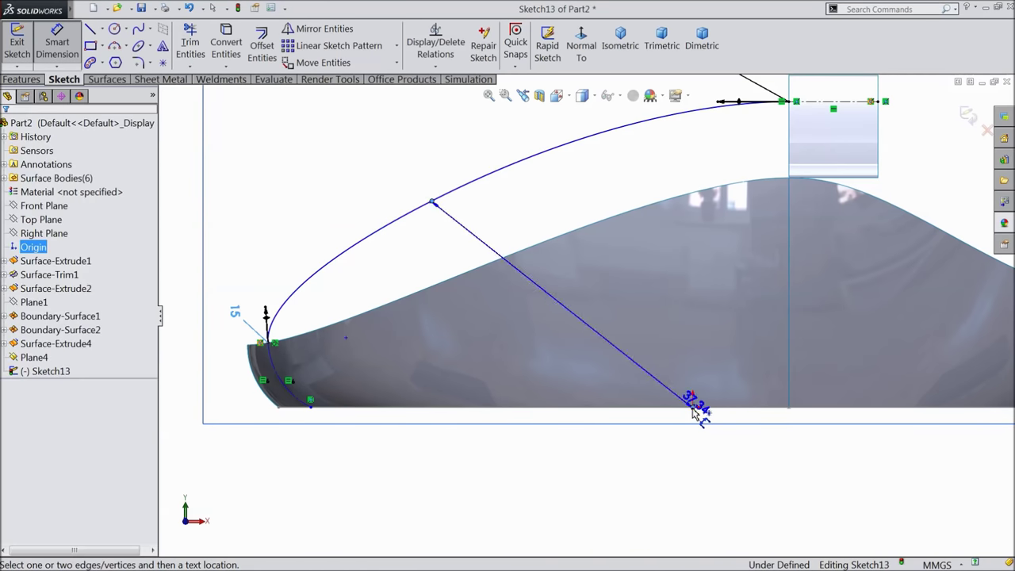
left_click(579, 497)
type("26")
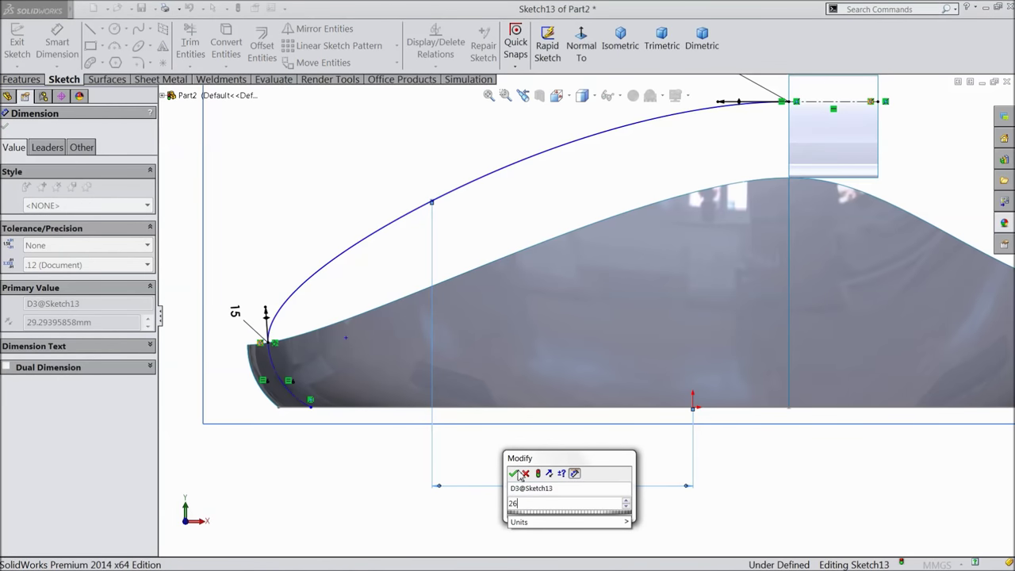
key("Return")
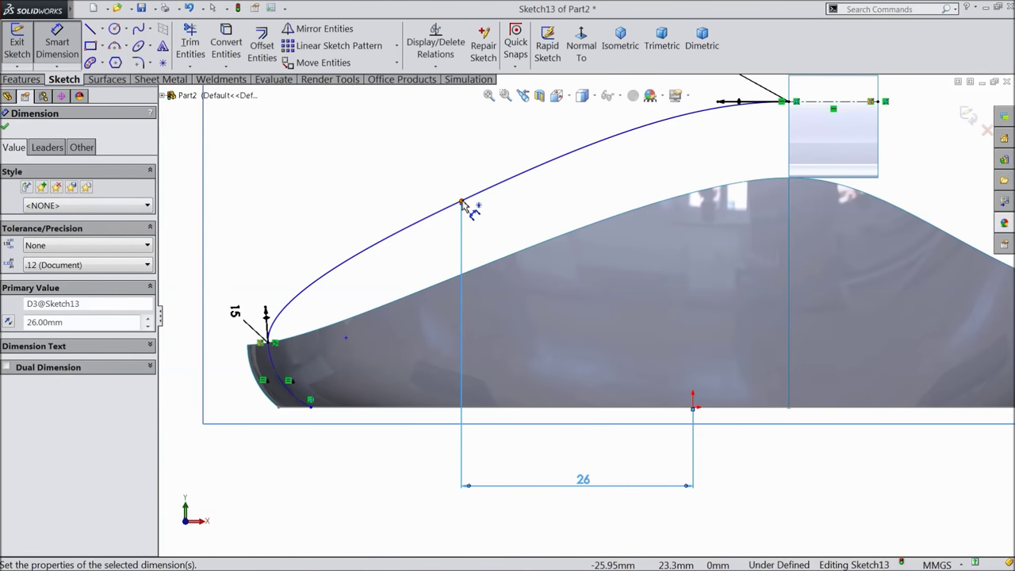
- Dimension the vertical height of the spline's middle point above the origin and set it to 23 mm
left_click(461, 203)
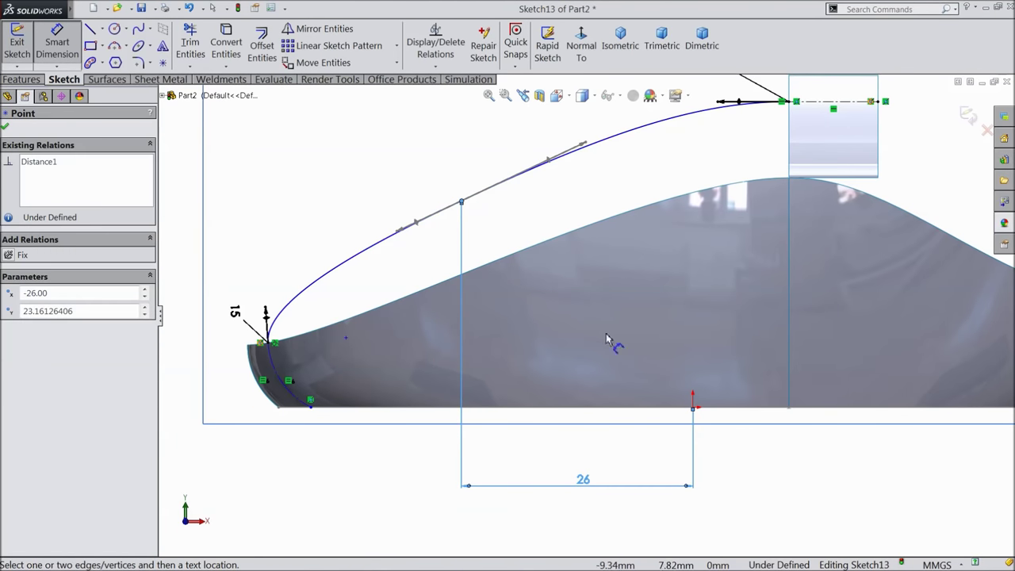
left_click(693, 409)
key("f")
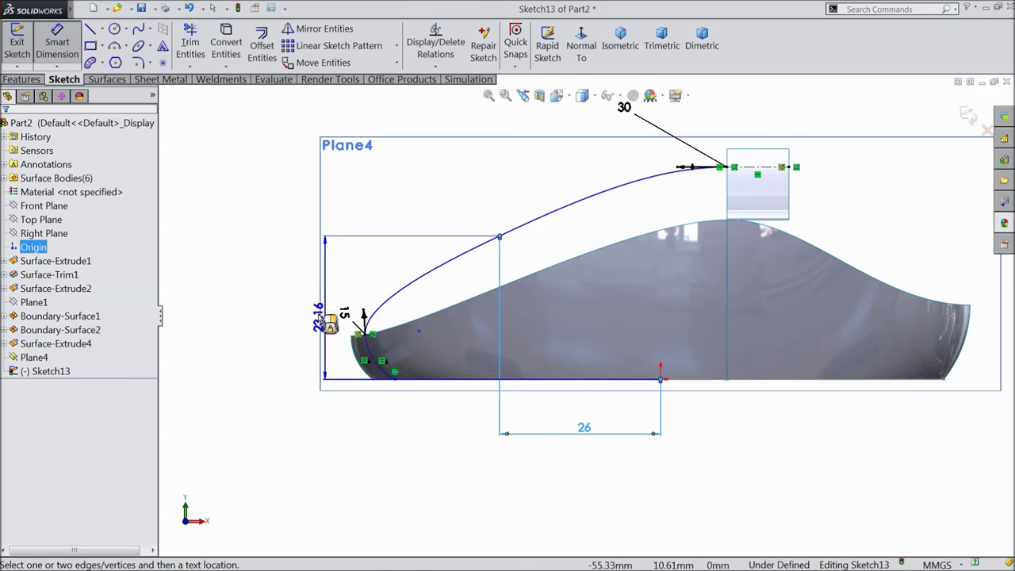
left_click(287, 310)
type("23")
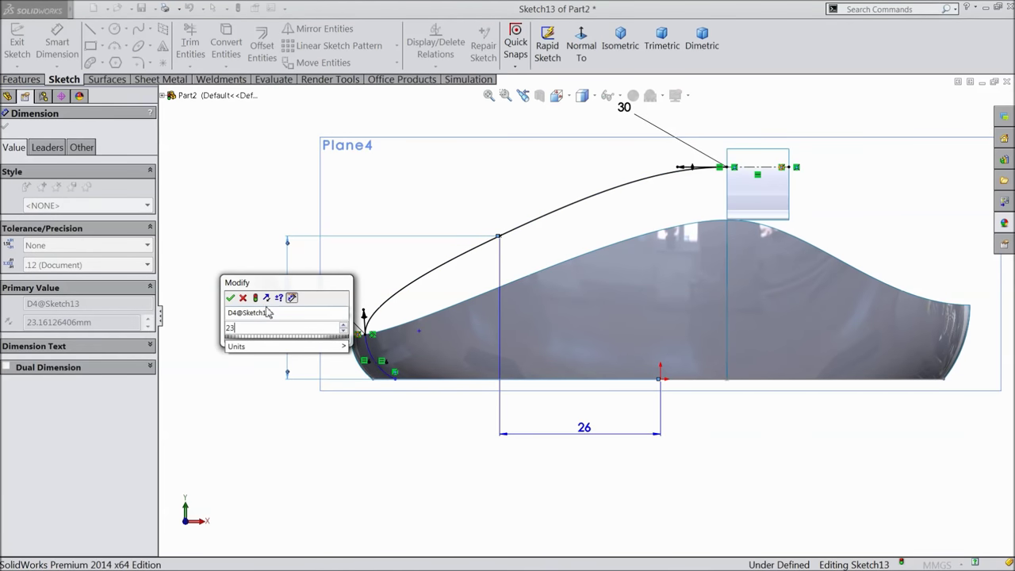
left_click(231, 298)
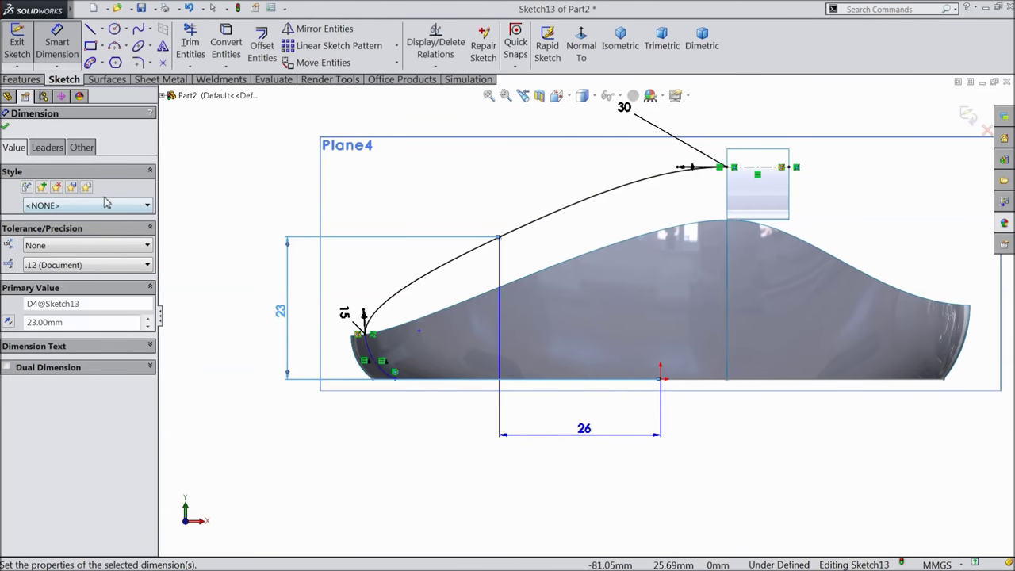
- Select the side-profile spline between its lower endpoint and middle point for dimensioning
scroll(485, 246, "down", 3)
left_click(474, 290)
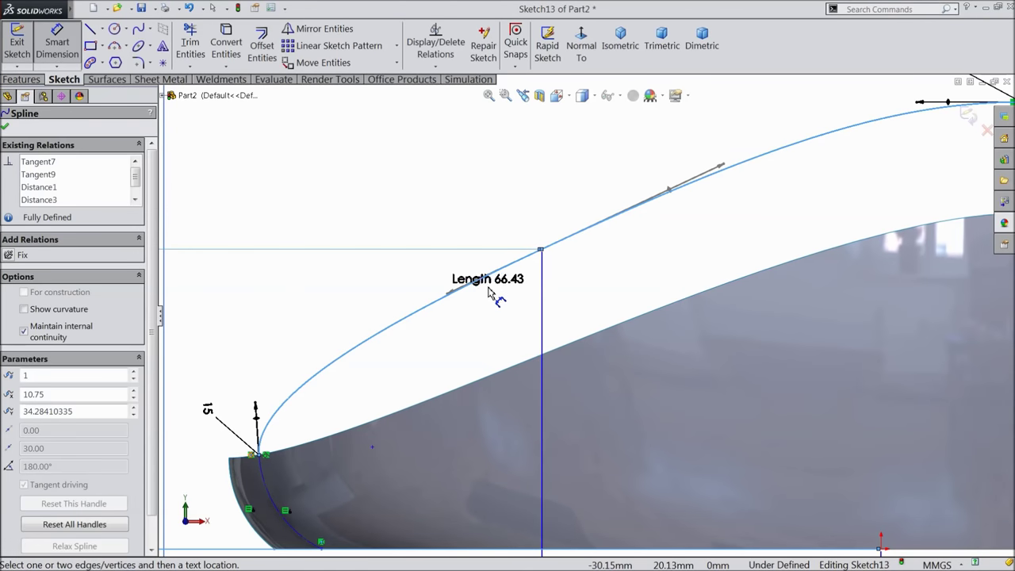
- Dimension the angle between the spline's middle tangent handle and the horizontal base line as 23°
left_click(479, 285)
scroll(551, 464, "up", 2)
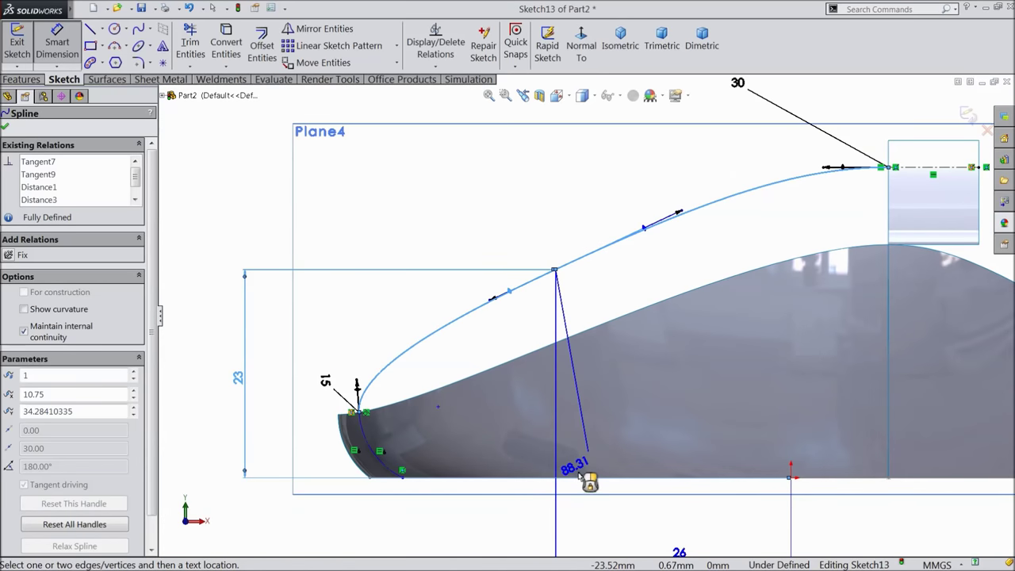
left_click(517, 388)
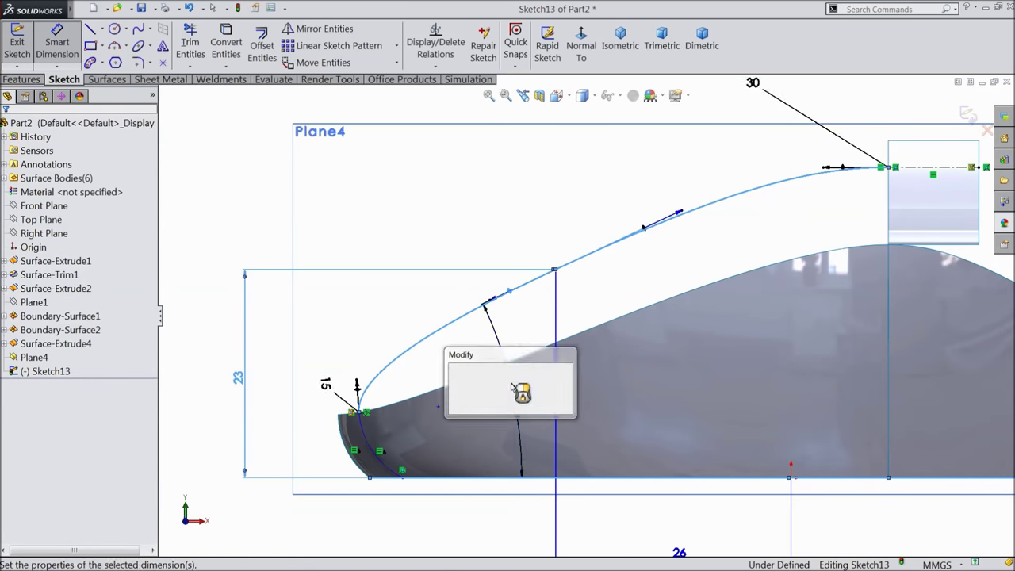
type("23")
left_click(458, 368)
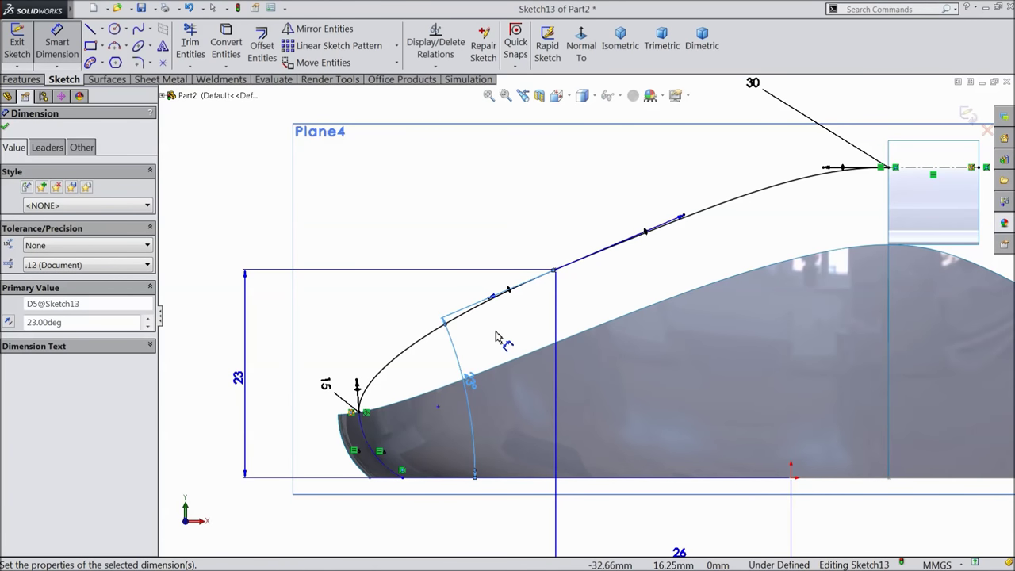
- Add a tangent-weight dimension of 100 to the handle at the spline's middle point
left_click(511, 298)
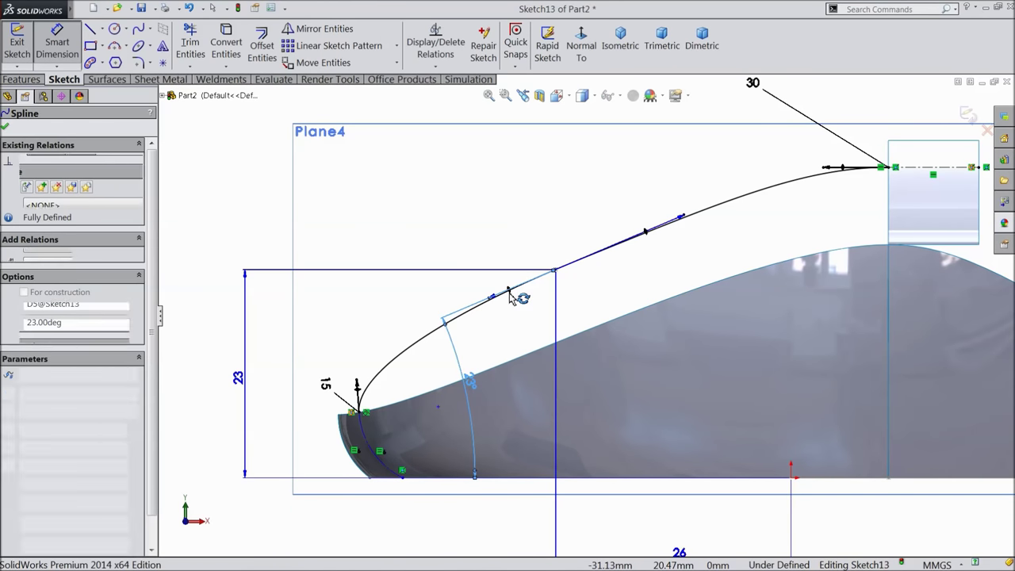
left_click(462, 238)
type("100")
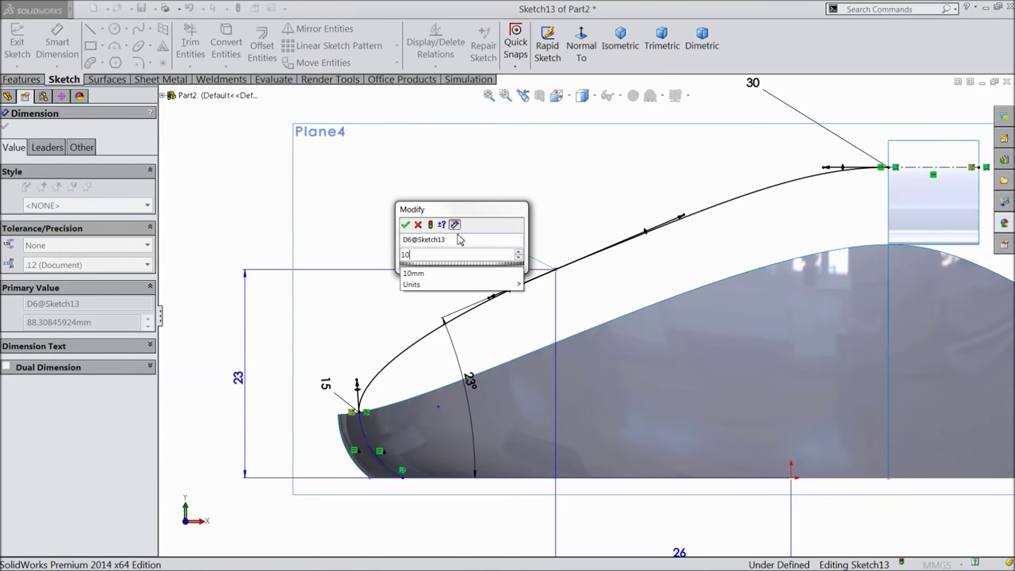
left_click(406, 227)
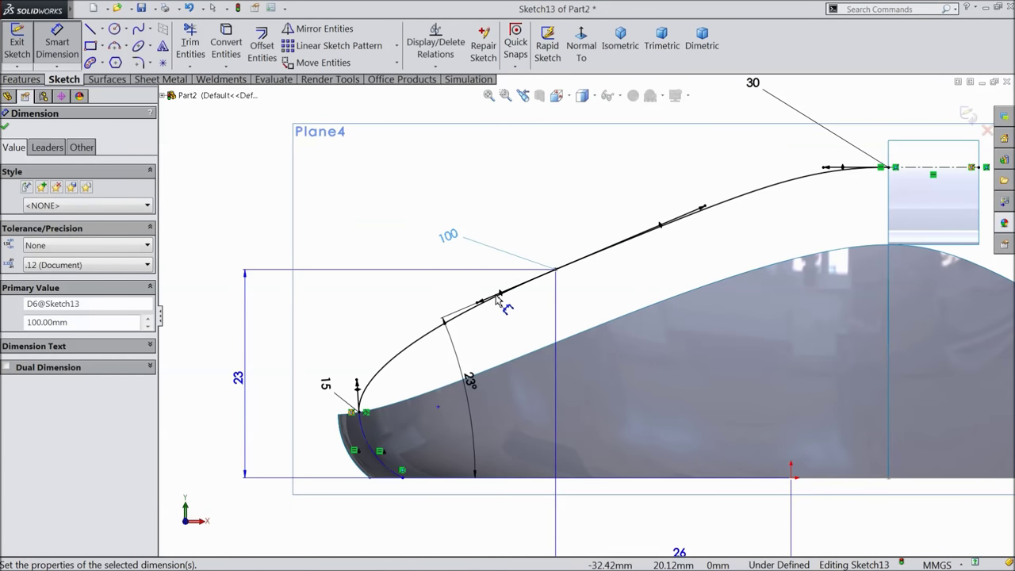
- Dimension the horizontal distance from the curve's lower end on the base line to the origin as 43.34 mm
key("f")
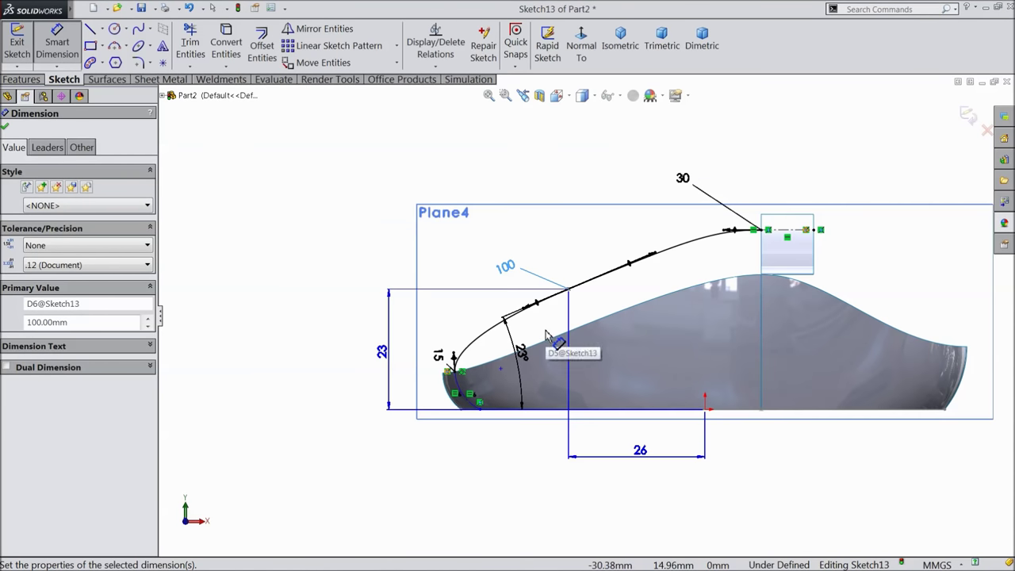
scroll(779, 290, "down", 1)
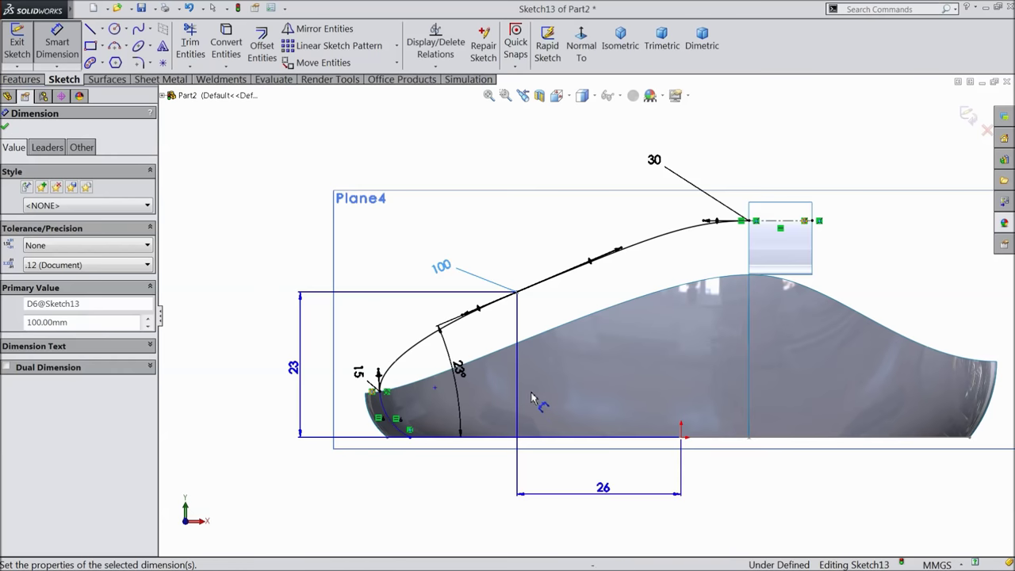
scroll(512, 389, "down", 1)
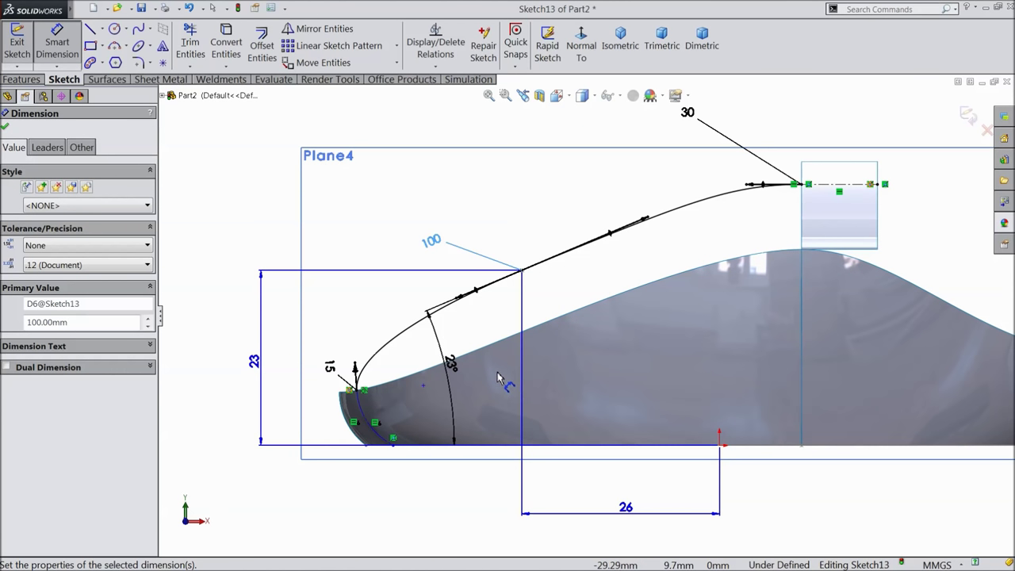
scroll(587, 394, "up", 2)
scroll(555, 386, "down", 2)
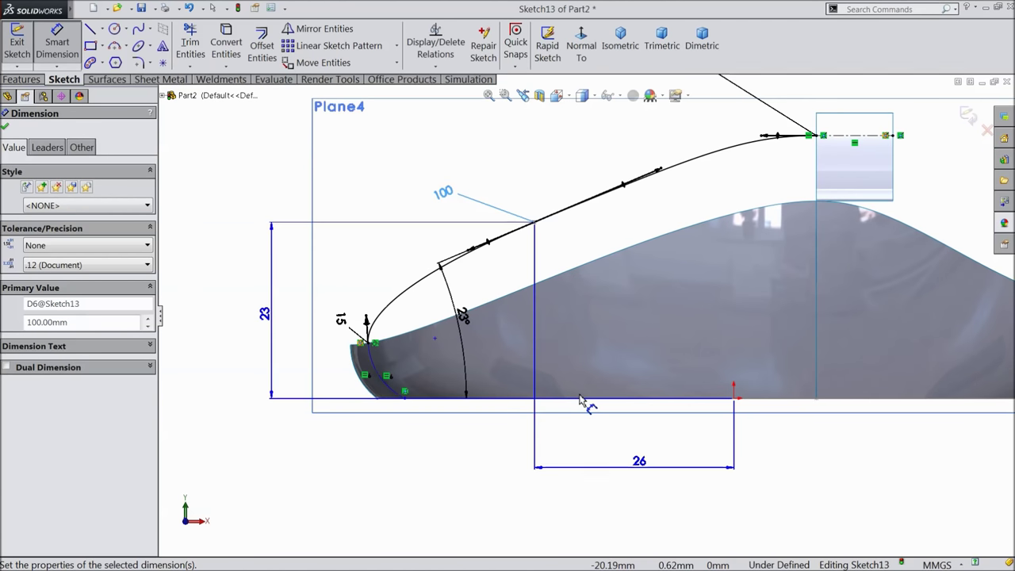
scroll(579, 401, "up", 1)
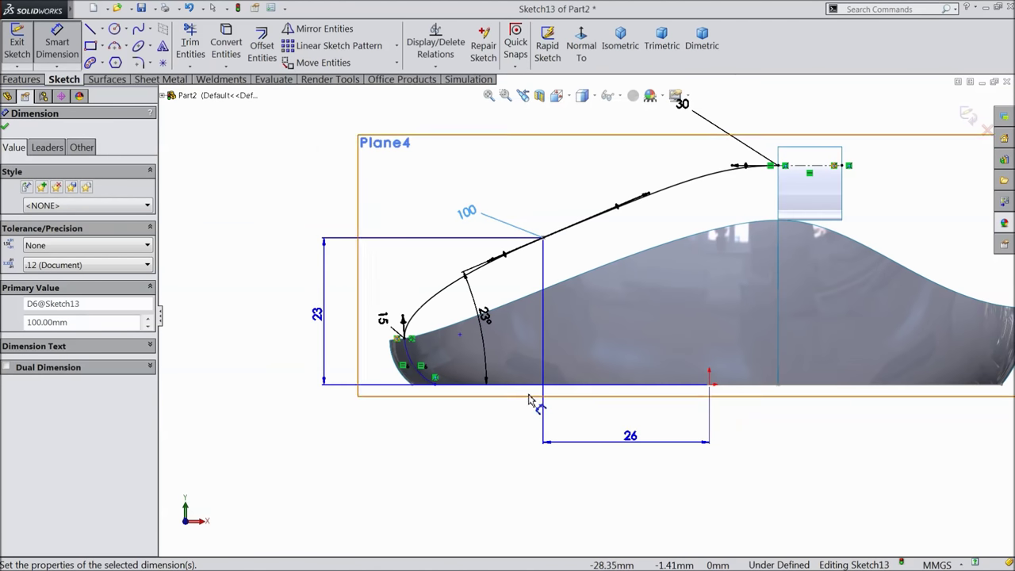
left_click(441, 396)
left_click(709, 389)
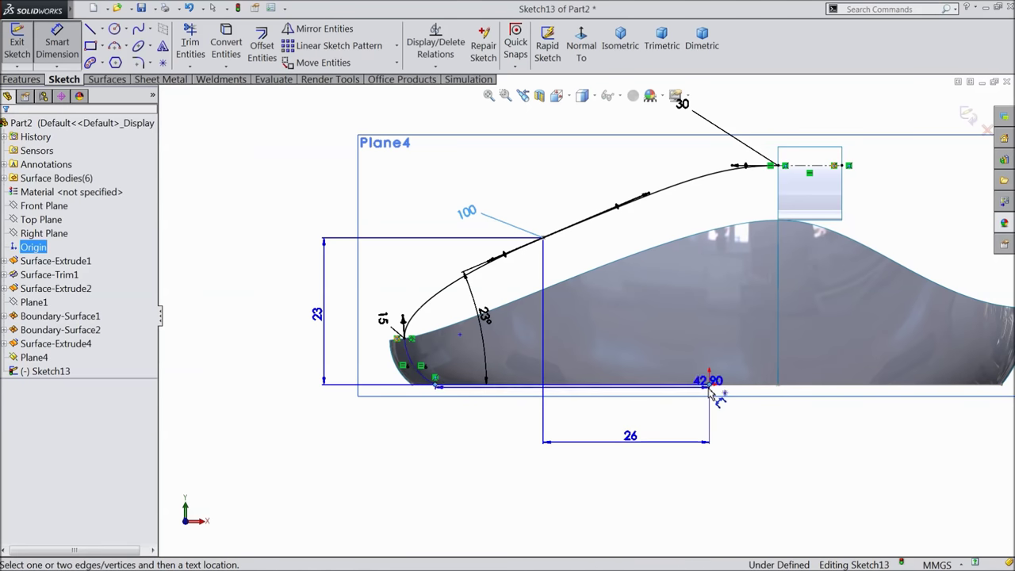
left_click(538, 484)
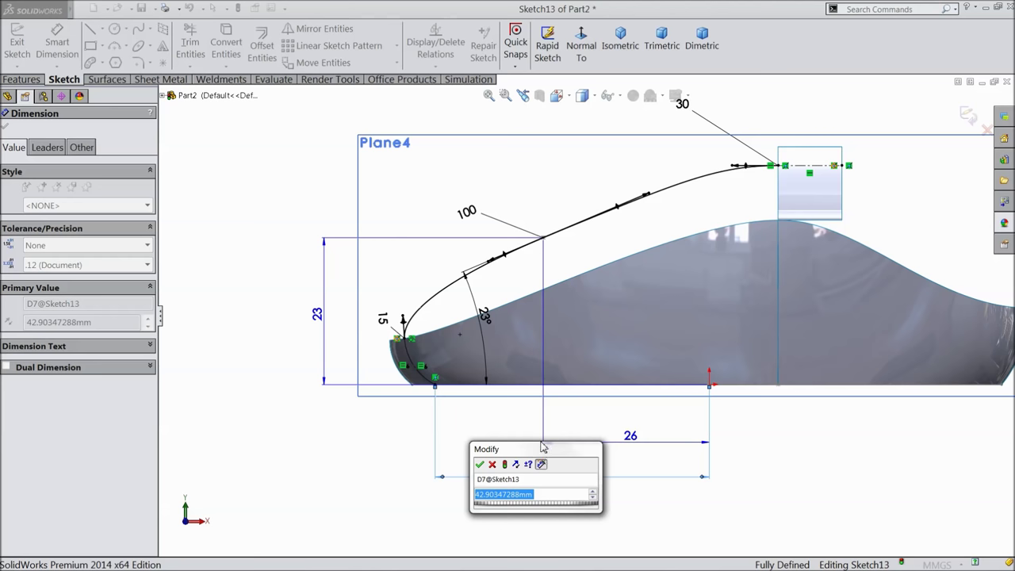
type("43.34")
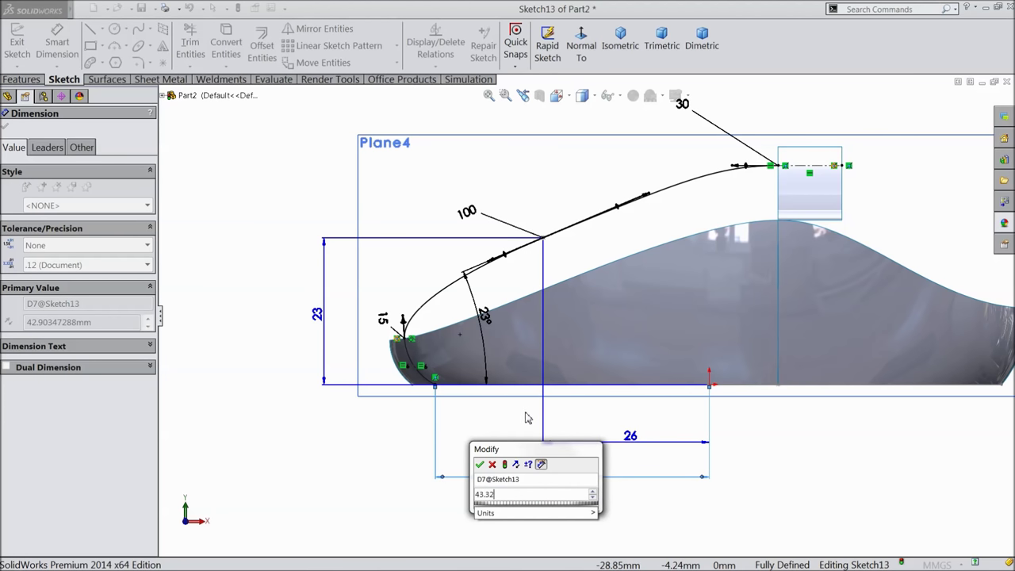
key("Return")
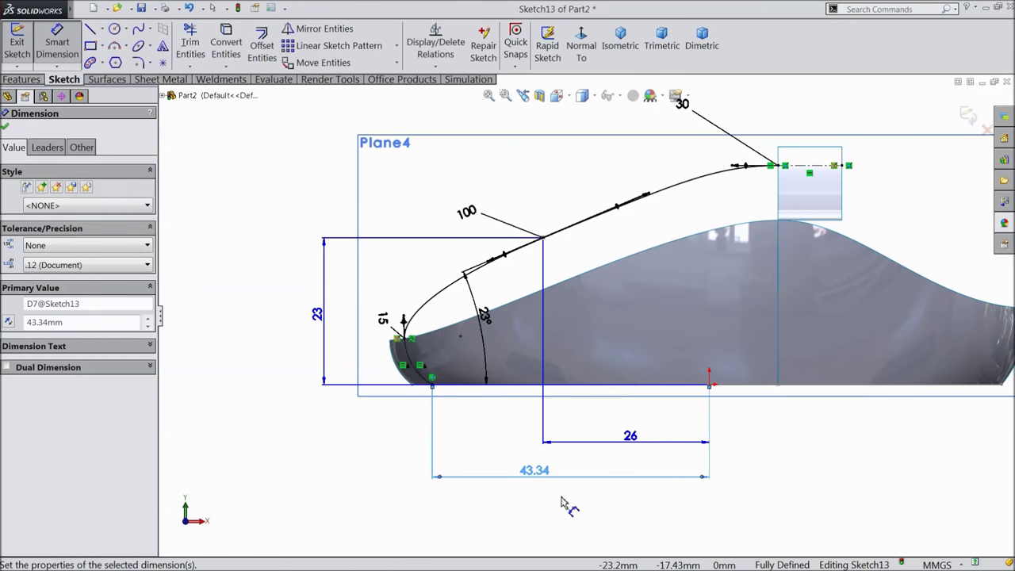
- Finish dimensioning and exit the fully dimensioned spline sketch on Plane4
scroll(547, 480, "down", 2)
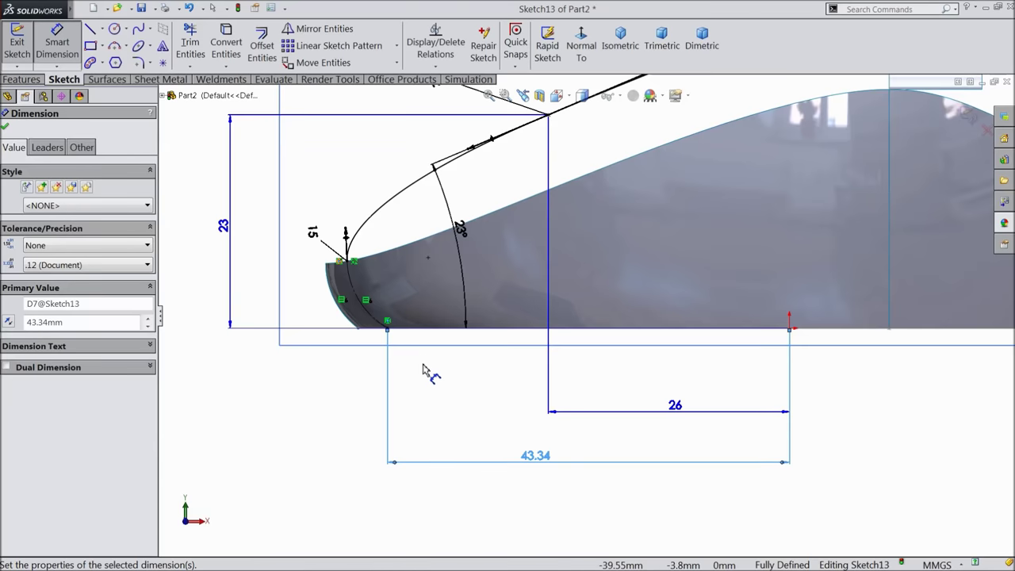
key("z")
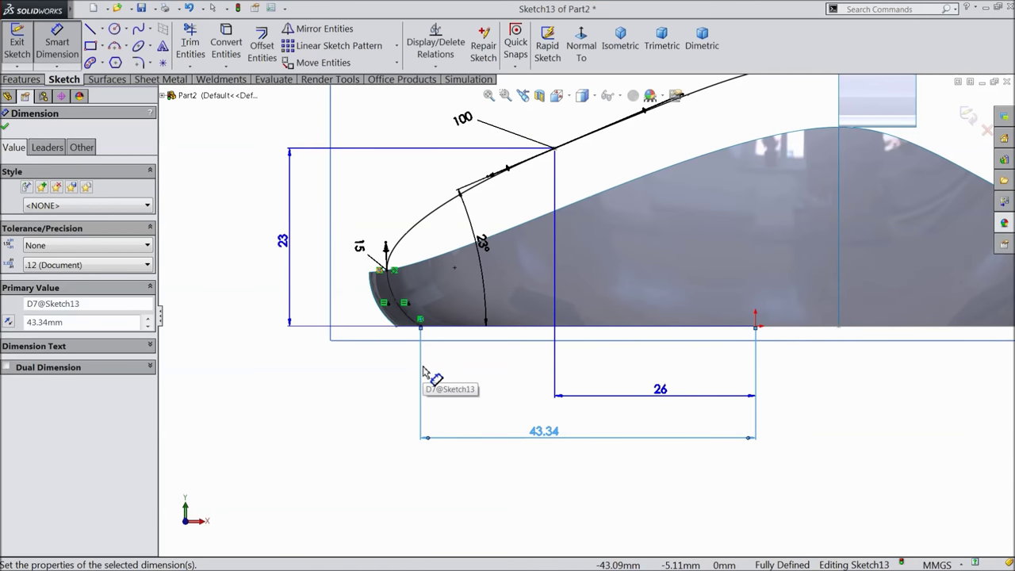
key("z")
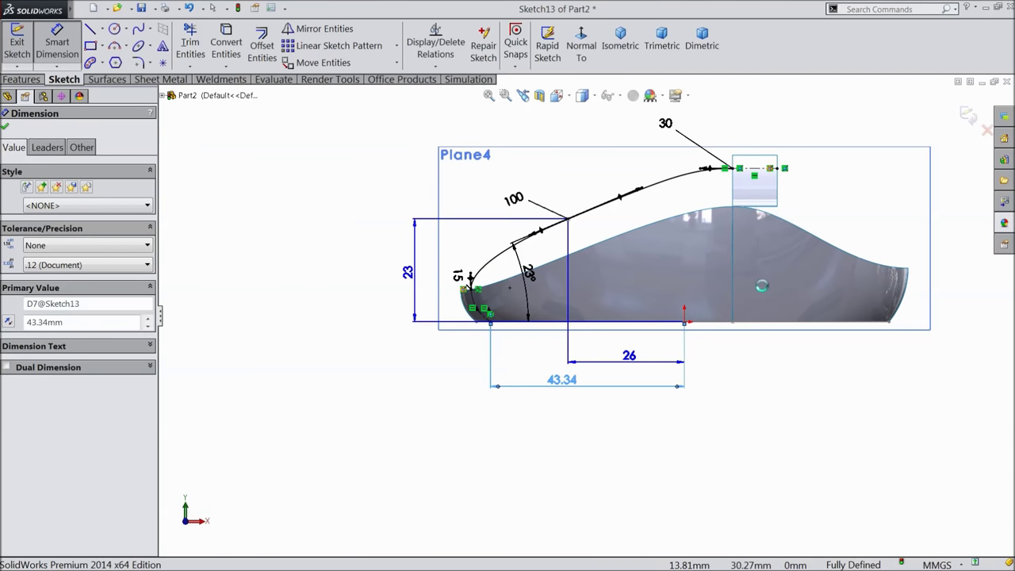
key("shift+z")
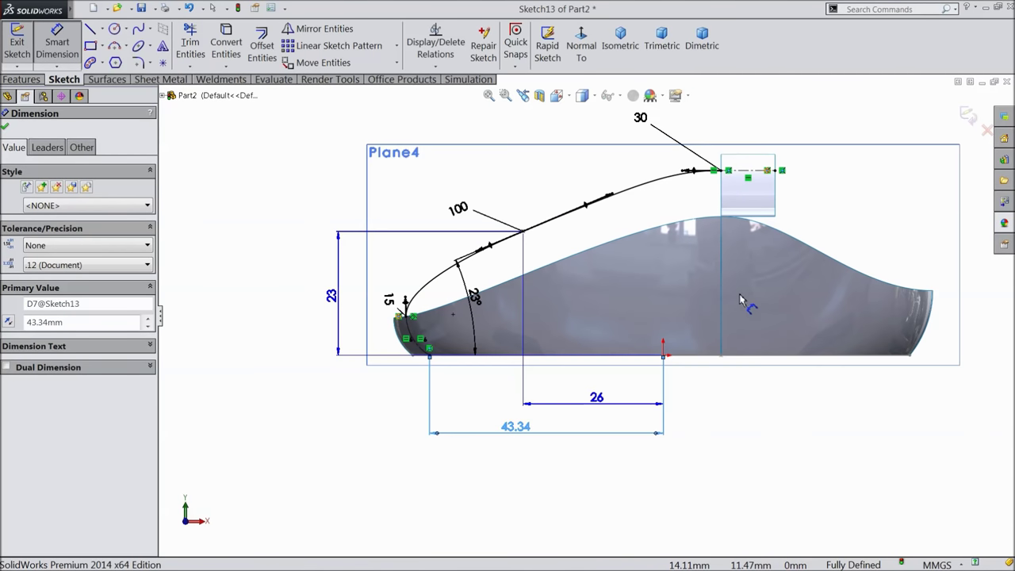
left_click(5, 128)
scroll(583, 254, "down", 1)
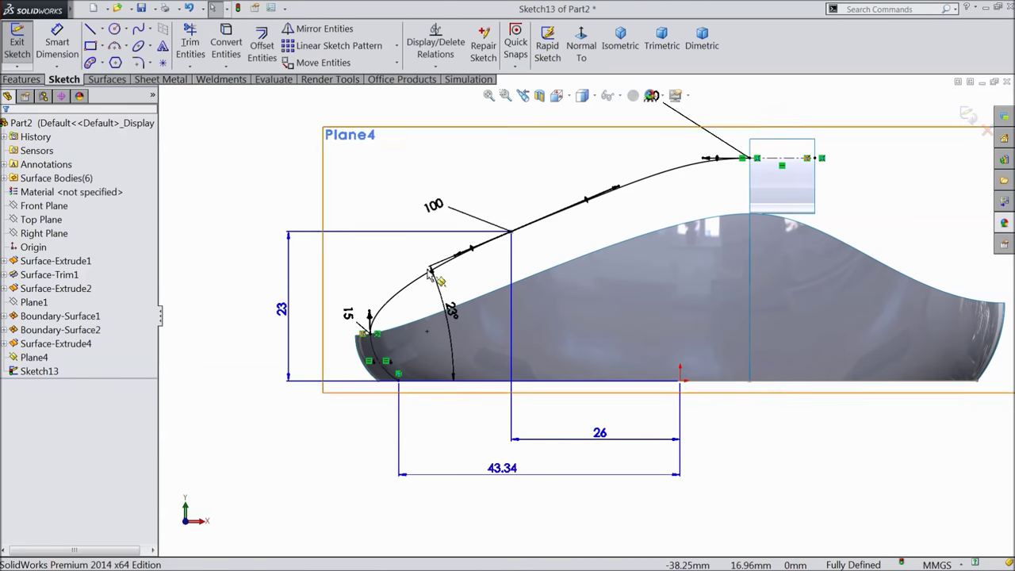
key("ctrl+b")
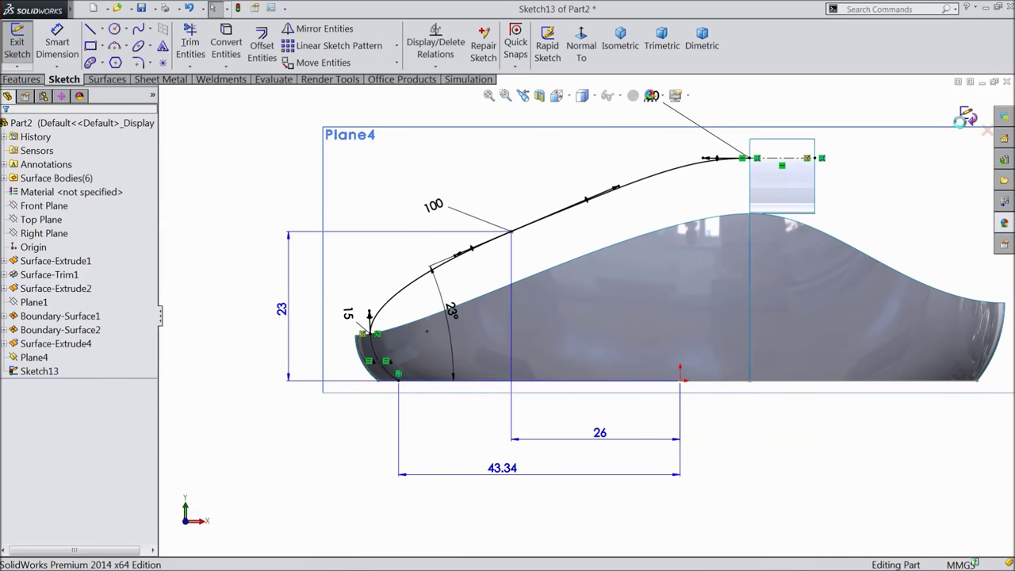
left_click(254, 201)
- Hide Plane4 in the model
mouse_move(269, 207)
middle_mouse_down()
mouse_move(322, 255)
mouse_move(312, 269)
middle_mouse_up()
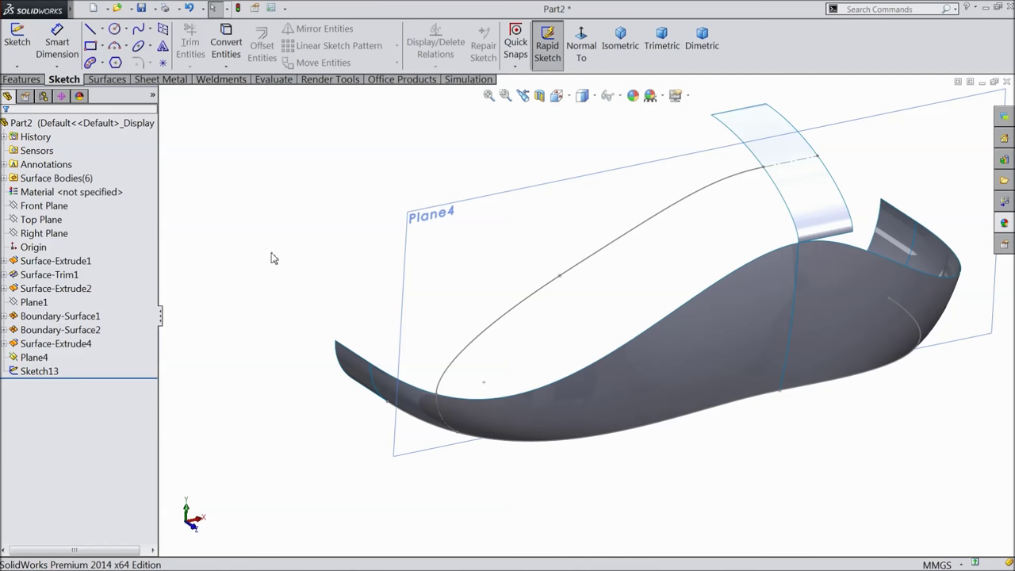
left_click(432, 219)
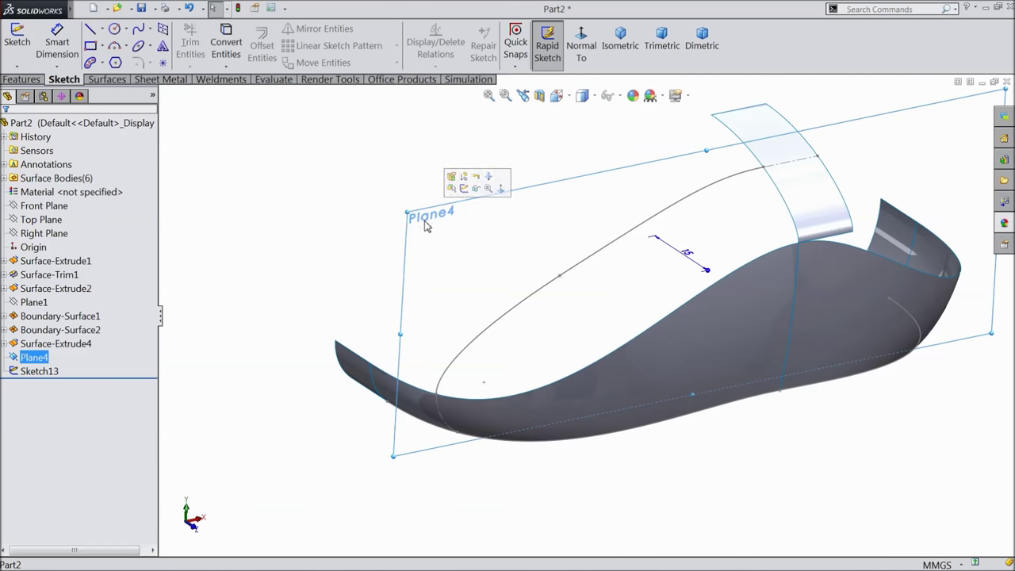
left_click(471, 195)
- Start a new sketch on the Front Plane and view it face-on
left_click(47, 206)
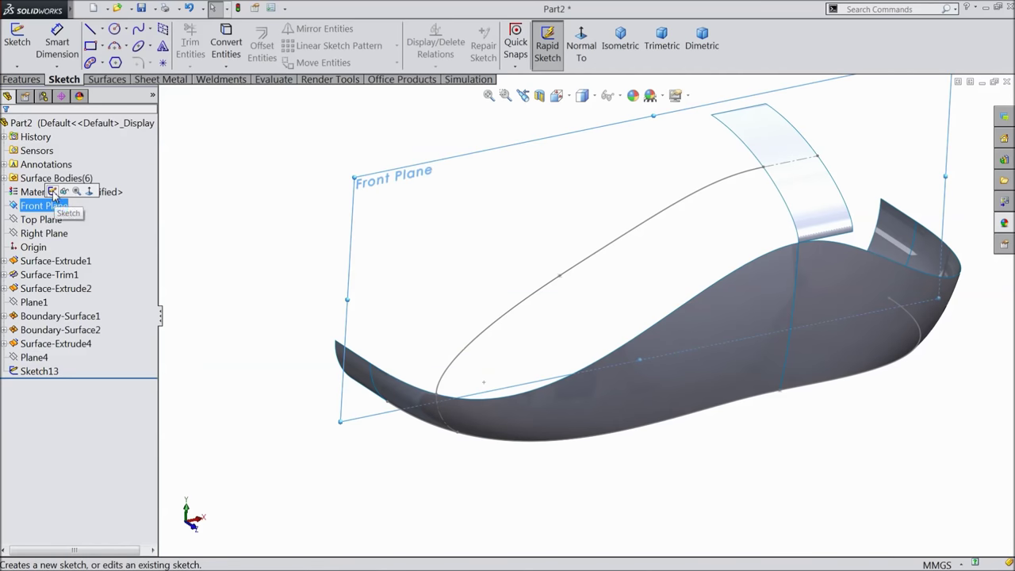
left_click(53, 192)
left_click(582, 48)
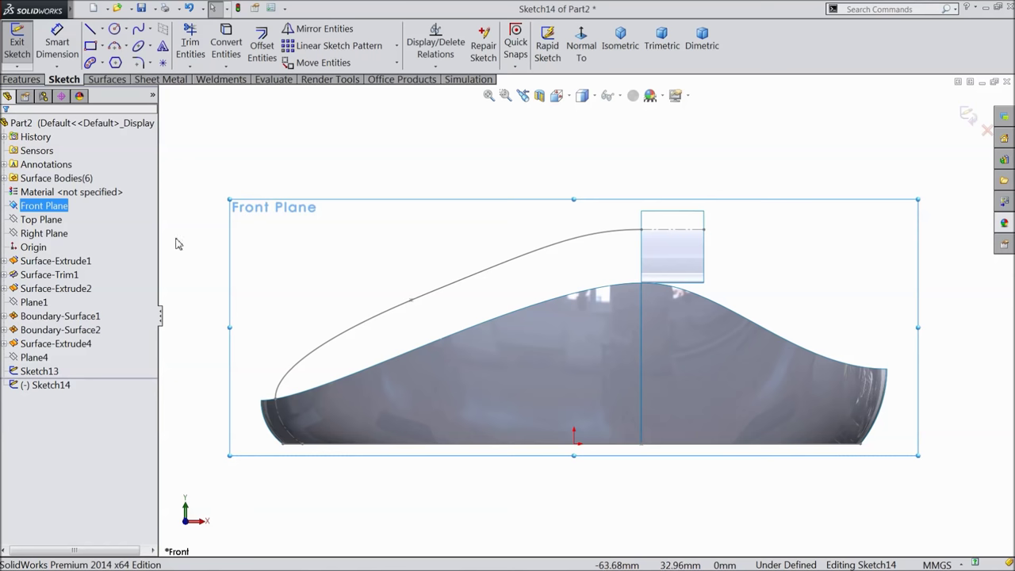
- Draw a horizontal centerline along the model's base through the origin, past both ends of the body and about 52 mm beyond the origin on the right
left_click(102, 28)
left_click(121, 61)
key("z")
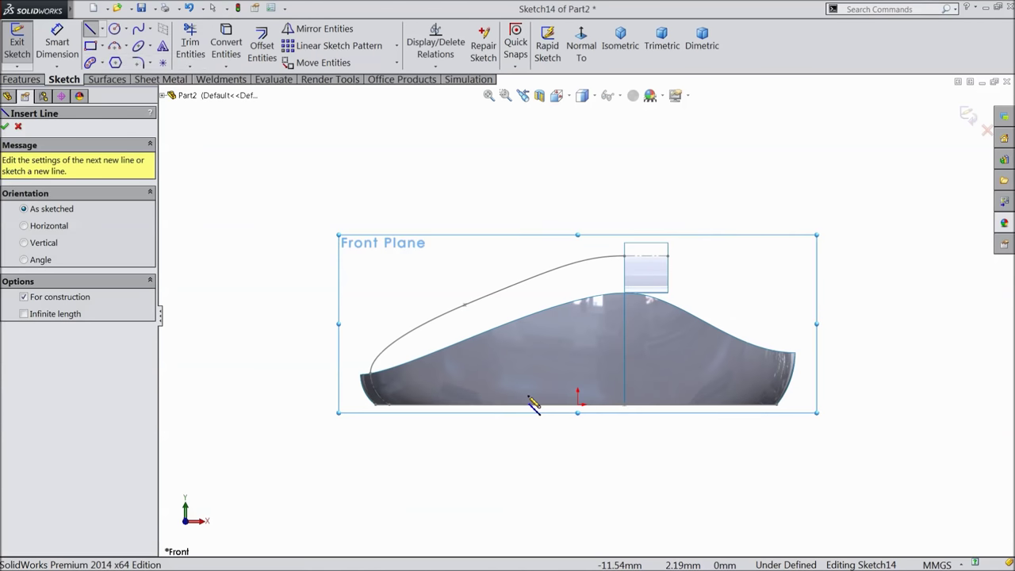
scroll(377, 418, "down", 4)
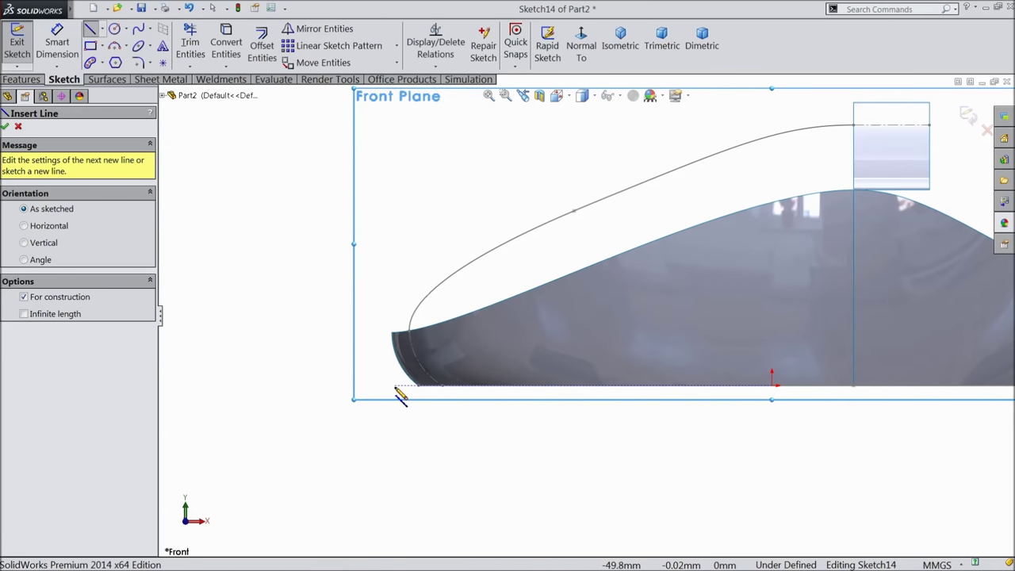
left_click(389, 387)
scroll(635, 404, "up", 3)
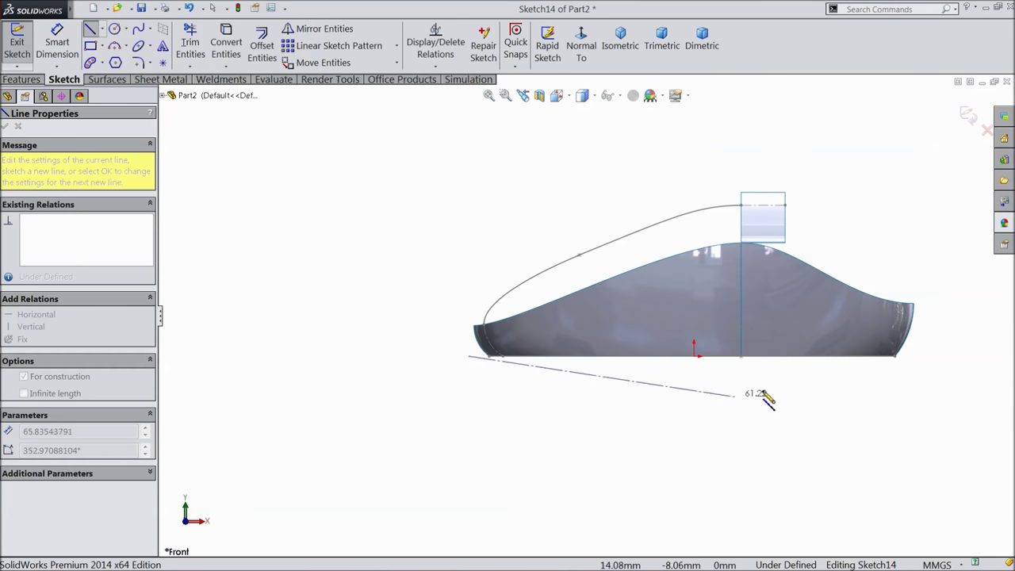
left_click(926, 361)
right_click(946, 306)
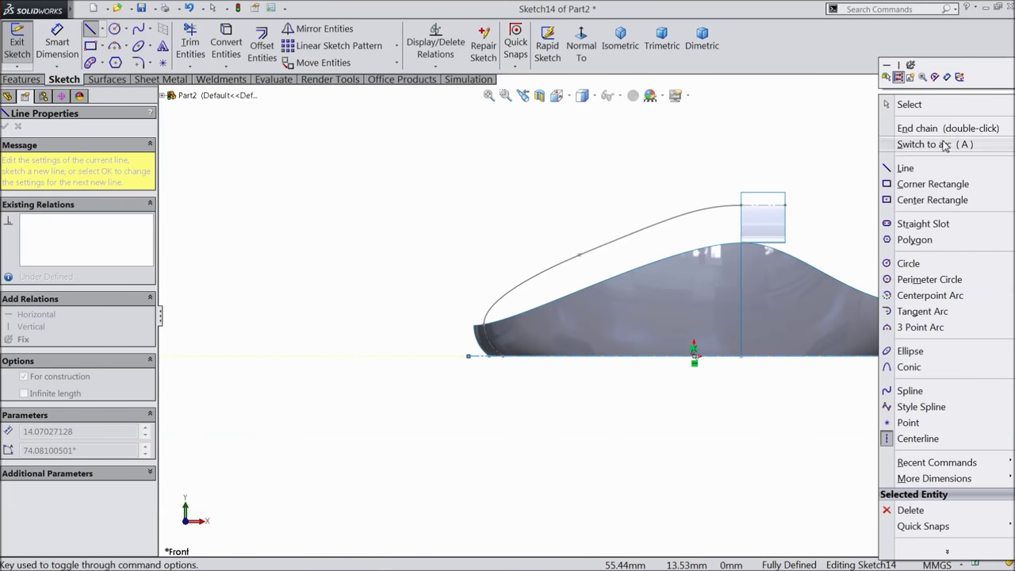
left_click(909, 105)
key("f")
- Dimension the distance from the origin to the centerline's right endpoint as 50 mm
left_click(70, 63)
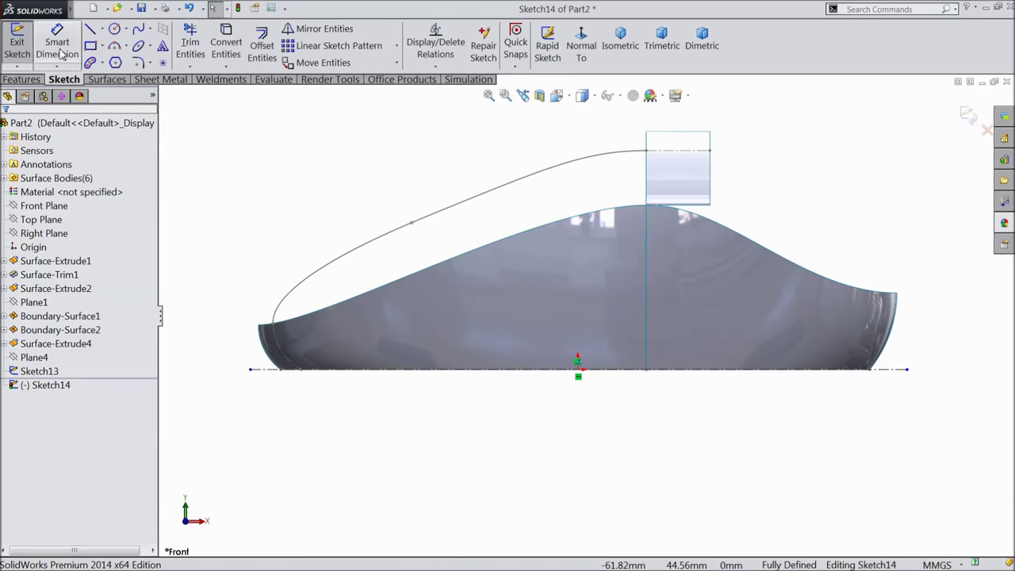
left_click(580, 370)
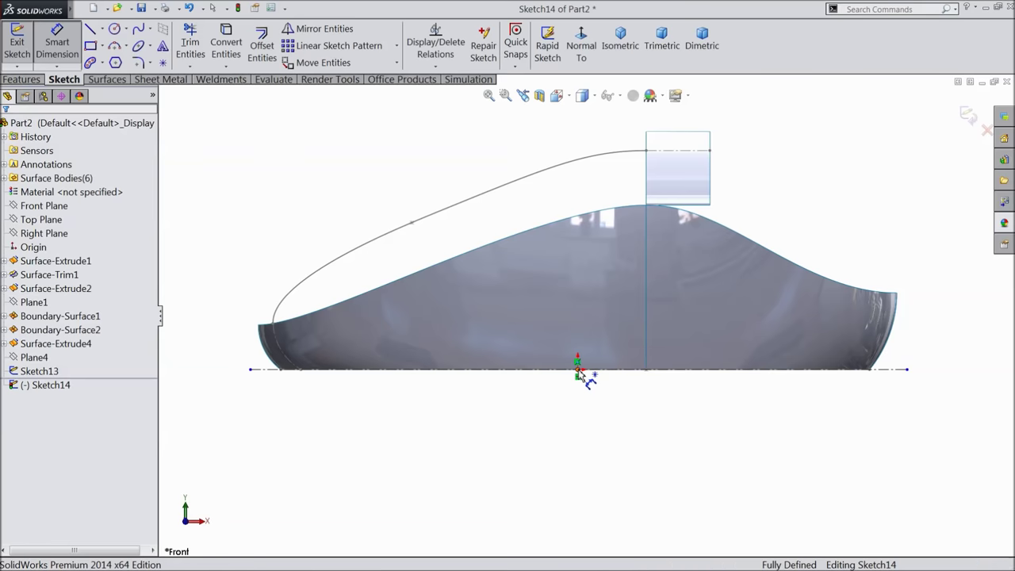
left_click(909, 371)
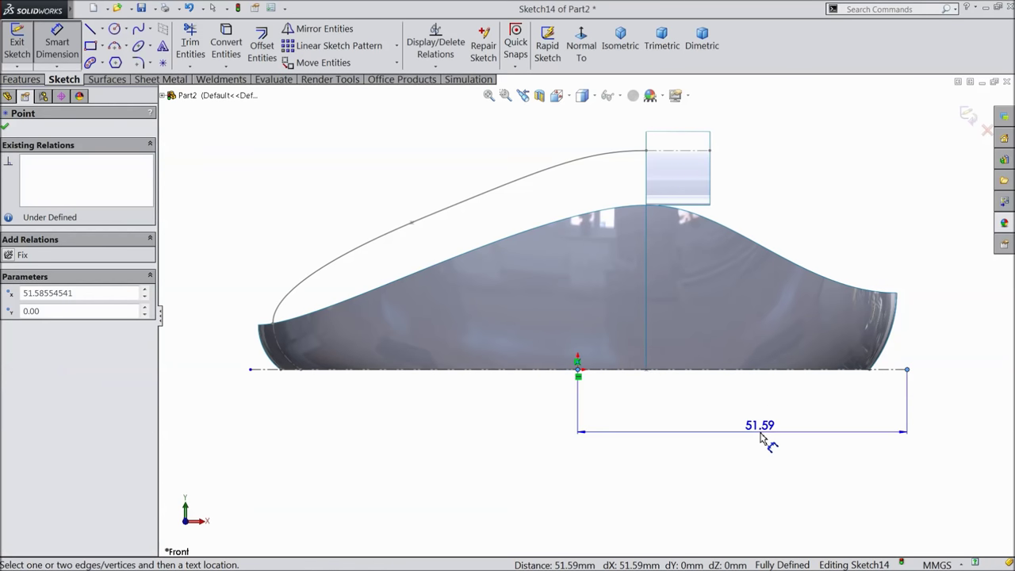
left_click(764, 442)
type("50")
key("Return")
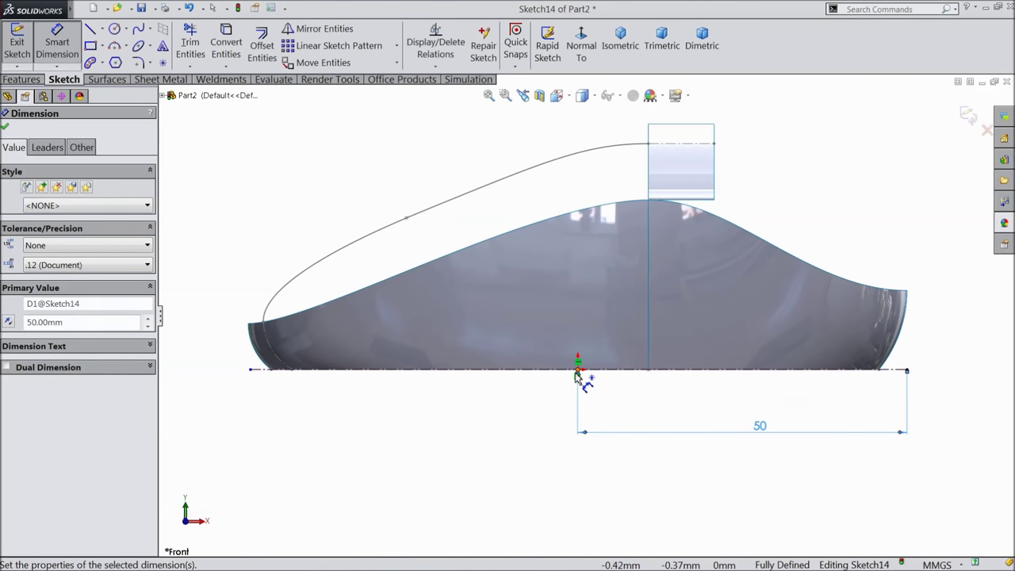
- Dimension the distance from the origin to the centerline's left endpoint as 50 mm
left_click(578, 373)
left_click(250, 369)
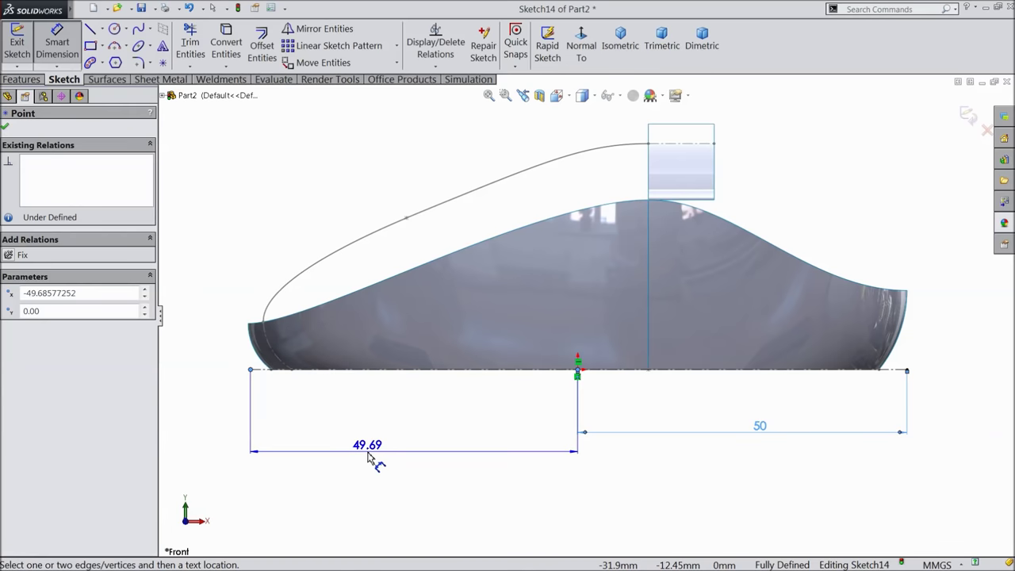
left_click(369, 450)
type("50")
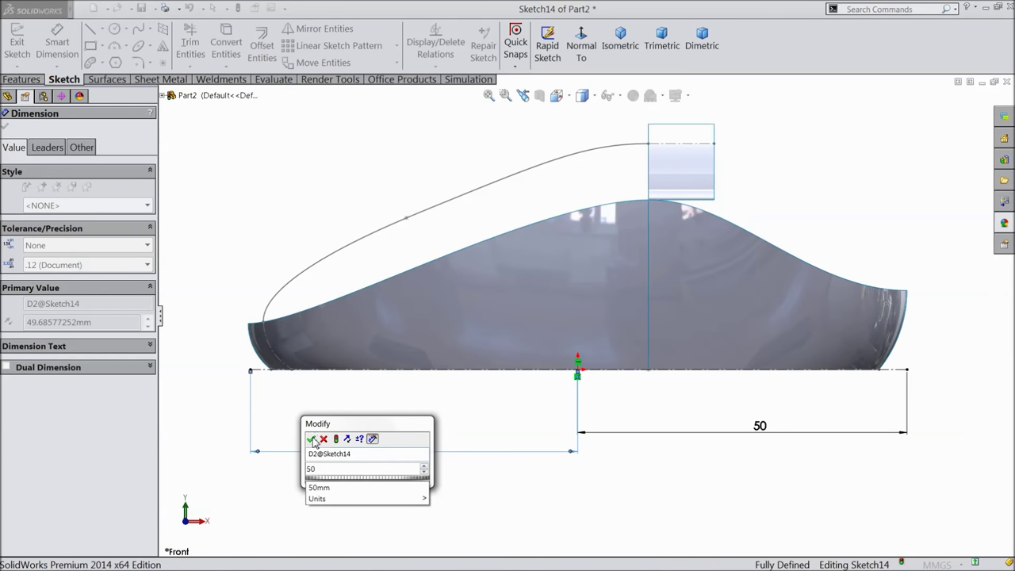
left_click(312, 440)
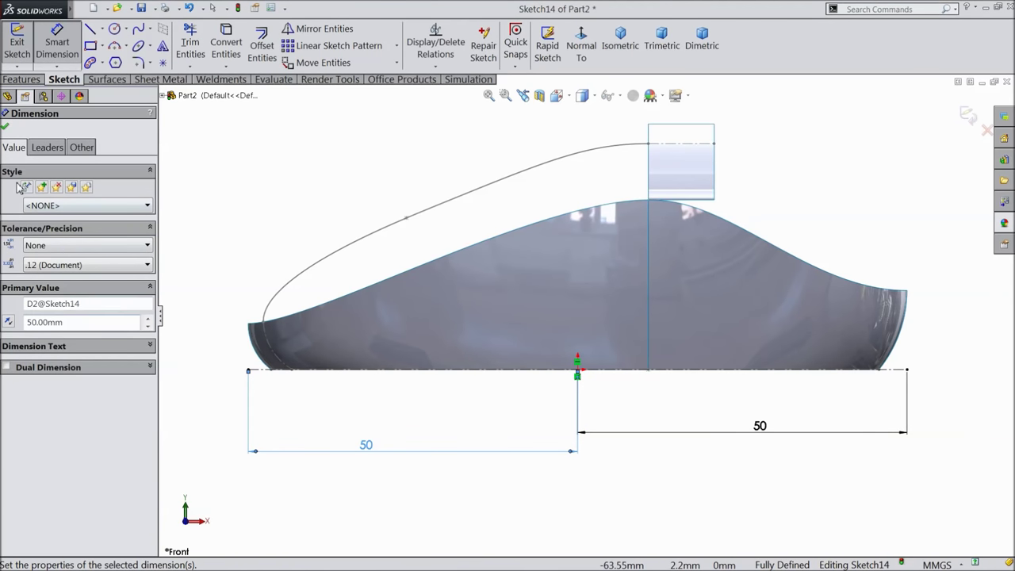
left_click(4, 128)
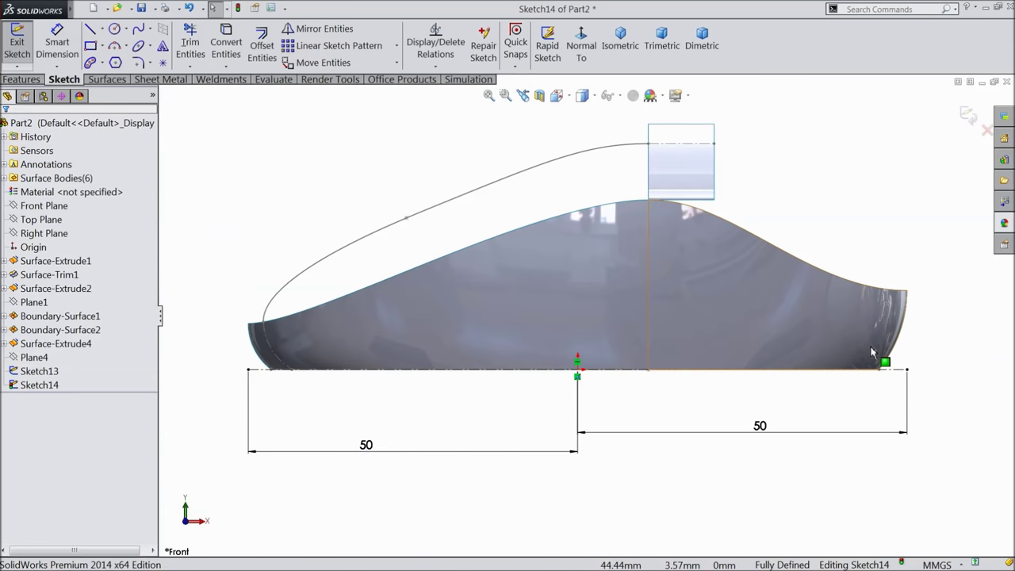
- Convert the curved end edges of the body at its right and left ends into sketch arcs
left_click(911, 341)
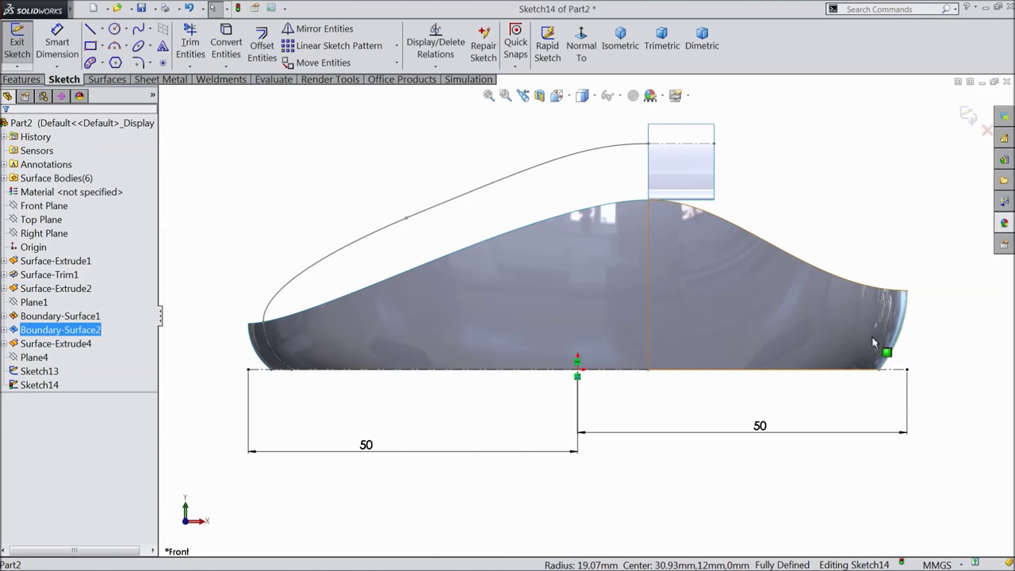
left_click(233, 49)
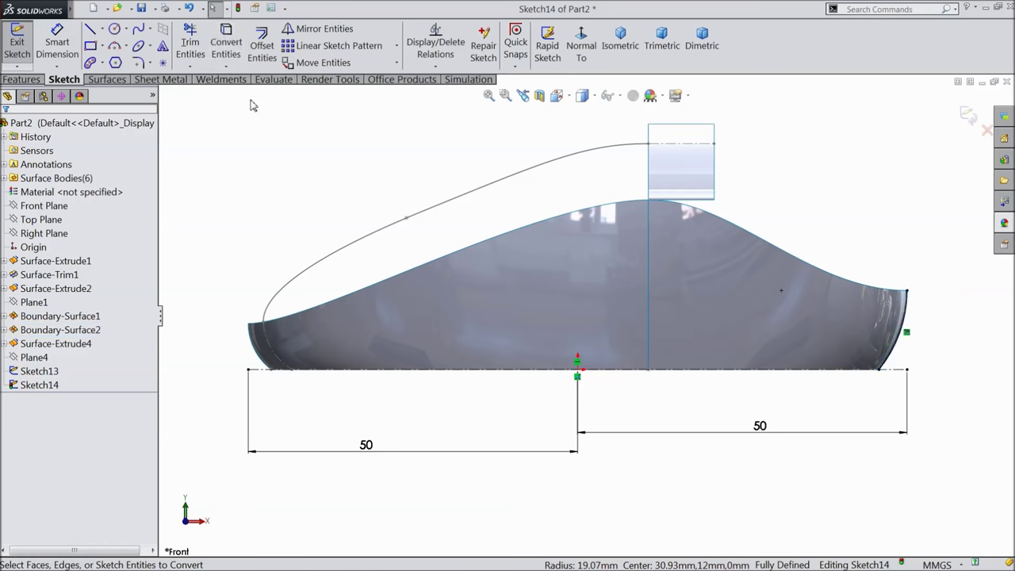
left_click(253, 352)
left_click(226, 44)
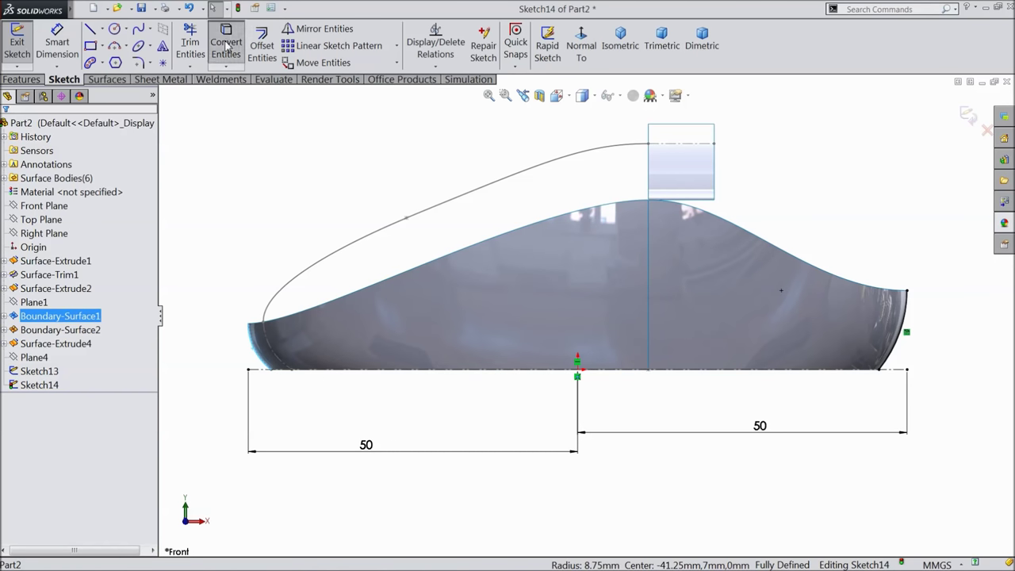
- Draw a three-point spline from the right arc's upper end through a point about 10 mm right and 34 mm above the origin to the left arc's upper end
left_click(138, 31)
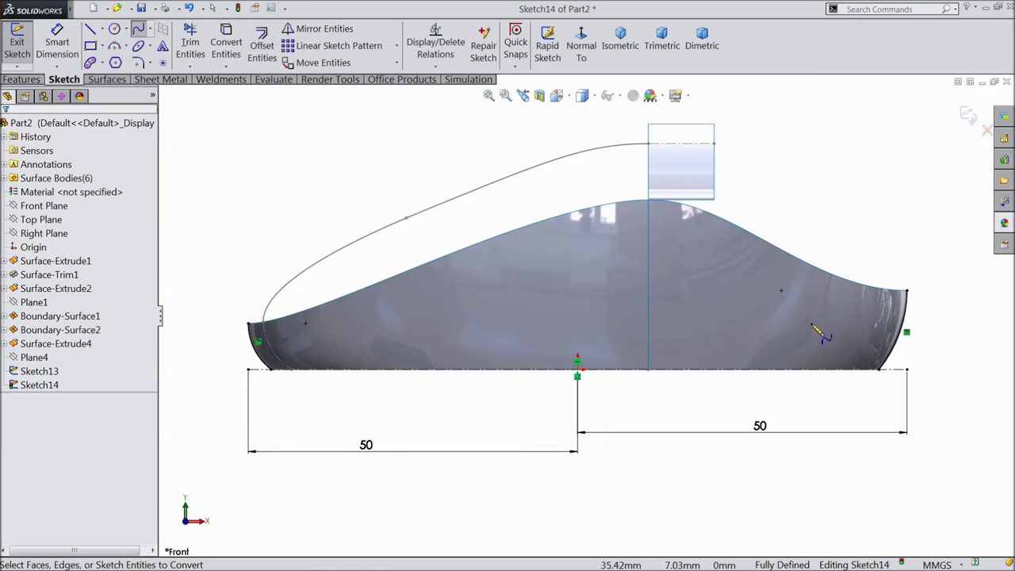
left_click(906, 291)
left_click(645, 145)
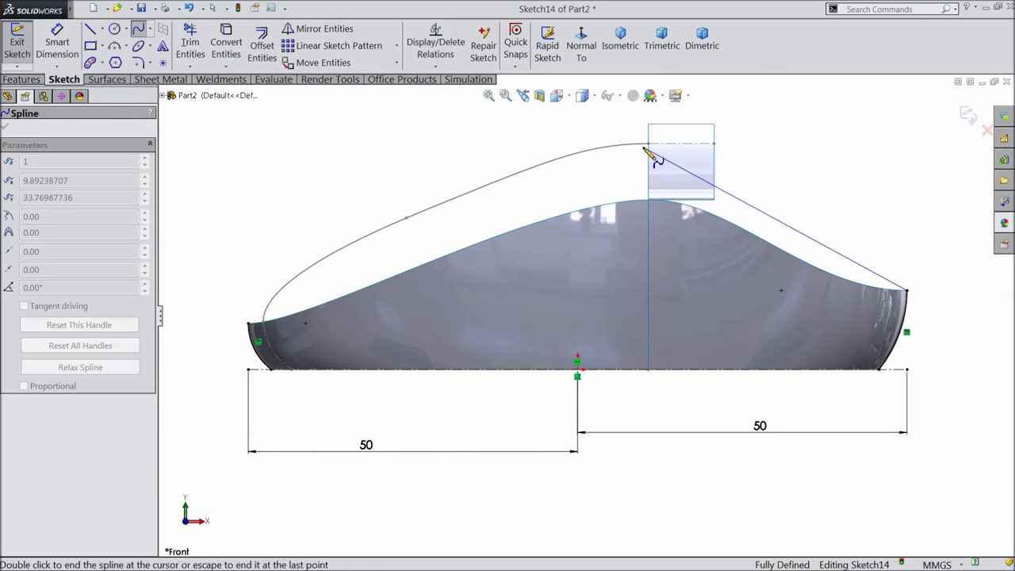
right_click(250, 320)
left_click(255, 159)
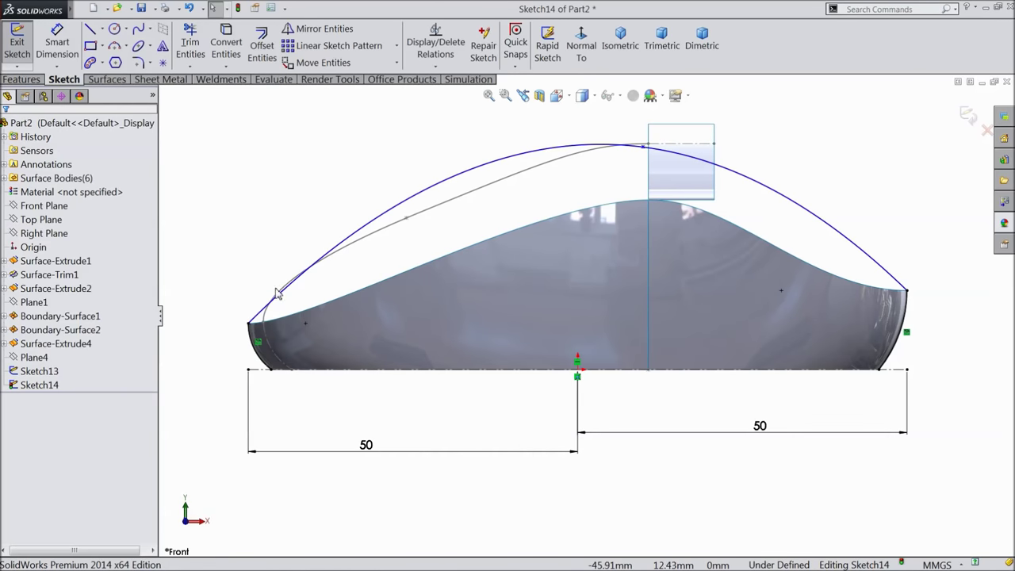
- Make the spline tangent to the converted arc at the body's left end
scroll(269, 302, "down", 4)
left_click(313, 379)
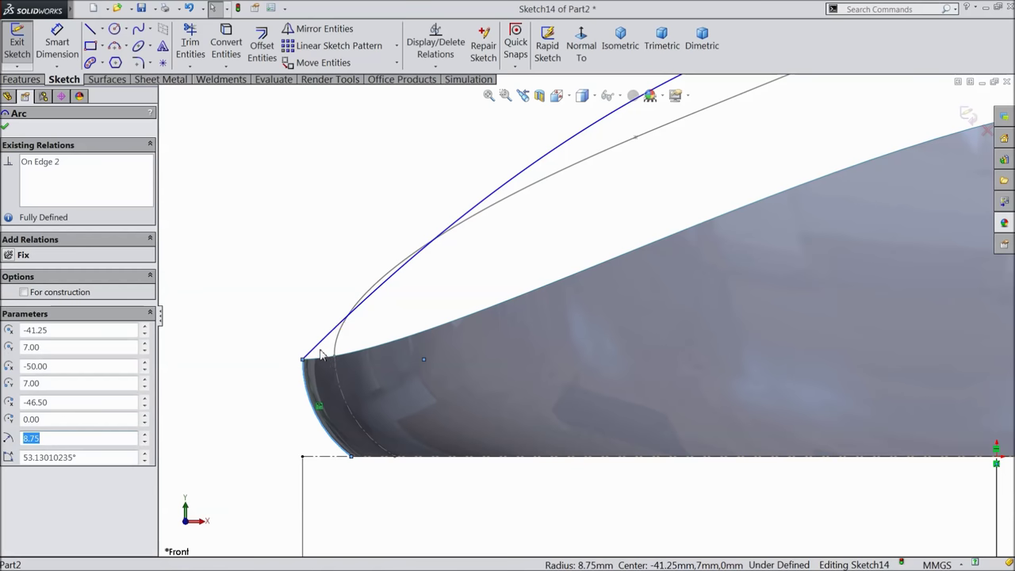
left_click(318, 350, "ctrl")
left_click(351, 303)
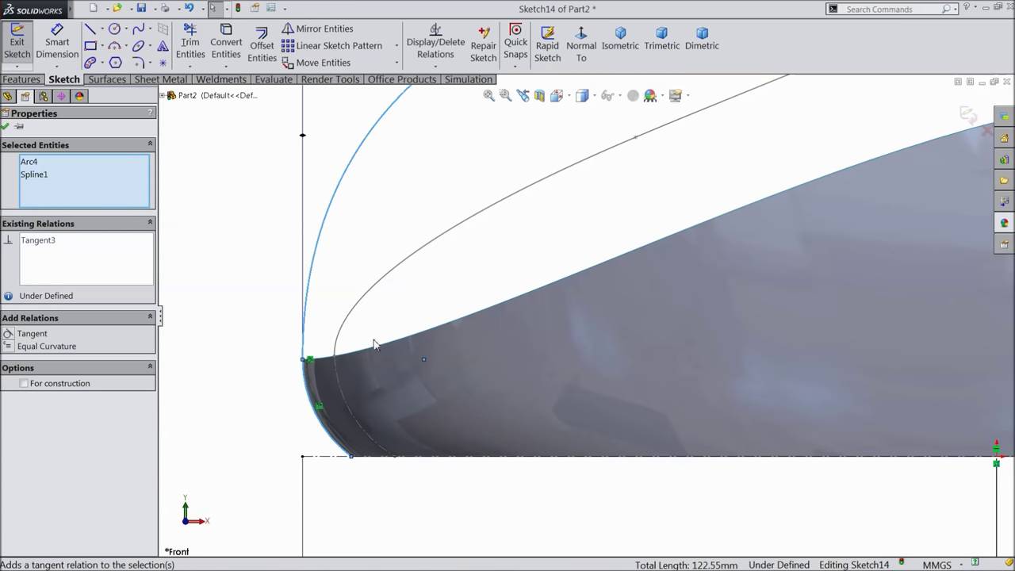
- Make the spline tangent to the converted arc at the body's right end
scroll(386, 381, "up", 3)
scroll(386, 381, "up", 2)
scroll(843, 310, "down", 5)
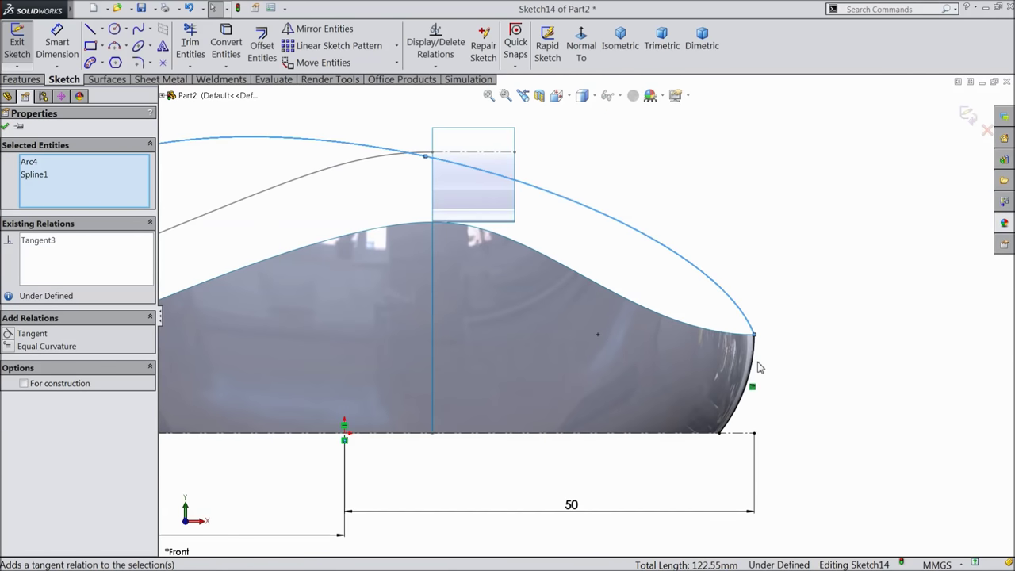
left_click(758, 367)
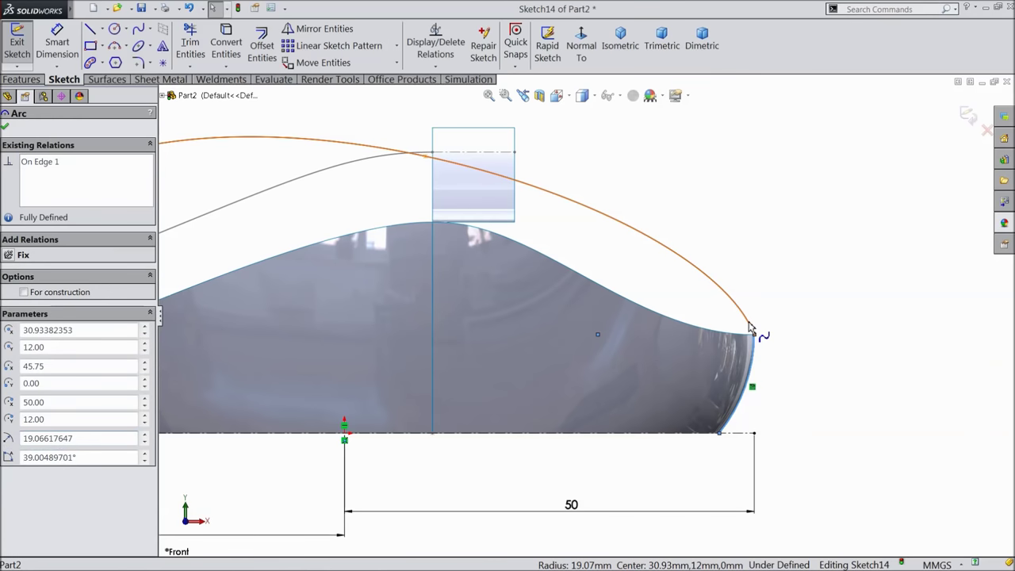
left_click(755, 324, "ctrl")
left_click(777, 276)
key("z")
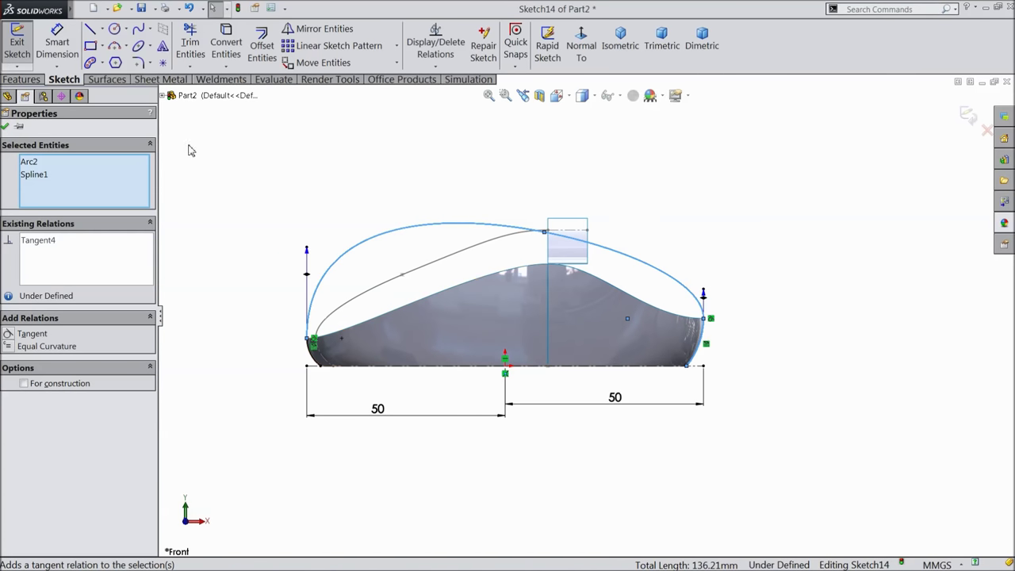
left_click(5, 128)
- Dimension the tangent handle at the spline's right end with a value of 25
left_click(57, 43)
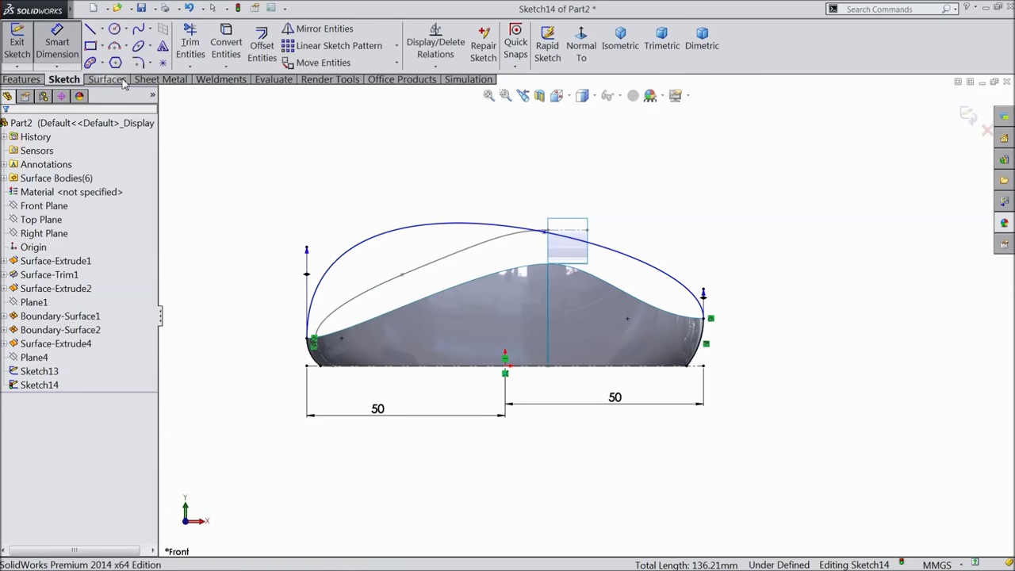
scroll(698, 357, "down", 3)
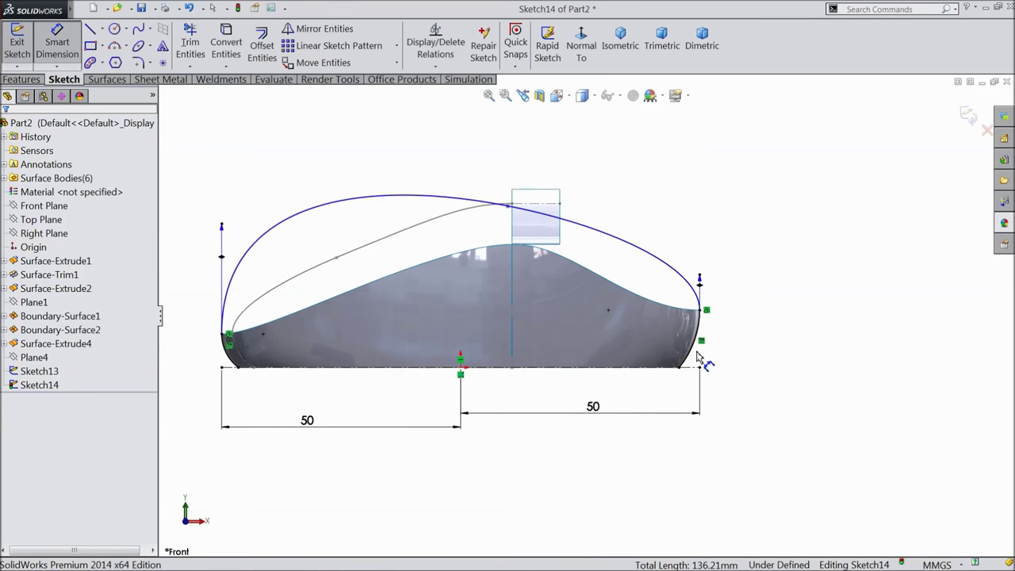
left_click(696, 273)
left_click(735, 242)
type("25")
key("Return")
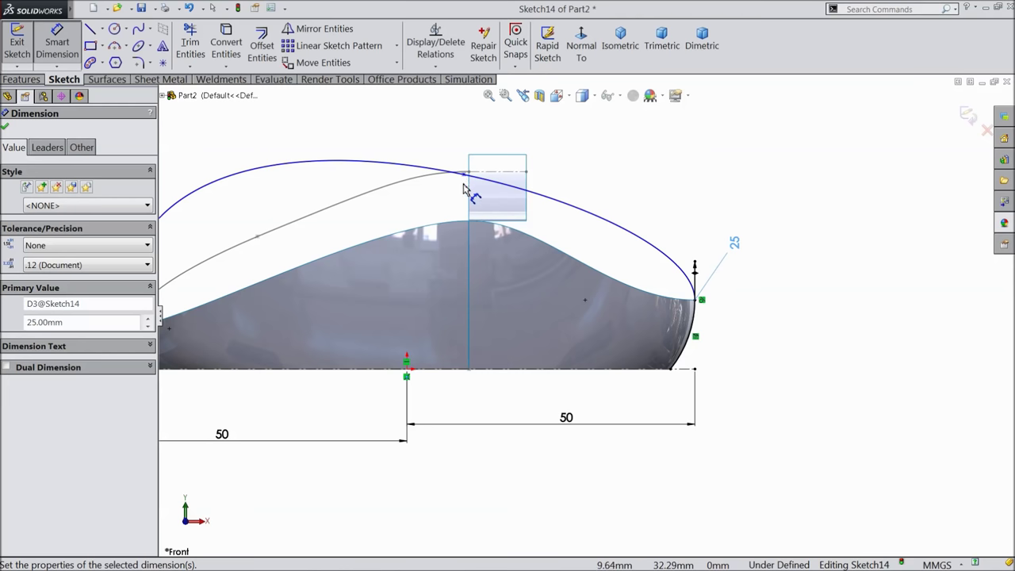
- Dimension the horizontal distance from the origin to the spline's middle point as 10.75 mm
left_click(465, 176)
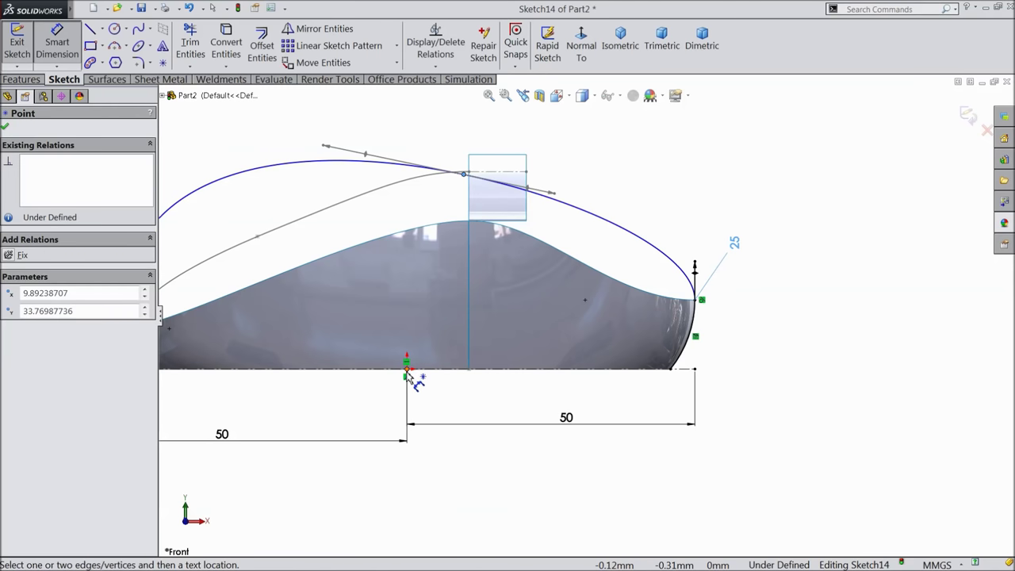
left_click(407, 367)
left_click(446, 143)
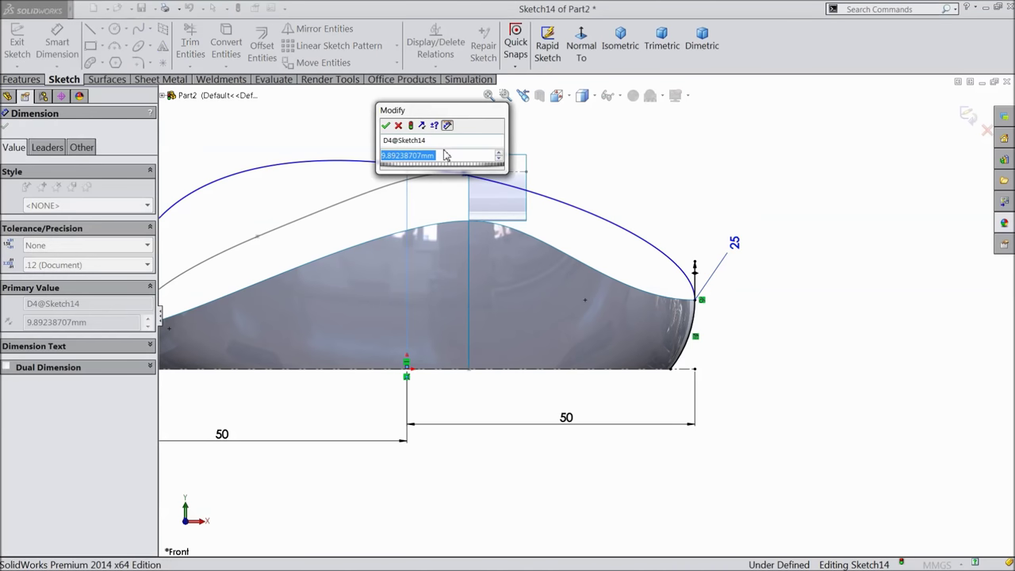
type("10.75")
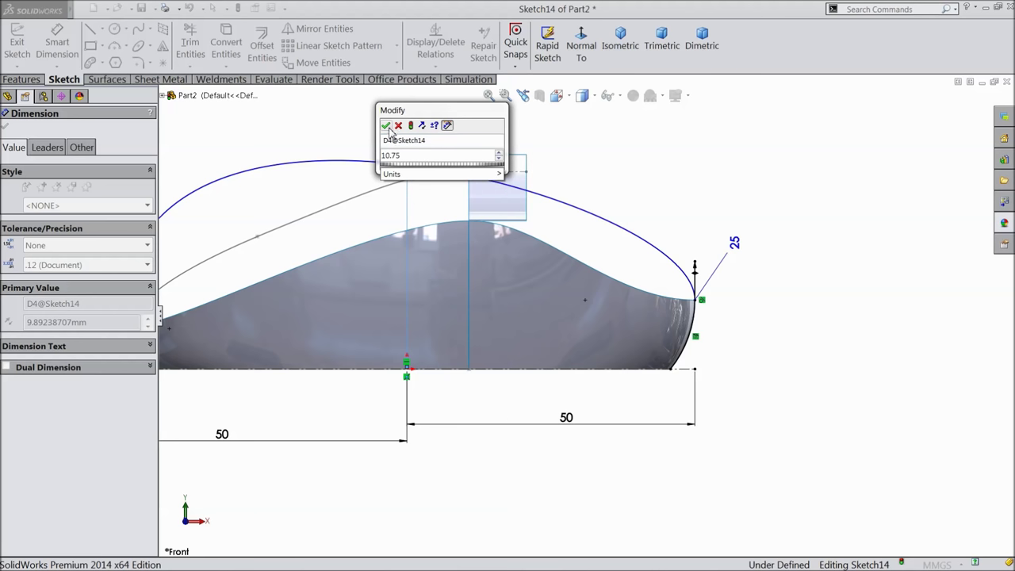
left_click(386, 126)
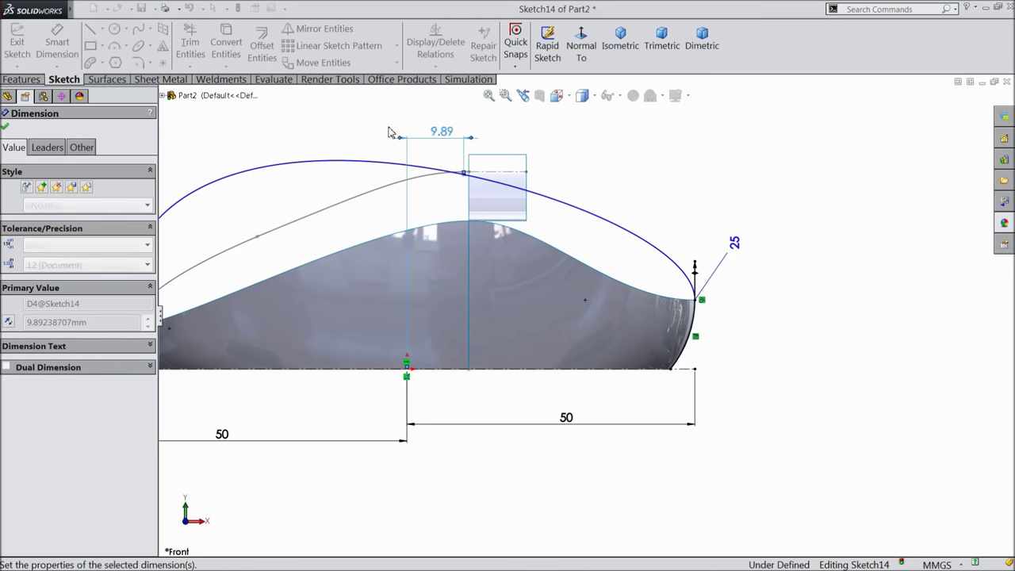
- Dimension the vertical height of the spline's middle point above the base centerline as 37.25 mm
left_click(469, 173)
left_click(407, 367)
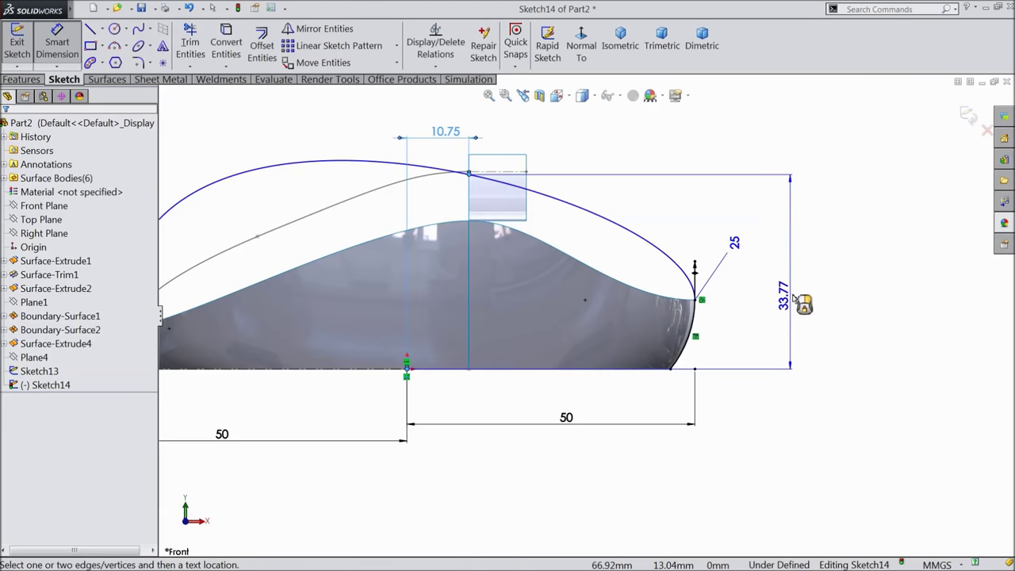
left_click(796, 294)
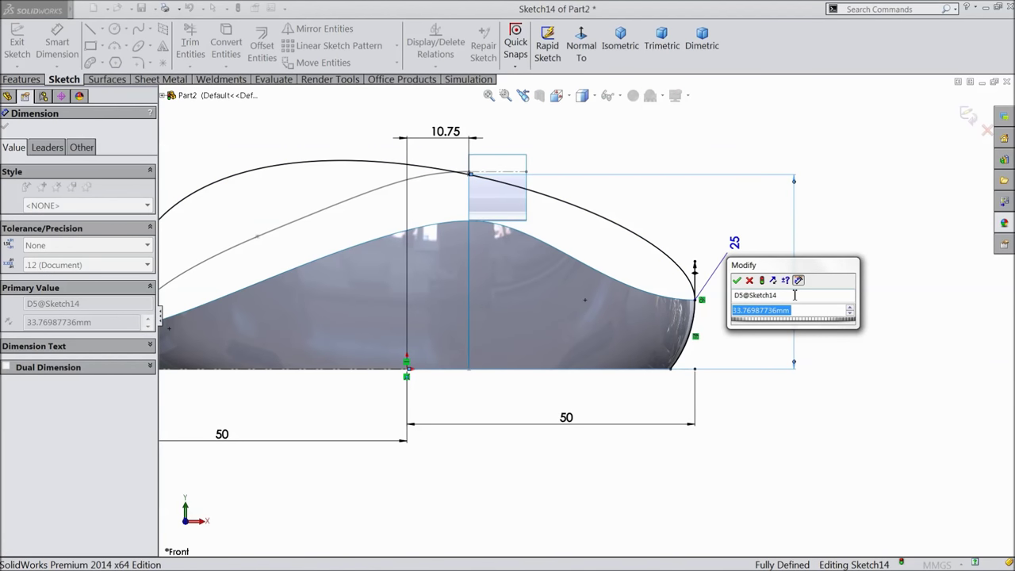
type("37.25")
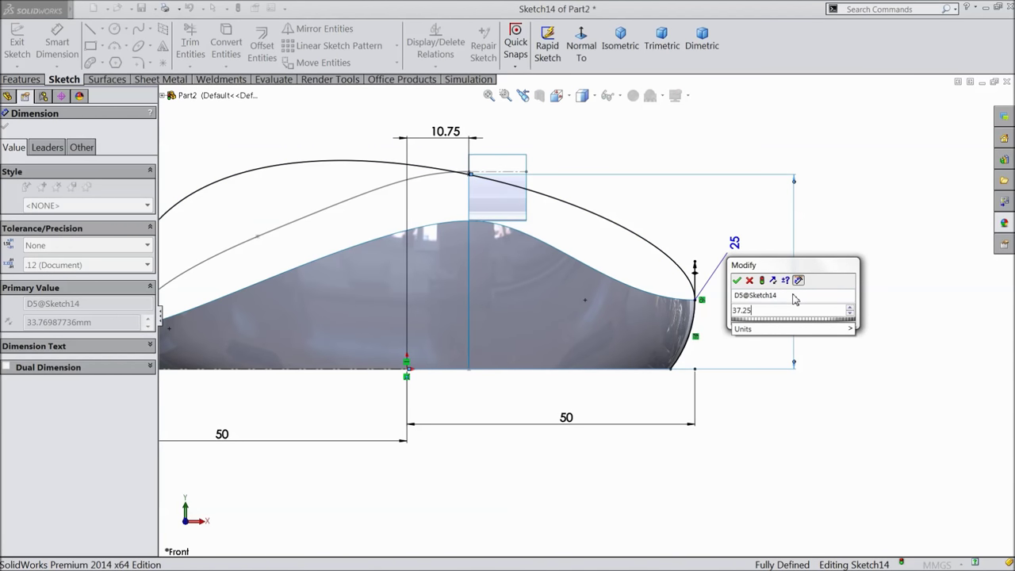
key("Return")
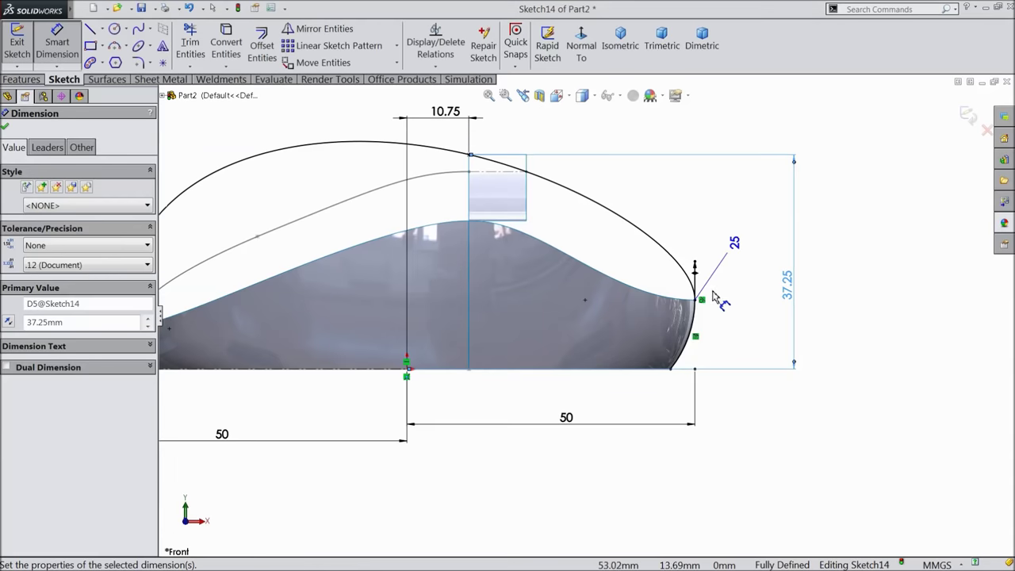
- Dimension the tangent handle at the spline's left end with a value of 40
key("f")
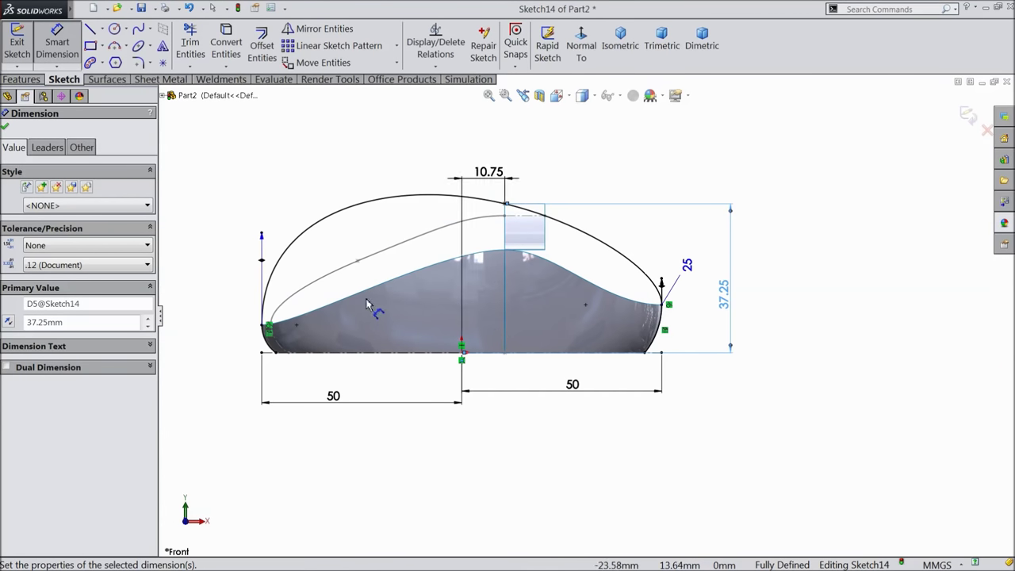
scroll(283, 296, "down", 2)
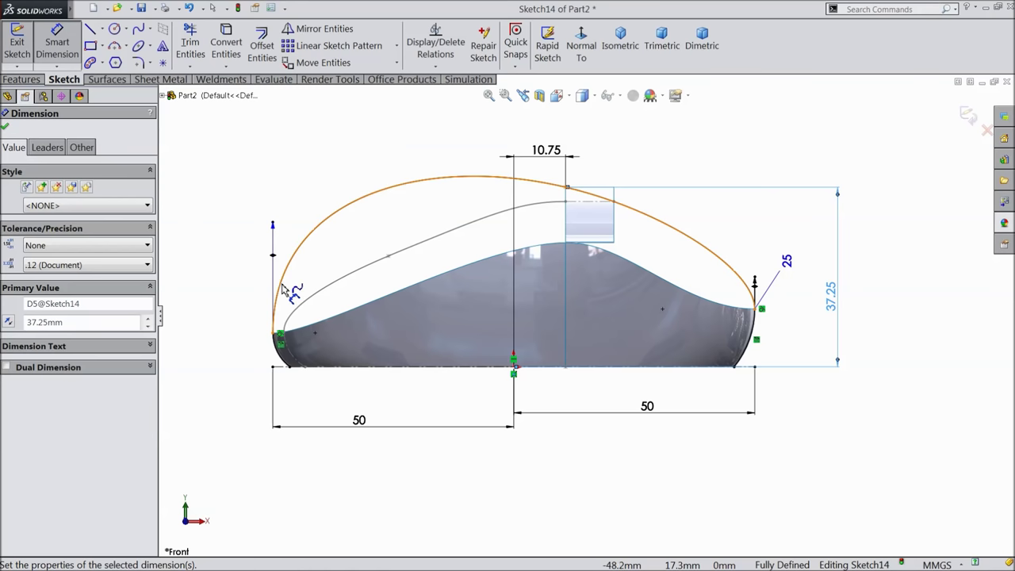
scroll(289, 327, "up", 1)
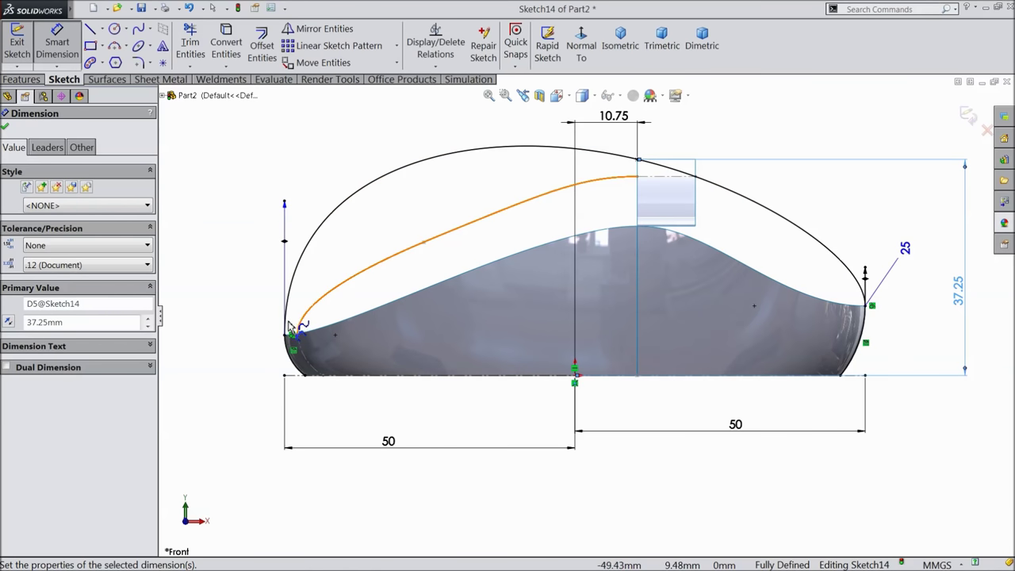
left_click(286, 245)
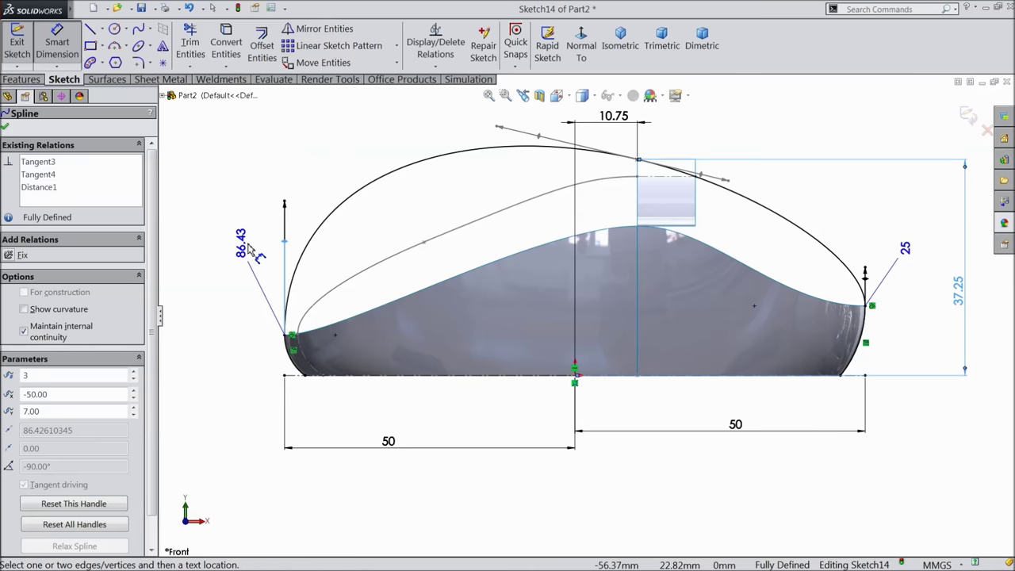
left_click(251, 249)
type("40")
key("Return")
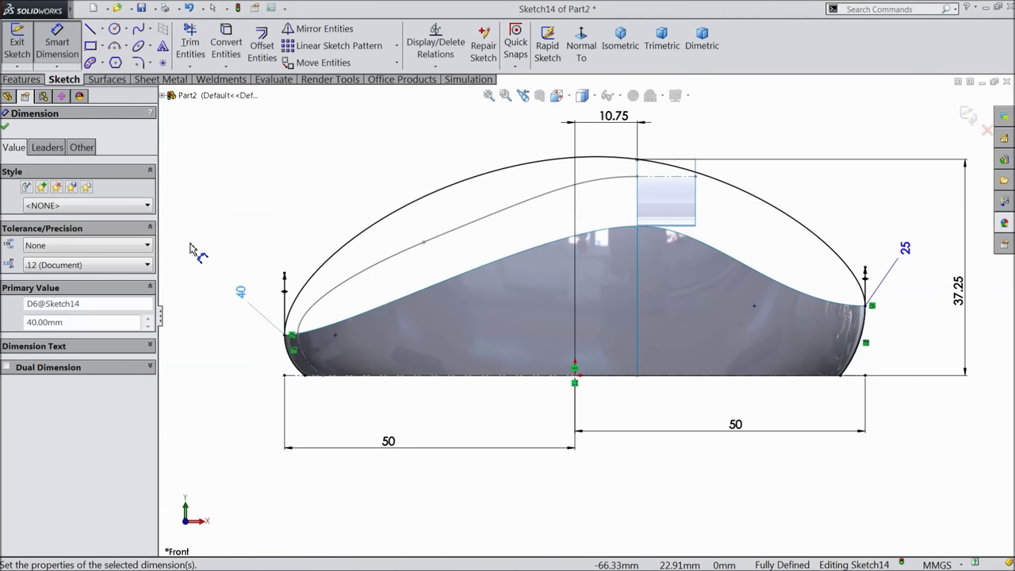
left_click(5, 128)
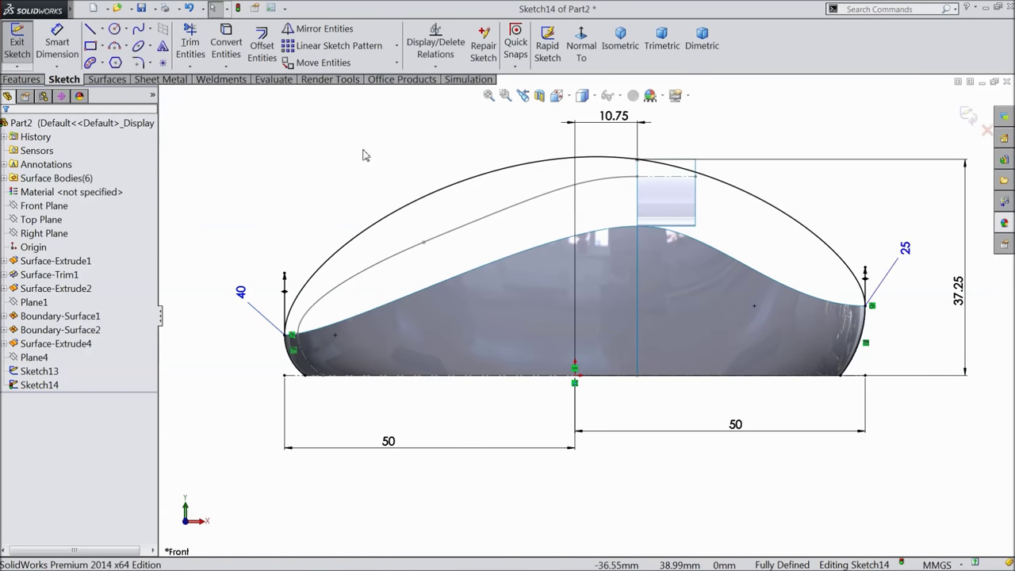
- Make the tangent handle at the spline's middle point horizontal
left_click(637, 160)
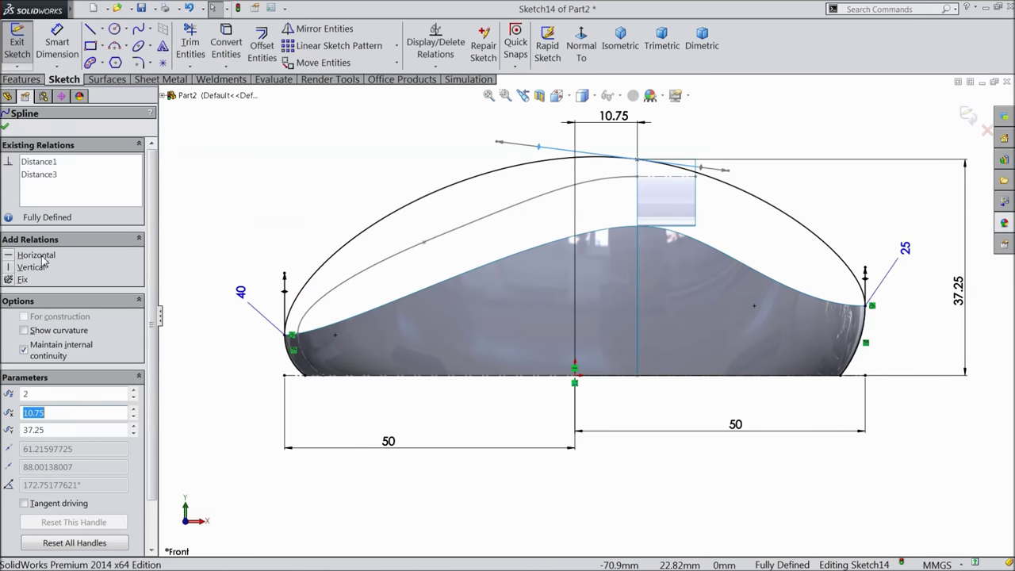
left_click(35, 256)
- Dimension the tangent handle at the spline's middle point with a value of 142.5 and finish the sketch
left_click(57, 42)
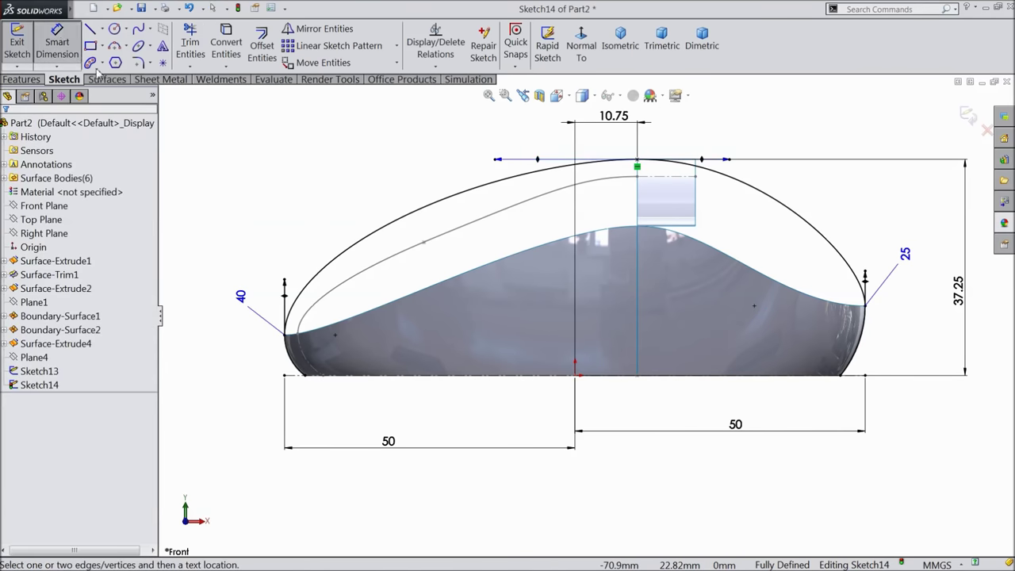
left_click(539, 161)
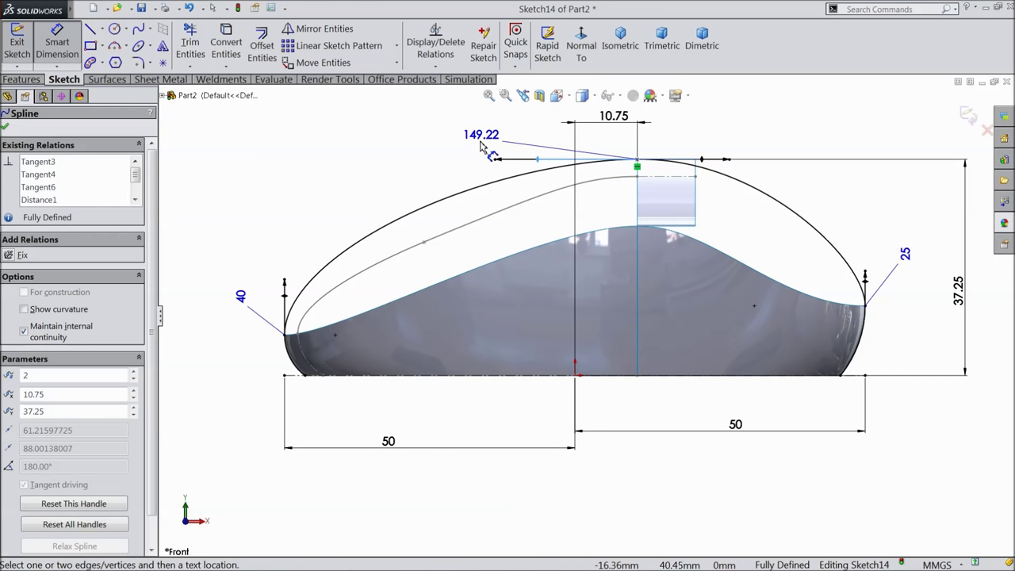
left_click(468, 141)
type("142.5")
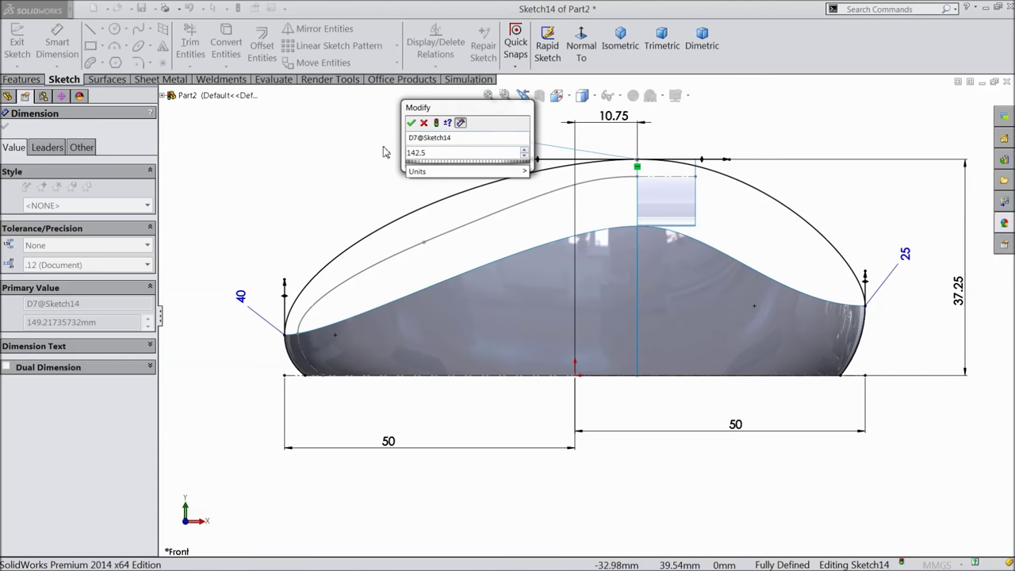
left_click(411, 123)
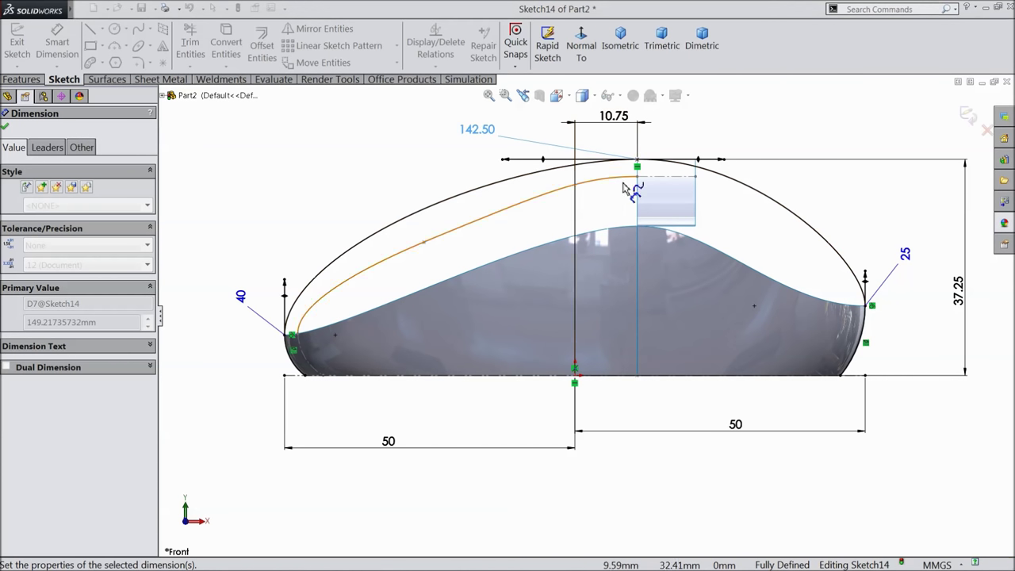
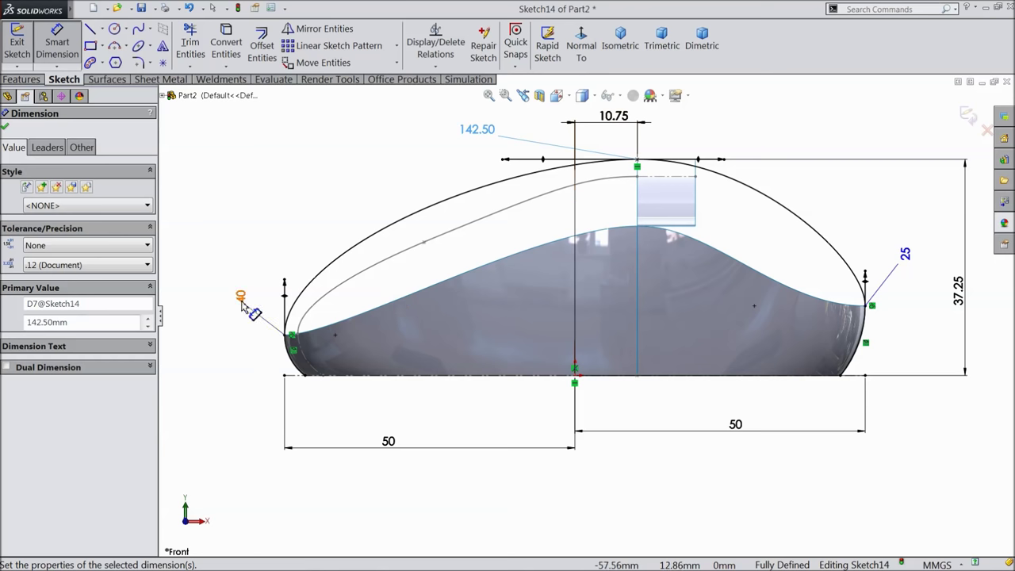
left_click(968, 115)
- Create a reference plane perpendicular to the Sketch13 spline through that spline's middle point
mouse_move(313, 210)
middle_mouse_down()
mouse_move(362, 281)
mouse_move(385, 249)
mouse_move(370, 304)
middle_mouse_up()
left_click(362, 260)
mouse_move(363, 261)
middle_mouse_down()
mouse_move(369, 233)
mouse_move(372, 245)
middle_mouse_up()
scroll(693, 383, "up", 2)
scroll(540, 314, "down", 2)
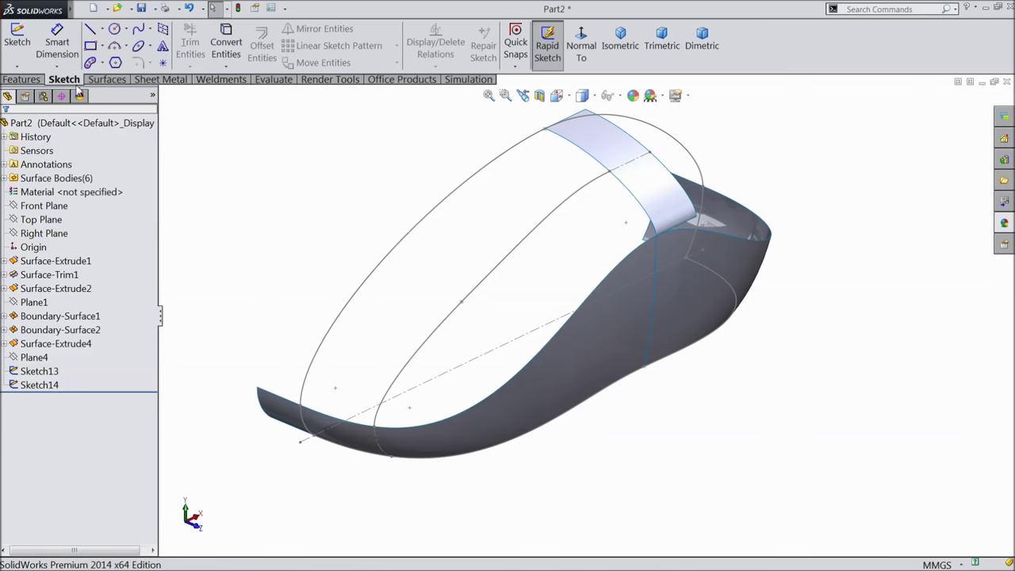
left_click(24, 79)
left_click(581, 67)
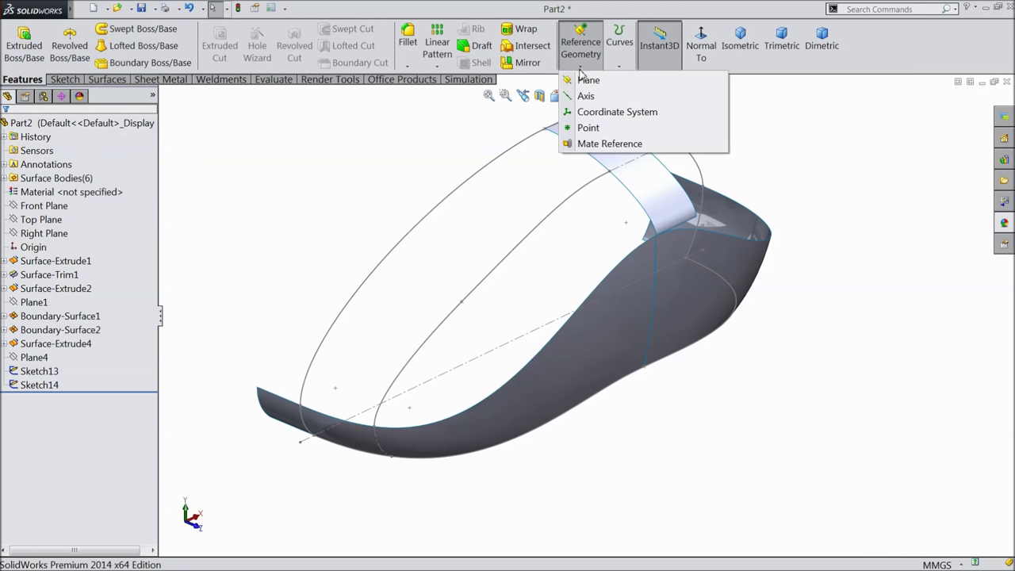
left_click(588, 80)
left_click(508, 263)
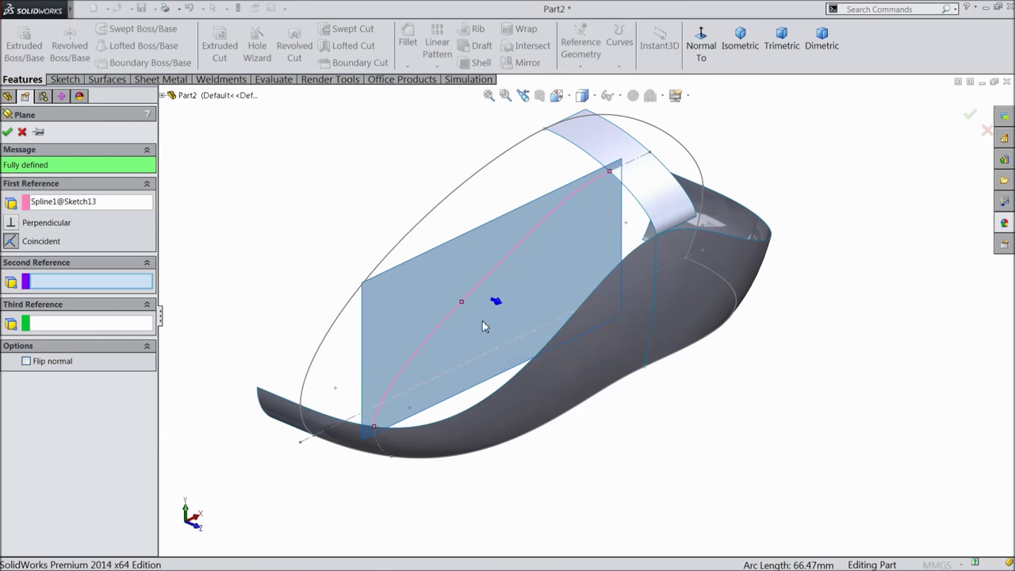
left_click(462, 304)
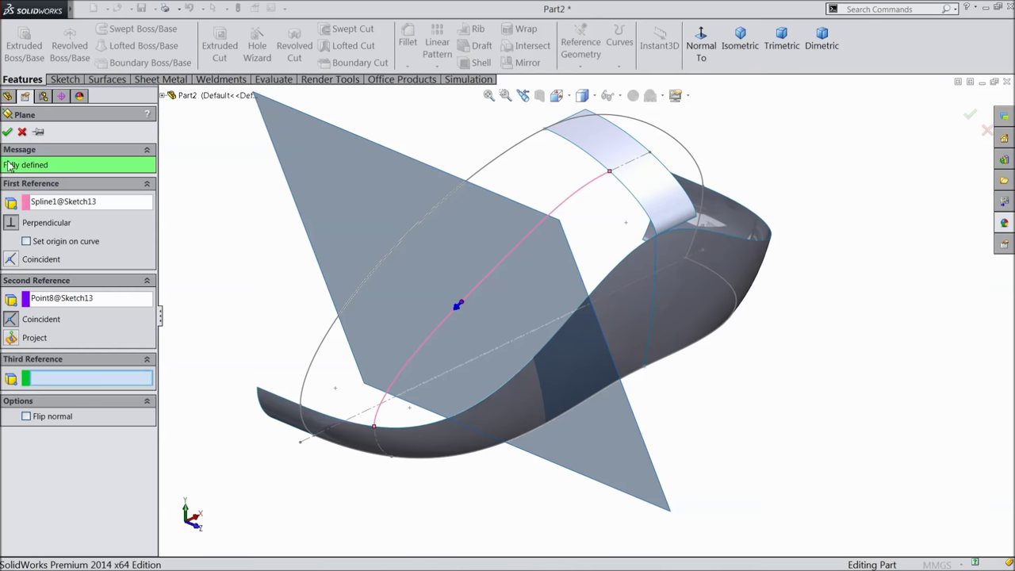
left_click(8, 132)
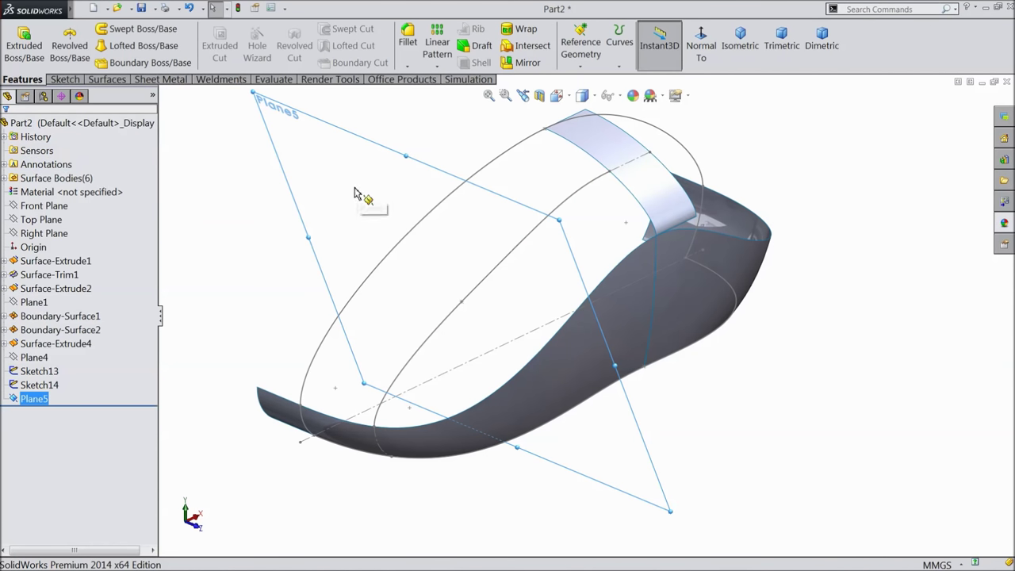
- On Plane5, sketch a three-point spline from the Sketch14 curve through the origin to the outer upper corner of Boundary-Surface1
left_click(65, 79)
left_click(17, 44)
left_click(581, 45)
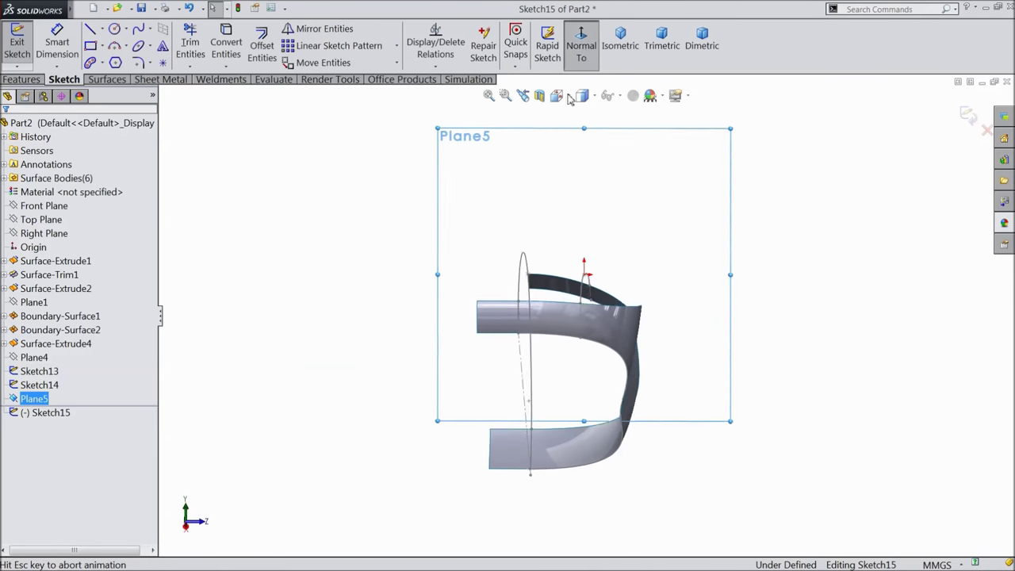
scroll(595, 295, "down", 3)
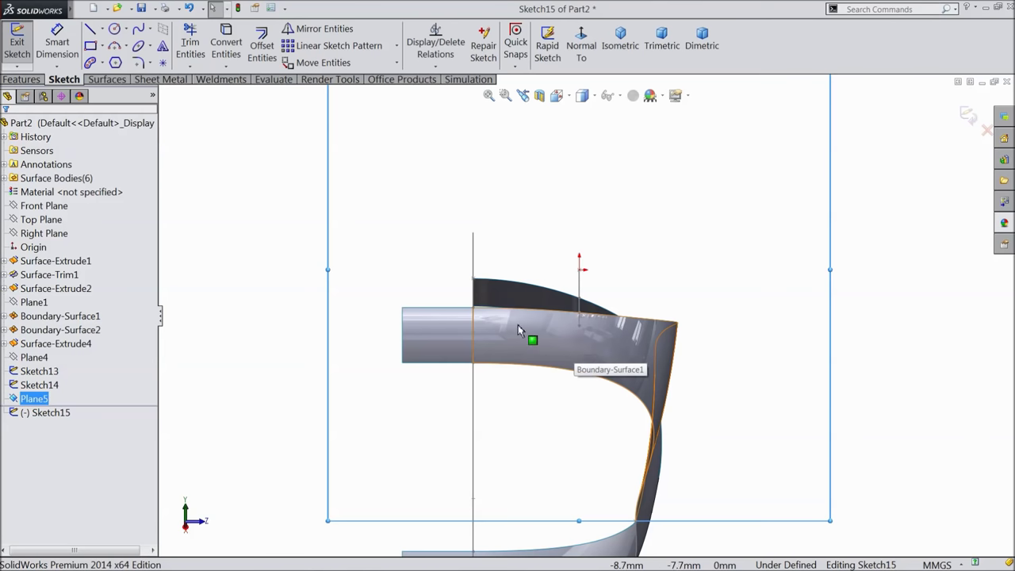
left_click(137, 32)
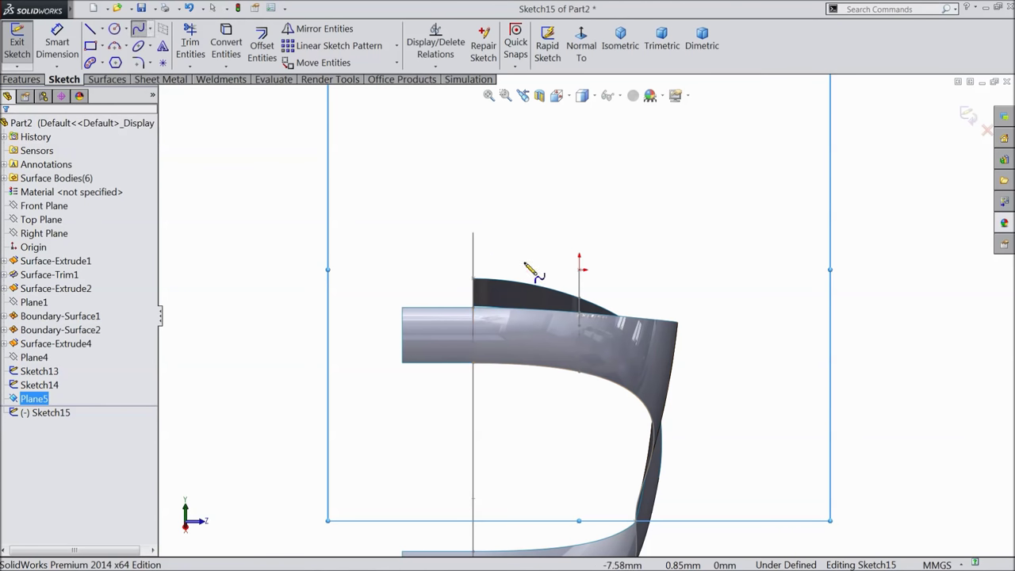
scroll(587, 310, "up", 2)
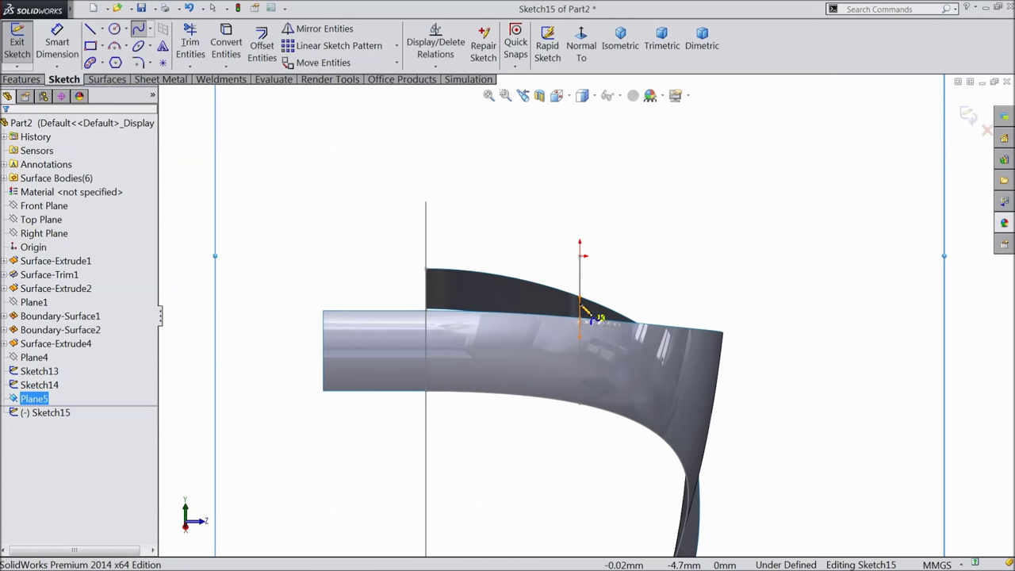
left_click(425, 203)
left_click(581, 256)
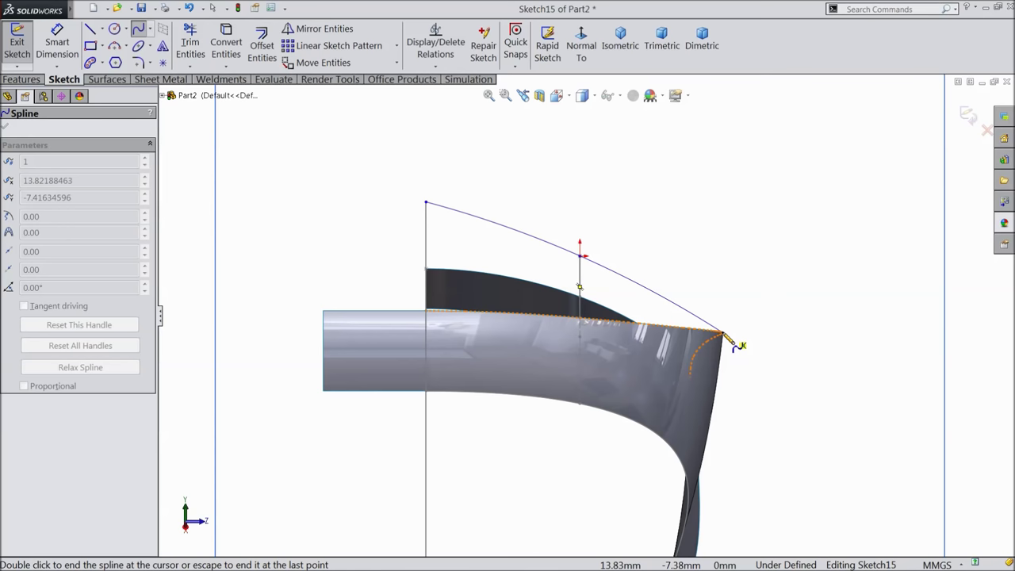
key("Escape")
right_click(730, 286)
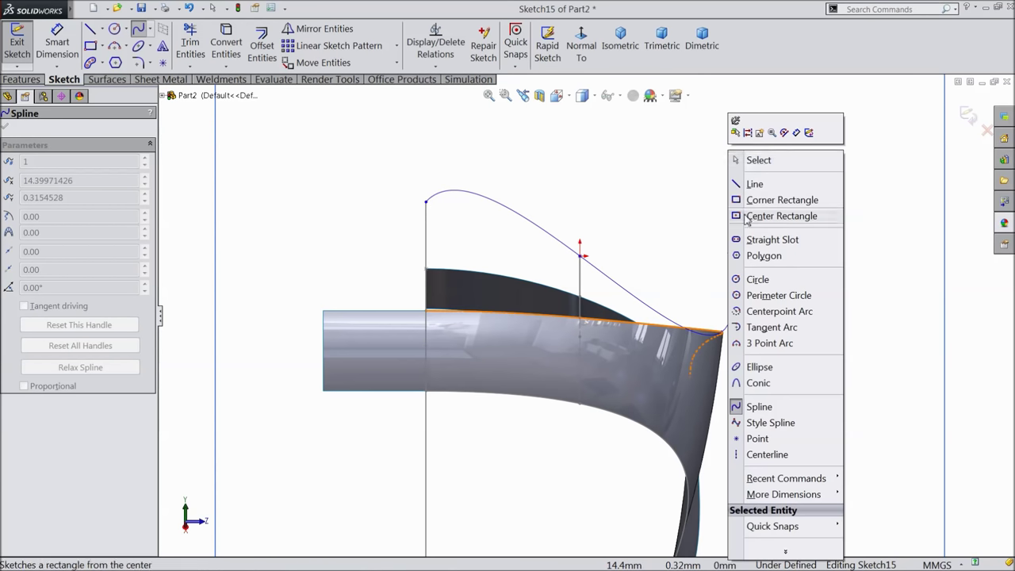
left_click(748, 158)
- Add a Pierce relation between the new spline's start point and the Sketch14 spline
middle_click_drag(467, 235, 675, 383)
scroll(624, 359, "down", 3)
scroll(624, 359, "down", 5)
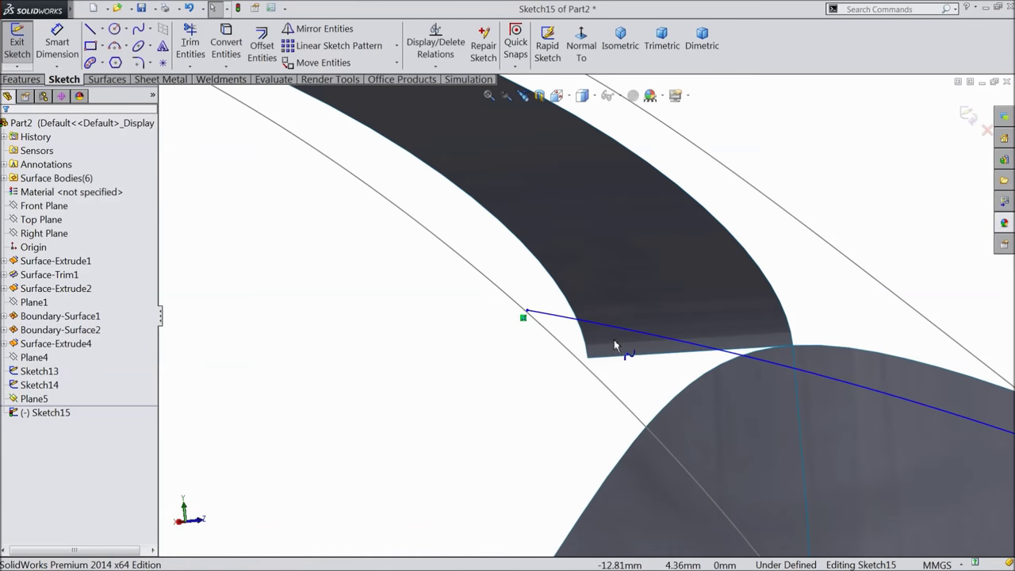
left_click(467, 292)
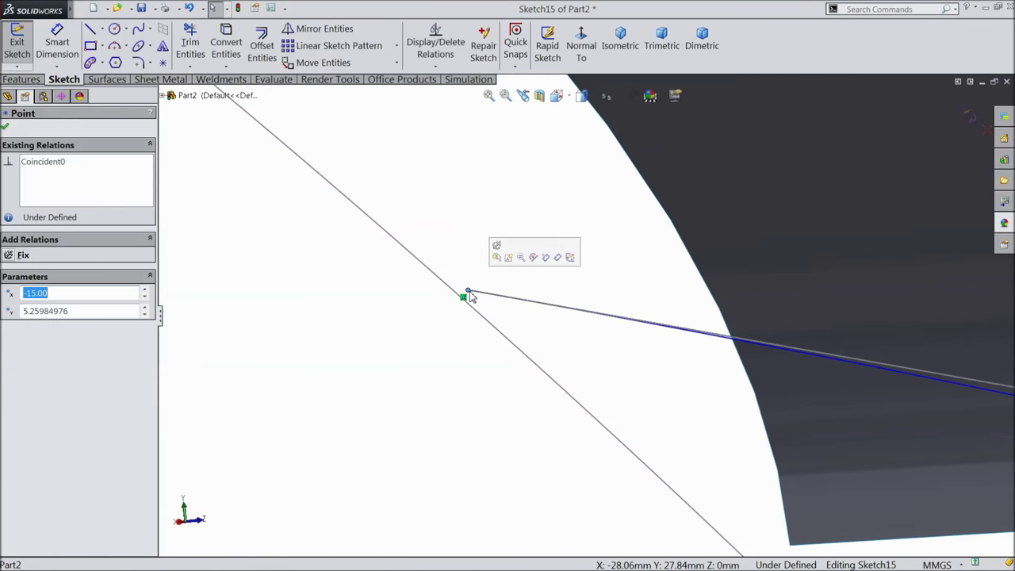
left_click(474, 314, "ctrl")
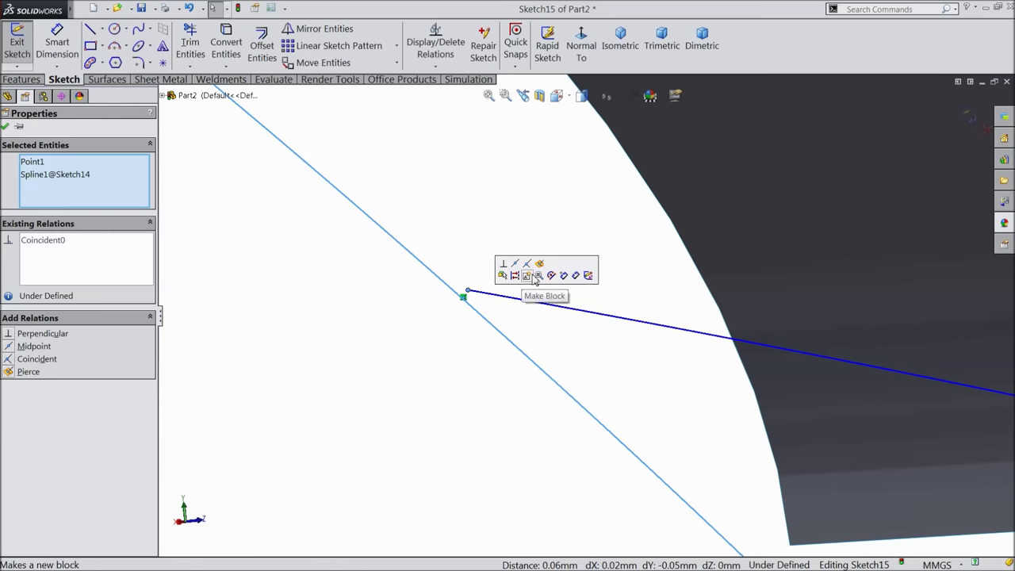
left_click(541, 272)
scroll(509, 302, "up", 8)
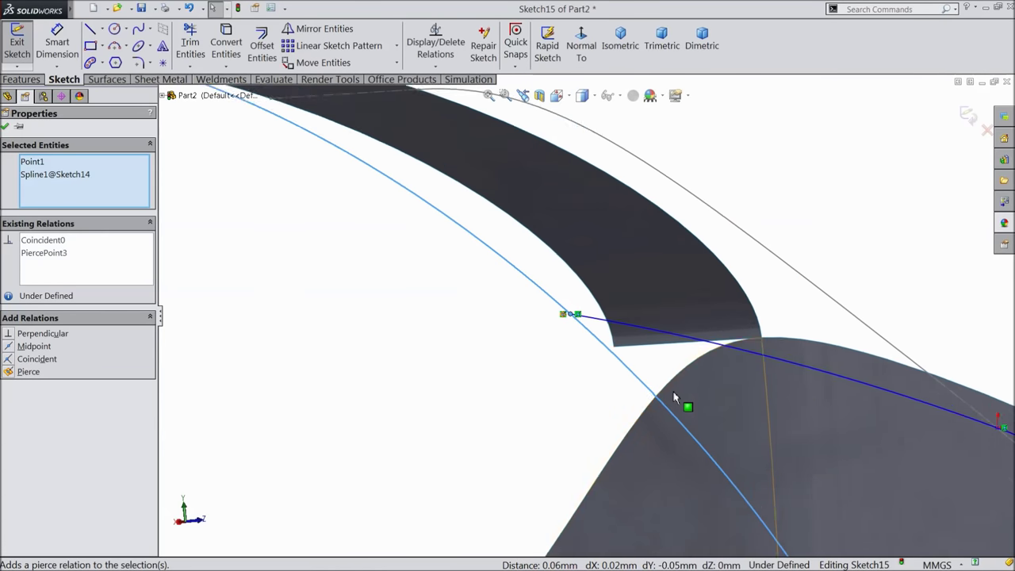
- Add a Pierce relation between the new spline's end point and the upper edge of Boundary-Surface1
scroll(864, 458, "down", 10)
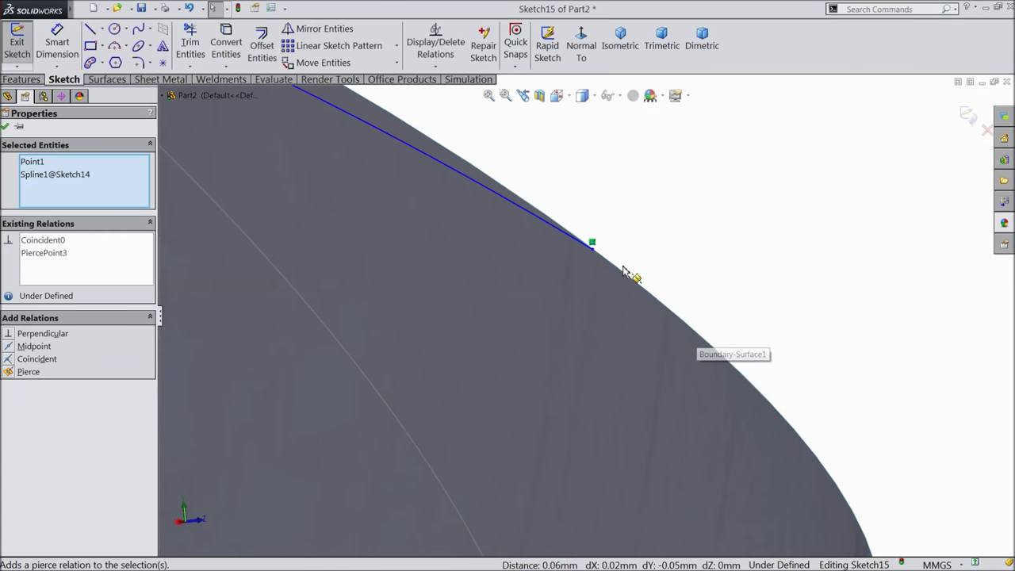
left_click(579, 262)
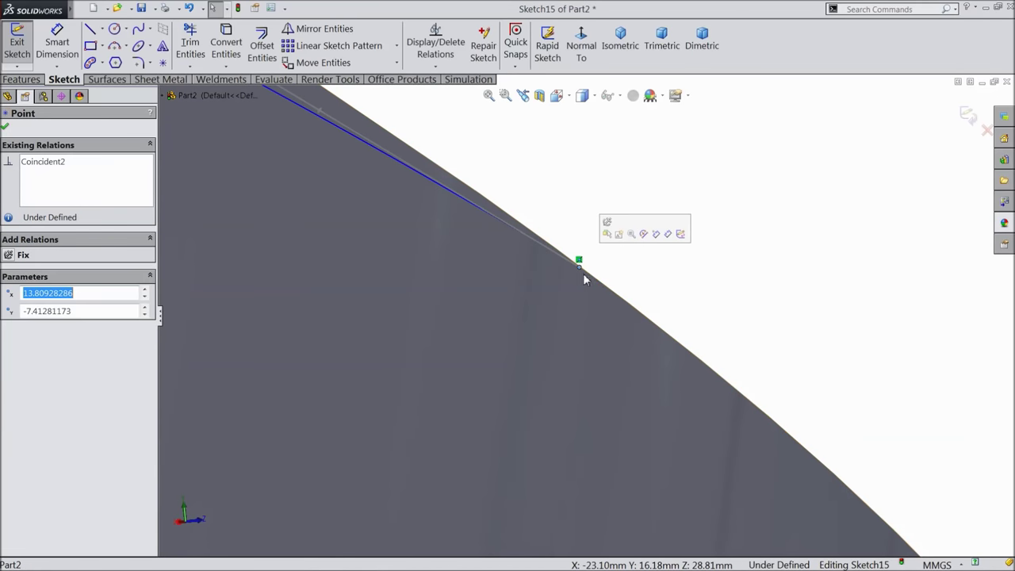
left_click(600, 287, "ctrl")
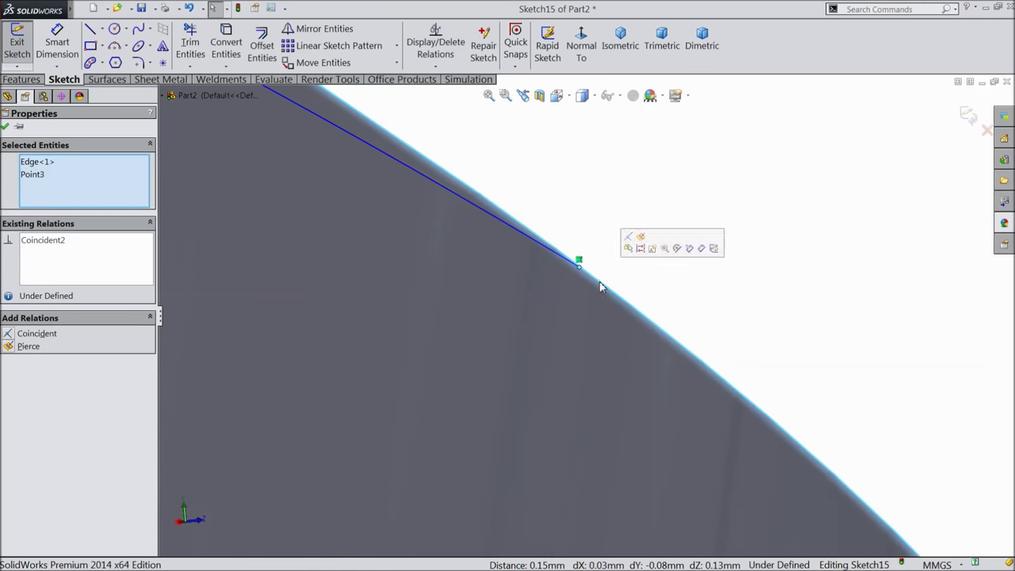
left_click(641, 236)
scroll(441, 268, "up", 5)
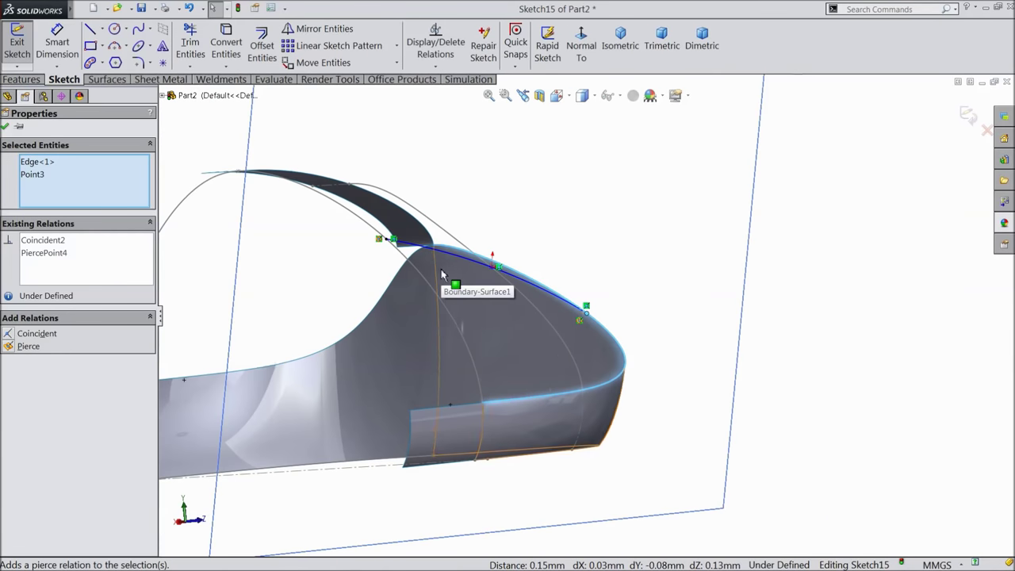
- Viewing Plane5 head-on, make the tangent handle at the spline's start horizontal and swing its end handle upward to nearly vertical
left_click(587, 48)
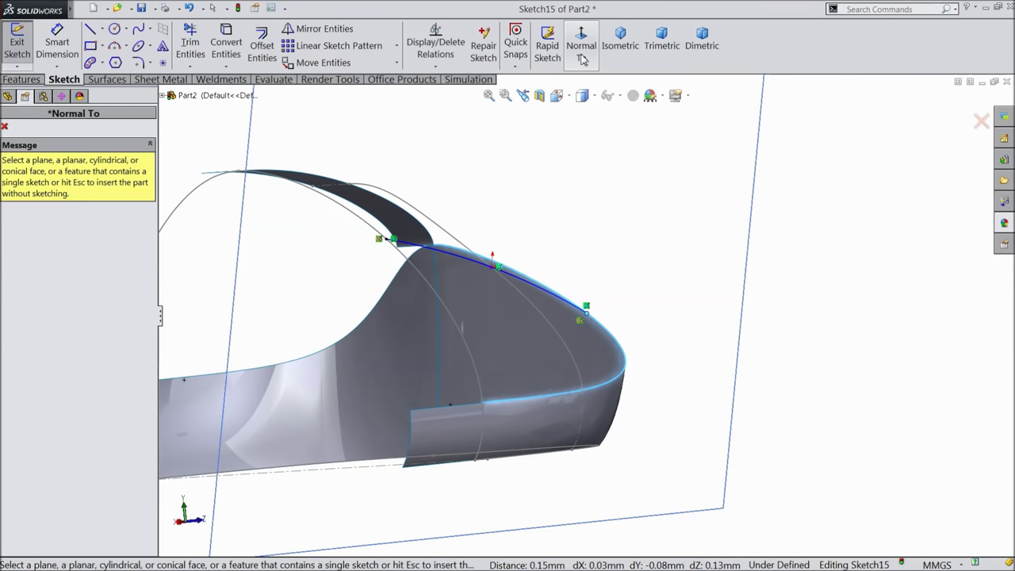
left_click(755, 162)
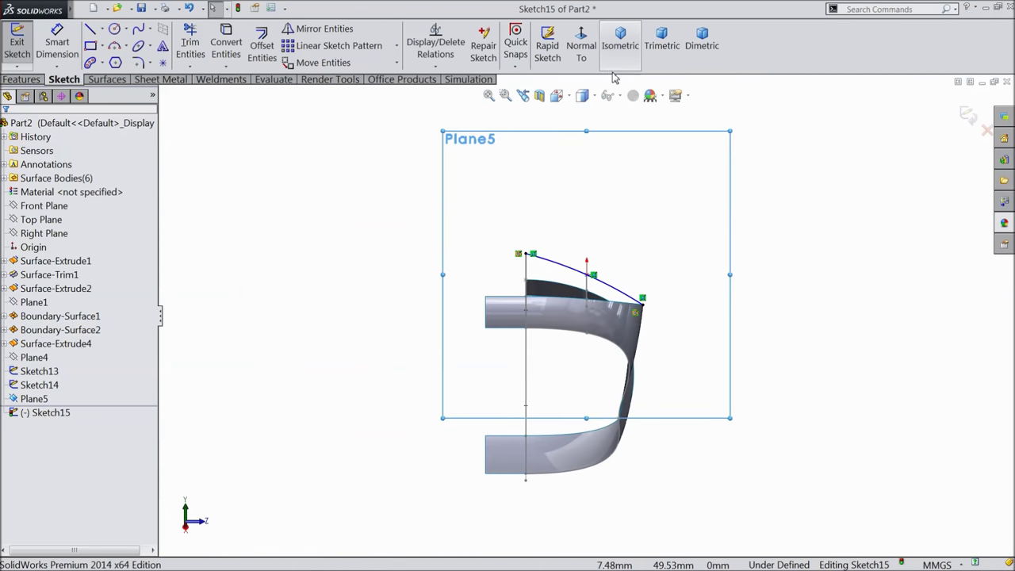
scroll(608, 329, "down", 5)
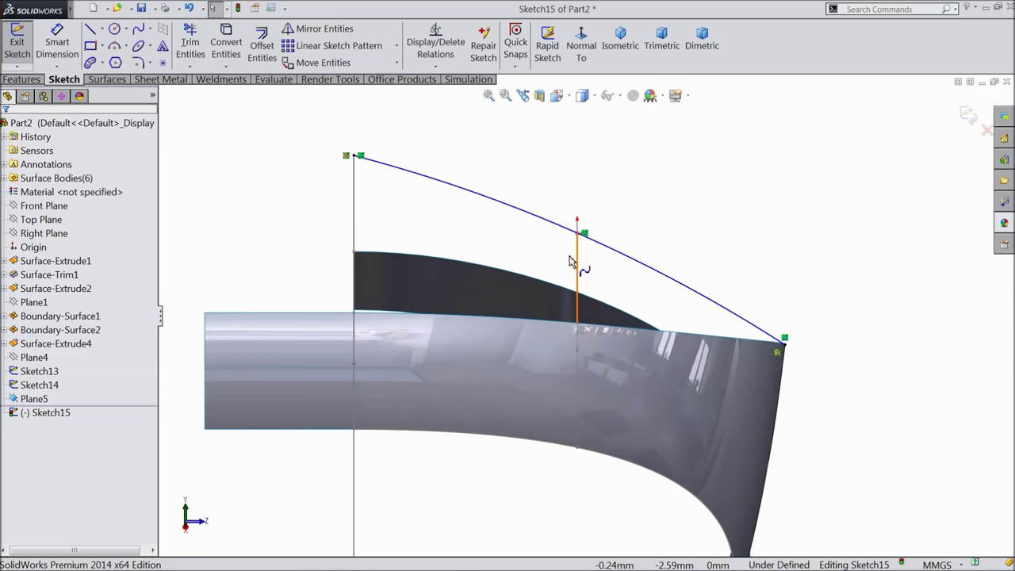
left_click(417, 176)
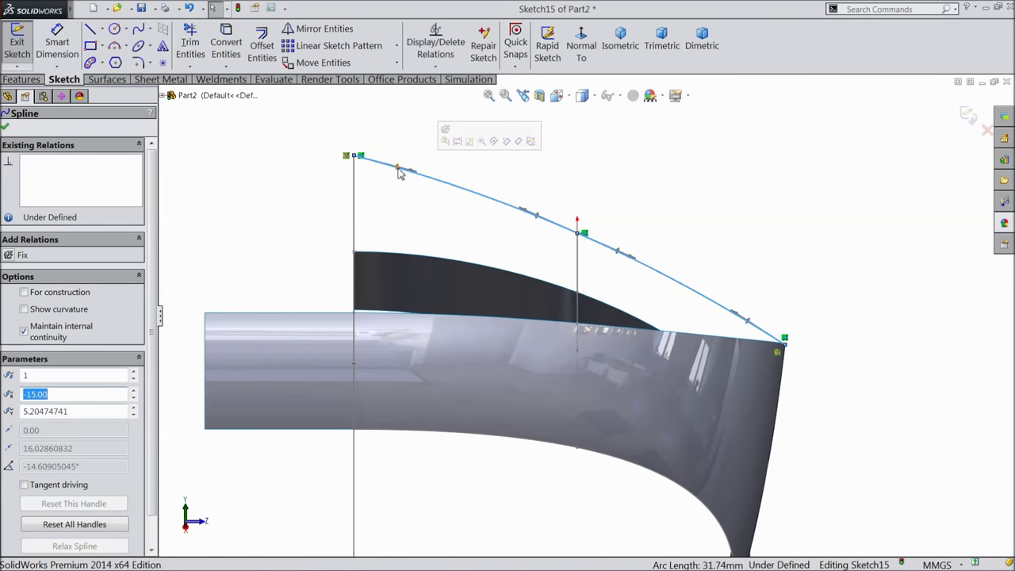
left_click(399, 172)
left_click(36, 255)
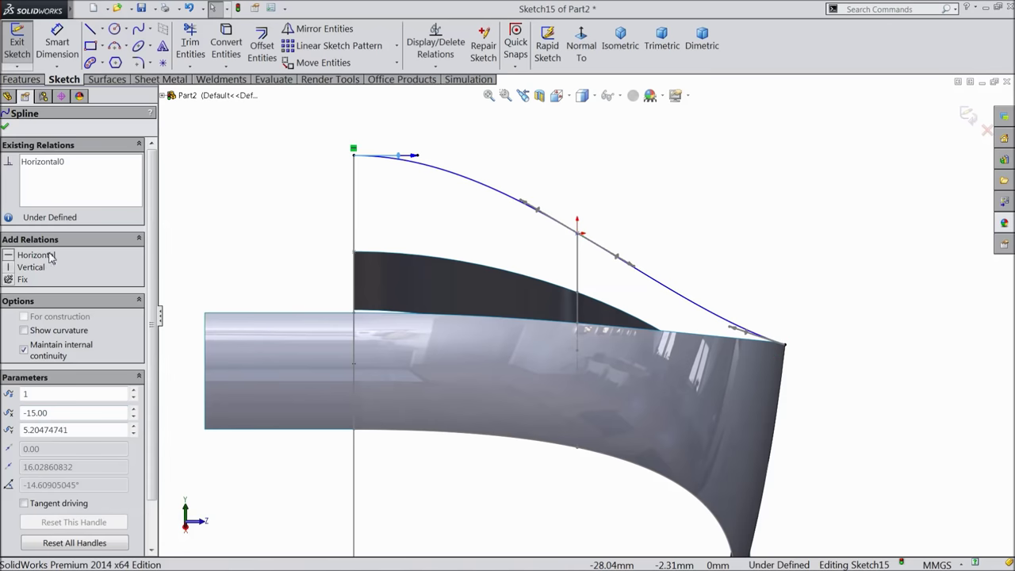
left_click_drag(749, 339, 790, 300)
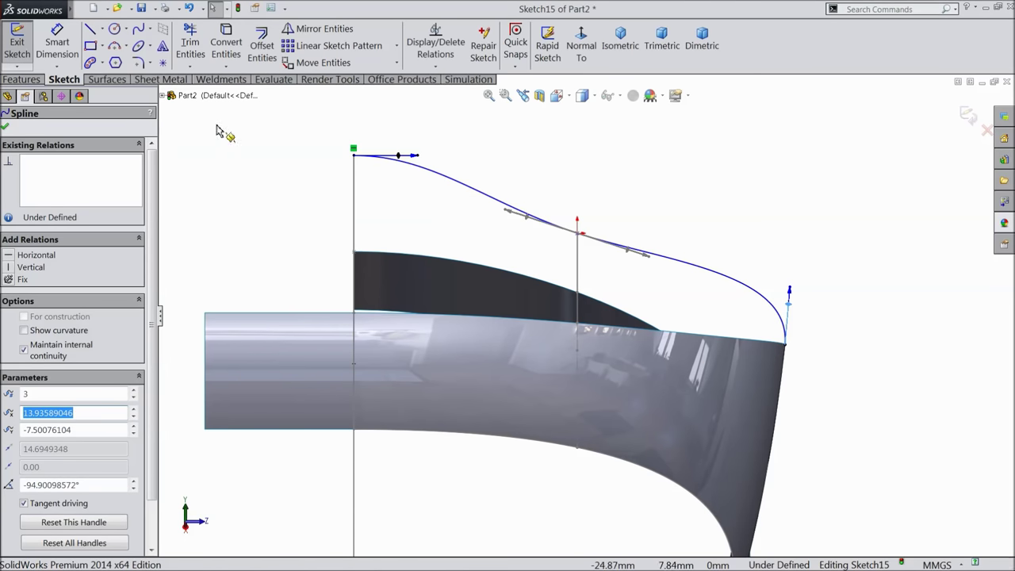
- Dimension the angle between the spline's middle tangent handle and the vertical Sketch14 curve as 82 degrees
key("d")
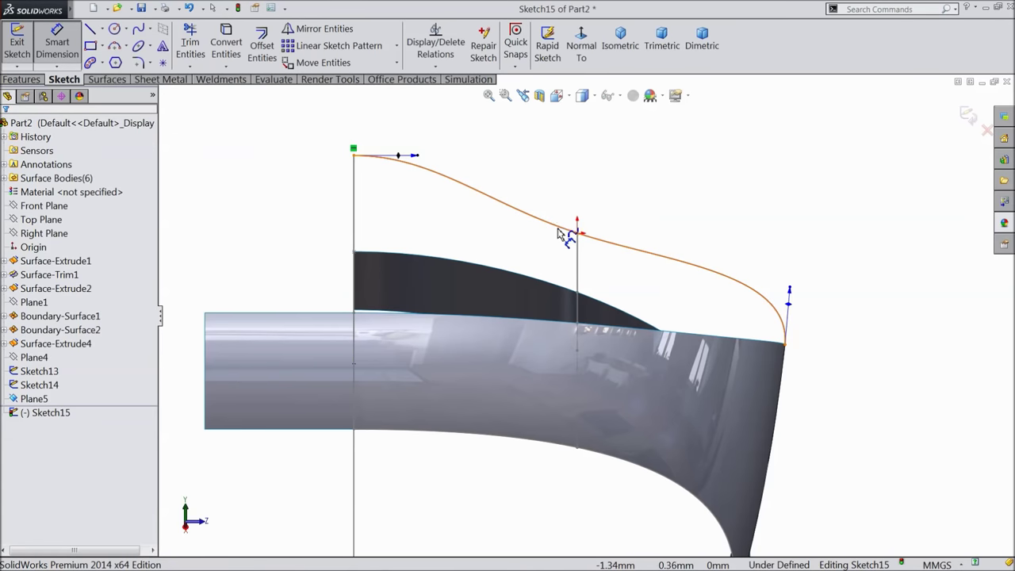
left_click(566, 232)
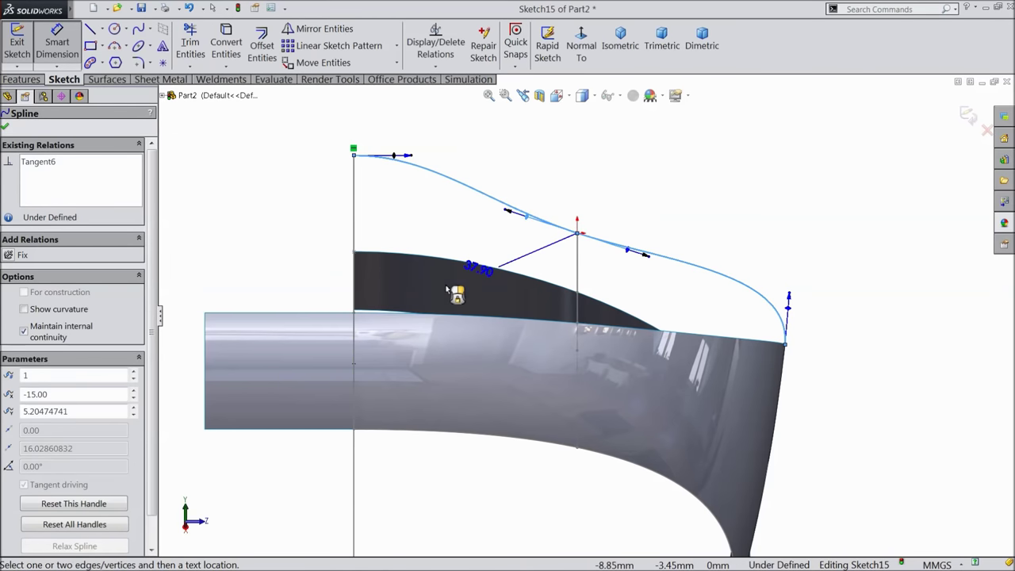
left_click(356, 309)
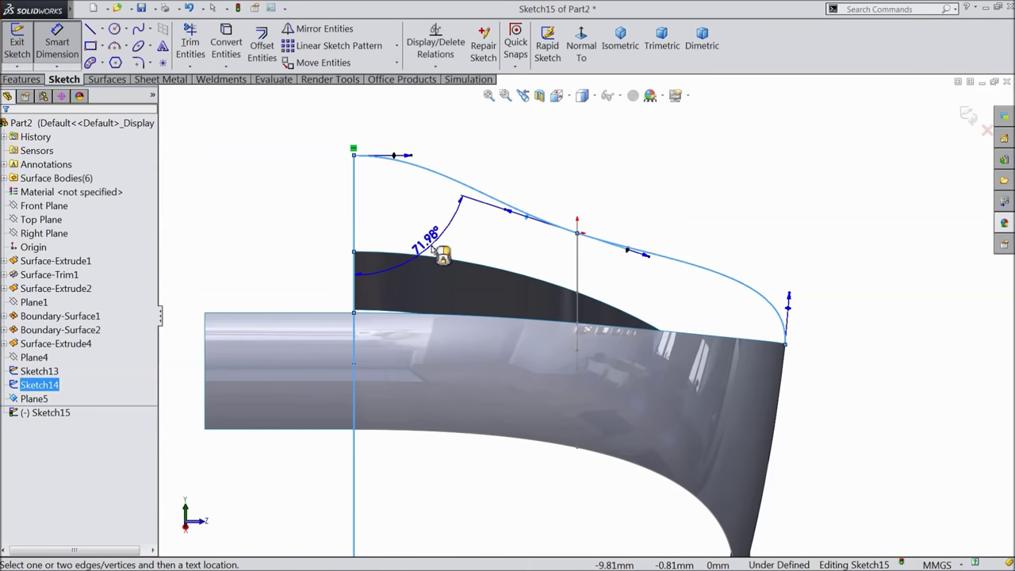
left_click(433, 249)
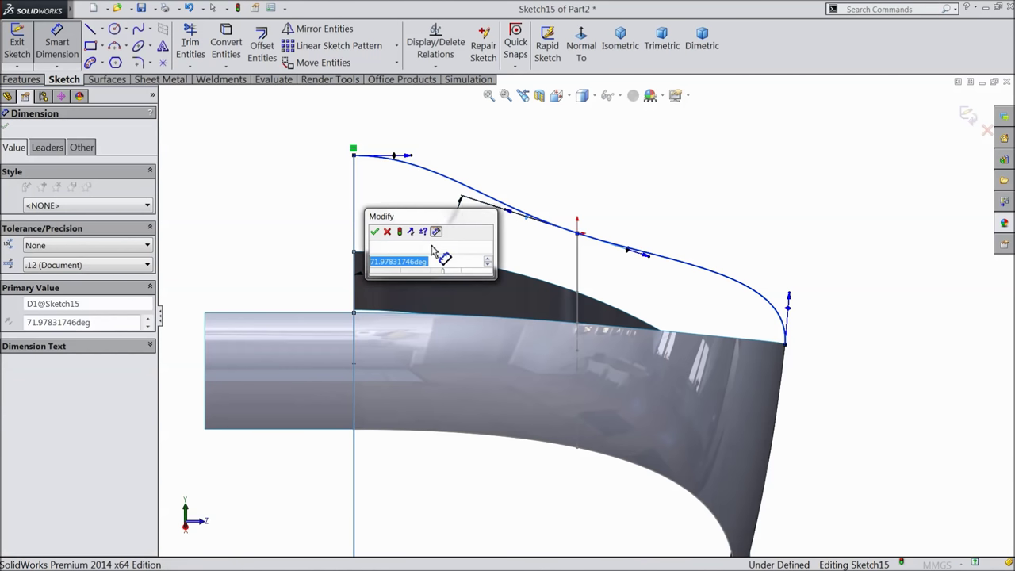
type("82")
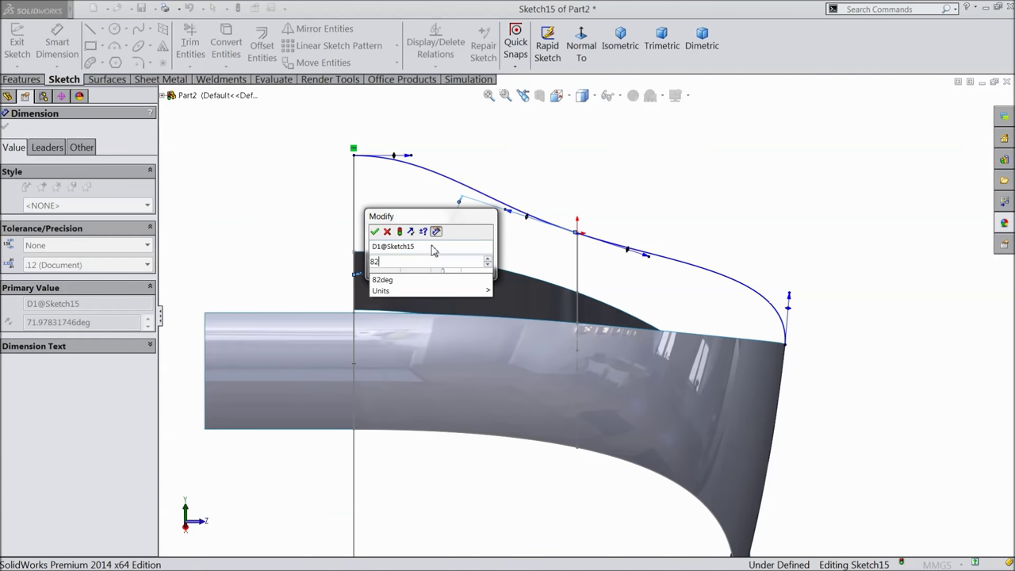
left_click(376, 232)
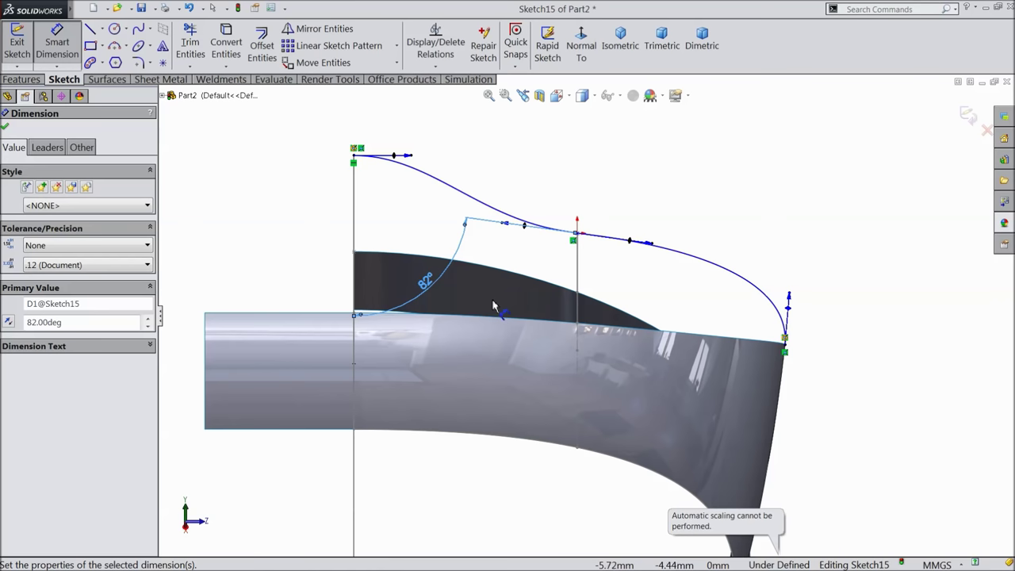
- Dimension the tangent handle at the spline's start with a magnitude of 12.5 mm
left_click(394, 157)
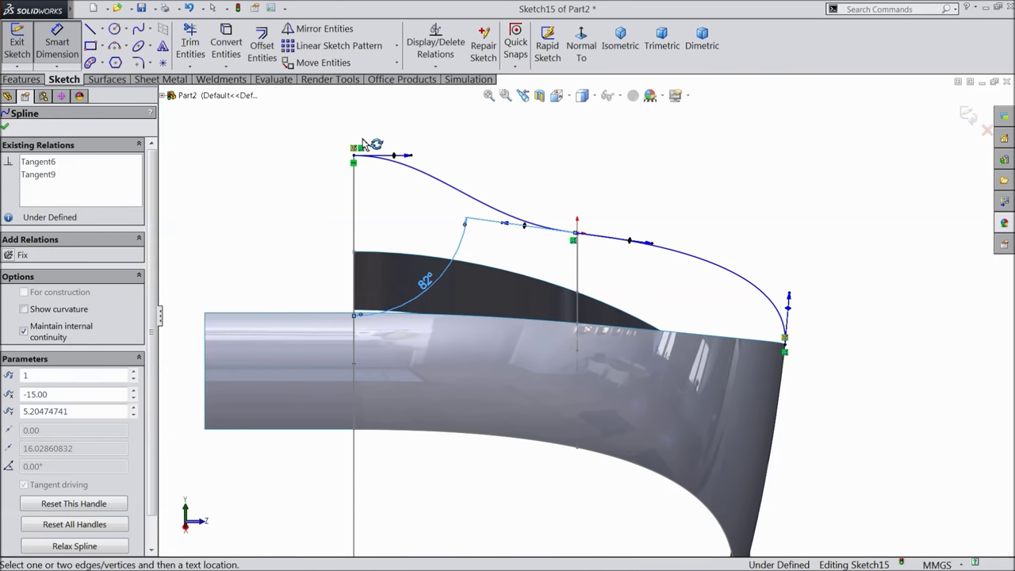
left_click(356, 115)
type("12.5")
mouse_move(332, 160)
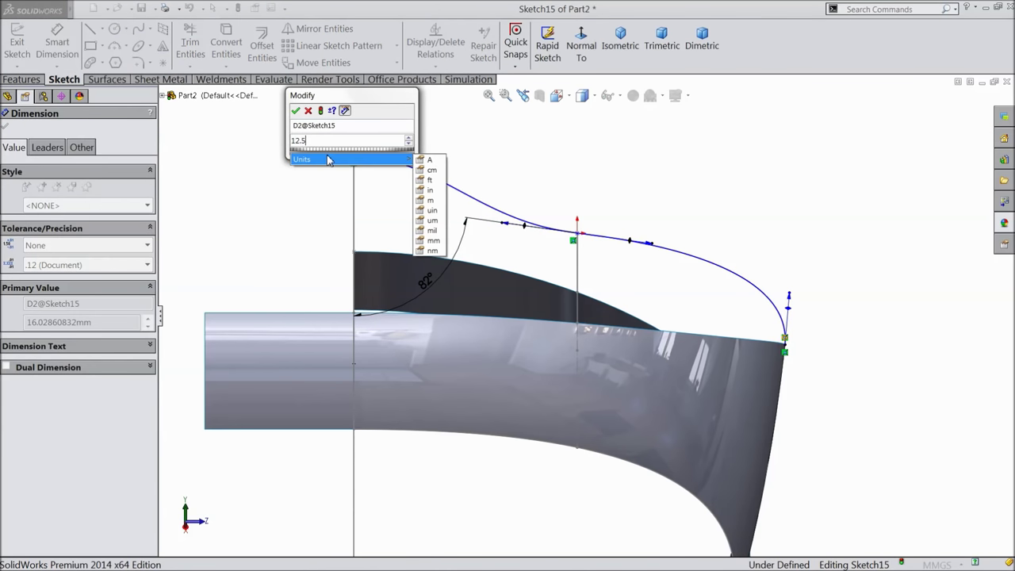
left_click(296, 110)
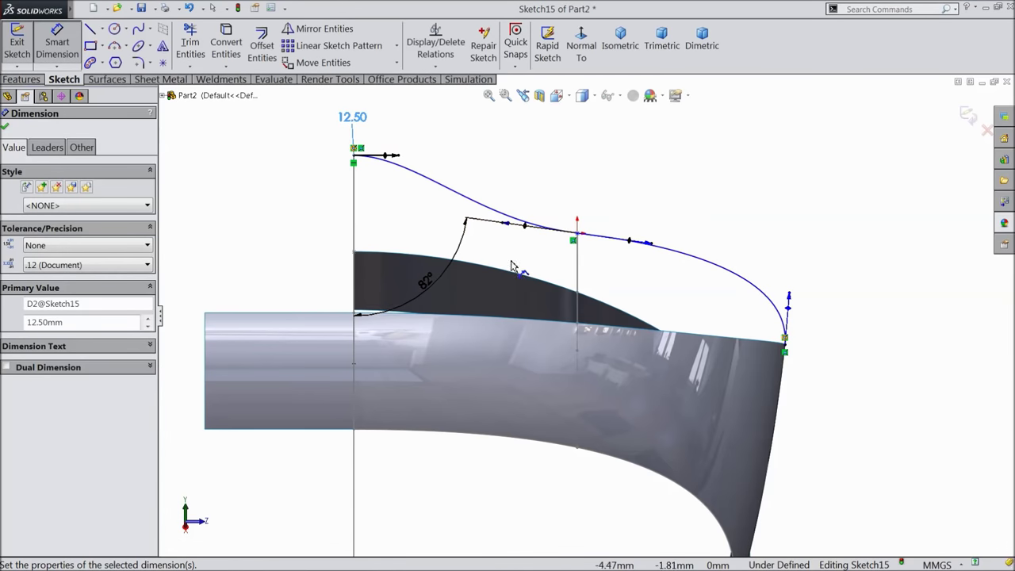
- Add a driven horizontal dimension between the spline's start point and the origin
left_click(349, 161)
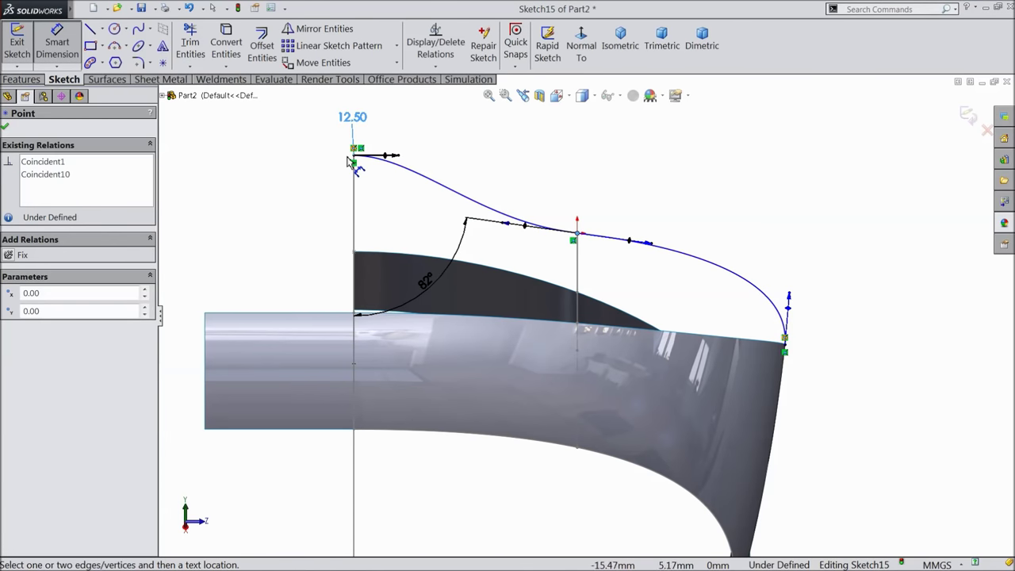
left_click(355, 164)
left_click(460, 136)
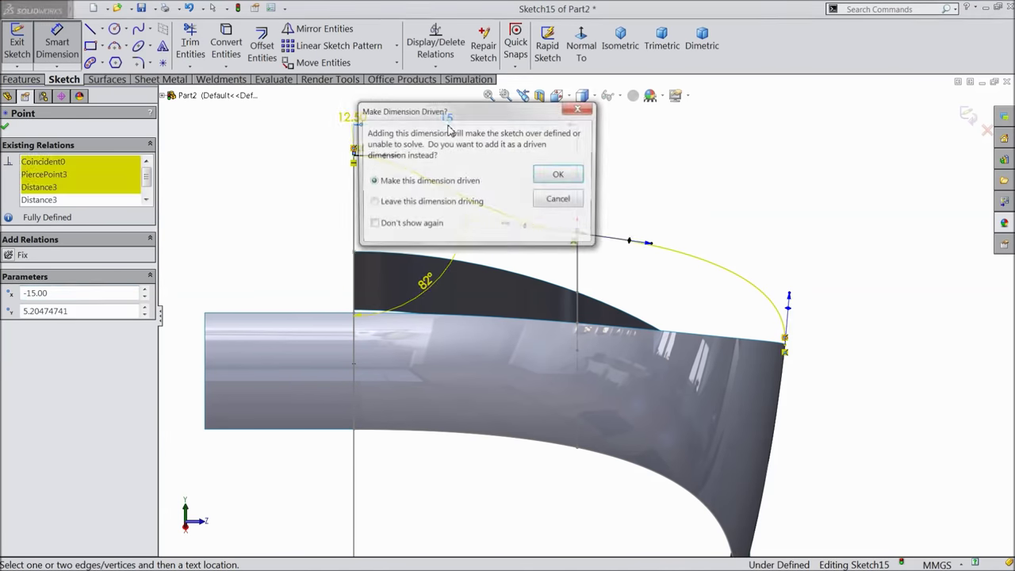
left_click(559, 176)
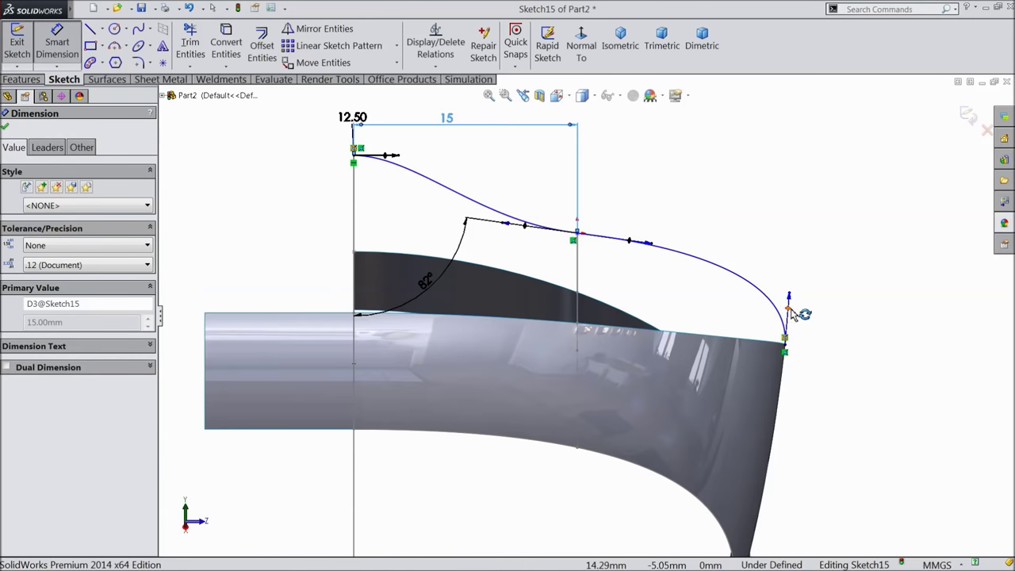
- Dimension the near-vertical tangent handle at the spline's outer end with a magnitude of 7.5 mm
left_click(790, 310)
left_click(833, 278)
type("7.")
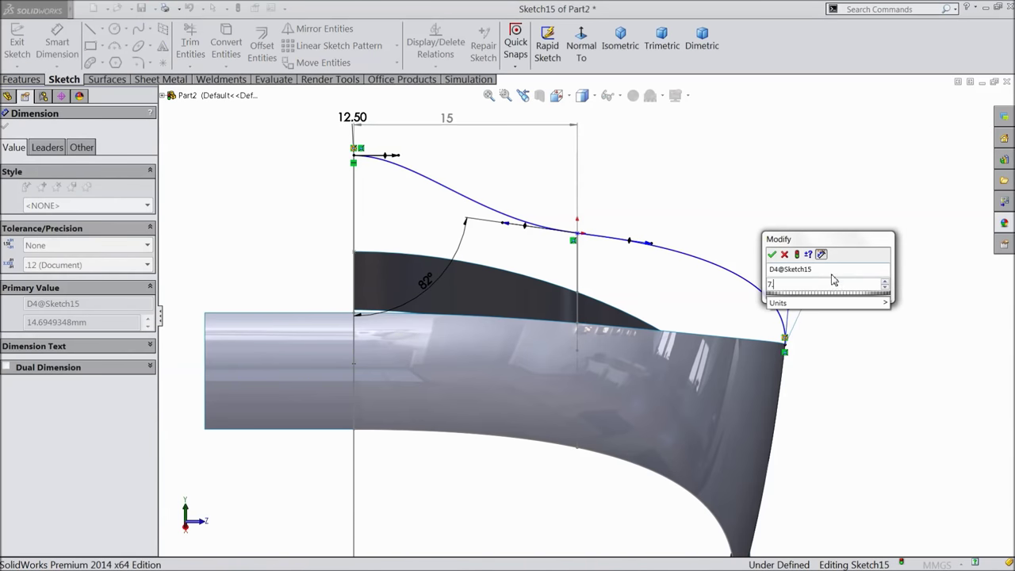
key("Return")
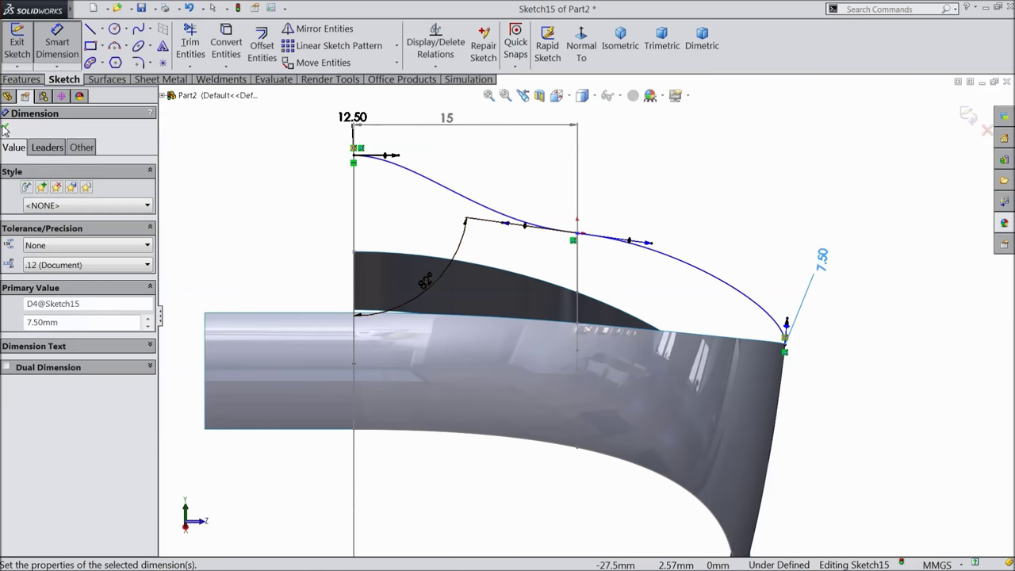
left_click(6, 129)
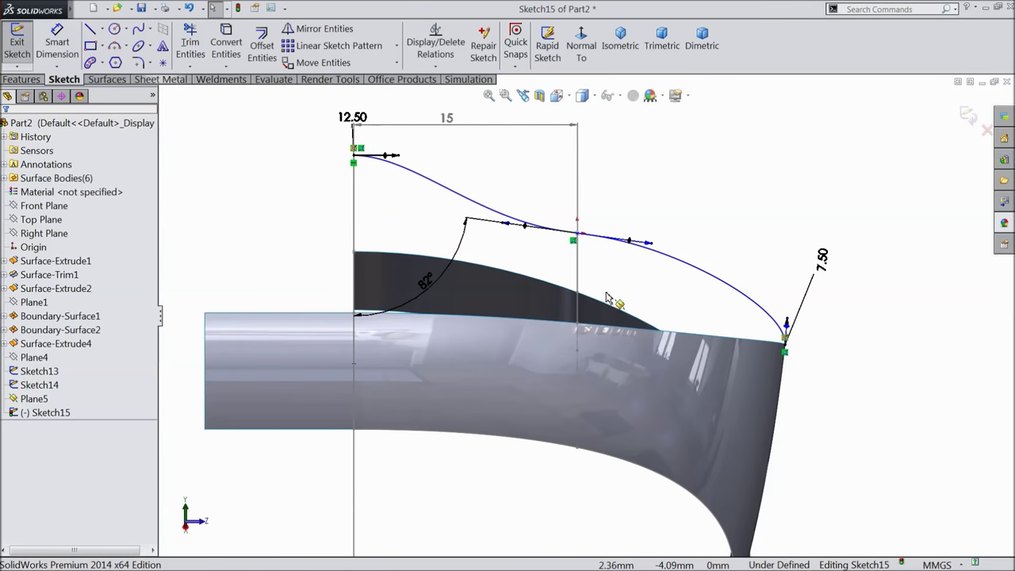
- Sketch a two-point spline about 15.8 mm long from the profile spline's outer end down across the side surface
scroll(612, 294, "up", 3)
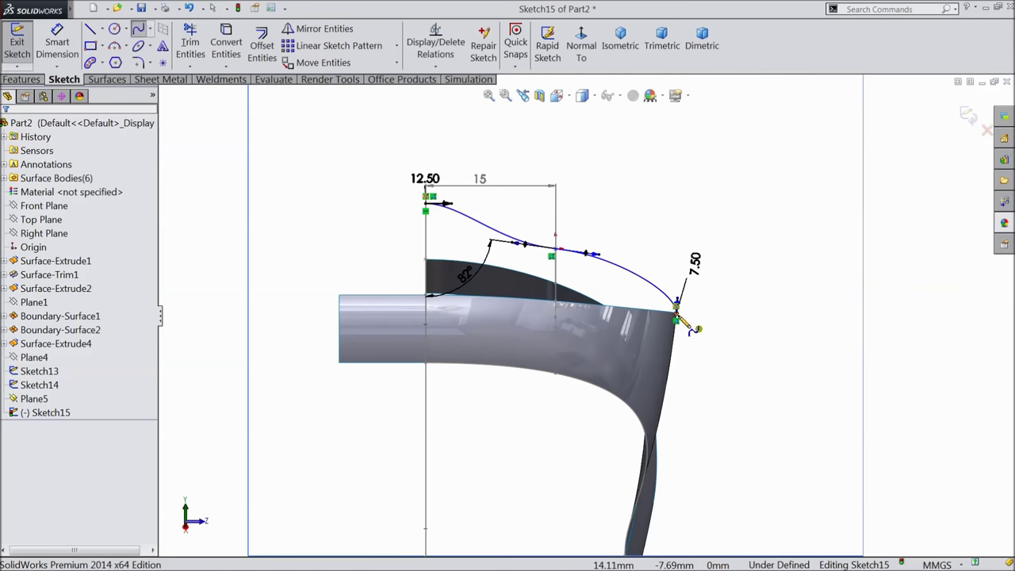
left_click(676, 319)
left_click(653, 450)
right_click(692, 408)
left_click(720, 161)
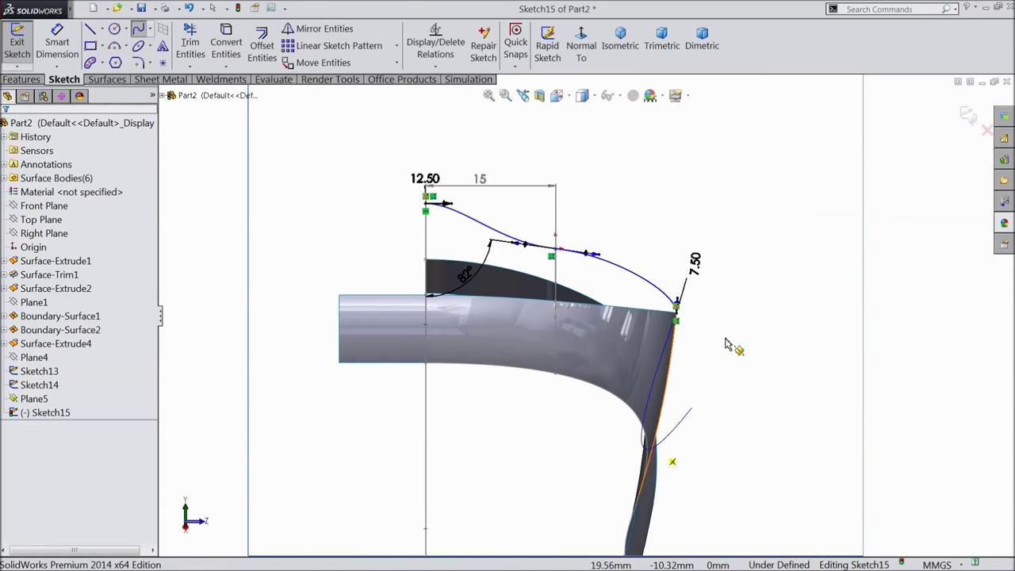
- Convert the new two-point spline on the side surface to construction geometry
scroll(726, 349, "up", 3)
middle_click_drag(721, 356, 584, 421)
scroll(587, 416, "down", 5)
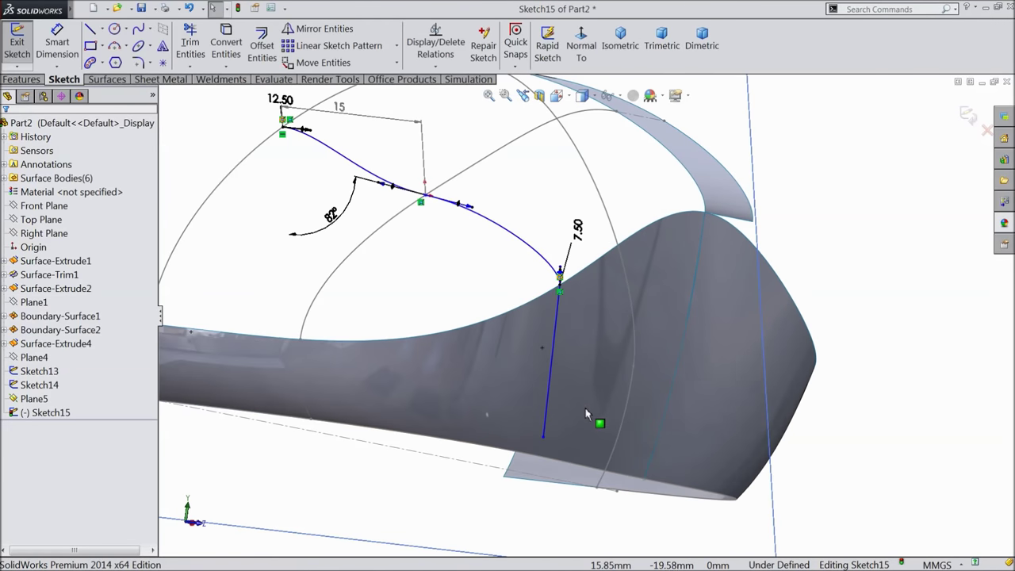
scroll(587, 413, "down", 3)
left_click(526, 327)
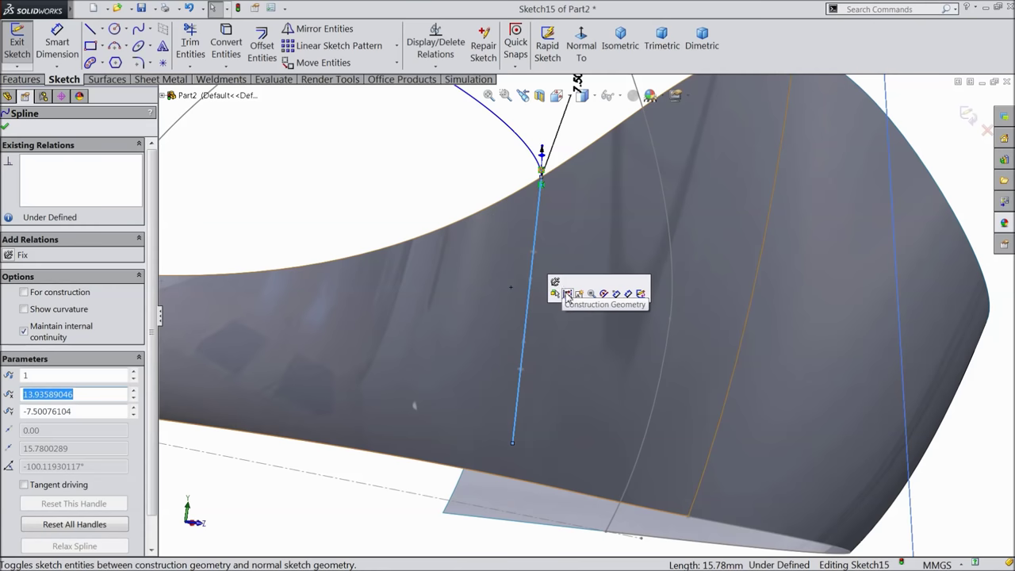
left_click(570, 300)
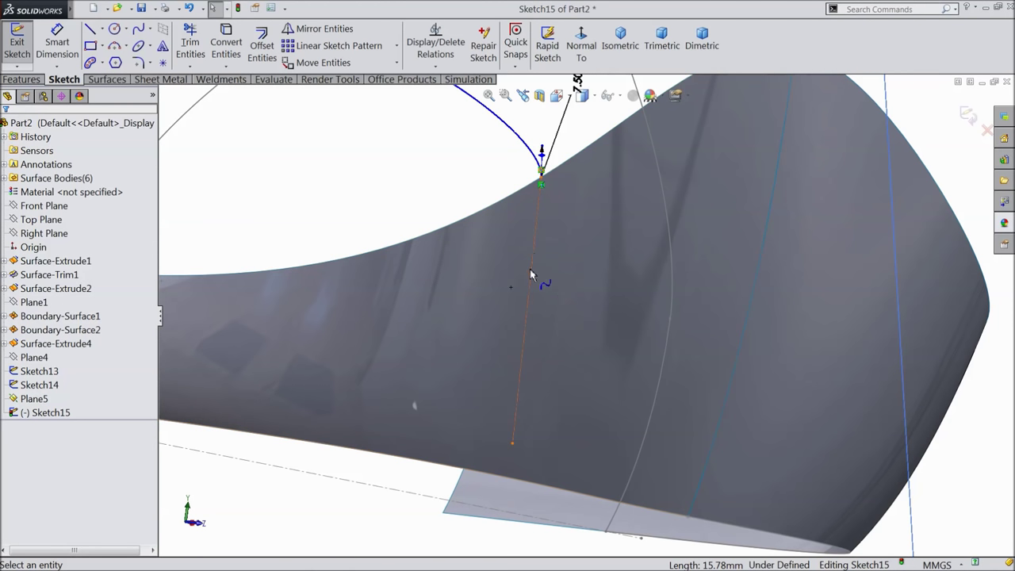
- Add a Pierce relation between the construction spline's lower end point and the Sketch5 spline along the surface's lower edge
left_click(512, 443)
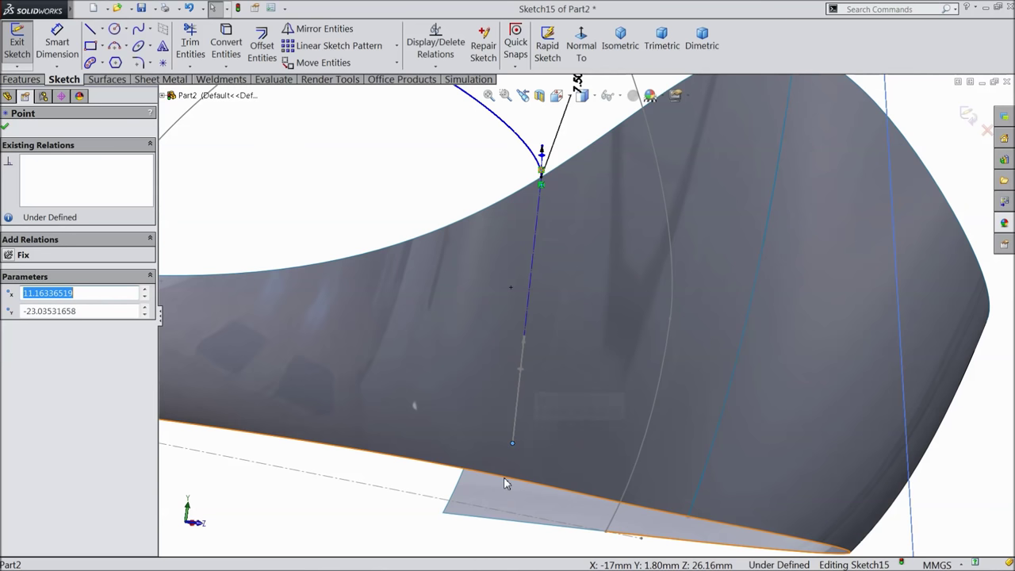
left_click(503, 476, "ctrl")
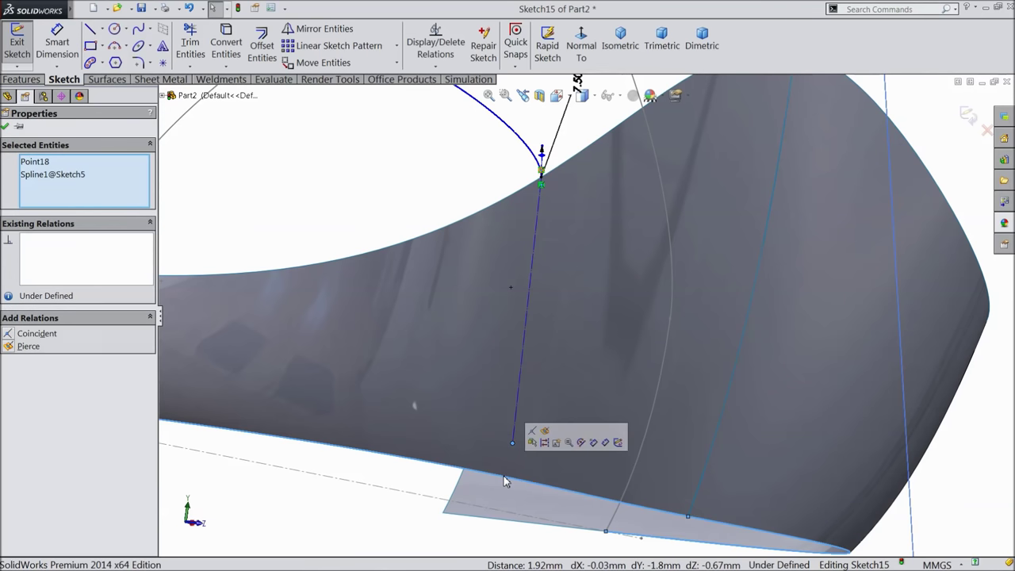
left_click(545, 432)
- Add a Tangent relation between the construction spline and the profile spline where they meet
middle_click_drag(551, 444, 551, 249)
scroll(547, 253, "down", 5)
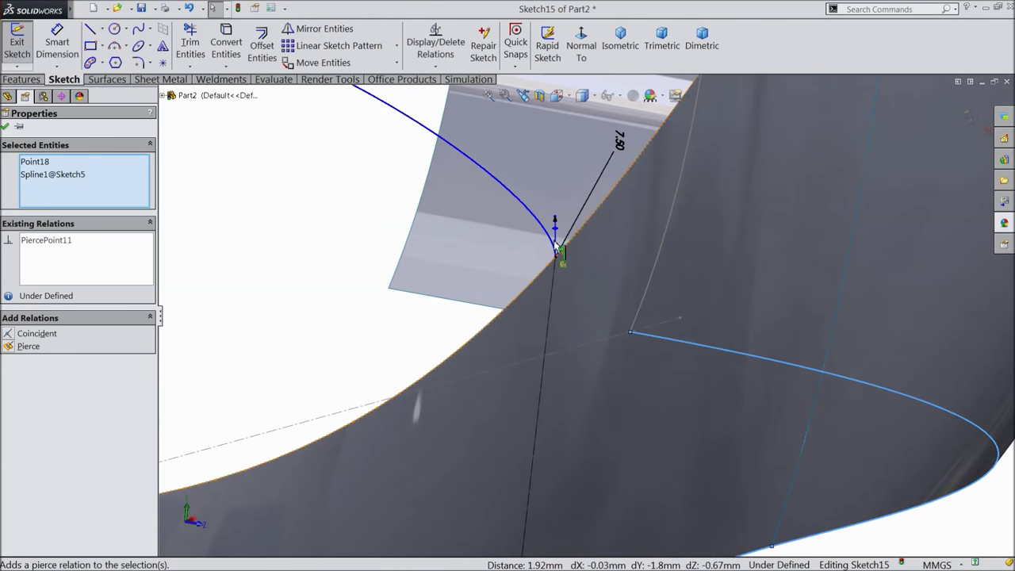
left_click(536, 258)
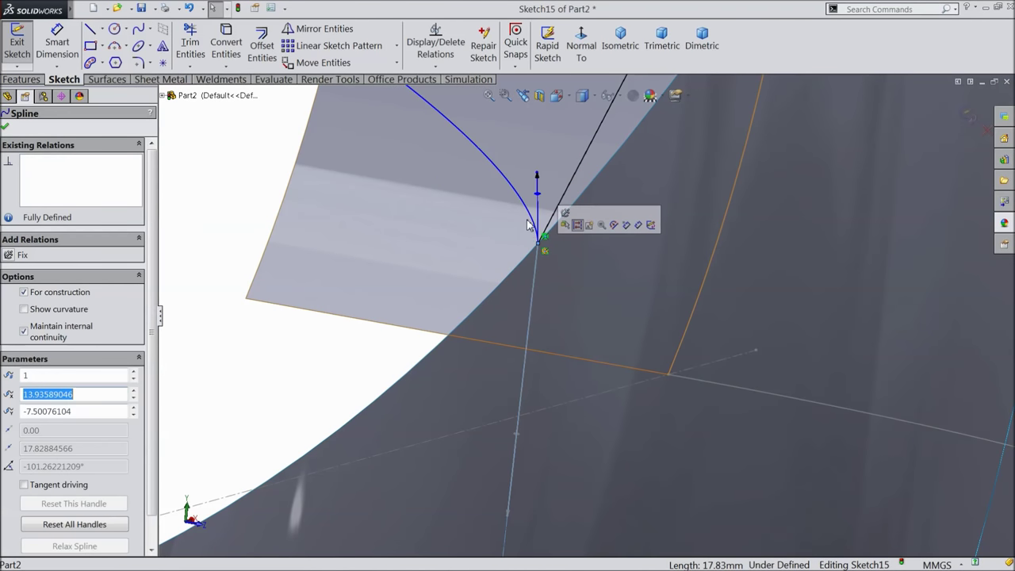
left_click(532, 222, "ctrl")
left_click(560, 174)
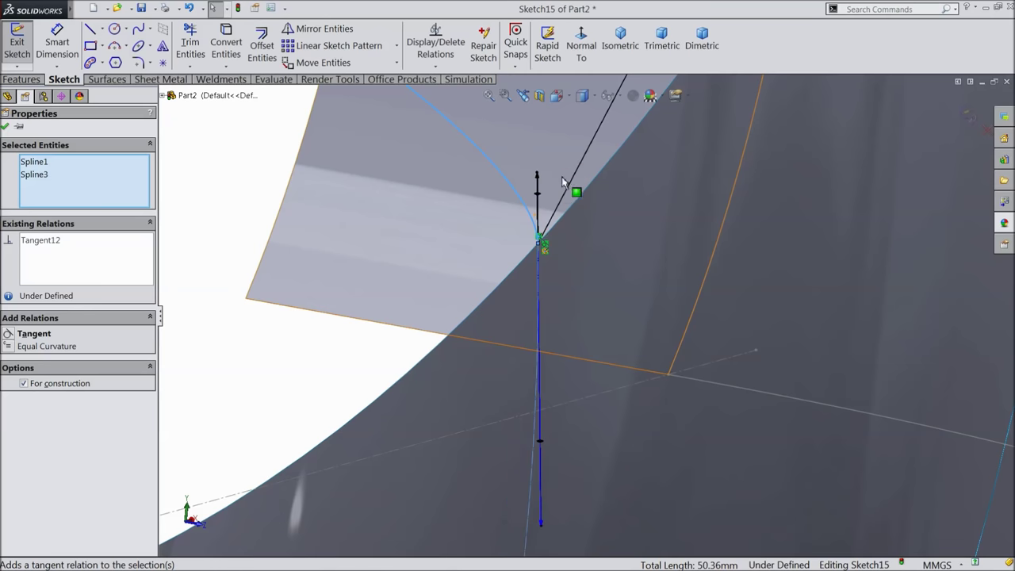
scroll(547, 236, "up", 3)
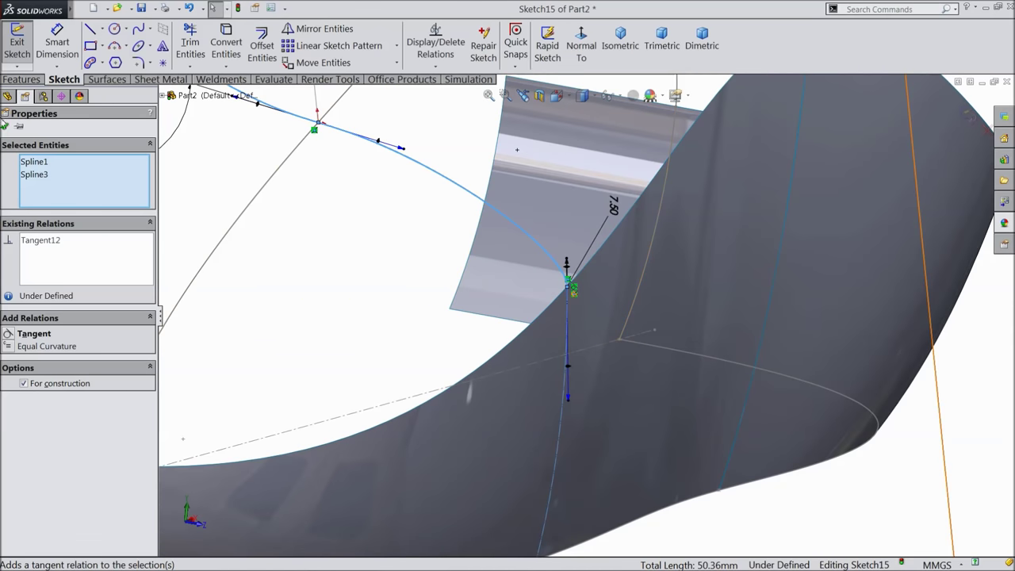
left_click(4, 127)
- Viewing Plane5 head-on, dimension the tangent handle at the profile spline's middle point with a magnitude of 37.57 mm
scroll(294, 249, "up", 3)
mouse_move(294, 249)
middle_mouse_down()
mouse_move(606, 304)
mouse_move(600, 292)
mouse_move(585, 351)
middle_mouse_up()
scroll(511, 316, "up", 3)
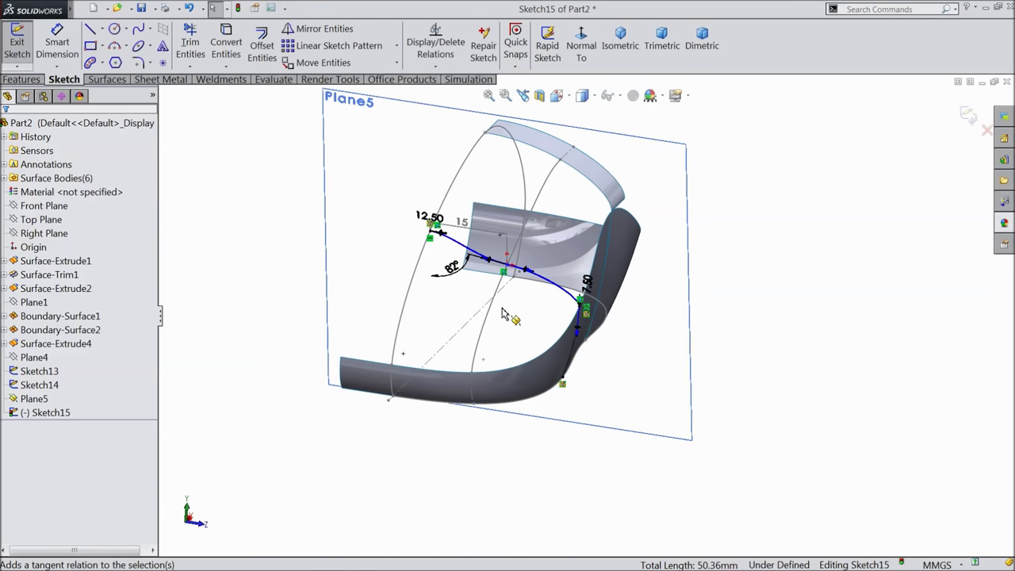
left_click(581, 43)
scroll(593, 293, "down", 6)
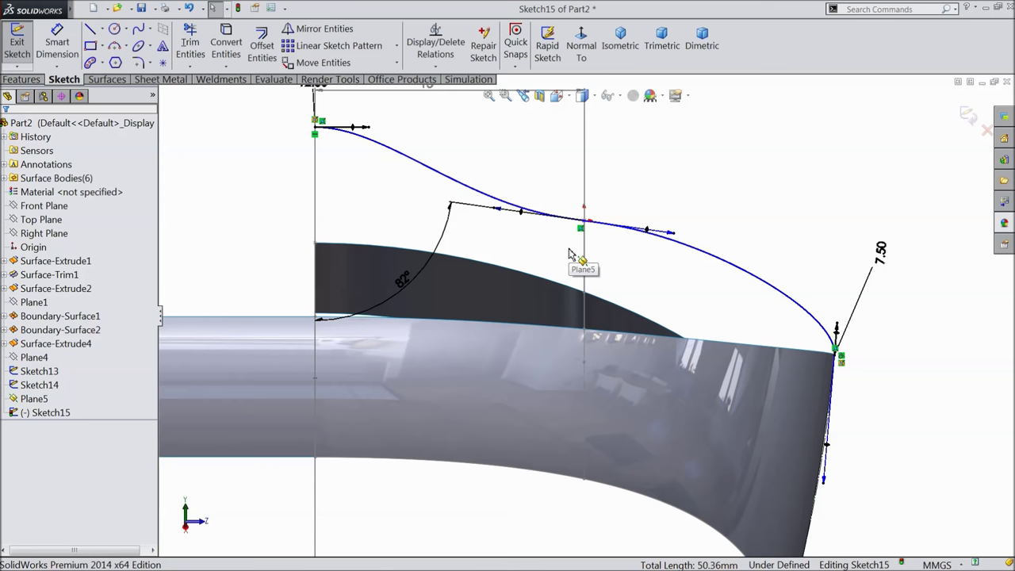
key("d")
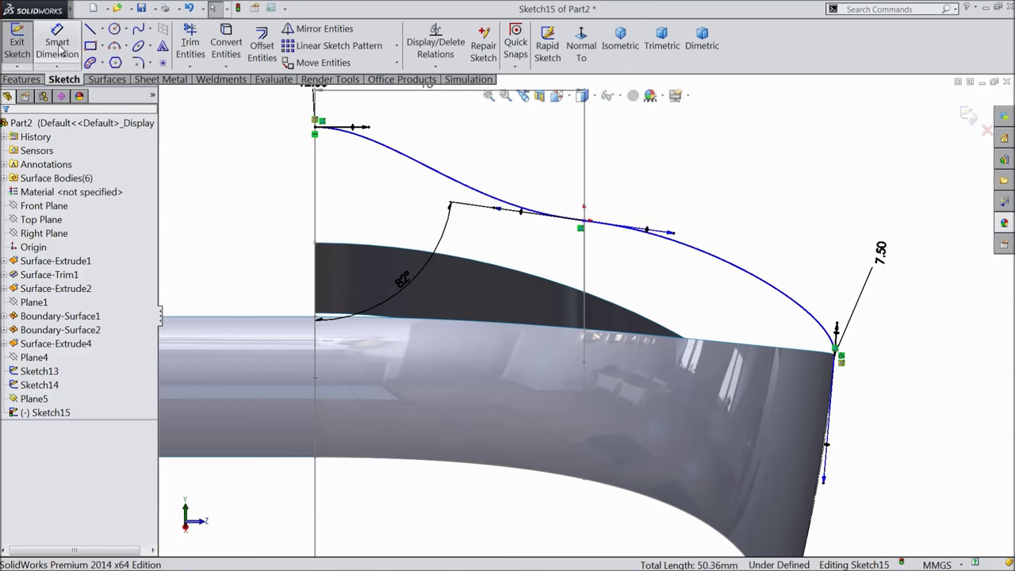
left_click(523, 212)
left_click(533, 173)
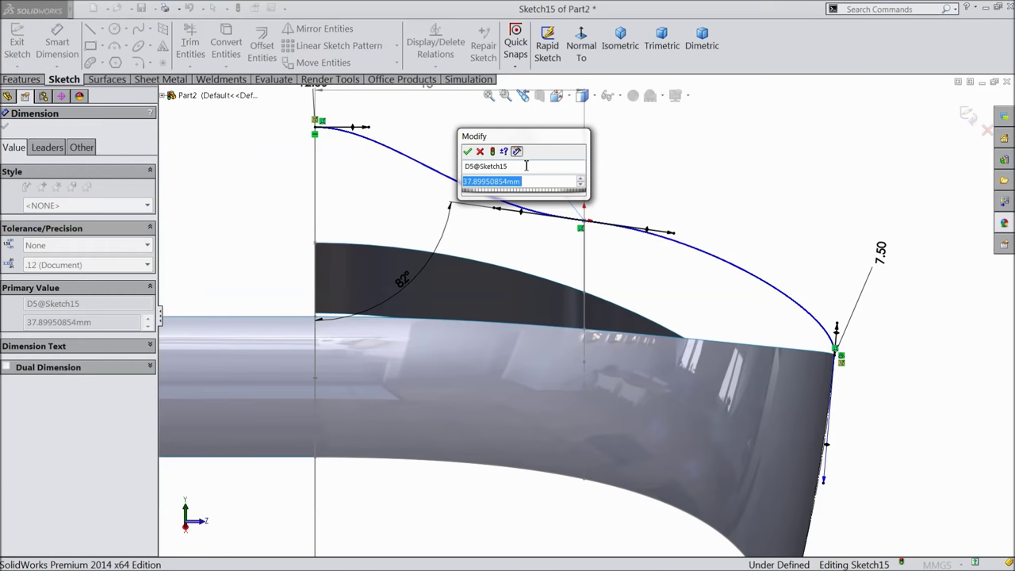
type("37.57")
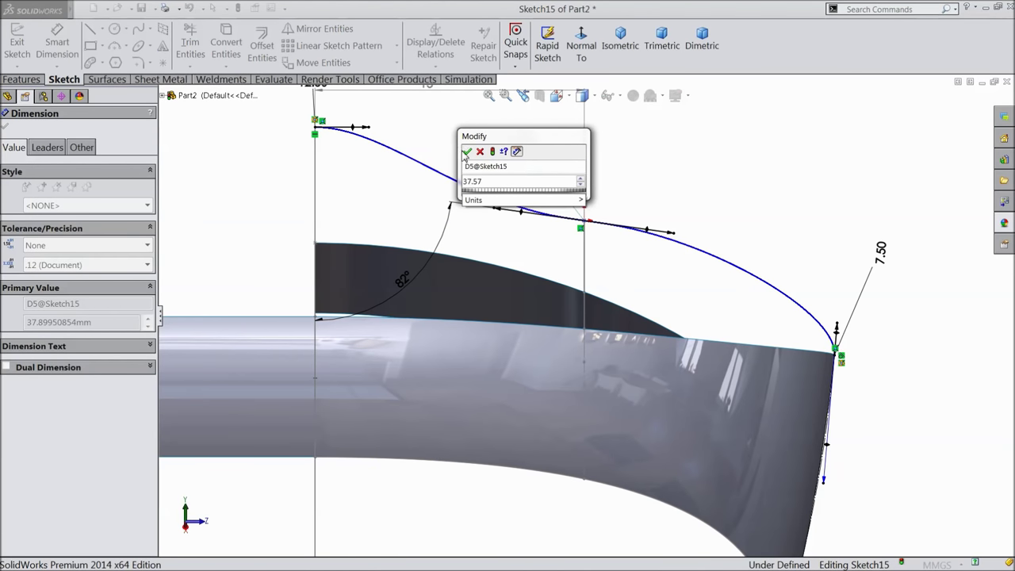
left_click(468, 152)
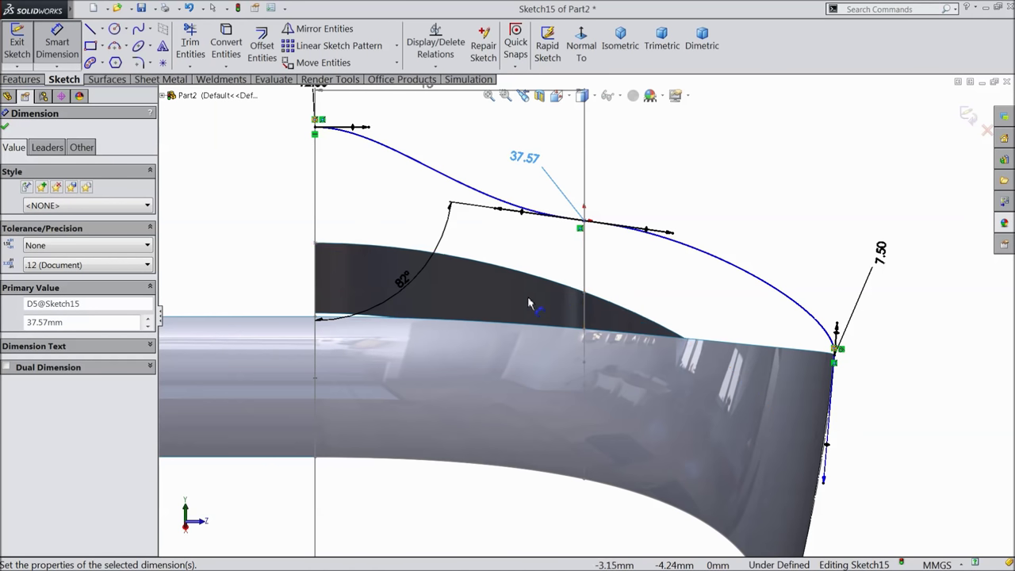
- Fully define the Plane5 profile sketch by calculating dimensions for all entities, and exit the sketch
scroll(530, 302, "up", 5)
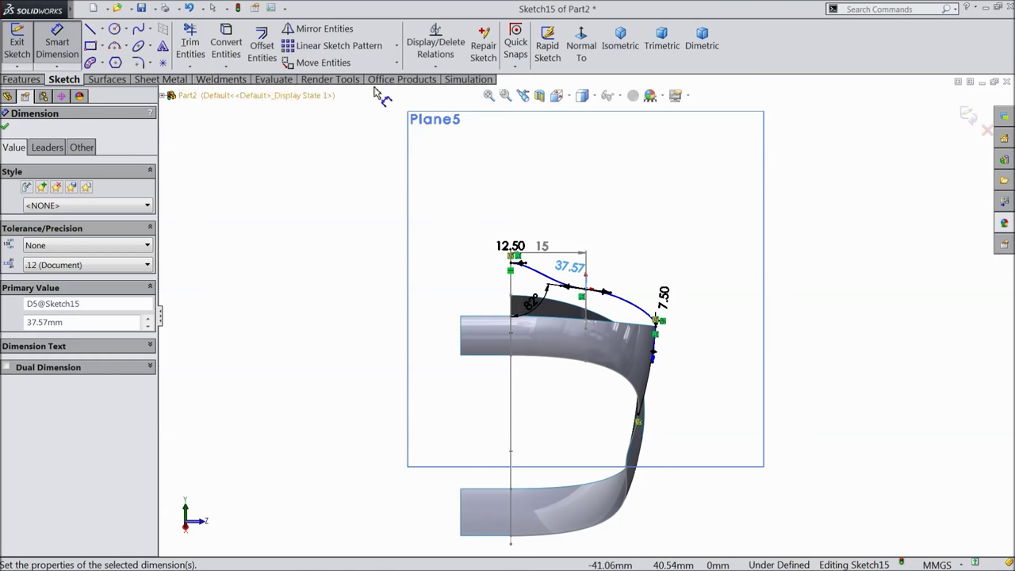
left_click(435, 66)
left_click(462, 112)
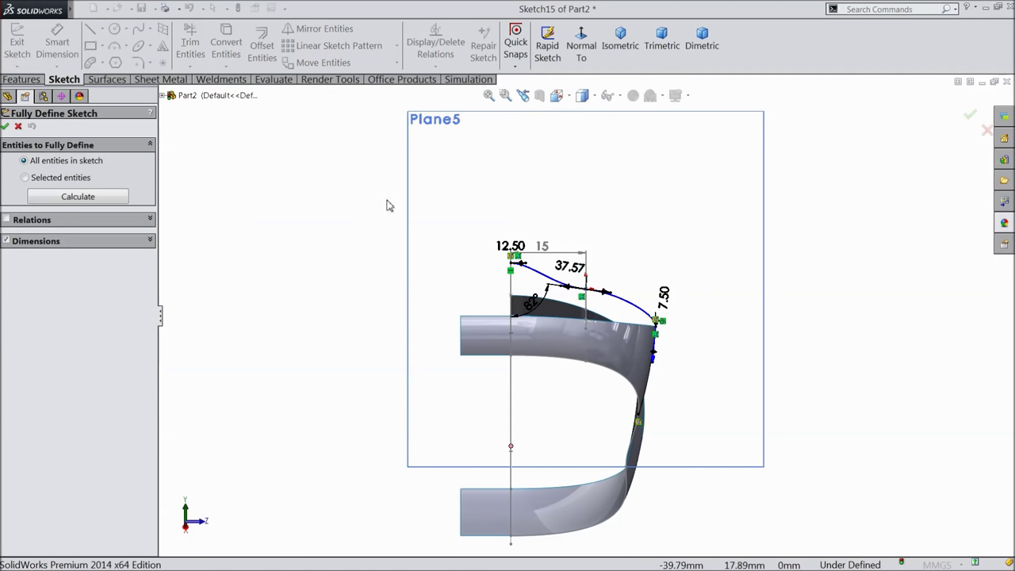
left_click(97, 200)
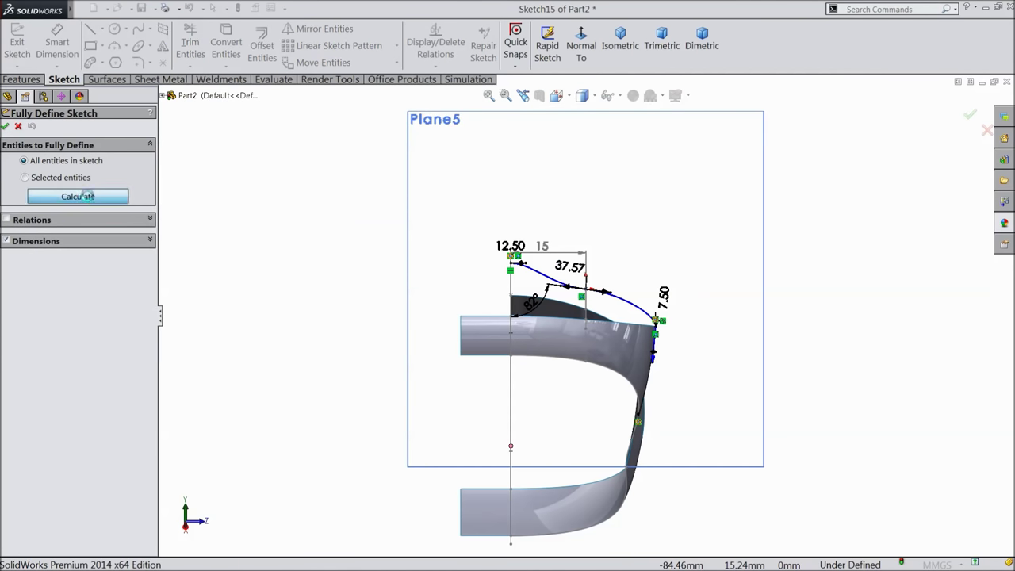
left_click(7, 127)
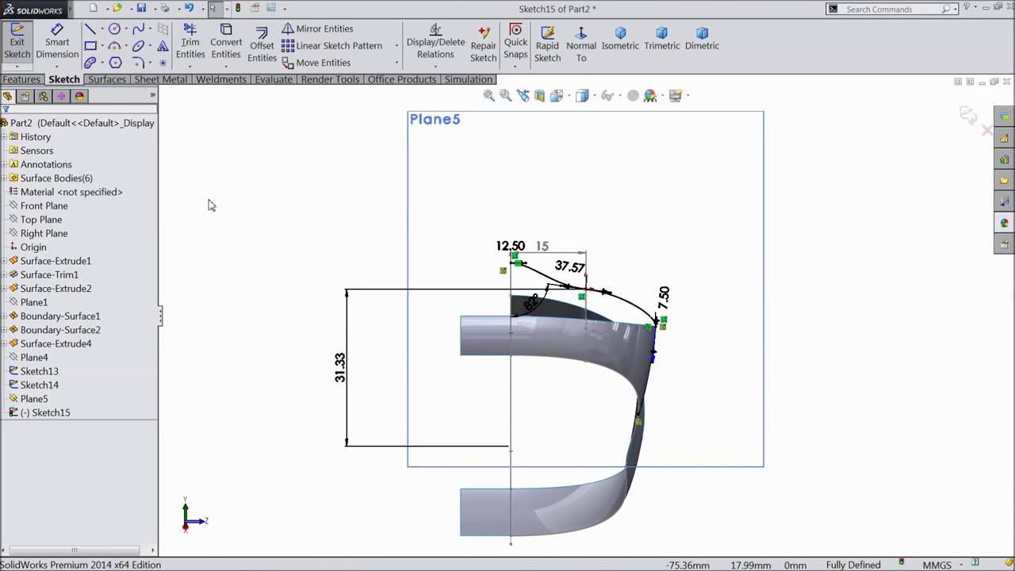
left_click(967, 115)
- Hide Plane5 in the model view
mouse_move(820, 177)
middle_mouse_down()
mouse_move(759, 222)
mouse_move(768, 261)
middle_mouse_up()
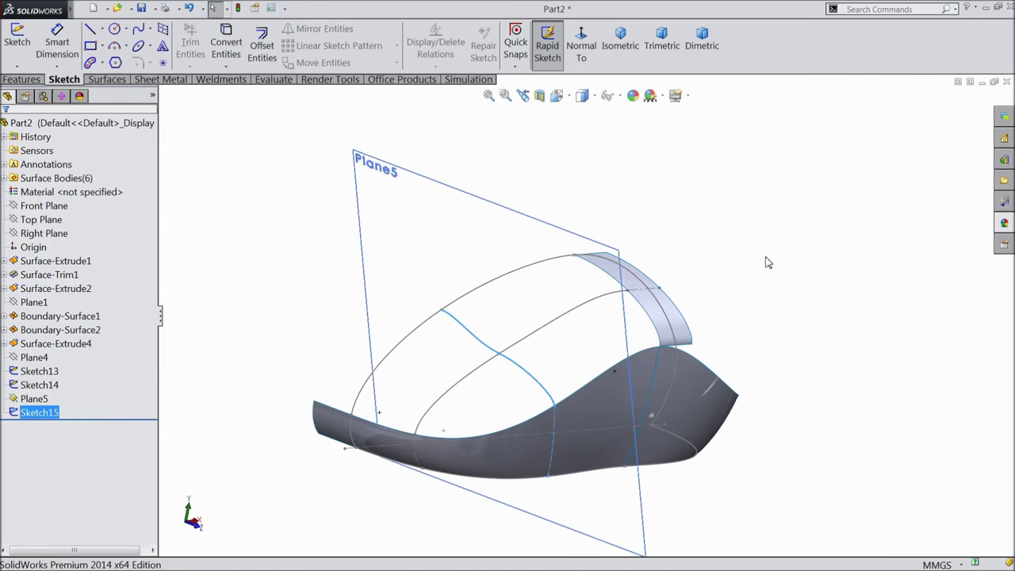
left_click(409, 173)
left_click(456, 146)
middle_click_drag(489, 195, 557, 328)
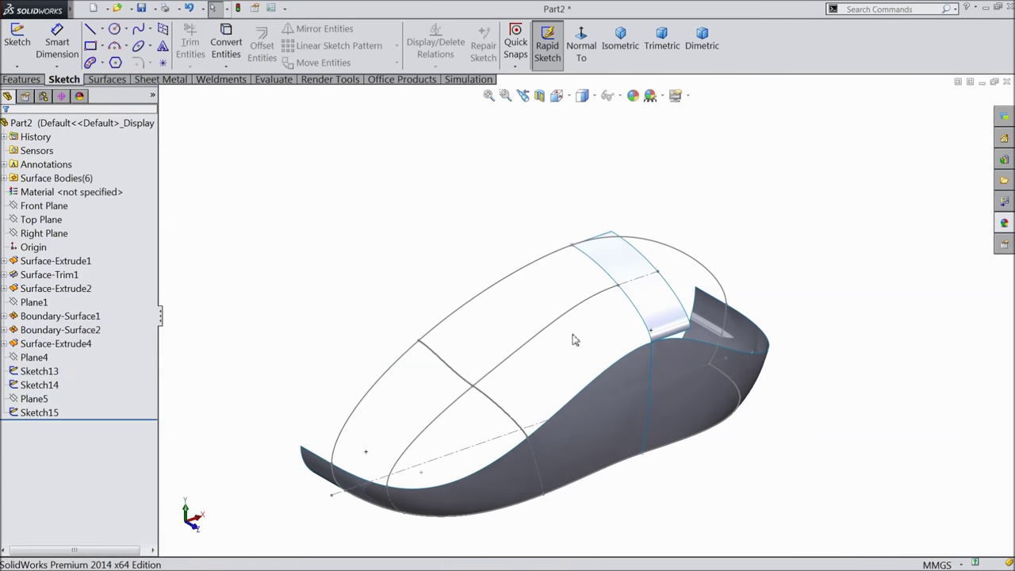
- Start a 3D sketch and convert the Surface-Extrude4 edge that touches the profile curves into a sketch curve
scroll(557, 327, "down", 3)
scroll(600, 250, "down", 2)
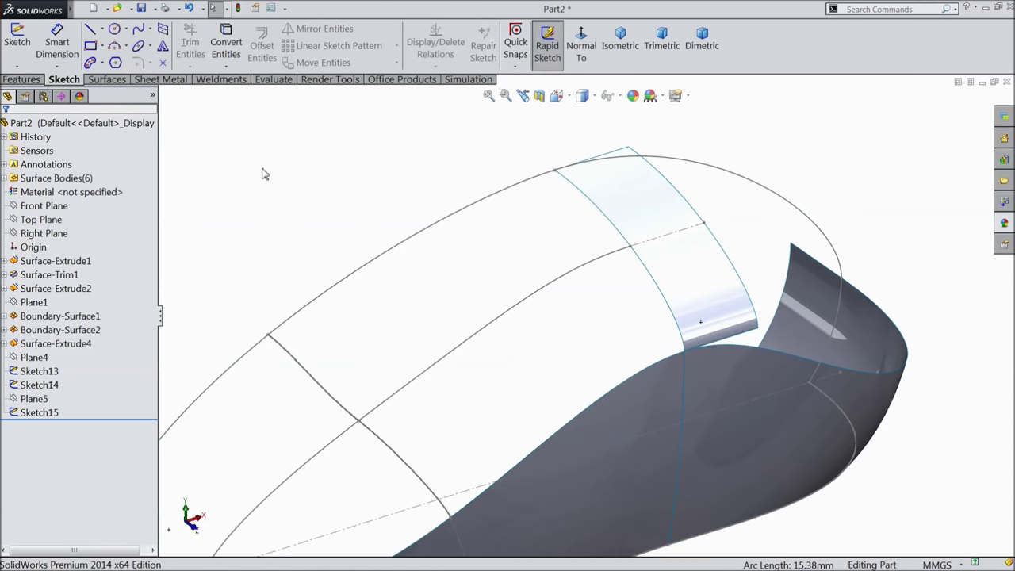
left_click(17, 66)
left_click(35, 93)
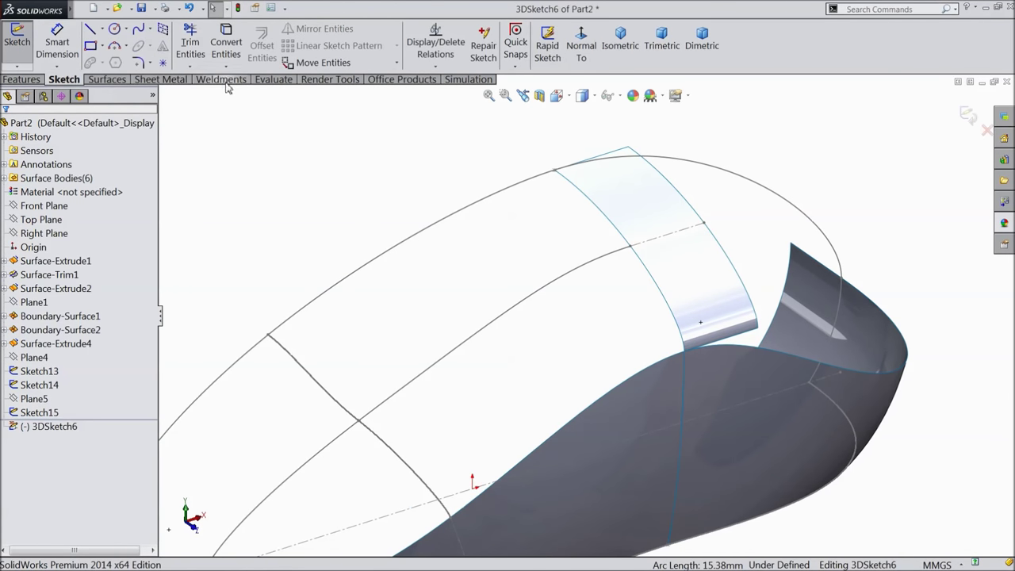
scroll(542, 176, "down", 3)
left_click(700, 311)
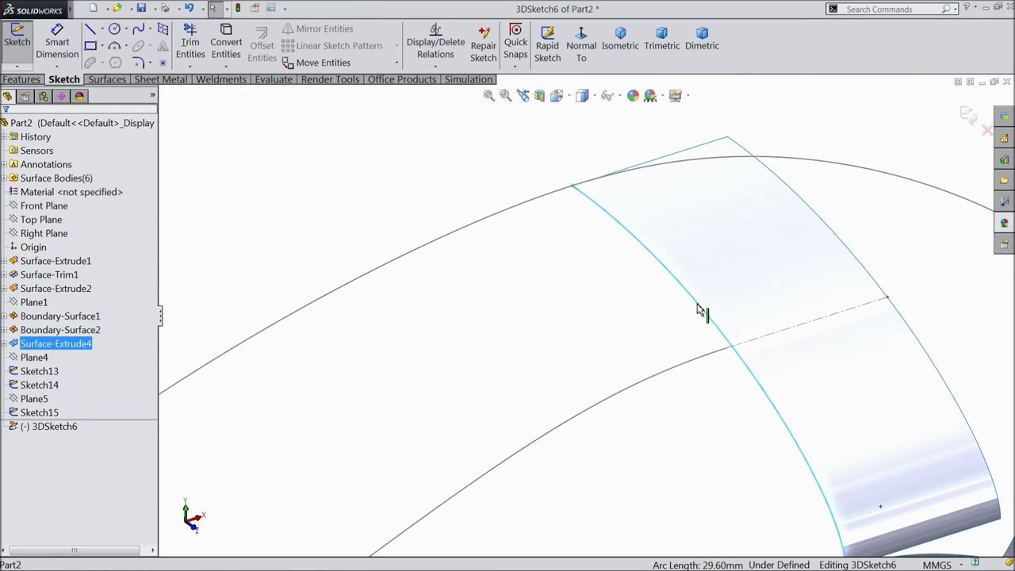
left_click(235, 47)
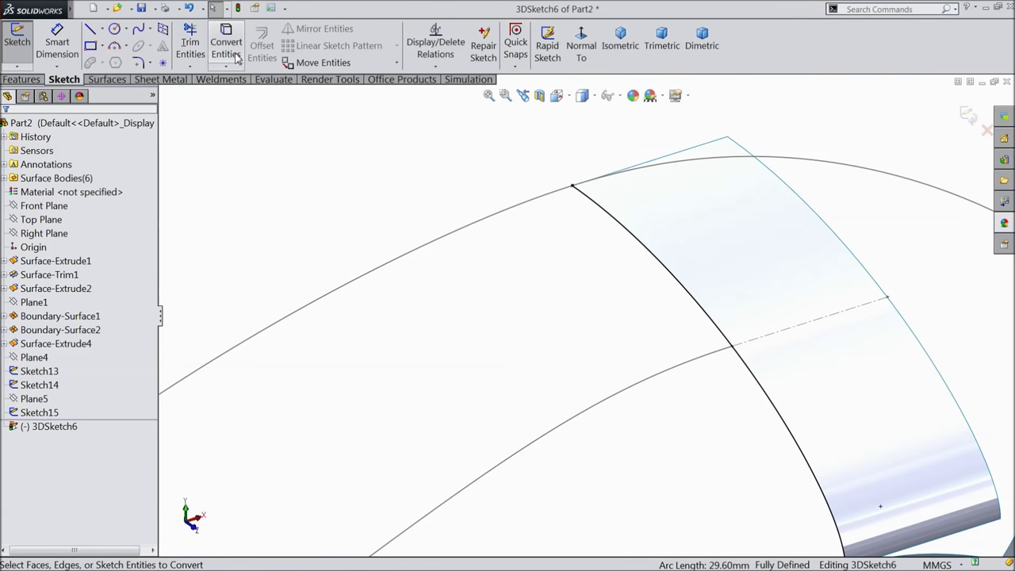
- Draw a short centerline across the extruded surface, starting where the inner profile curve meets the converted edge
left_click(126, 29)
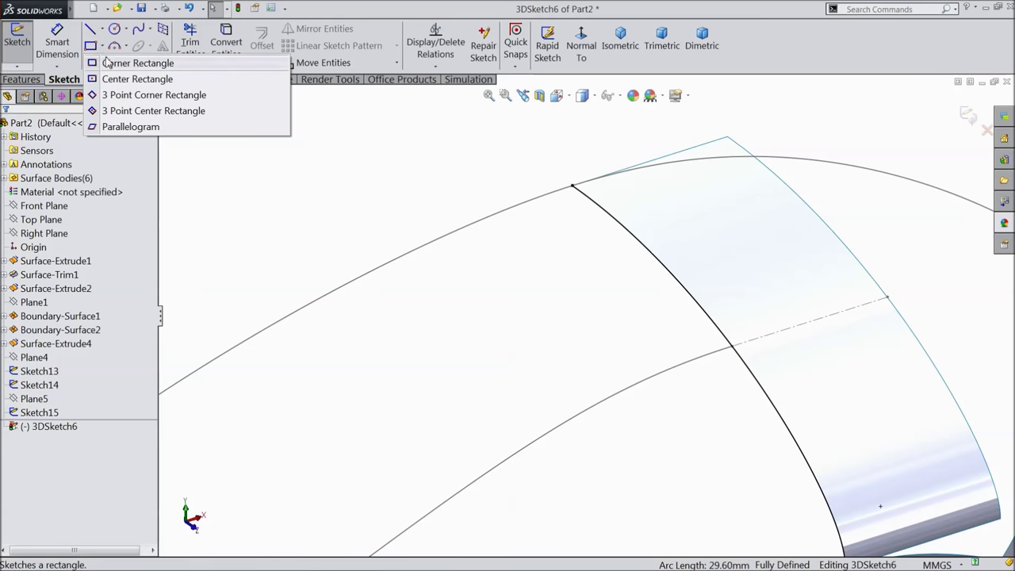
mouse_move(101, 30)
left_click(119, 62)
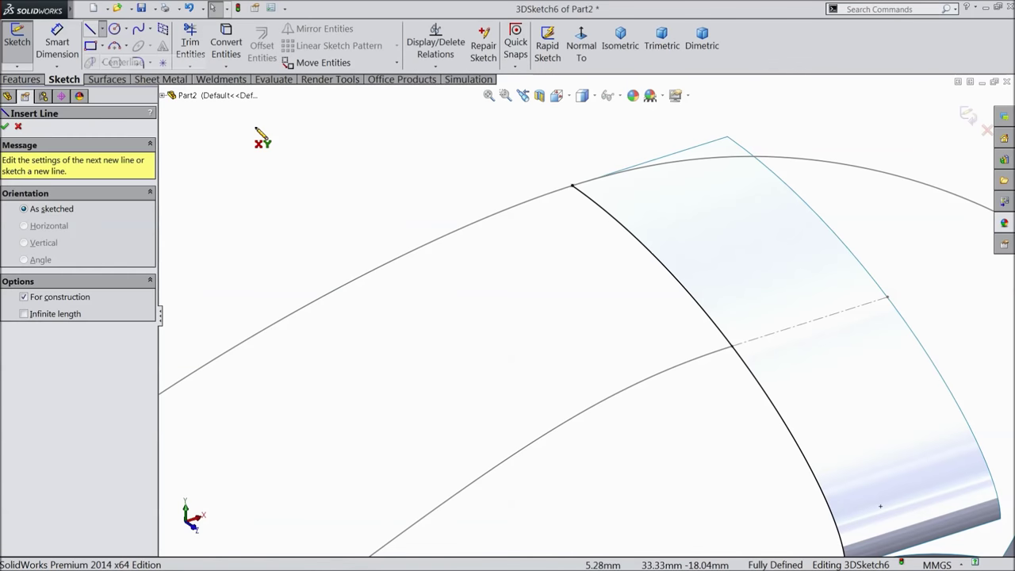
left_click(731, 346)
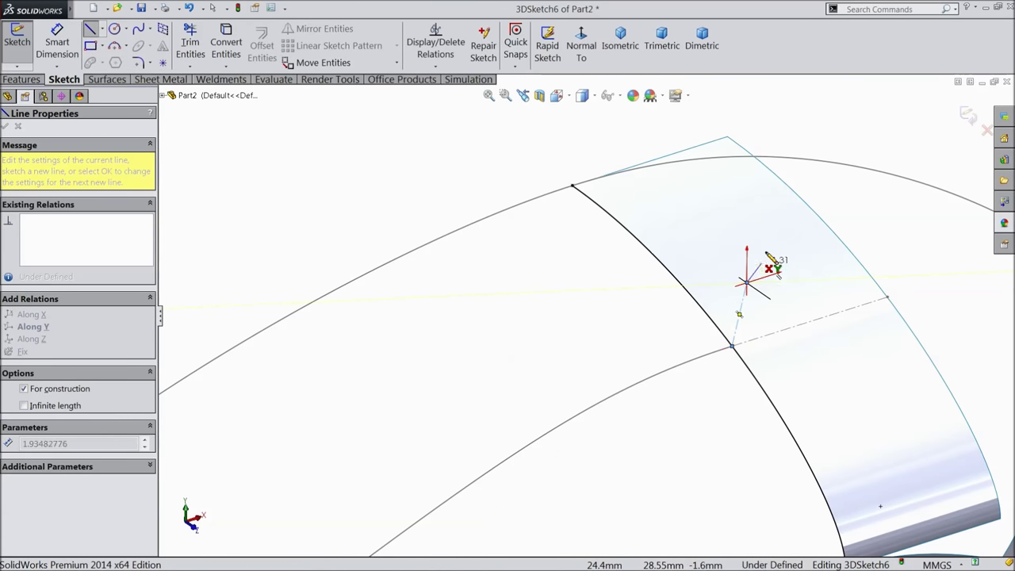
right_click(765, 279)
left_click(797, 161)
scroll(759, 340, "down", 3)
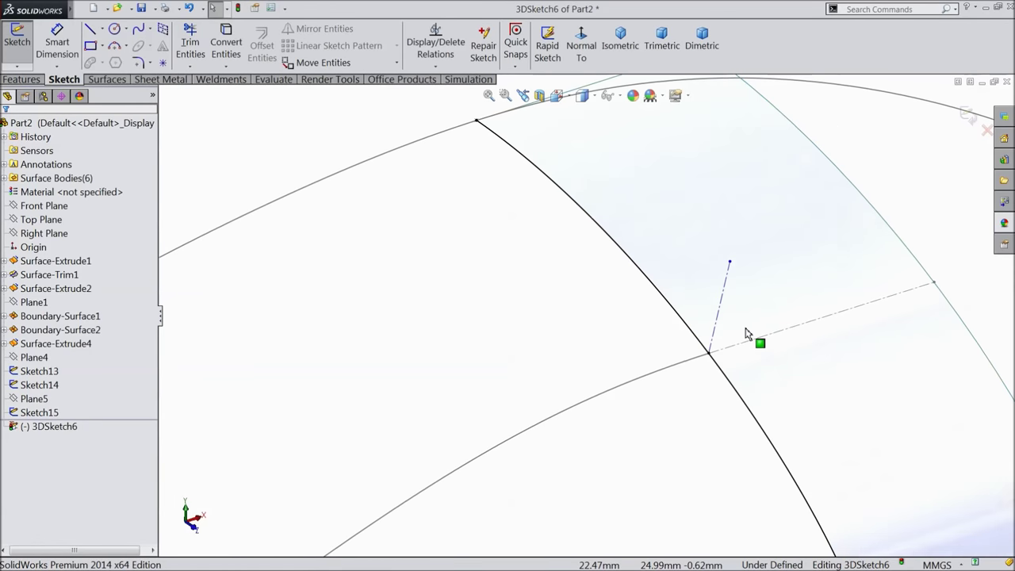
- Trim the converted edge below the inner profile curve, remove the centerline, and exit the 3D sketch
left_click(190, 44)
scroll(544, 267, "up", 2)
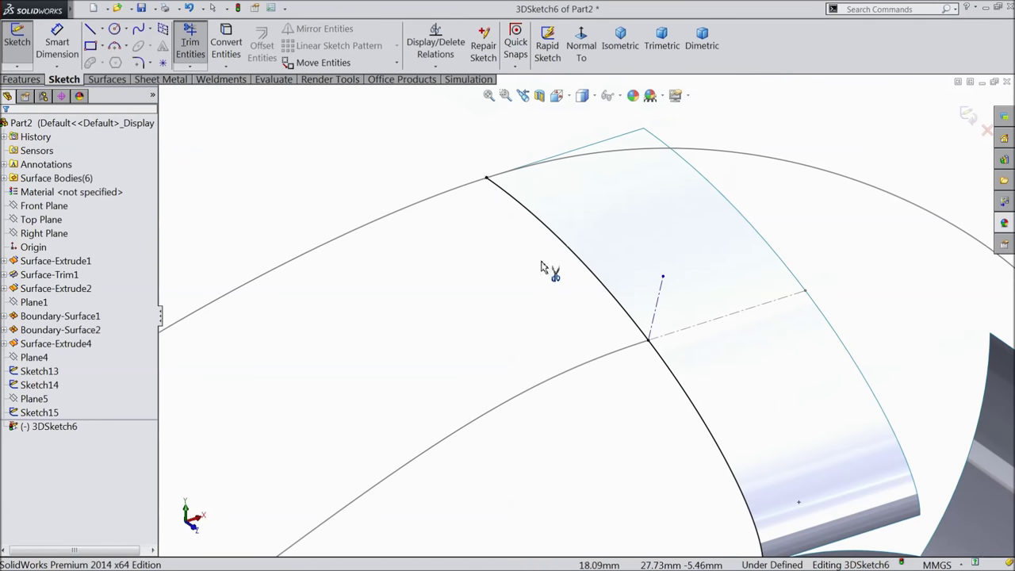
left_click(656, 356)
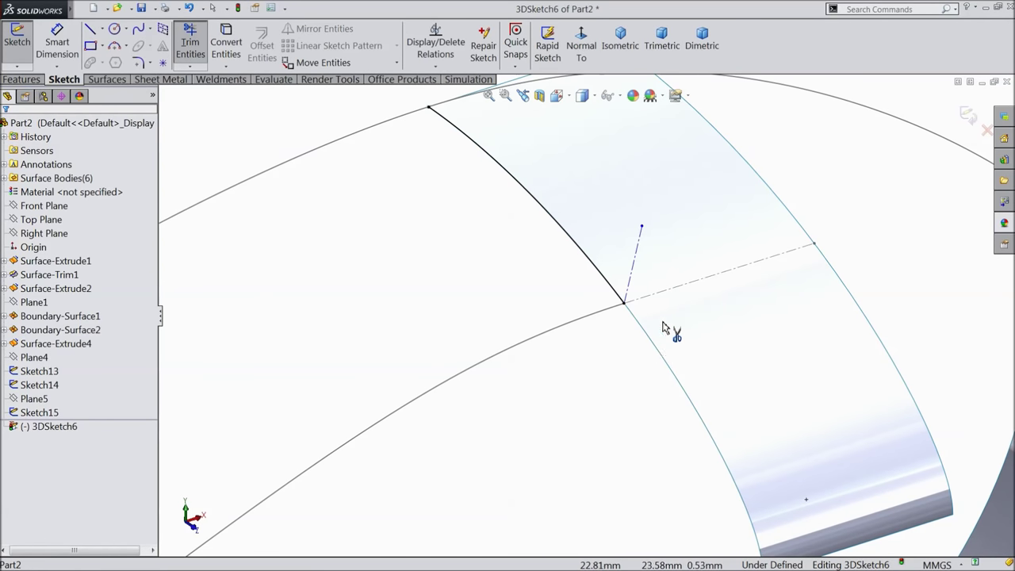
left_click(633, 268)
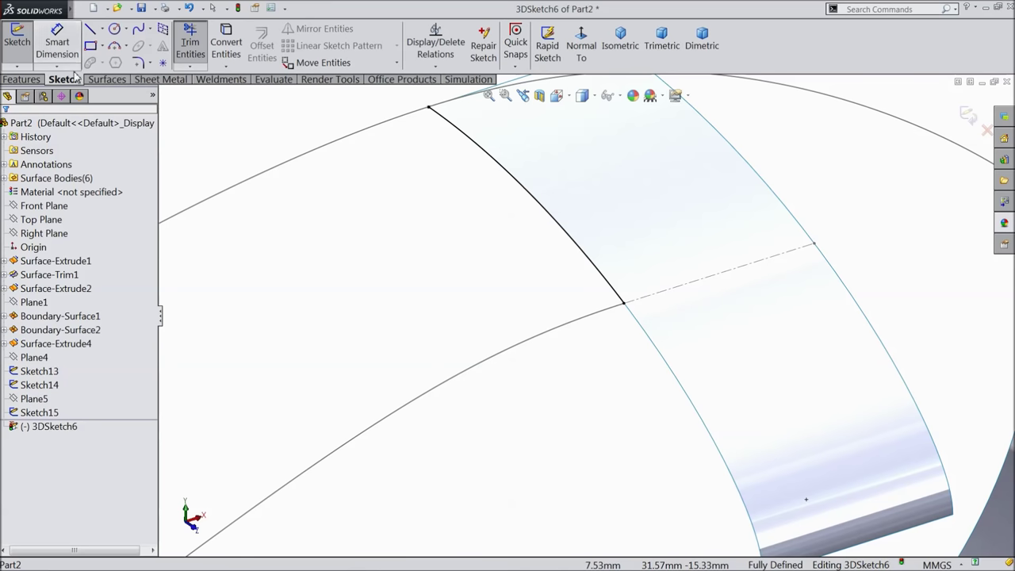
left_click(17, 48)
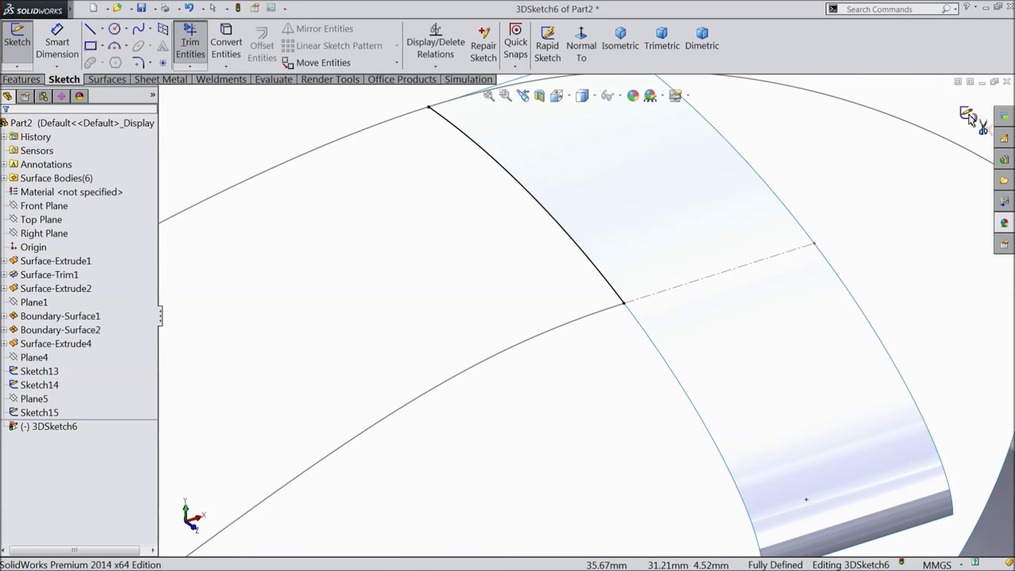
left_click(971, 119)
scroll(627, 226, "up", 3)
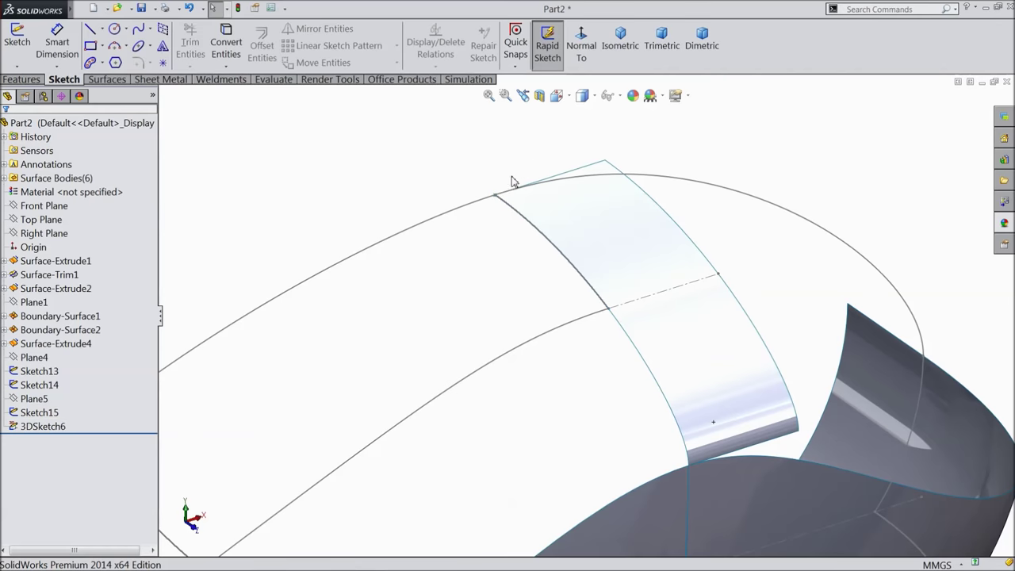
- Start a Boundary Surface with 3DSketch6 as the first Direction 1 curve, set to Tangency To Face
scroll(525, 167, "up", 6)
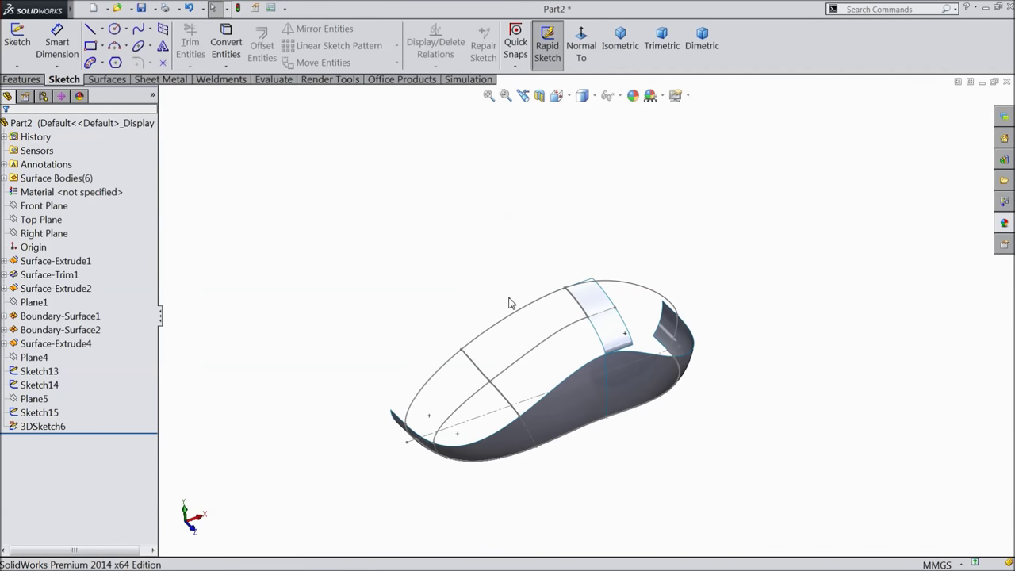
scroll(545, 406, "down", 5)
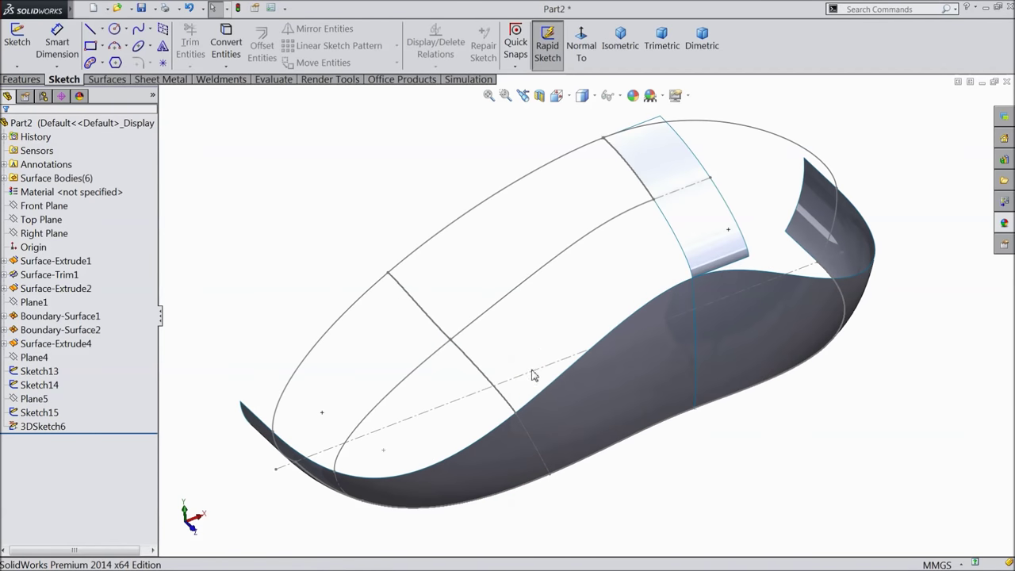
left_click(107, 79)
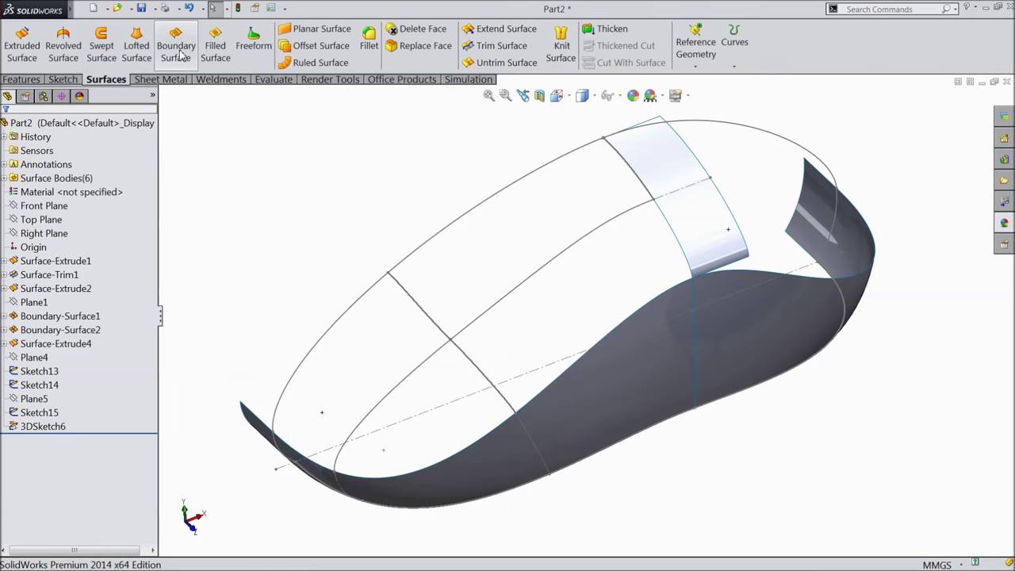
left_click(176, 49)
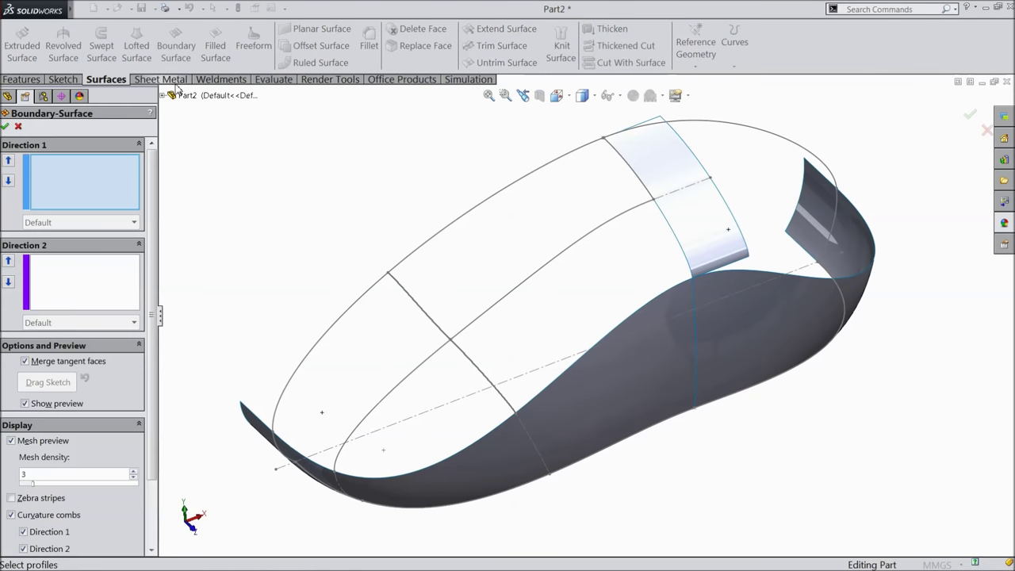
left_click(634, 179)
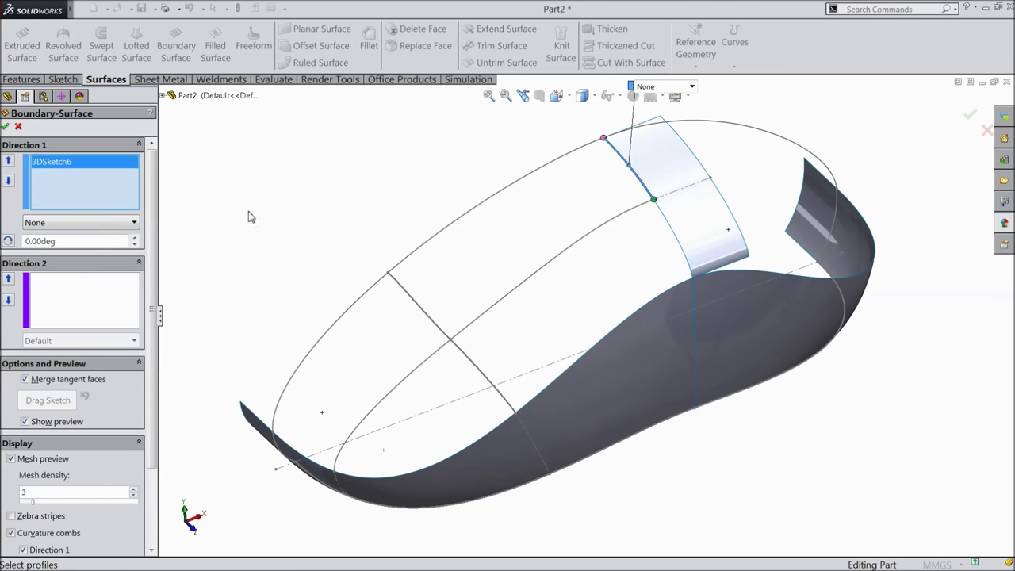
left_click(119, 223)
left_click(83, 271)
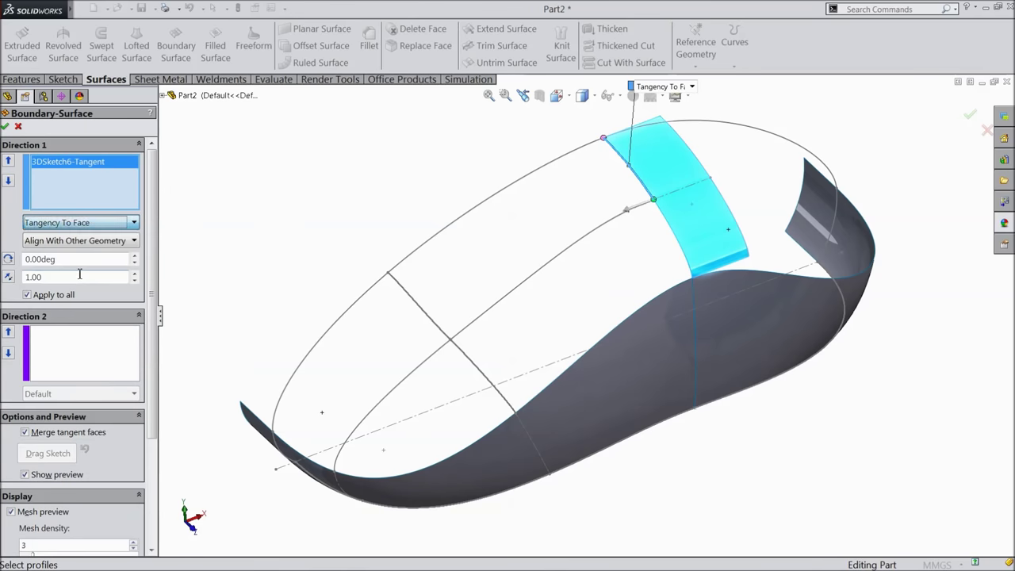
- Add Sketch15 as the second Direction 1 curve with the Normal To Profile condition
left_click(419, 309)
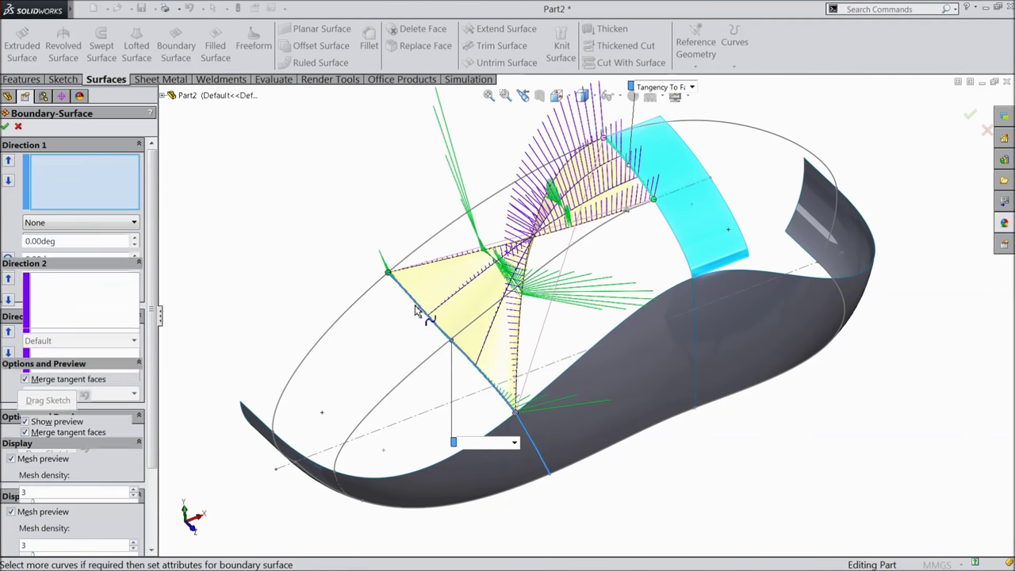
left_click(60, 224)
left_click(56, 260)
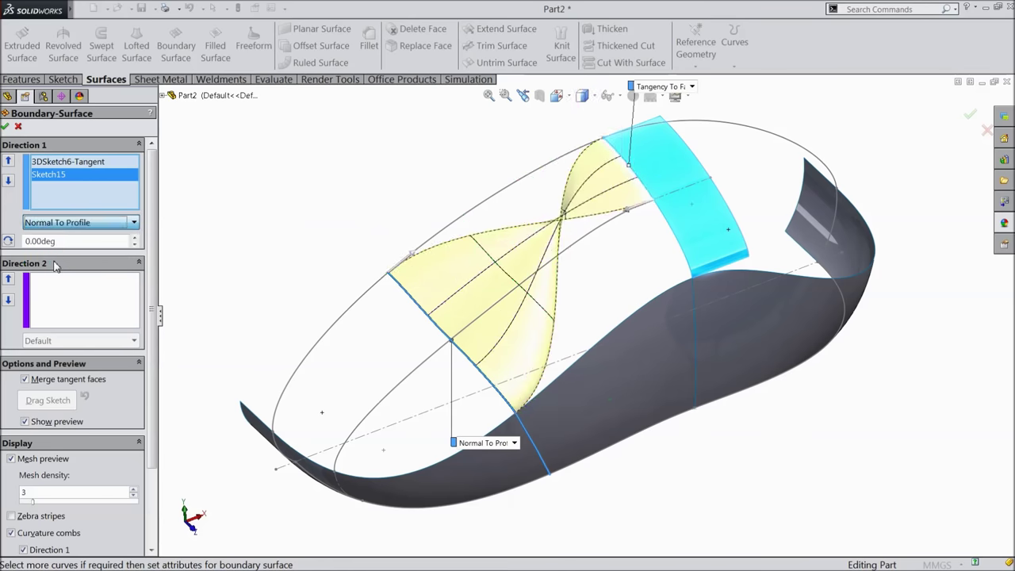
- Add the side surface's upper edge as the third Direction 1 curve with the Tangency To Face condition
left_click(297, 456)
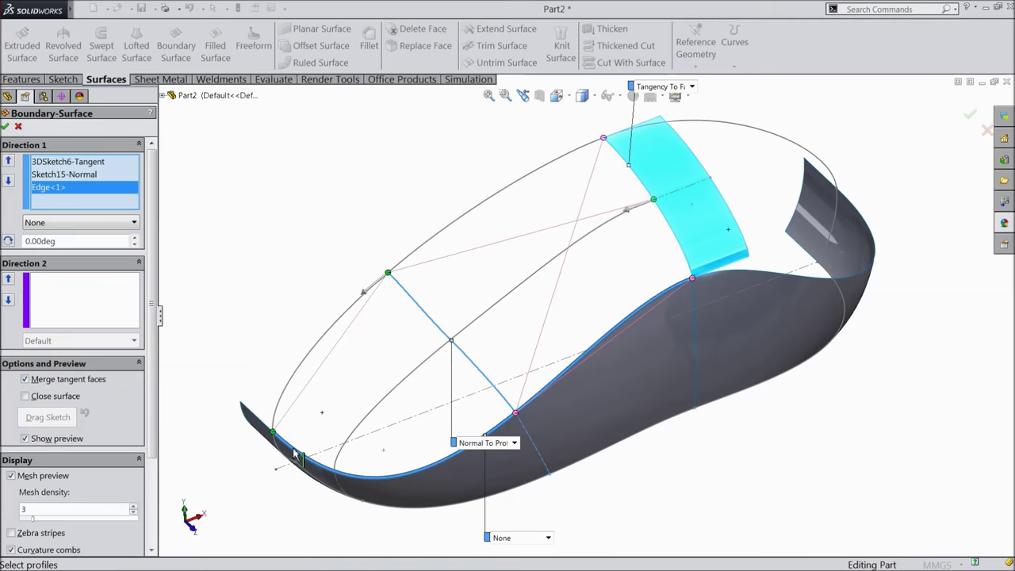
left_click(71, 223)
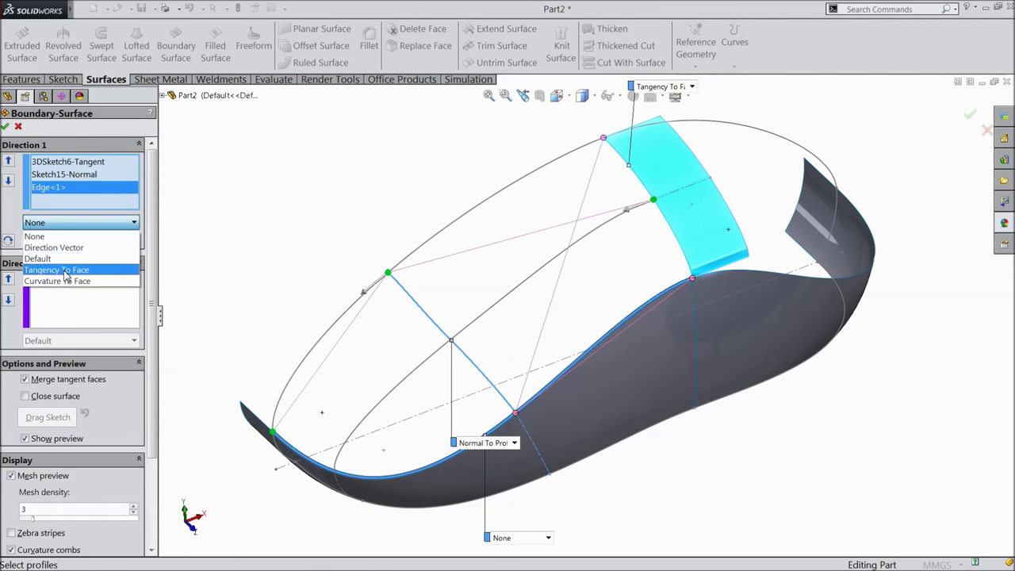
left_click(66, 270)
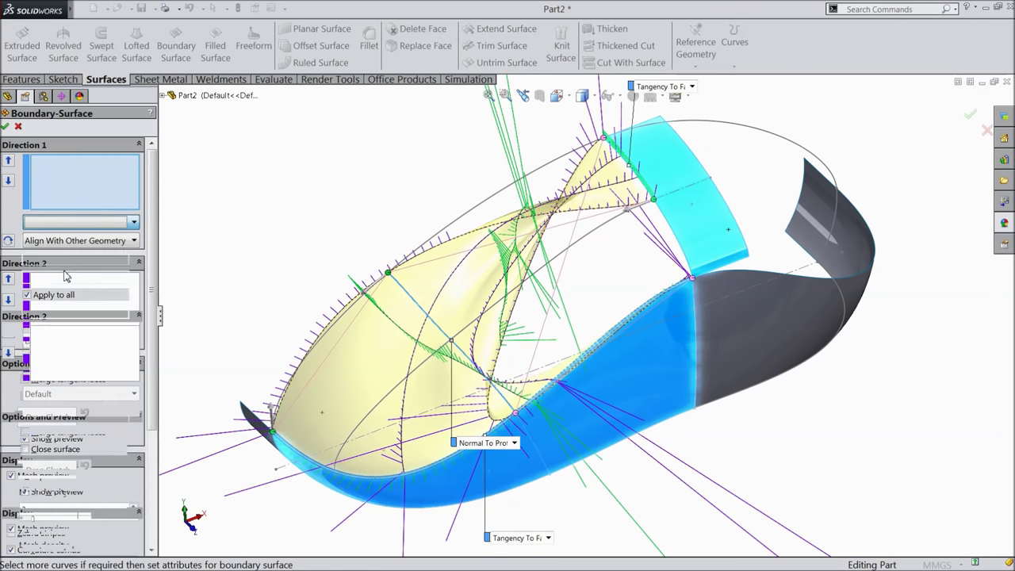
- Add Sketch14 and Sketch13 as the Direction 2 curves, with the Direction 1 tangent influence set to 75%
left_click(58, 355)
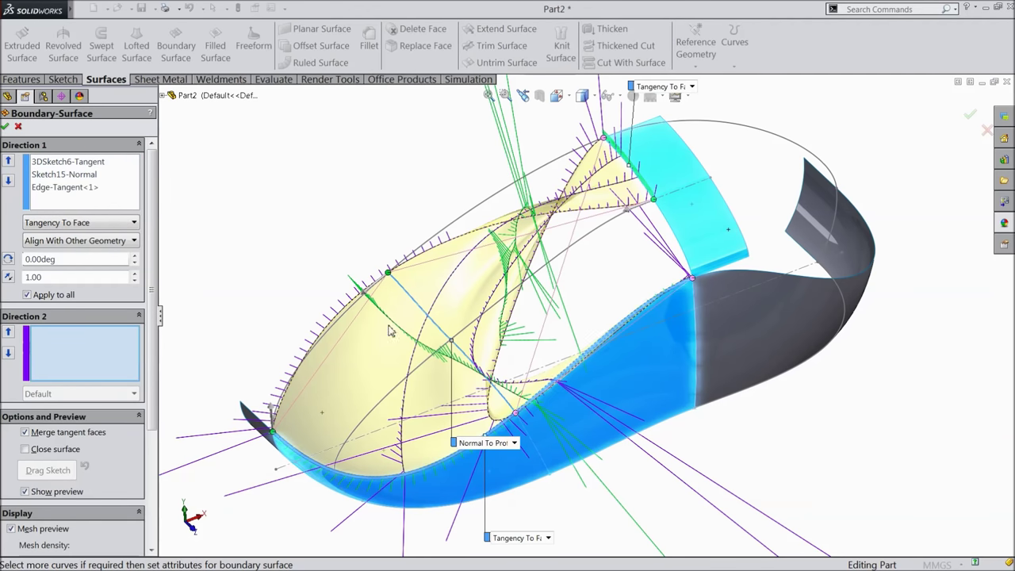
left_click(482, 208)
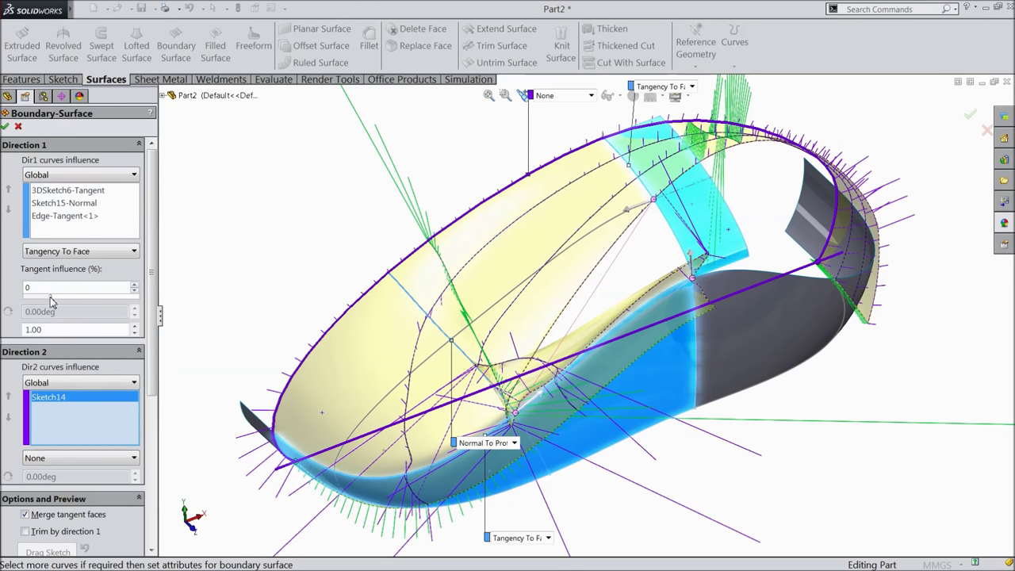
left_click(102, 300)
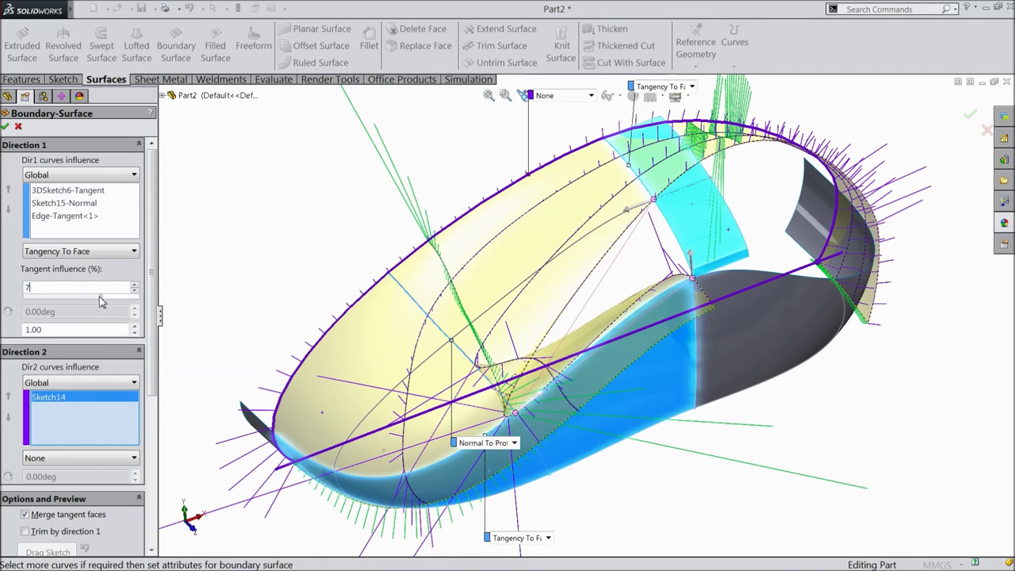
type("75")
key("Return")
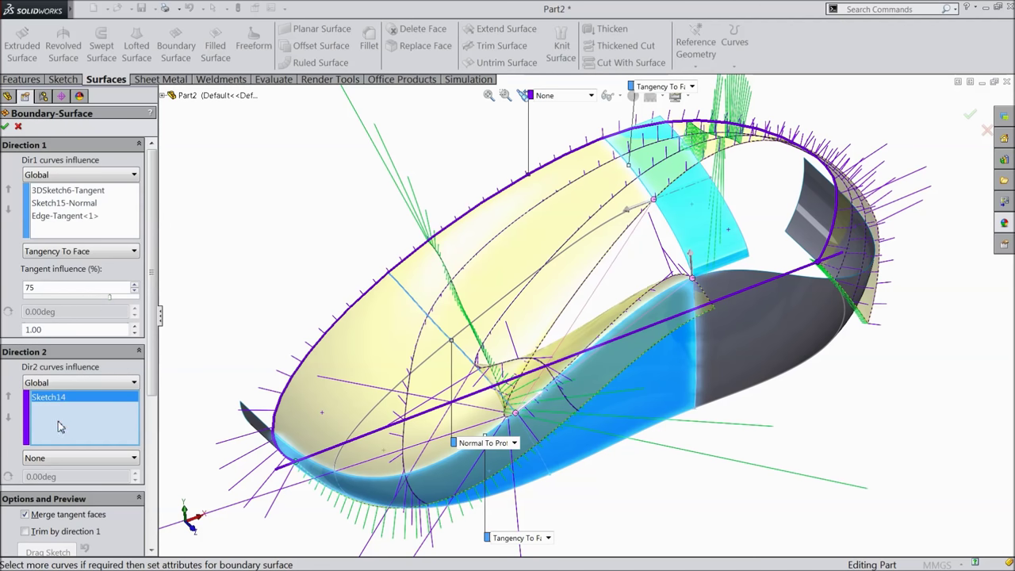
left_click(588, 240)
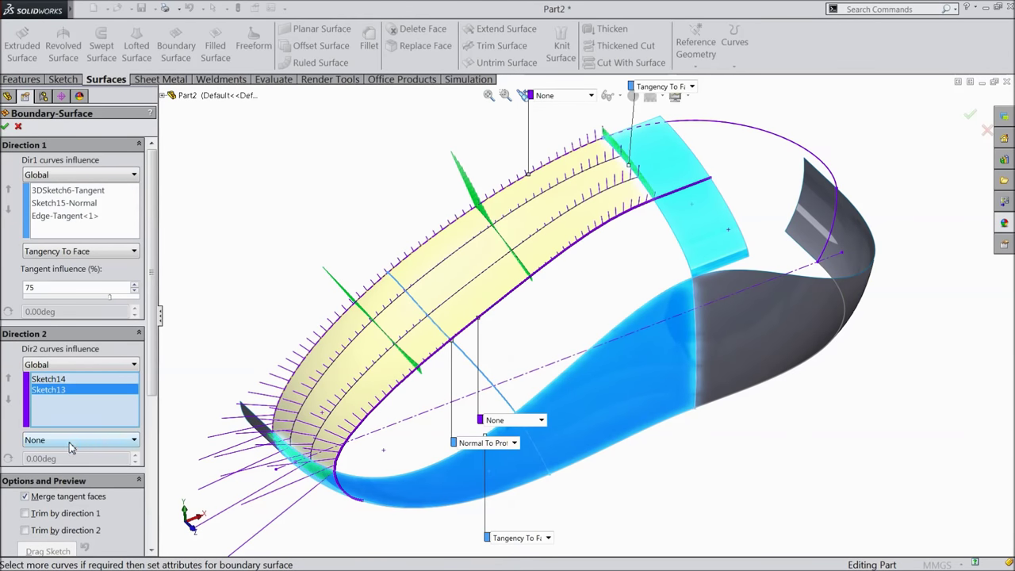
- Set the Direction 2 curve Sketch14 to Normal To Profile with 50% tangent influence and create the boundary surface
left_click(57, 379)
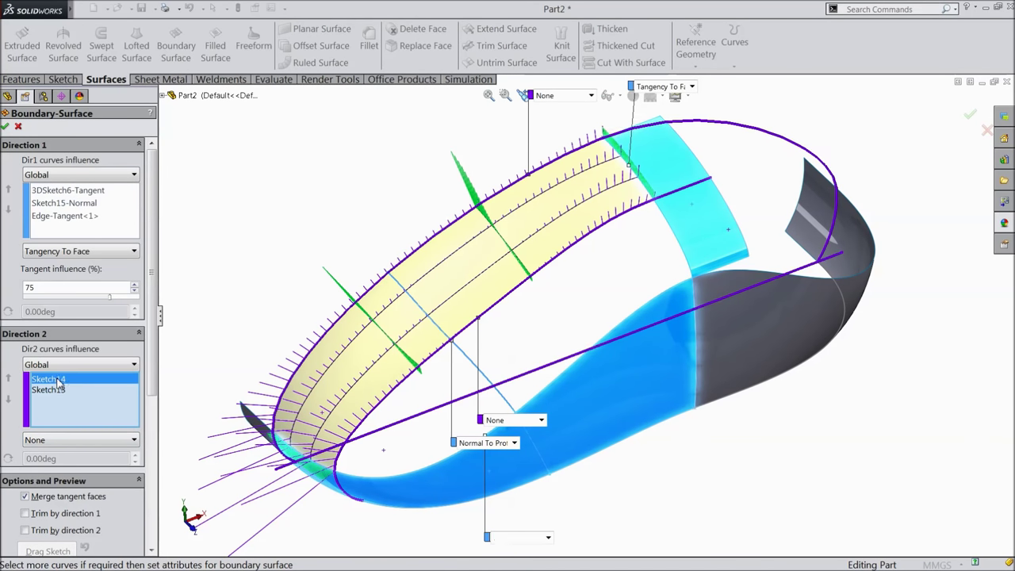
left_click(44, 440)
left_click(52, 467)
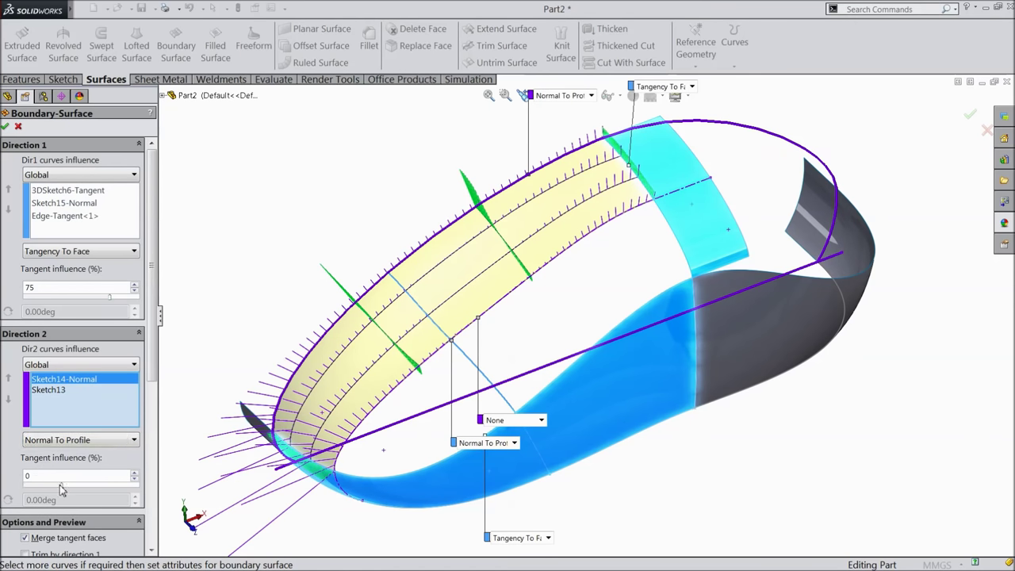
left_click(82, 485)
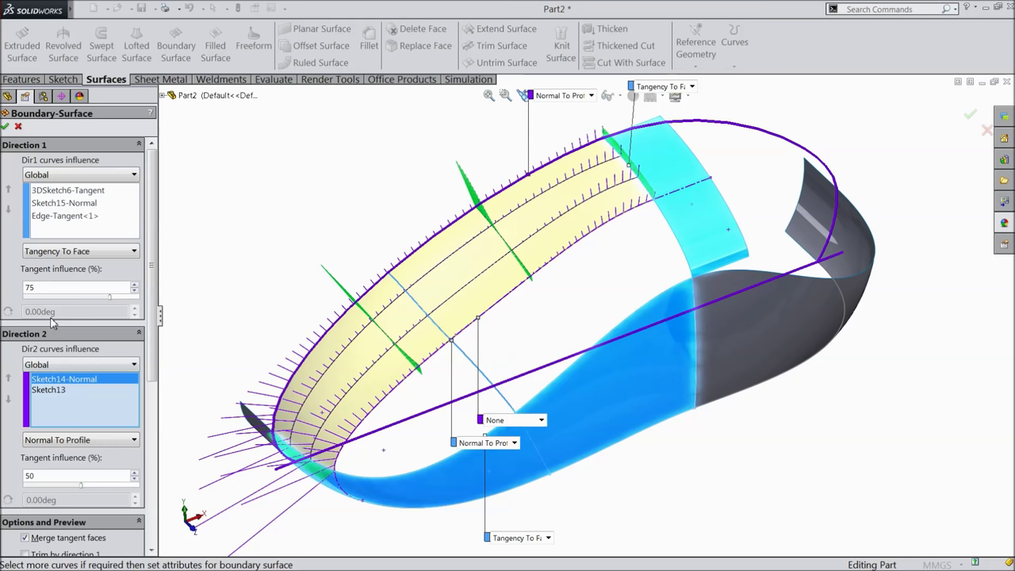
left_click(46, 390)
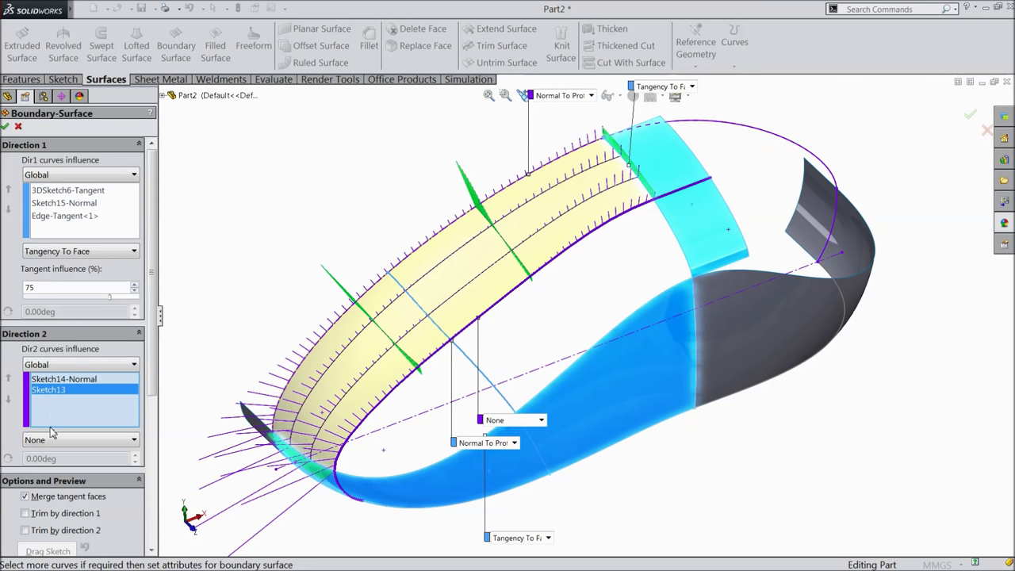
left_click(67, 205)
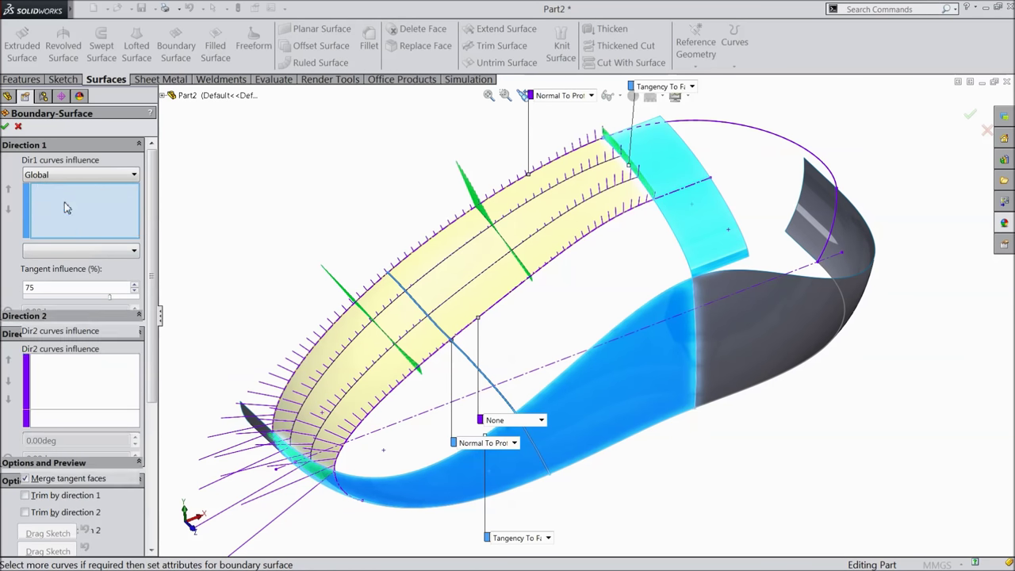
left_click(65, 215)
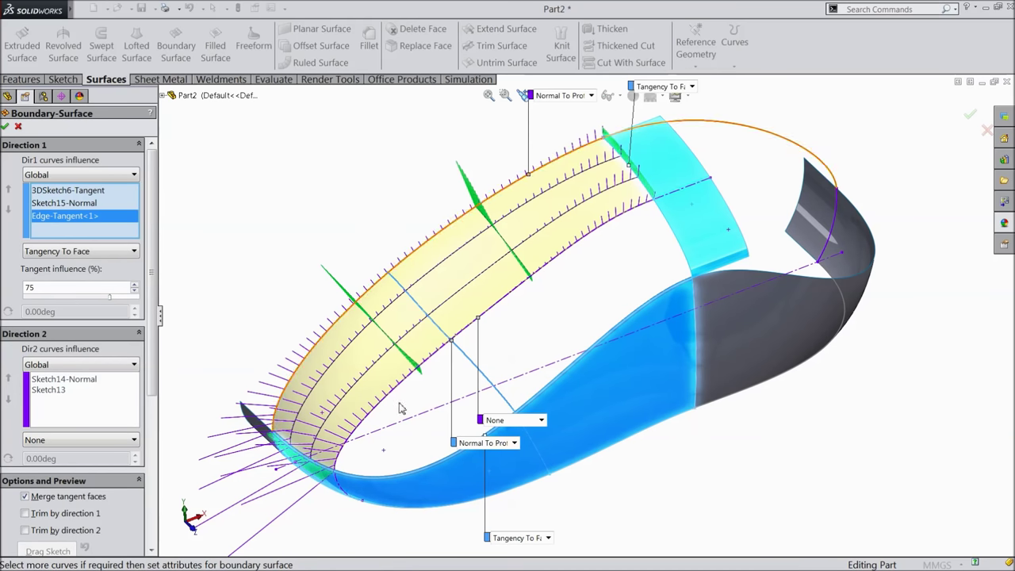
left_click(6, 127)
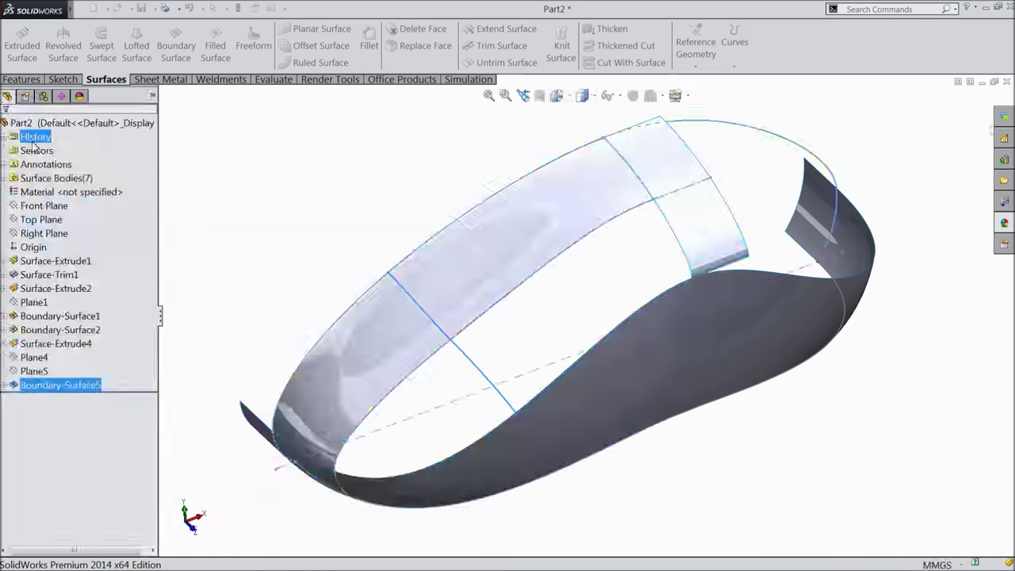
- Inspect the new boundary surface and its transitions to the neighbouring surfaces from several angles
mouse_move(278, 242)
middle_mouse_down()
mouse_move(321, 283)
mouse_move(290, 219)
mouse_move(274, 233)
middle_mouse_up()
scroll(648, 213, "down", 5)
scroll(562, 245, "up", 3)
mouse_move(562, 245)
middle_mouse_down()
mouse_move(566, 233)
mouse_move(578, 256)
middle_mouse_up()
scroll(564, 256, "up", 3)
scroll(563, 255, "up", 3)
mouse_move(543, 331)
middle_mouse_down()
mouse_move(551, 304)
mouse_move(544, 351)
middle_mouse_up()
scroll(542, 388, "down", 3)
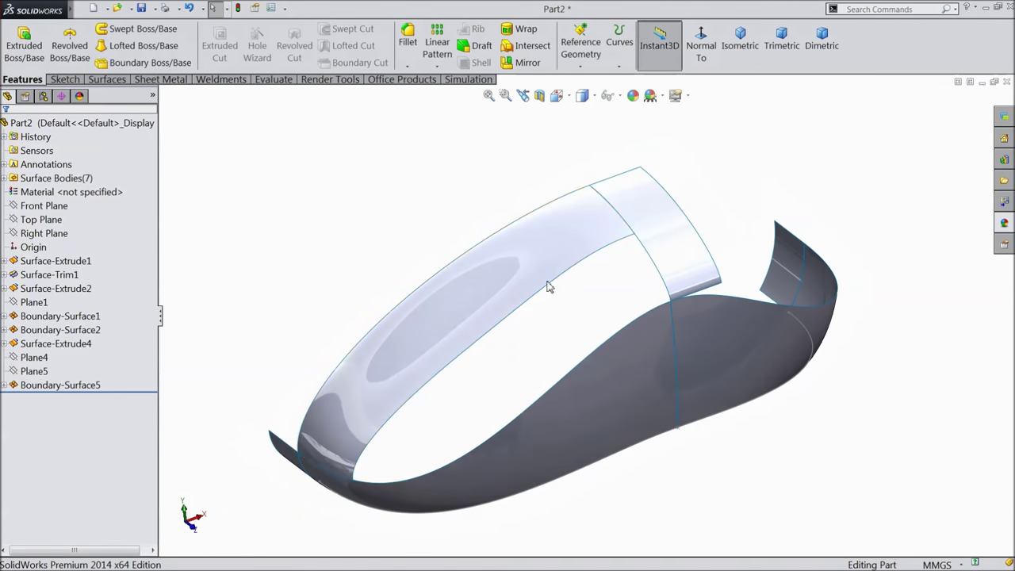
middle_click_drag(246, 320, 375, 363)
- Start a new sketch on the Front Plane
left_click(39, 373)
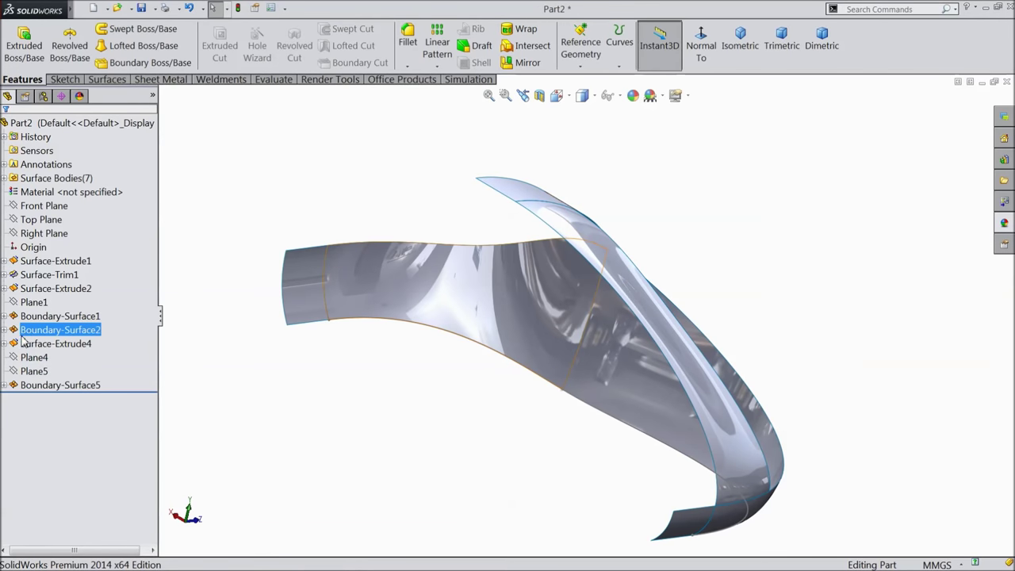
left_click(46, 207)
left_click(57, 194)
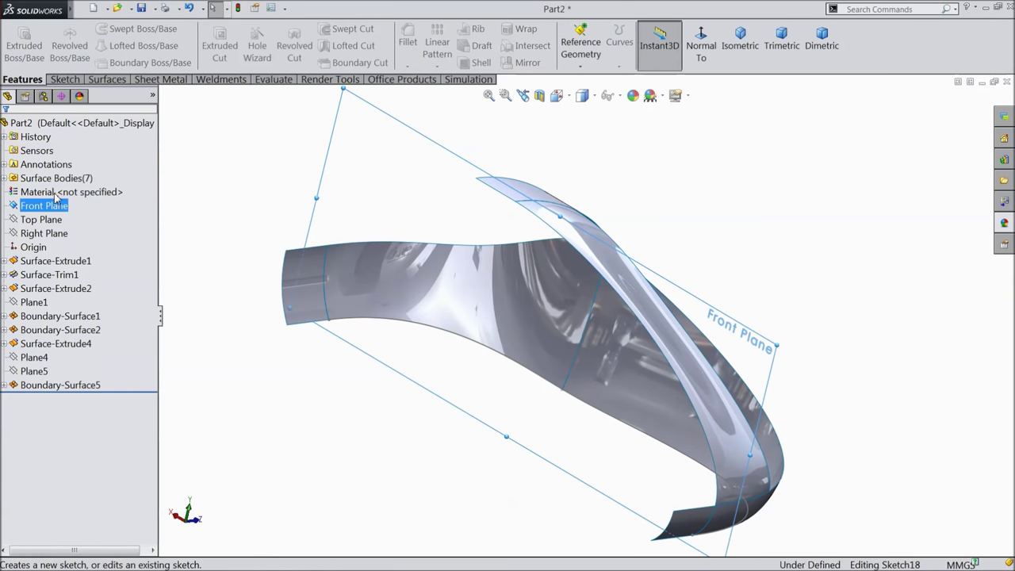
middle_click_drag(263, 213, 286, 258)
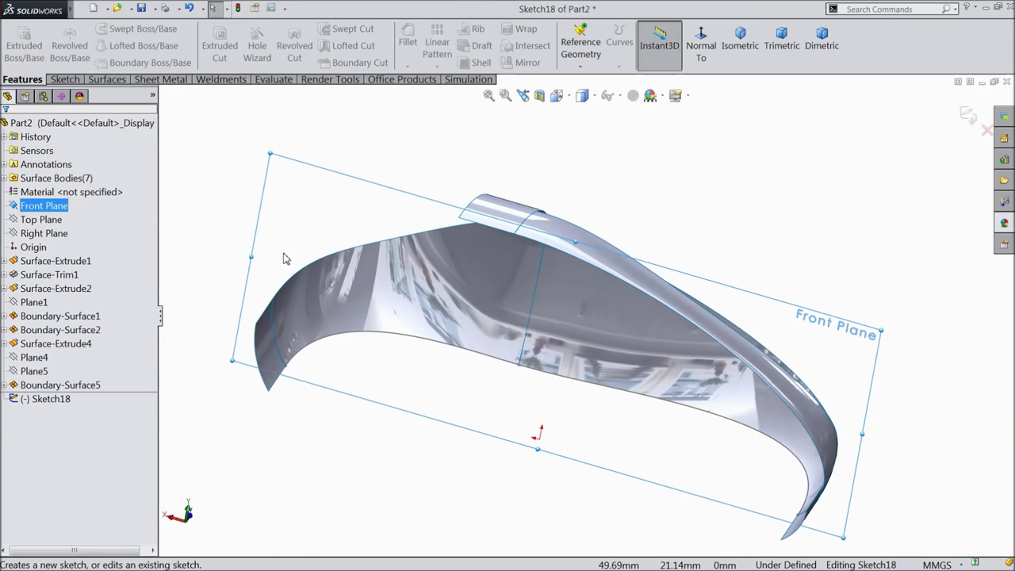
- Convert the curves of Sketch14, found under Boundary-Surface5, into entities of the new sketch
left_click(4, 385)
left_click(42, 427)
left_click(33, 440)
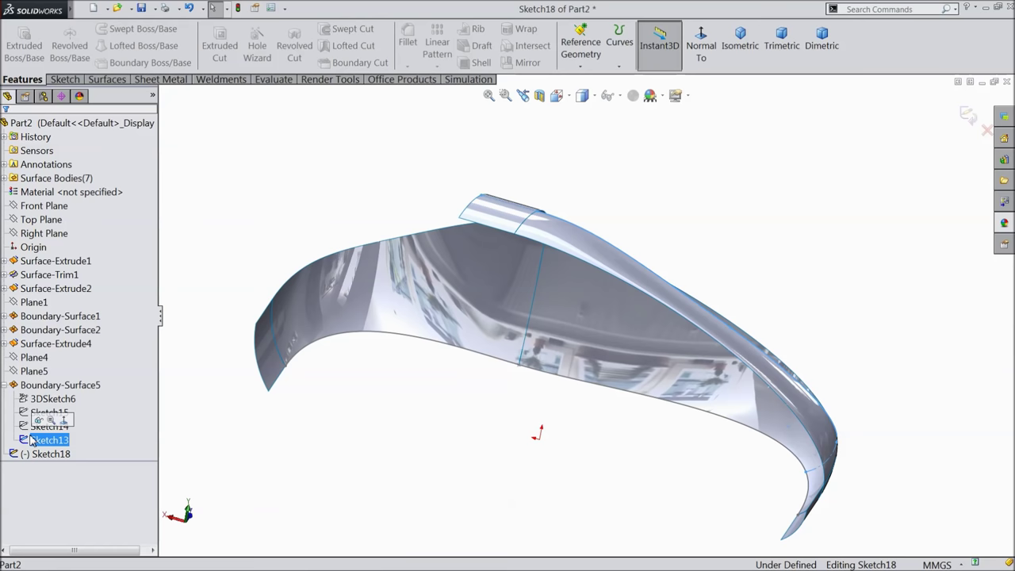
left_click(49, 426)
left_click(63, 407)
mouse_move(332, 336)
middle_mouse_down()
mouse_move(310, 390)
mouse_move(325, 396)
middle_mouse_up()
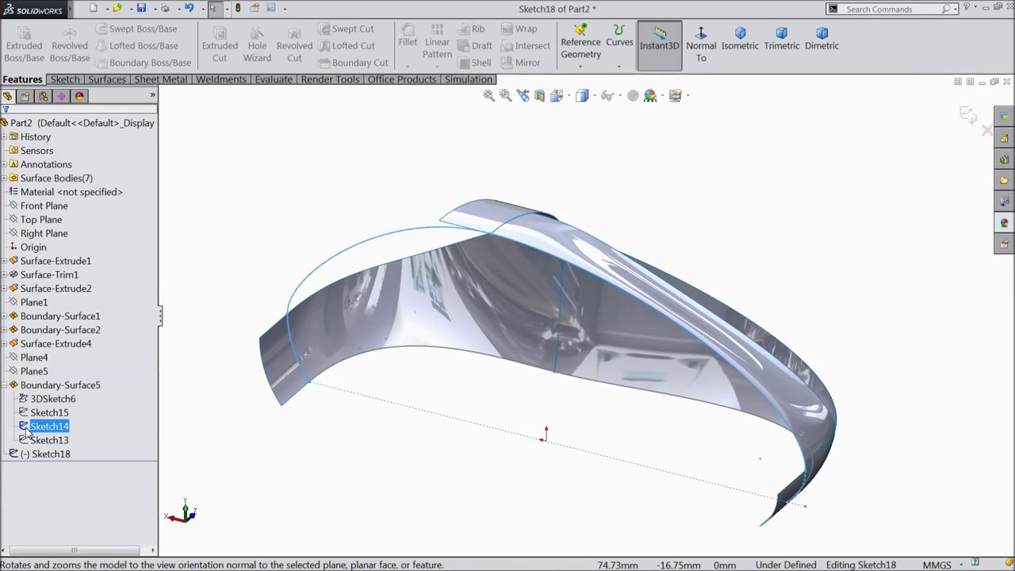
left_click(65, 79)
left_click(226, 45)
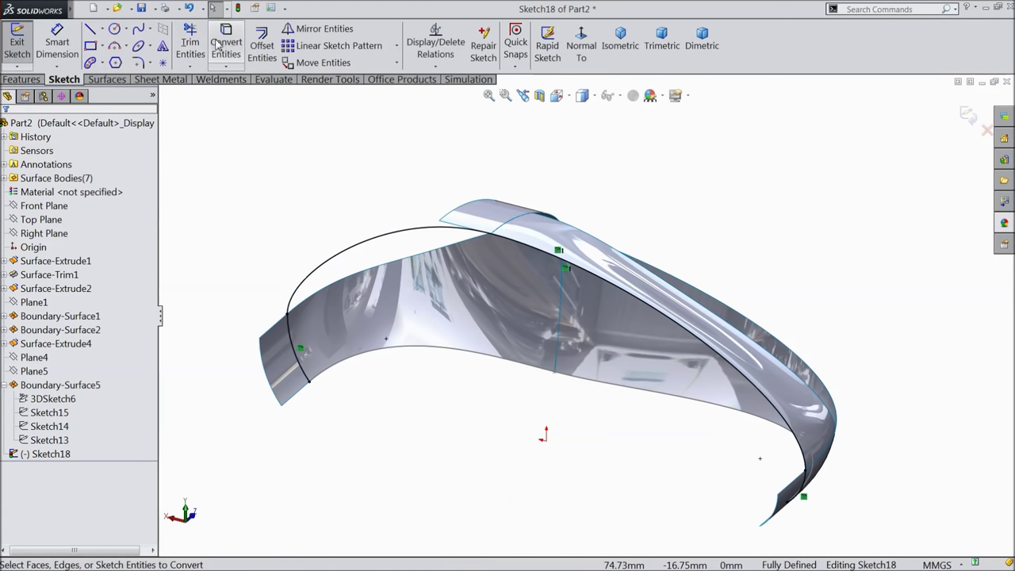
- View the sketch plane squarely from the back and draw a vertical centerline upward from the peak of the converted curve
left_click(582, 49)
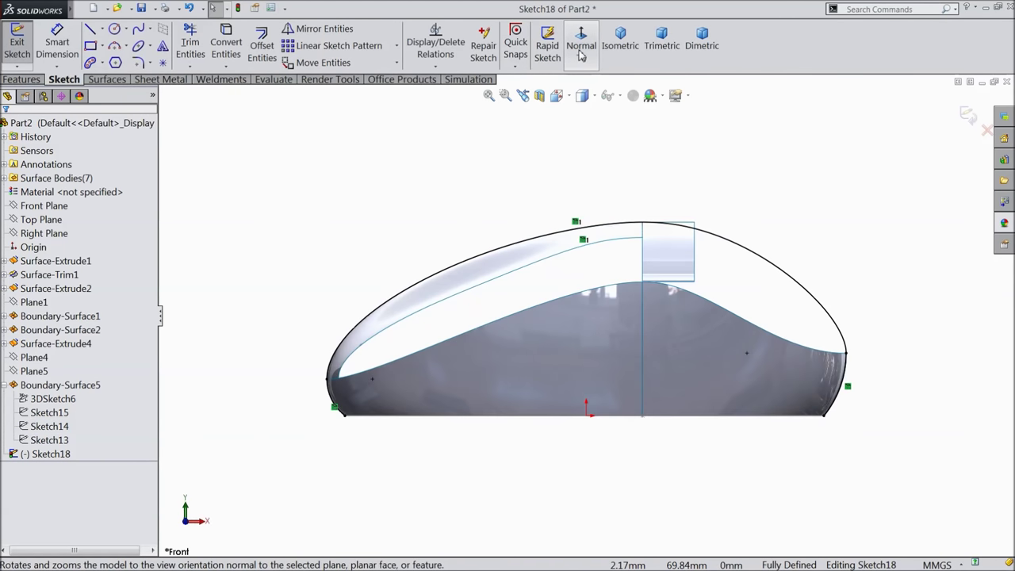
left_click(581, 49)
scroll(552, 252, "down", 3)
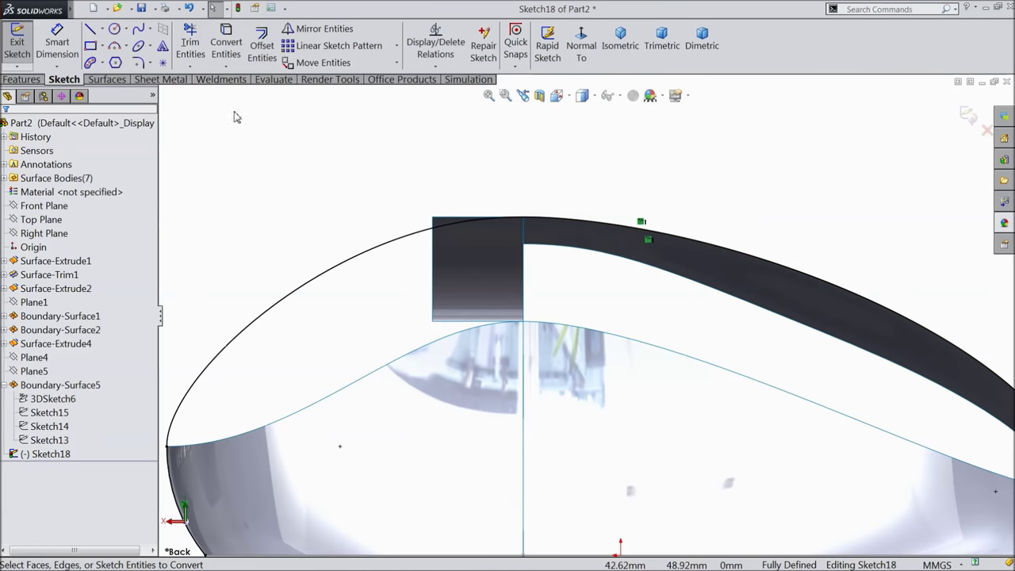
left_click(101, 28)
left_click(109, 61)
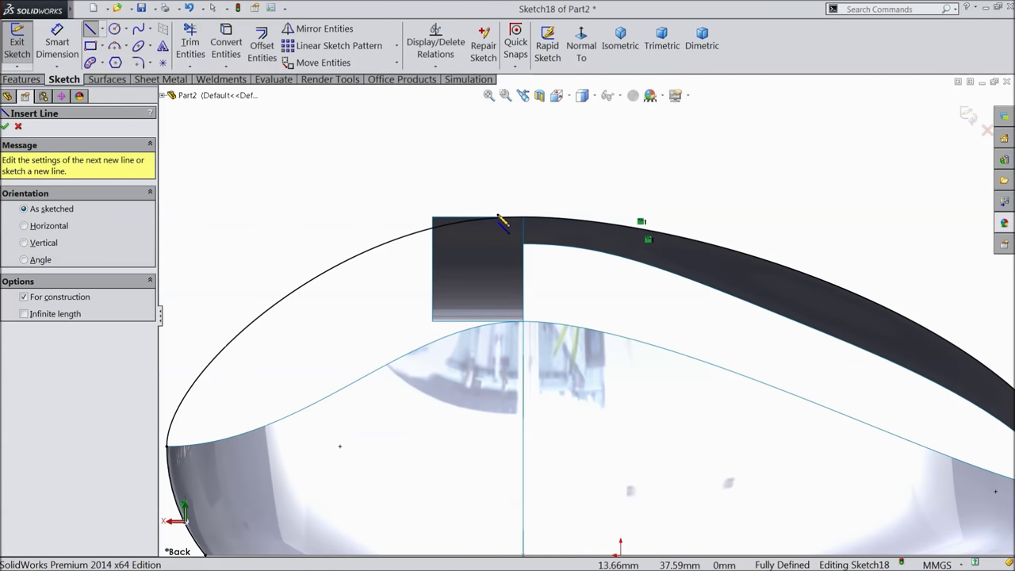
left_click(523, 218)
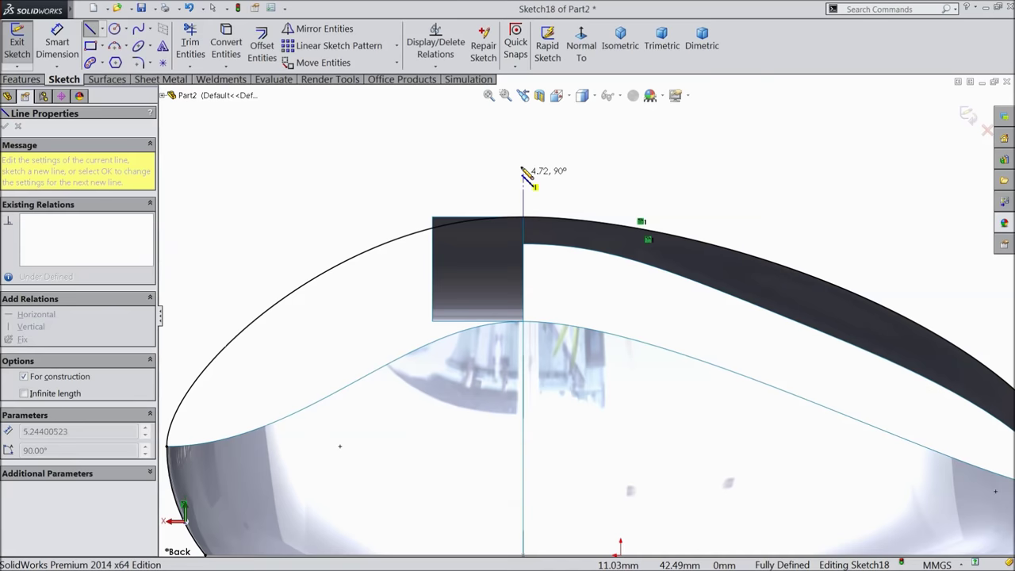
right_click(523, 149)
left_click(576, 117)
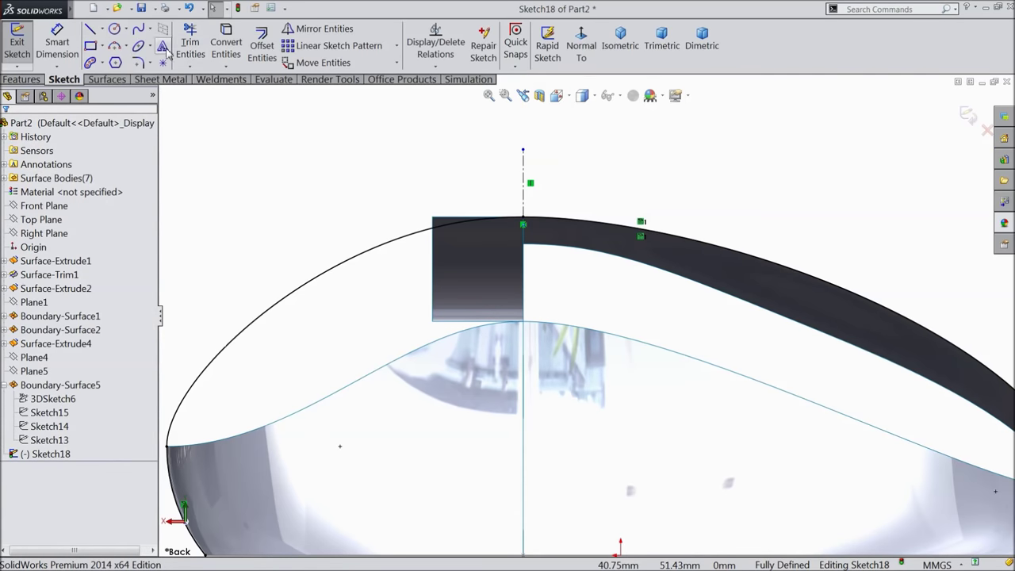
- Draw a second vertical centerline about 13.9 mm long, starting on the uncovered part of the converted curve
left_click(102, 29)
left_click(119, 59)
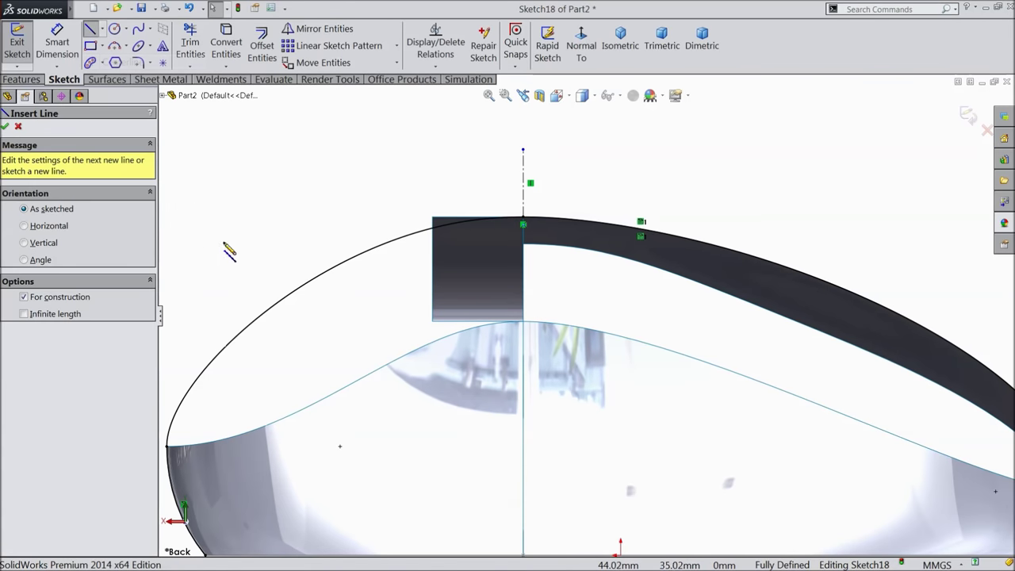
left_click(266, 311)
left_click(265, 185)
right_click(305, 151)
left_click(317, 116)
- Dimension the horizontal distance between the two vertical centerlines as 25 mm
left_click(58, 41)
left_click(268, 208)
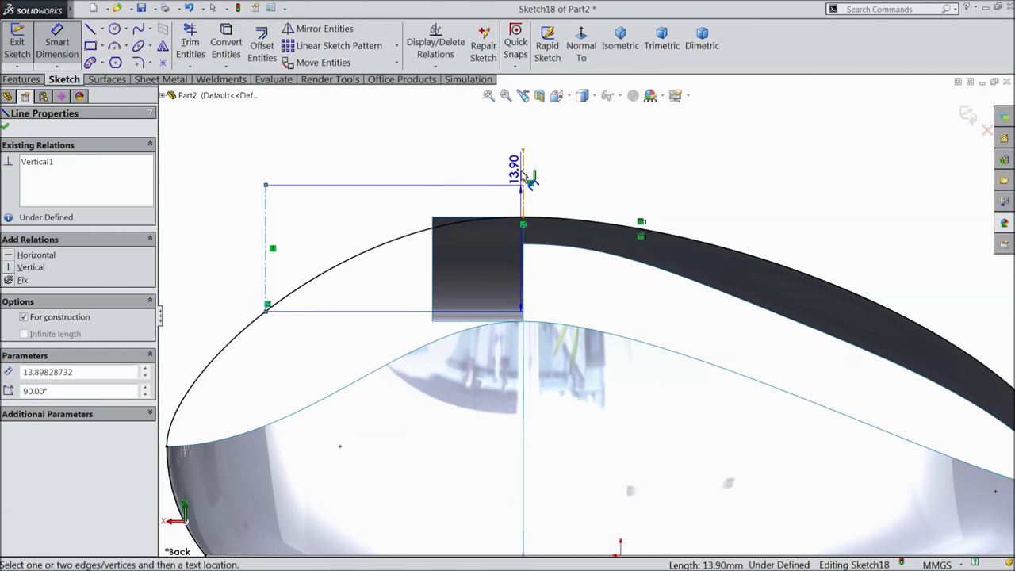
left_click(522, 169)
left_click(426, 176)
type("25")
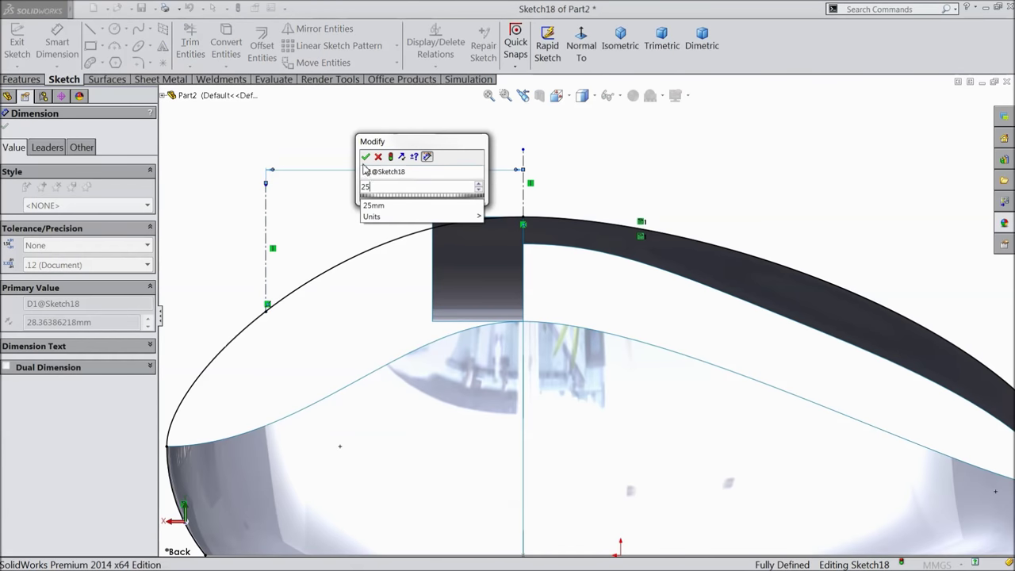
key("Return")
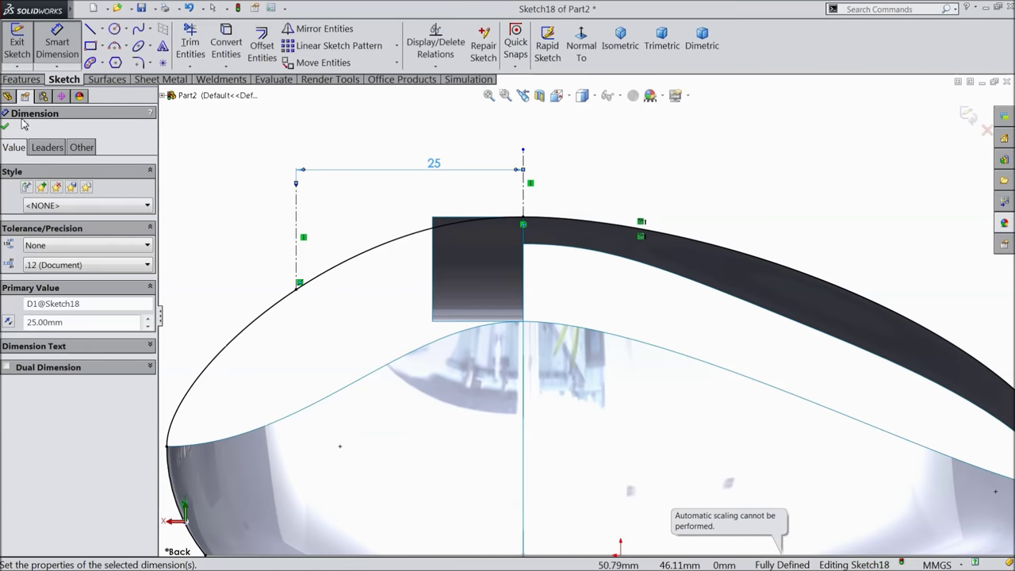
left_click(5, 128)
- Trim away the converted curve segments outside the two centerlines, including the lower end curves on both sides
left_click(190, 43)
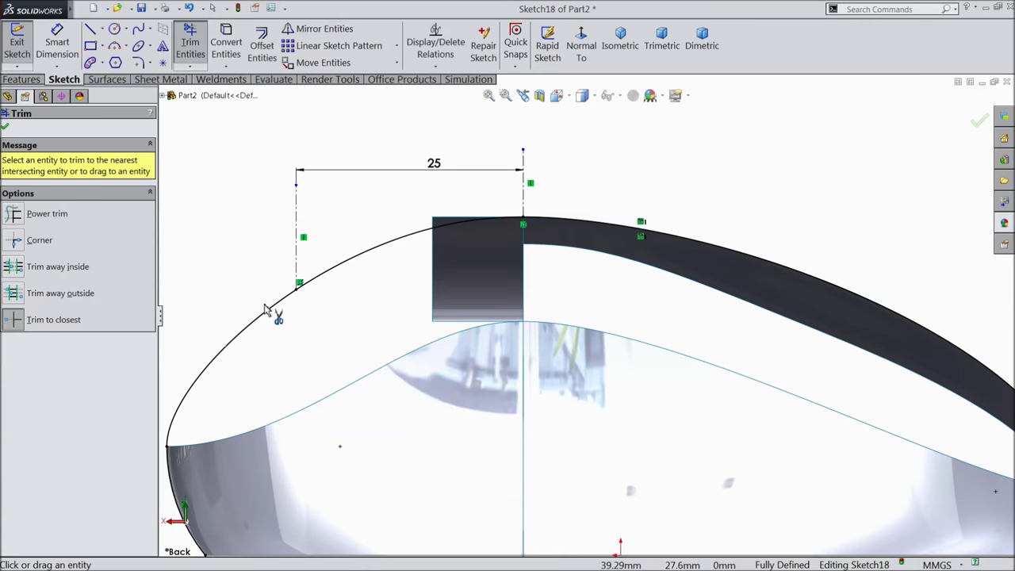
left_click(266, 316)
key("f")
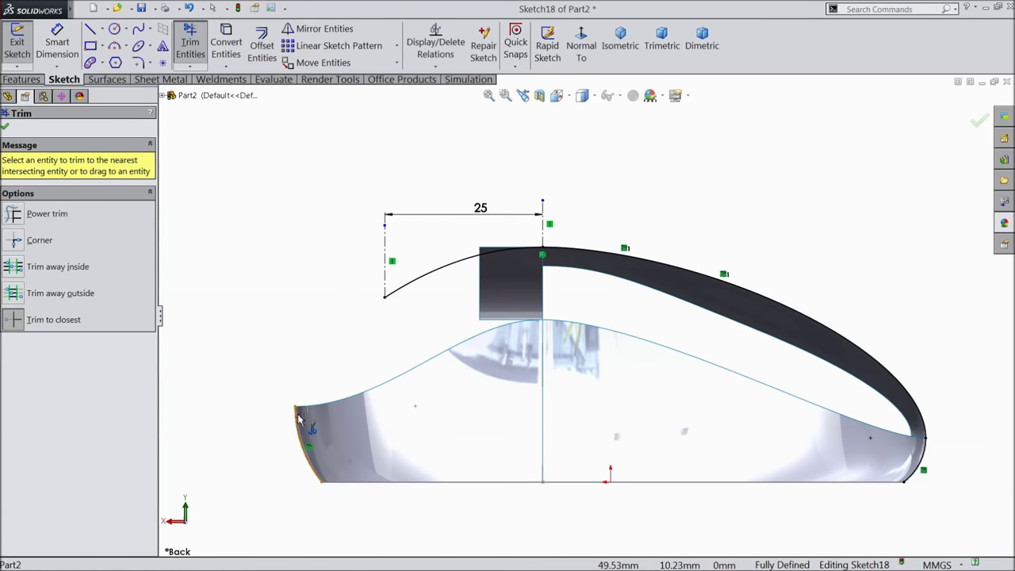
left_click(922, 469)
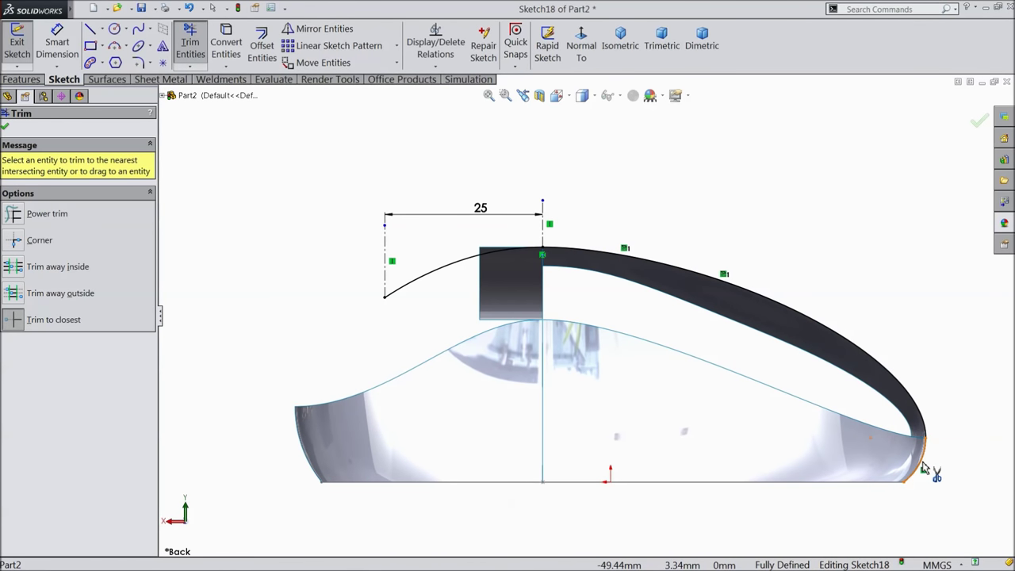
left_click(730, 292)
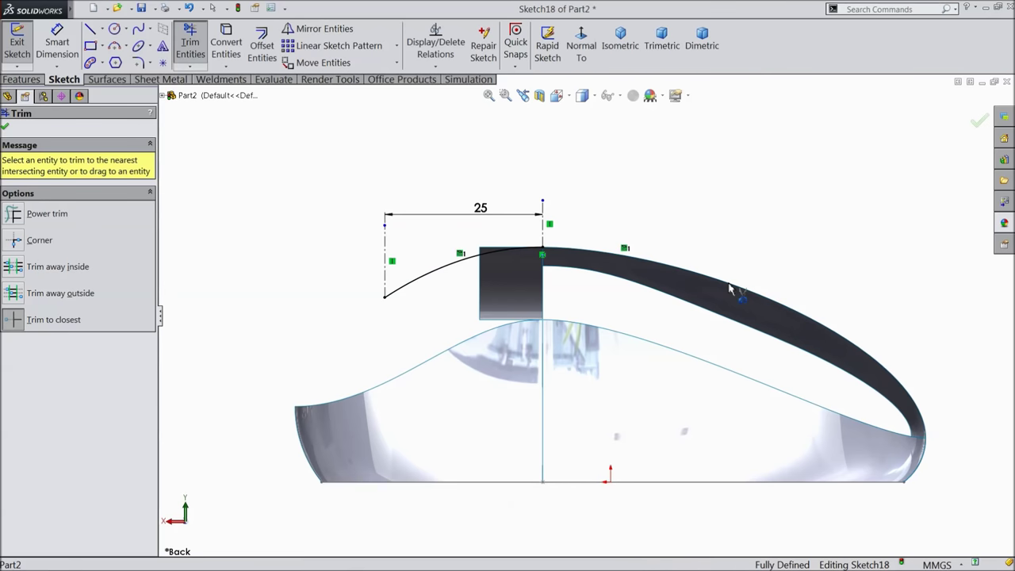
- Trim away both vertical centerlines so only the short curve segment remains in the sketch
scroll(515, 230, "down", 2)
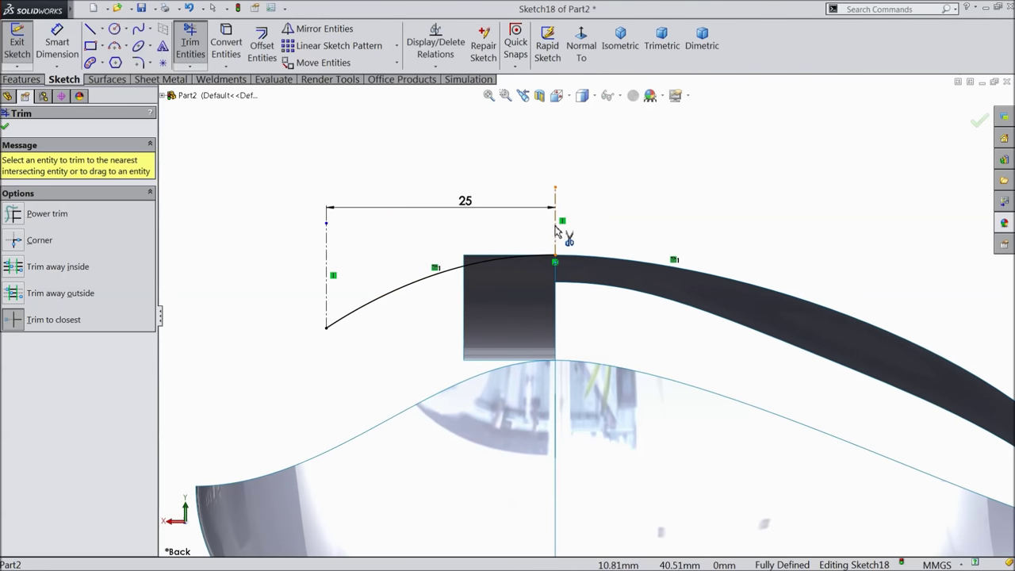
left_click(555, 230)
left_click(326, 271)
- Dimension the horizontal distance between the remaining curve's endpoints as 25 mm and exit the sketch
left_click(57, 59)
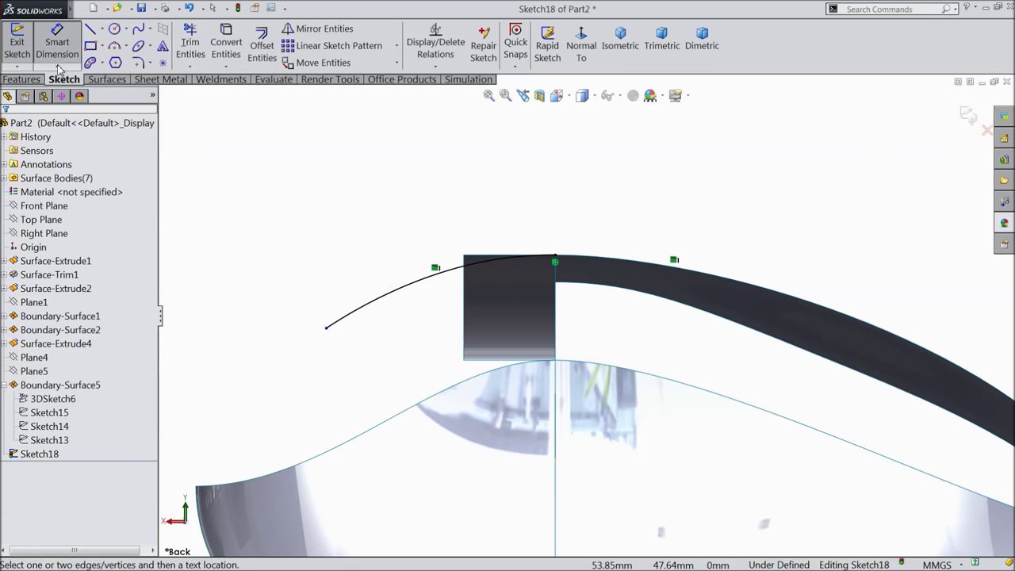
left_click(326, 328)
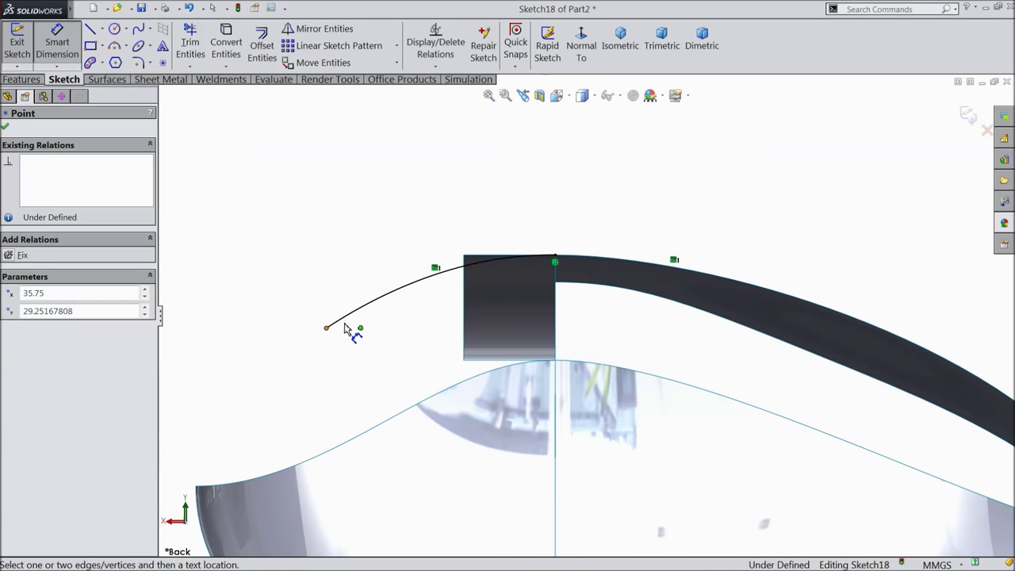
left_click(555, 257)
left_click(476, 200)
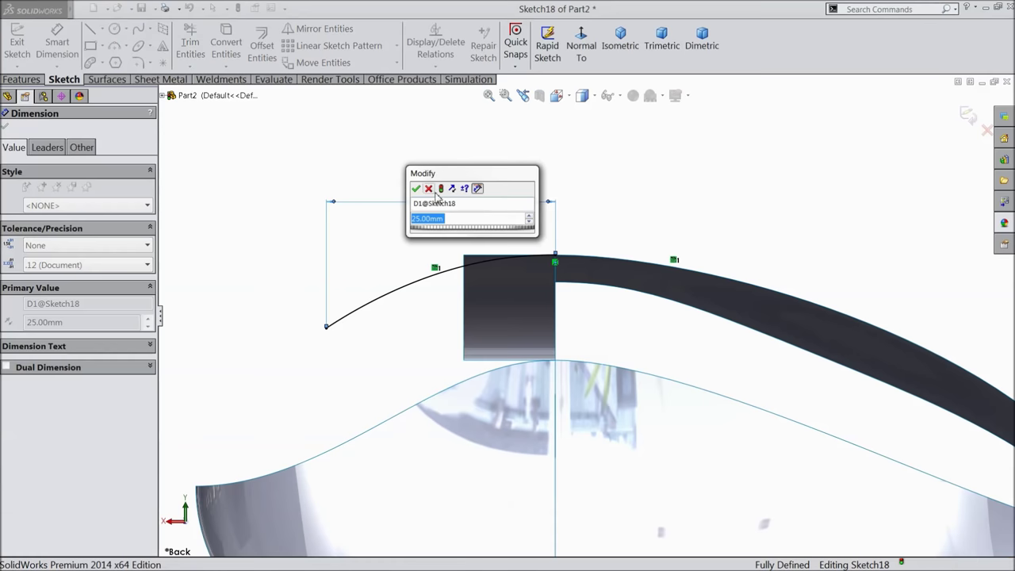
left_click(417, 189)
key("z")
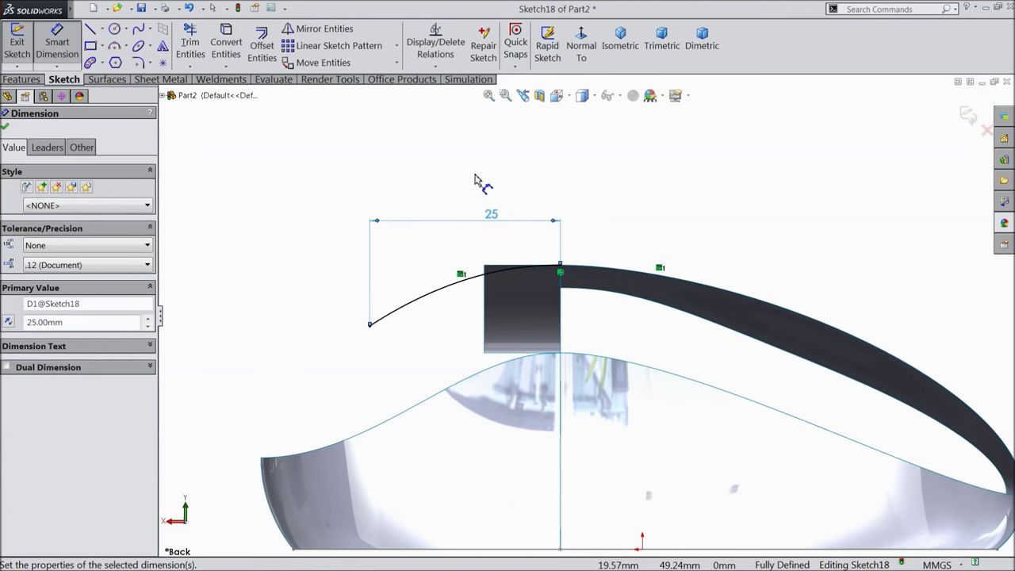
left_click(967, 115)
- Start a boundary surface using the newly sketched 25 mm side curve as the Direction 1 profile
mouse_move(713, 154)
middle_mouse_down()
mouse_move(770, 231)
mouse_move(655, 419)
middle_mouse_up()
scroll(650, 402, "down", 3)
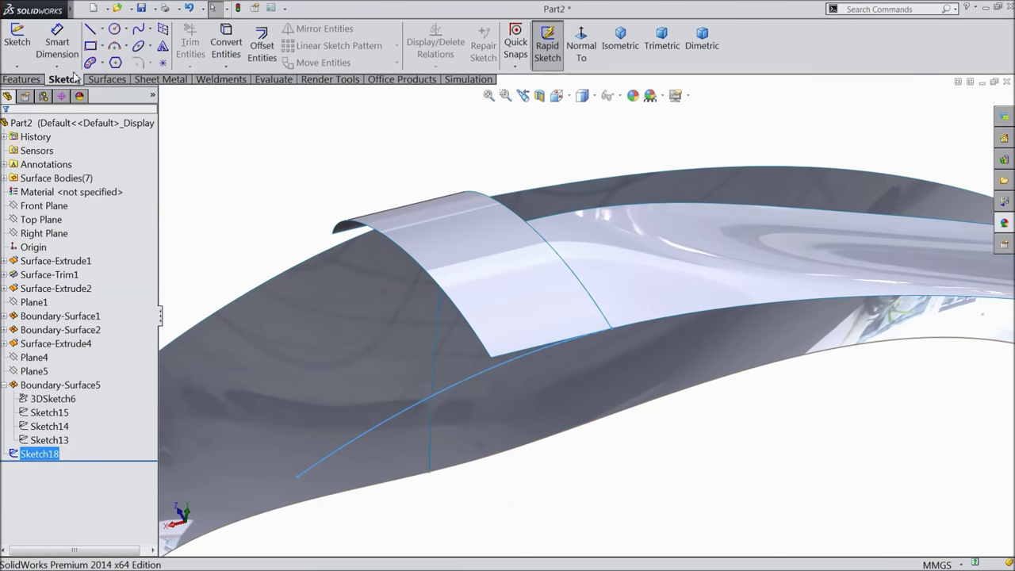
left_click(107, 79)
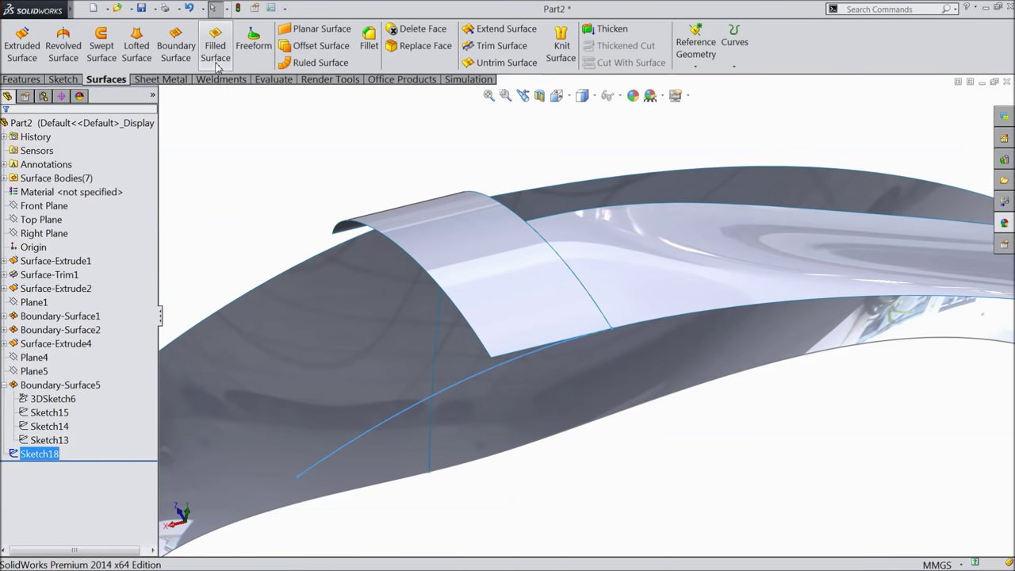
left_click(175, 45)
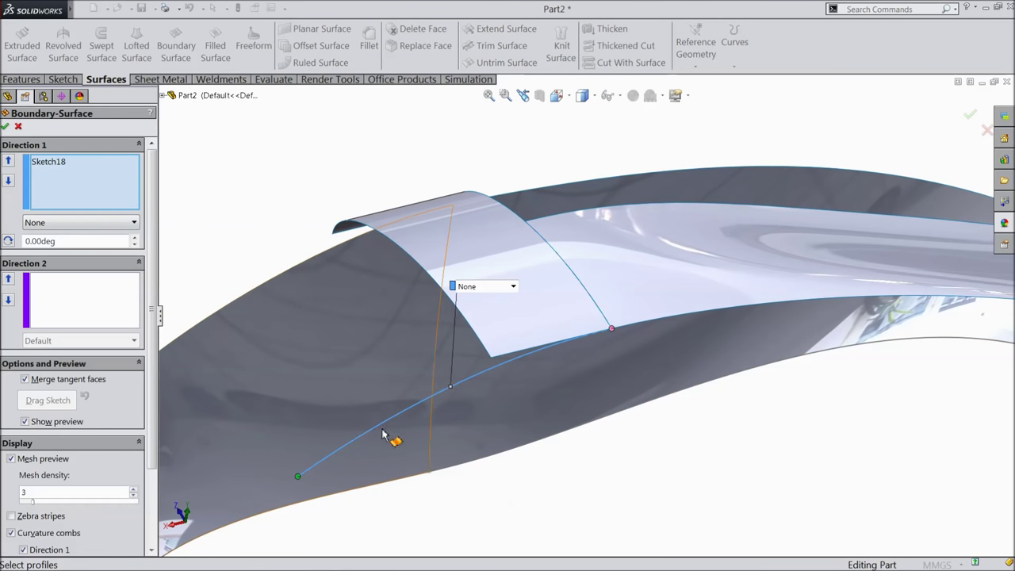
left_click(68, 291)
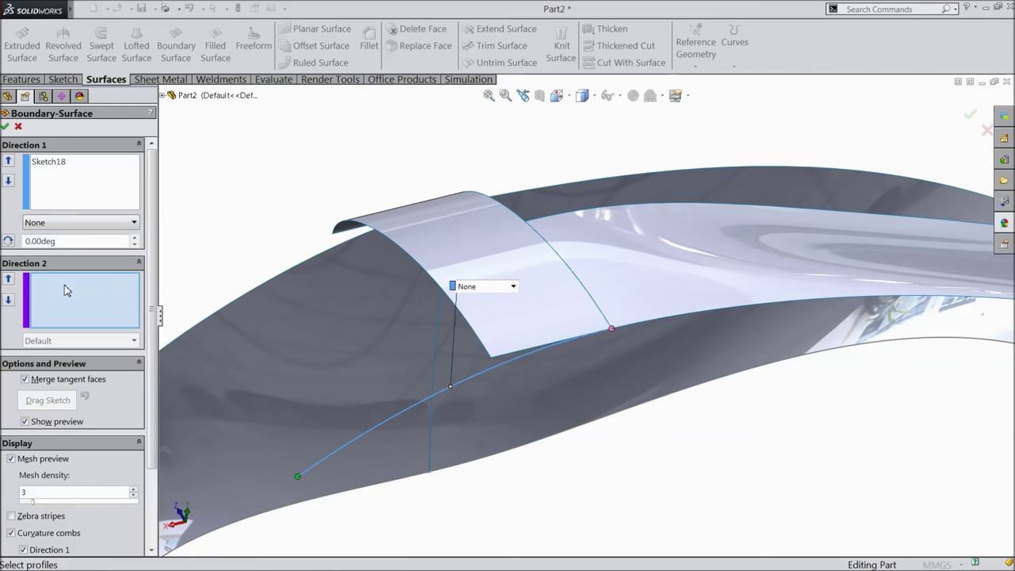
left_click(559, 264)
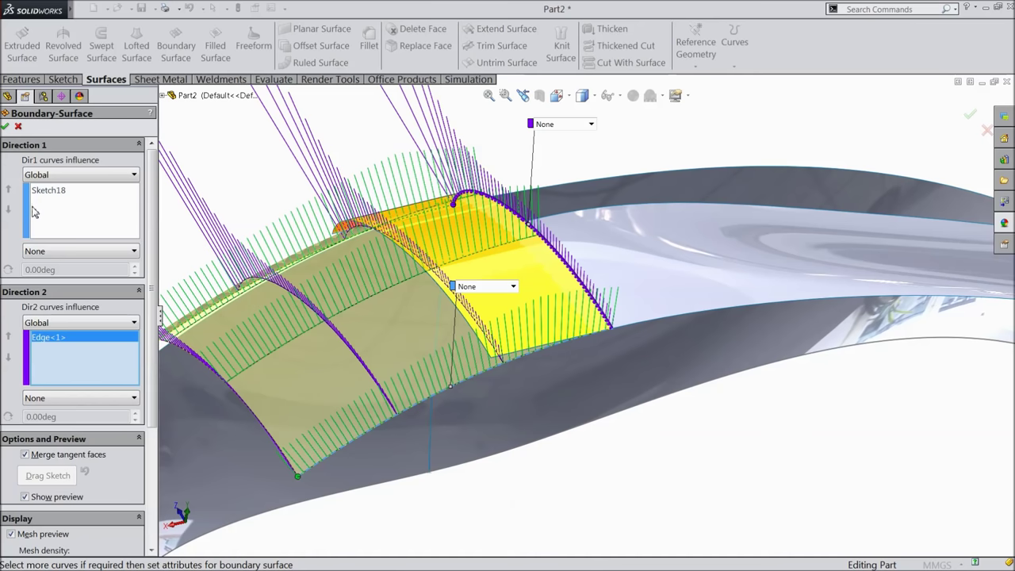
right_click(56, 349)
left_click(85, 354)
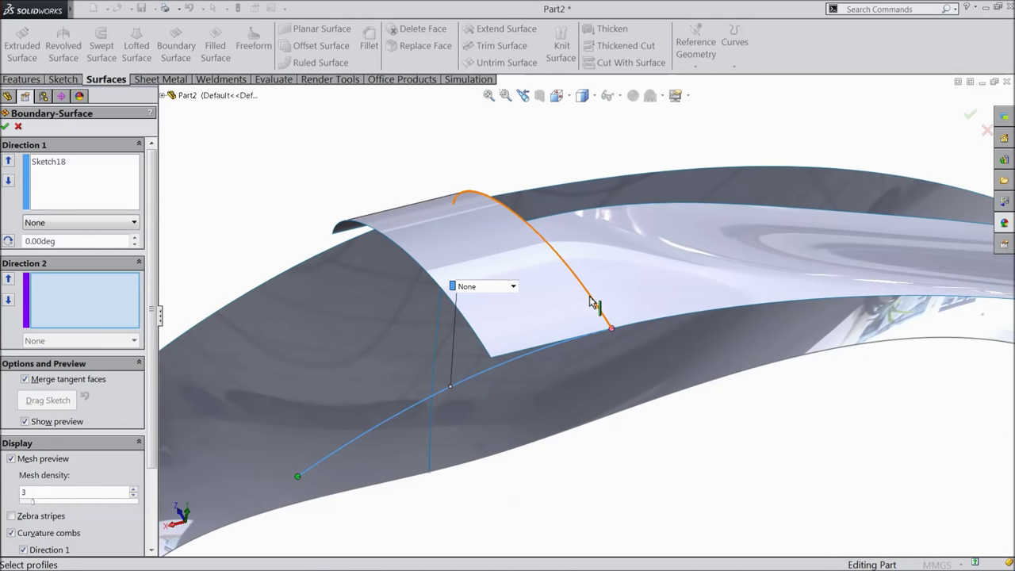
- Use the adjoining top surface's end edge for Direction 2, and constrain the Direction 1 curve Normal To Profile with 100% tangent influence
left_click(596, 303)
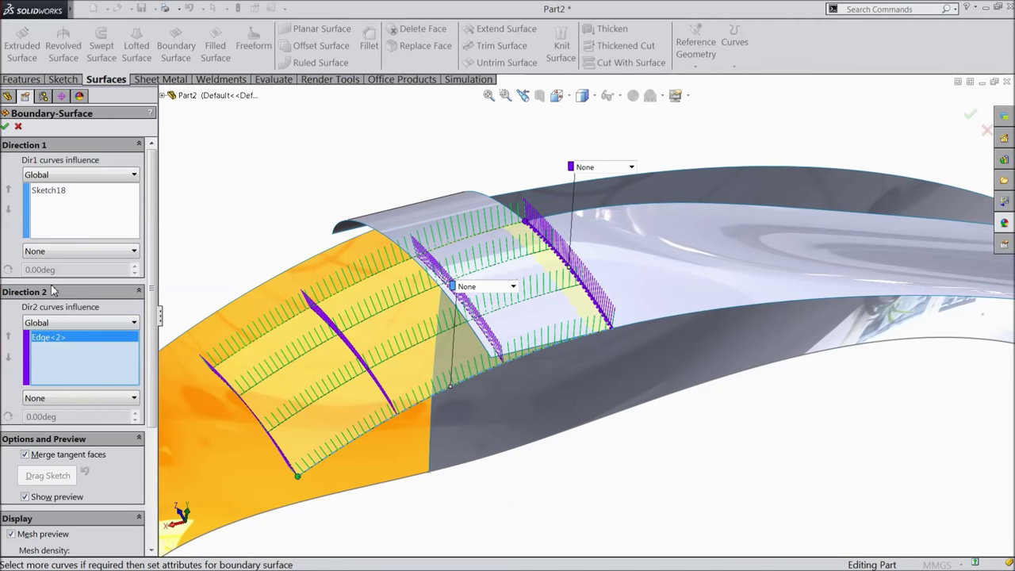
left_click(38, 252)
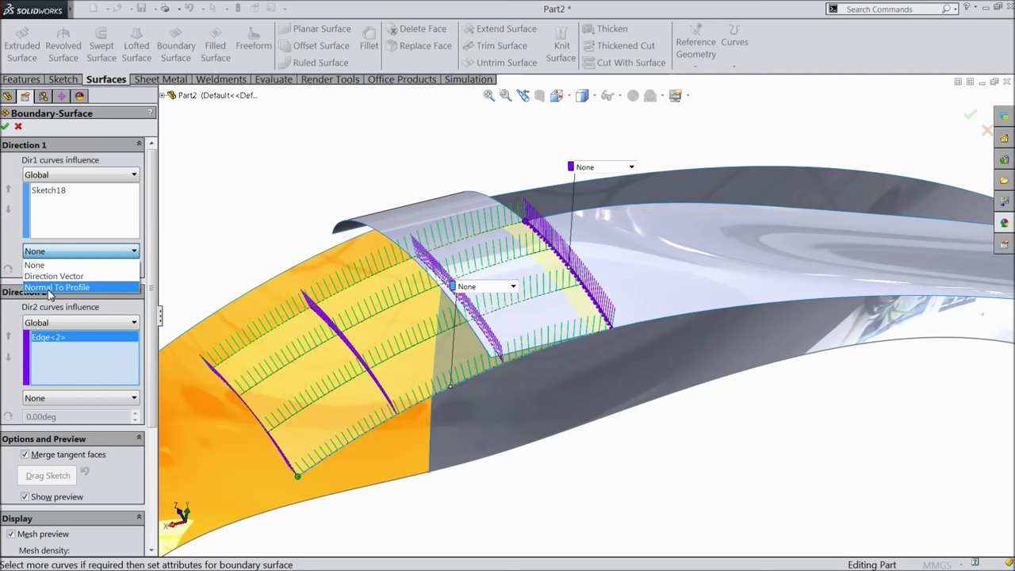
left_click(49, 287)
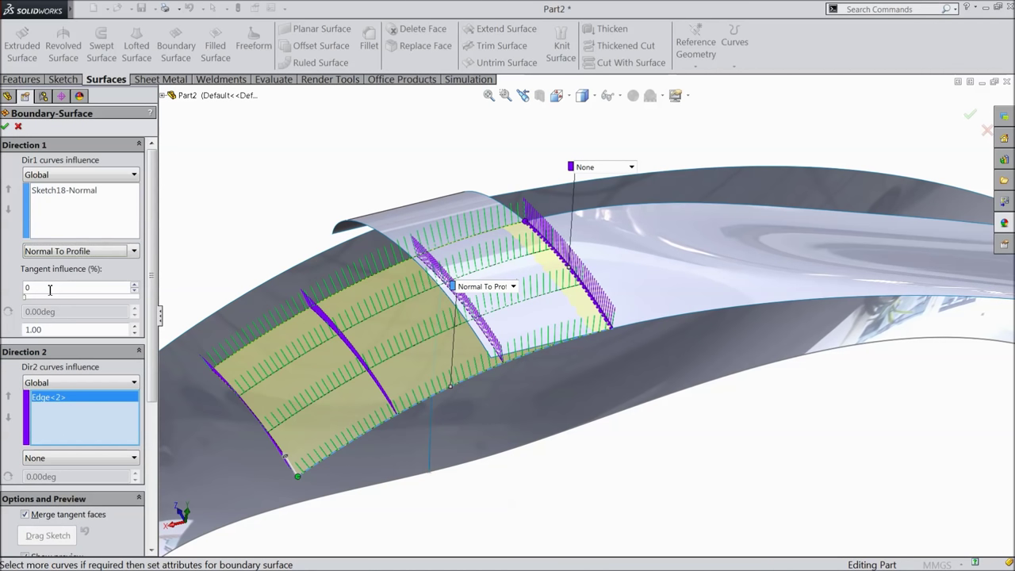
left_click(134, 285)
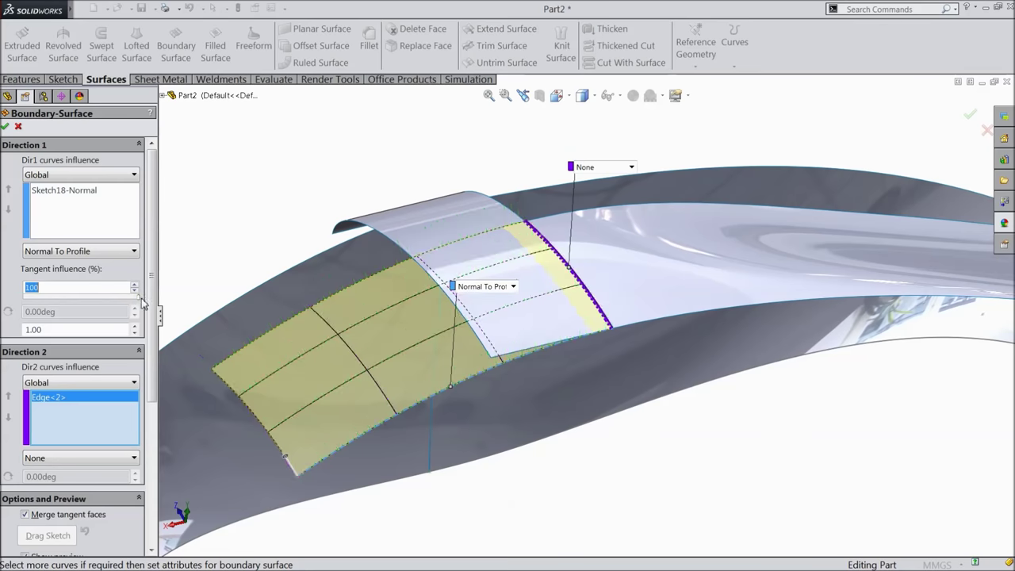
- Set the Direction 2 edge to Tangency To Face with 100% tangent influence and create the boundary surface
left_click(45, 466)
left_click(52, 492)
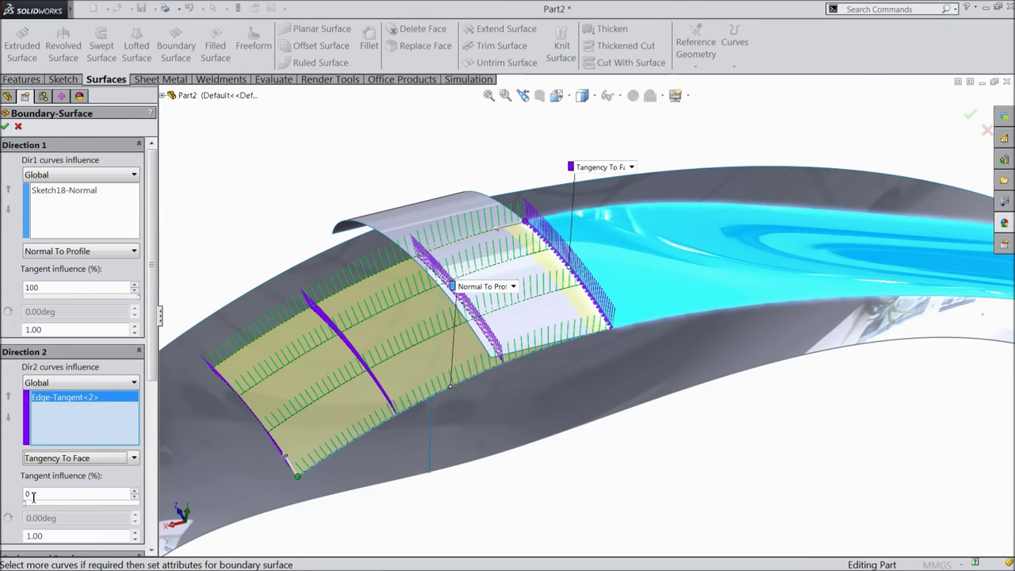
left_click(134, 490)
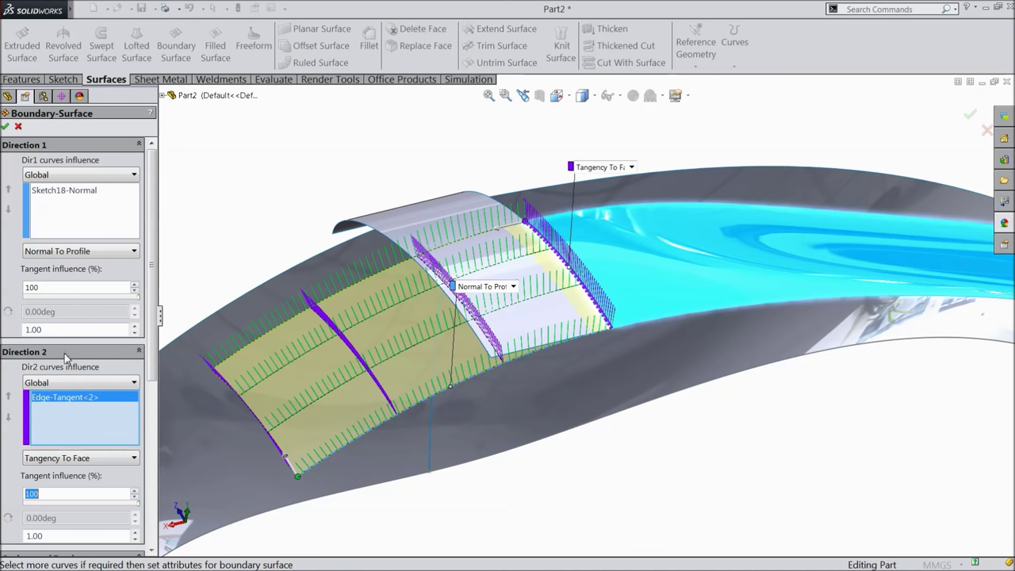
left_click(6, 126)
- Start a new sketch on the Top Plane and view it normal to the plane
middle_click_drag(273, 156, 287, 268)
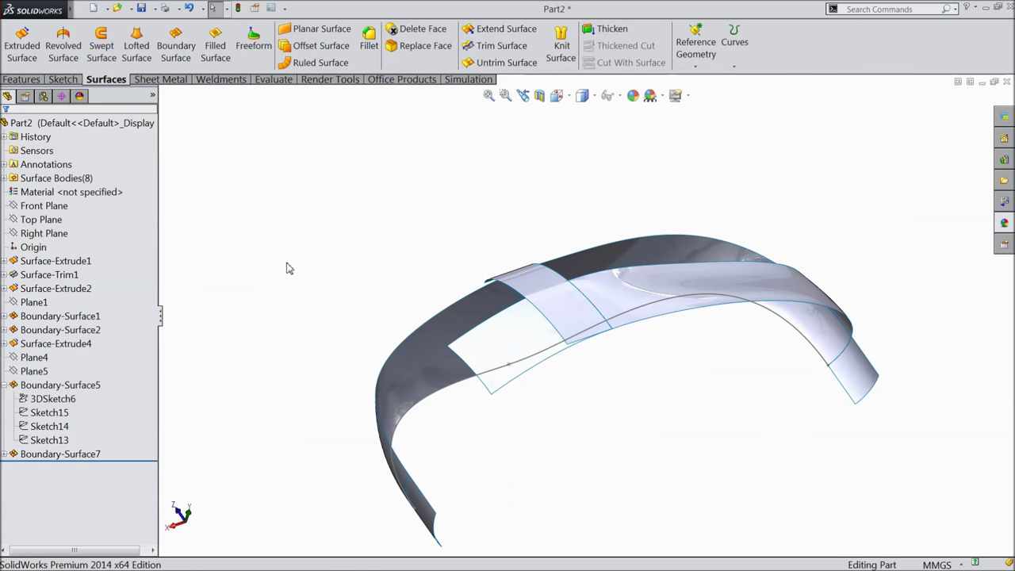
left_click(69, 220)
middle_click_drag(273, 159, 268, 252)
left_click(24, 222)
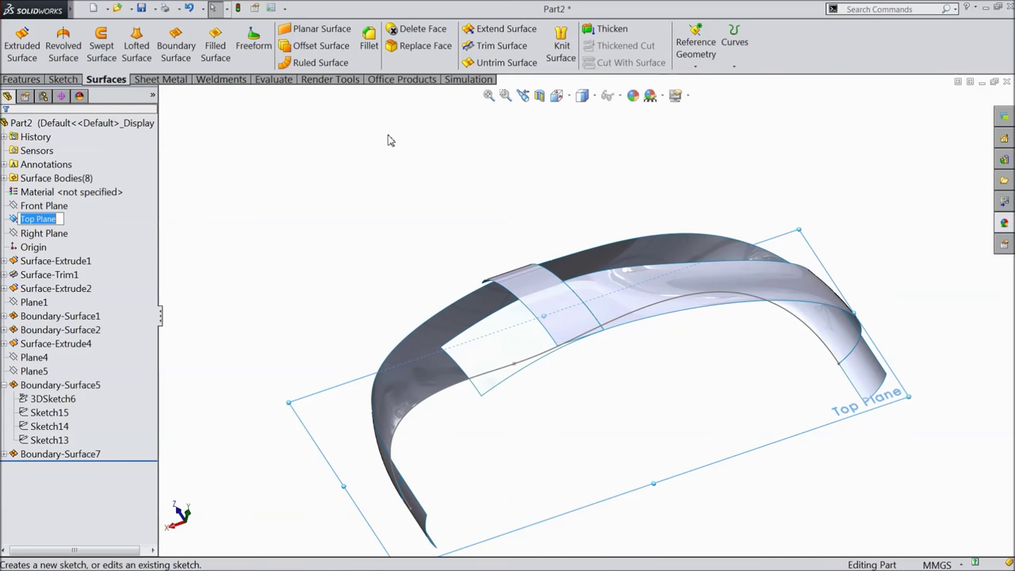
left_click(23, 79)
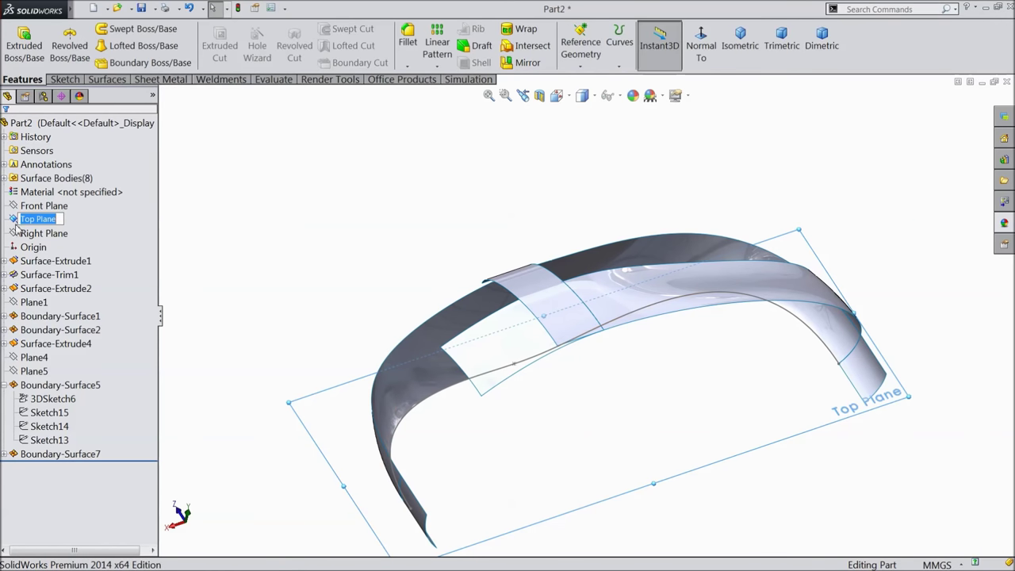
left_click(17, 222)
left_click(31, 200)
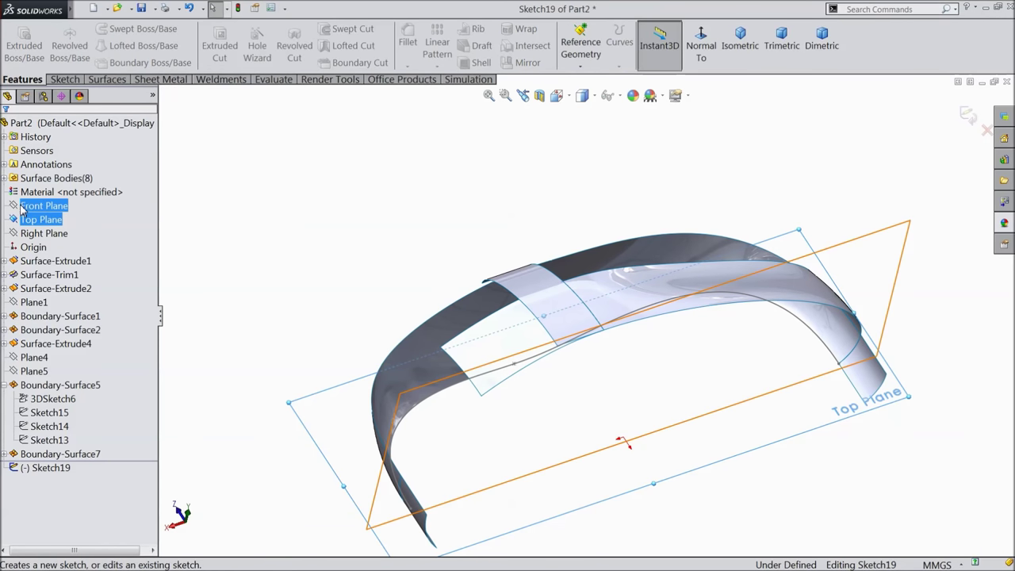
left_click(65, 80)
left_click(583, 46)
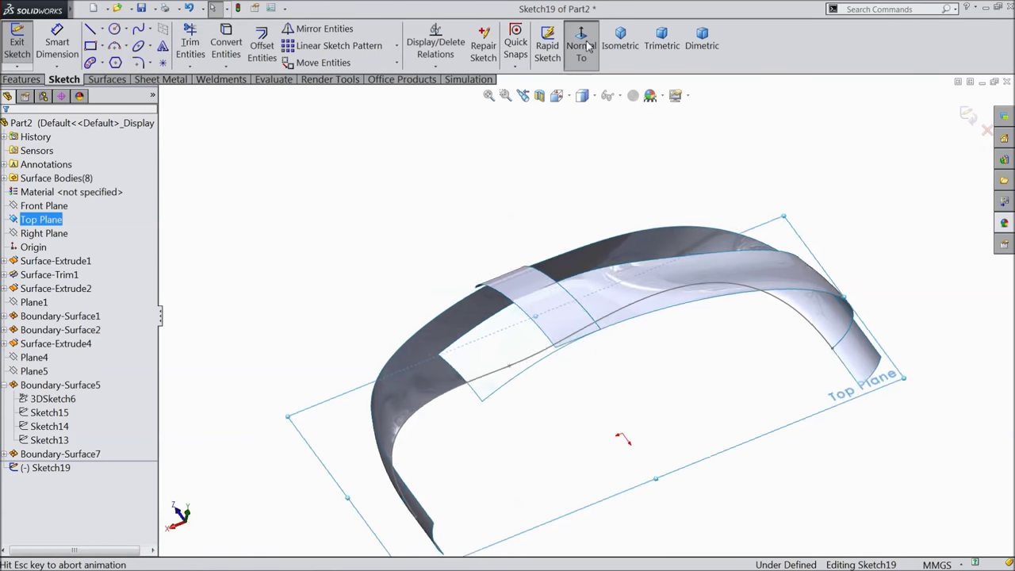
scroll(822, 281, "down", 5)
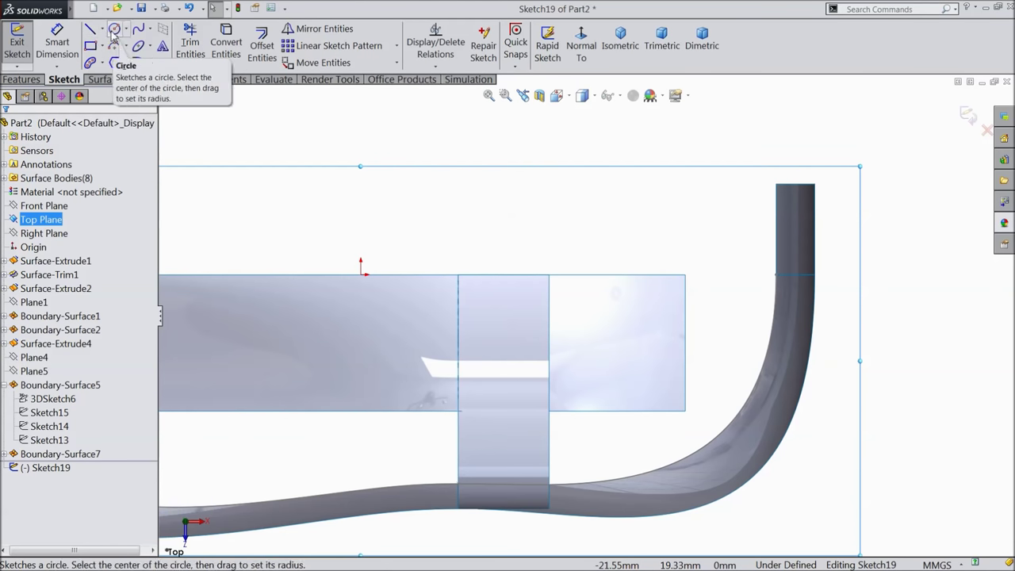
- Draw a vertical centerline about 15 mm long along the new boundary surface's inner edge, between its two corners
left_click(139, 29)
scroll(600, 449, "down", 2)
scroll(600, 449, "down", 1)
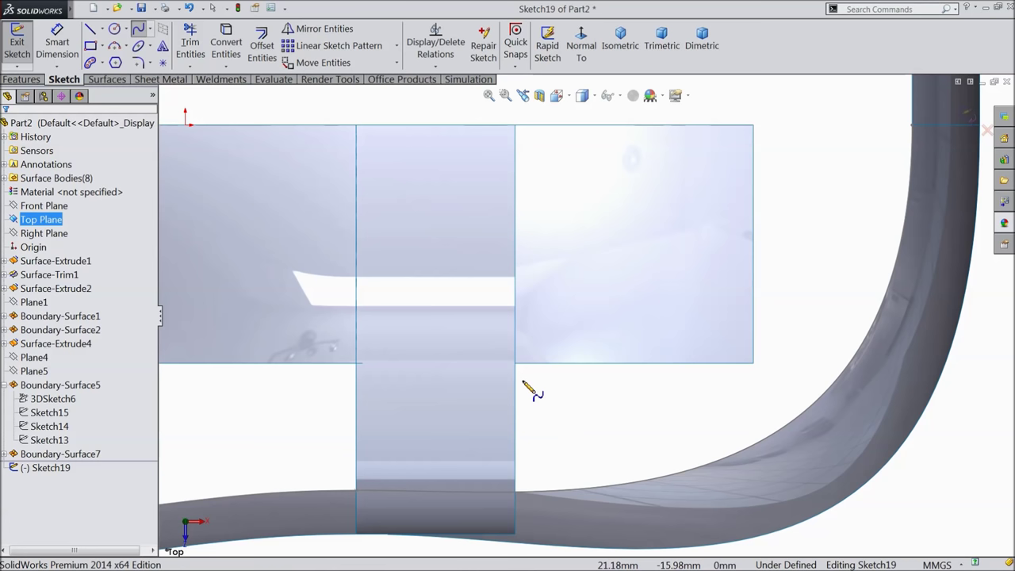
left_click(102, 29)
left_click(111, 59)
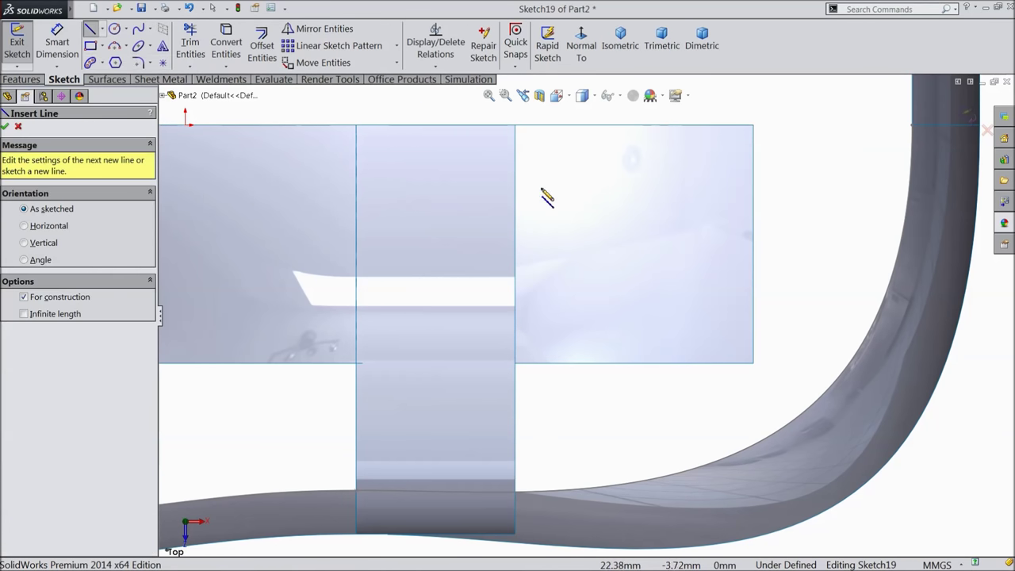
left_click(515, 125)
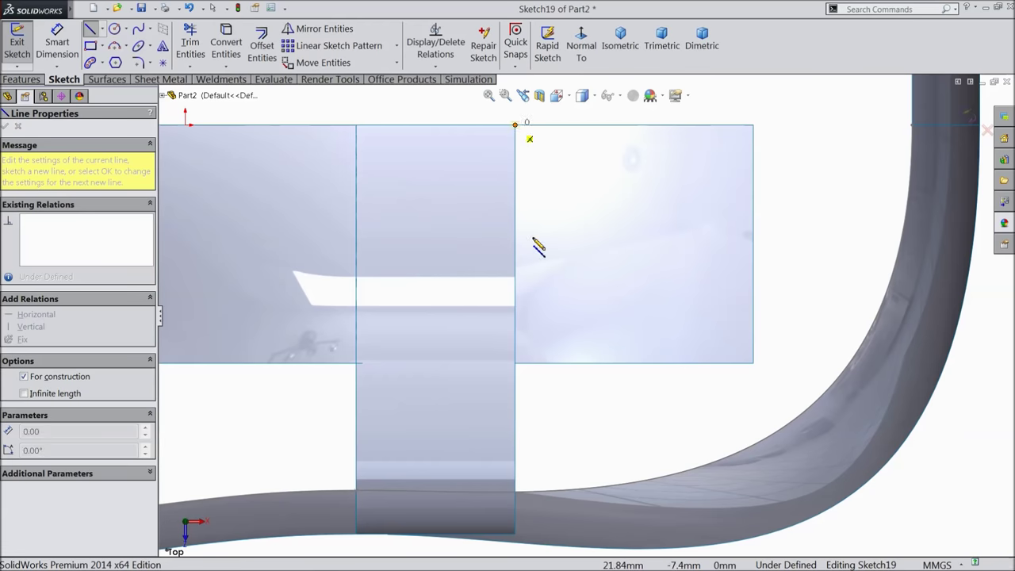
left_click(515, 363)
right_click(526, 374)
left_click(545, 103)
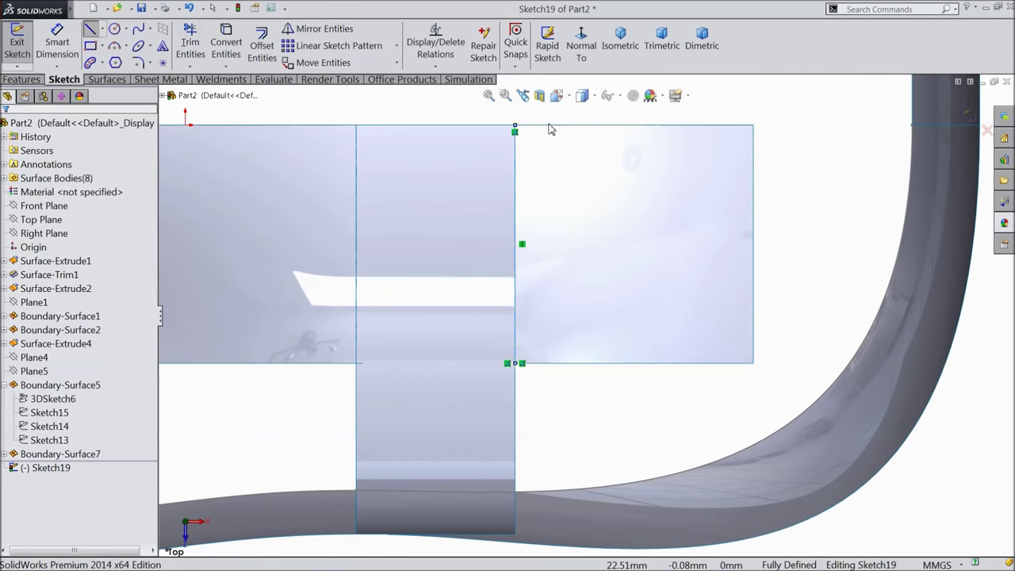
- Draw a two-point spline from the centerline's lower end to the opposite upper corner of the new boundary surface
left_click(138, 28)
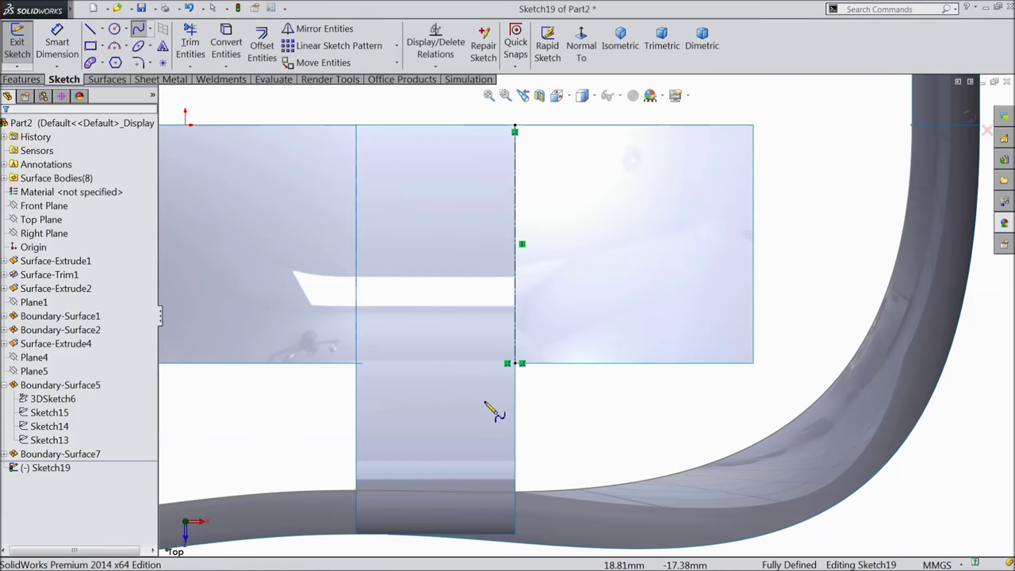
left_click(514, 363)
left_click(752, 124)
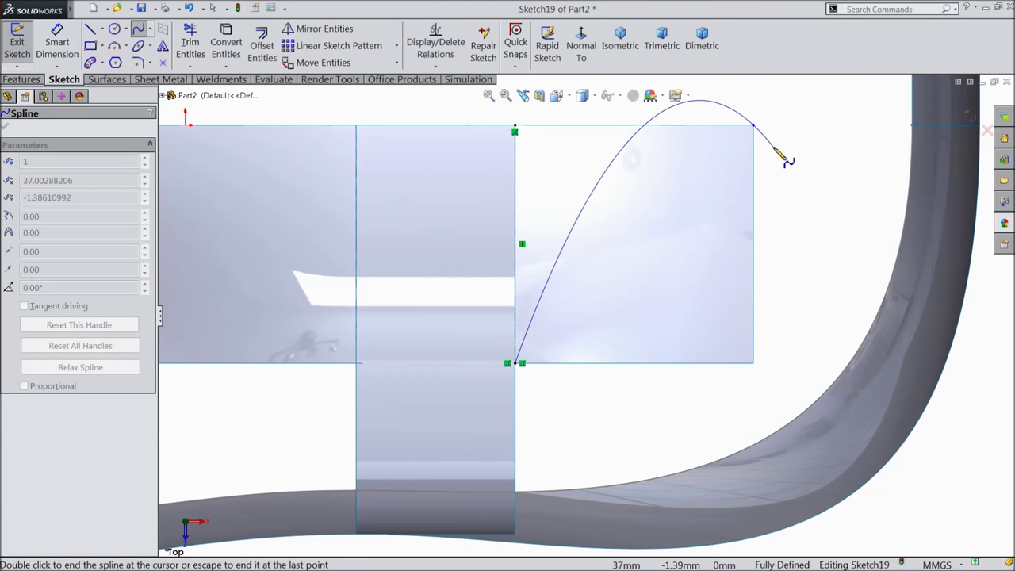
right_click(773, 143)
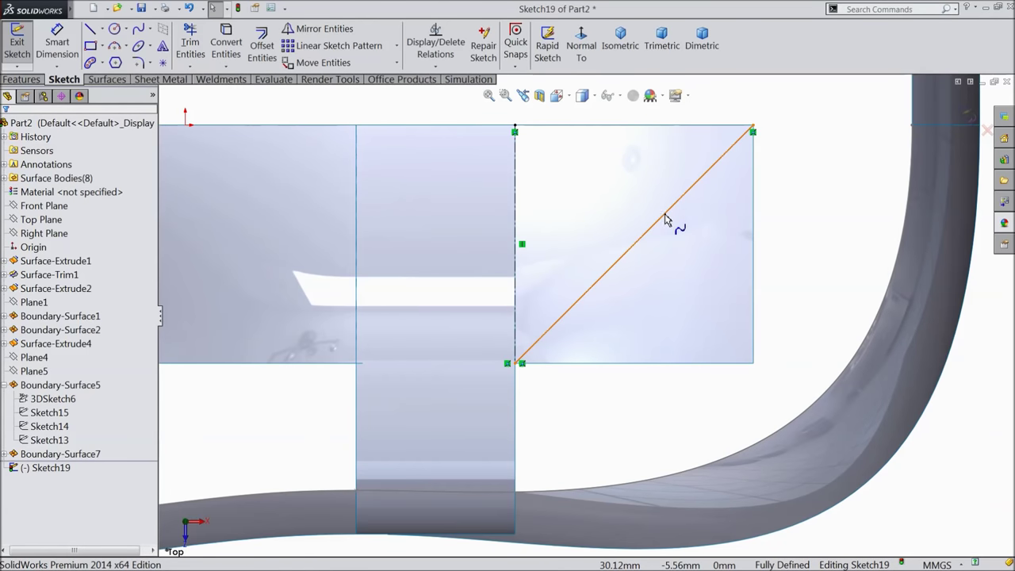
- Bend the spline outward, making its upper-end tangent handle vertical and its lower-end tangent handle horizontal
left_click(666, 214)
left_click_drag(687, 193, 717, 214)
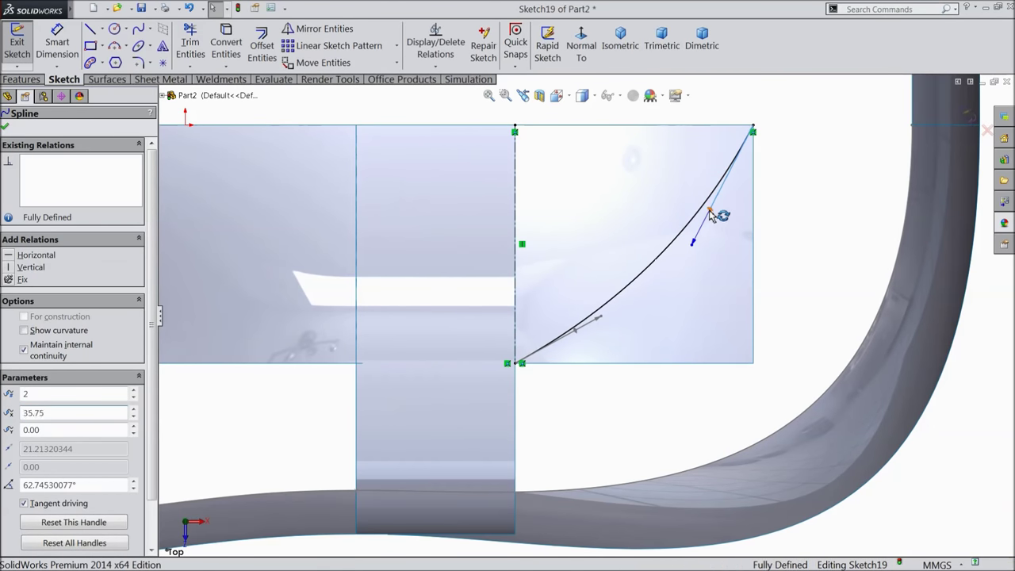
left_click(31, 267)
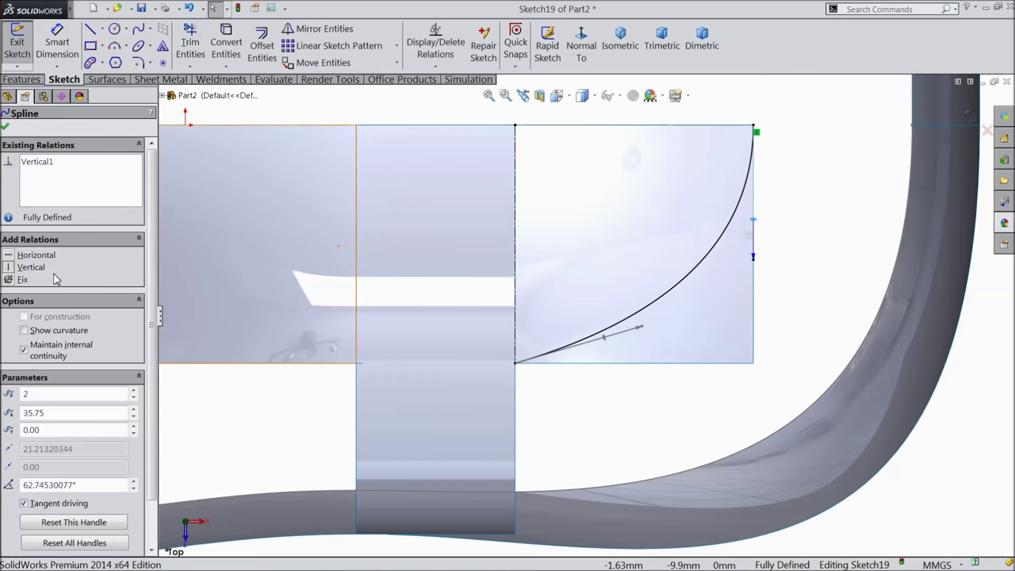
left_click(604, 340)
left_click(38, 255)
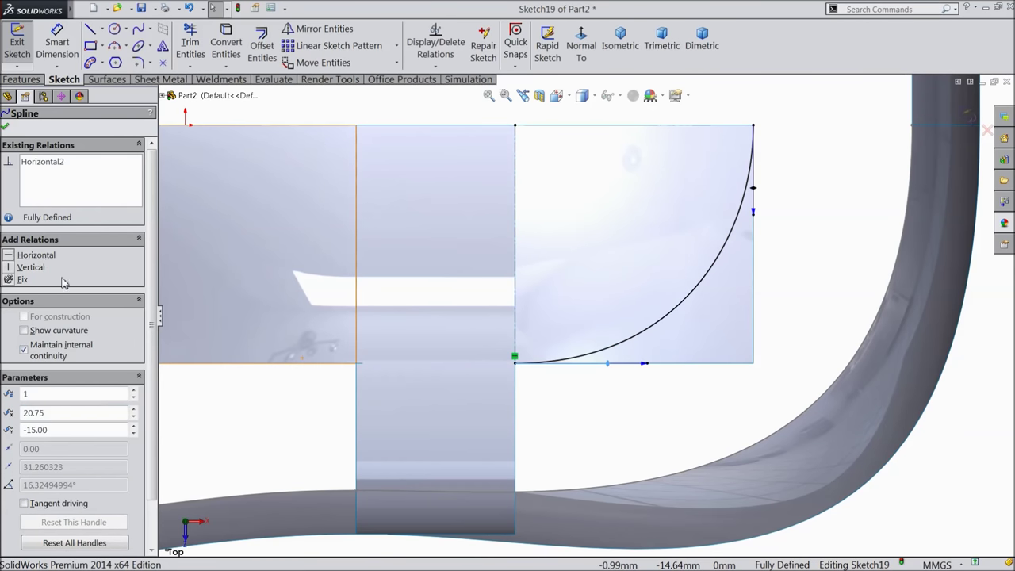
- Dimension the spline's vertical tangent handle with a value of 30
left_click(57, 44)
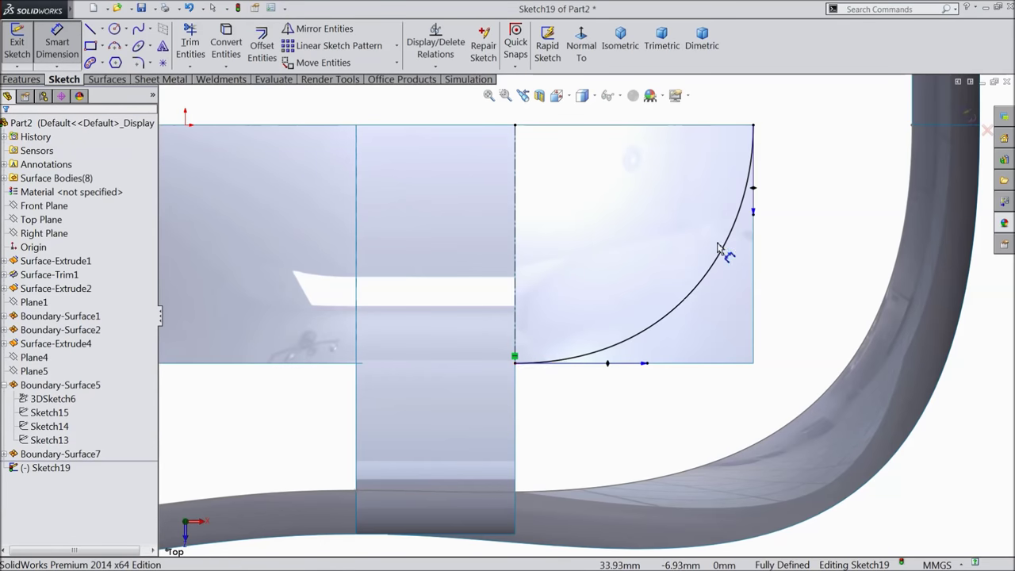
left_click(755, 192)
left_click(796, 191)
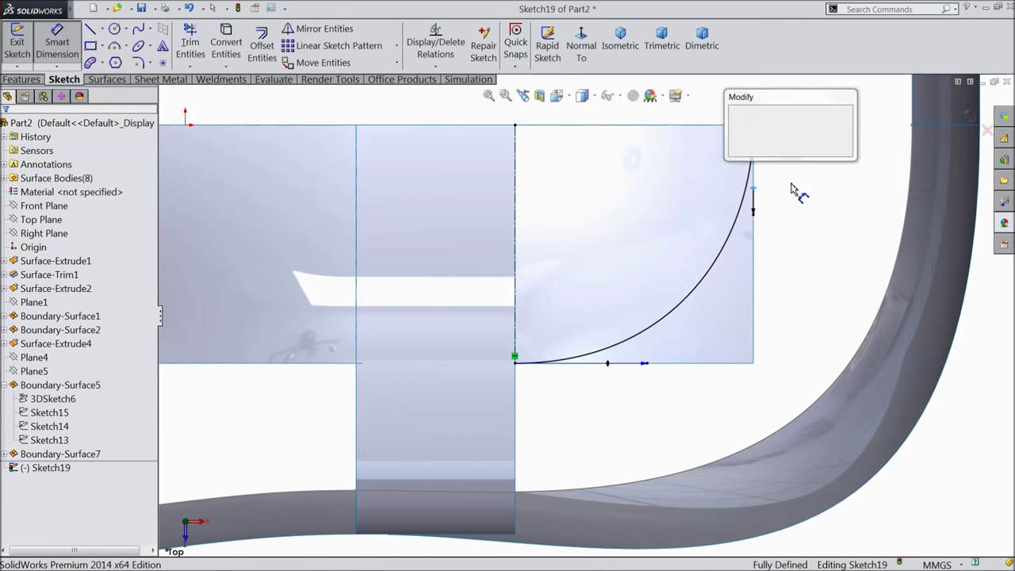
type("30")
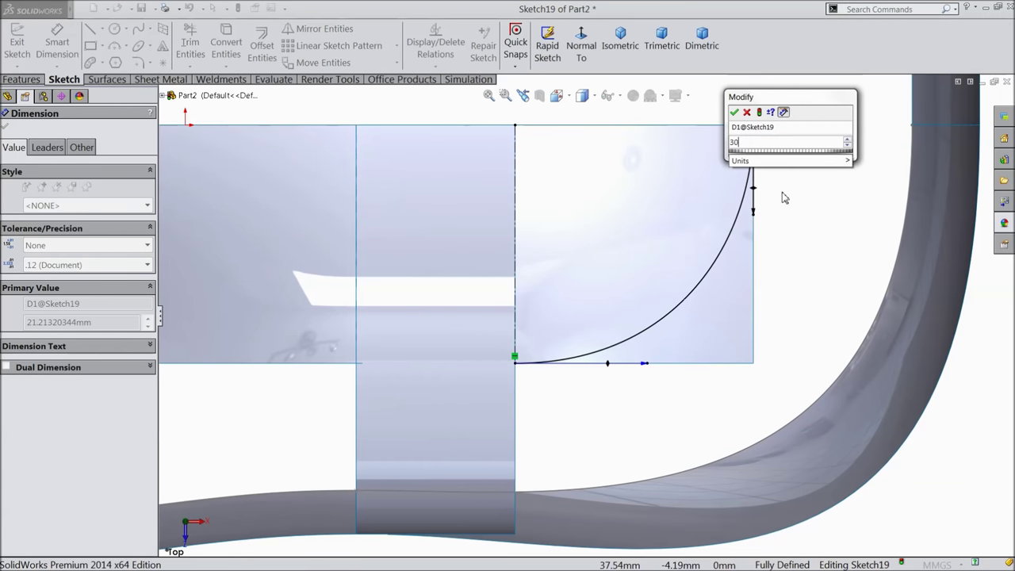
left_click(734, 112)
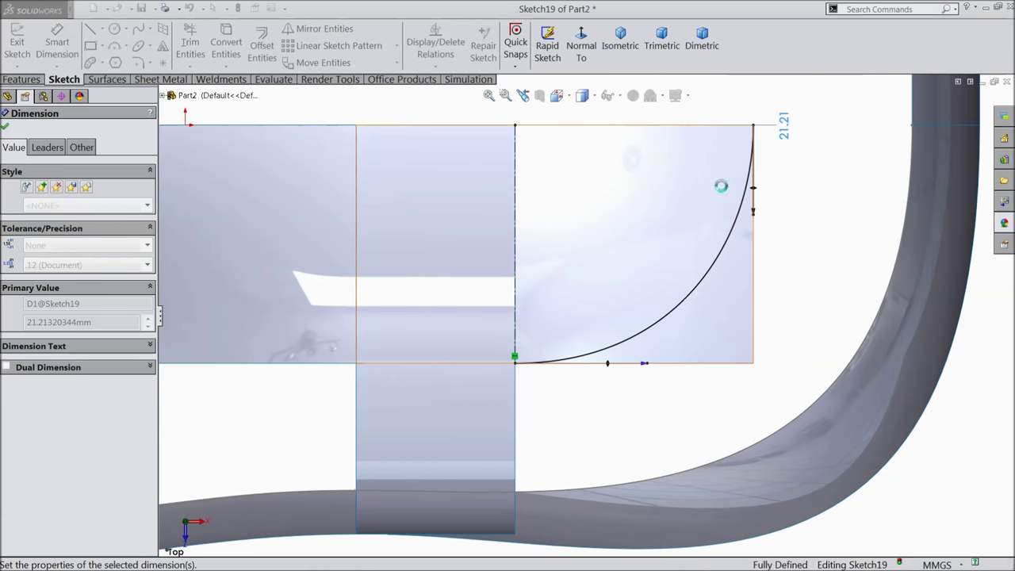
- Dimension the spline's horizontal tangent handle with a value of 23
left_click(607, 363)
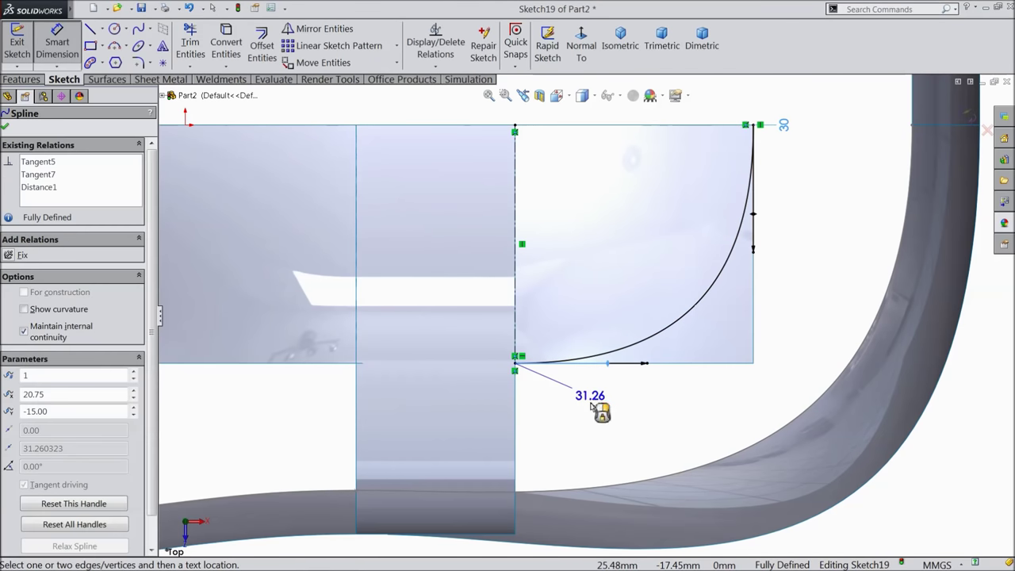
left_click(597, 413)
type("23")
left_click(534, 390)
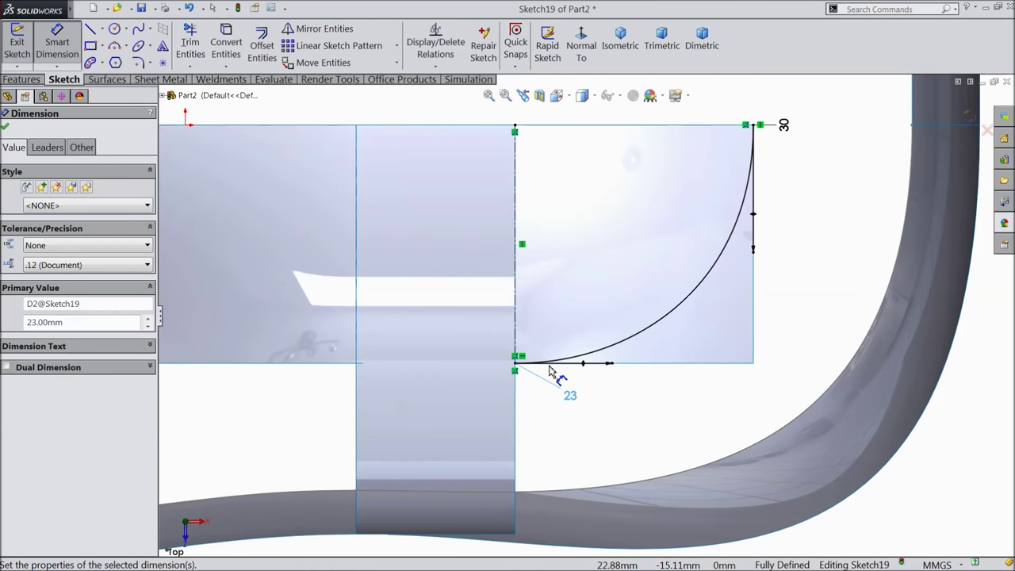
left_click(6, 127)
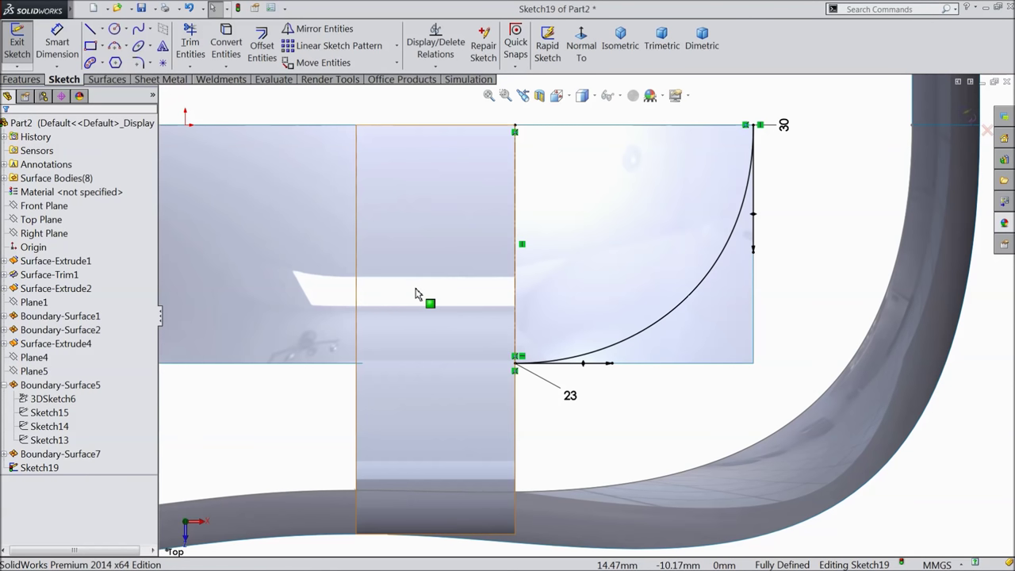
- Trim the new boundary surface with the spline sketch, removing the outer corner piece beyond the curve
left_click(515, 246)
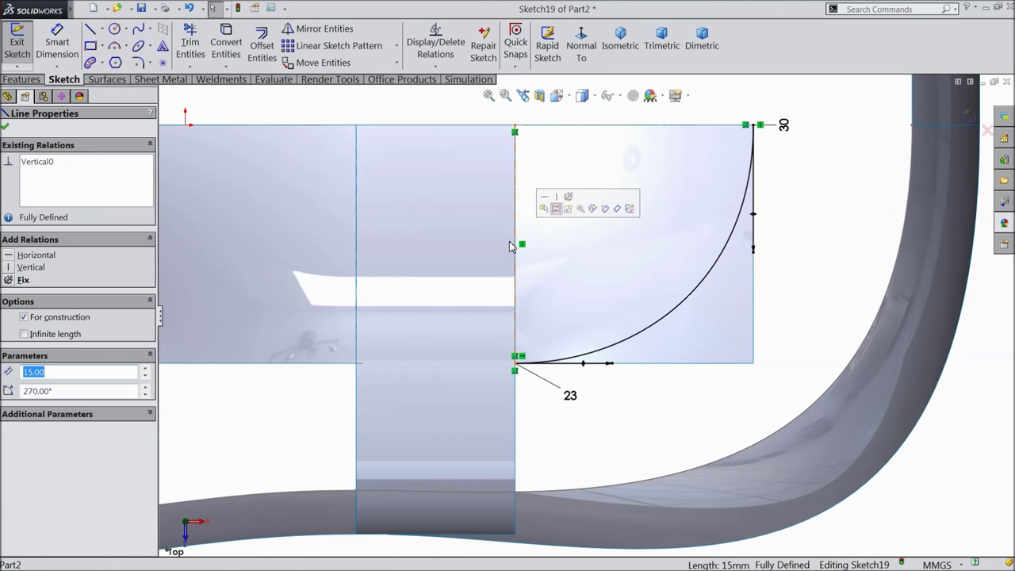
key("Escape")
middle_click_drag(502, 317, 415, 266)
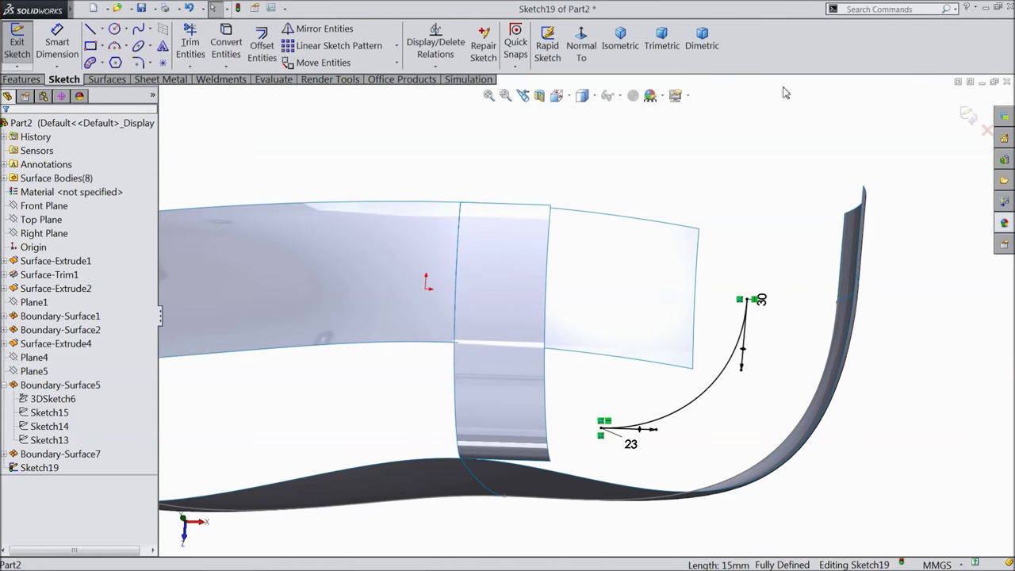
left_click(108, 80)
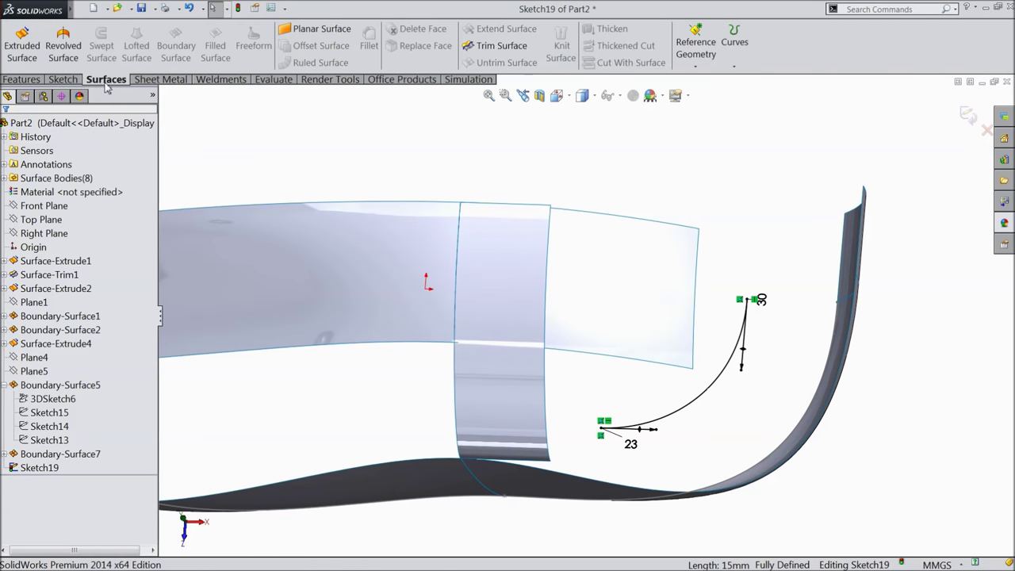
left_click(969, 119)
left_click(499, 46)
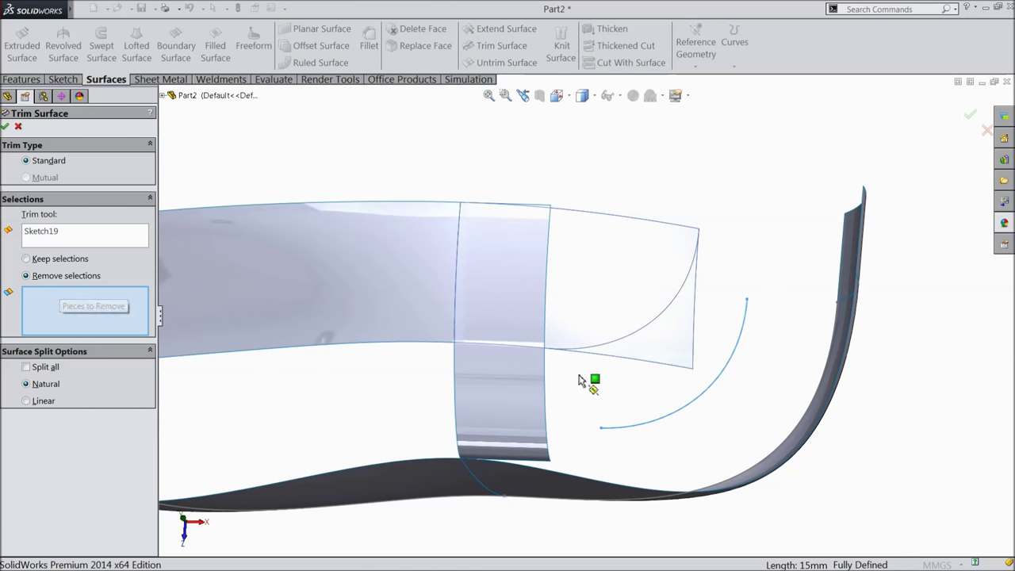
left_click(667, 354)
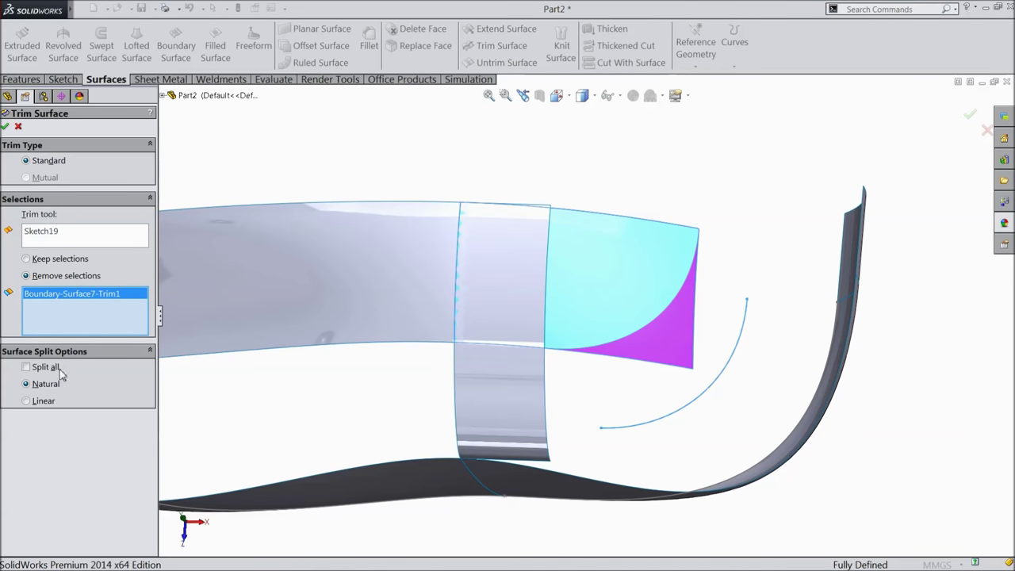
left_click(4, 126)
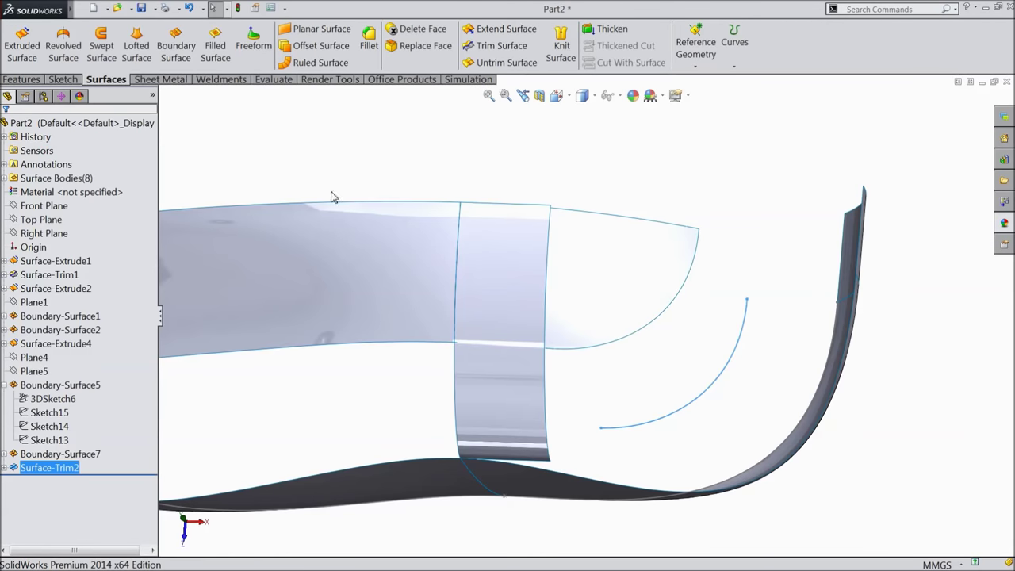
- Examine the trimmed surface and the surrounding mouse shell from several angles
middle_click_drag(568, 194, 612, 277)
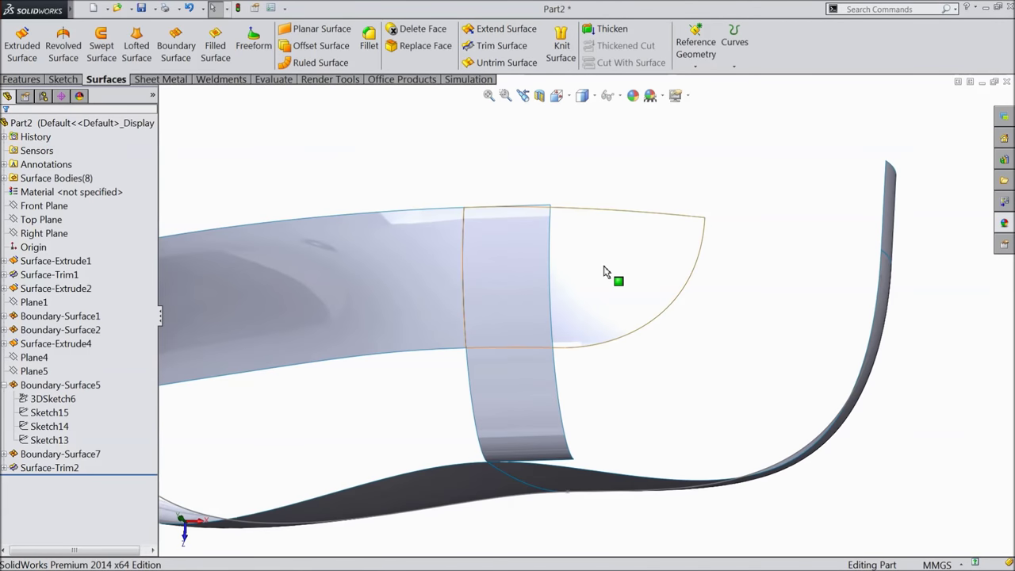
scroll(635, 312, "down", 5)
middle_click_drag(628, 197, 632, 254)
scroll(632, 254, "up", 3)
middle_click_drag(584, 294, 600, 236)
scroll(561, 324, "up", 2)
middle_click_drag(562, 324, 554, 437)
left_click(79, 122)
left_click(632, 96)
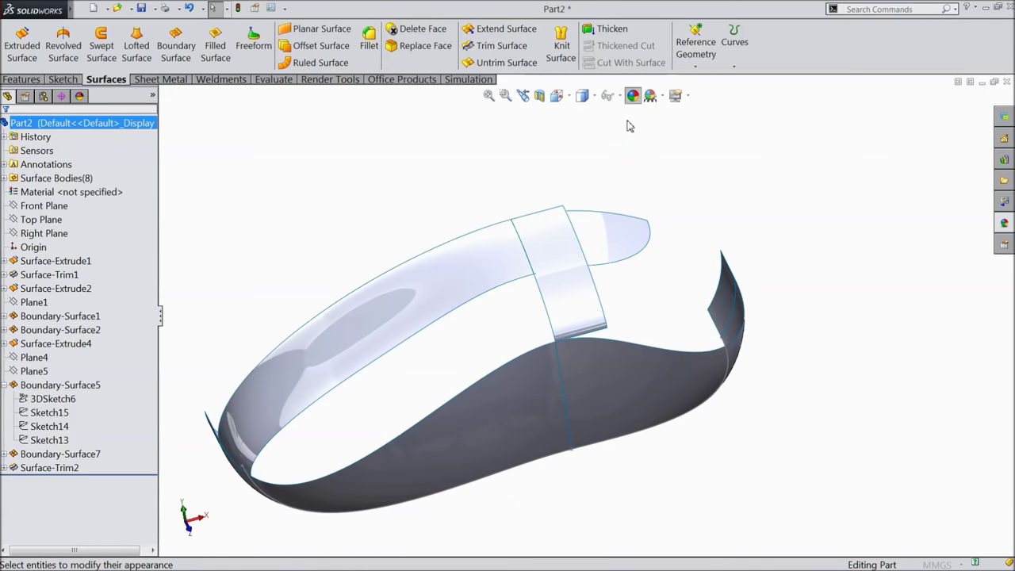
left_click(105, 401)
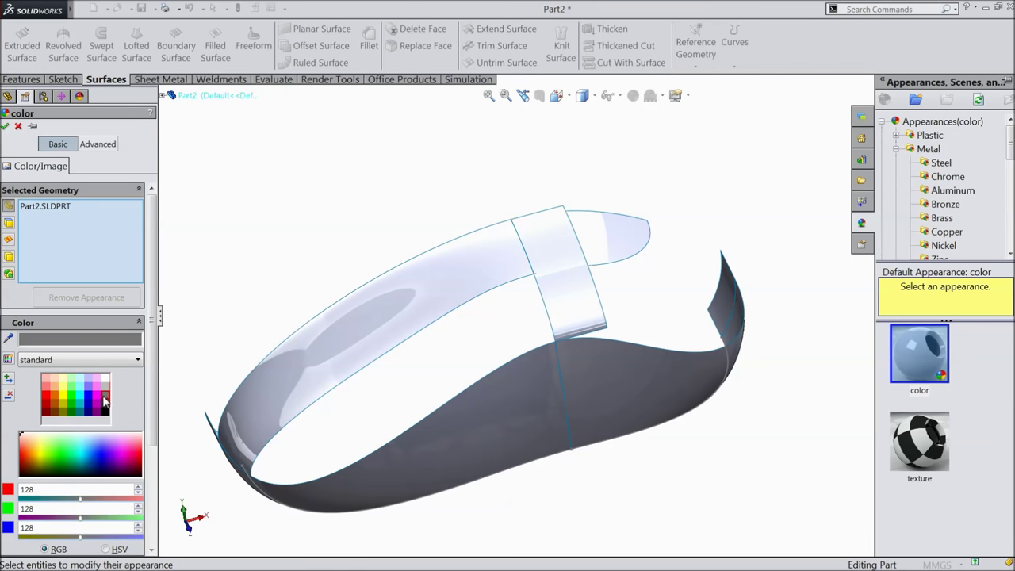
left_click(593, 259)
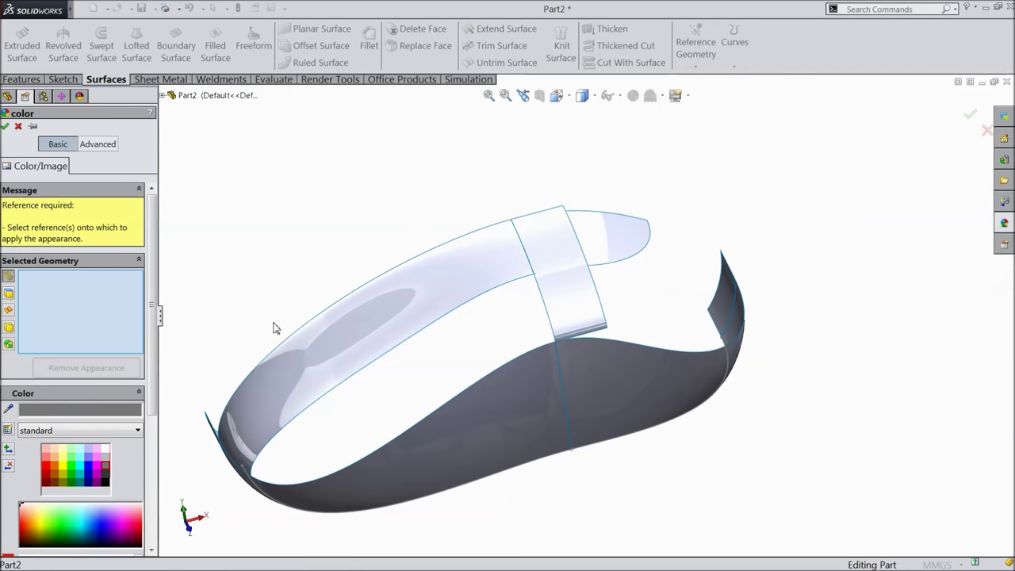
left_click(107, 478)
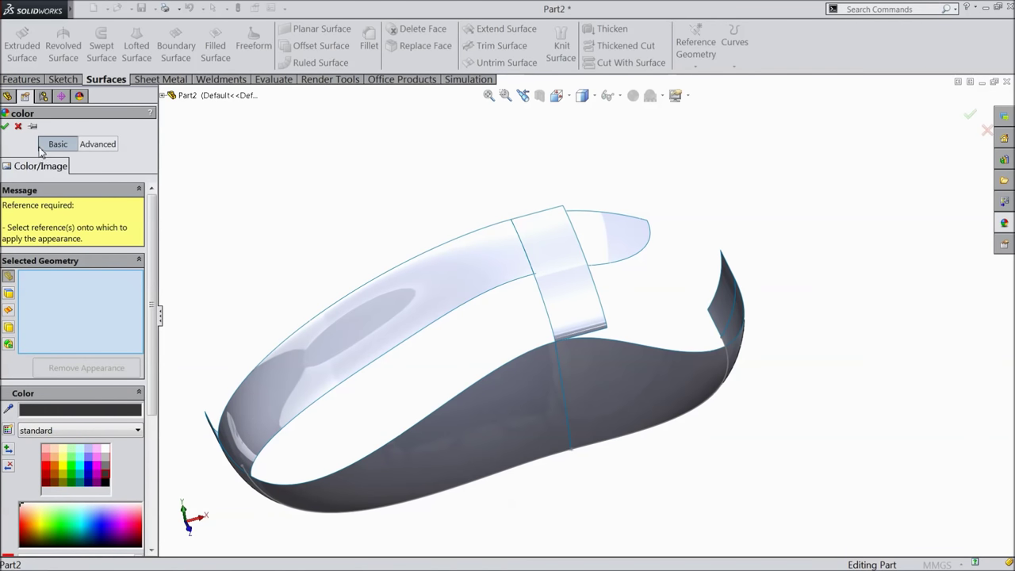
left_click(19, 127)
- Apply a medium gray color to Boundary-Surface7, Boundary-Surface5, Surface-Extrude4, Boundary-Surface1 and Boundary-Surface2
left_click(49, 468)
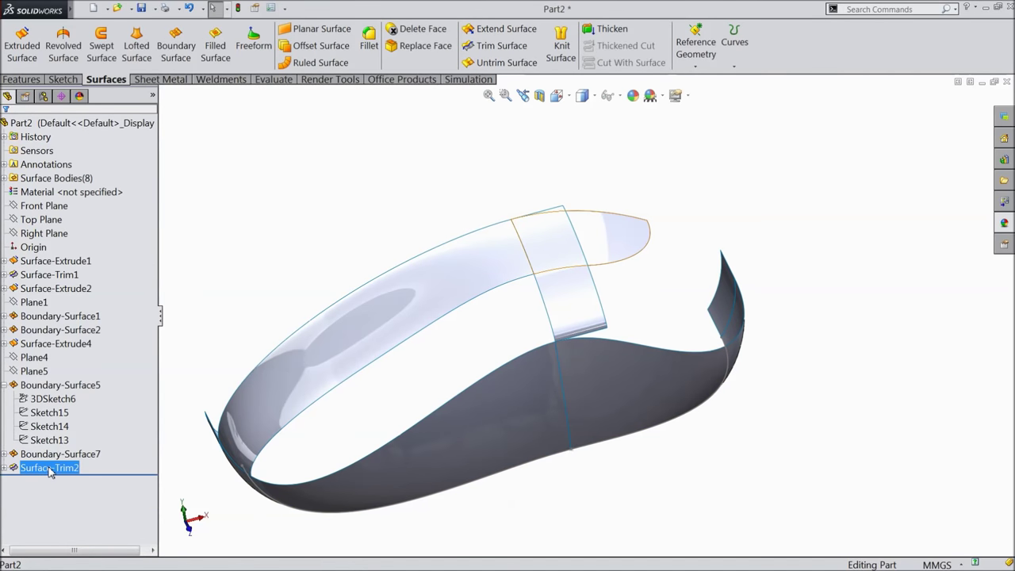
left_click(41, 454)
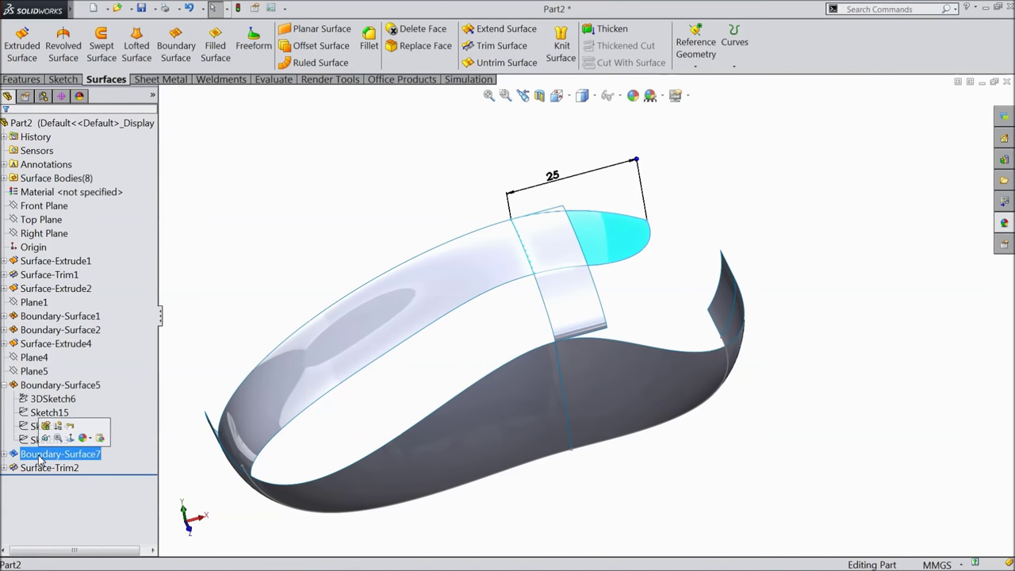
left_click(633, 99)
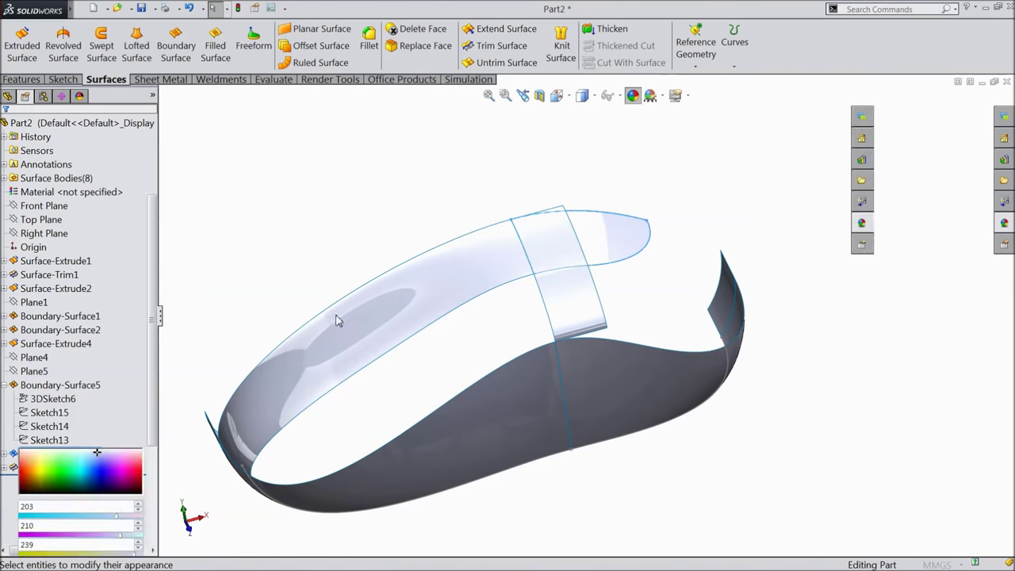
left_click(106, 407)
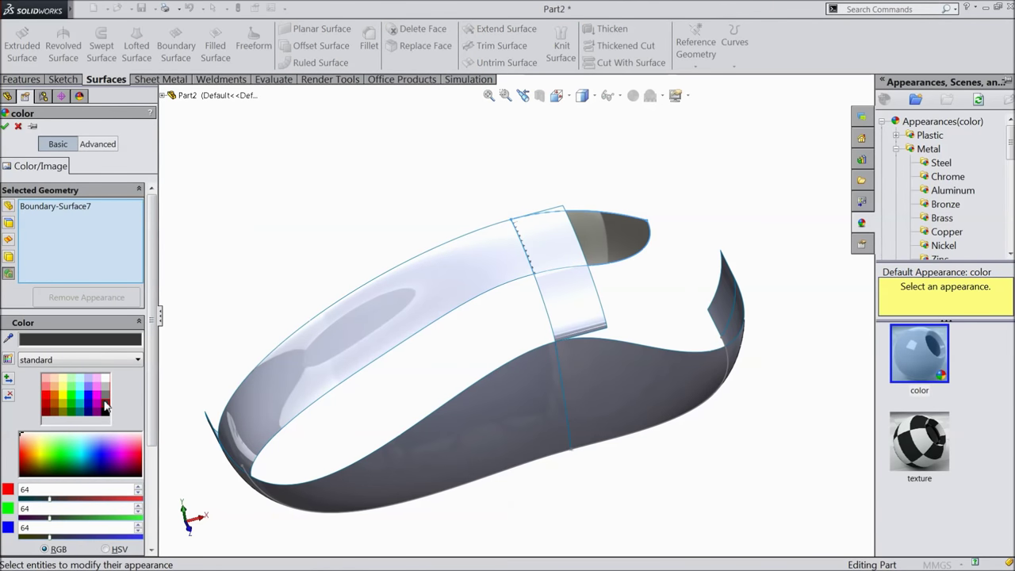
left_click(486, 275)
left_click(544, 260)
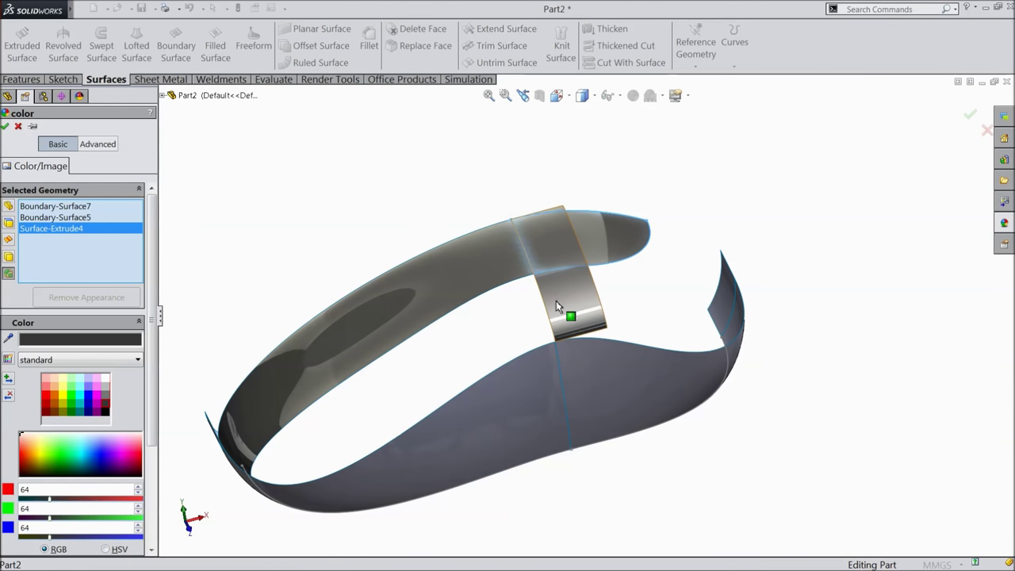
left_click(526, 399)
left_click(635, 392)
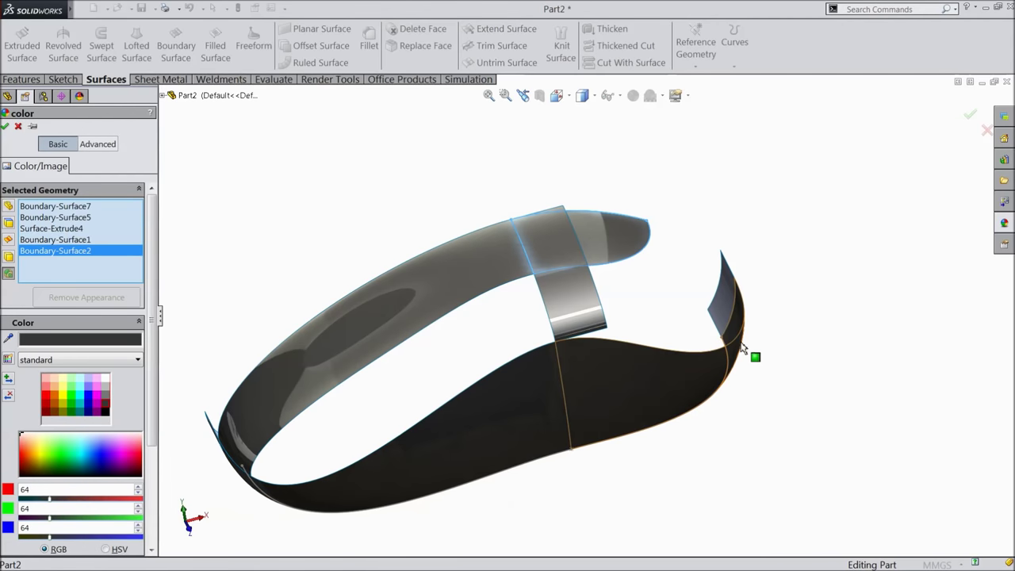
left_click(106, 396)
left_click(5, 127)
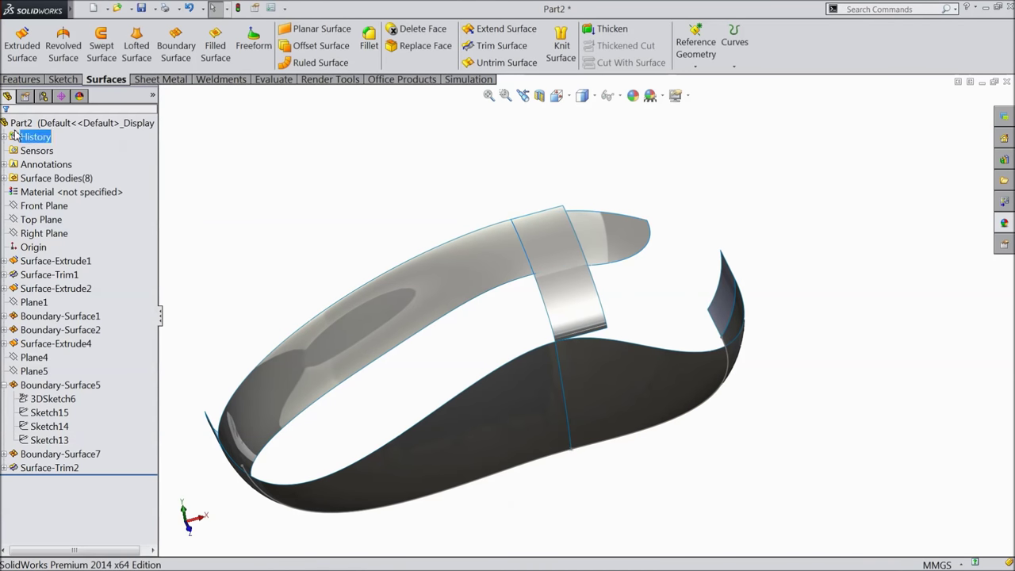
- Start a new sketch on the Front Plane
middle_click_drag(284, 229, 315, 382)
scroll(566, 267, "down", 5)
middle_click_drag(485, 301, 558, 247, "ctrl")
scroll(558, 251, "up", 5)
middle_click_drag(528, 335, 720, 444)
scroll(722, 320, "down", 4)
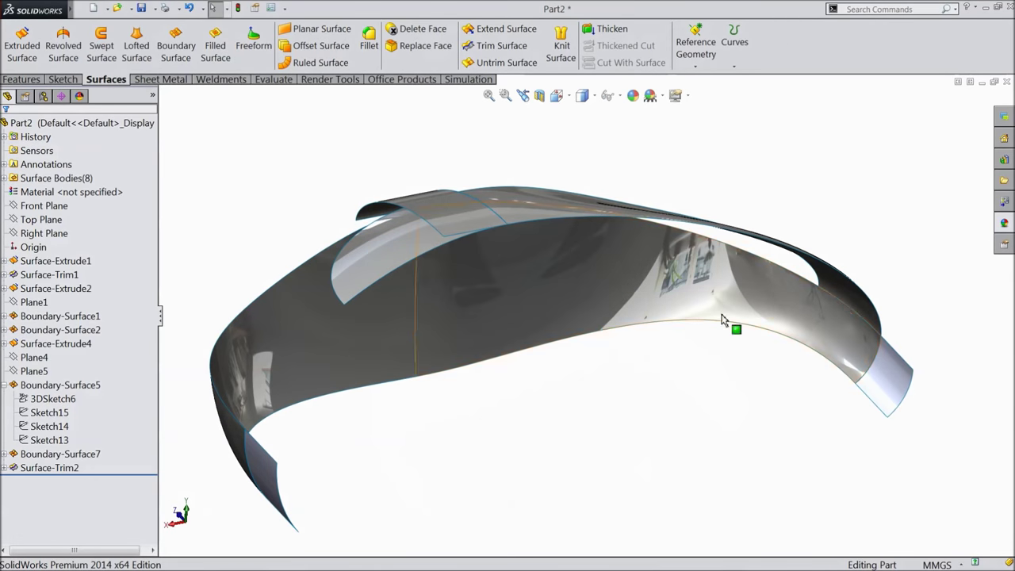
left_click(44, 205)
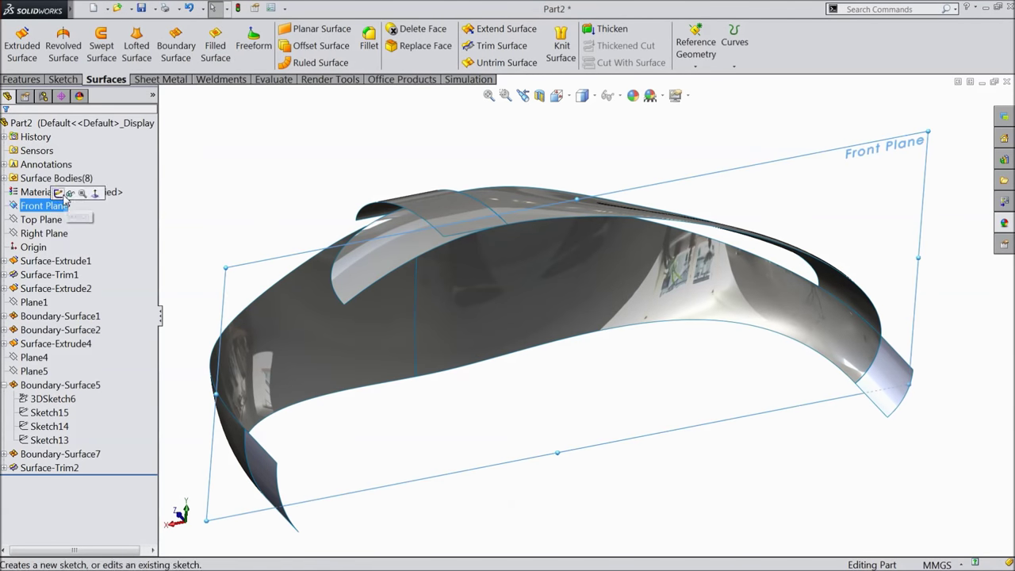
left_click(76, 194)
scroll(435, 396, "up", 3)
mouse_move(436, 396)
middle_mouse_down()
mouse_move(473, 379)
mouse_move(443, 401)
middle_mouse_up()
scroll(465, 407, "down", 2)
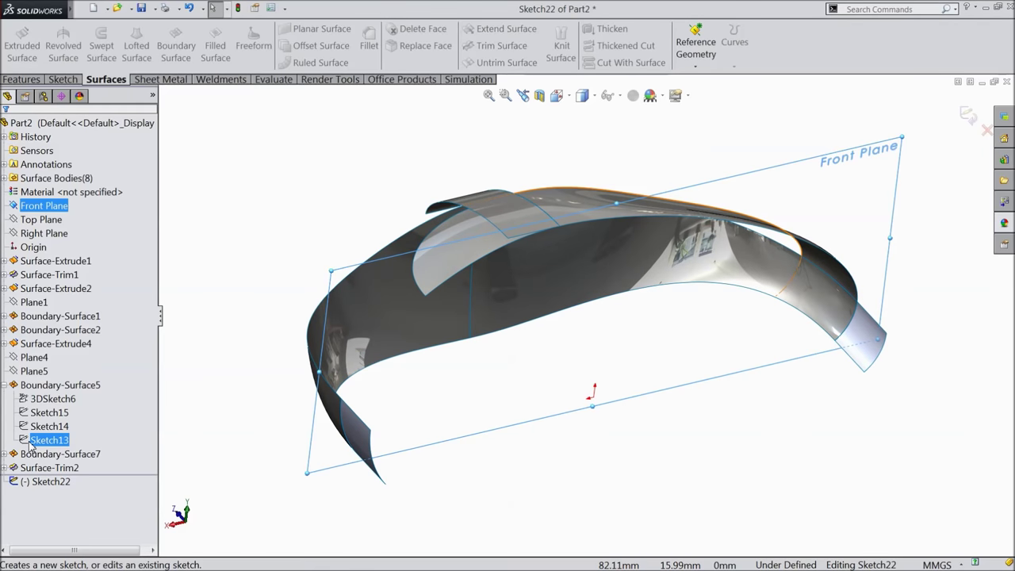
- Convert the center profile curve of Sketch14 under Boundary-Surface5 into the new sketch and finish the sketch
left_click(30, 443)
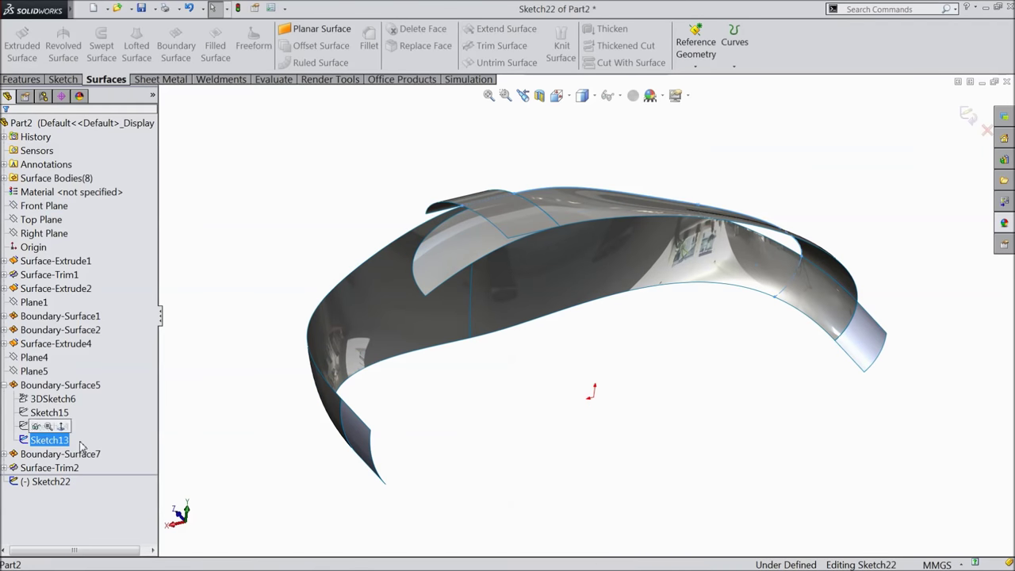
left_click(32, 426)
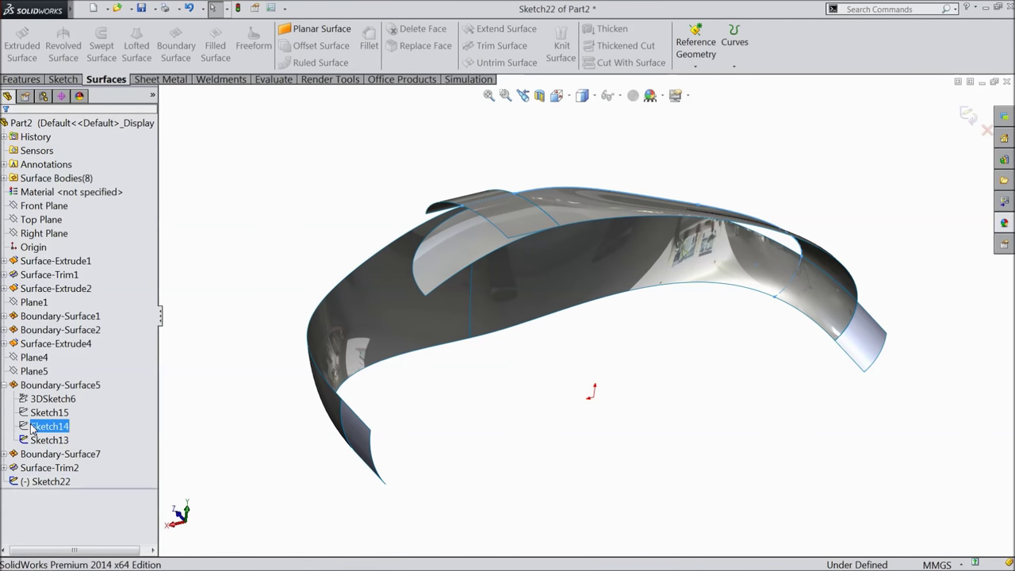
left_click(61, 428)
left_click(32, 441)
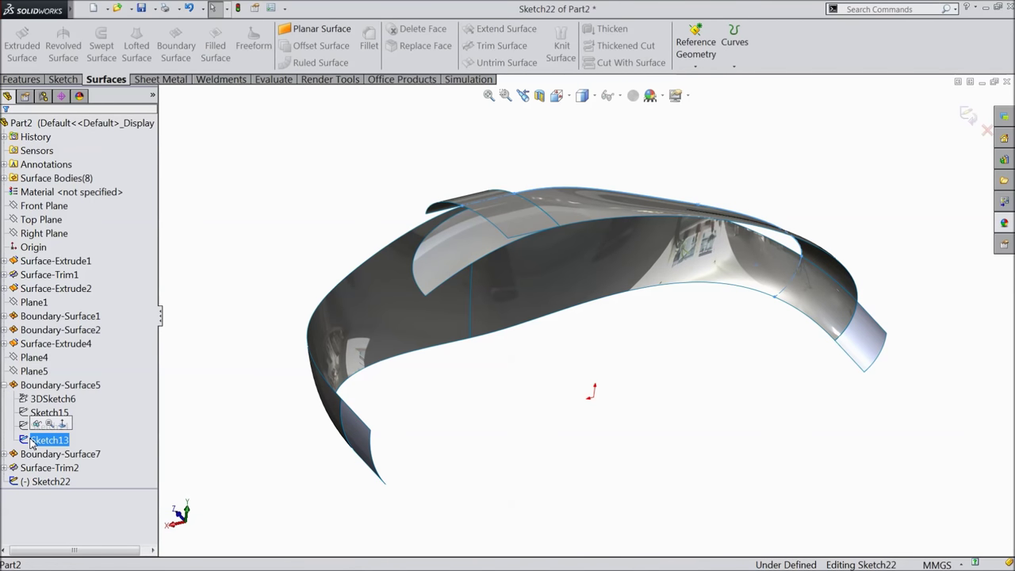
left_click(62, 423)
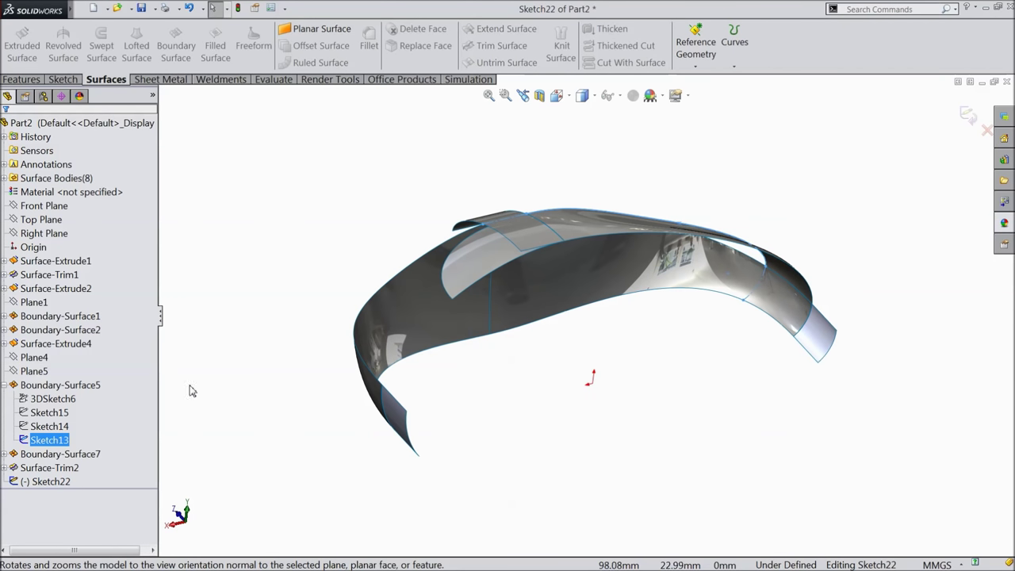
left_click(48, 425)
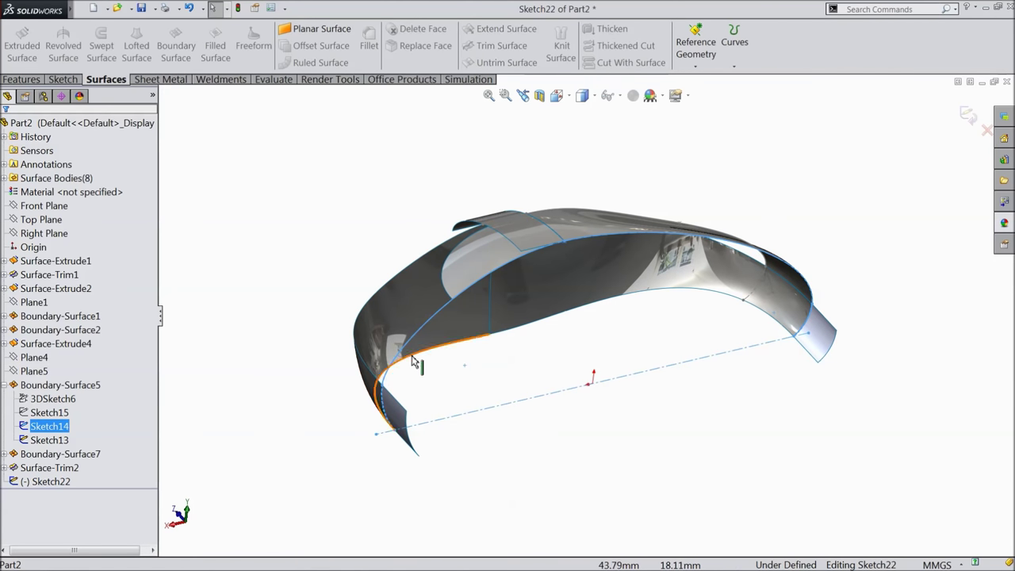
left_click(62, 79)
left_click(226, 49)
mouse_move(258, 154)
middle_mouse_down()
mouse_move(288, 254)
mouse_move(309, 283)
mouse_move(297, 258)
mouse_move(281, 297)
middle_mouse_up()
scroll(456, 398, "down", 3)
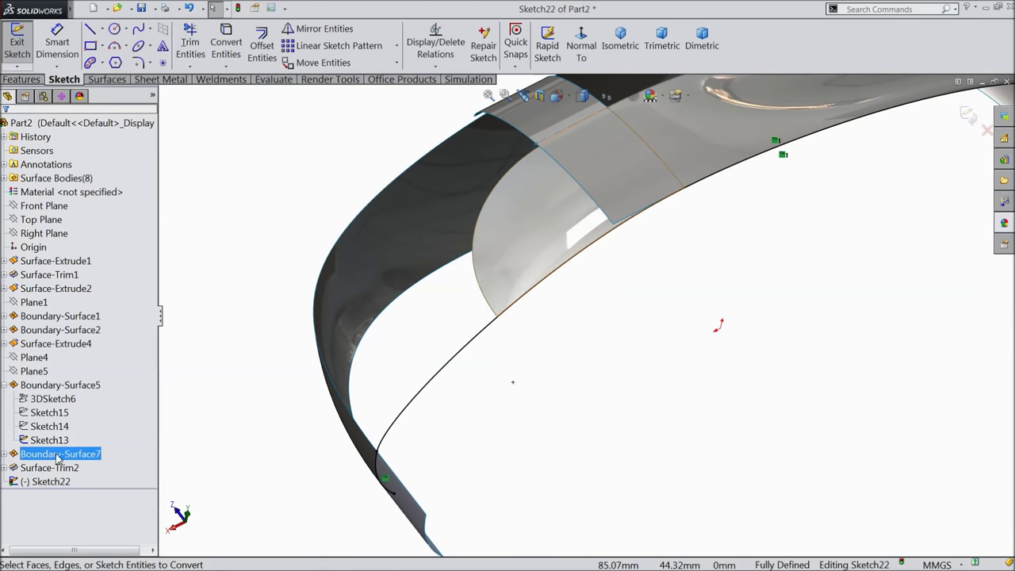
left_click(968, 116)
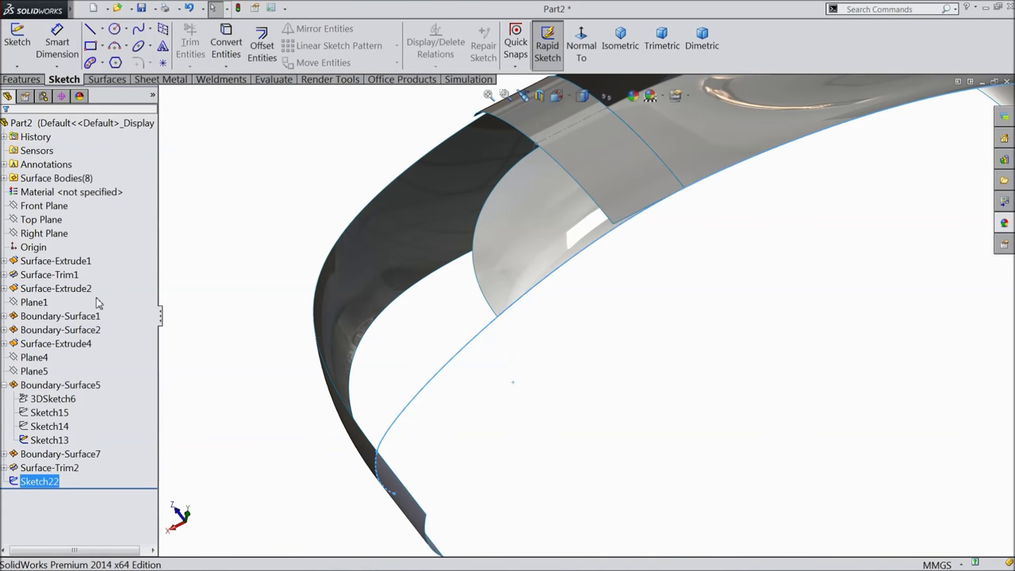
- Start a new sketch on Plane1, which crosses the middle of the body
left_click(34, 302)
scroll(264, 317, "up", 3)
middle_click_drag(265, 317, 390, 385)
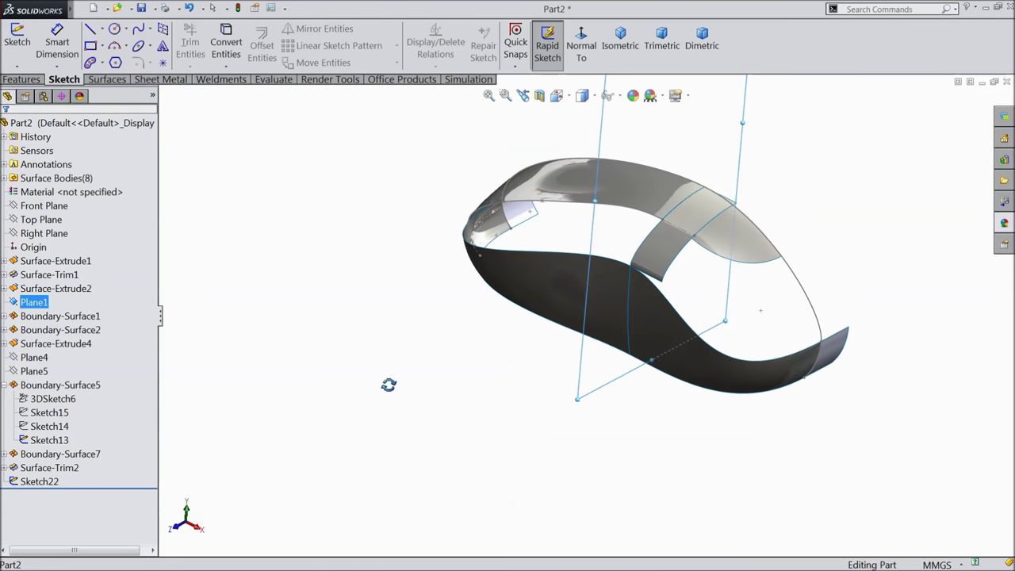
scroll(682, 276, "down", 2)
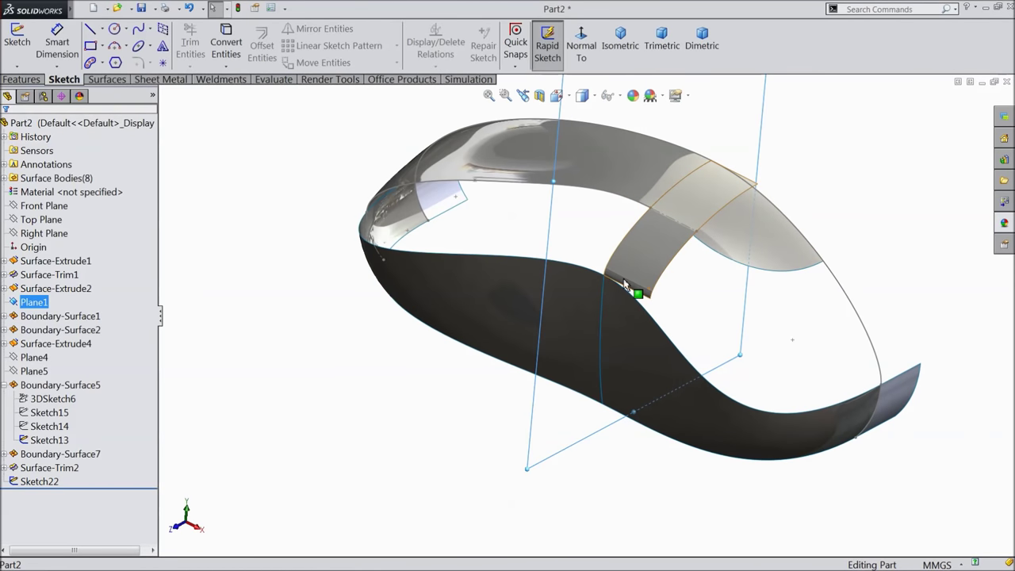
left_click(17, 306)
left_click(22, 288)
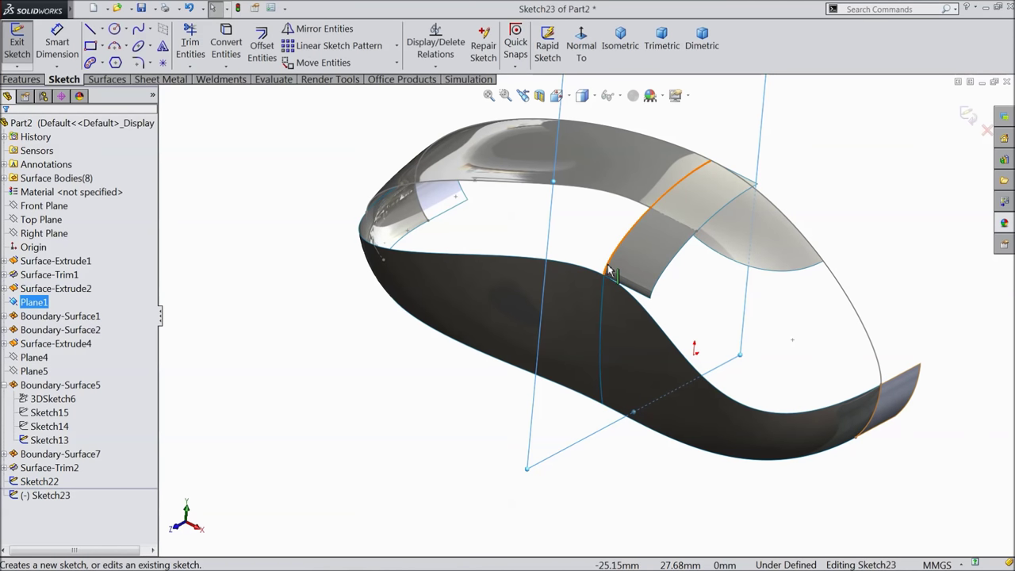
- Convert Sketch12, the profile of Surface-Extrude4, into the Plane1 sketch and finish the sketch
left_click(631, 236)
left_click(4, 343)
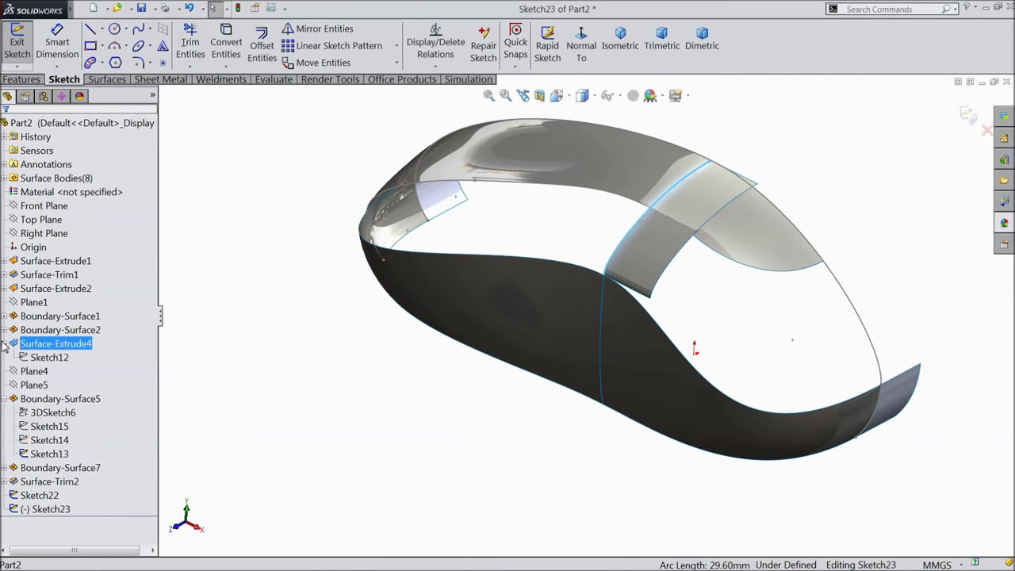
left_click(57, 357)
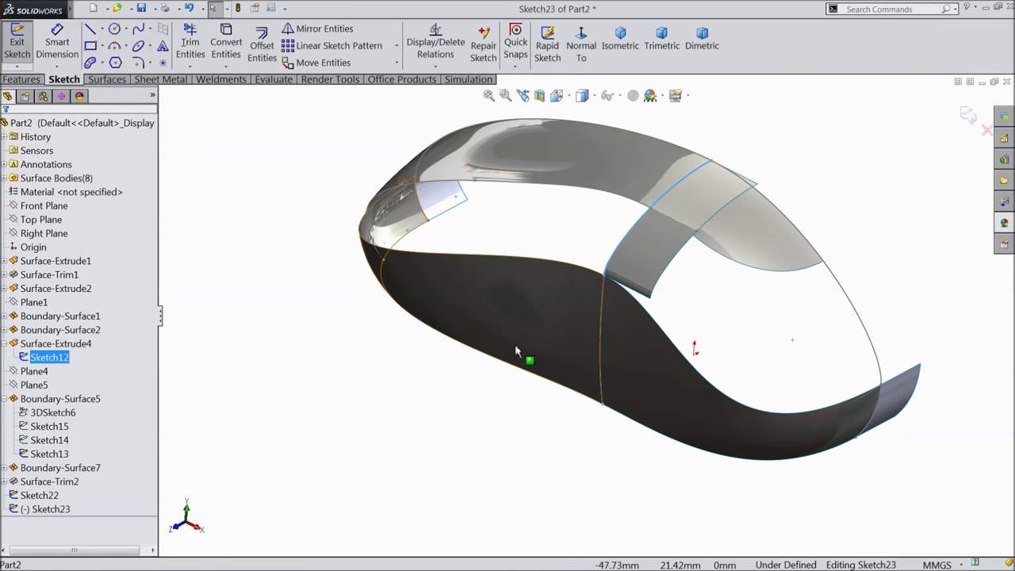
left_click(226, 42)
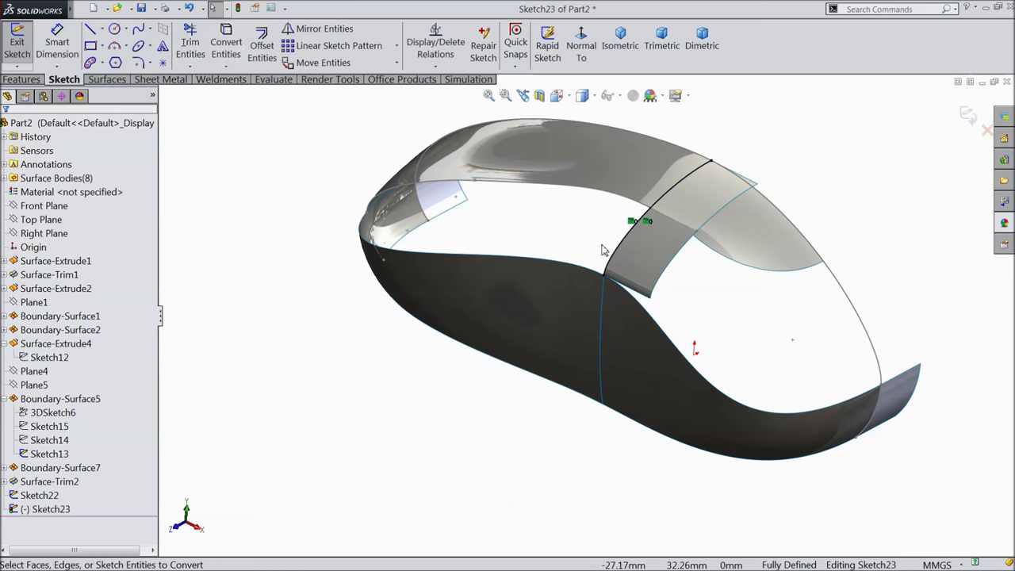
left_click(967, 114)
mouse_move(863, 163)
middle_mouse_down()
mouse_move(705, 275)
mouse_move(725, 290)
mouse_move(684, 328)
middle_mouse_up()
scroll(770, 339, "down", 3)
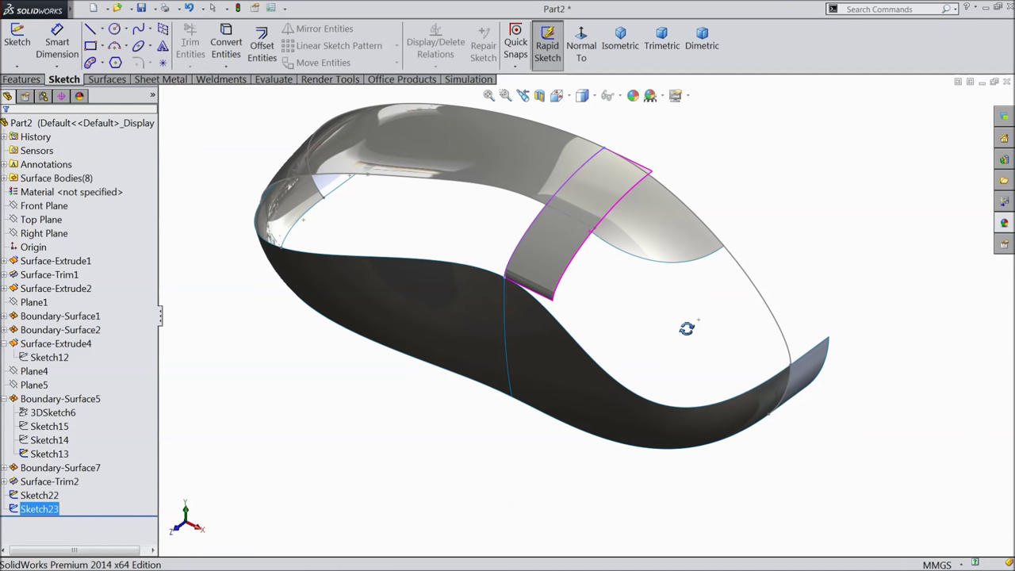
- Start a boundary surface with Sketch23 and Sketch22 as Direction 1 curves, both set to Normal To Profile
left_click(105, 79)
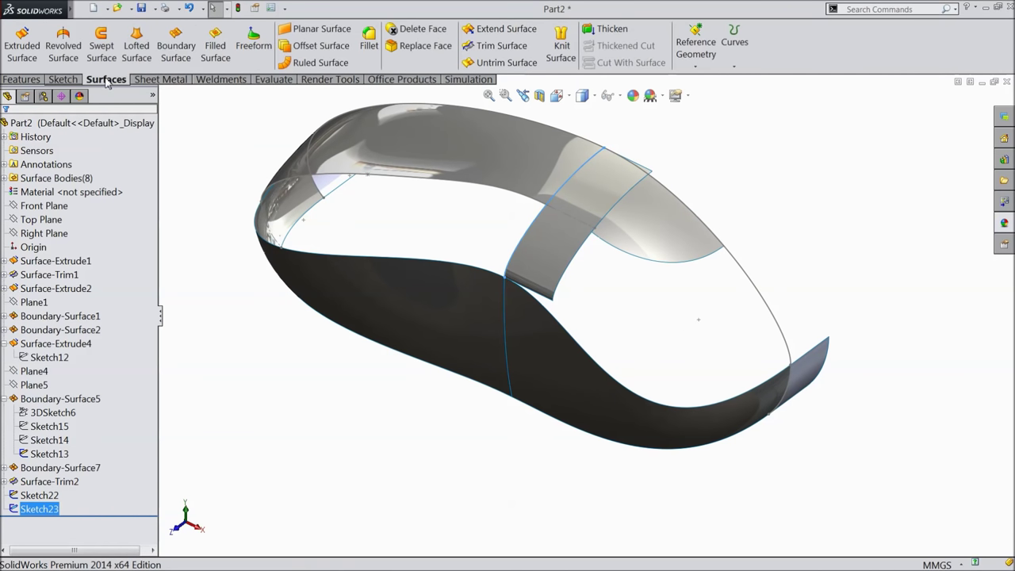
left_click(176, 46)
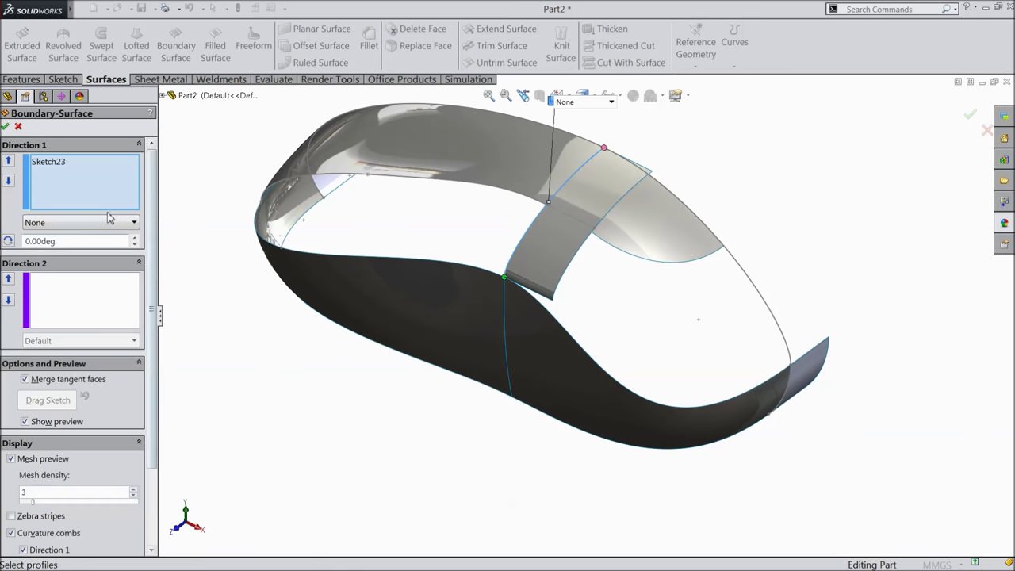
left_click(50, 224)
left_click(58, 261)
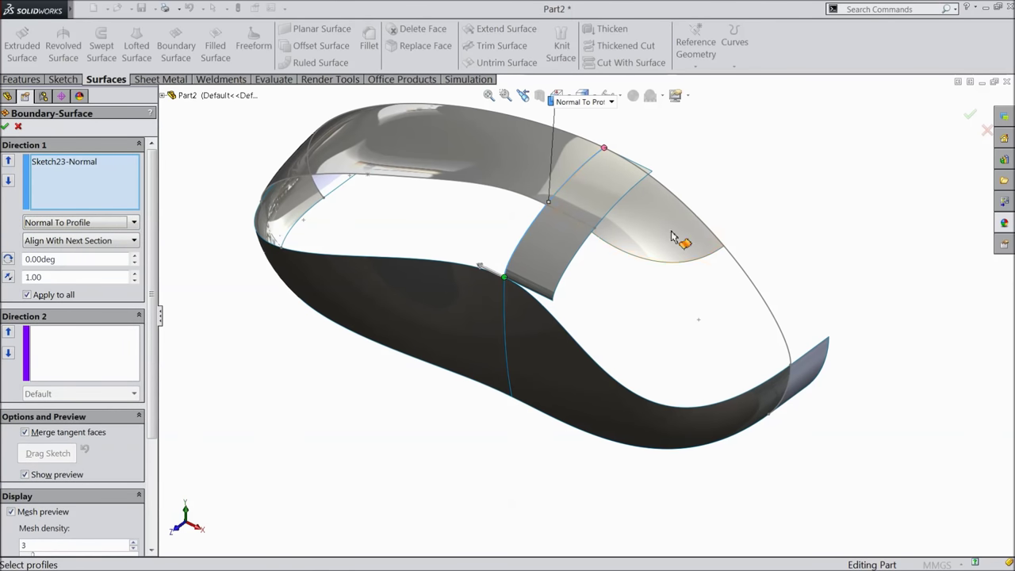
left_click(685, 211)
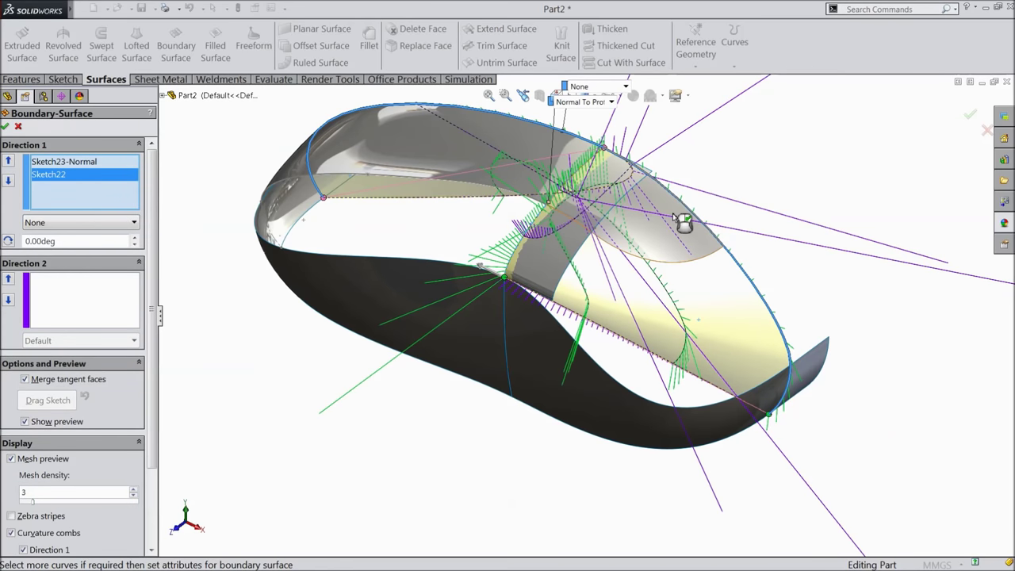
left_click(70, 222)
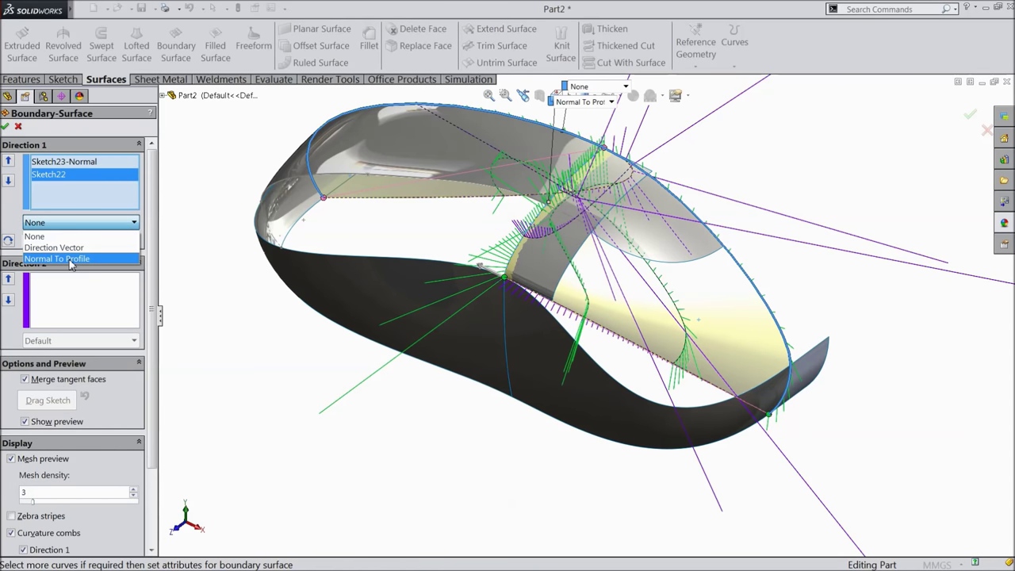
left_click(72, 261)
- Add the side surface's upper edge below the opening as a Direction 2 curve and open the SelectionManager for another curve
left_click(52, 346)
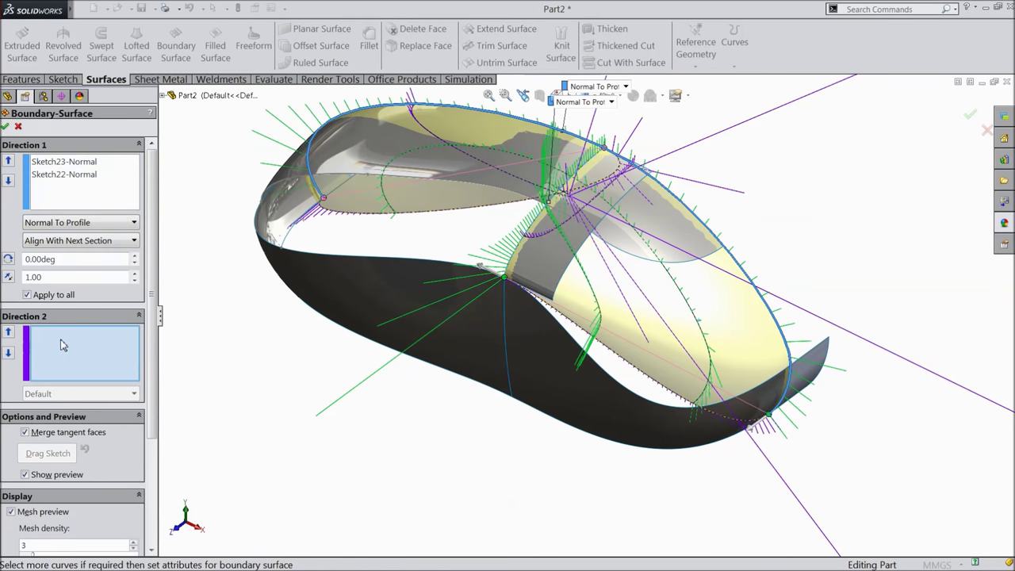
left_click(599, 378)
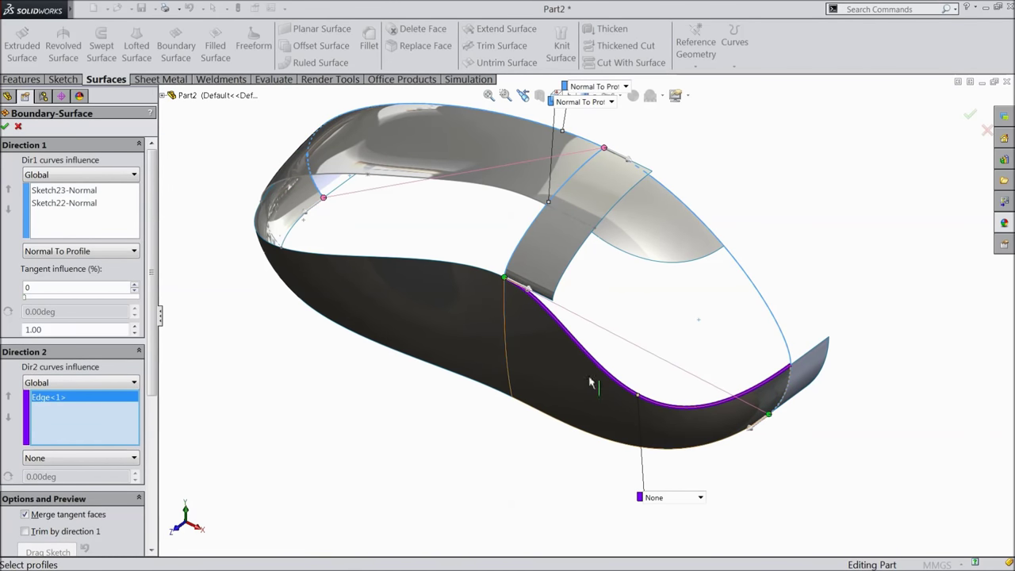
right_click(75, 426)
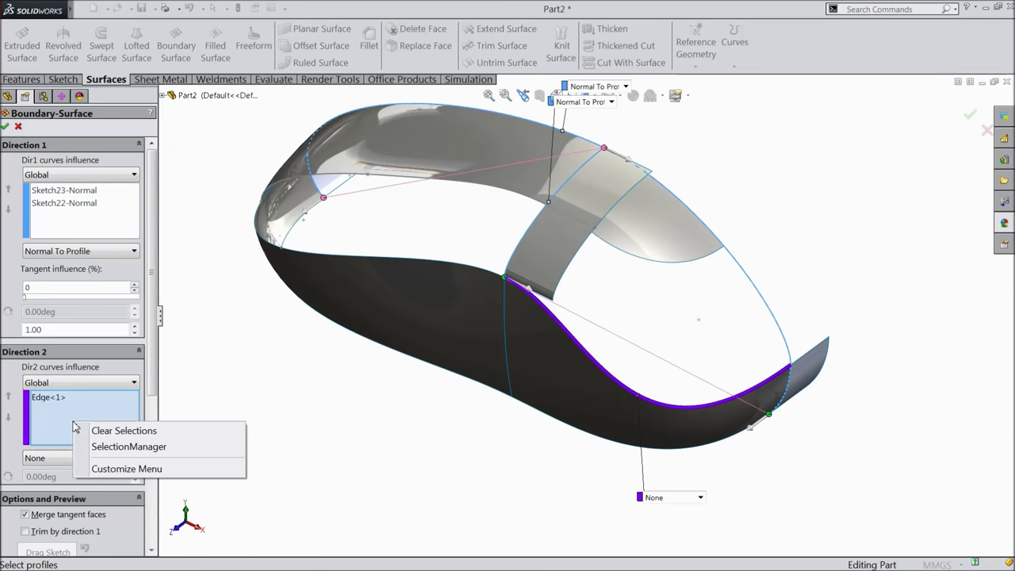
left_click(117, 447)
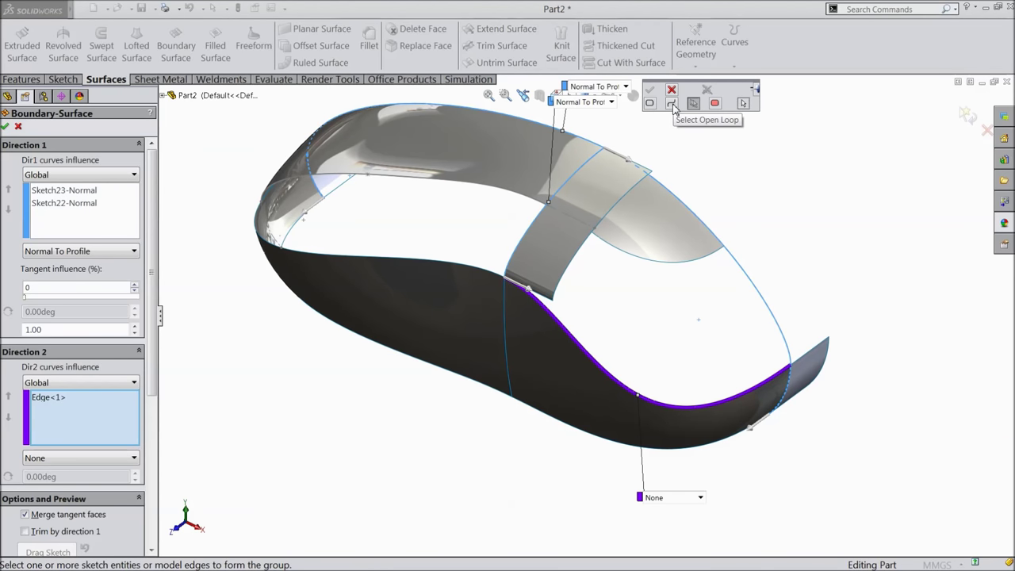
left_click(672, 104)
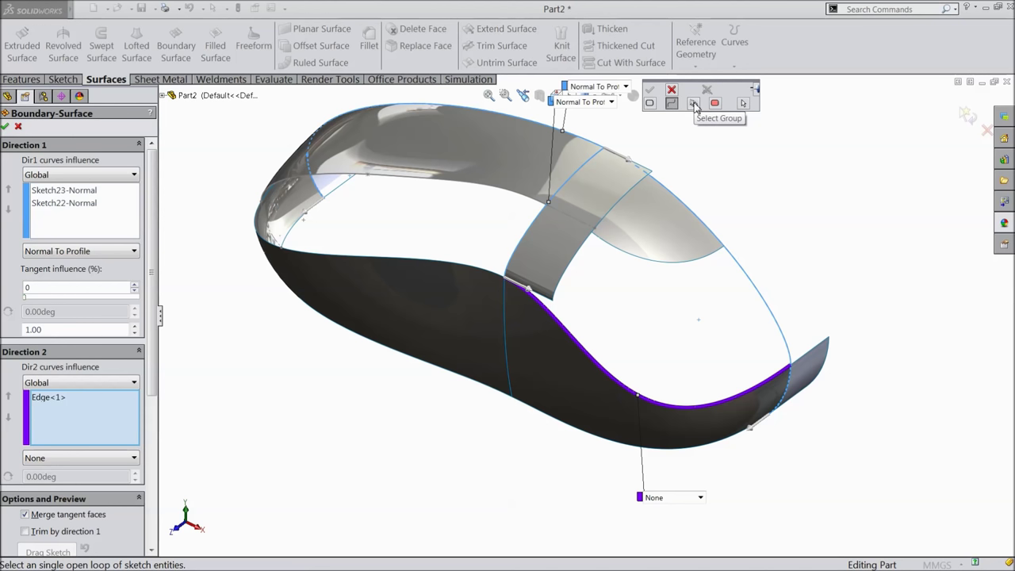
left_click(694, 103)
scroll(611, 266, "down", 3)
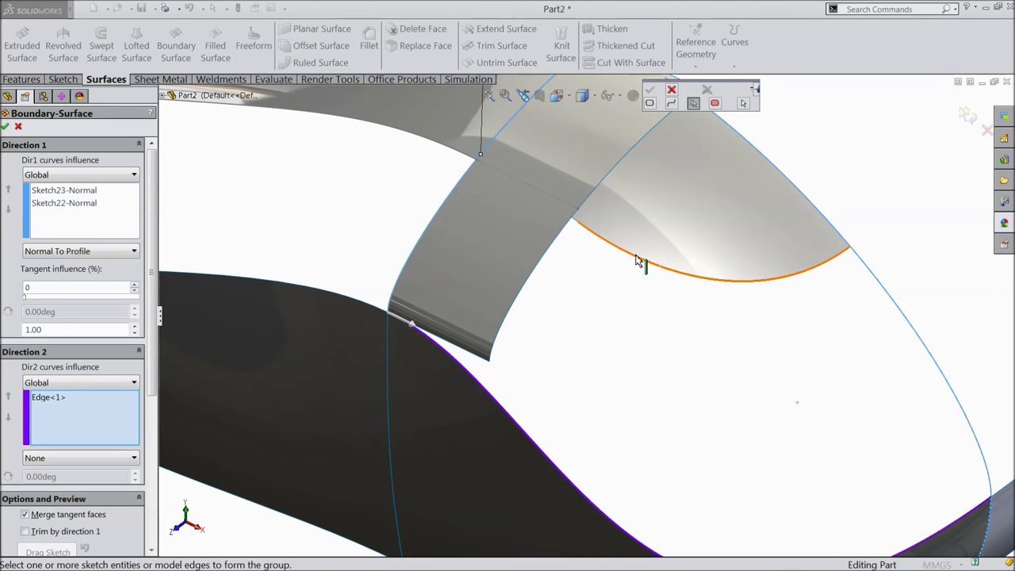
left_click(646, 265)
middle_click_drag(602, 268, 593, 238)
scroll(591, 248, "down", 3)
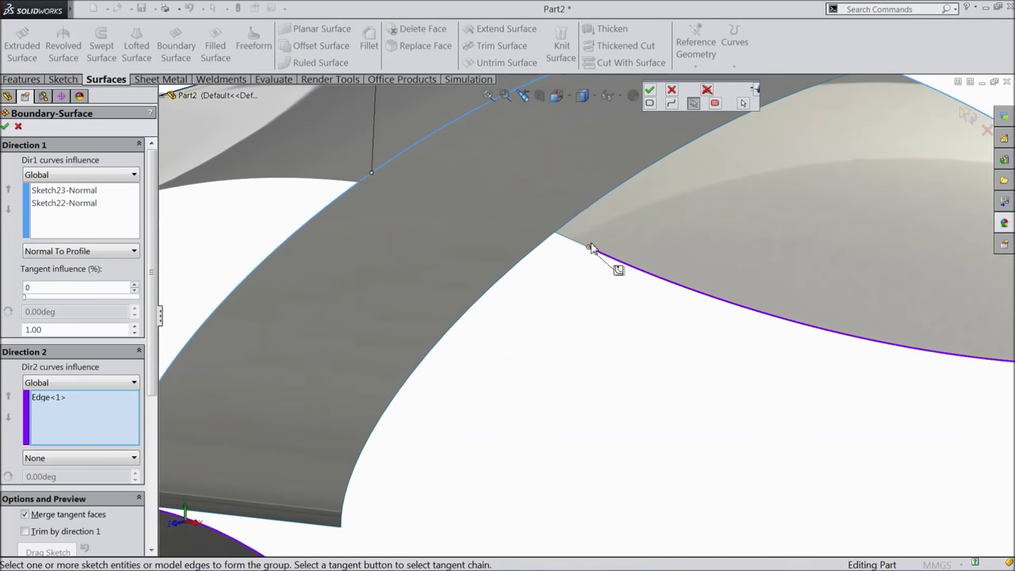
left_click(571, 245)
scroll(567, 277, "up", 4)
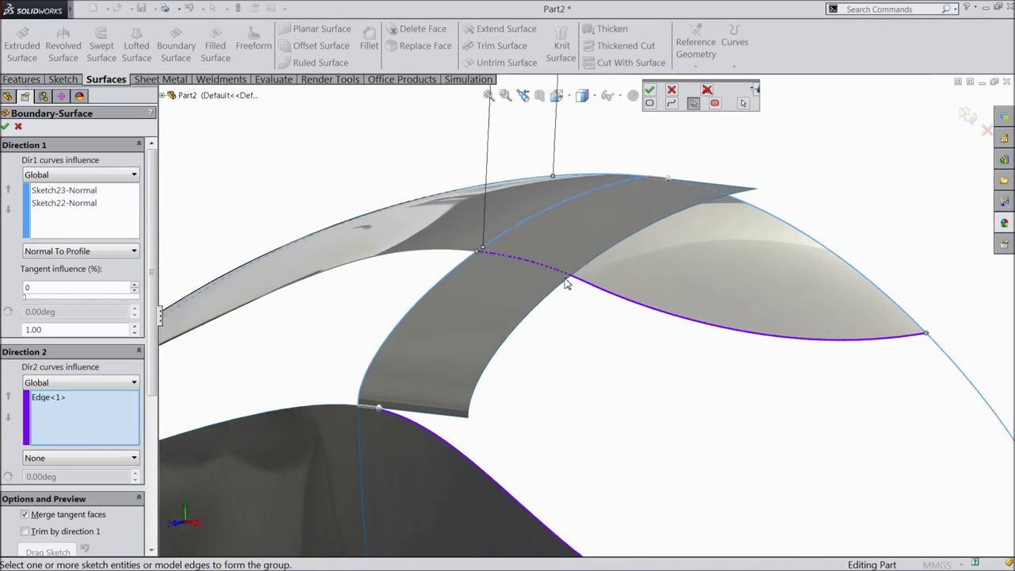
middle_click_drag(563, 284, 589, 373)
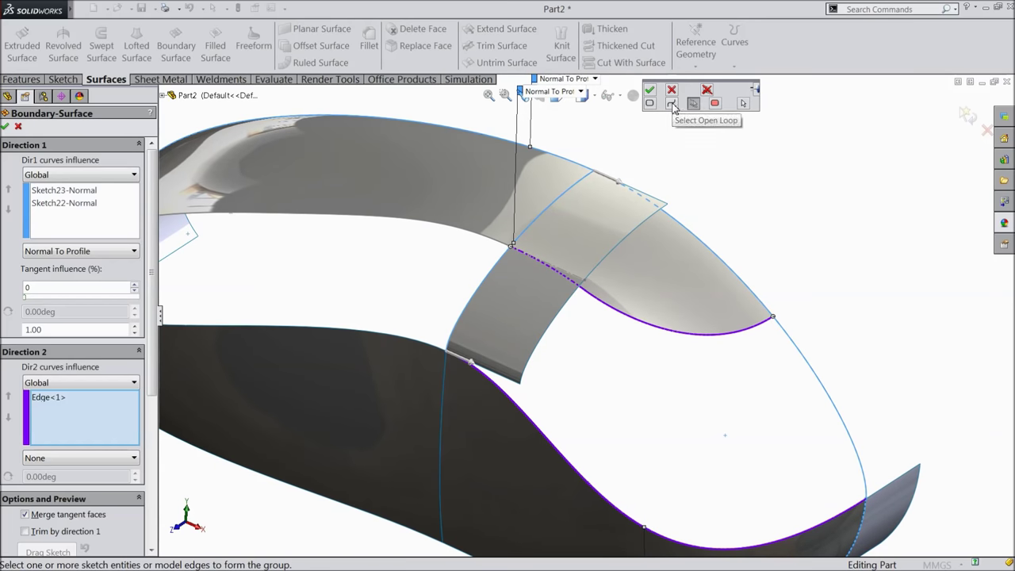
left_click(672, 104)
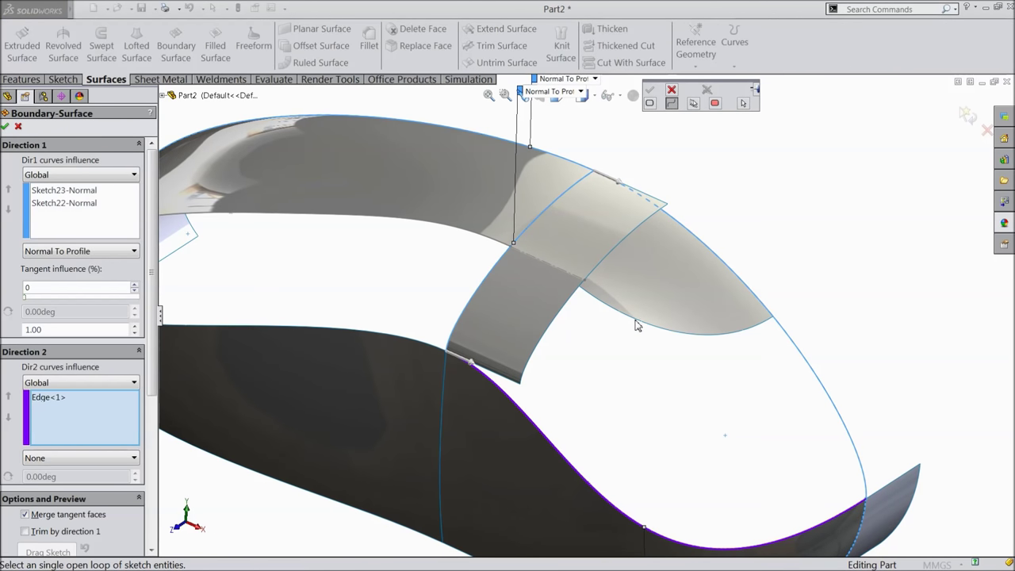
- Group the top surface's curved lower edge with its tangent continuation up to the Plane1 profile as the second Direction 2 curve
left_click(692, 104)
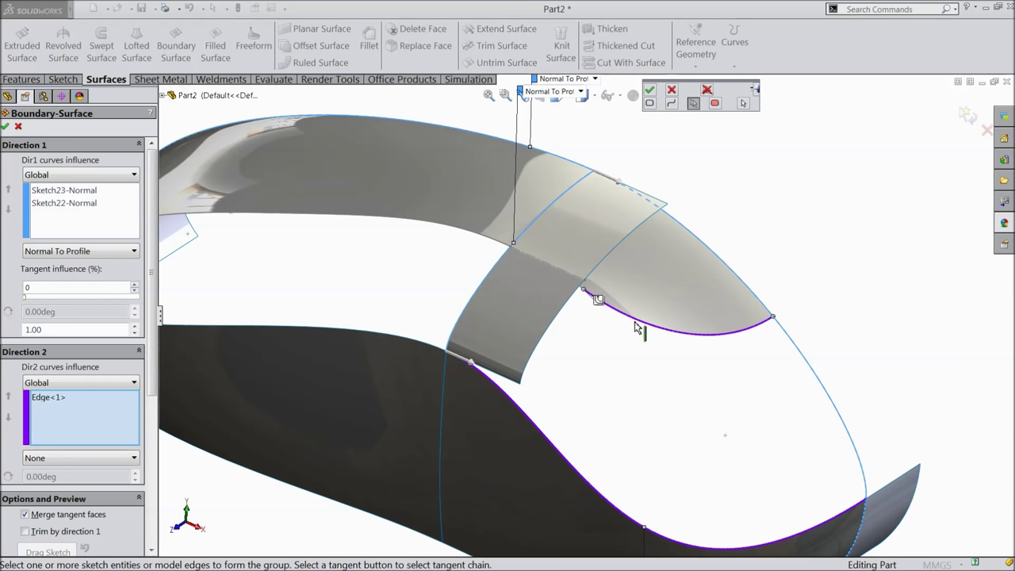
scroll(578, 323, "down", 5)
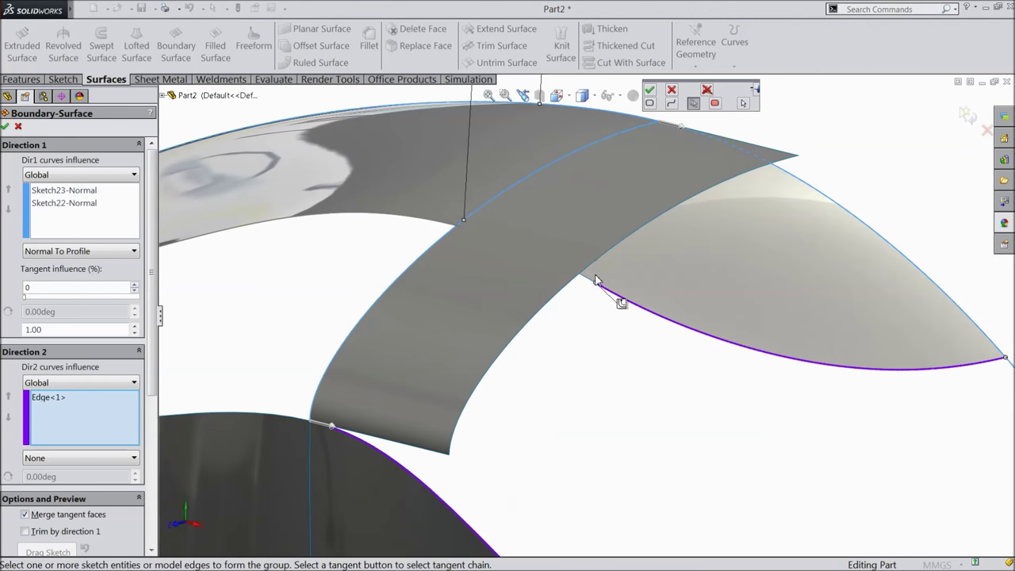
left_click(591, 284)
scroll(593, 287, "up", 5)
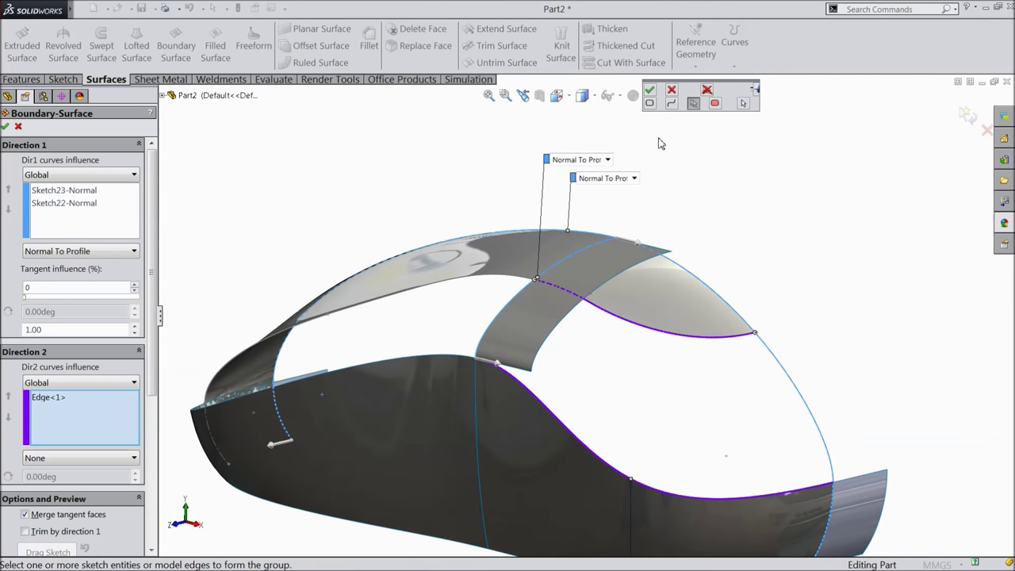
left_click(649, 92)
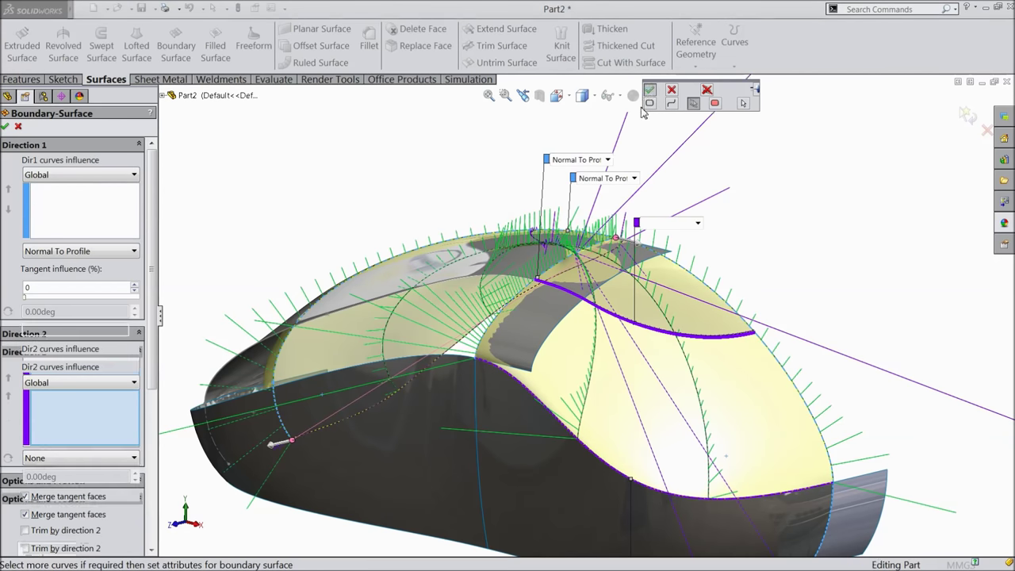
- Set both Direction 2 curves to Tangency To Face with a tangent influence of 100%
left_click(38, 458)
left_click(47, 494)
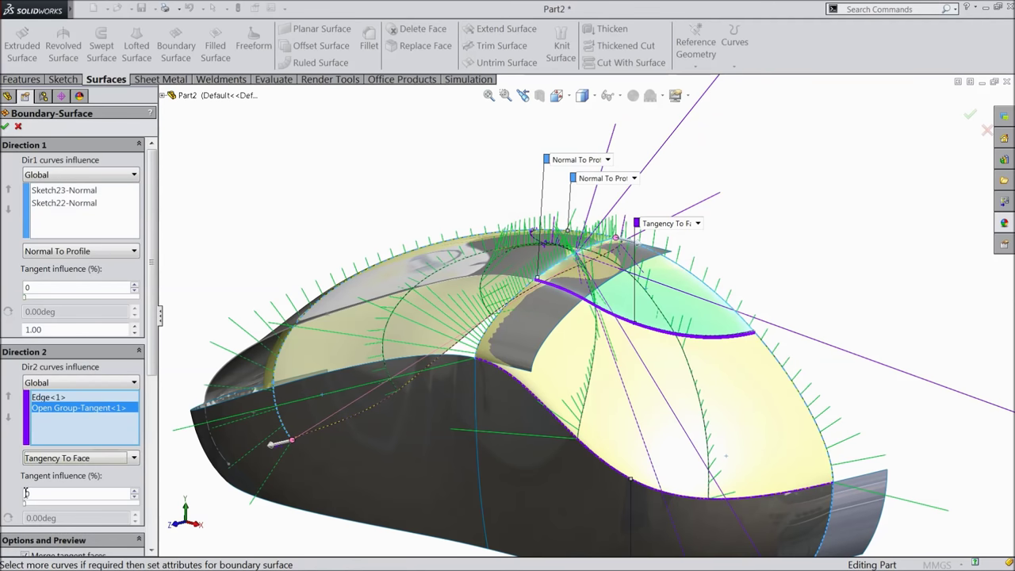
left_click(145, 502)
left_click(49, 397)
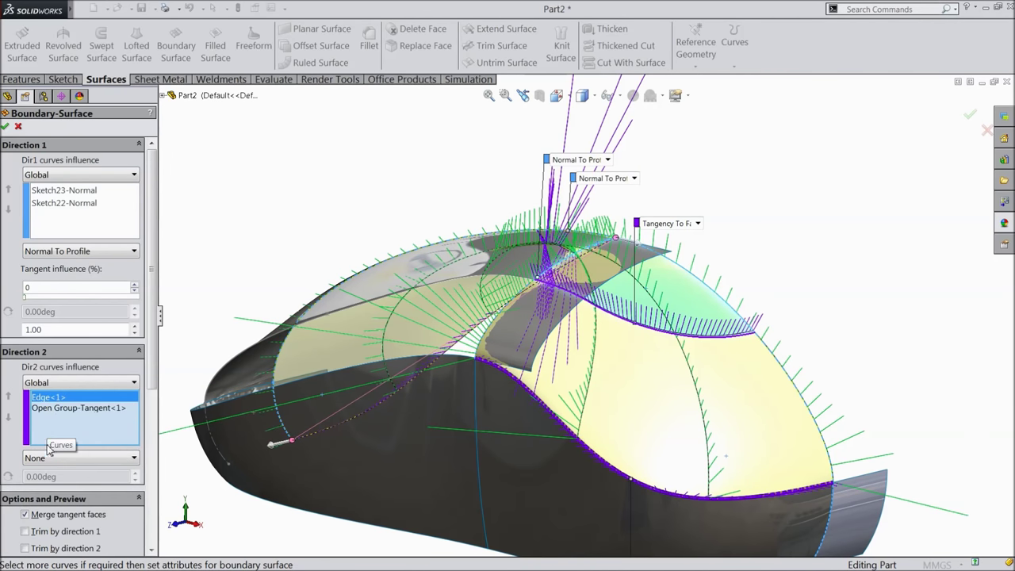
left_click(43, 457)
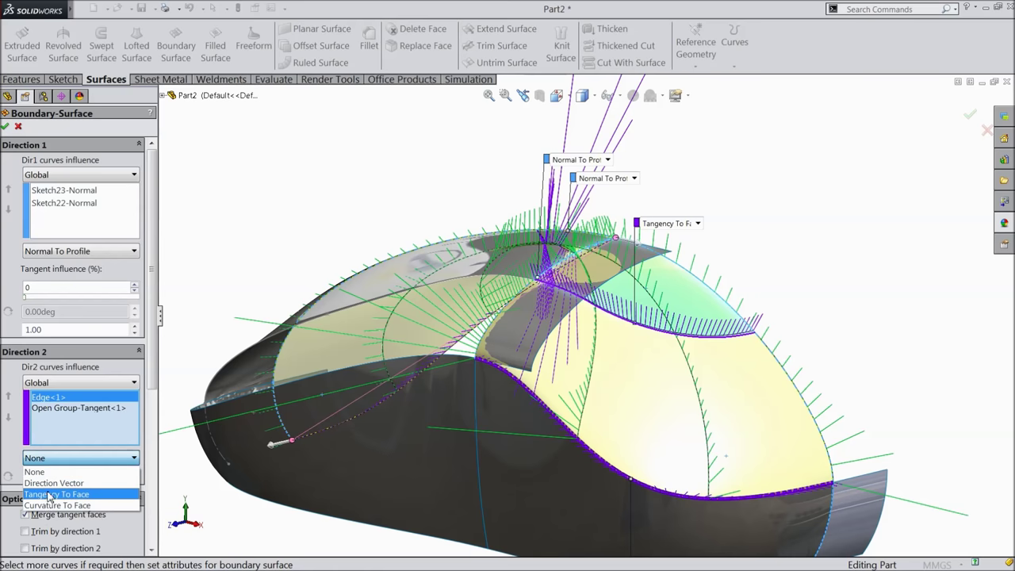
left_click(47, 494)
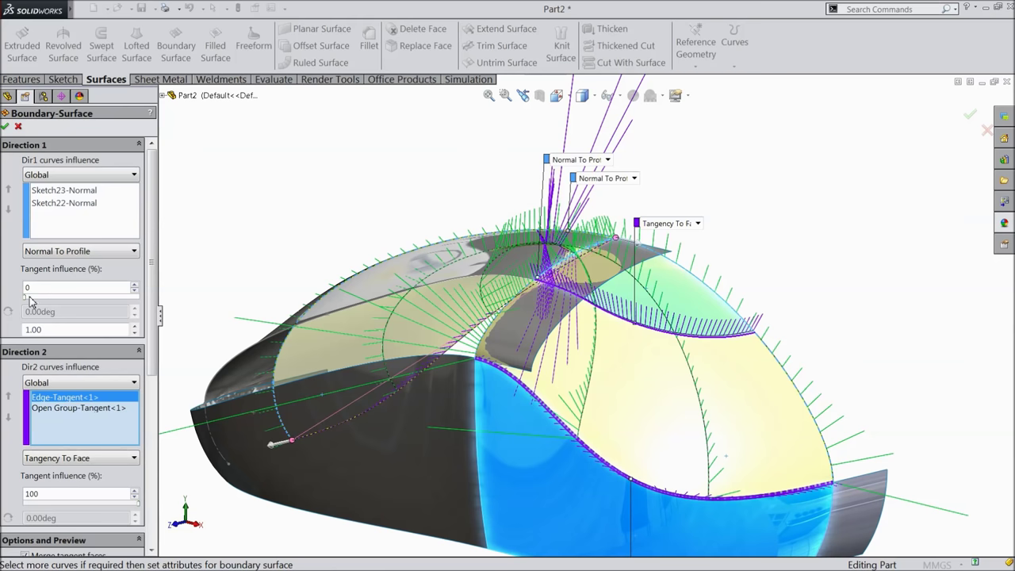
- Set the tangent influence of the Direction 1 curves to 75%
left_click(104, 300)
double_click(61, 293)
type("75")
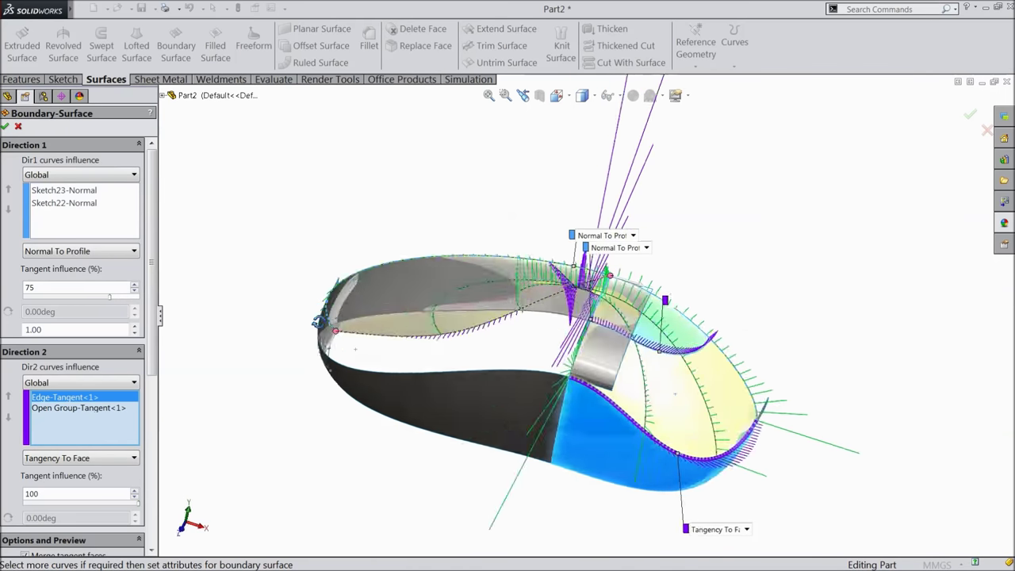
middle_click_drag(276, 250, 302, 317)
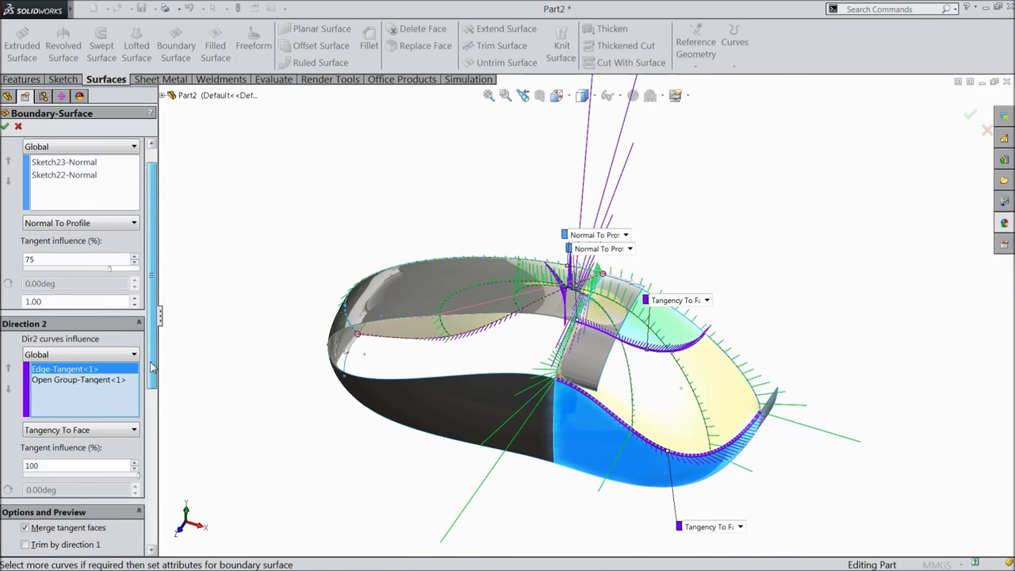
- Trim the boundary surface by both Direction 1 and Direction 2, check its preview and curves, and finish the feature
scroll(148, 365, "down", 3)
left_click(24, 438)
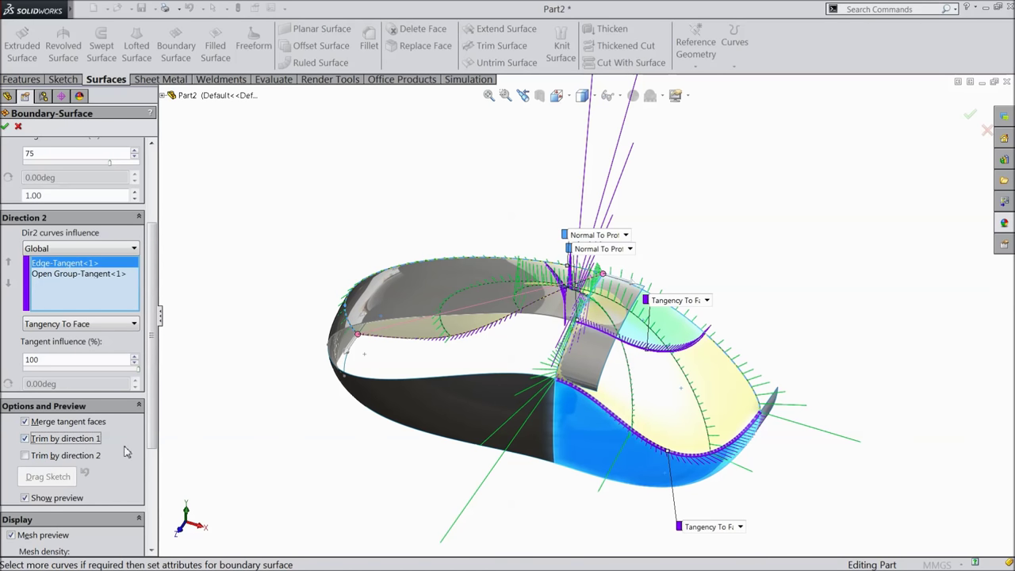
left_click(25, 455)
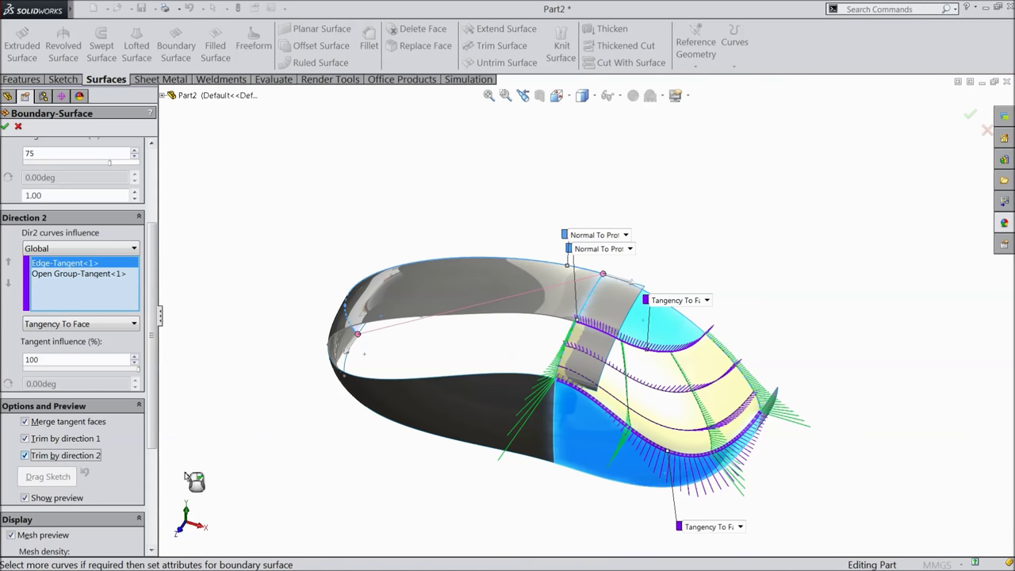
middle_click_drag(265, 428, 236, 432)
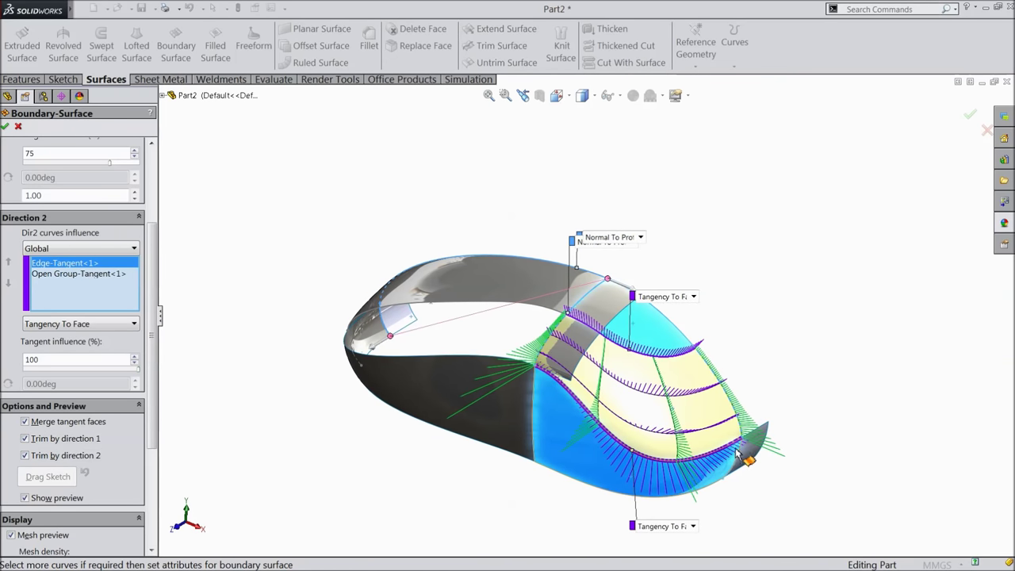
scroll(538, 370, "down", 5)
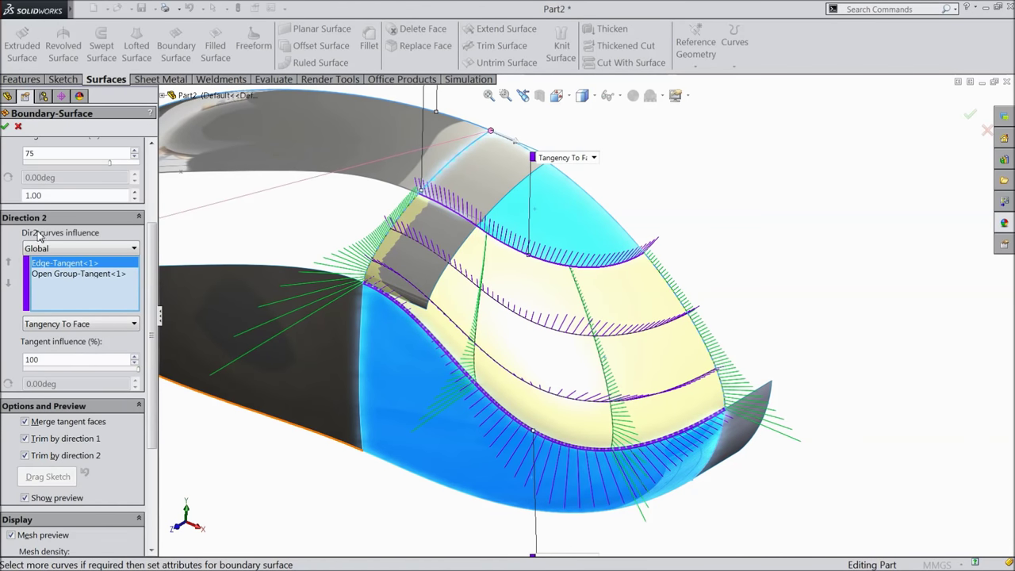
scroll(95, 238, "up", 5)
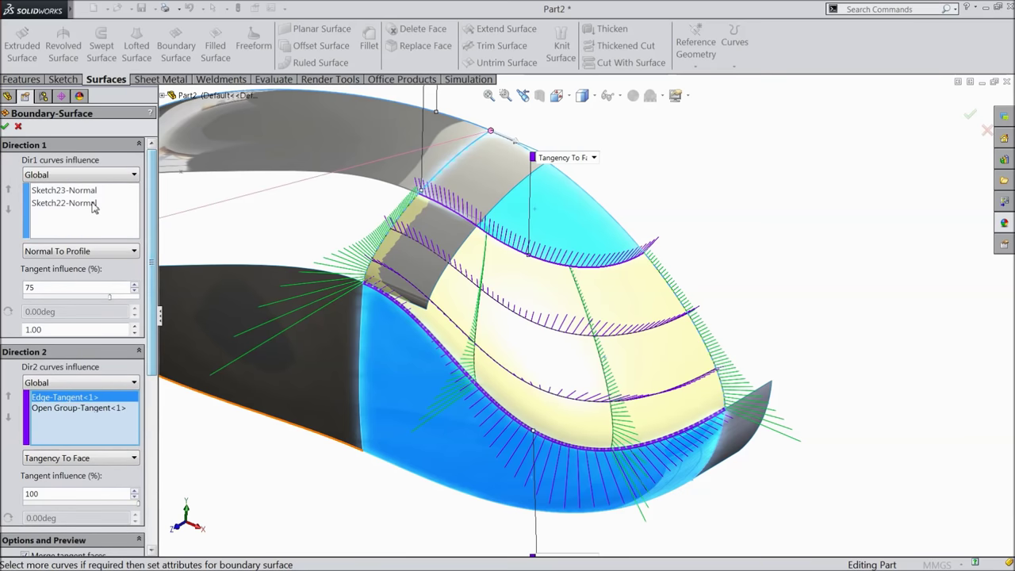
left_click(75, 192)
left_click(64, 204)
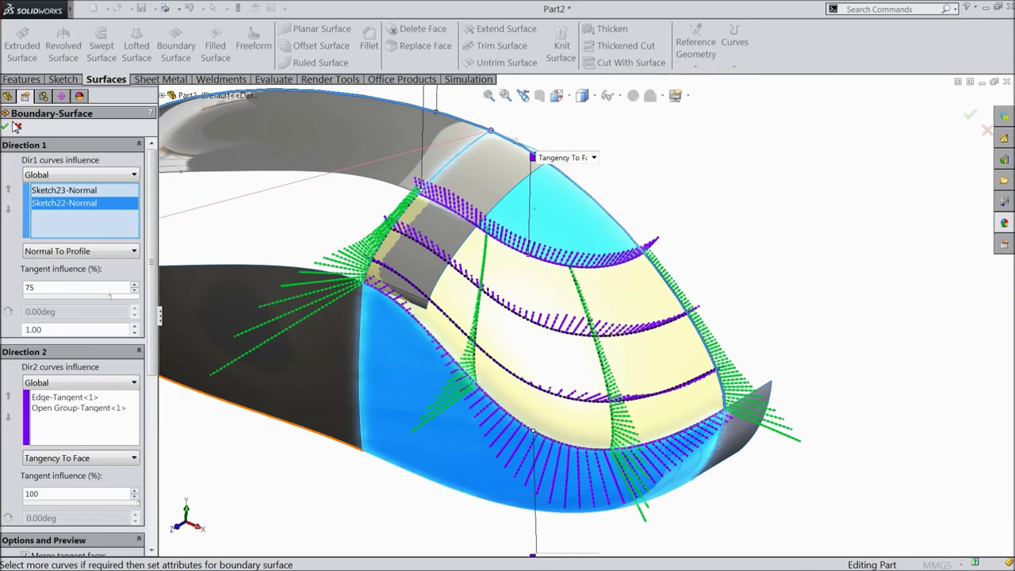
right_click(490, 302)
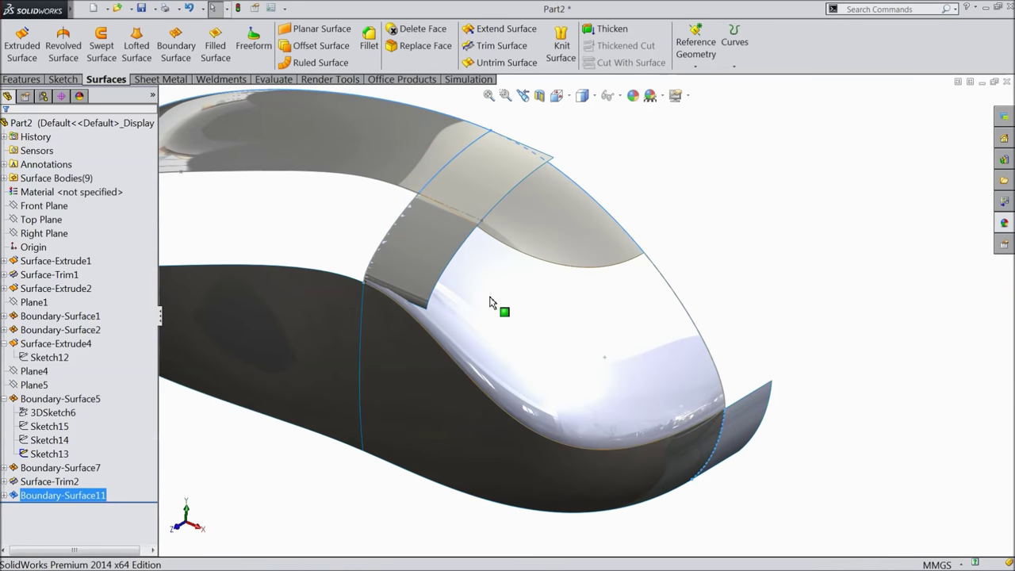
- Color the newly created boundary surface face grey with RGB 128, 128, 128 to match the neighbouring faces
left_click(620, 325)
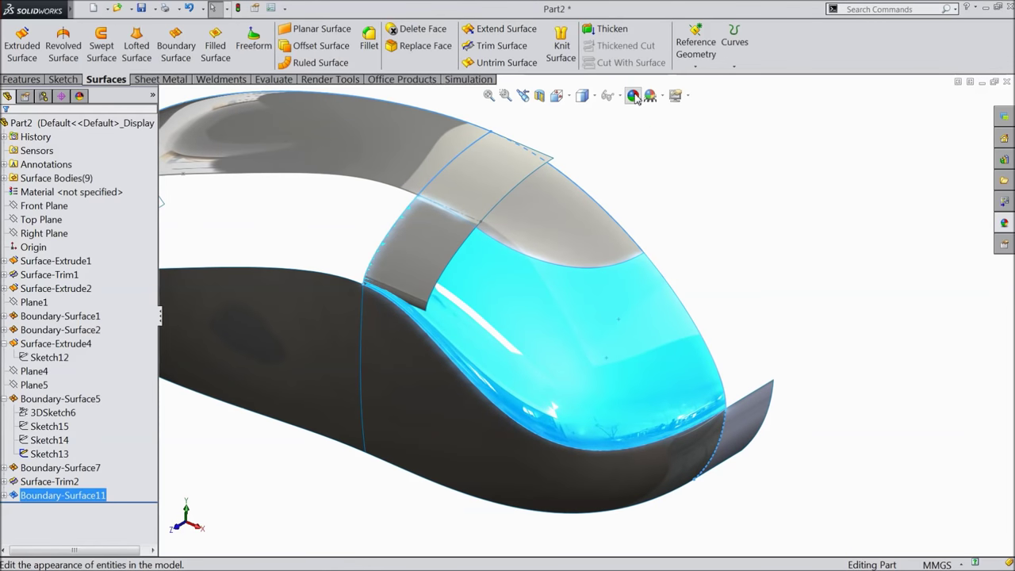
left_click(633, 95)
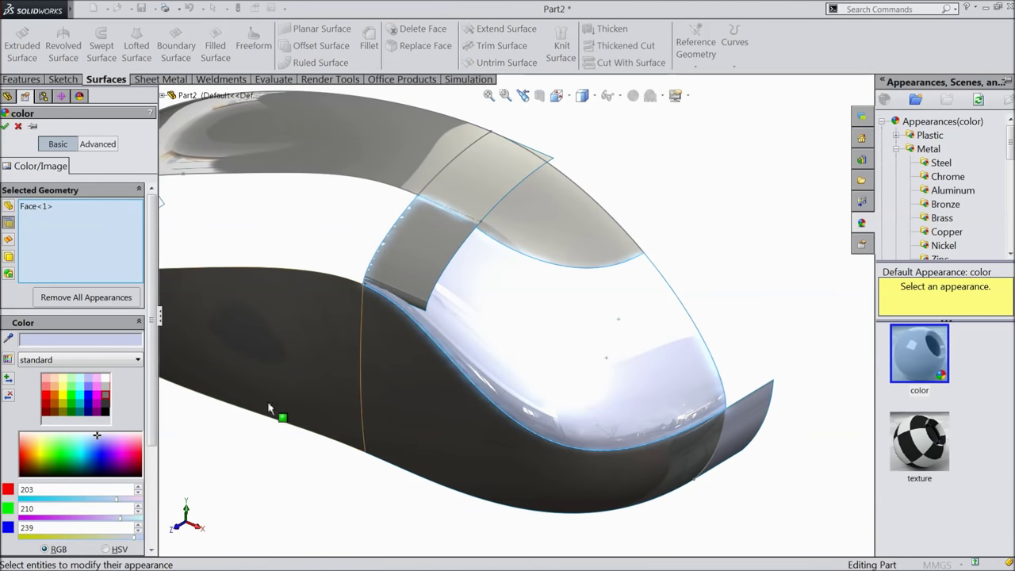
left_click(105, 399)
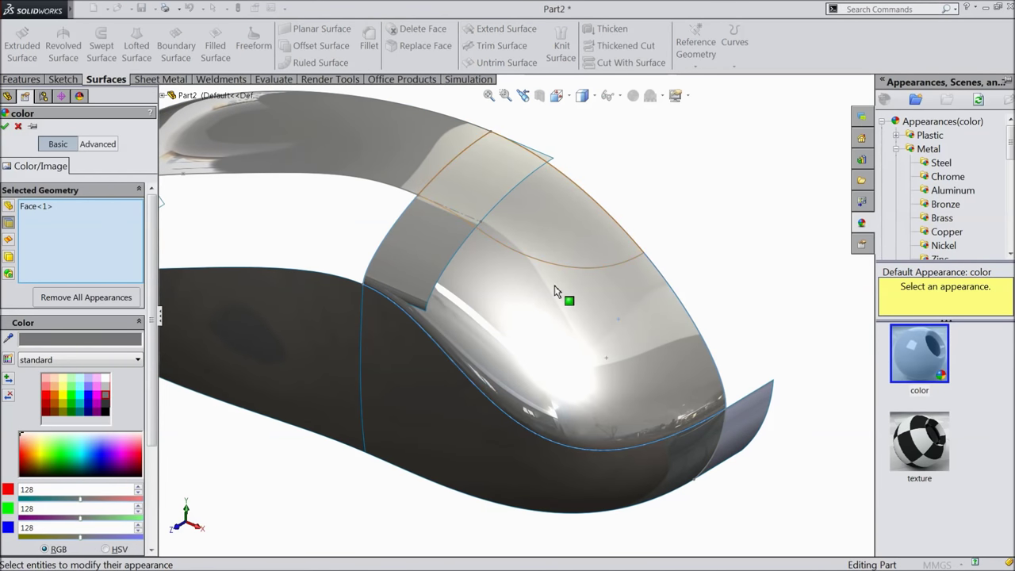
left_click(6, 127)
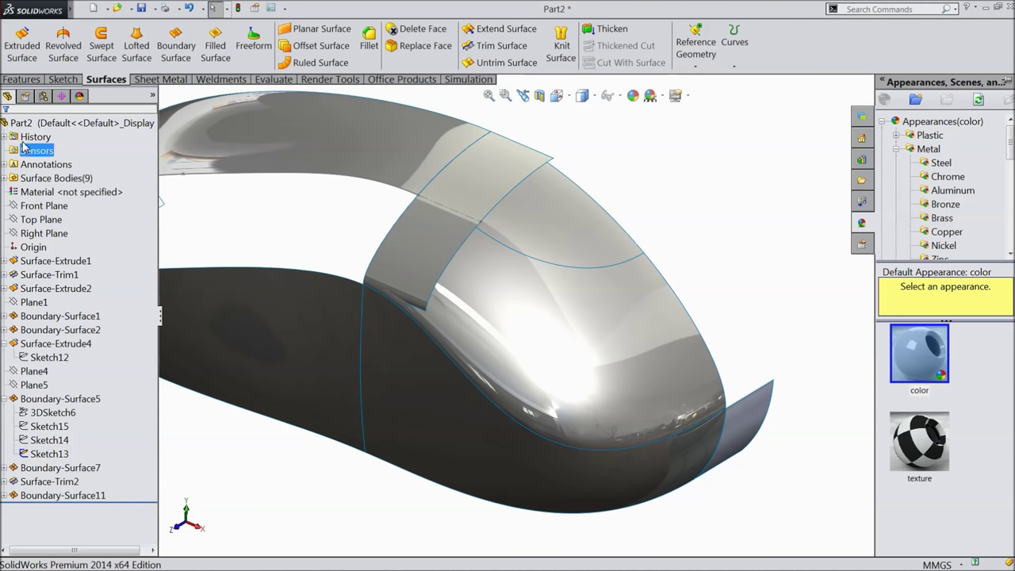
- Examine the remaining side opening and the Sketch15 profile of Boundary-Surface5 that crosses it
key("z")
middle_click_drag(685, 234, 639, 291)
scroll(535, 328, "down", 2)
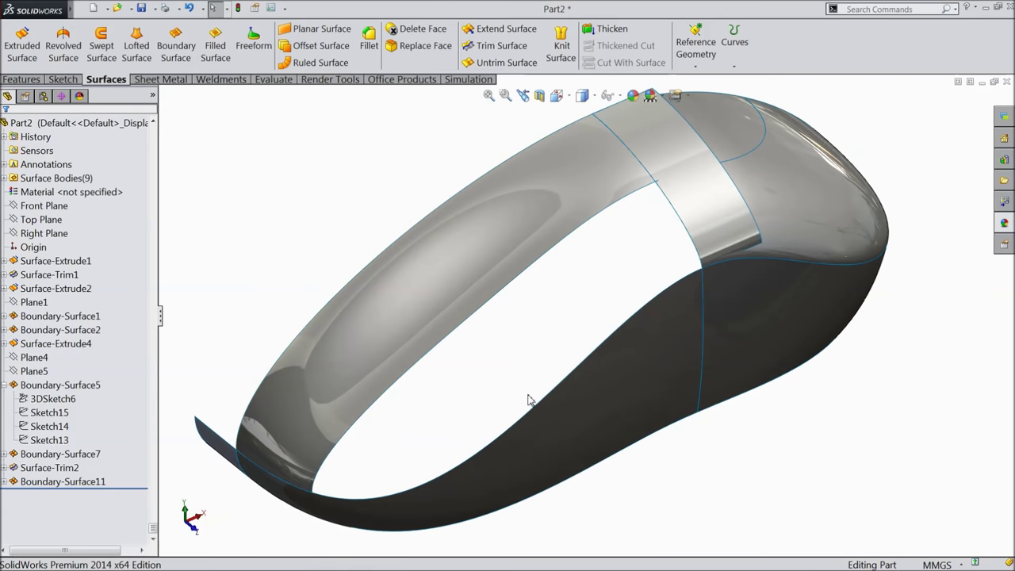
middle_click_drag(555, 306, 467, 324)
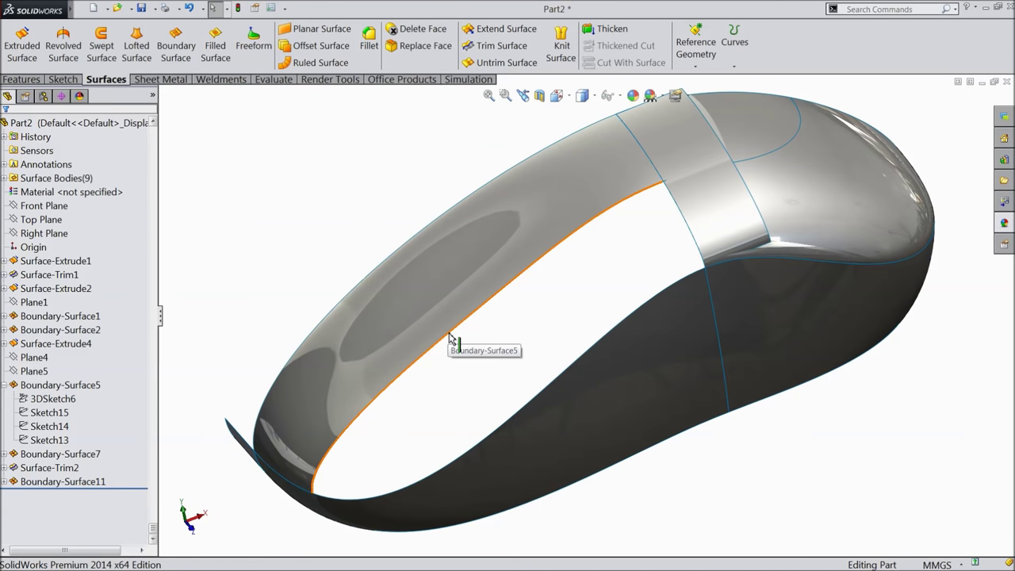
left_click(450, 341)
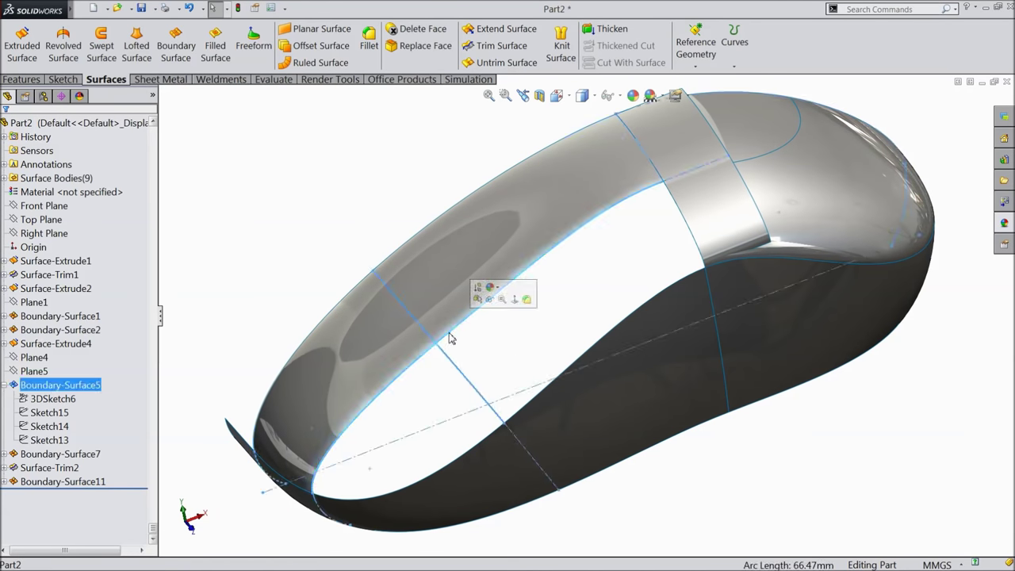
left_click(47, 413)
middle_click_drag(293, 390, 325, 349)
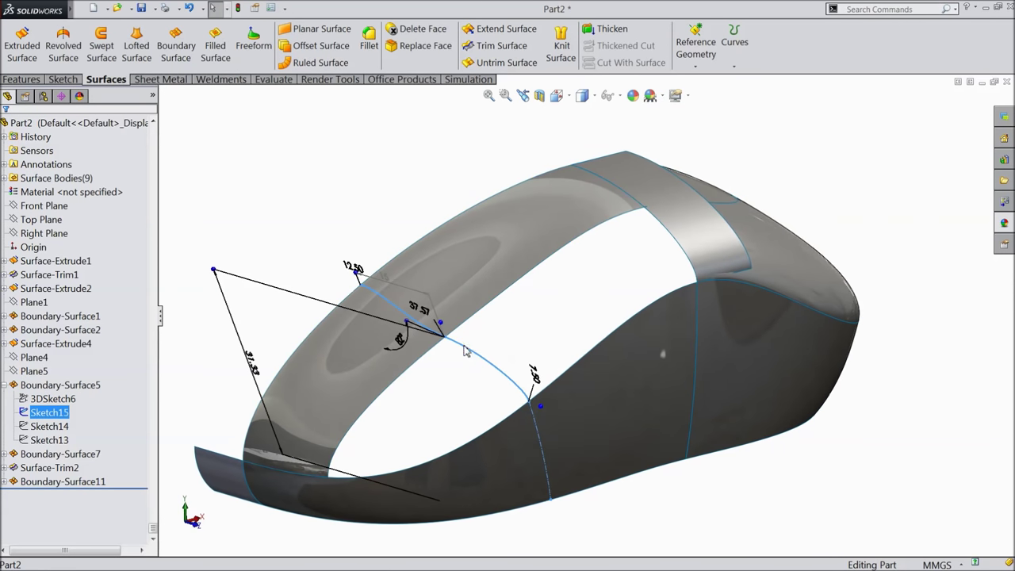
scroll(485, 370, "up", 2)
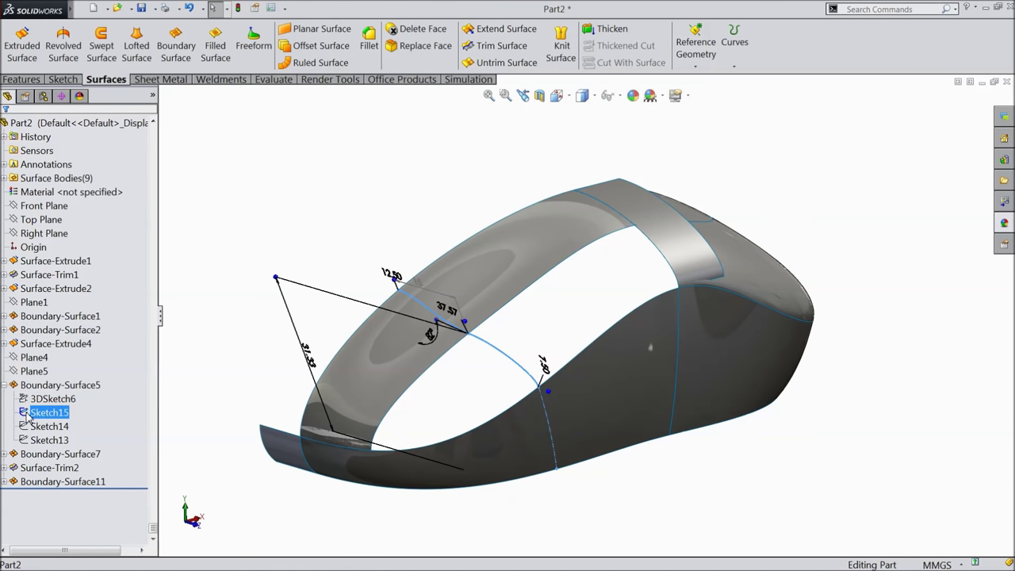
- Start a 3D sketch and convert the Sketch15 profile curve into it
left_click(62, 79)
left_click(16, 63)
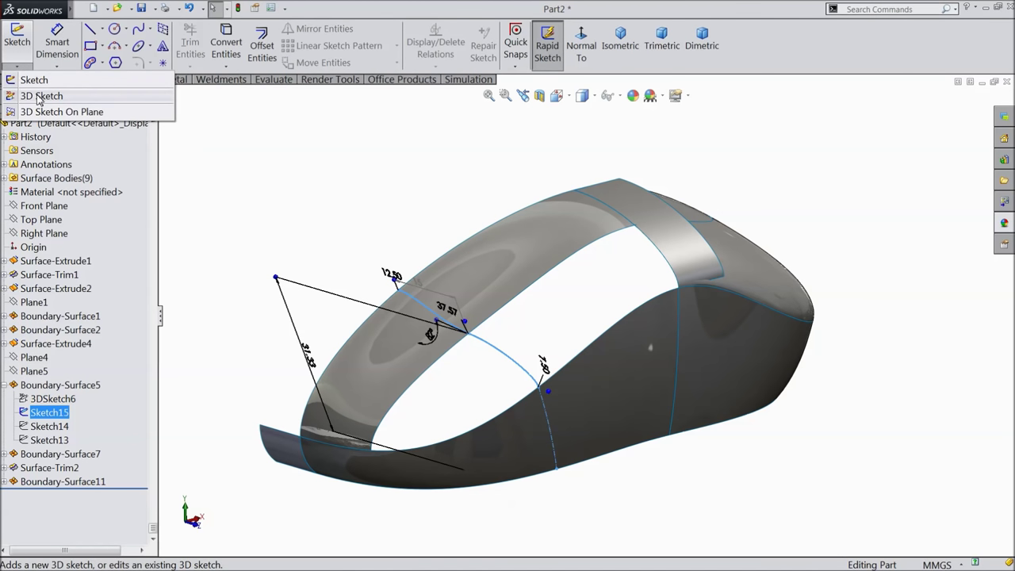
left_click(39, 96)
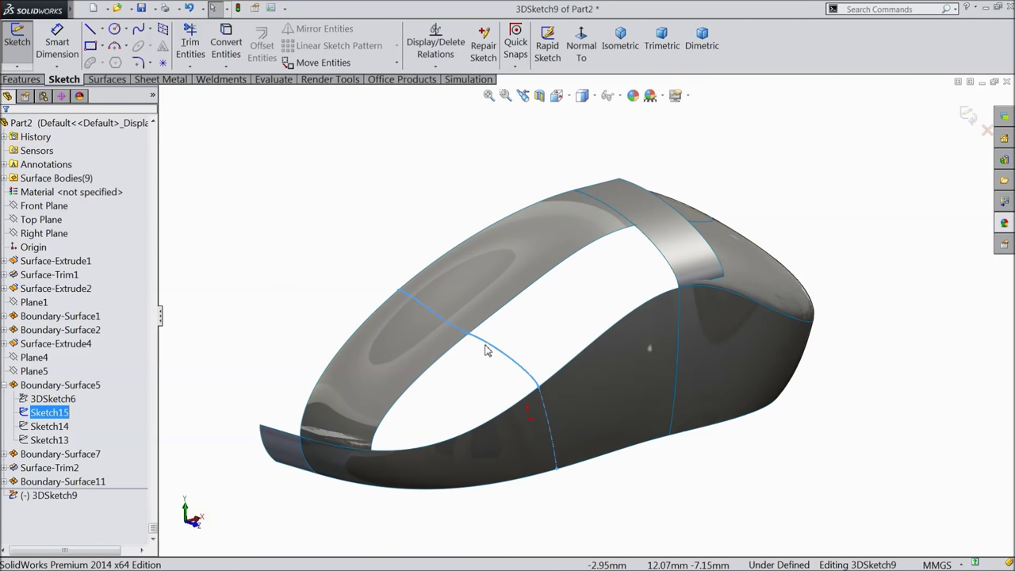
left_click(47, 426, "ctrl")
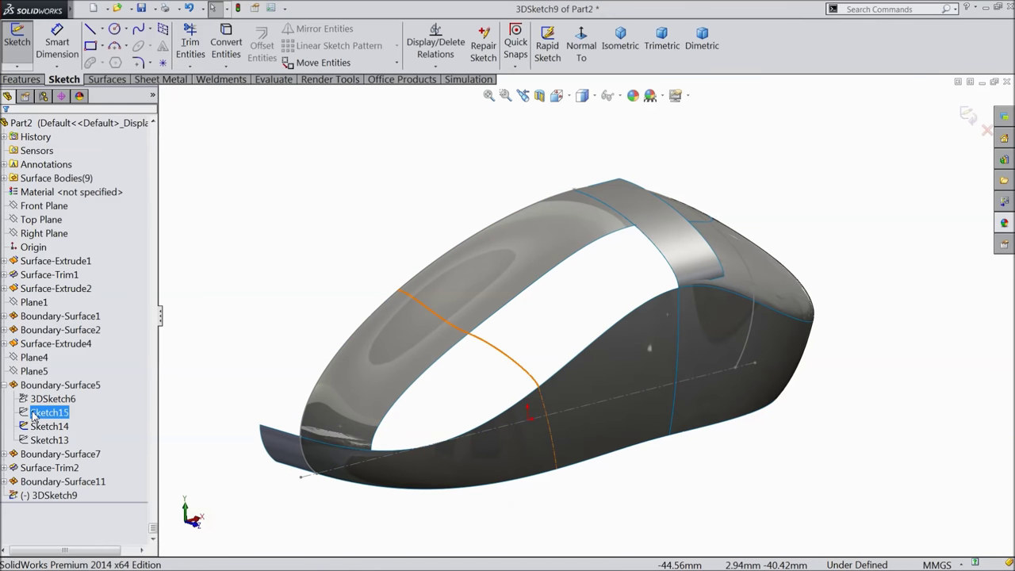
left_click(35, 414)
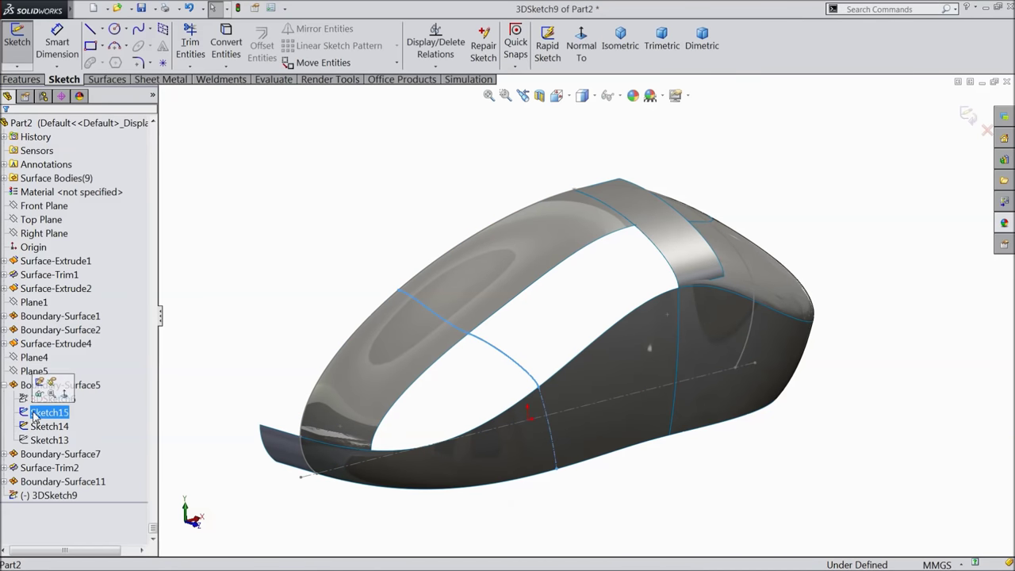
left_click(226, 44)
- Draw an upright construction centerline from the point where the converted curve meets the top surface's lower edge
left_click(102, 28)
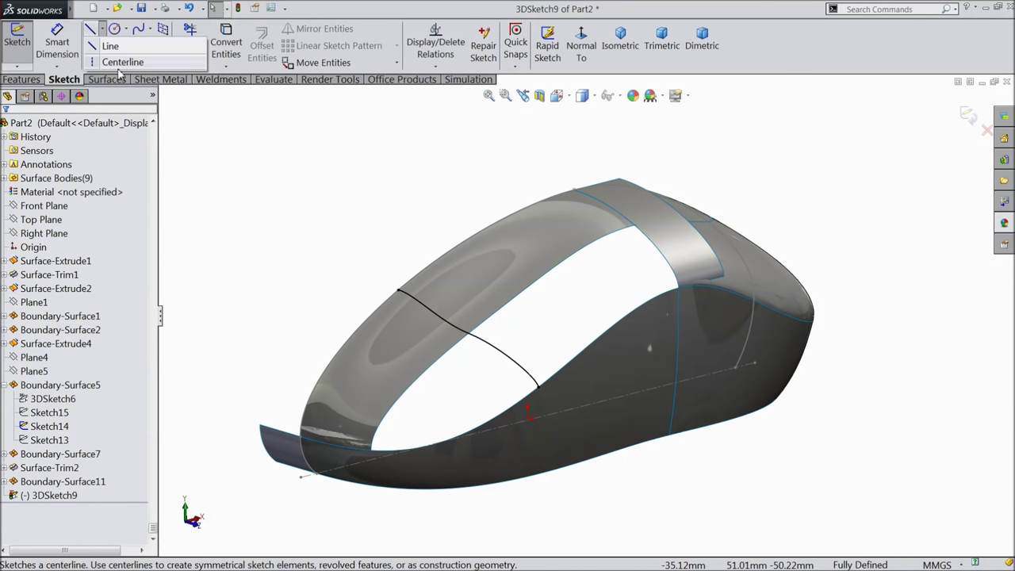
left_click(119, 64)
scroll(482, 373, "down", 5)
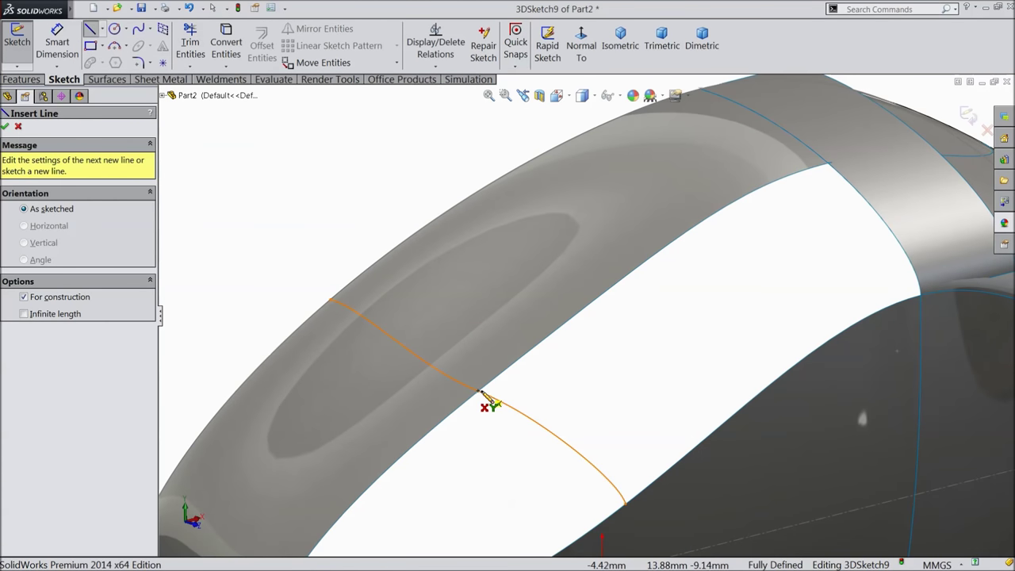
left_click(479, 392)
left_click(480, 348)
right_click(480, 319)
left_click(521, 161)
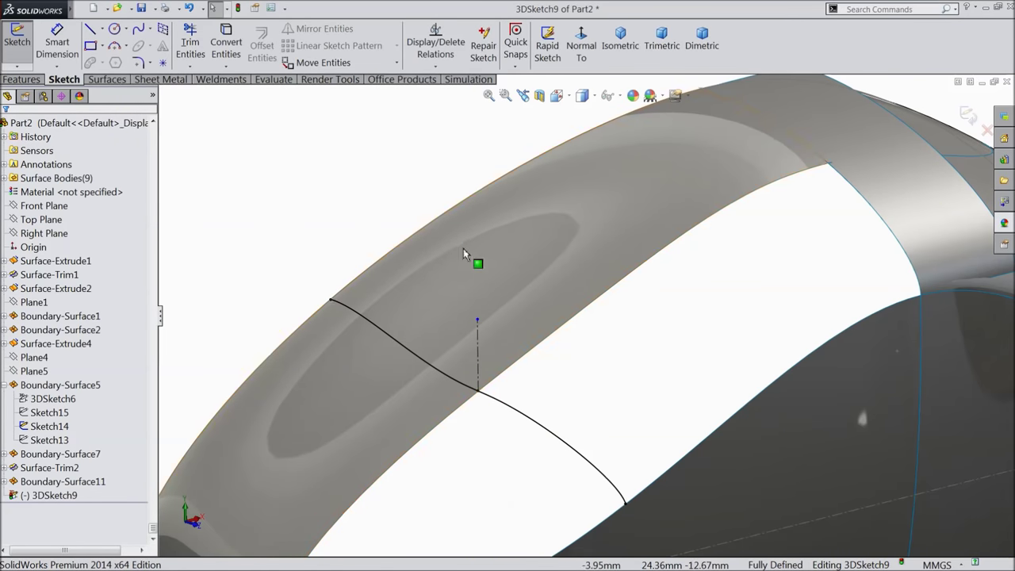
- Trim away the curve portion lying on the top surface and the centerline, then exit the 3D sketch
left_click(190, 43)
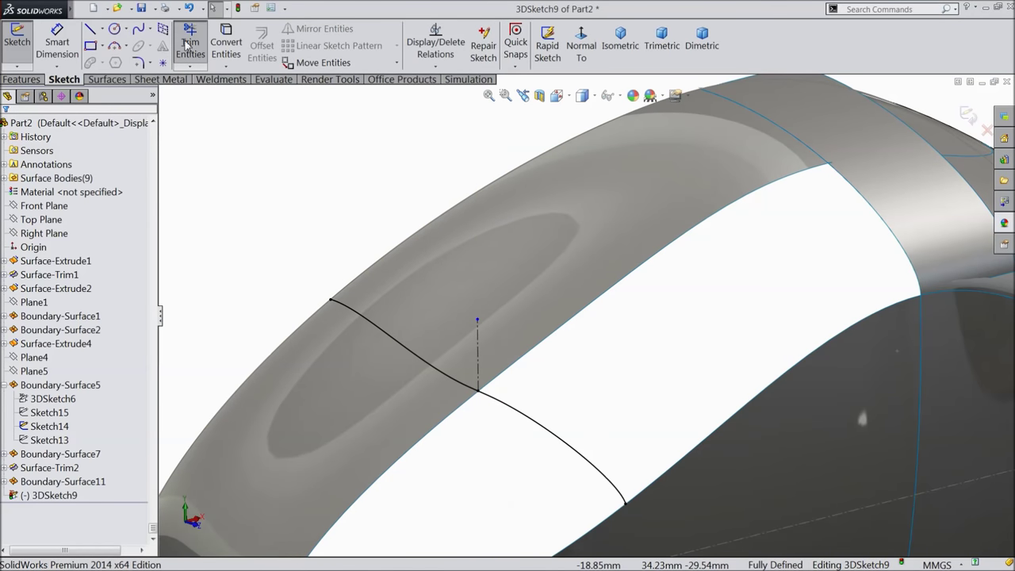
left_click(409, 356)
left_click(476, 349)
left_click(968, 116)
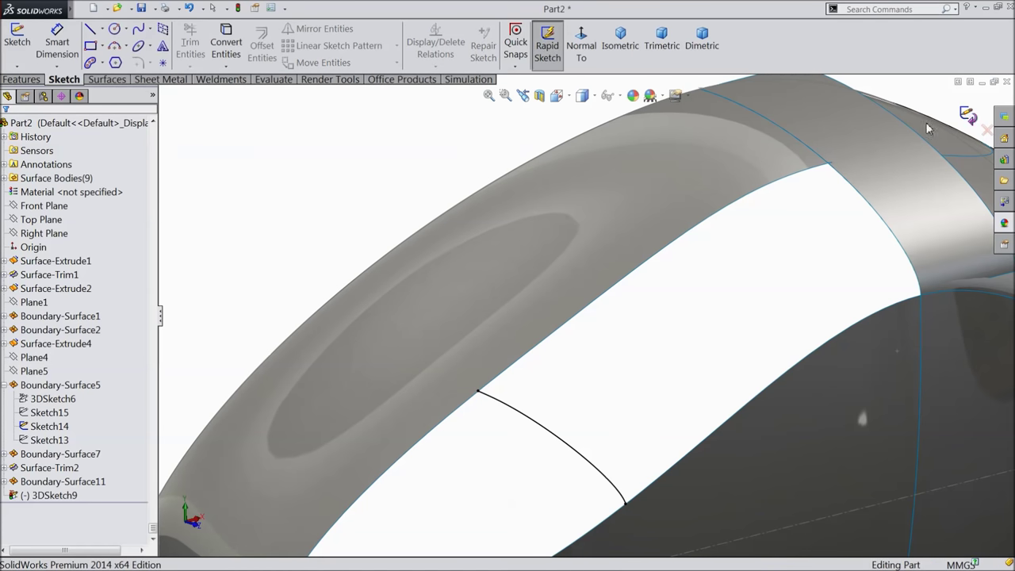
- Start a boundary surface with 3DSketch9 and the strip surface's edge along the opening as the Direction 1 curves
key("f")
middle_click_drag(489, 228, 486, 256)
scroll(411, 294, "down", 3)
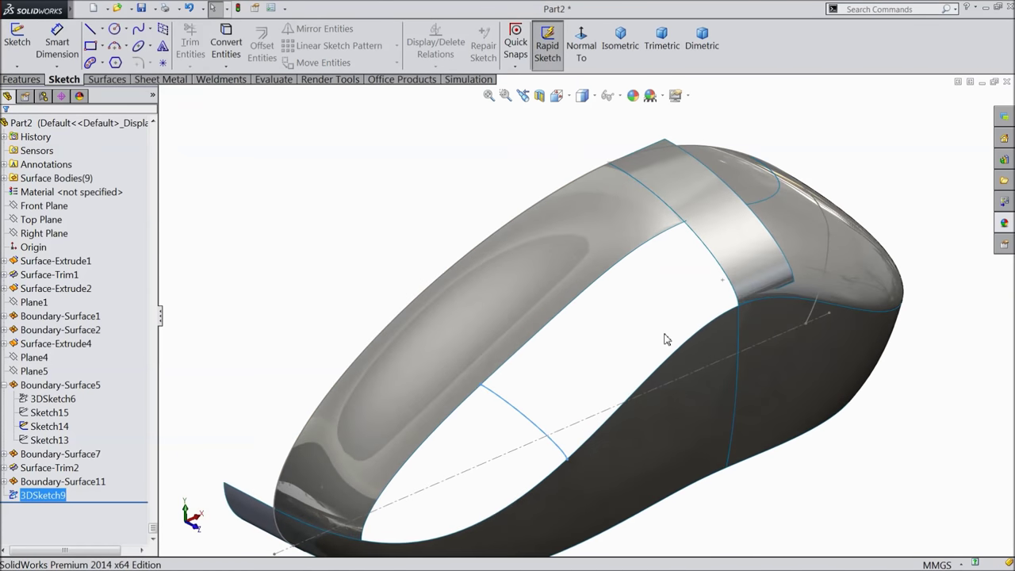
left_click(22, 79)
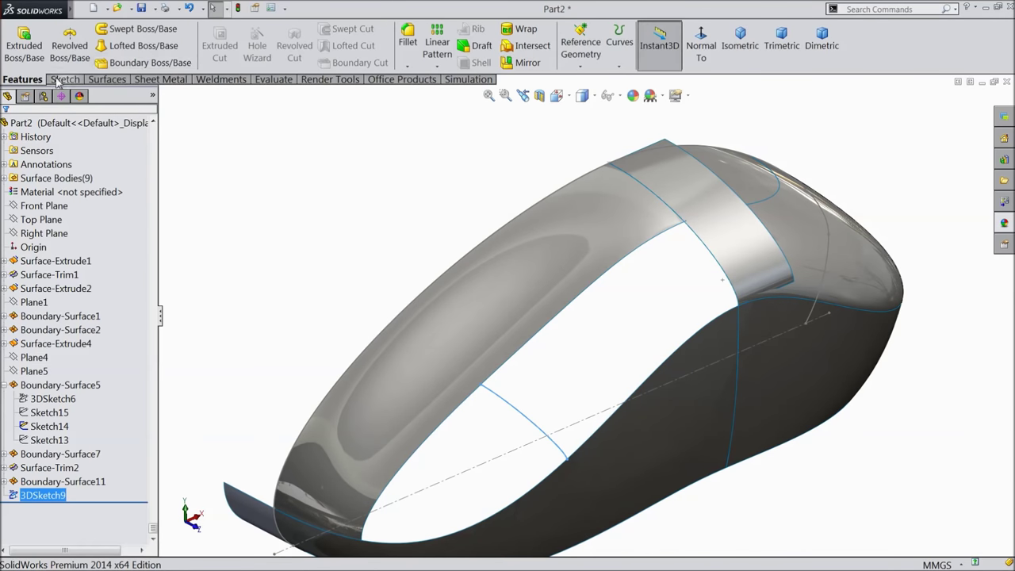
left_click(106, 79)
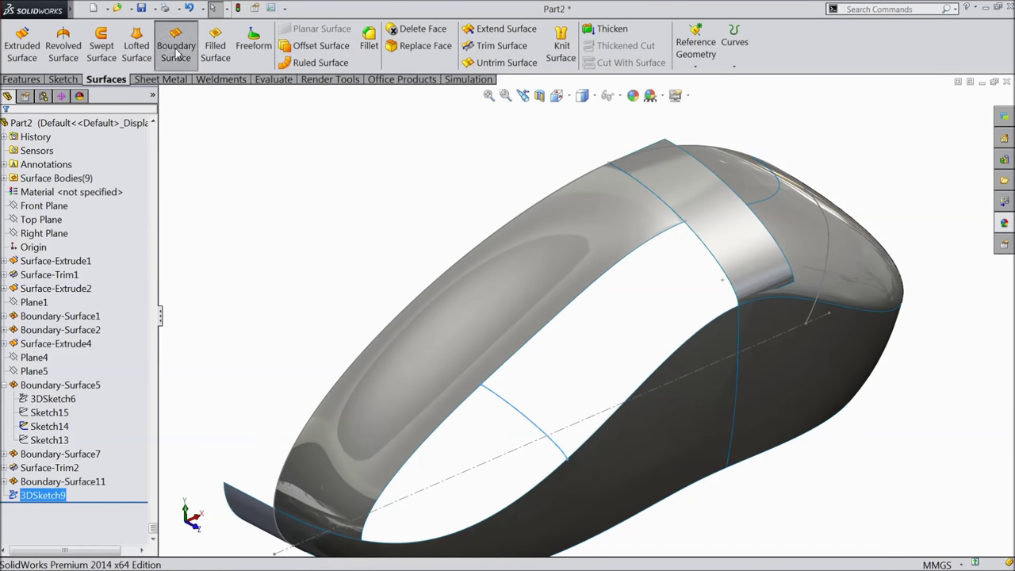
left_click(176, 45)
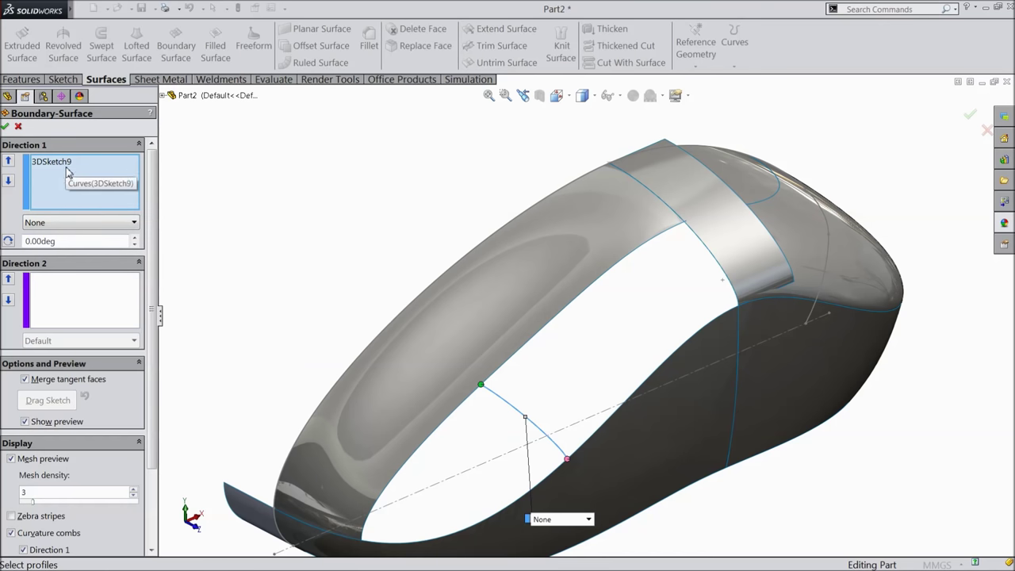
left_click(711, 260)
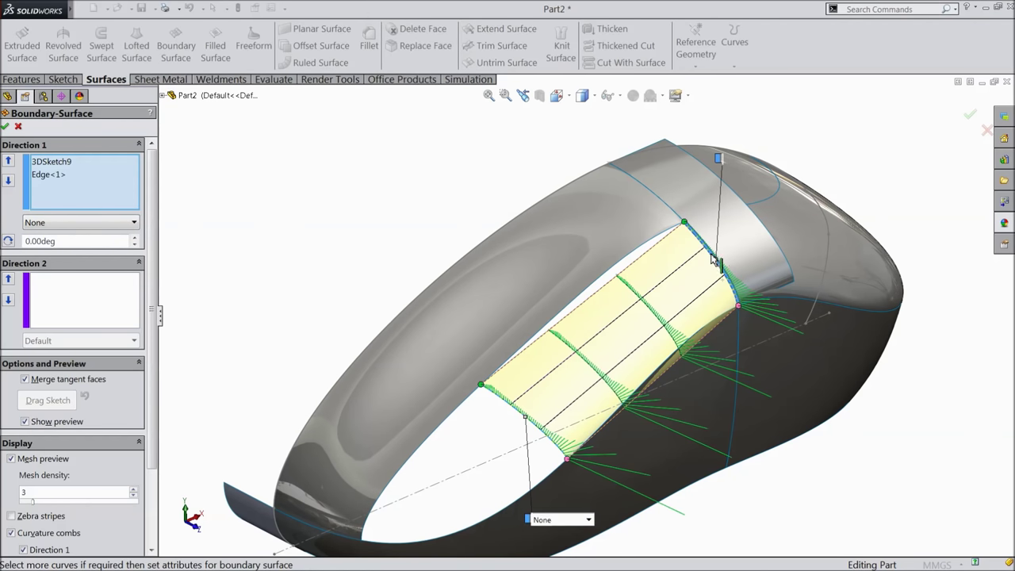
- Add the top surface's lower edge and the side surface's upper edge as the Direction 2 curves
left_click(61, 288)
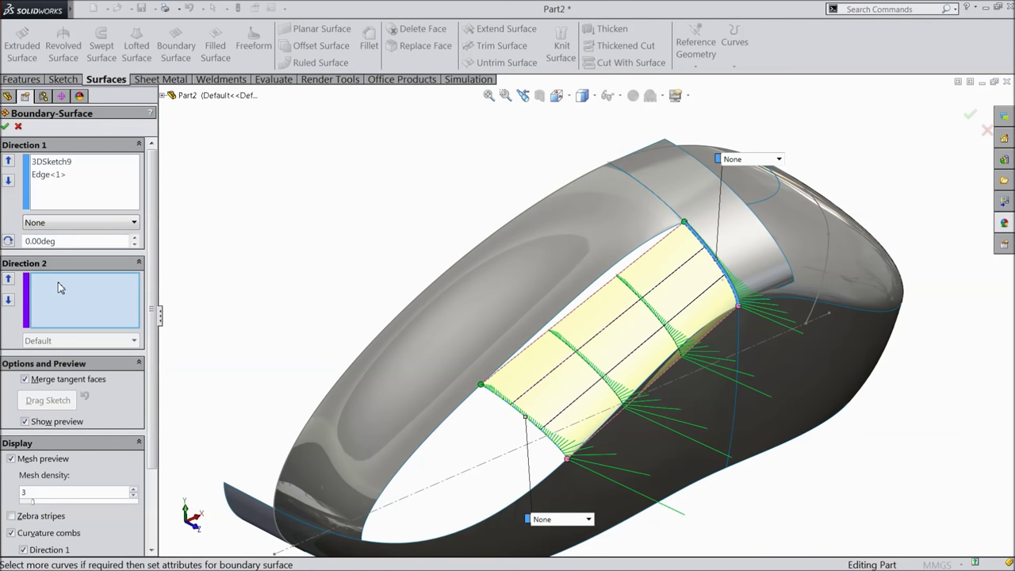
left_click(471, 407)
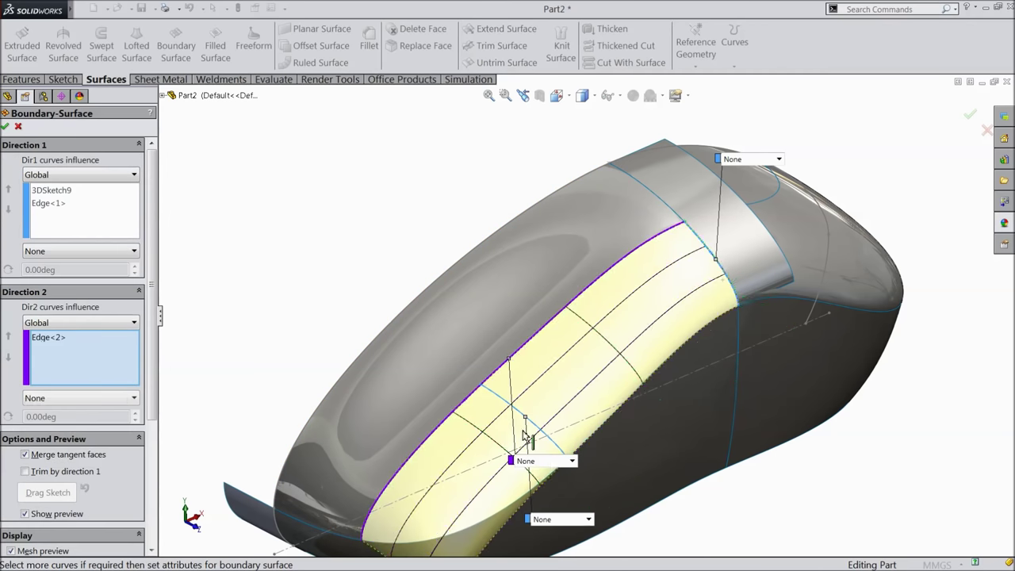
left_click(519, 504)
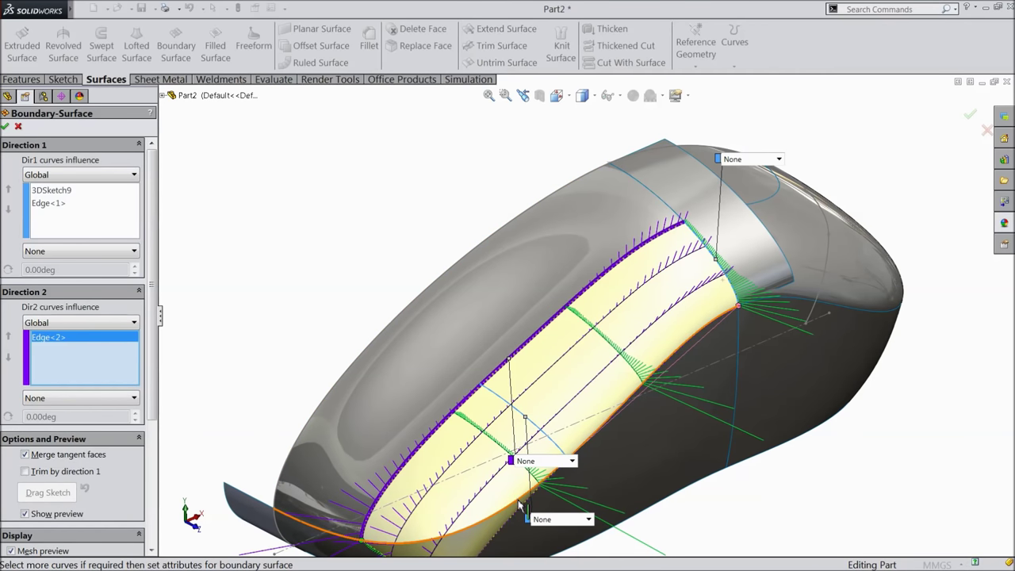
- Trim the boundary surface by both Direction 1 and Direction 2
scroll(504, 450, "up", 3)
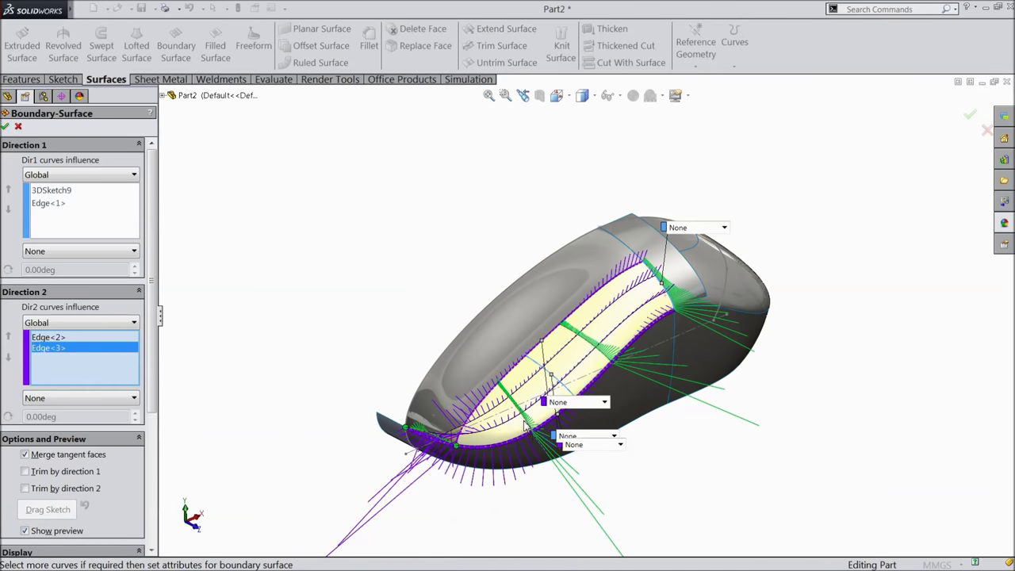
left_click(26, 471)
left_click(26, 488)
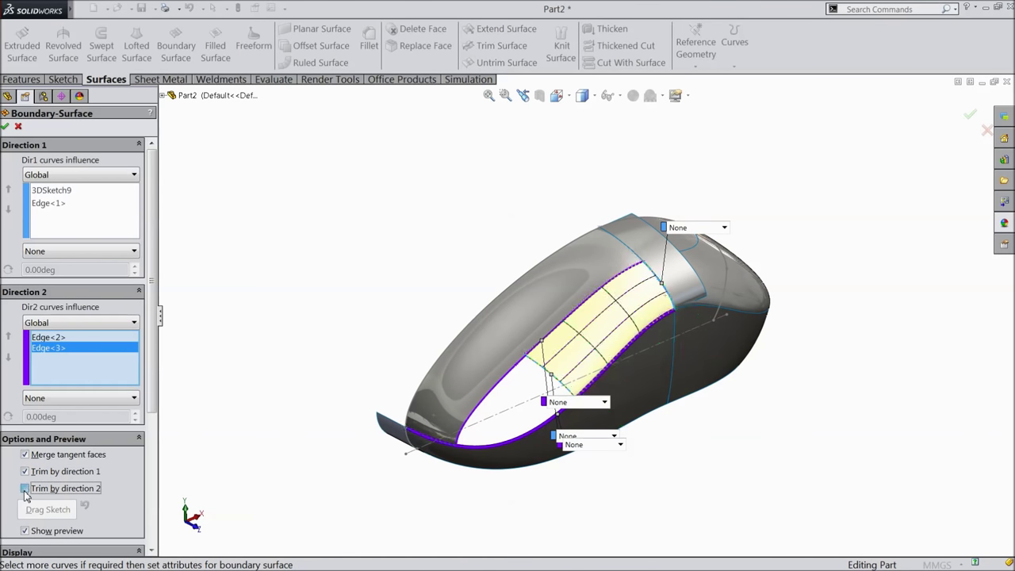
- Set the 3DSketch9 curve to Normal To Profile and leave the Direction 1 strip edge's tangency at None
scroll(669, 353, "down", 3)
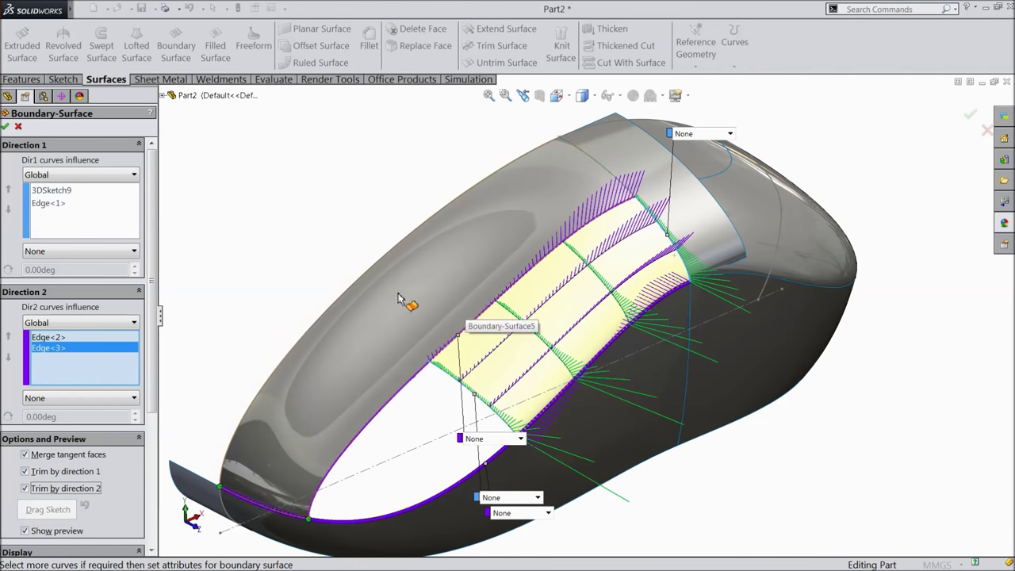
left_click(48, 191)
left_click(63, 250)
left_click(59, 287)
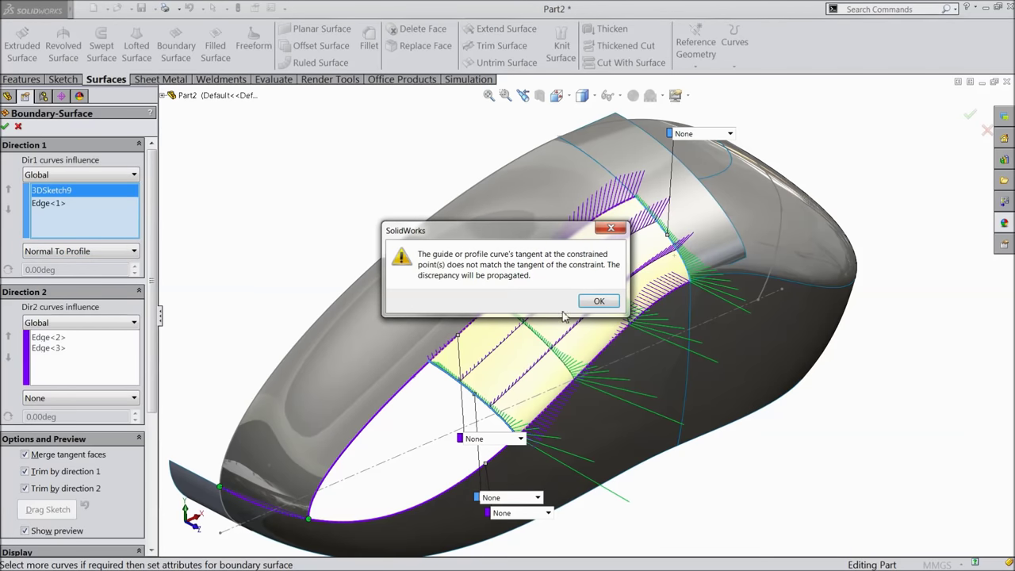
left_click(596, 301)
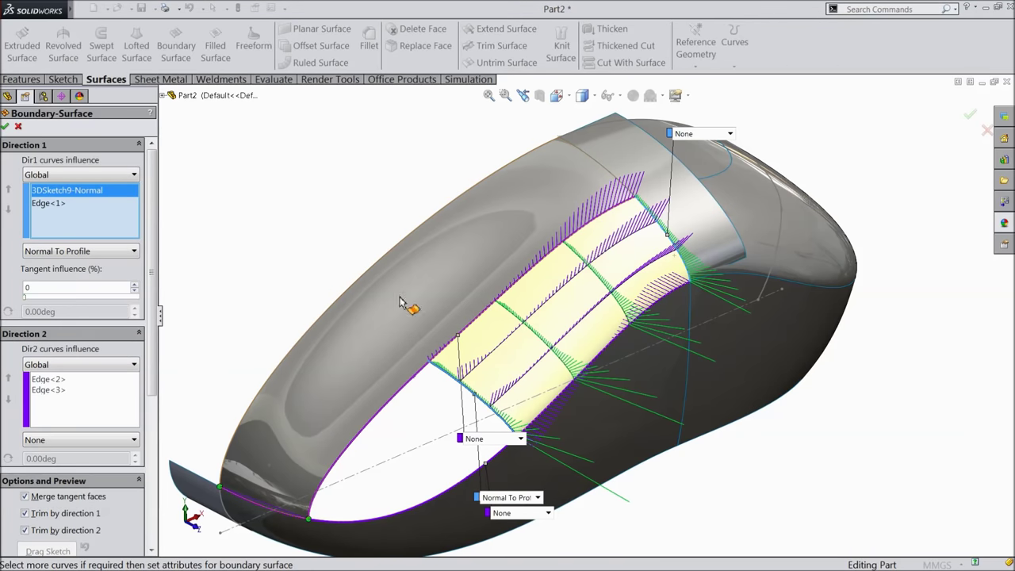
left_click(49, 203)
left_click(52, 251)
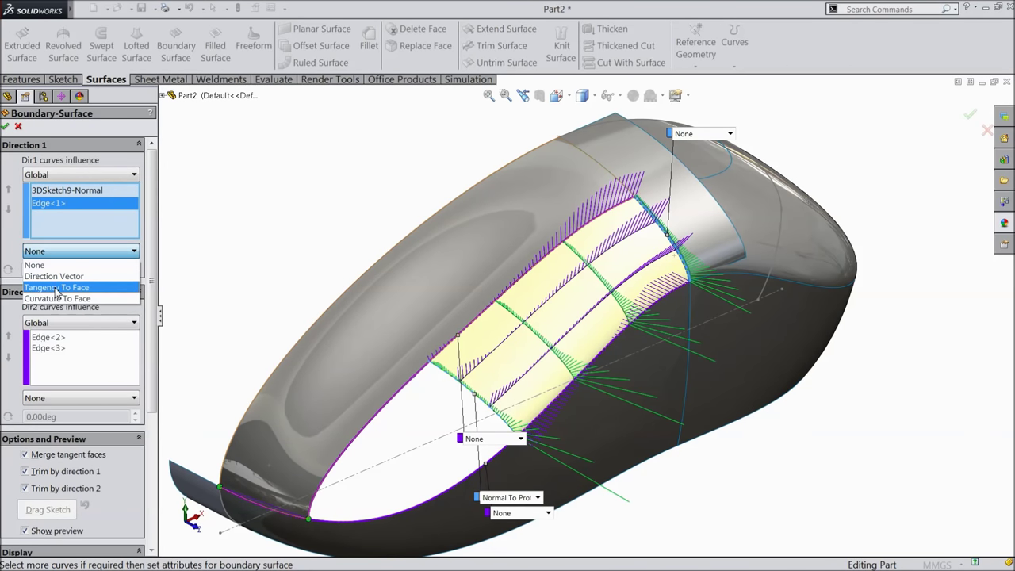
left_click(56, 265)
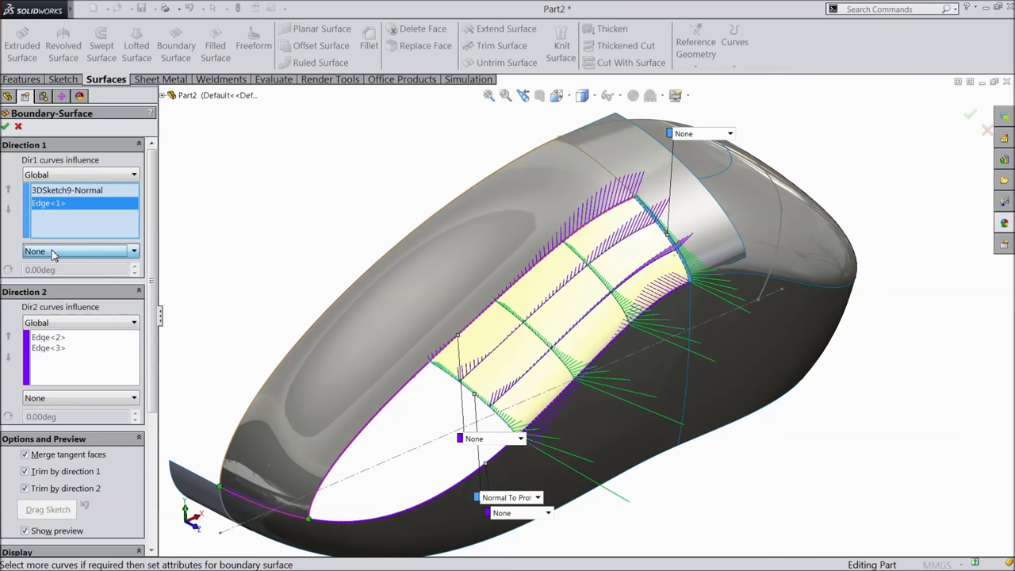
- Set the top surface's lower edge in Direction 2 to Tangency To Face
left_click(59, 339)
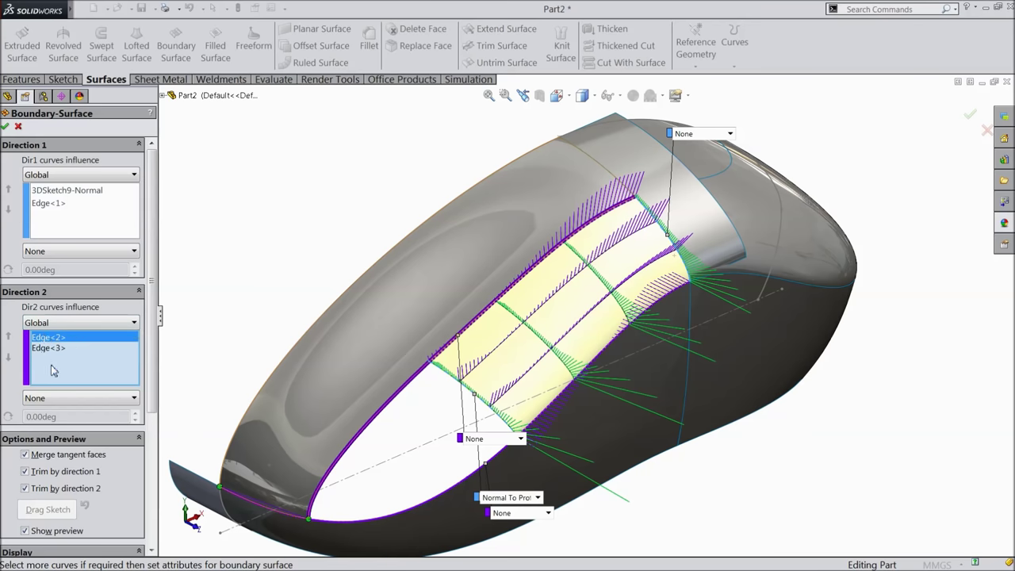
left_click(52, 398)
left_click(51, 428)
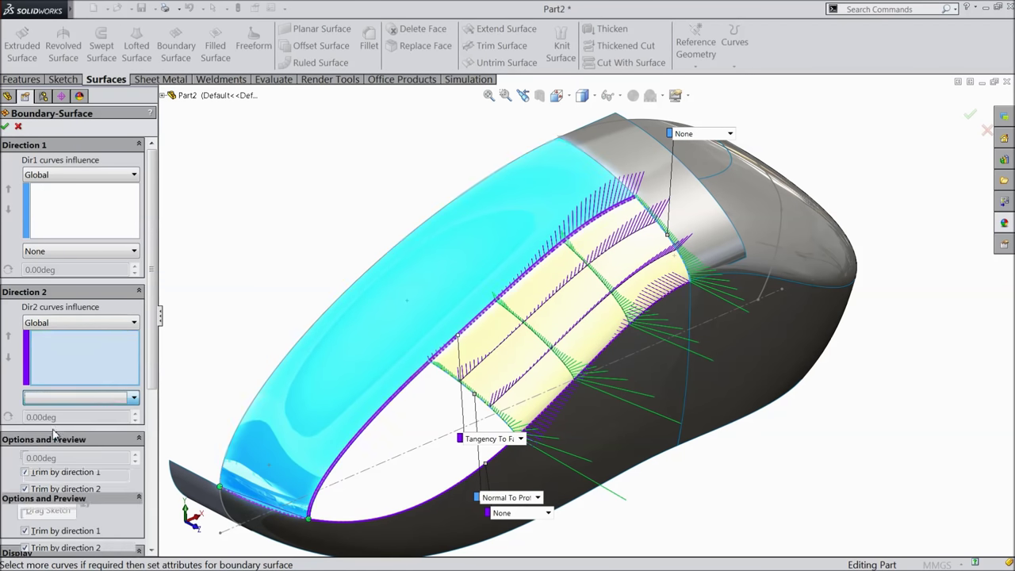
- Set the top edge's tangent influence to 100% and the side surface's edge in Direction 2 to Tangency To Face
double_click(26, 435)
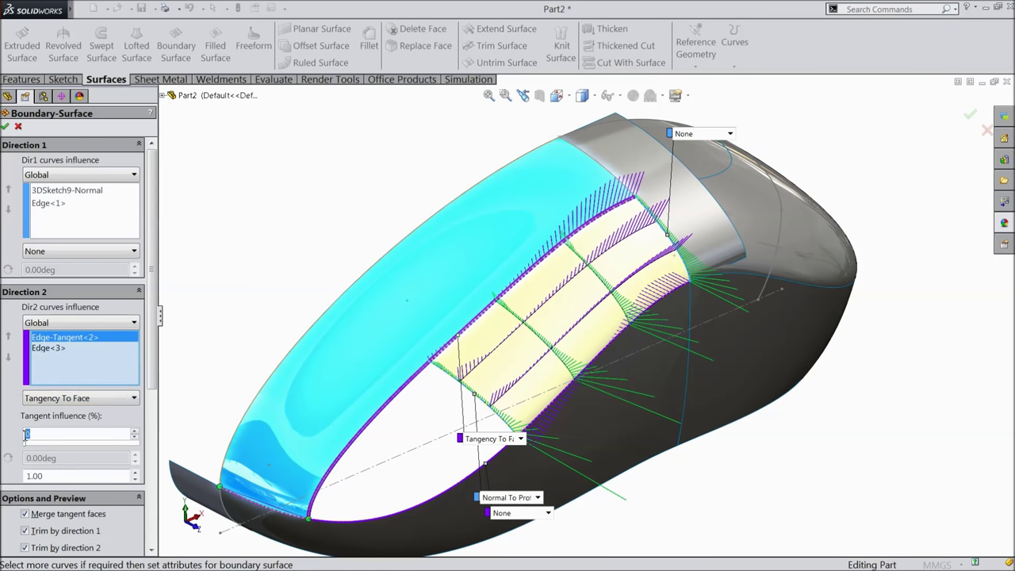
type("100")
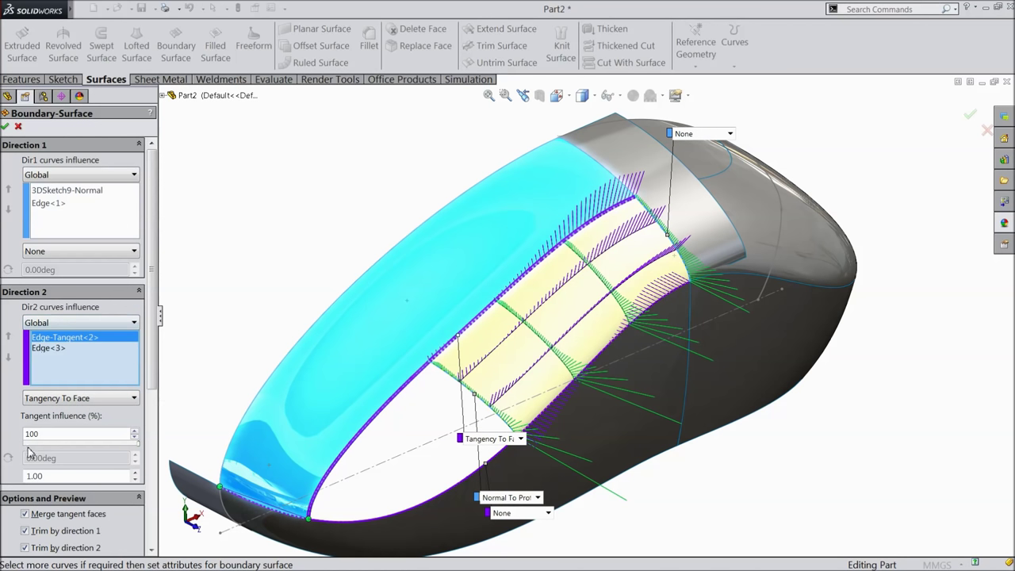
left_click(50, 351)
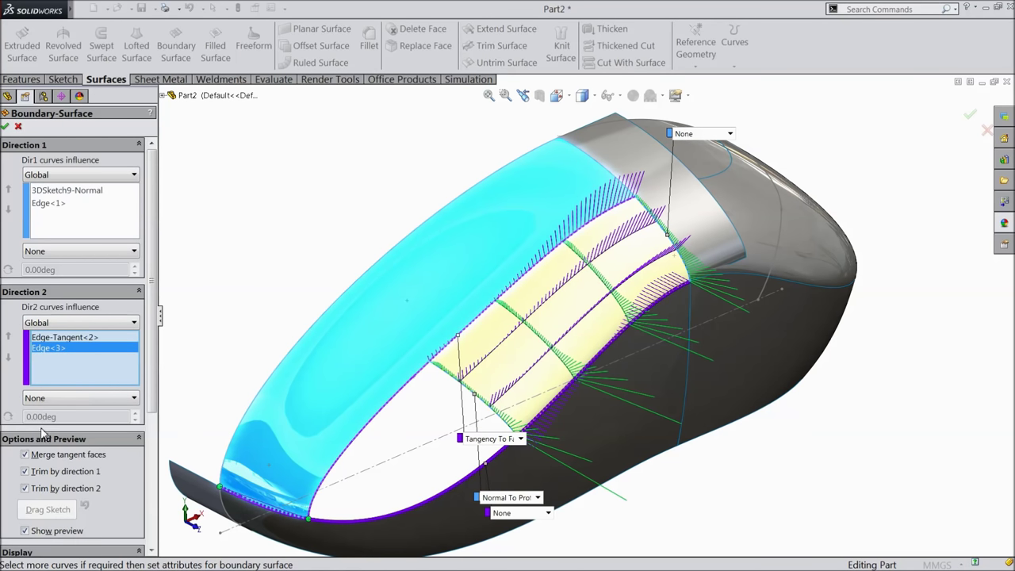
left_click(40, 399)
left_click(54, 440)
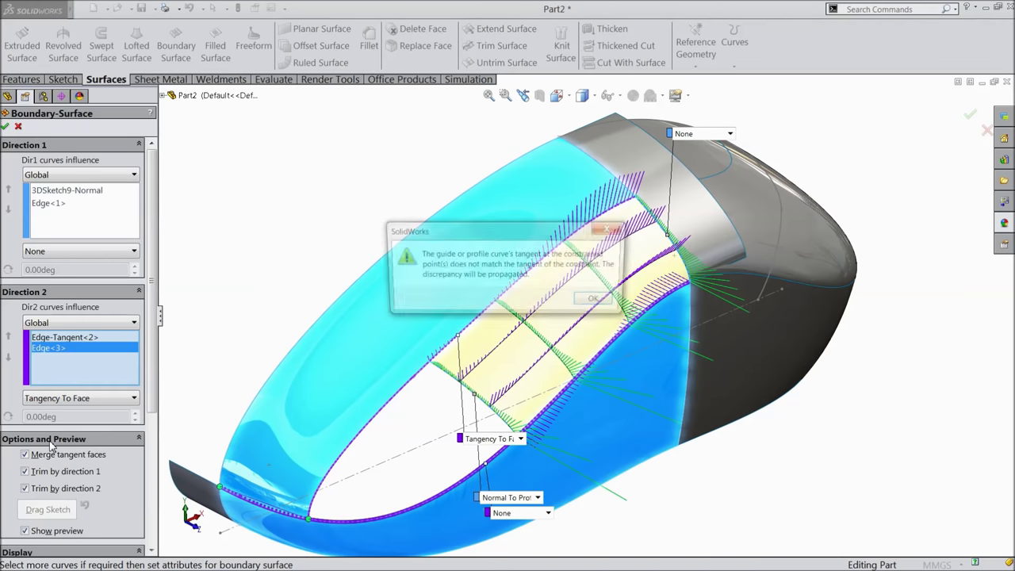
left_click(599, 303)
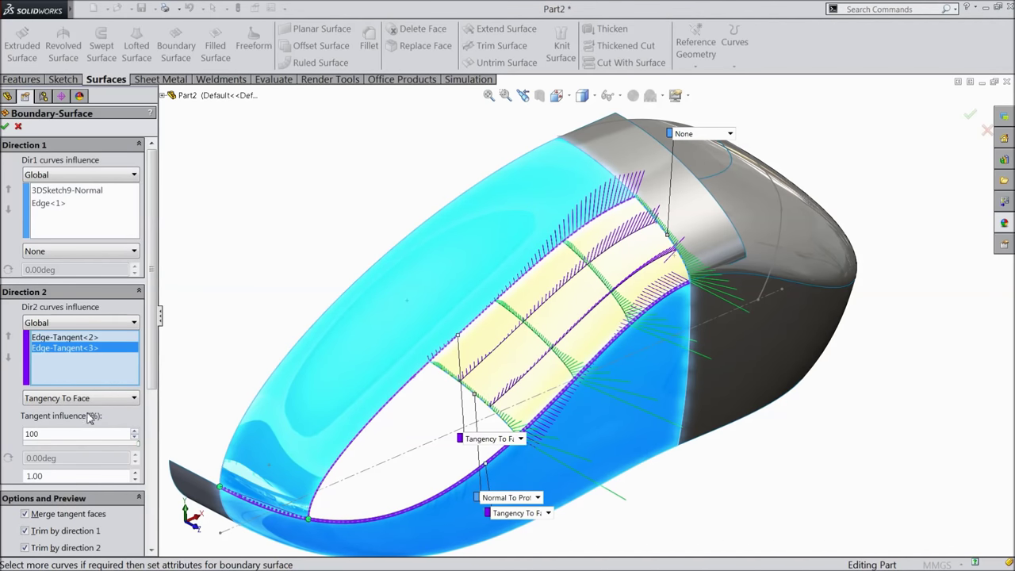
- Keep the Direction 1 strip edge's tangency at None and finish the boundary surface
left_click(73, 338)
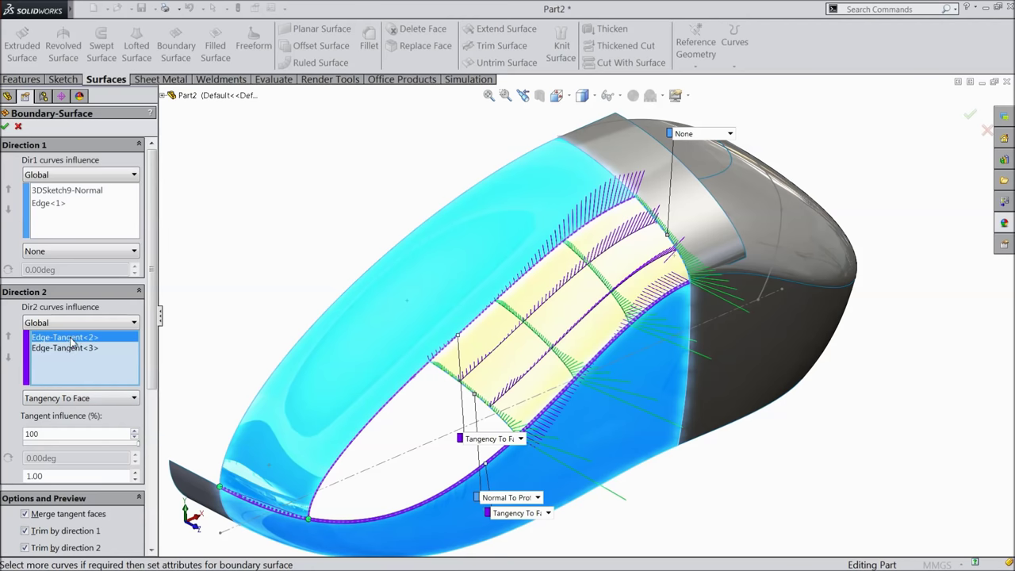
left_click(47, 251)
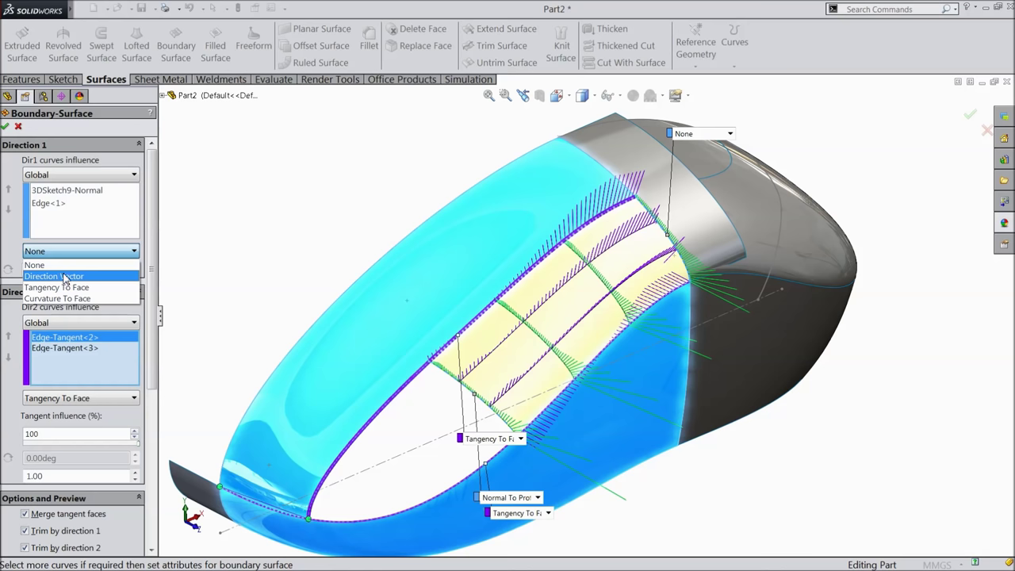
left_click(60, 261)
left_click(55, 192)
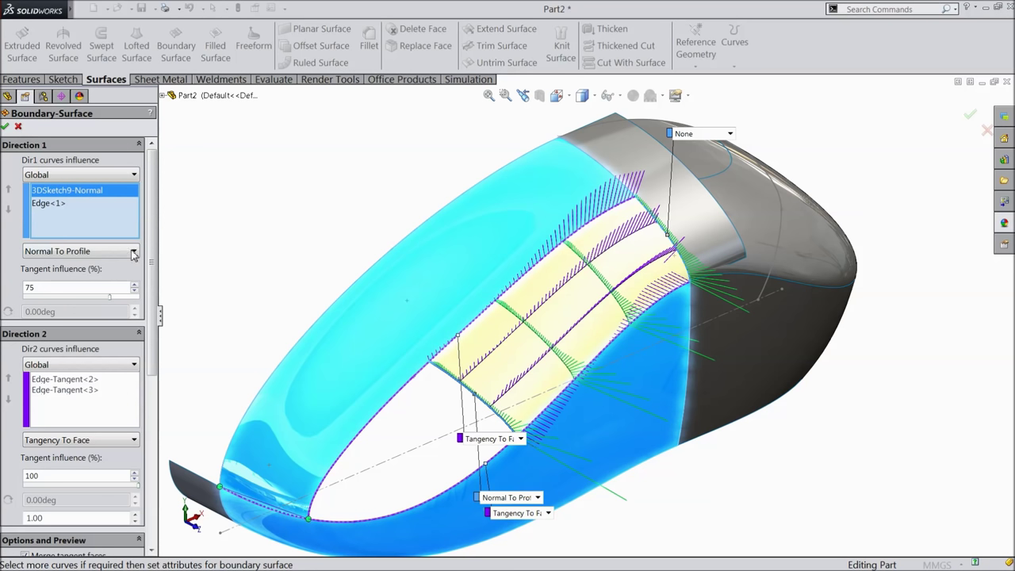
left_click(57, 203)
left_click(49, 251)
left_click(108, 252)
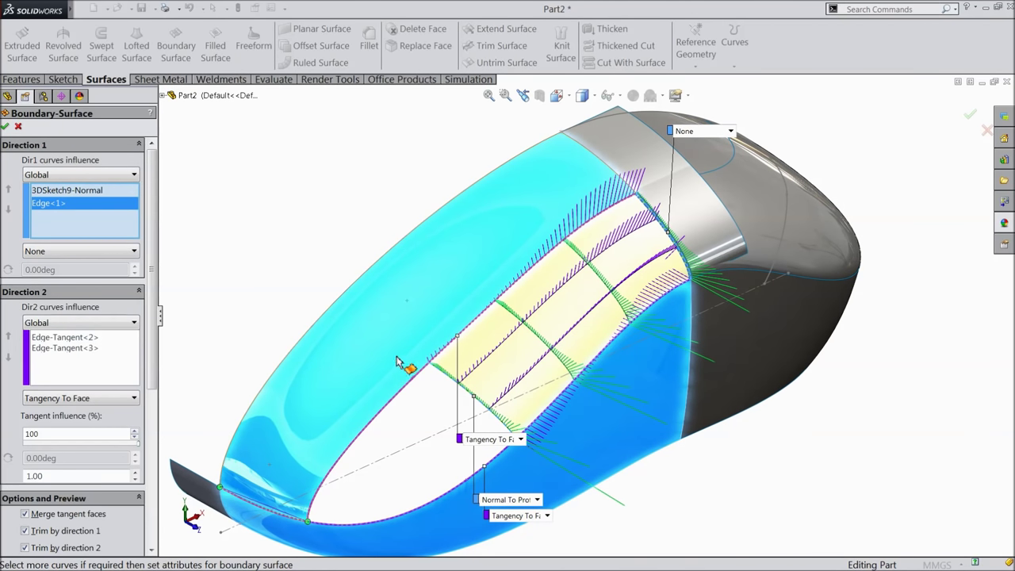
left_click(5, 127)
middle_click_drag(321, 310, 542, 329)
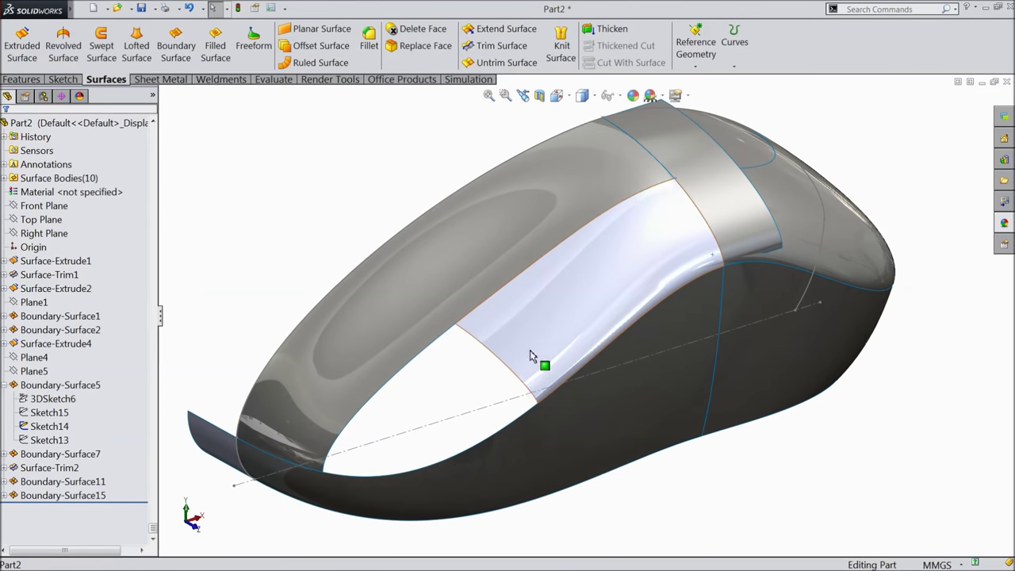
scroll(515, 365, "down", 5)
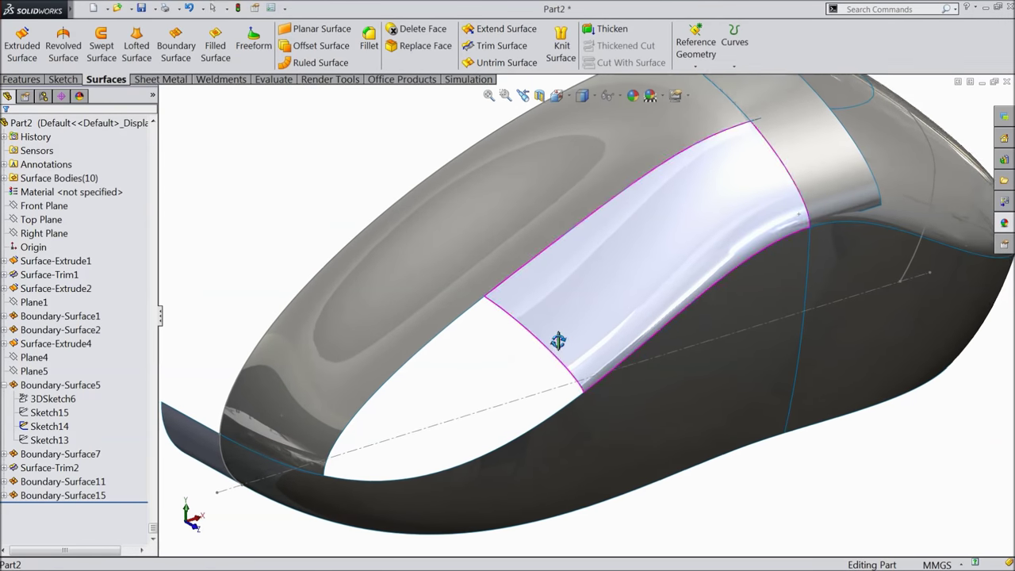
scroll(523, 340, "down", 2)
scroll(441, 357, "up", 3)
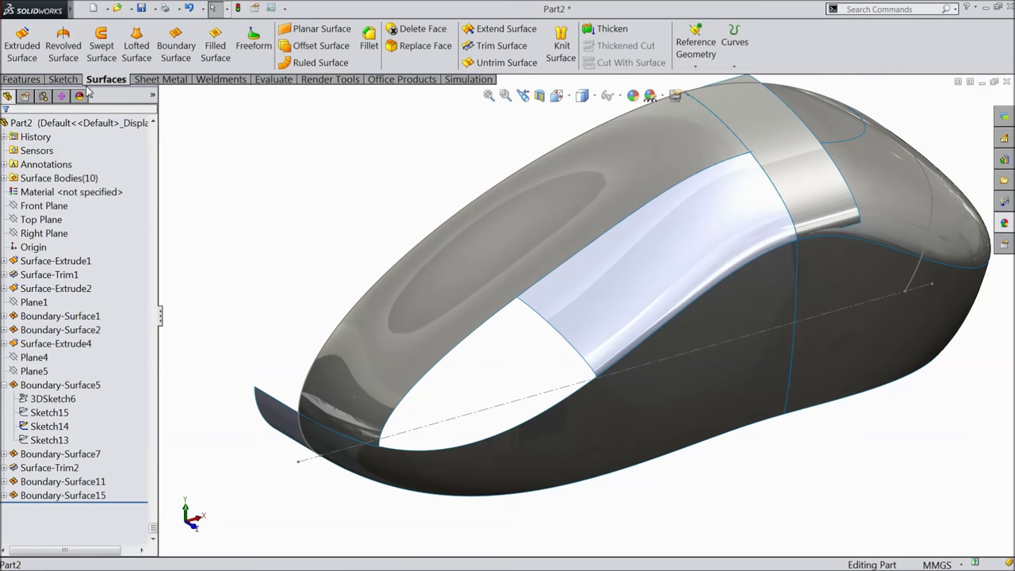
- Start a 3D sketch and convert the top surface's lower edge along the side openings into a sketch curve
left_click(62, 79)
left_click(17, 68)
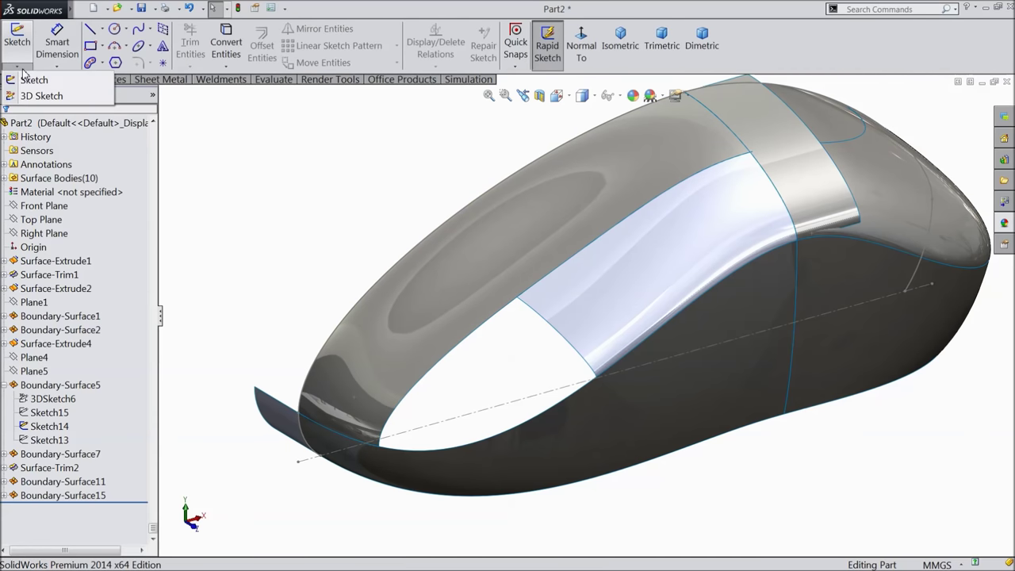
left_click(41, 95)
scroll(453, 352, "down", 4)
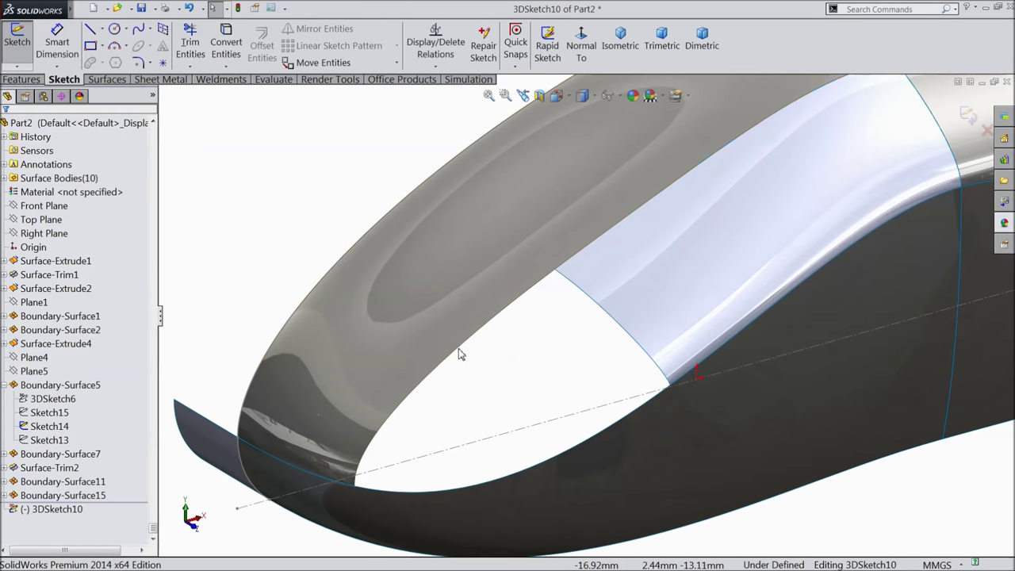
left_click(465, 352)
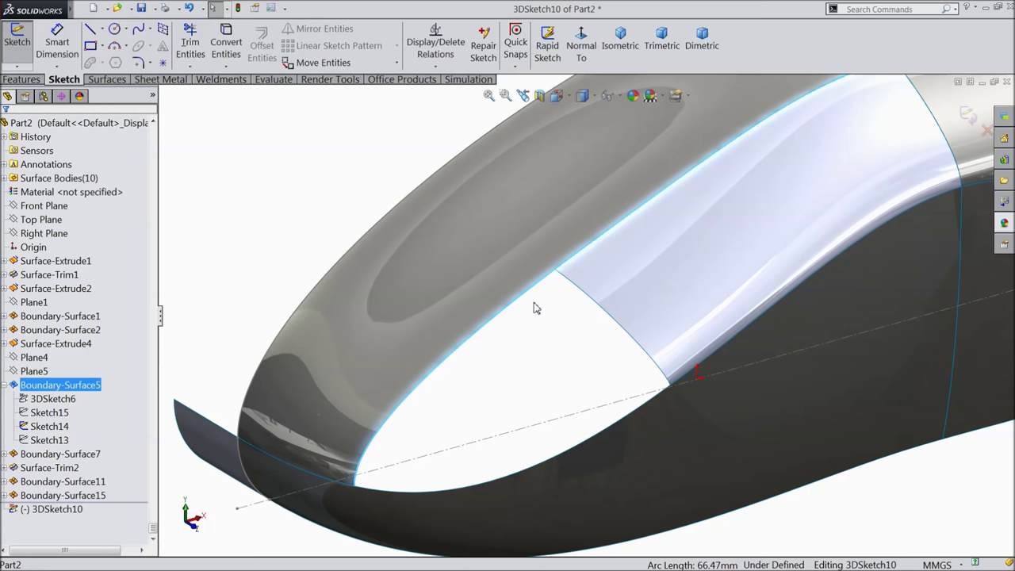
left_click(226, 45)
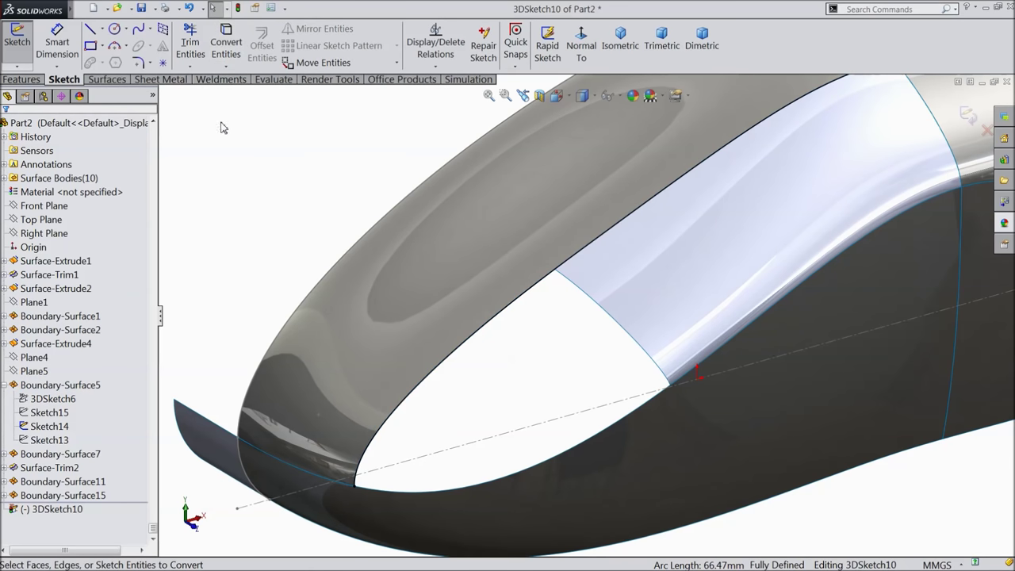
- Draw a centerline about 5.88 mm long along Y from the new side surface's upper front corner
left_click(103, 30)
left_click(106, 61)
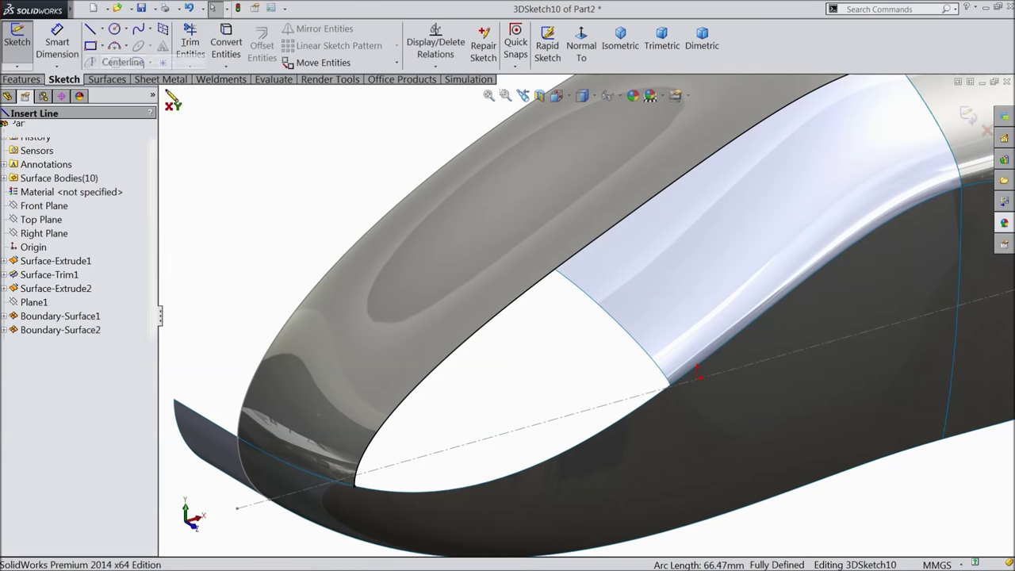
left_click(554, 269)
left_click(558, 234)
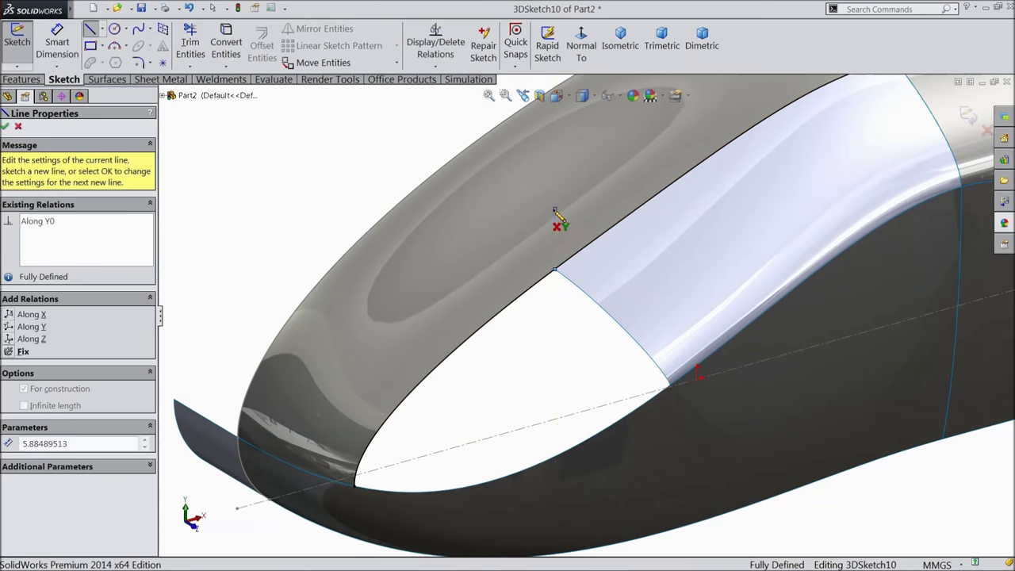
right_click(583, 163)
left_click(611, 172)
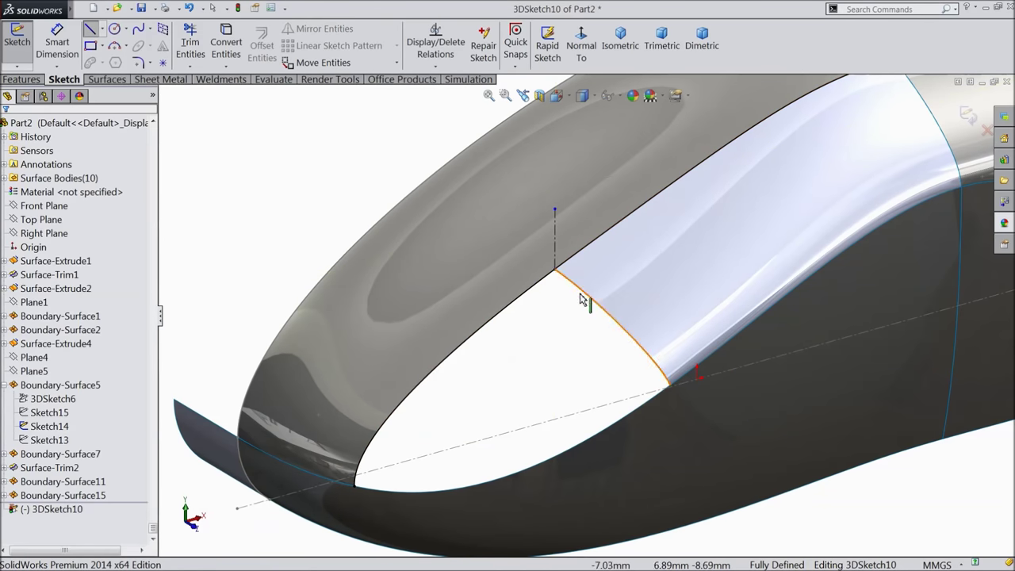
- Trim the converted curve beyond the centerline, trim away the centerline, and exit the 3D sketch
left_click(190, 43)
left_click(579, 251)
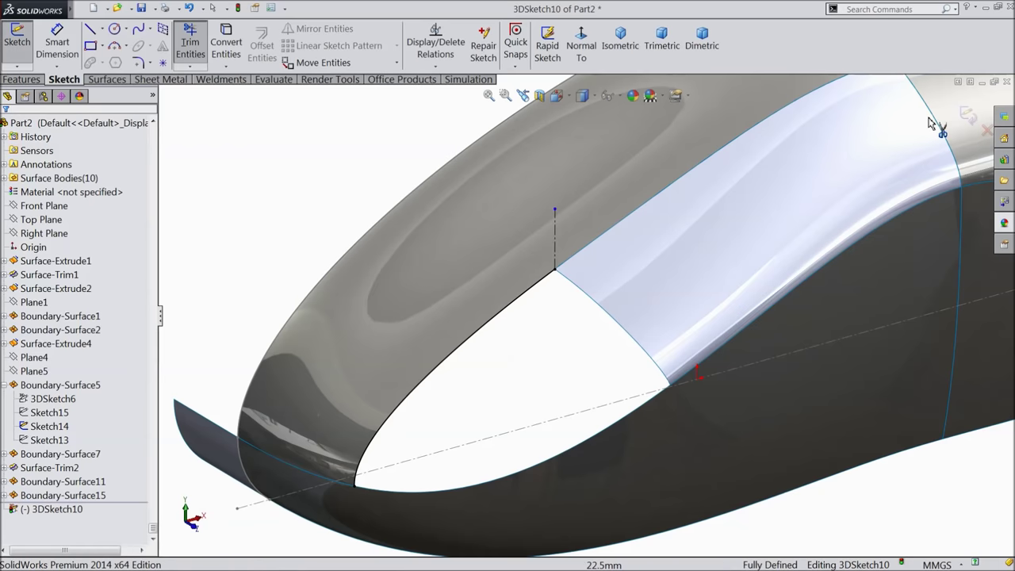
left_click(560, 230)
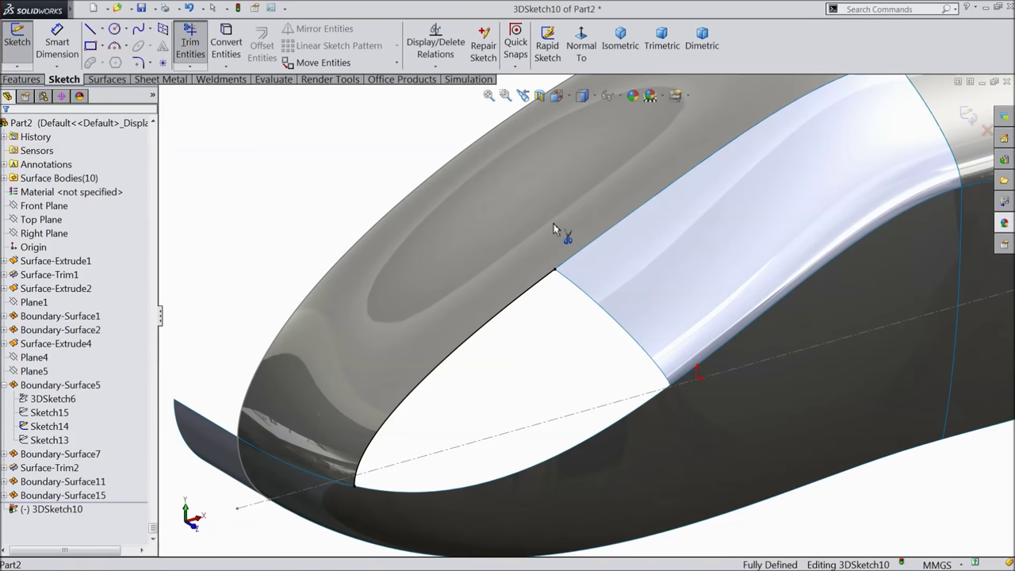
left_click(968, 116)
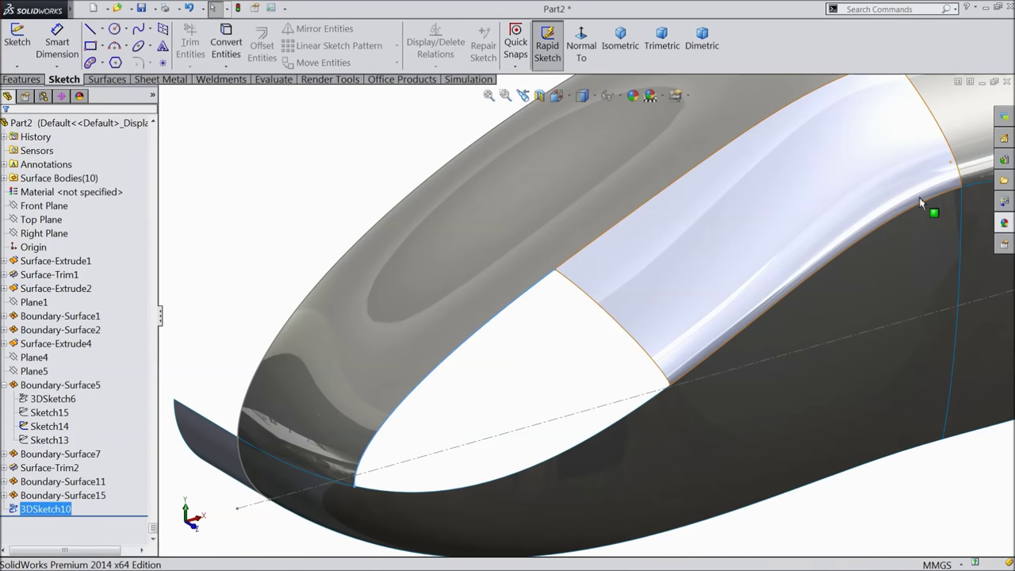
- Start a boundary surface with 3DSketch10 and the new side surface's front edge in Direction 1, keeping the edge's tangency at None
left_click(105, 80)
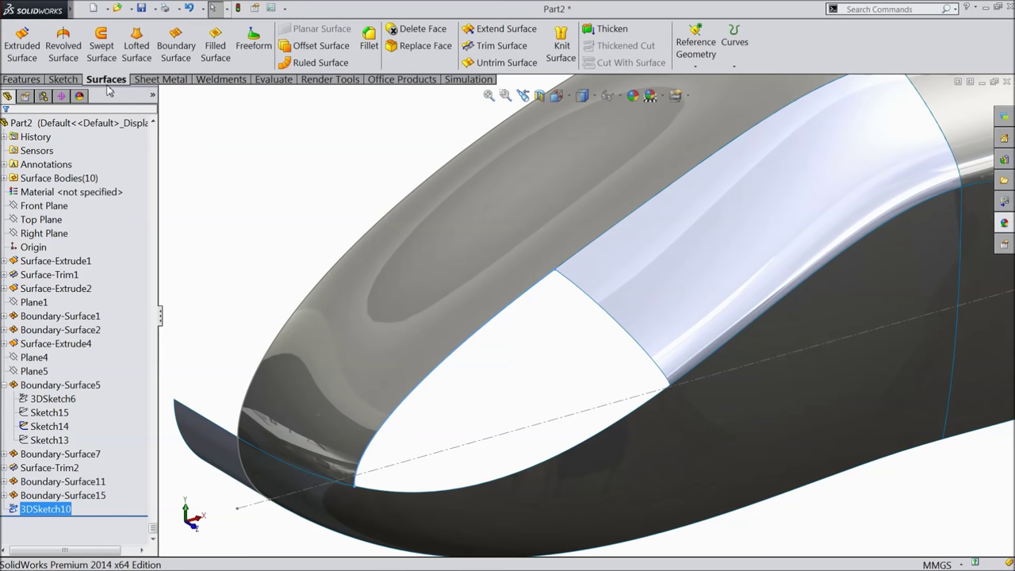
left_click(176, 49)
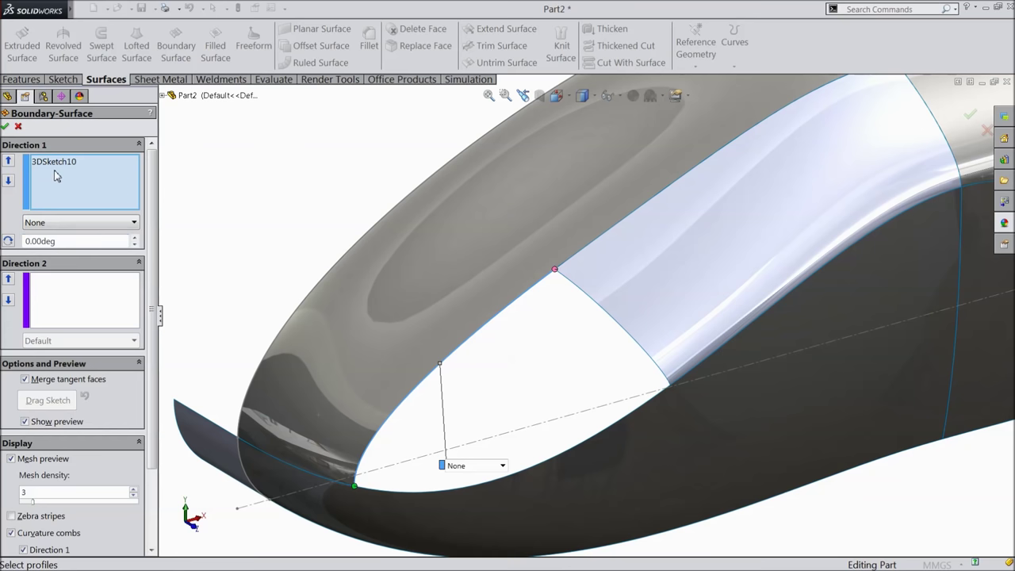
left_click(607, 317)
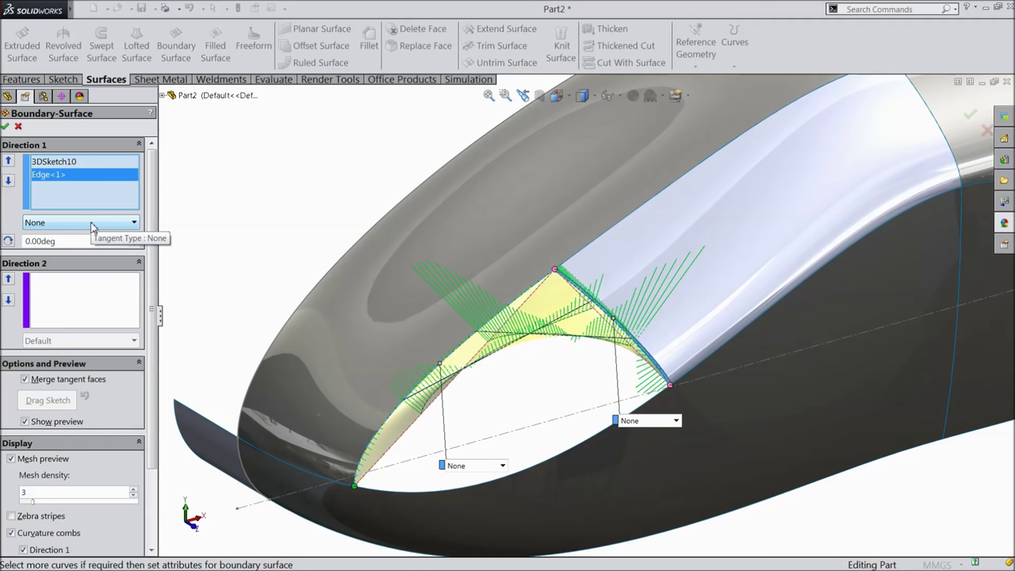
left_click(92, 222)
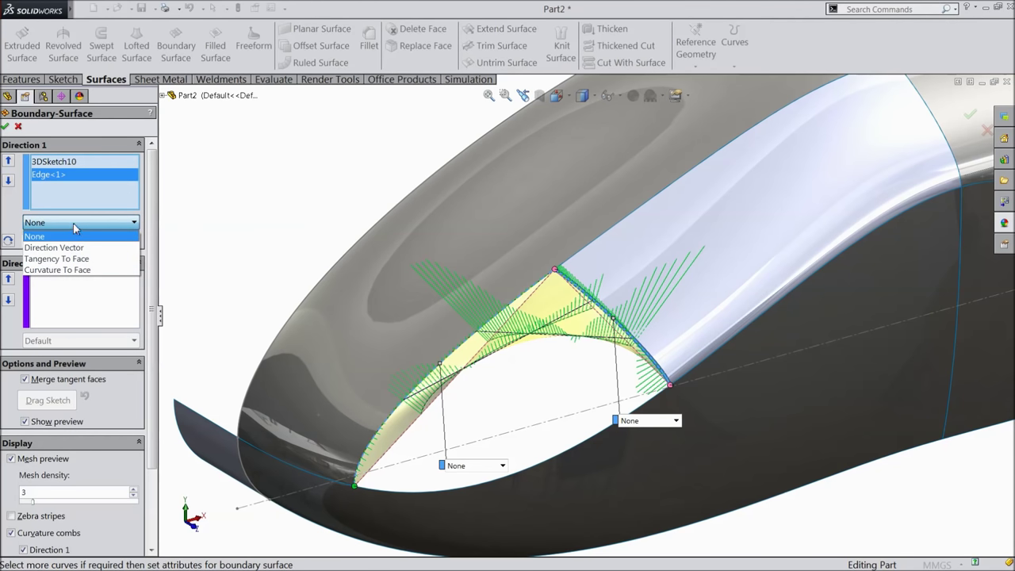
left_click(74, 233)
- Add the side surface's upper edge as the Direction 2 curve and trim the surface by Direction 1
left_click(54, 326)
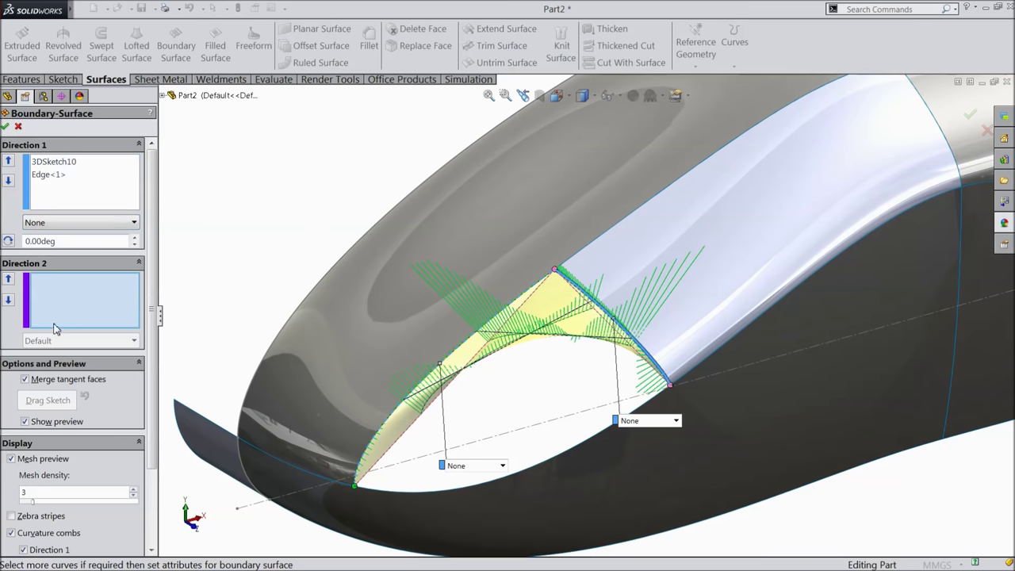
left_click(521, 476)
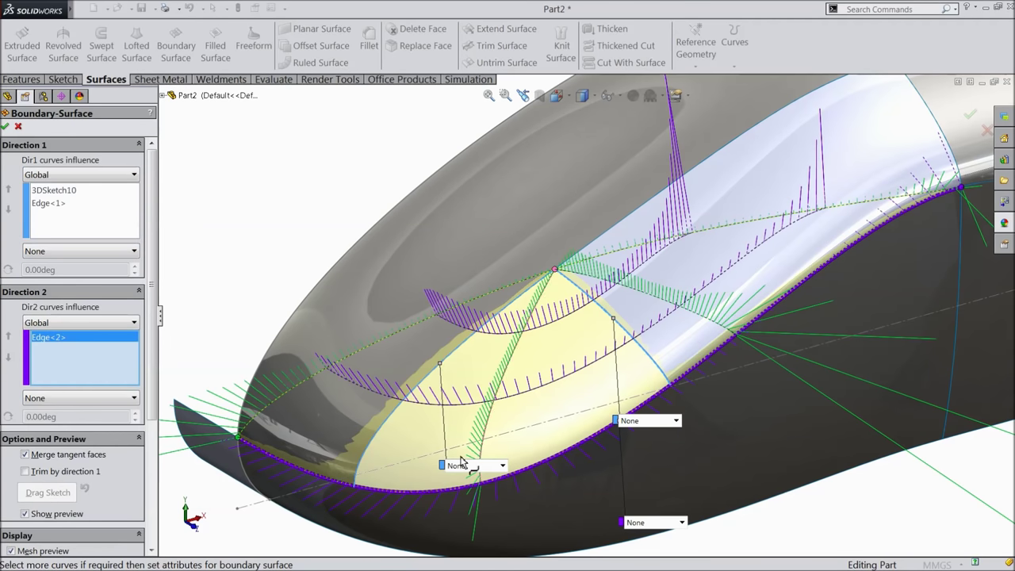
left_click(26, 472)
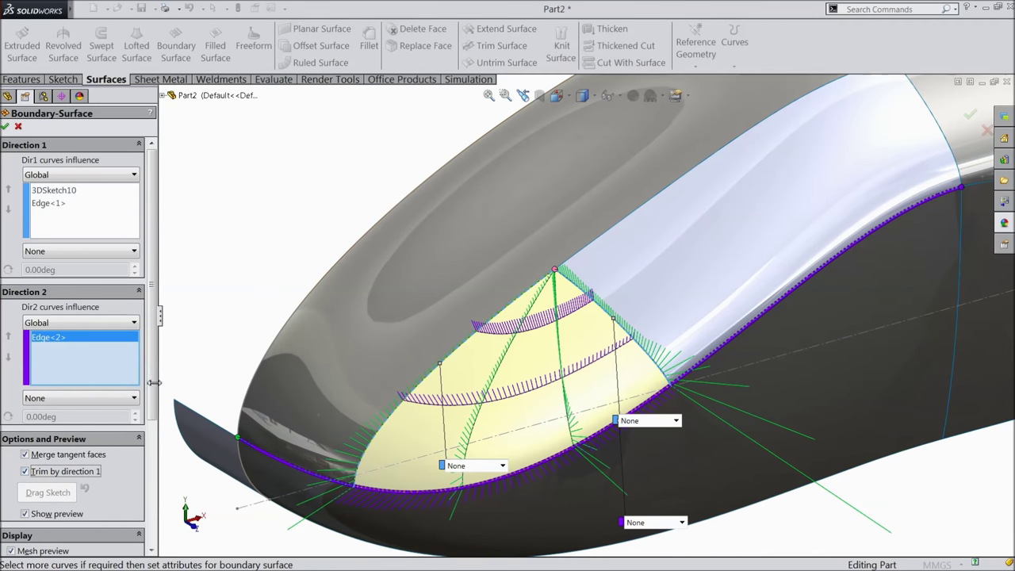
- Try Tangency To Face on the side surface's edge in Direction 2 and set it back to None
left_click(48, 399)
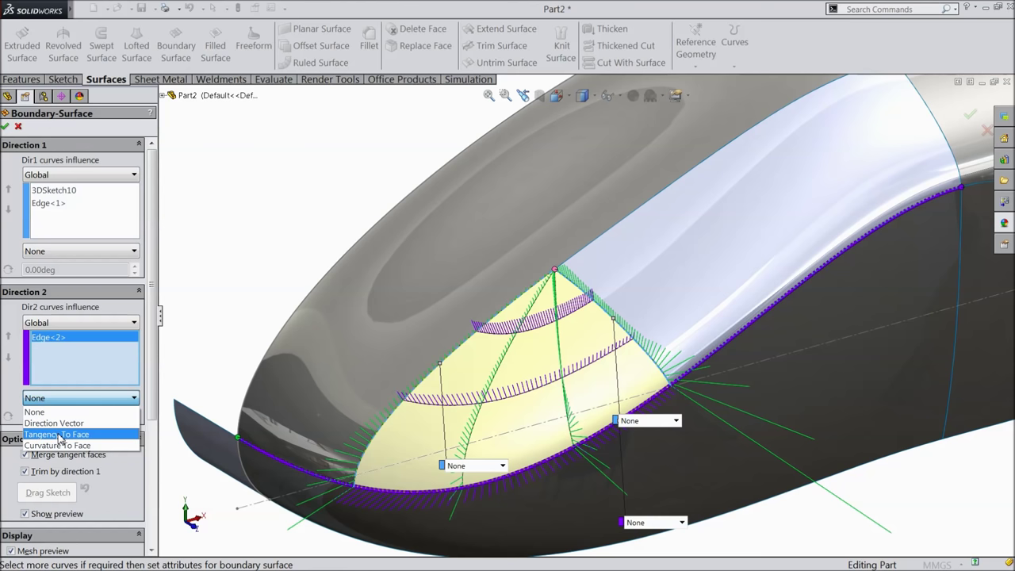
left_click(59, 434)
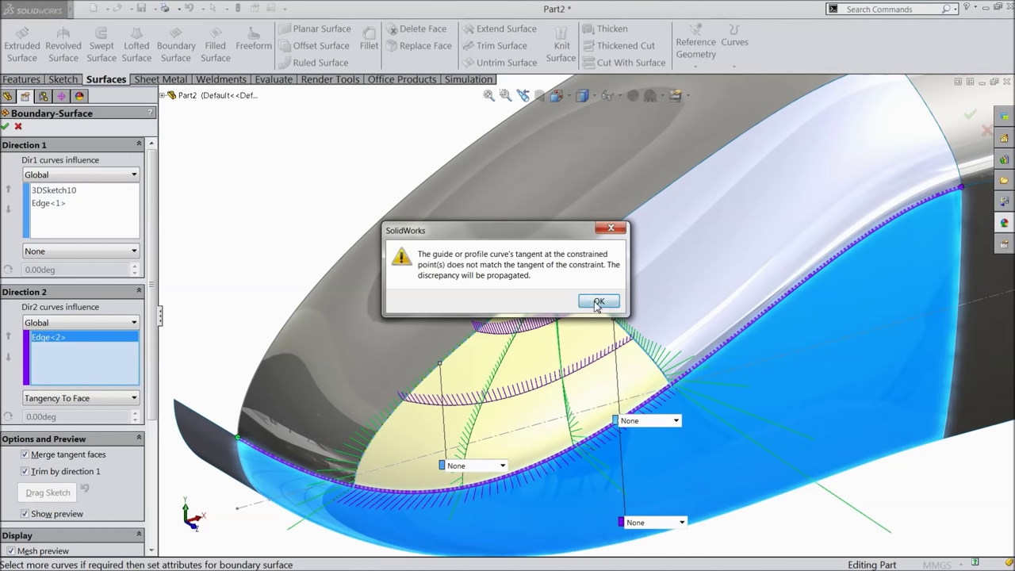
left_click(597, 302)
left_click_drag(62, 435, 17, 433)
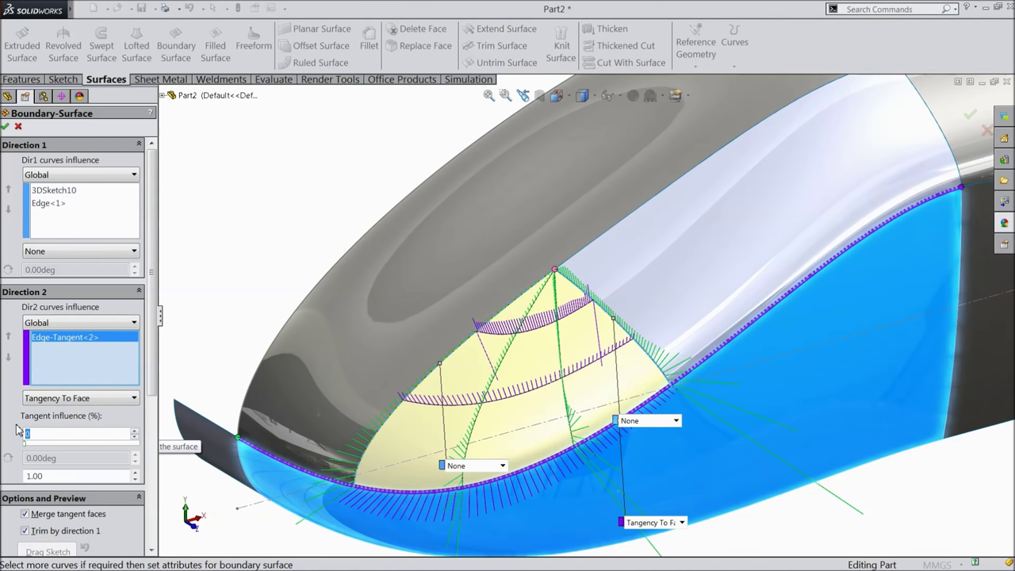
left_click(50, 402)
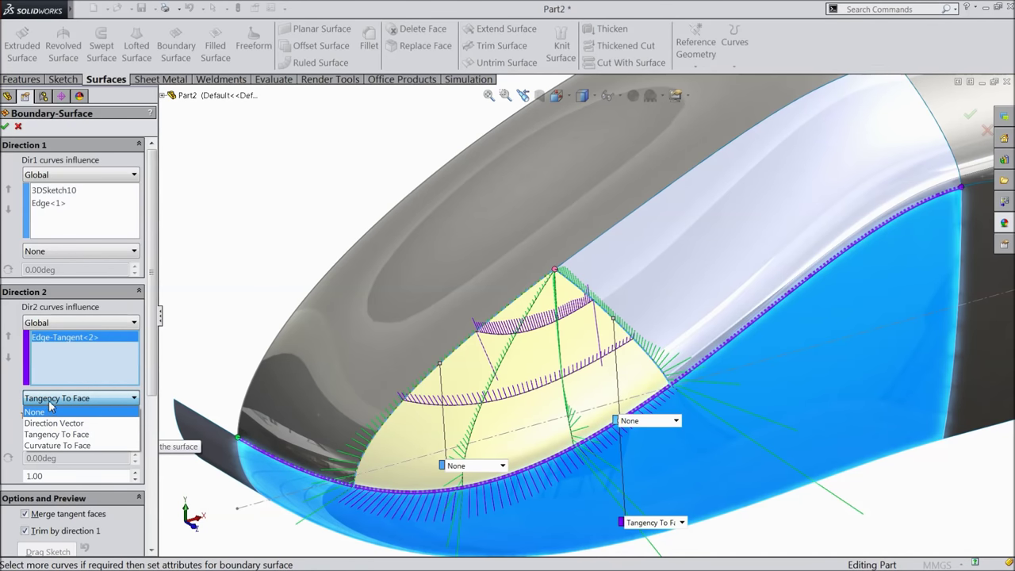
left_click(46, 412)
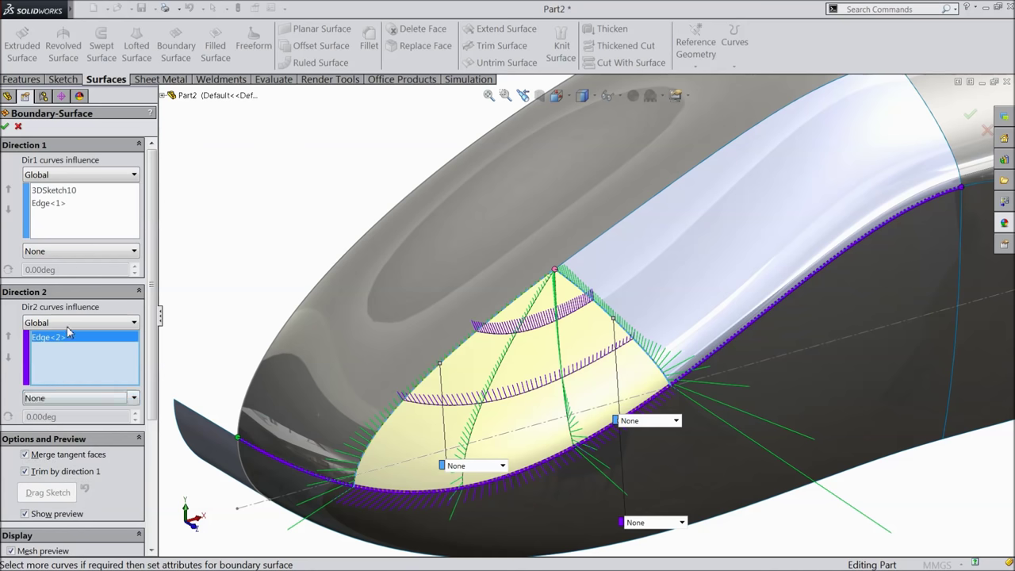
- Set the tangency of 3DSketch10 in Direction 1 to Normal To Profile and accept the tangent discrepancy
left_click(51, 193)
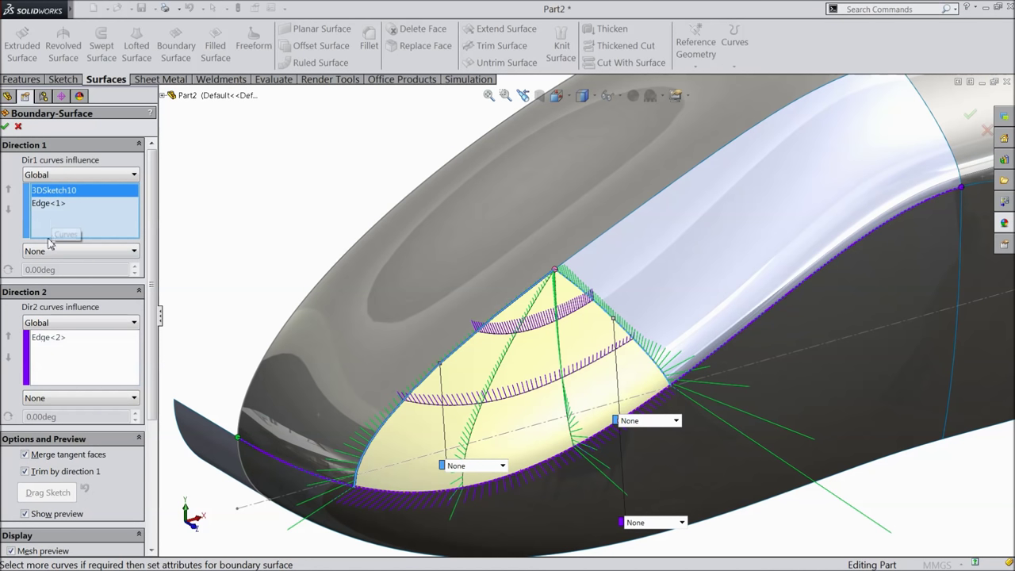
left_click(46, 251)
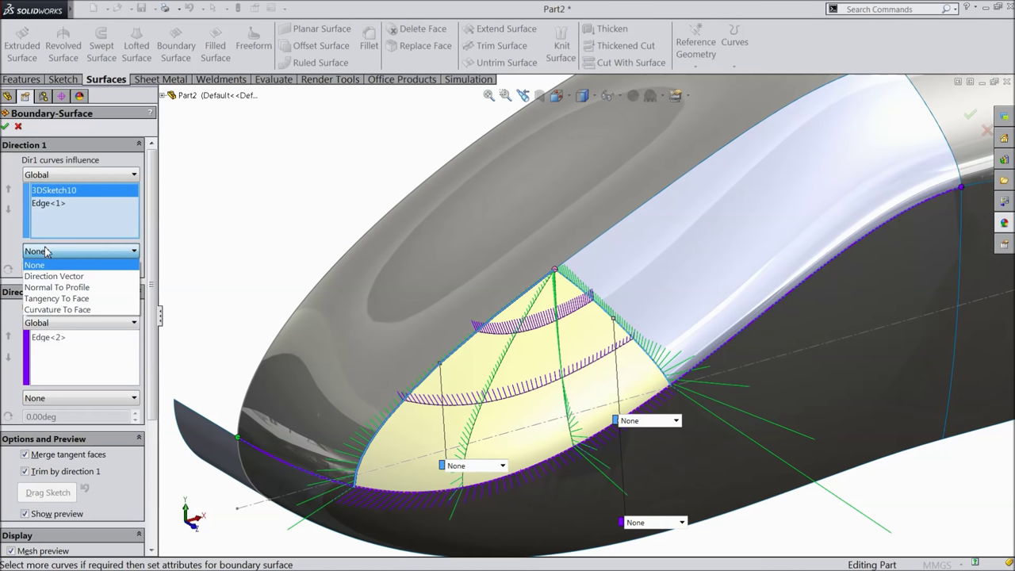
left_click(62, 290)
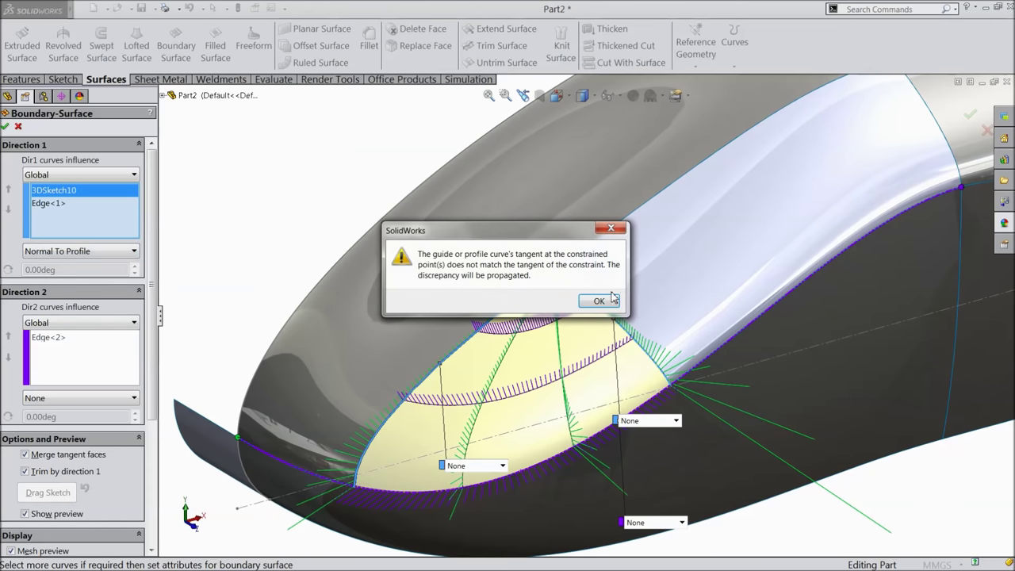
left_click(597, 300)
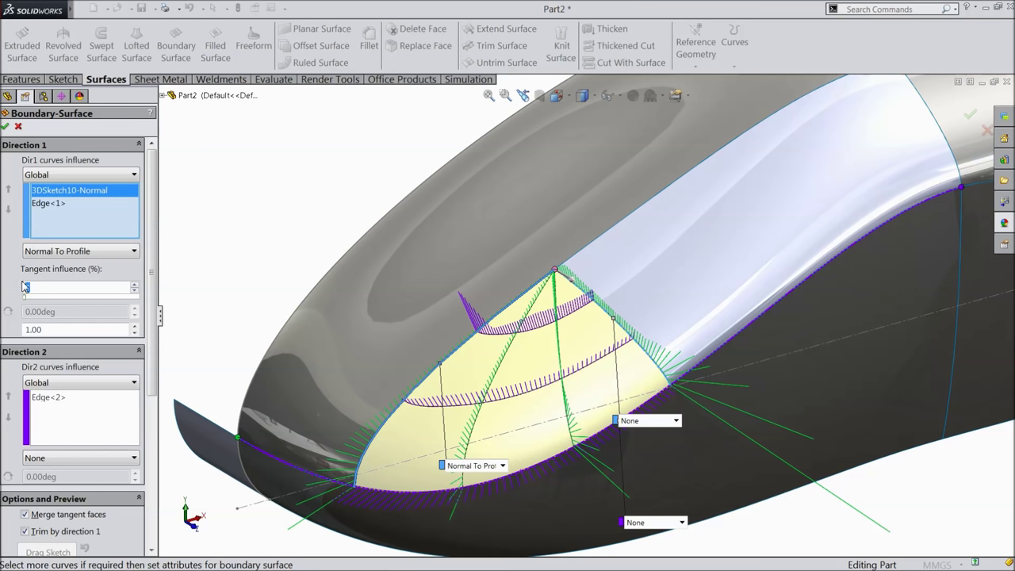
- Keep the side surface's Direction 1 edge at None and create the boundary surface
left_click(49, 205)
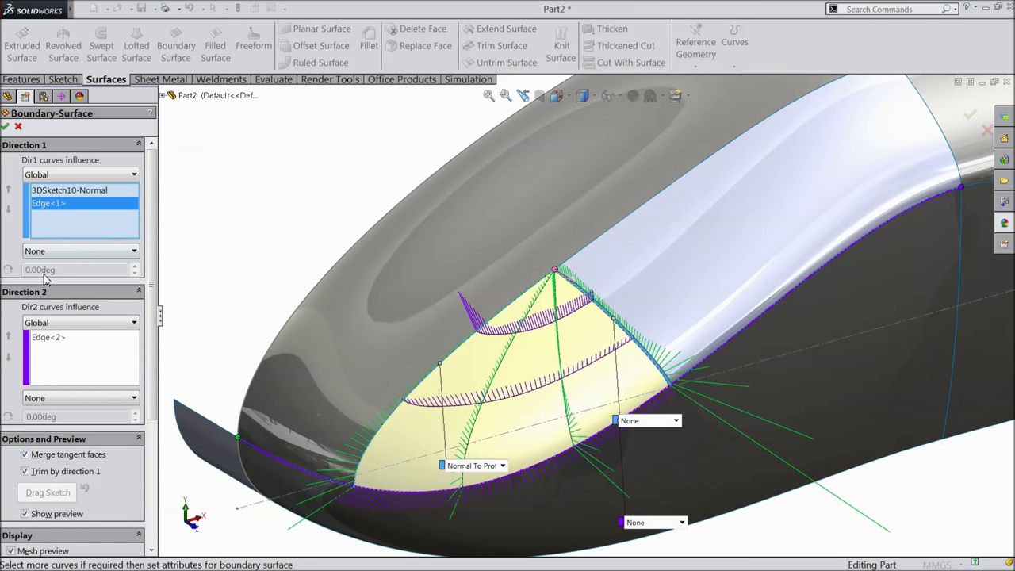
left_click(44, 252)
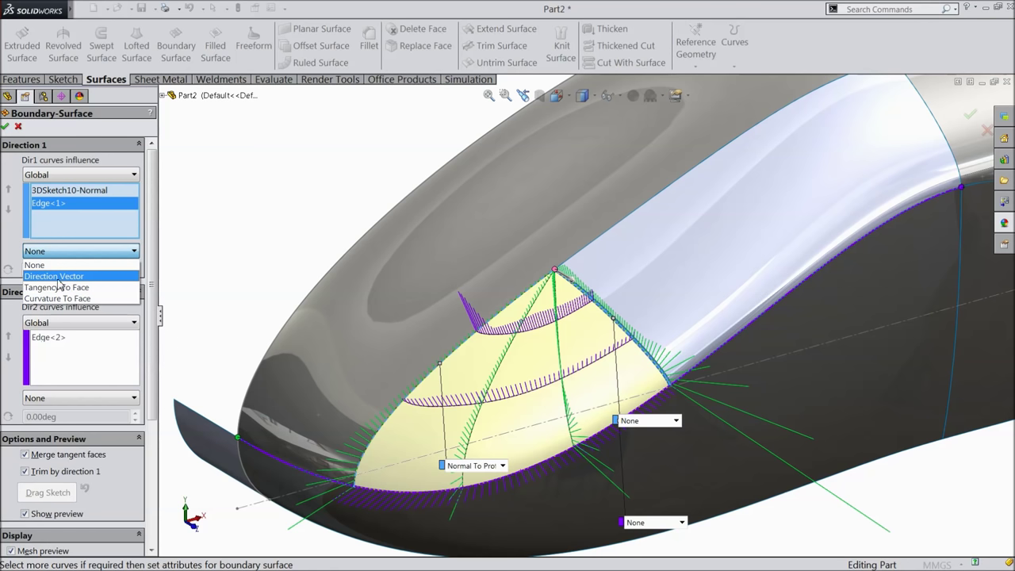
left_click(57, 254)
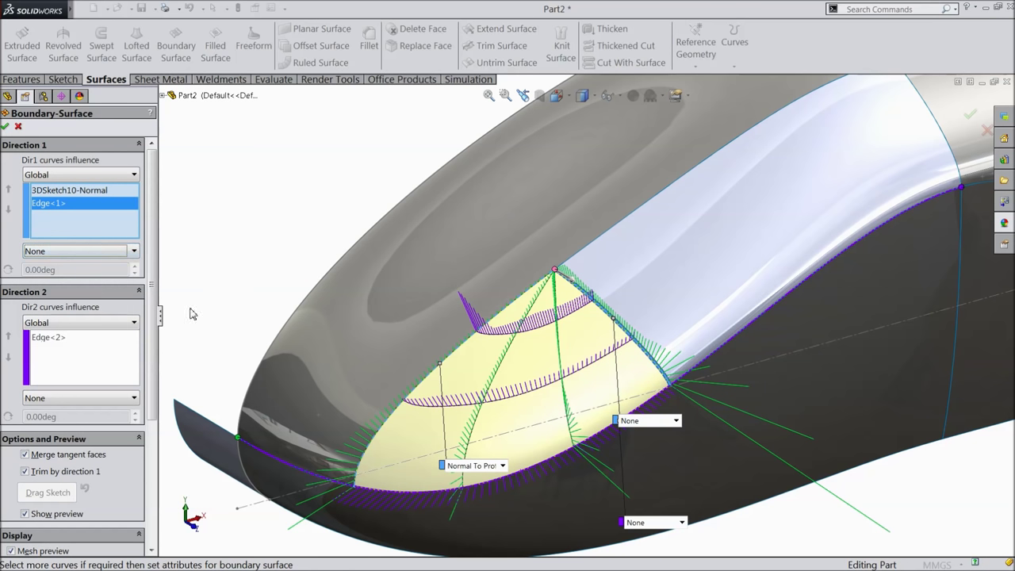
left_click(5, 127)
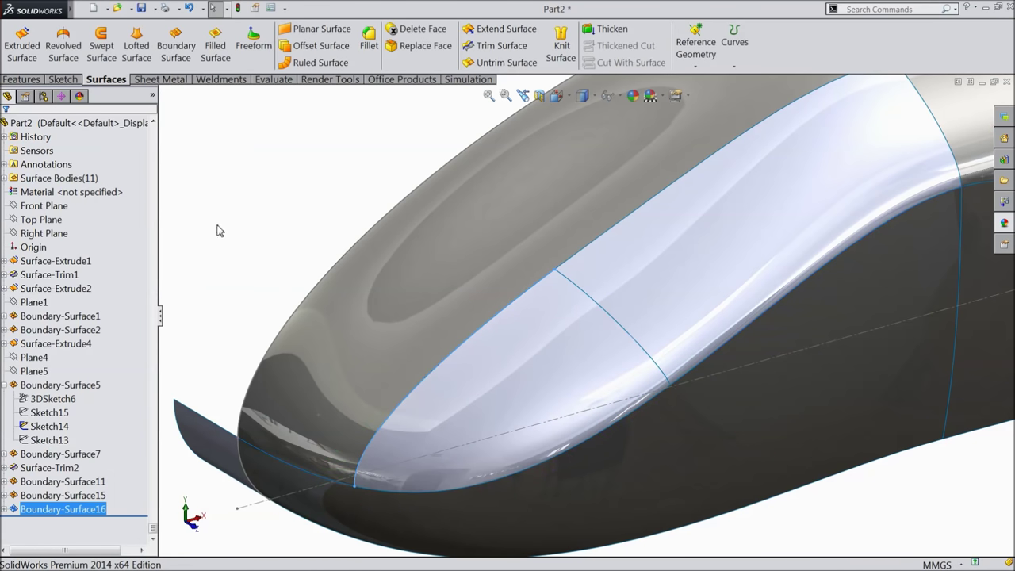
- Apply a standard gray color with RGB 128, 128, 128 to the whole part
middle_click_drag(229, 235, 254, 272)
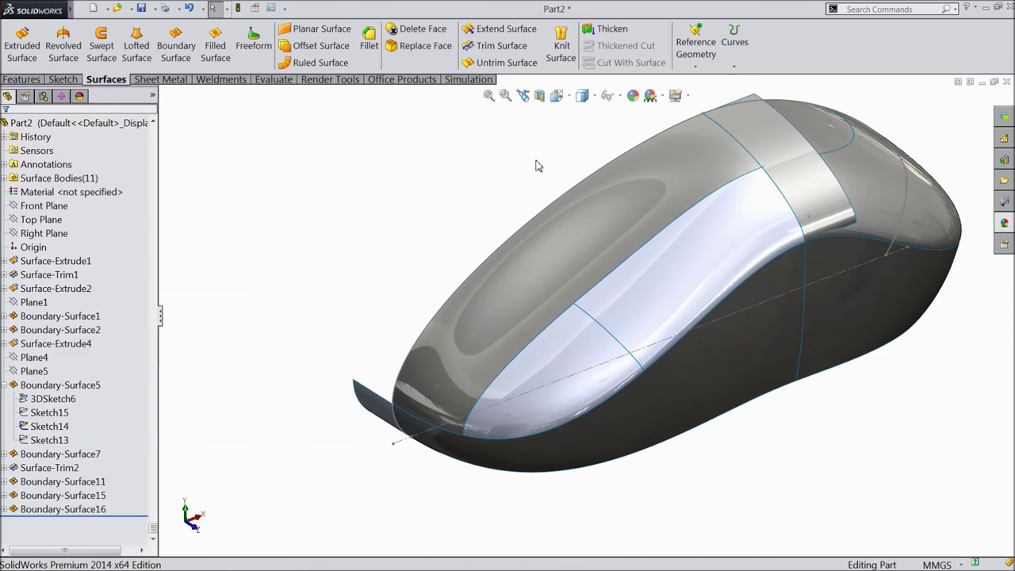
left_click(634, 96)
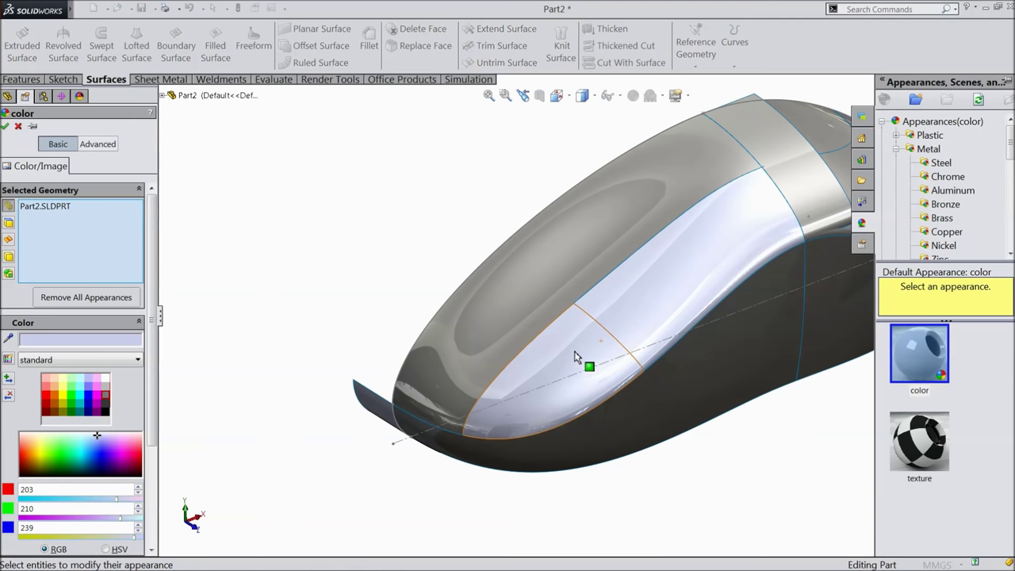
left_click(107, 396)
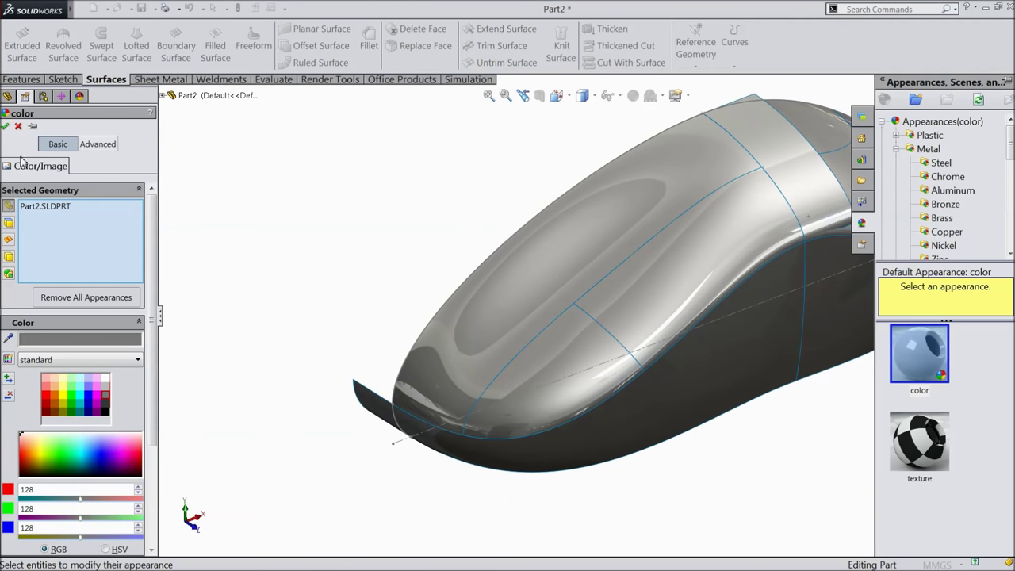
left_click(7, 127)
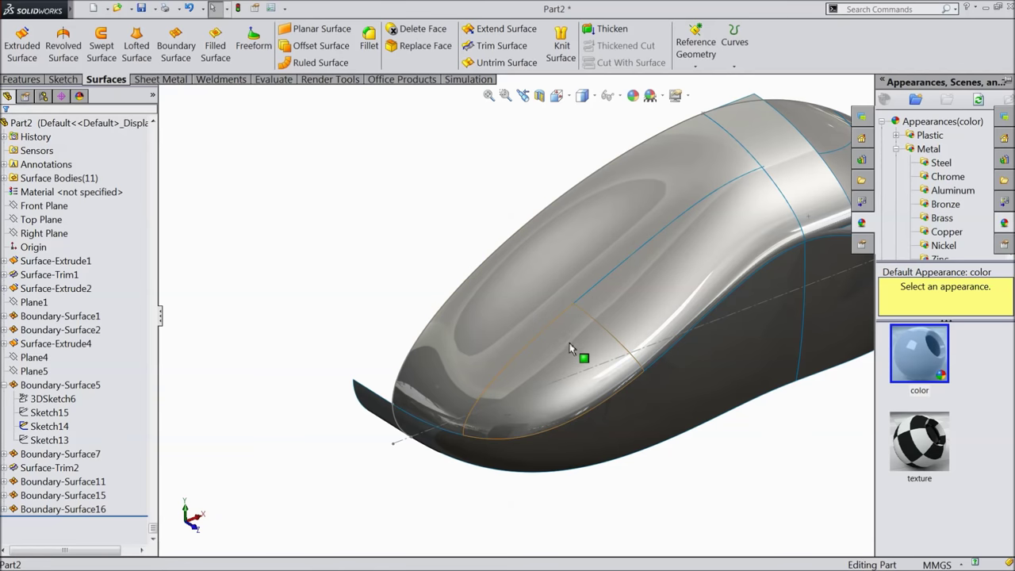
left_click(569, 343)
middle_click_drag(571, 286, 536, 274)
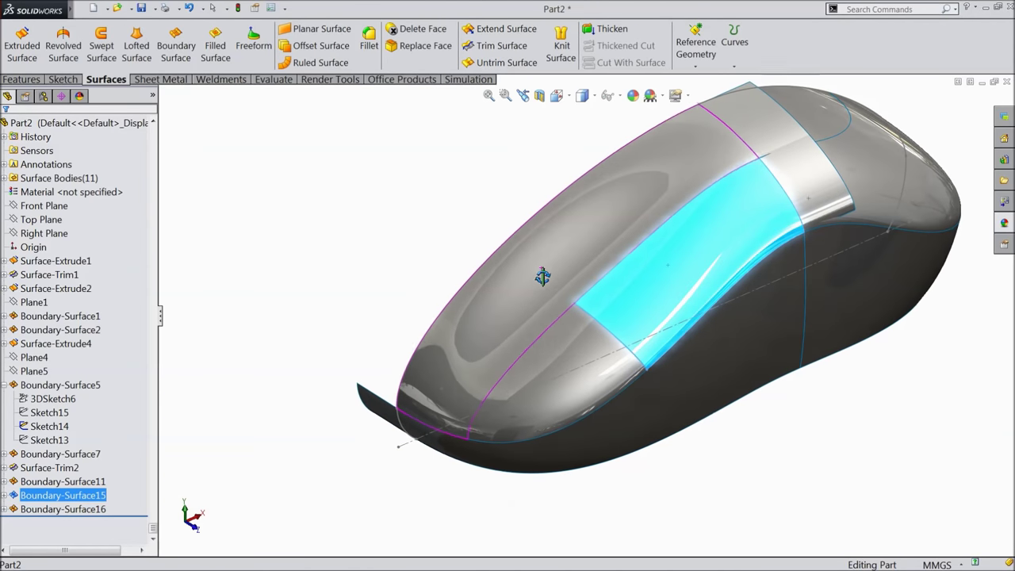
left_click(427, 252)
mouse_move(426, 253)
middle_mouse_down()
mouse_move(443, 273)
mouse_move(429, 268)
middle_mouse_up()
scroll(705, 233, "down", 5)
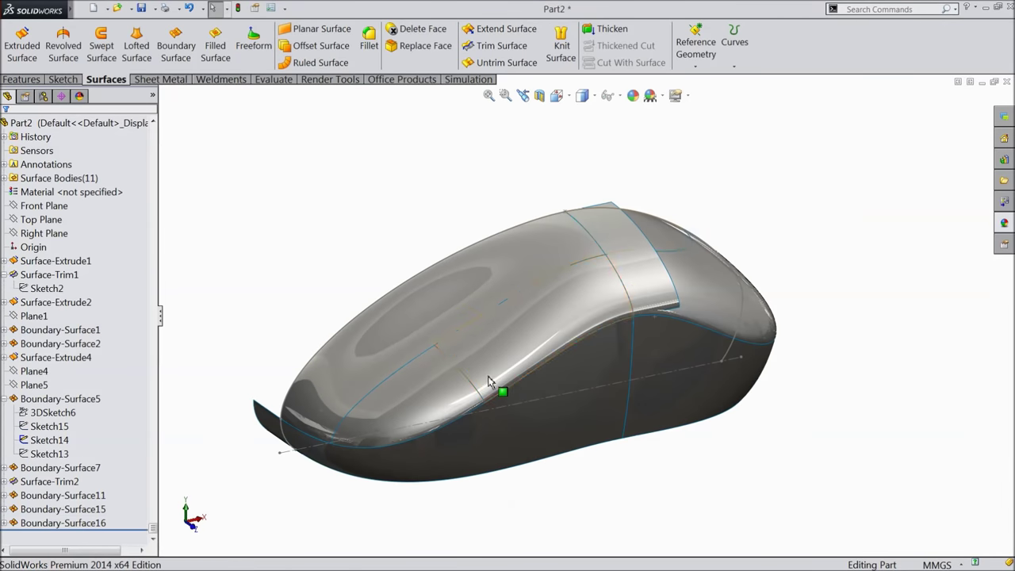
- Show Sketch2 of Surface-Trim1 with its dimensions and examine the profile curve on the model
left_click(83, 302)
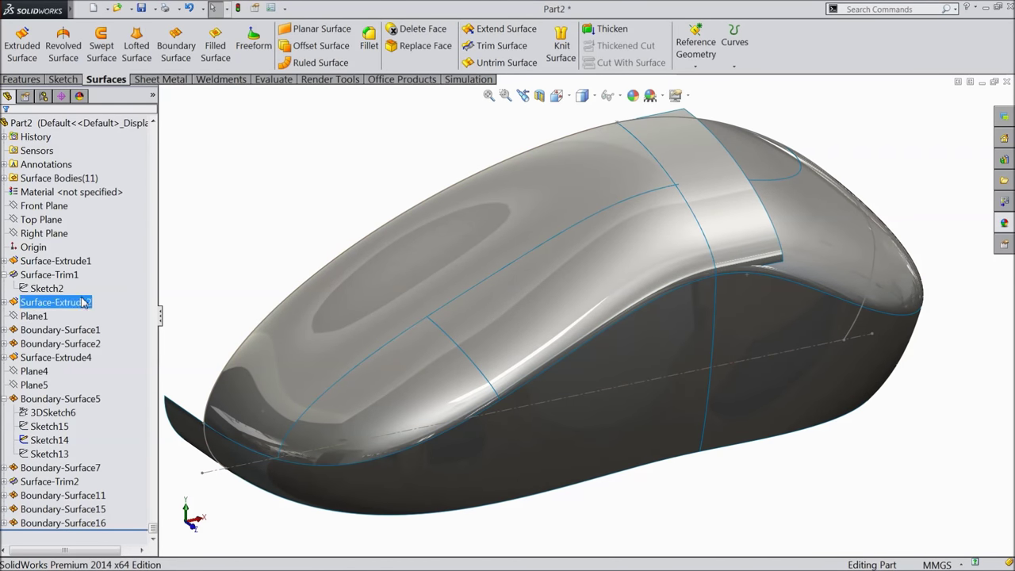
left_click(26, 276)
double_click(46, 288)
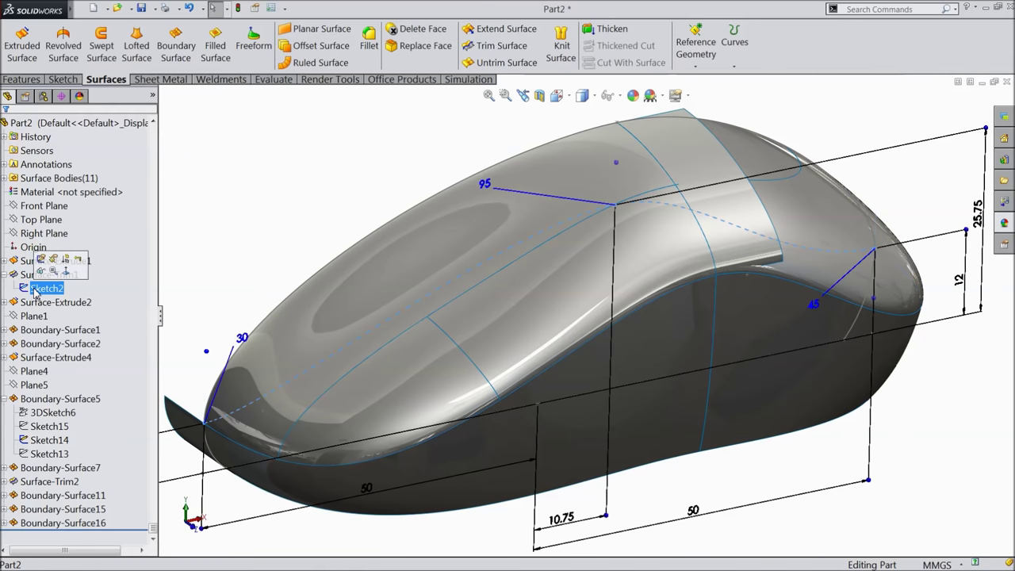
middle_click_drag(245, 279, 253, 321)
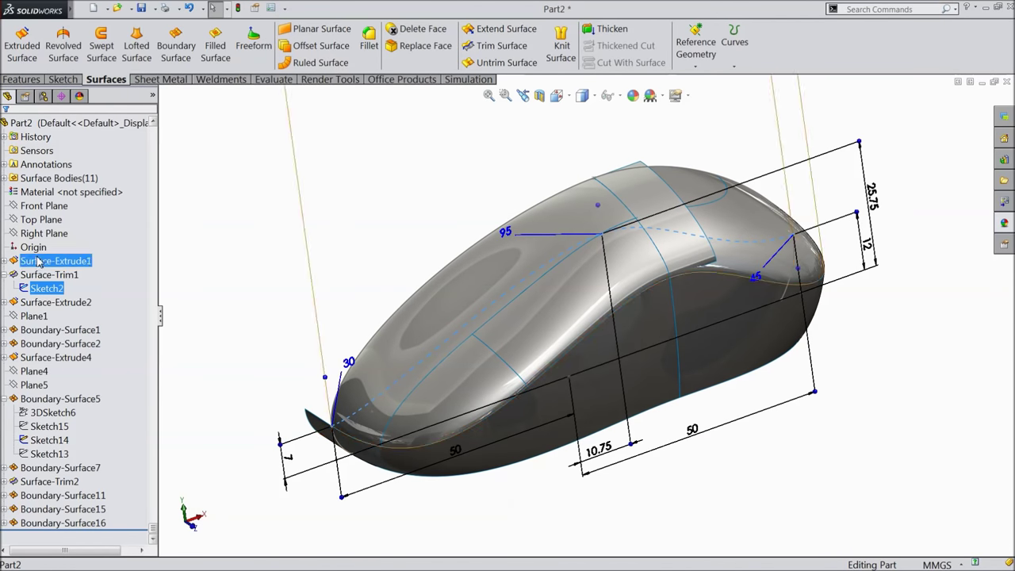
- Start a new sketch on the Front Plane and select Sketch2 of Surface-Trim1 as its reference curve
left_click(39, 207)
left_click(44, 192)
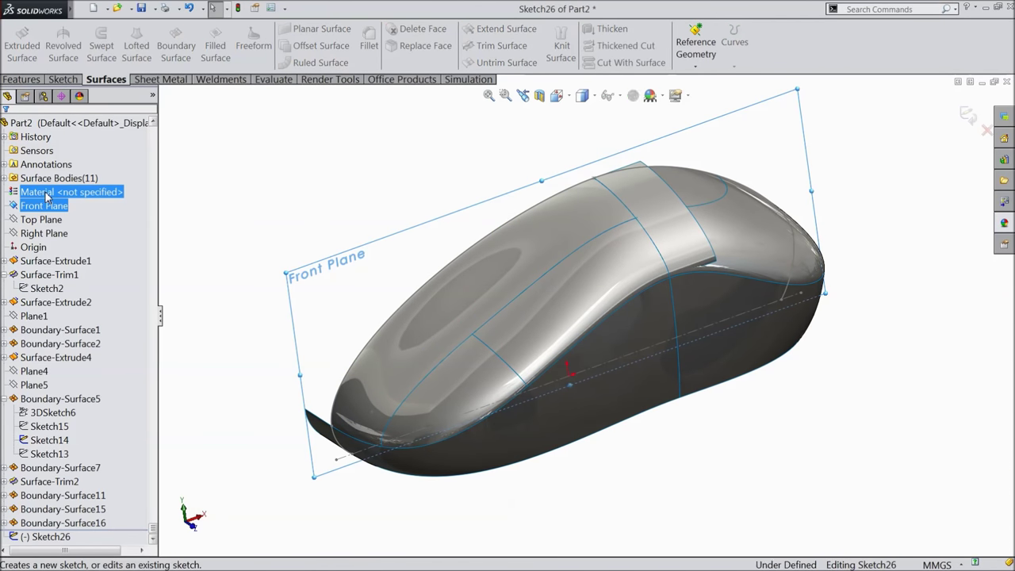
left_click(29, 290)
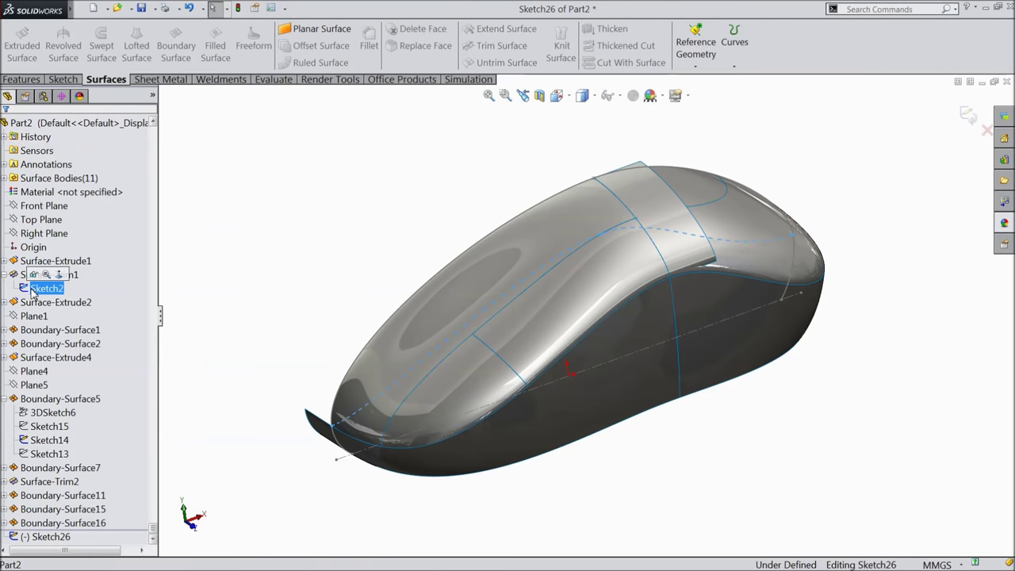
- Convert the side curve of Sketch2 into the current sketch and view the sketch face-on
left_click(61, 79)
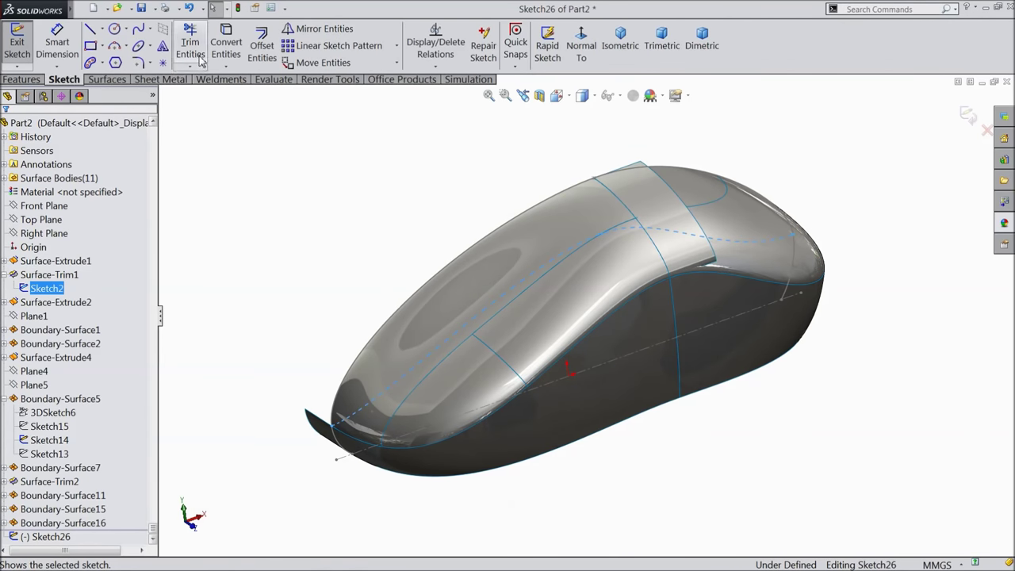
left_click(224, 54)
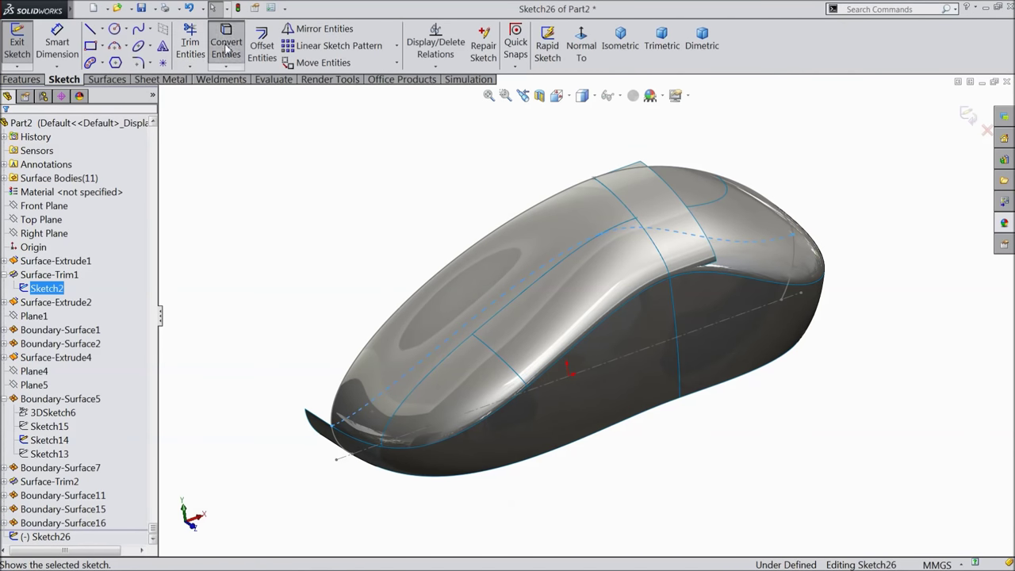
left_click(585, 48)
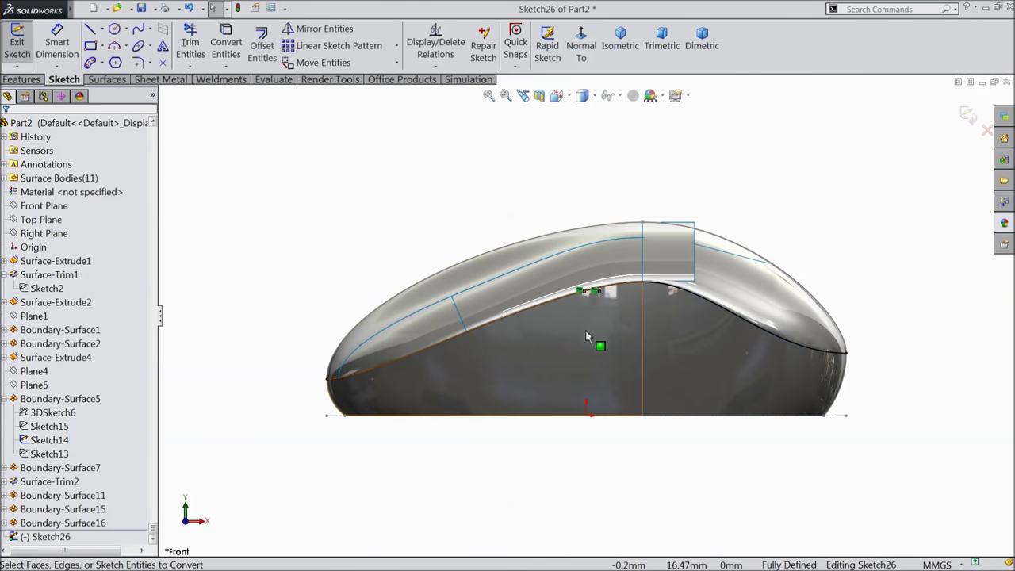
- Offset the converted side curve upward by 0.20 mm
left_click(260, 49)
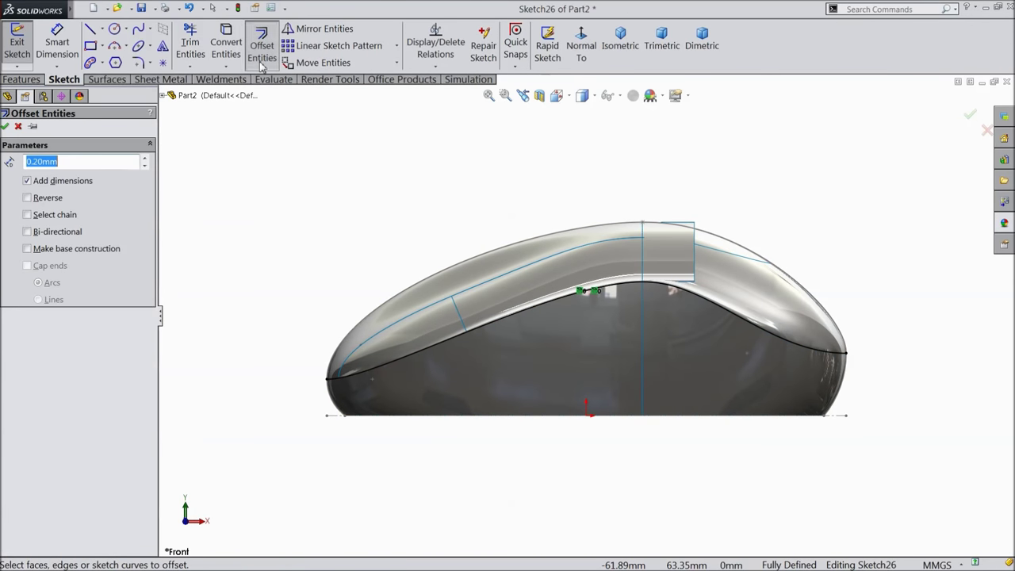
scroll(444, 316, "down", 5)
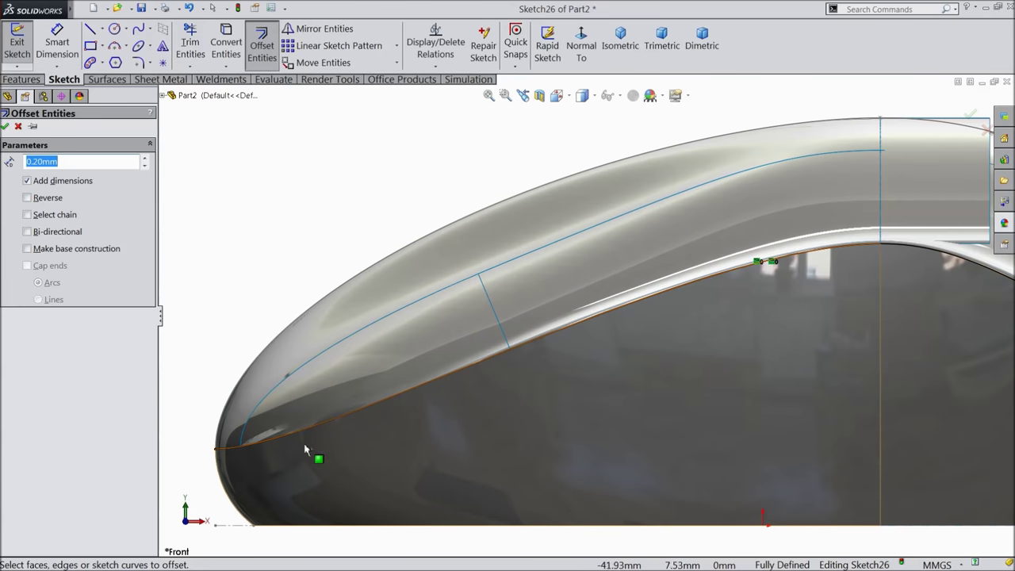
left_click(269, 447)
scroll(290, 442, "down", 5)
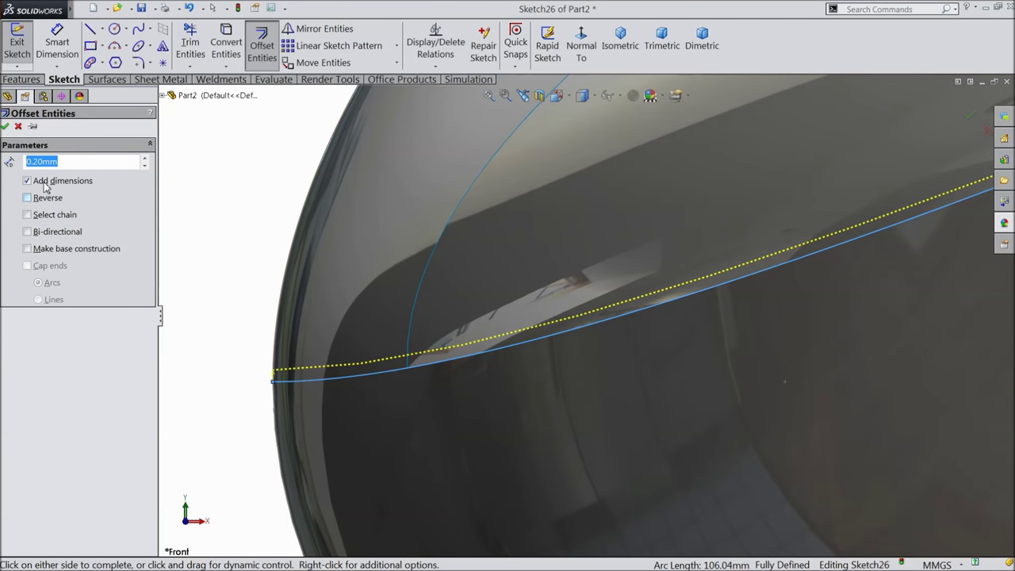
left_click(6, 128)
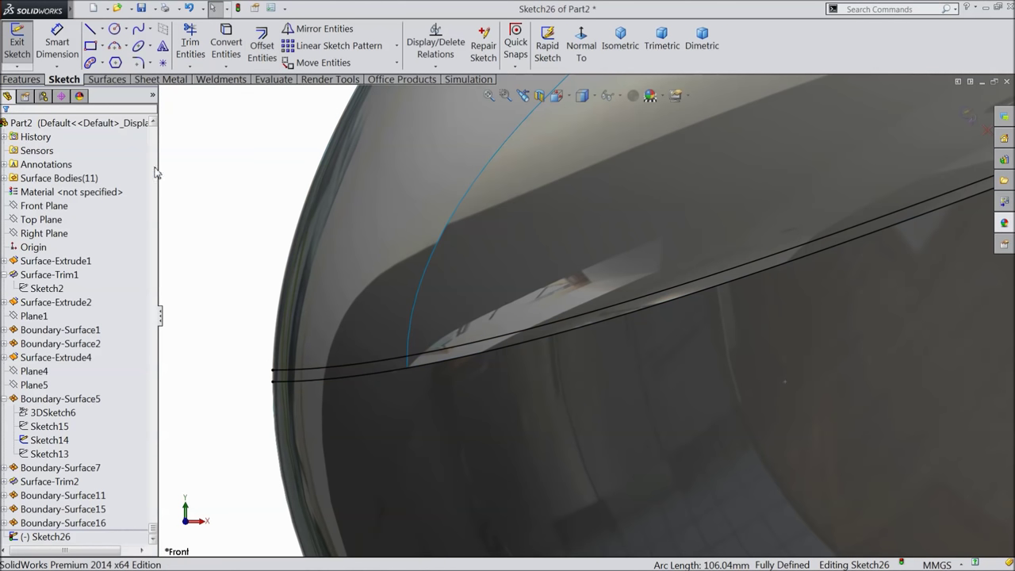
- Start a standard Trim Surface with Sketch26 as trim tool and mark the thin strip on Boundary-Surface11 for removal
scroll(308, 239, "up", 10)
middle_click_drag(335, 270, 362, 295)
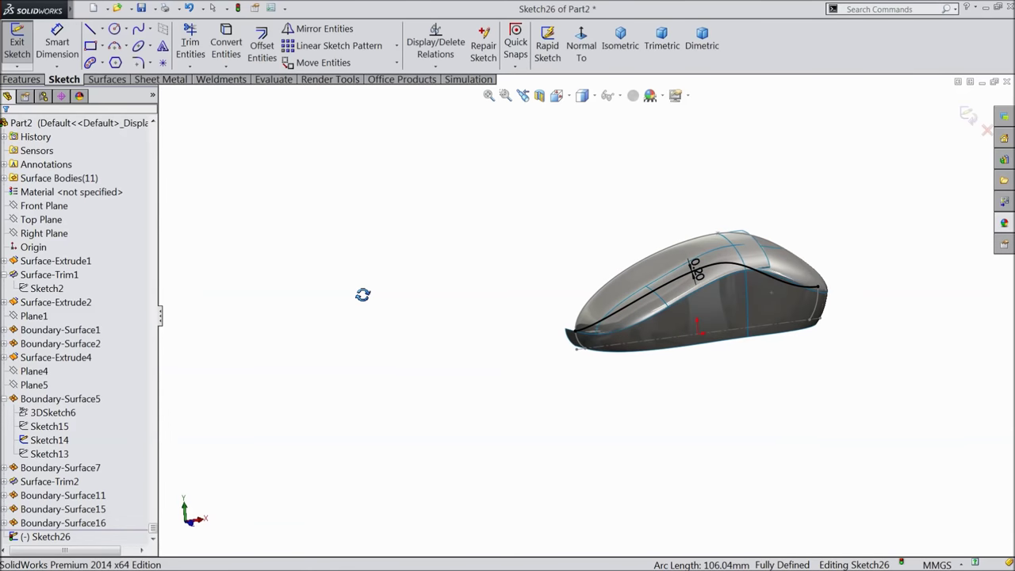
left_click(581, 46)
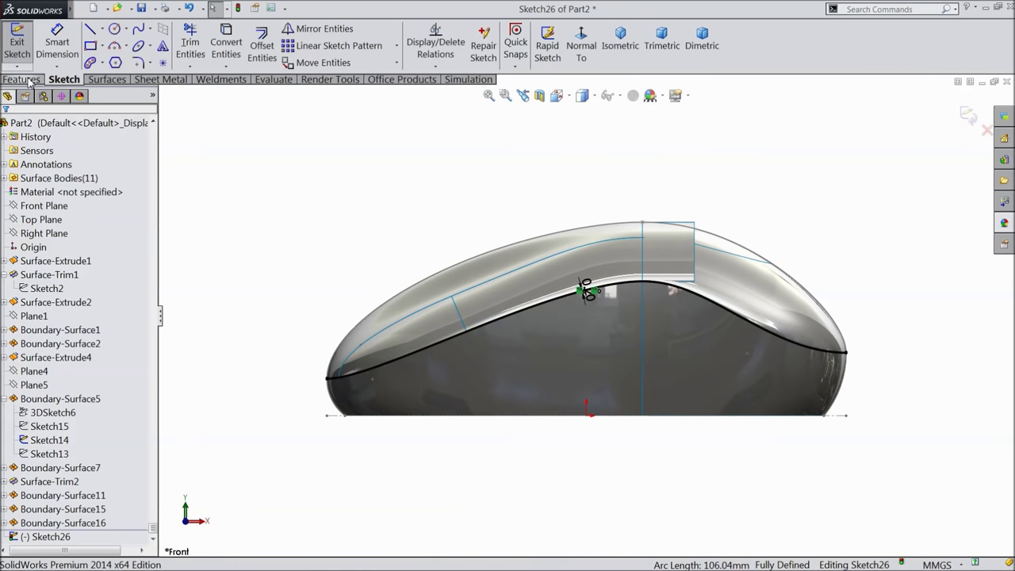
left_click(106, 80)
left_click(499, 45)
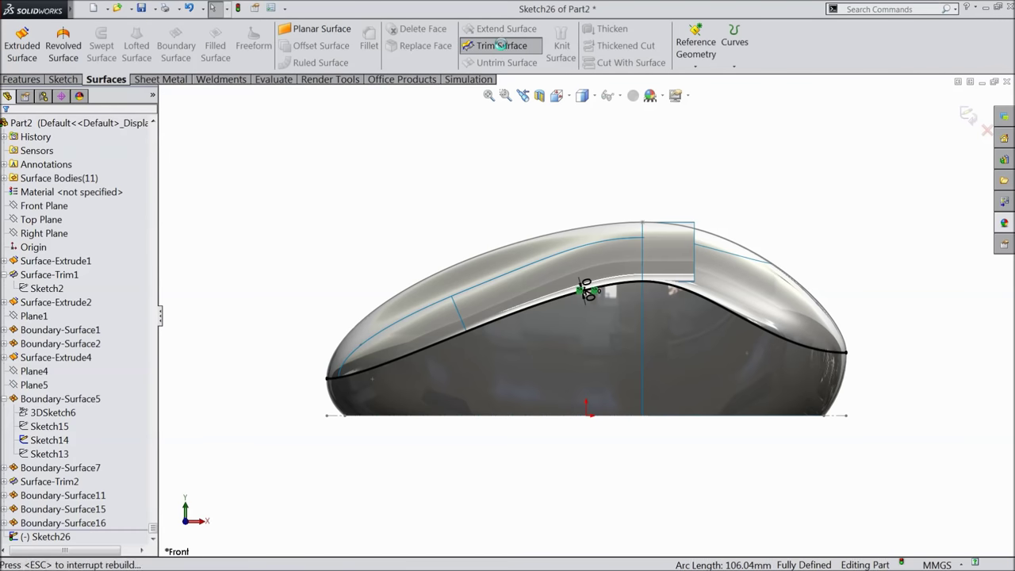
scroll(845, 365, "down", 10)
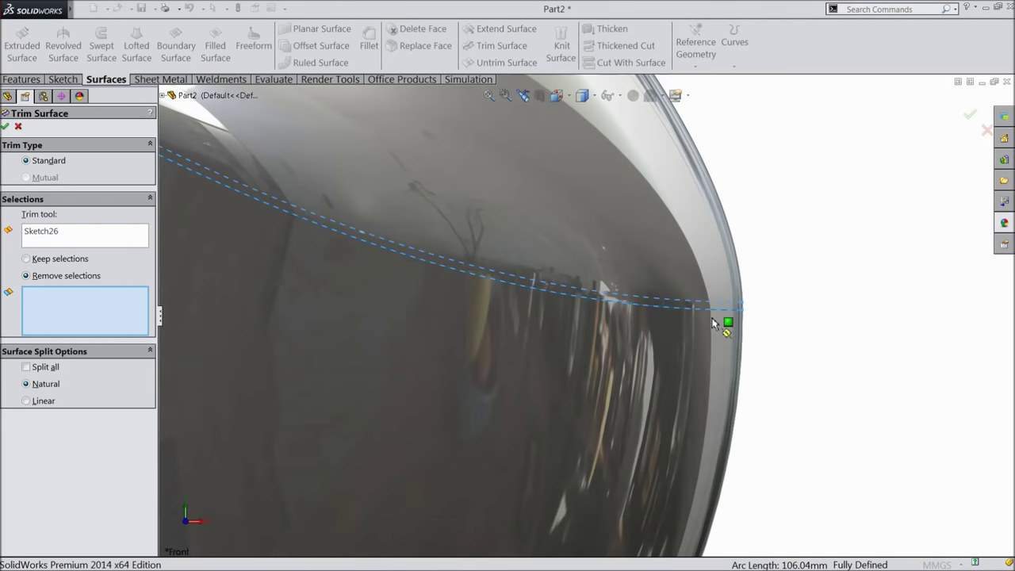
left_click(688, 295)
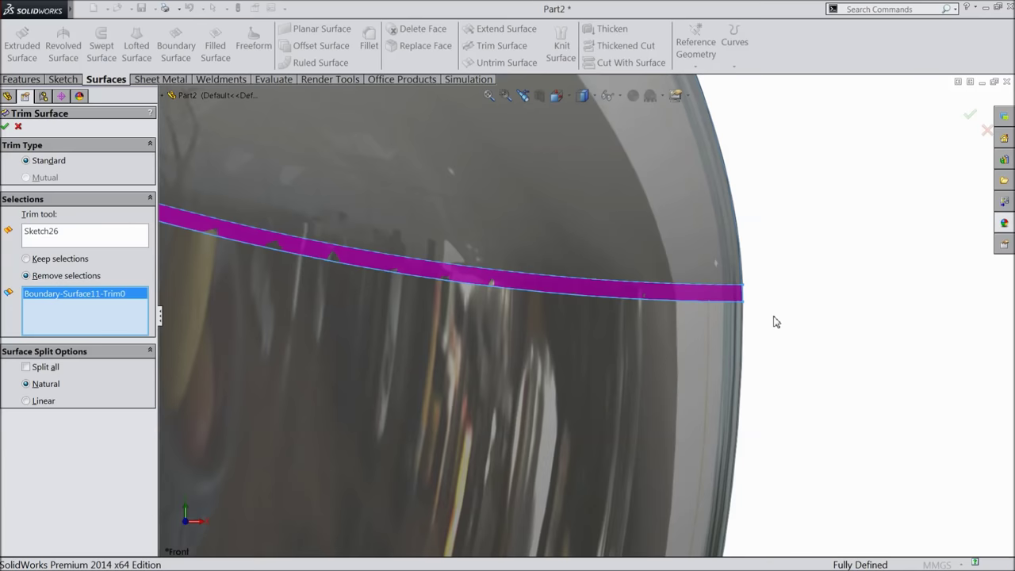
- Add the thin strips on Boundary-Surface15 and Boundary-Surface16 to the pieces to remove and complete the trim
scroll(776, 322, "up", 8)
scroll(351, 238, "down", 5)
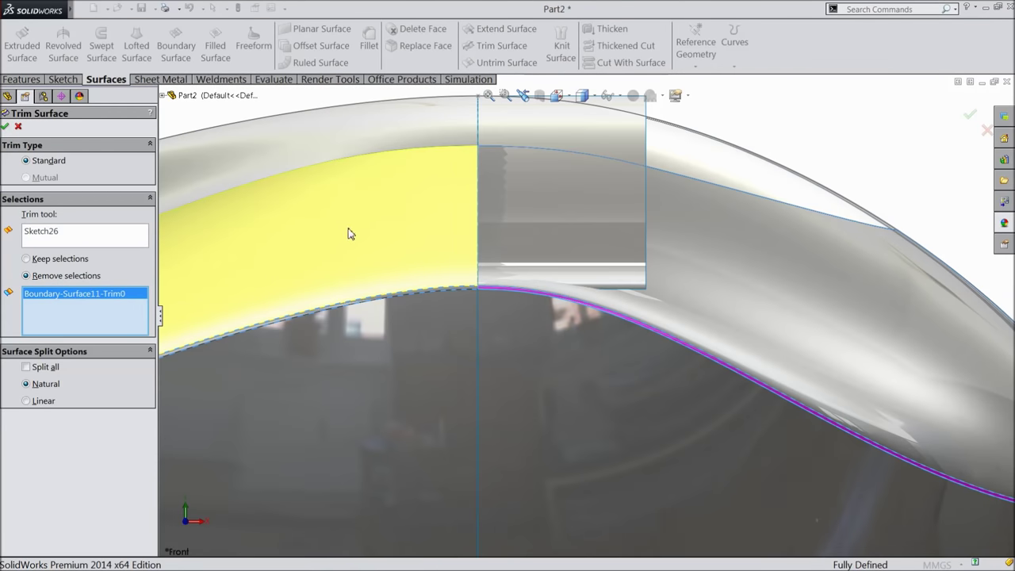
scroll(444, 293, "down", 4)
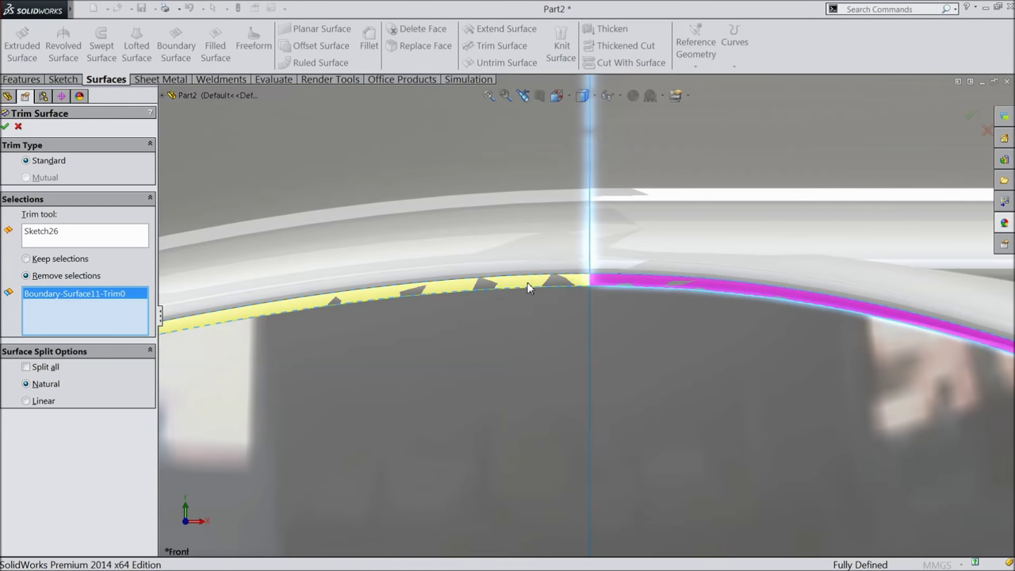
left_click(529, 293)
scroll(465, 311, "up", 5)
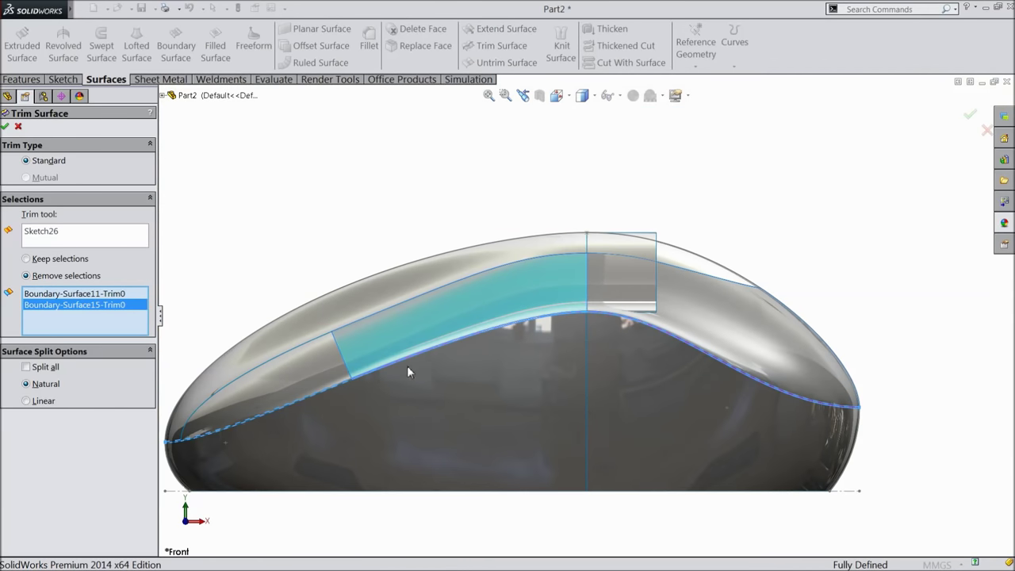
scroll(407, 365, "down", 6)
scroll(428, 381, "down", 2)
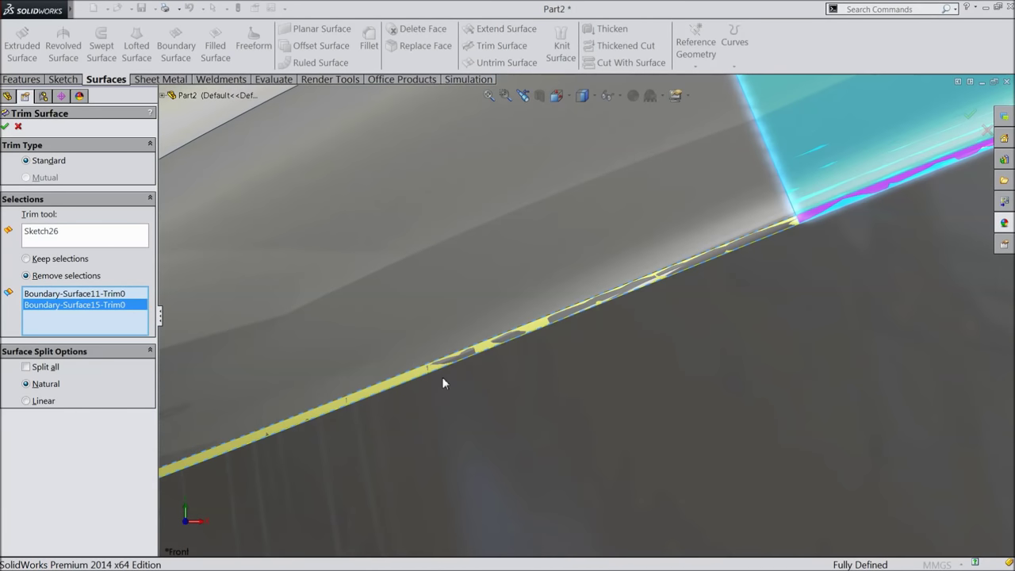
left_click(486, 353)
scroll(382, 390, "up", 5)
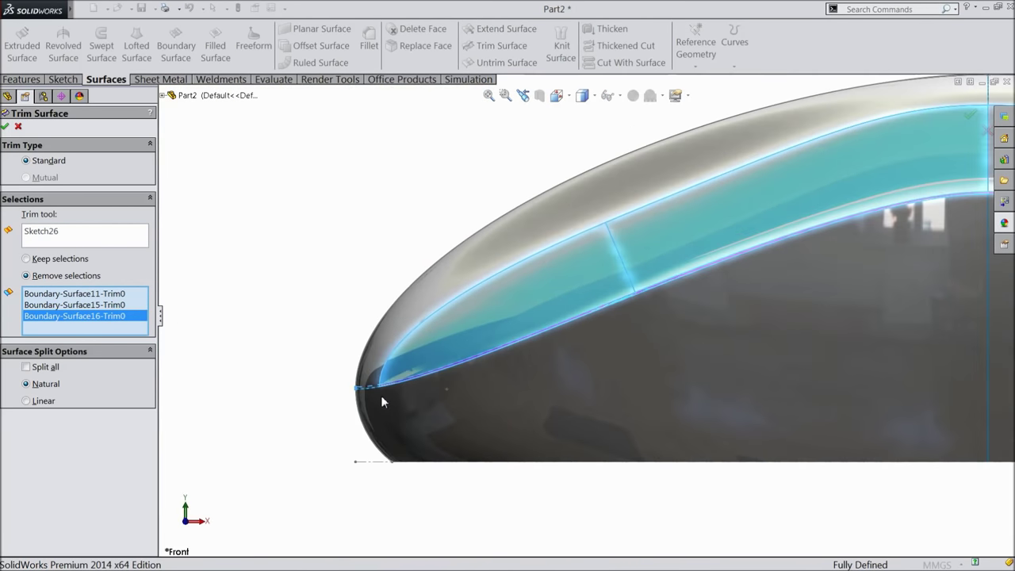
scroll(324, 413, "up", 3)
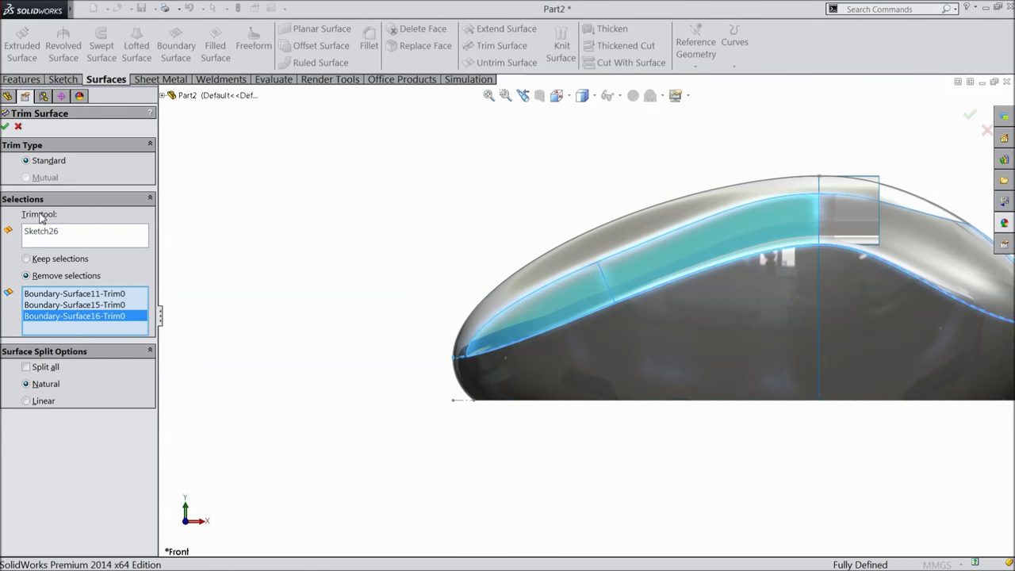
left_click(5, 127)
- Edit Surface-Trim4 to also remove the thin strip on Boundary-Surface5 at the narrow end of the mouse
middle_click_drag(243, 274, 341, 319)
scroll(457, 353, "down", 8)
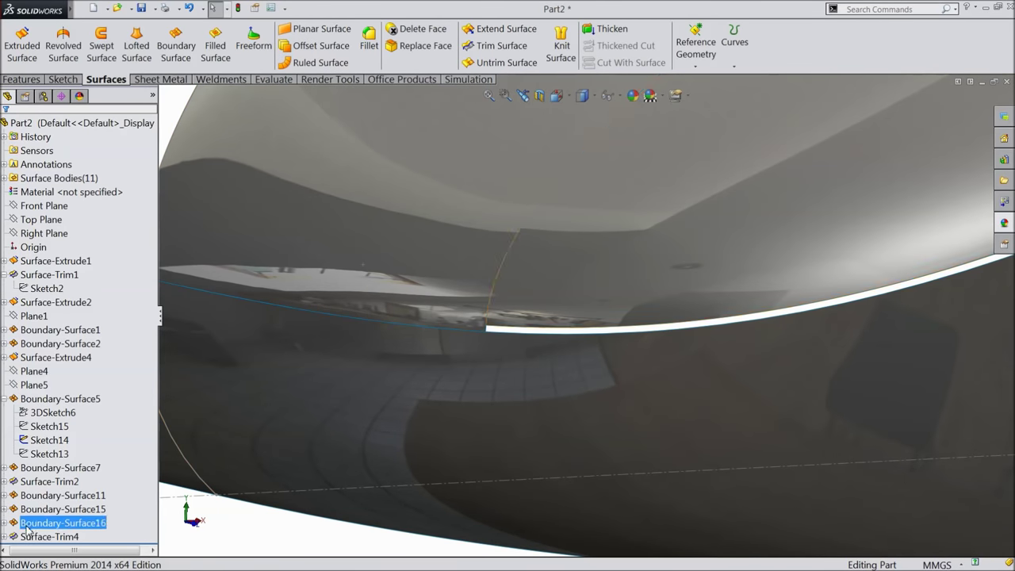
left_click(49, 537)
left_click(21, 508)
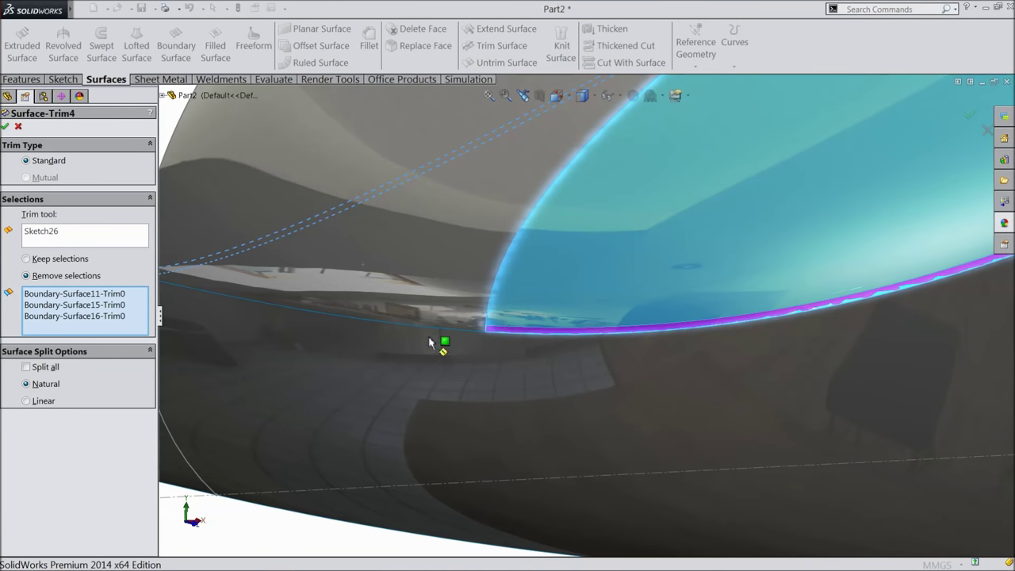
left_click(434, 328)
scroll(417, 356, "up", 8)
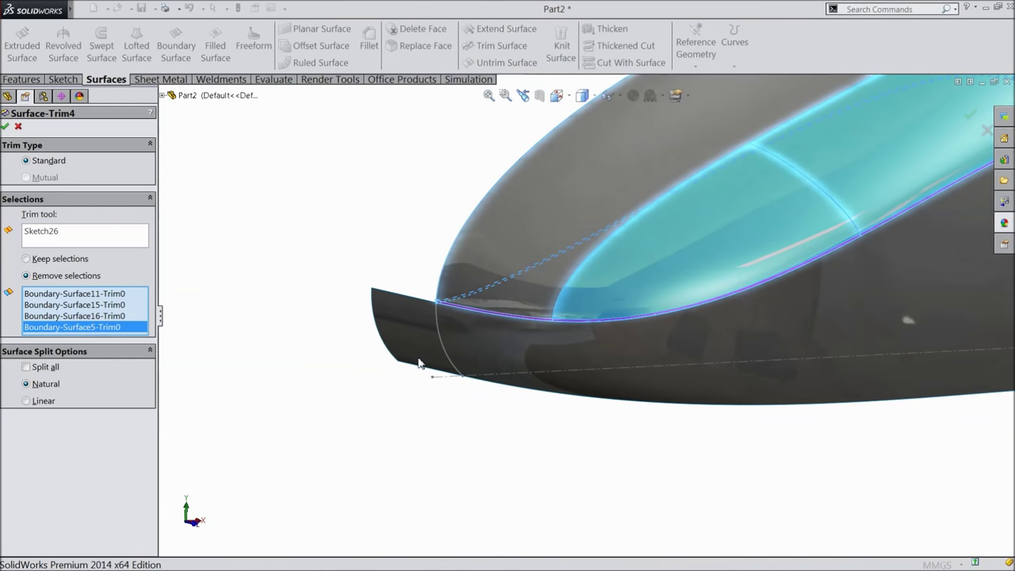
- Add the leftover sliver beside the vertical side seam to the removed pieces and finish editing the trim
middle_click_drag(804, 378, 726, 339)
scroll(726, 340, "down", 8)
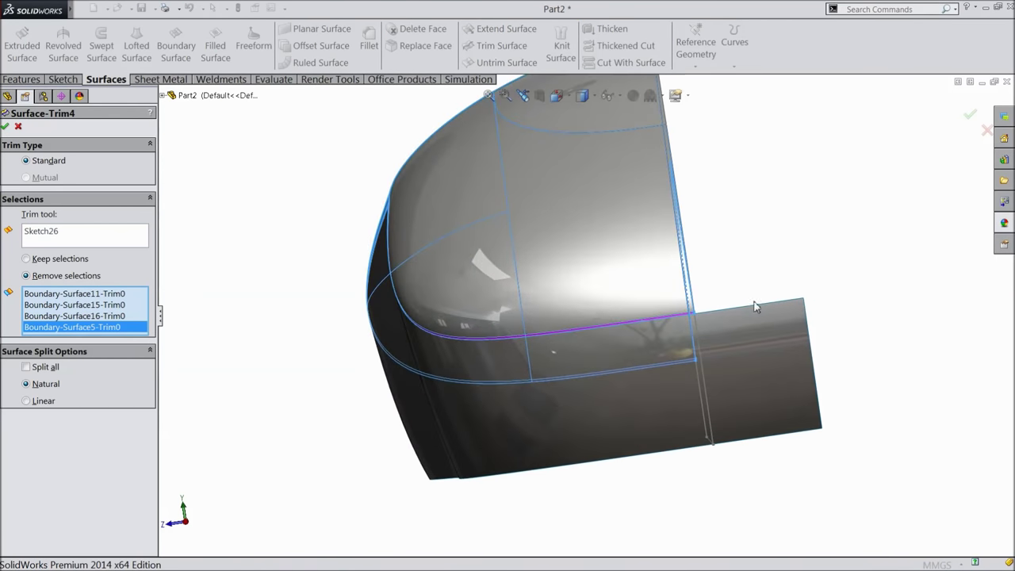
scroll(716, 290, "up", 8)
middle_click_drag(721, 280, 637, 320)
scroll(716, 276, "down", 6)
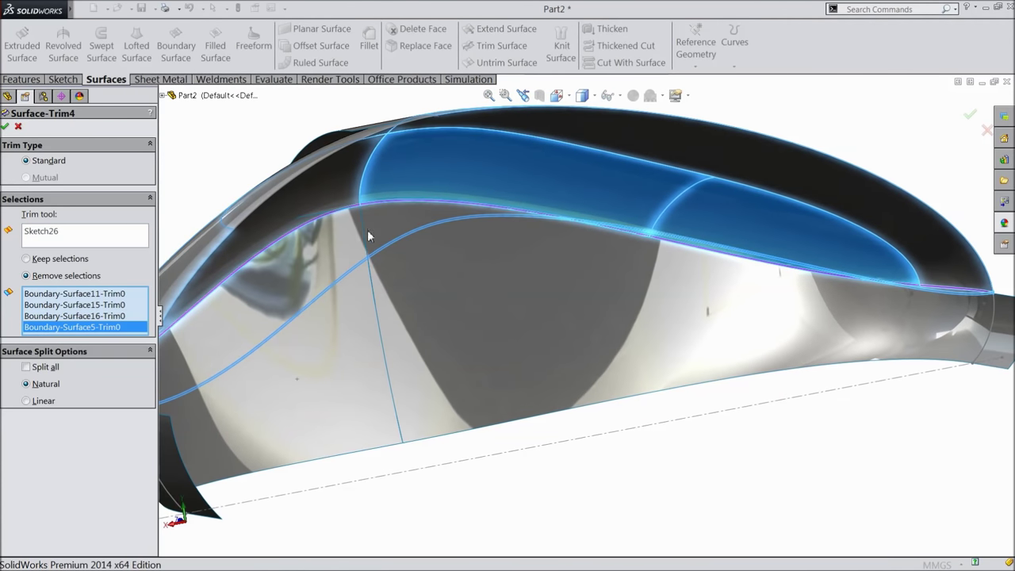
scroll(379, 250, "down", 6)
middle_click_drag(421, 257, 637, 301)
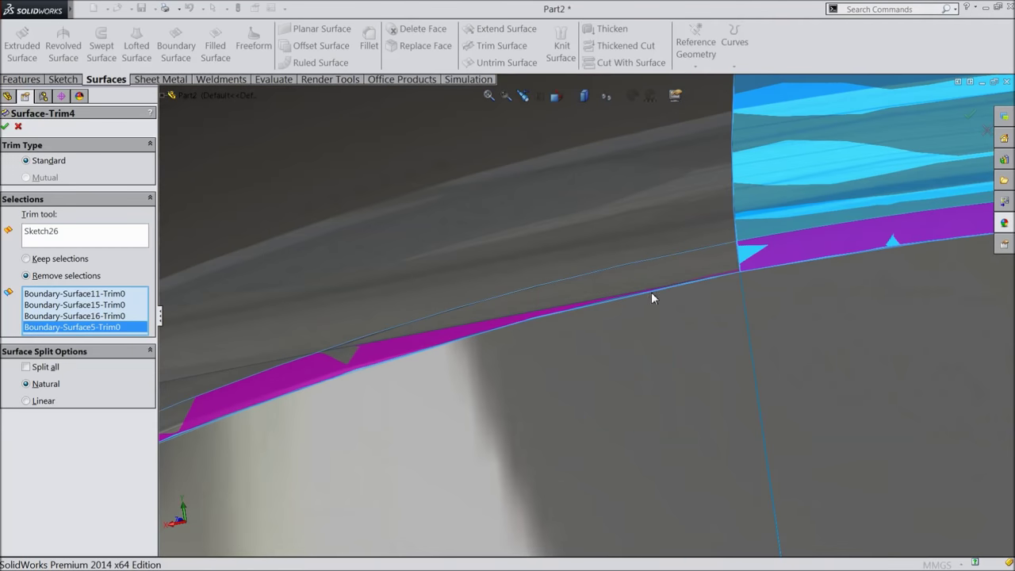
left_click(687, 278)
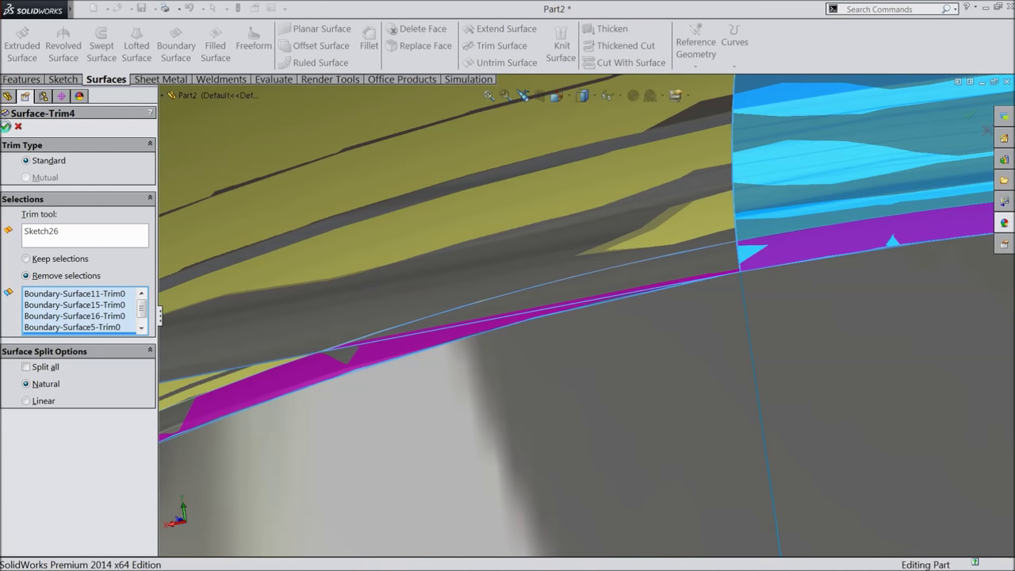
left_click(6, 126)
- Hide the sketch containing the long dash-dot construction line along the mouse's base
scroll(208, 211, "up", 10)
middle_click_drag(417, 356, 512, 254)
key("Escape")
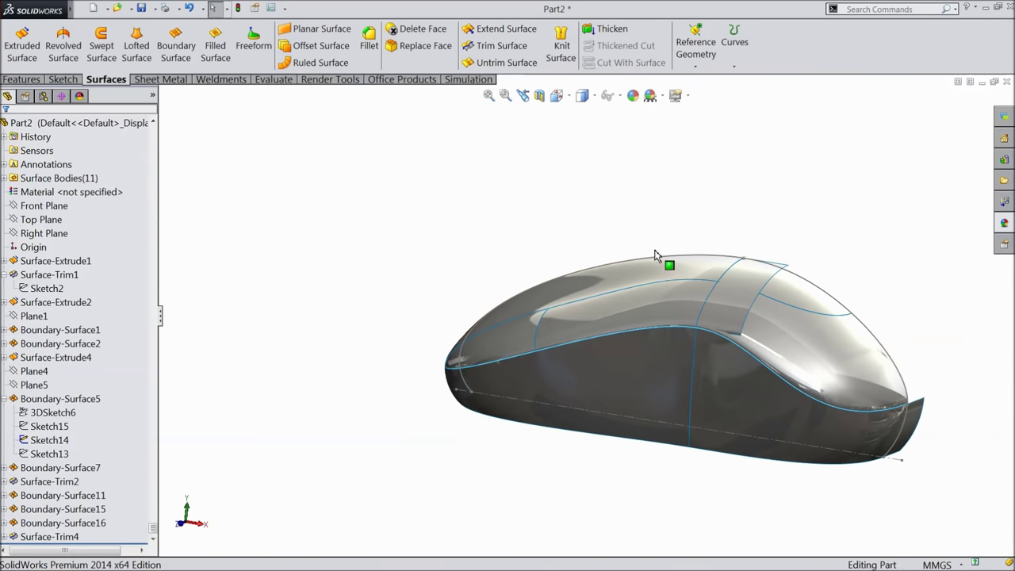
middle_click_drag(757, 258, 756, 245)
scroll(582, 420, "down", 4)
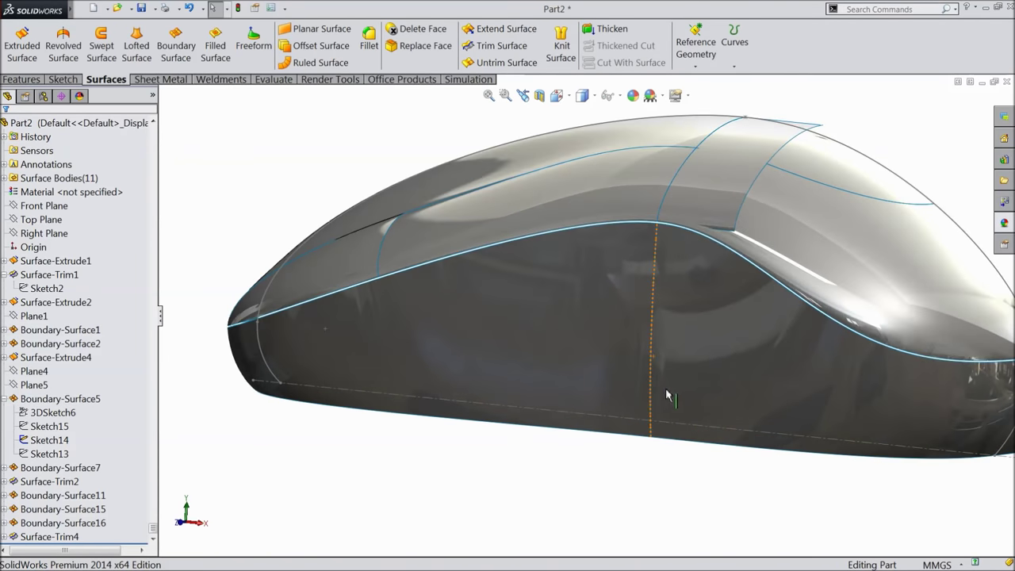
left_click(581, 420)
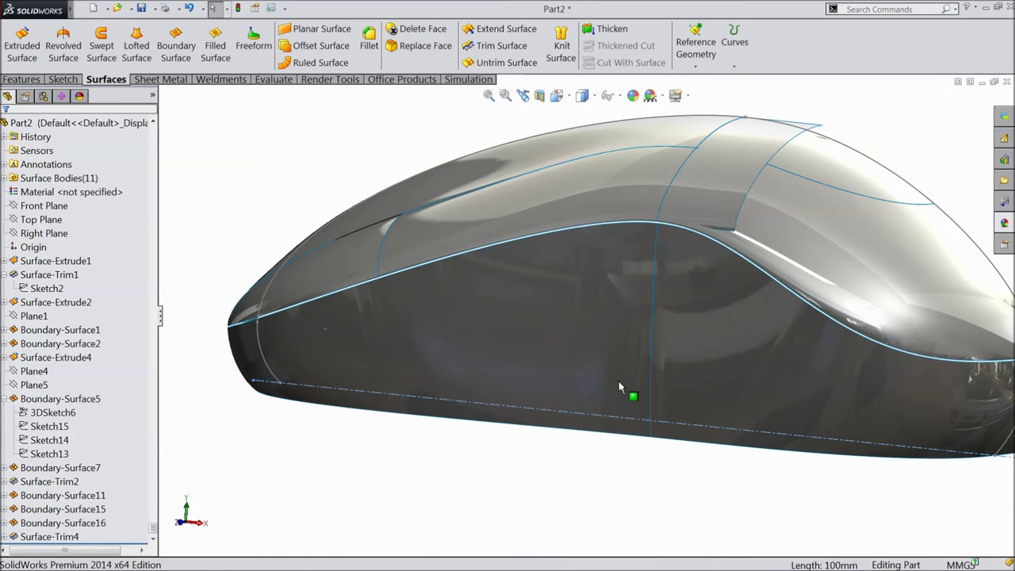
left_click(653, 402)
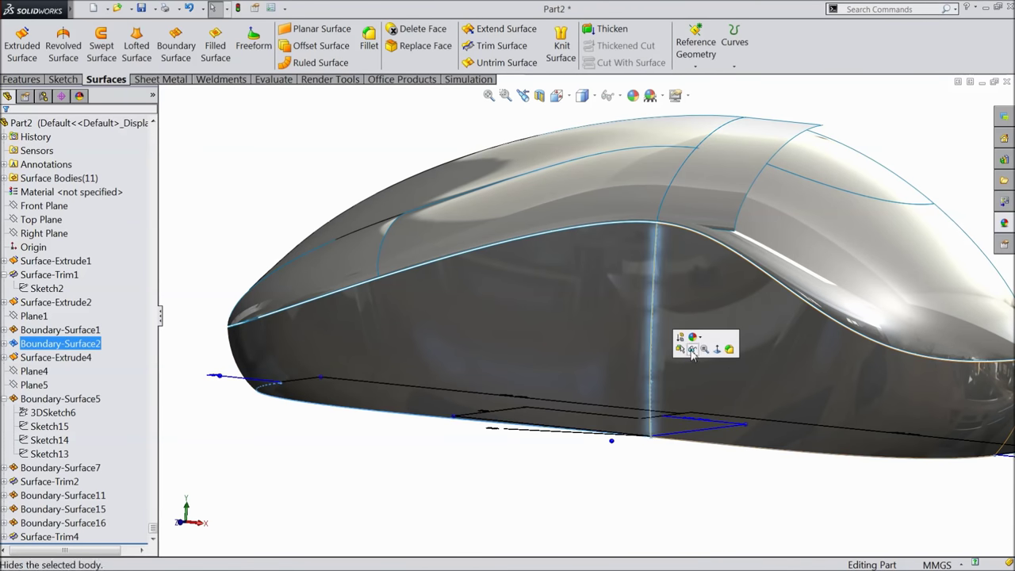
left_click(692, 353)
scroll(646, 482, "up", 3)
middle_click_drag(646, 482, 587, 463)
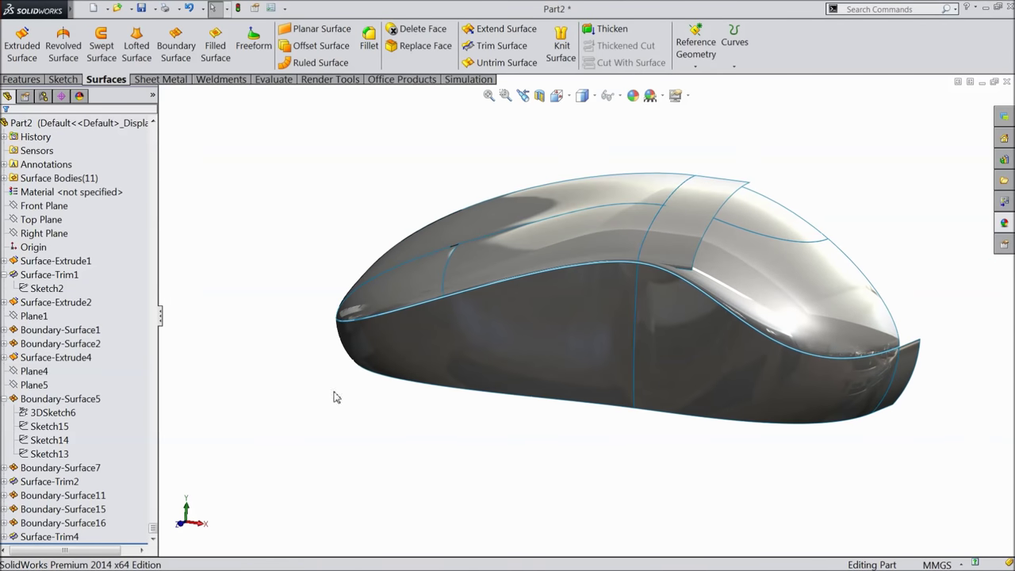
- Sketch a two-point spline about 44 mm long on the Top Plane, from the straight centre edge near the +X end to the side waist
left_click(38, 222)
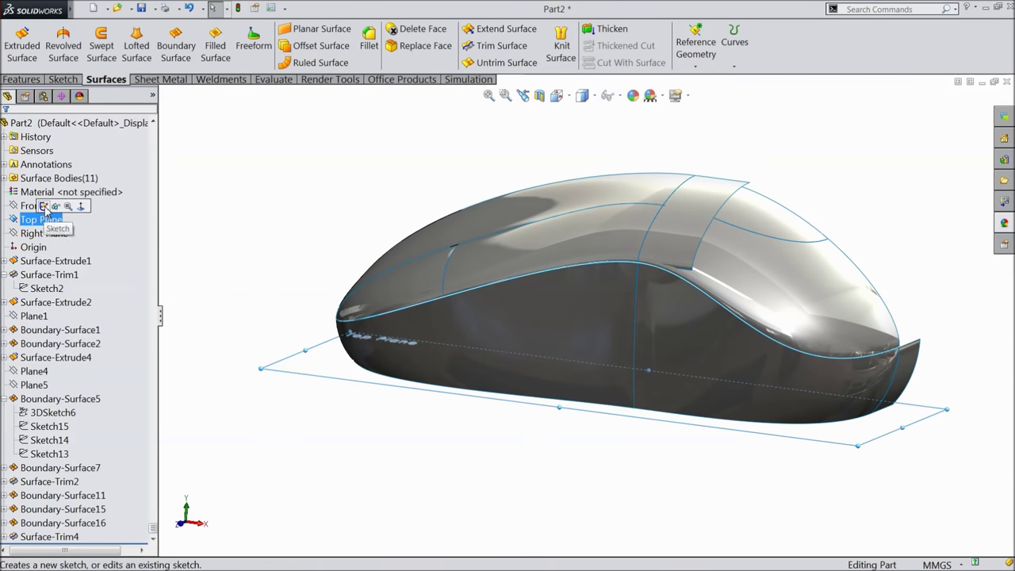
left_click(44, 207)
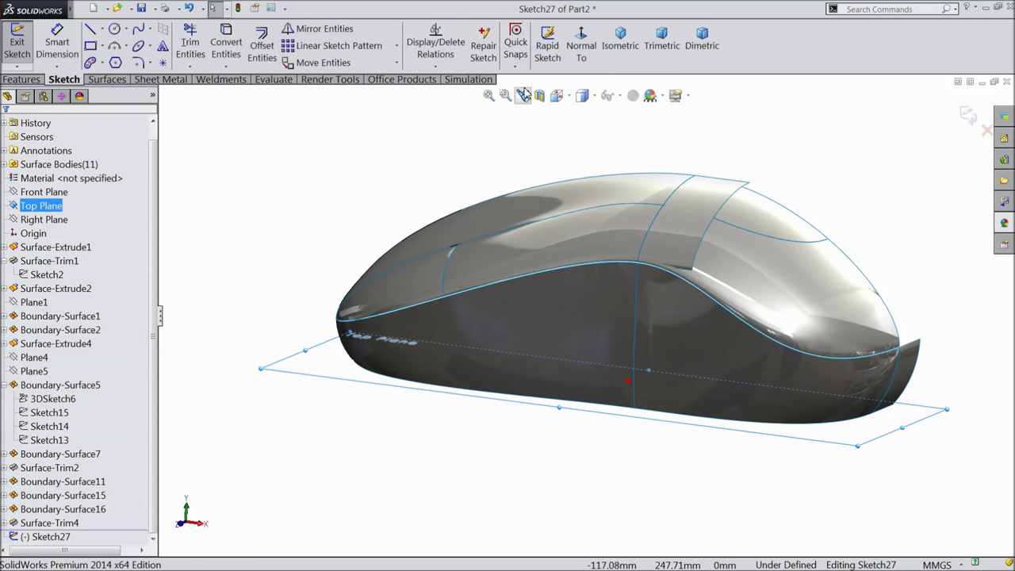
left_click(580, 56)
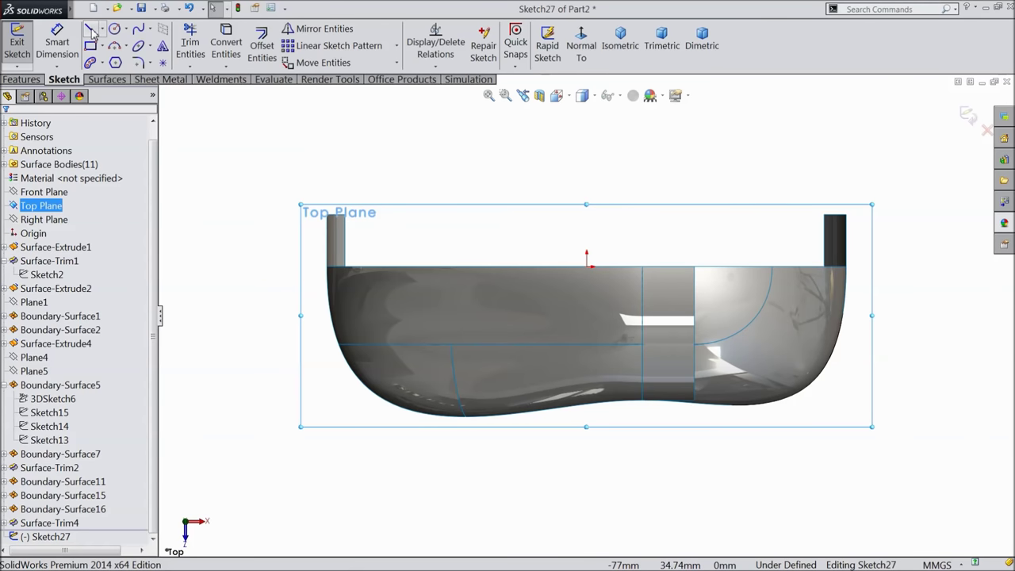
left_click(140, 30)
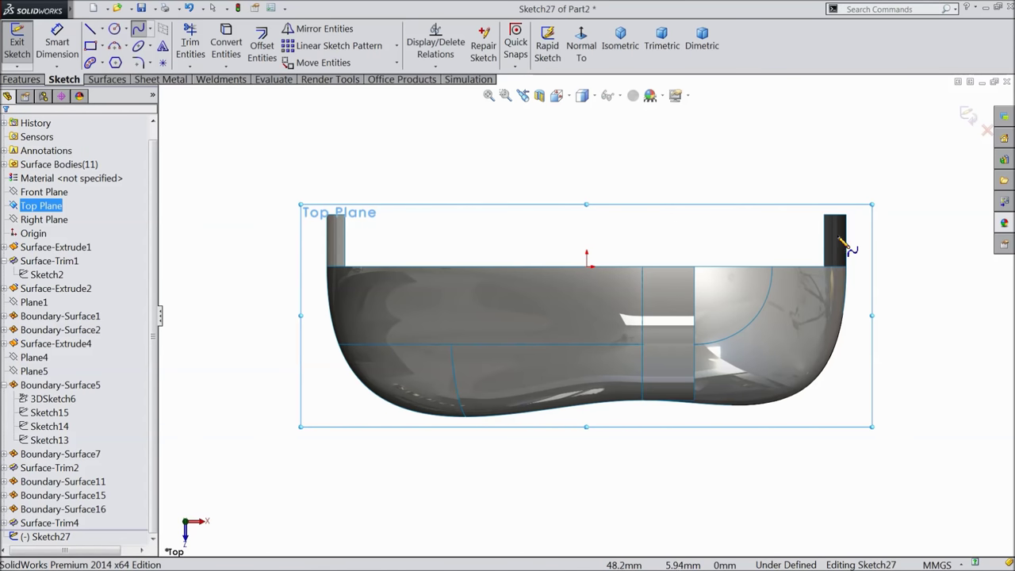
left_click(809, 267)
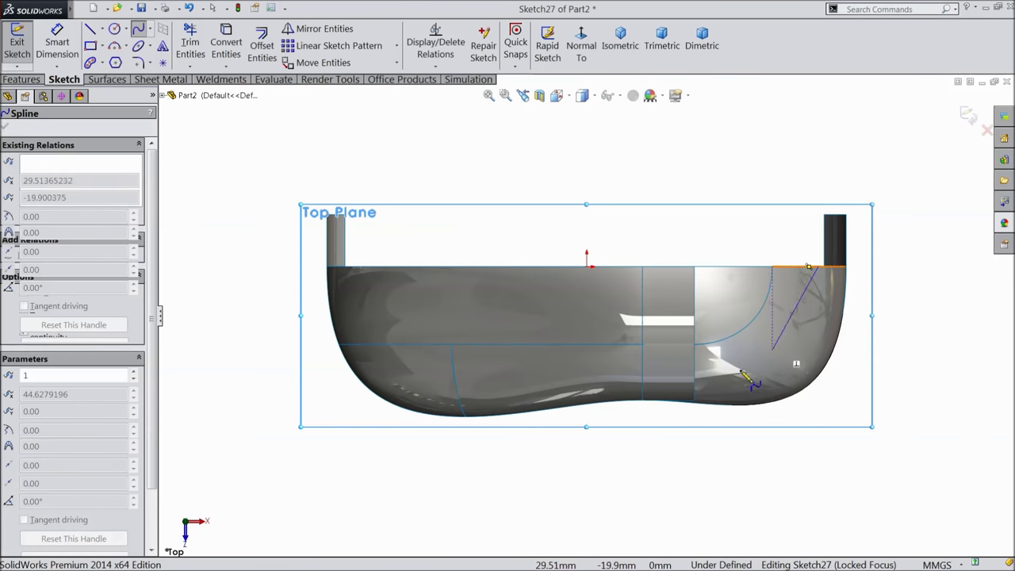
left_click(632, 402)
right_click(670, 375)
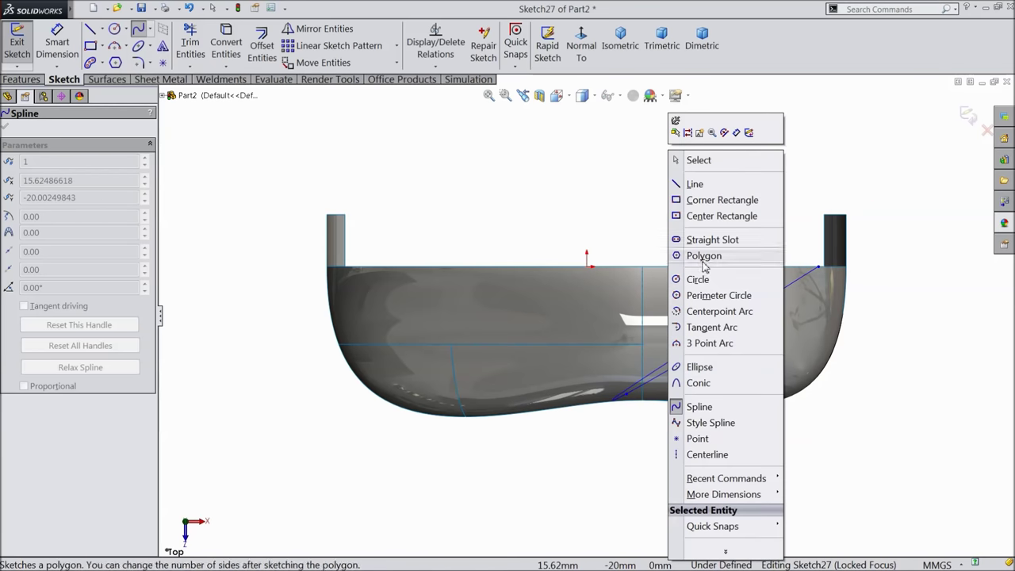
left_click(701, 162)
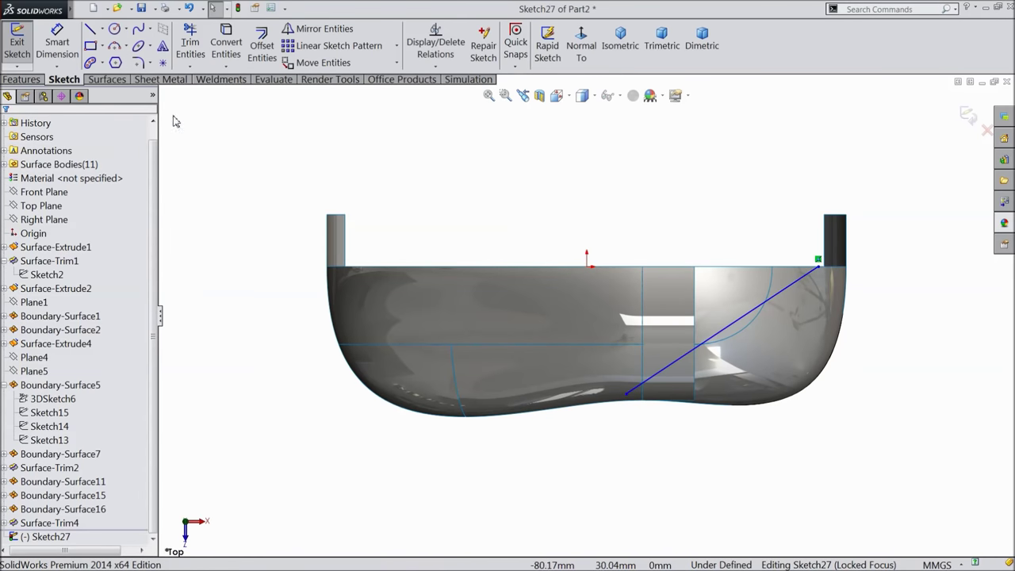
- Sketch a second two-point spline about 58 mm long from the centre edge near the -X end to the first spline's waist endpoint
left_click(140, 30)
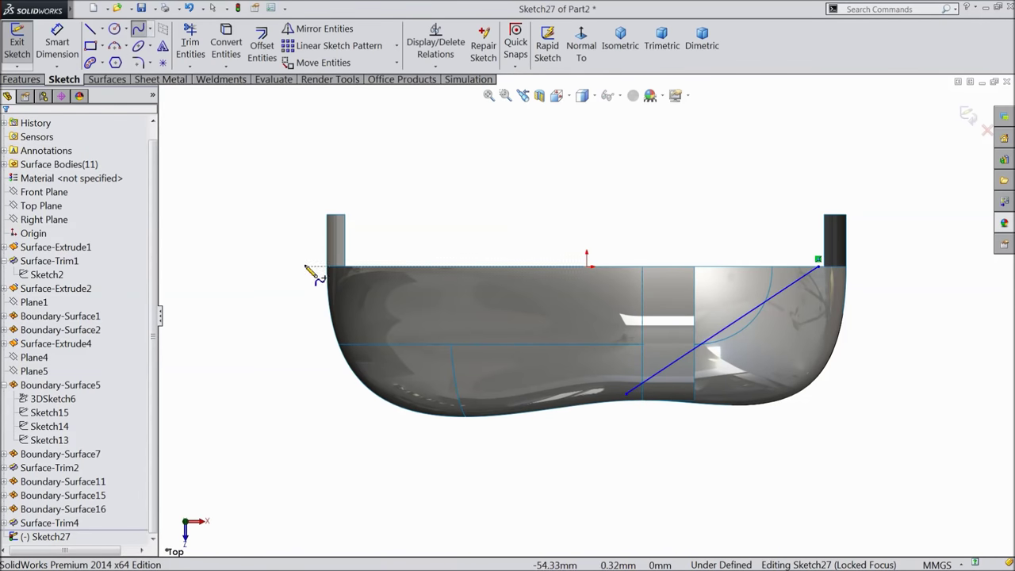
left_click(355, 270)
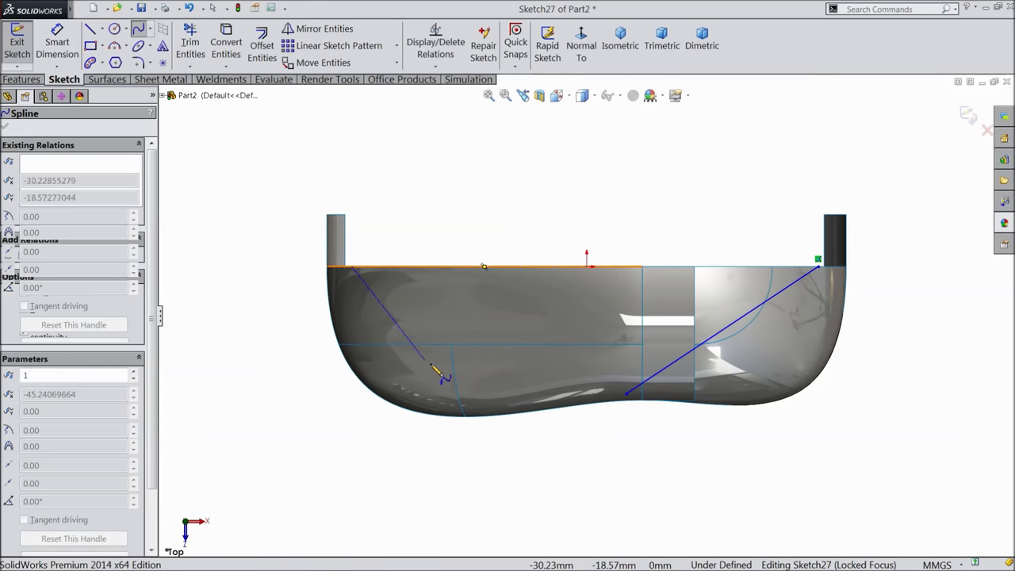
left_click(626, 395)
right_click(630, 445)
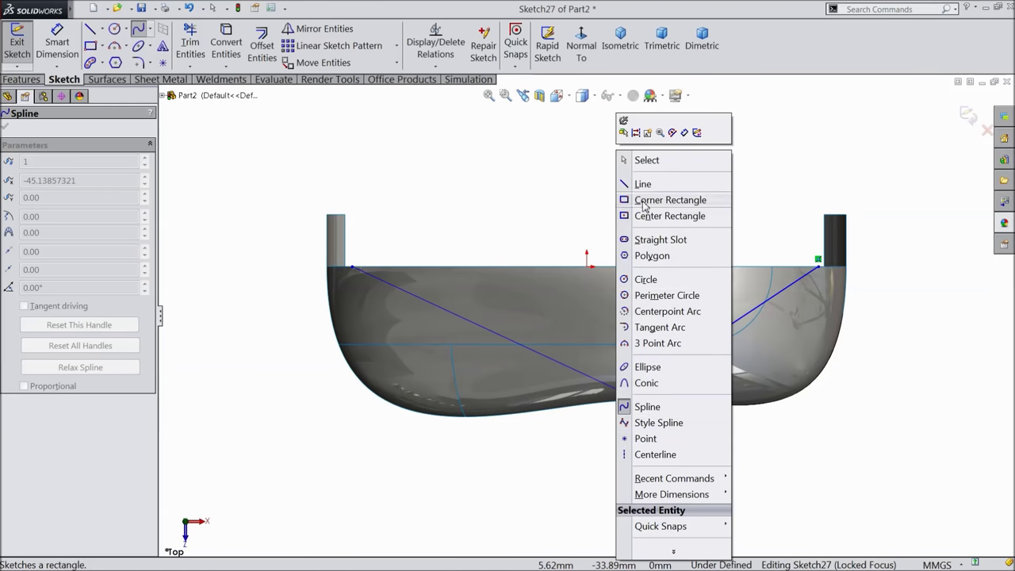
left_click(647, 160)
- Bow the first spline outward with its tangent handle at the +X end and make that handle vertical
scroll(716, 293, "down", 3)
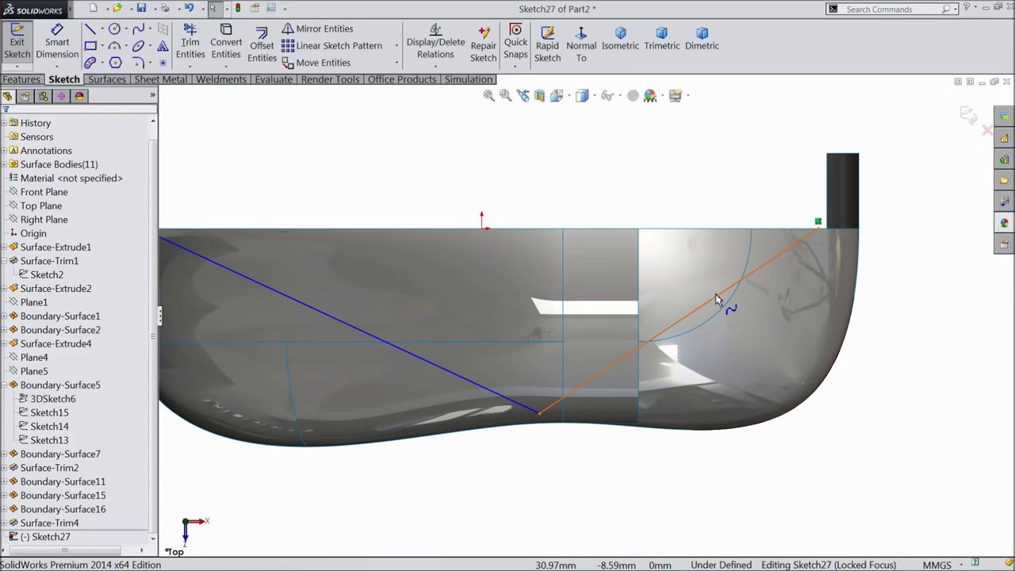
left_click(716, 295)
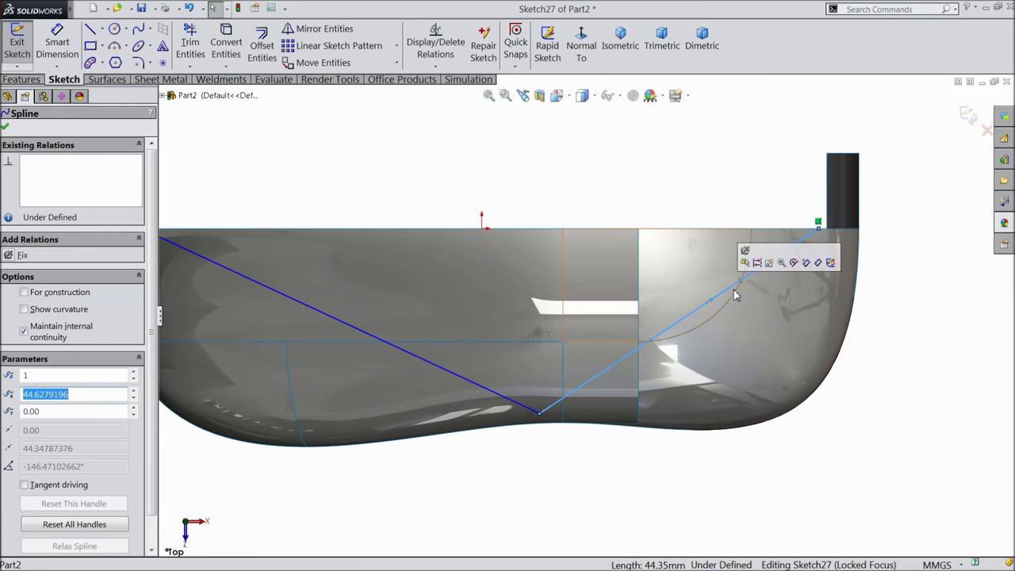
left_click_drag(741, 285, 829, 325)
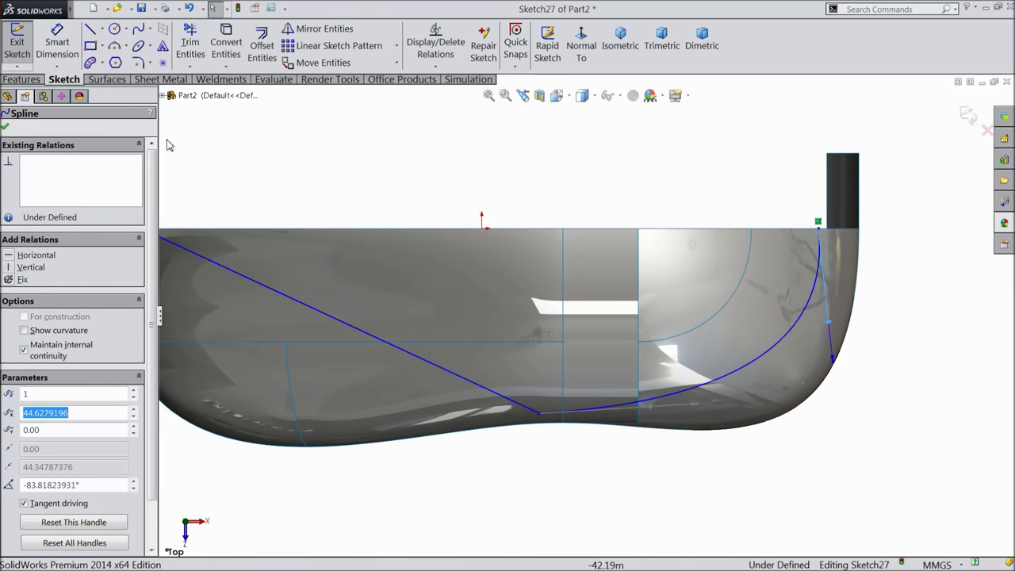
left_click(31, 267)
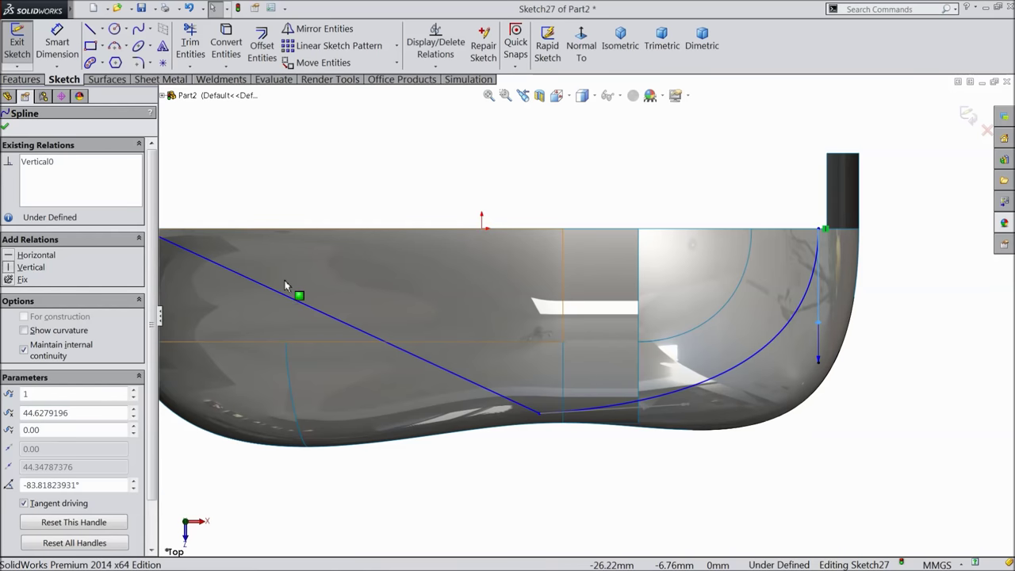
- Bow the second spline outward with its tangent handle at the -X end and constrain that handle vertical
key("f")
left_click(312, 272)
left_click_drag(355, 297, 333, 361)
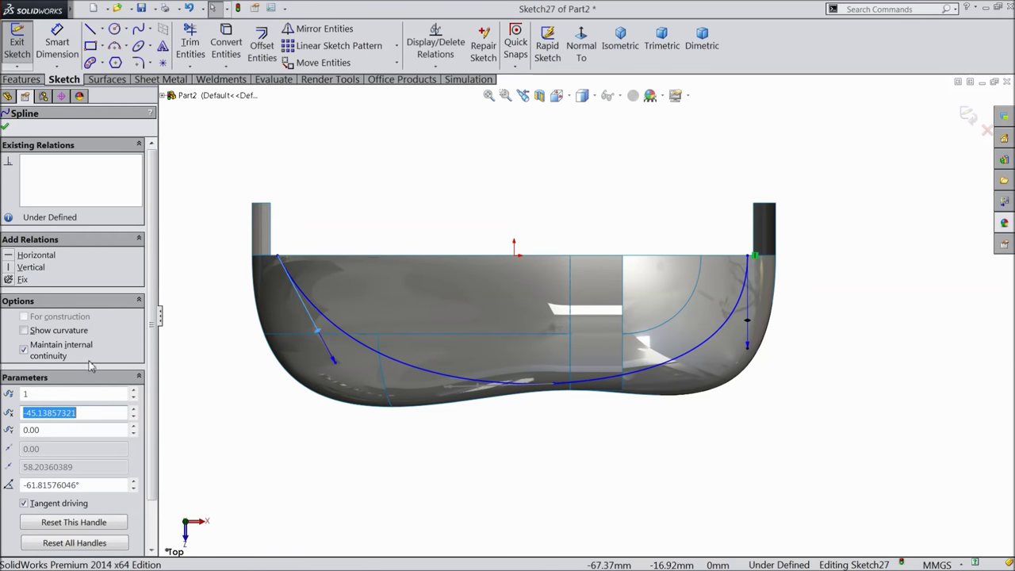
left_click(16, 267)
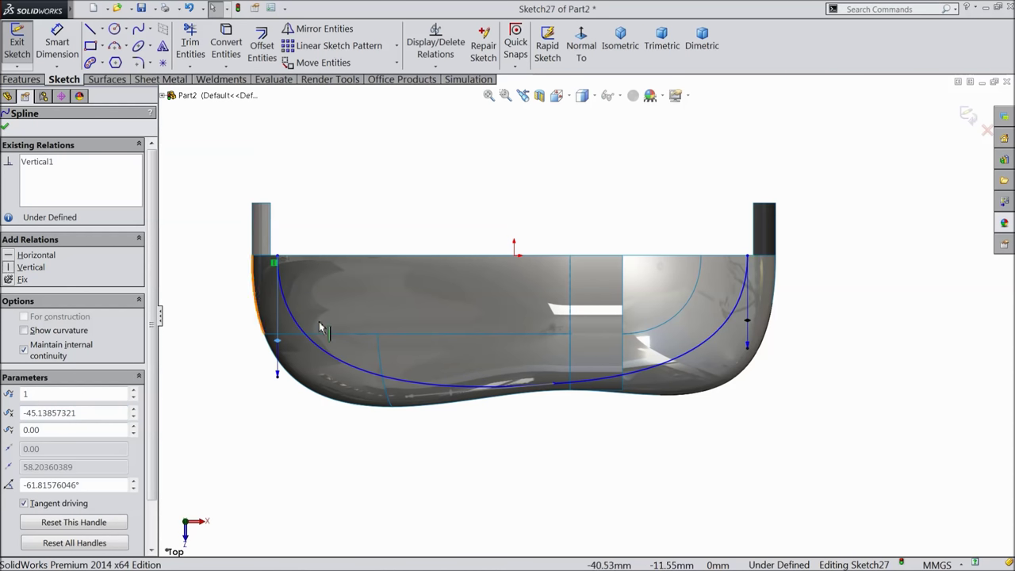
- Dimension the splines' shared point 10.75 mm horizontally from the origin
scroll(575, 390, "down", 2)
key("d")
scroll(575, 388, "down", 2)
left_click(551, 378)
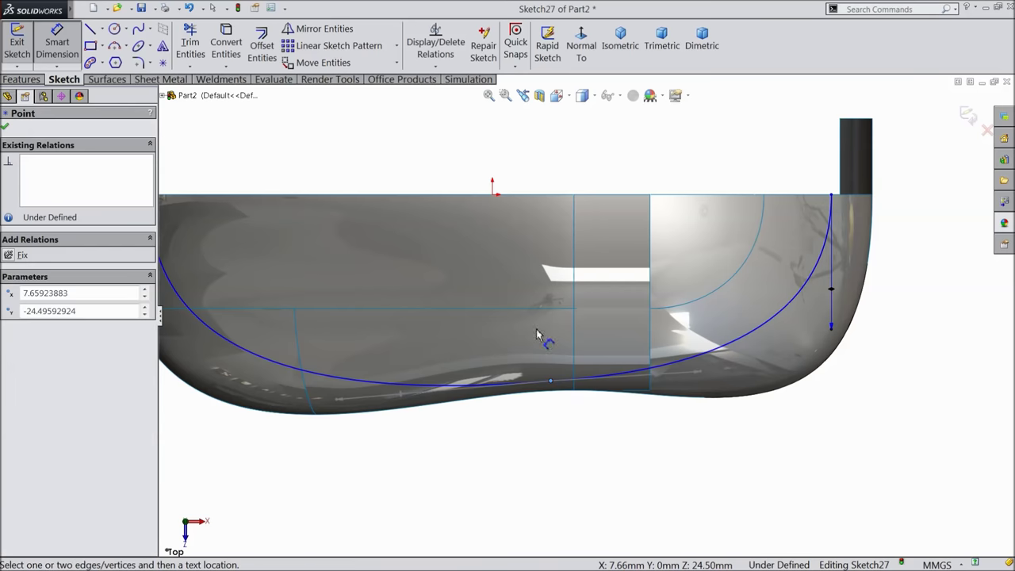
left_click(492, 195)
left_click(511, 153)
type("10.75")
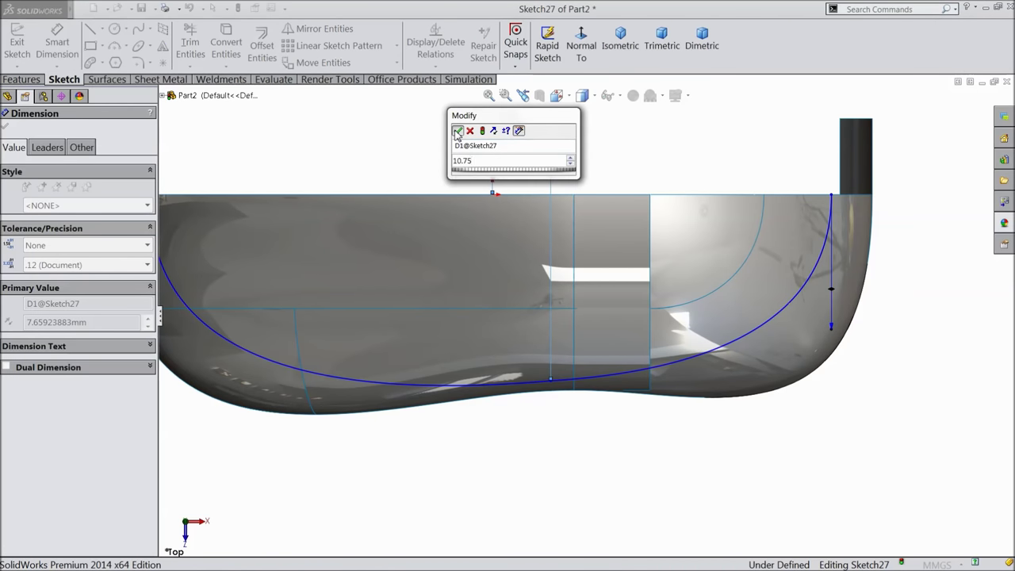
key("Return")
- Dimension the splines' shared point 5.75 mm from the seam's end vertex on the mouse's outer side edge
scroll(577, 394, "down", 1)
scroll(578, 394, "down", 2)
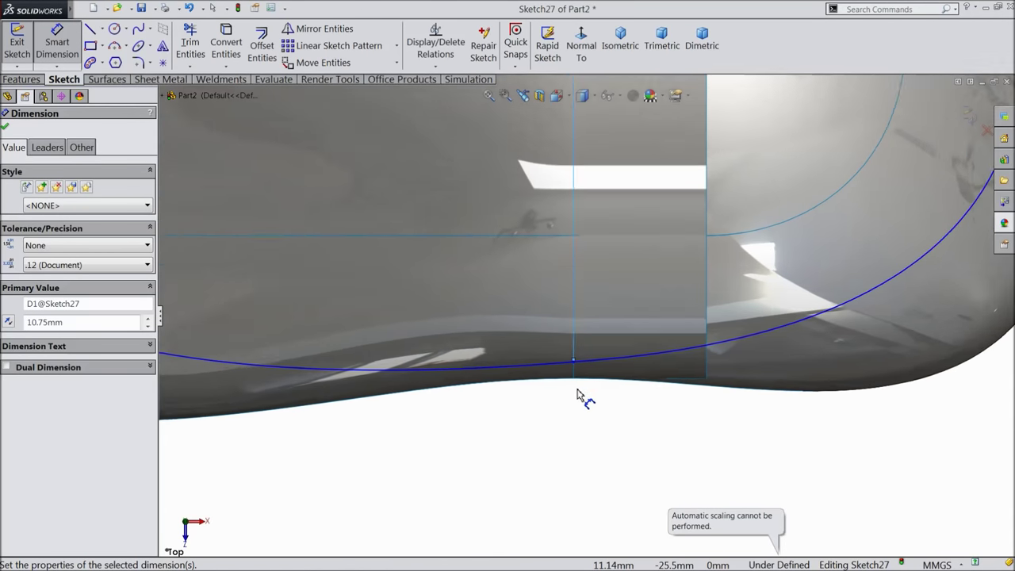
scroll(574, 362, "down", 2)
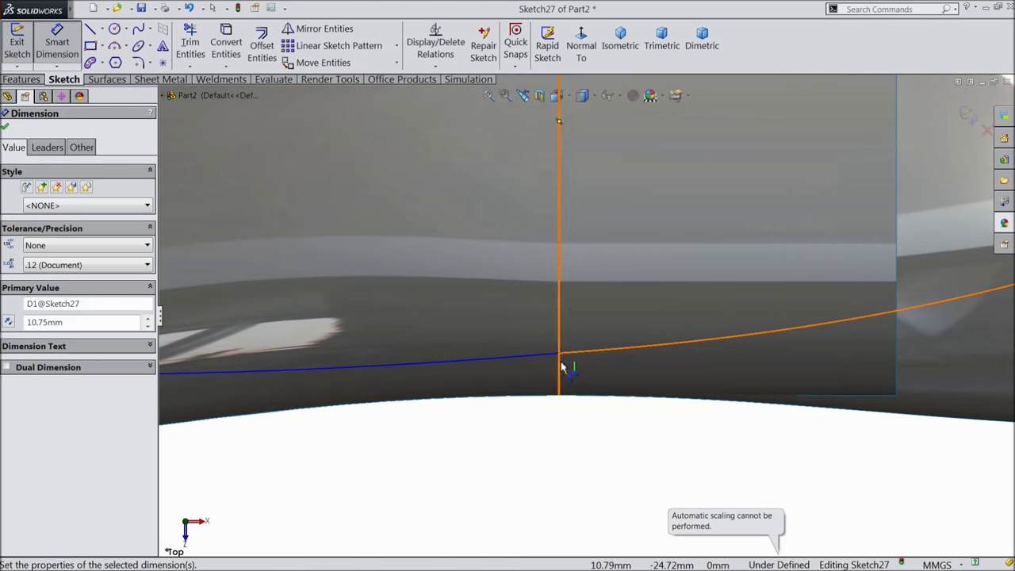
left_click(561, 371)
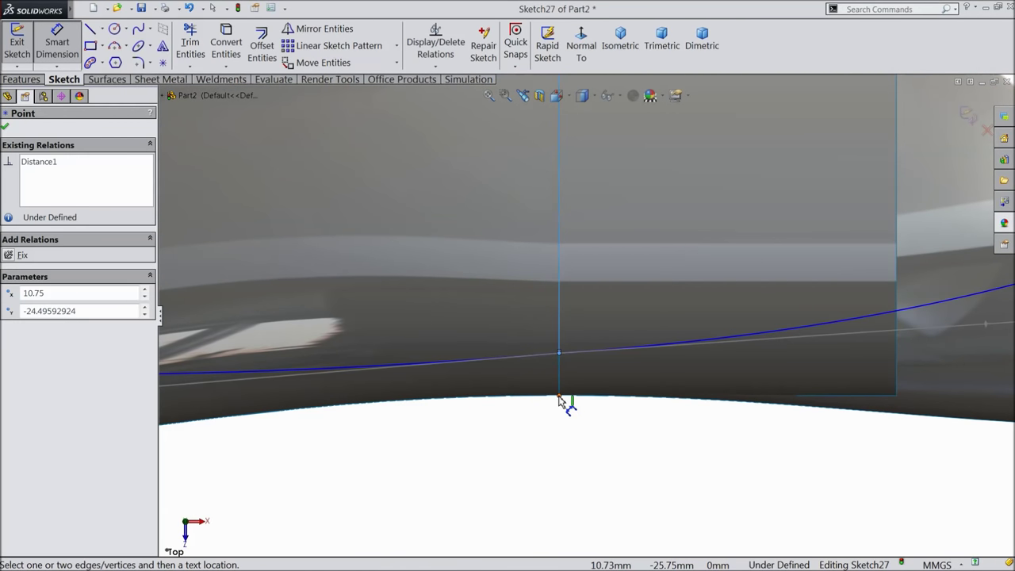
left_click(559, 398)
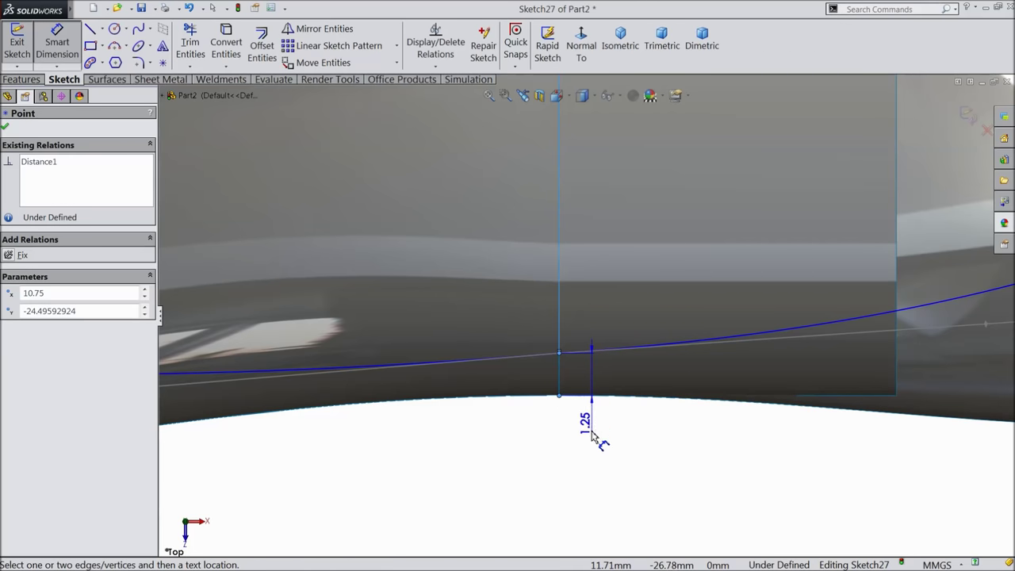
left_click(591, 429)
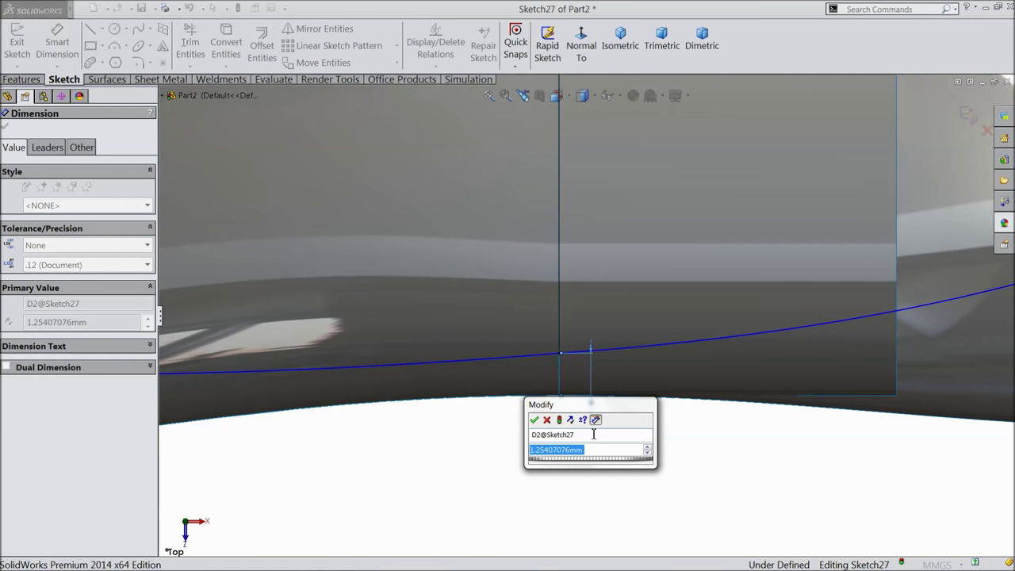
type("5.7")
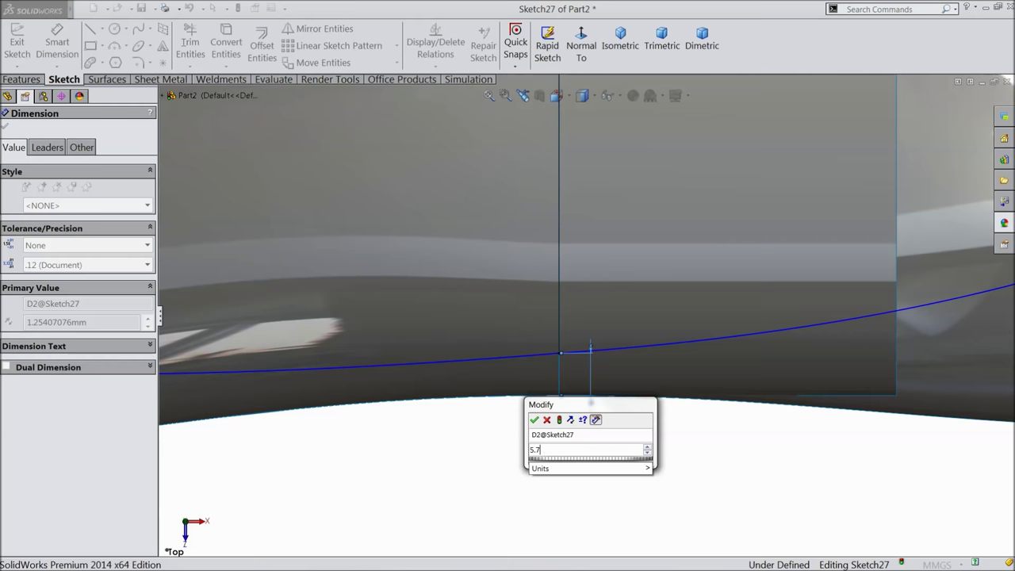
type("5")
left_click(534, 419)
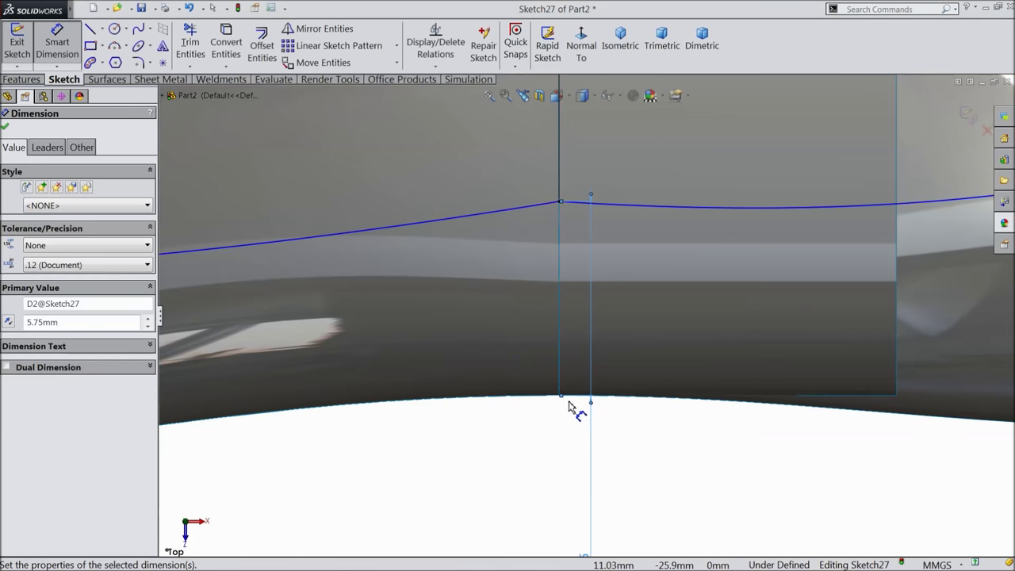
- Dimension the first spline's centre-edge endpoint 6.25 mm from the outer edge at the +X end
scroll(579, 397, "up", 3)
scroll(581, 383, "up", 3)
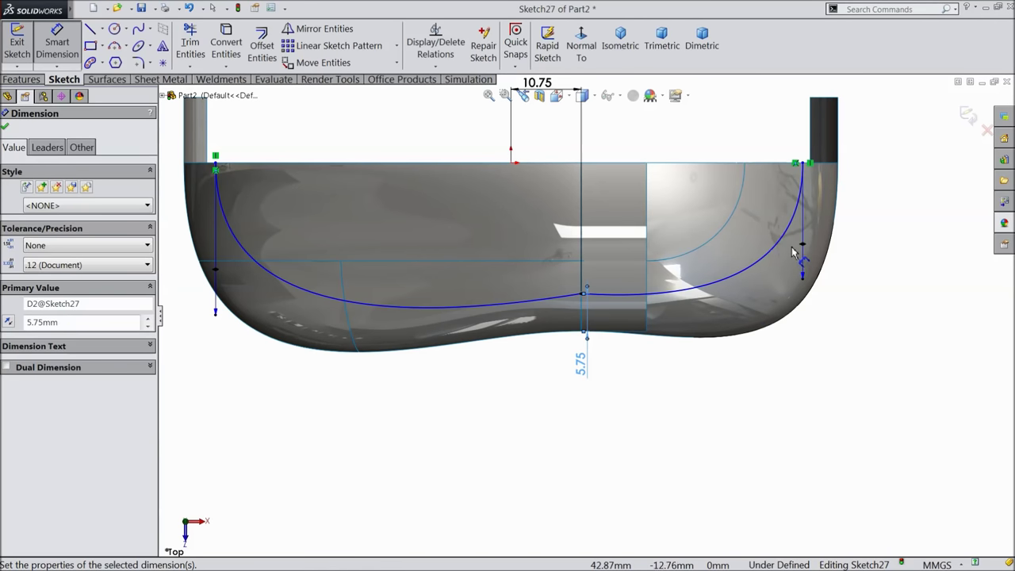
scroll(791, 251, "down", 4)
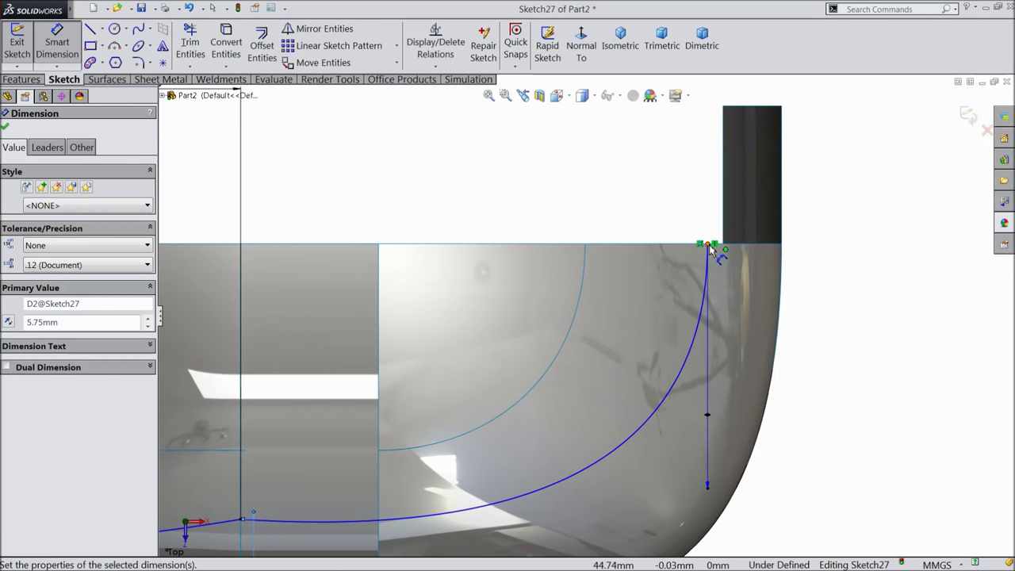
left_click(712, 251)
left_click(781, 220)
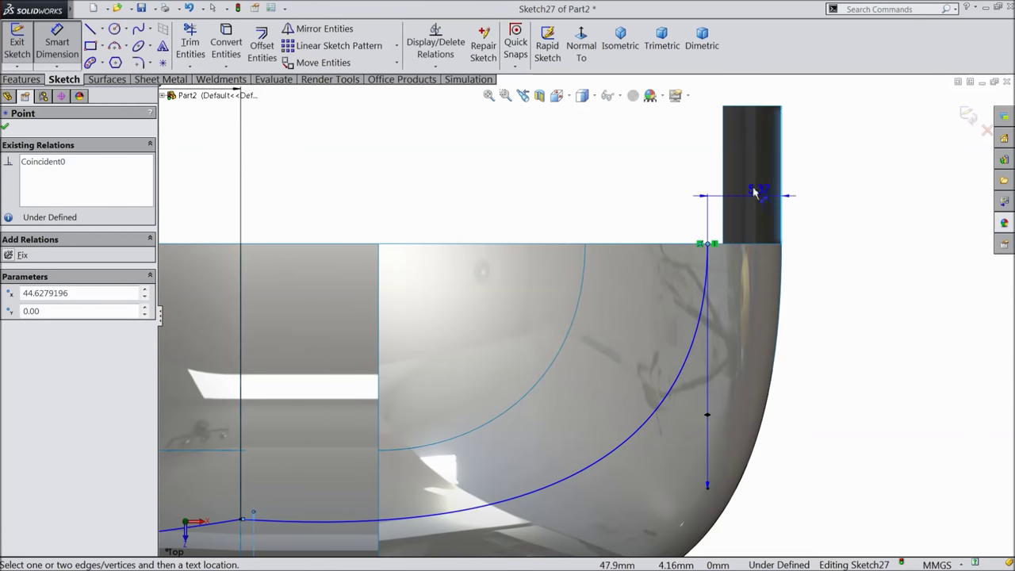
scroll(763, 199, "up", 2)
left_click(690, 144)
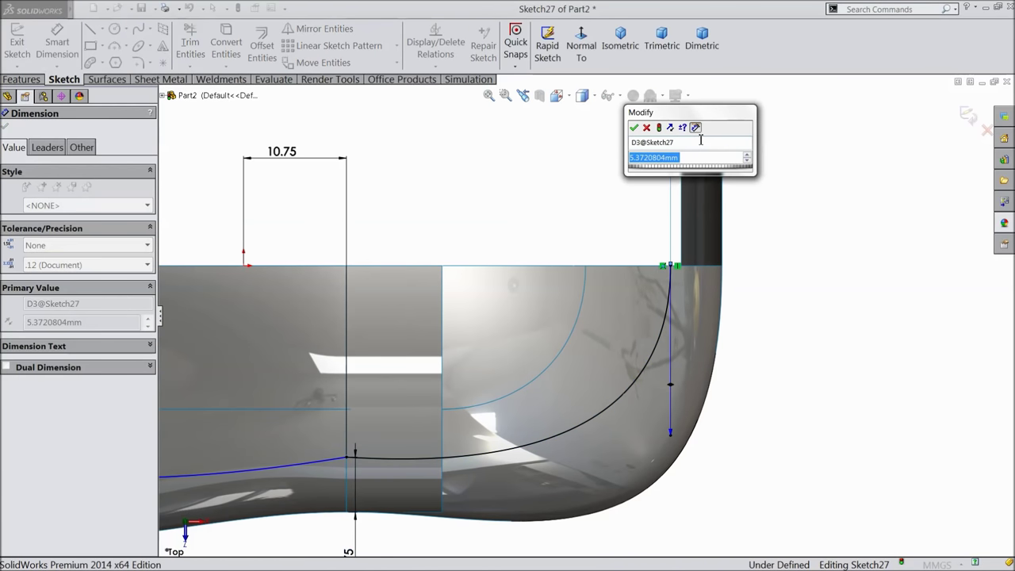
type("6.2")
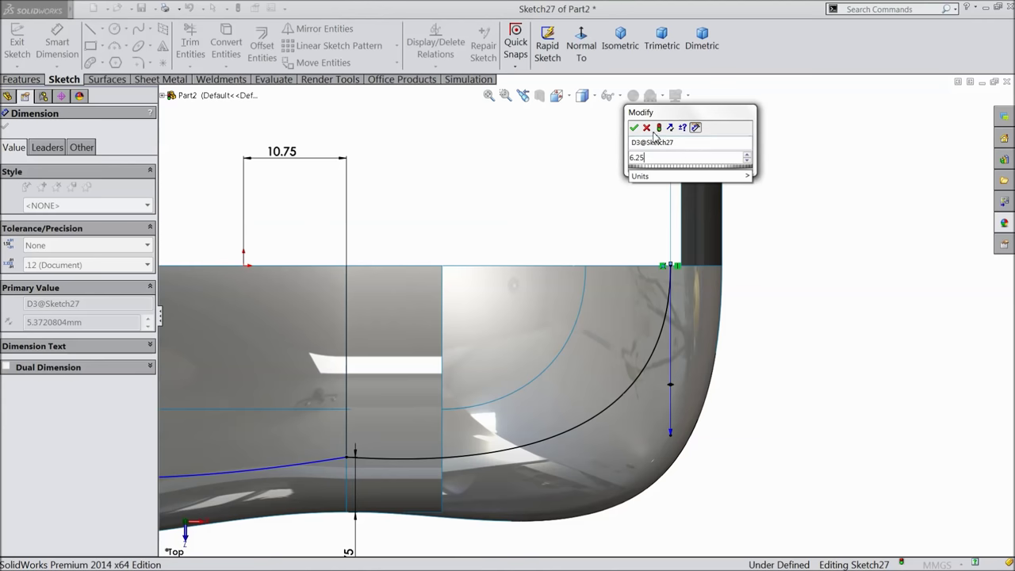
type("5")
left_click(635, 128)
- Dimension the second spline's centre-edge endpoint 1.35 mm from the outer edge at the -X end
scroll(540, 317, "up", 3)
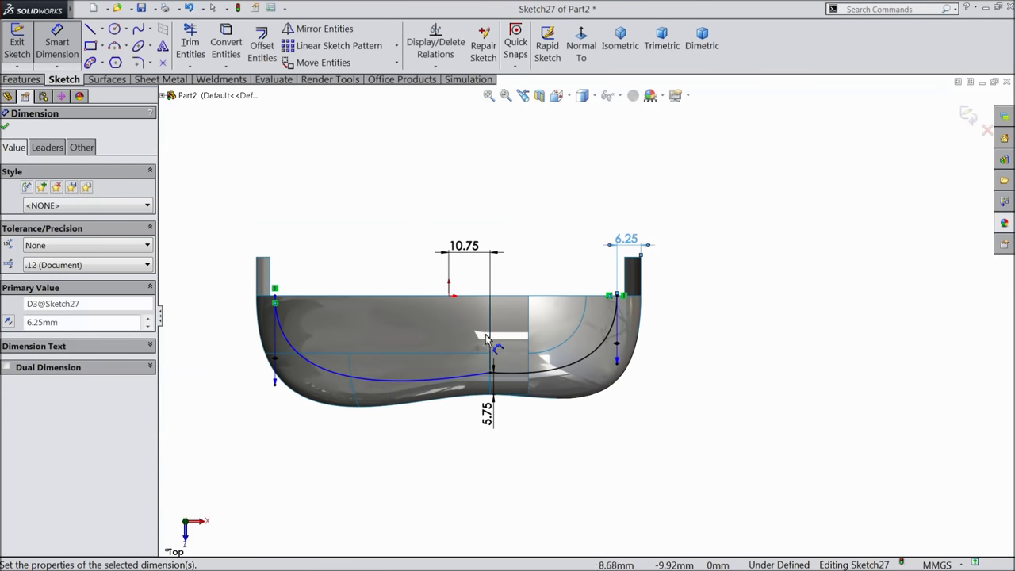
scroll(325, 301, "down", 4)
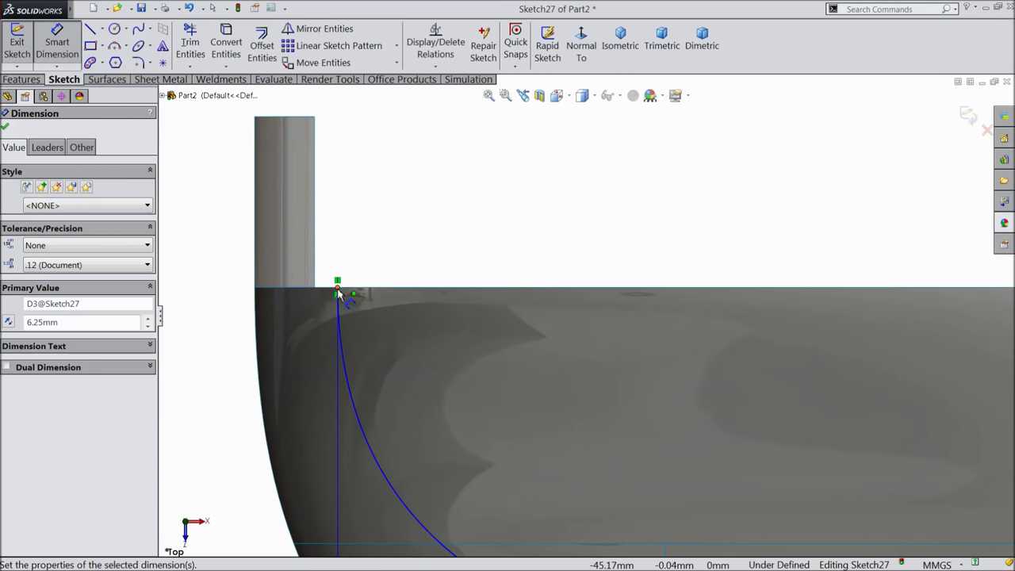
left_click(338, 294)
left_click(255, 262)
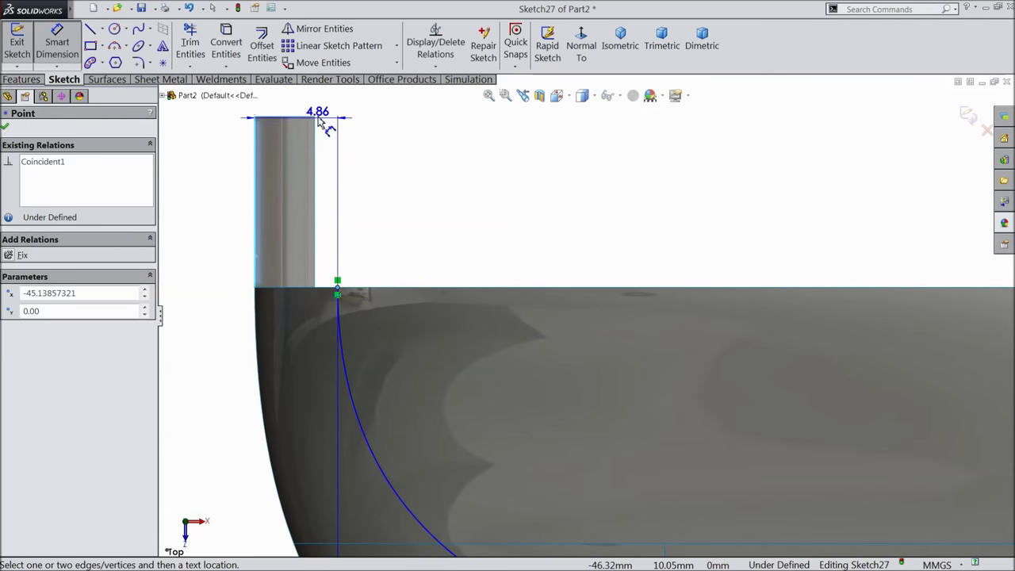
left_click(309, 108)
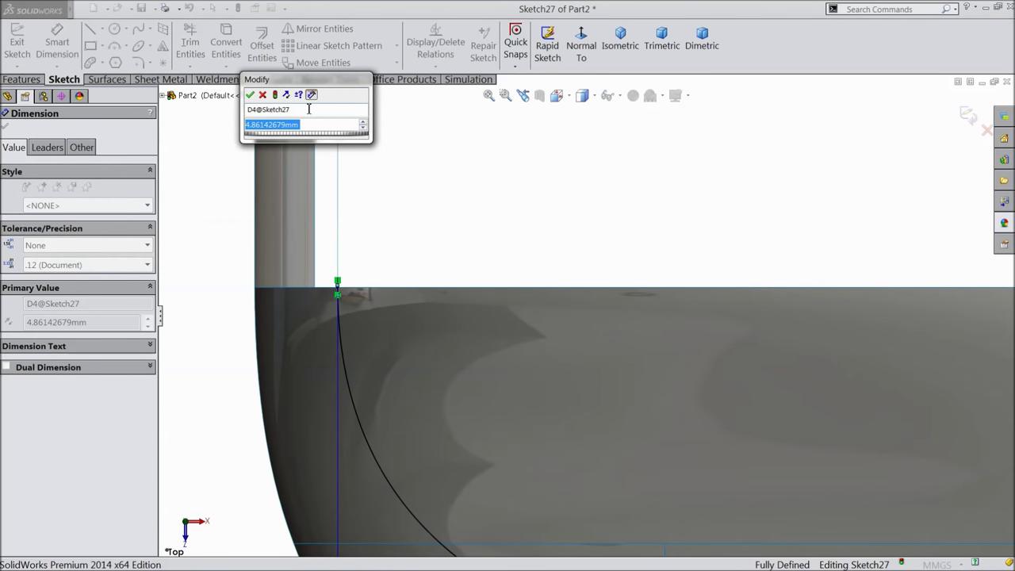
type("1.")
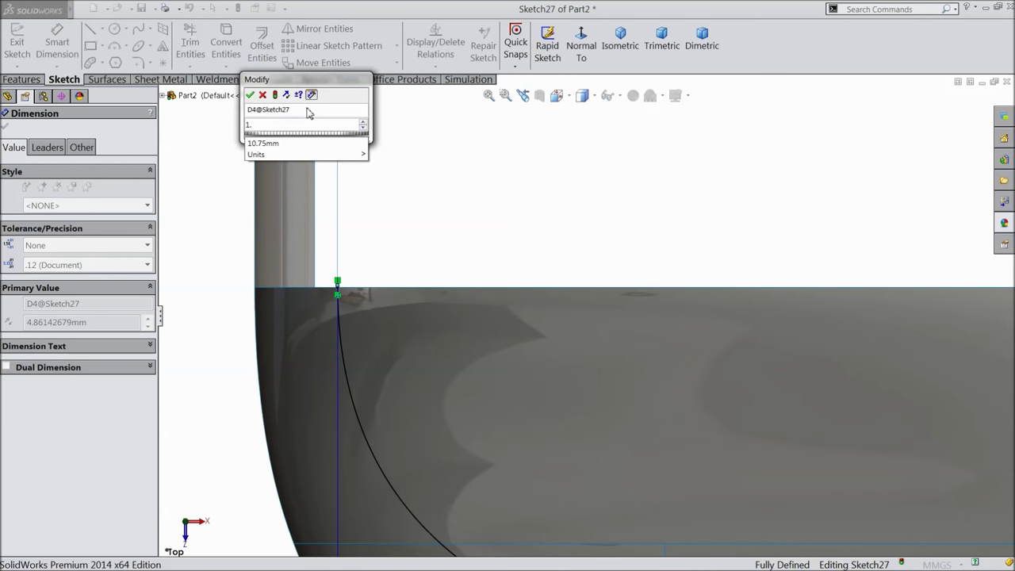
type("35")
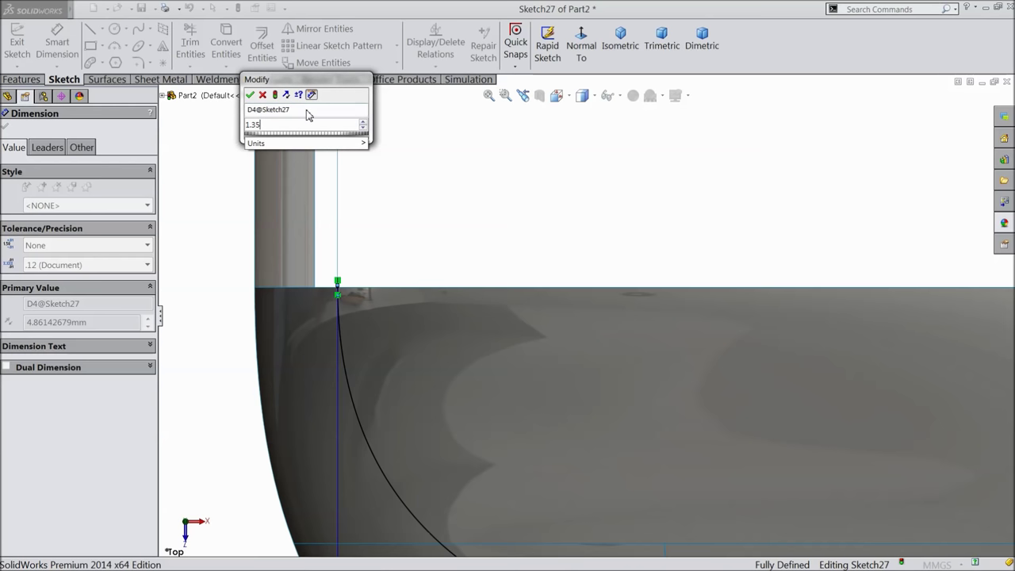
key("Return")
scroll(375, 349, "up", 3)
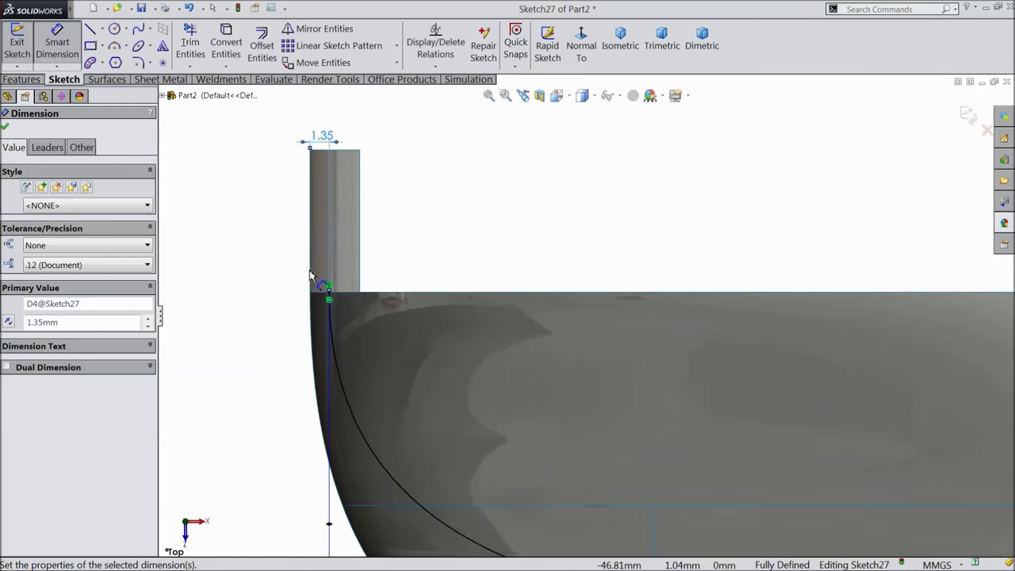
scroll(374, 349, "up", 2)
scroll(684, 390, "down", 5)
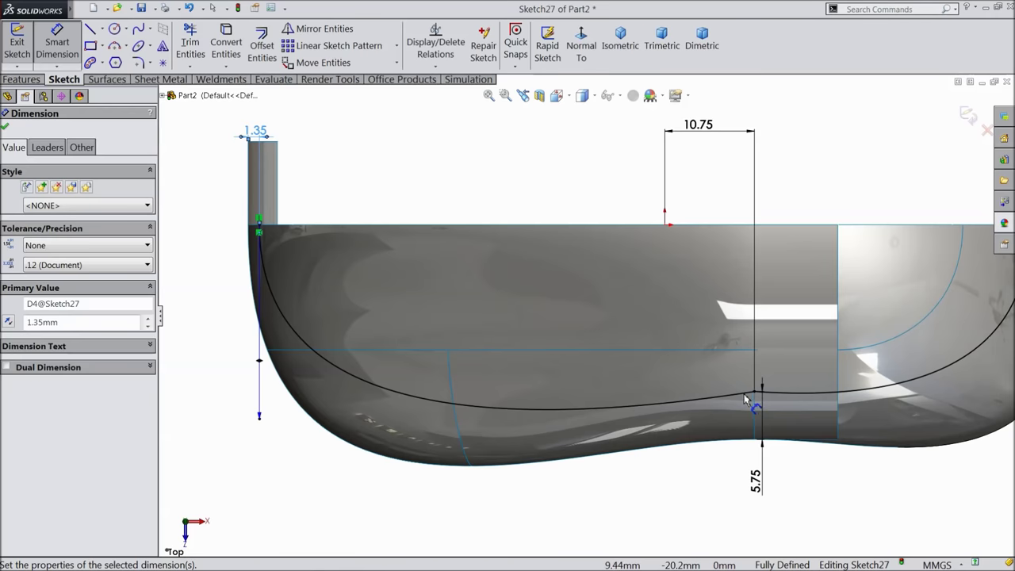
left_click(6, 129)
- Add a tangent relation between the two splines where they meet
scroll(694, 373, "down", 3)
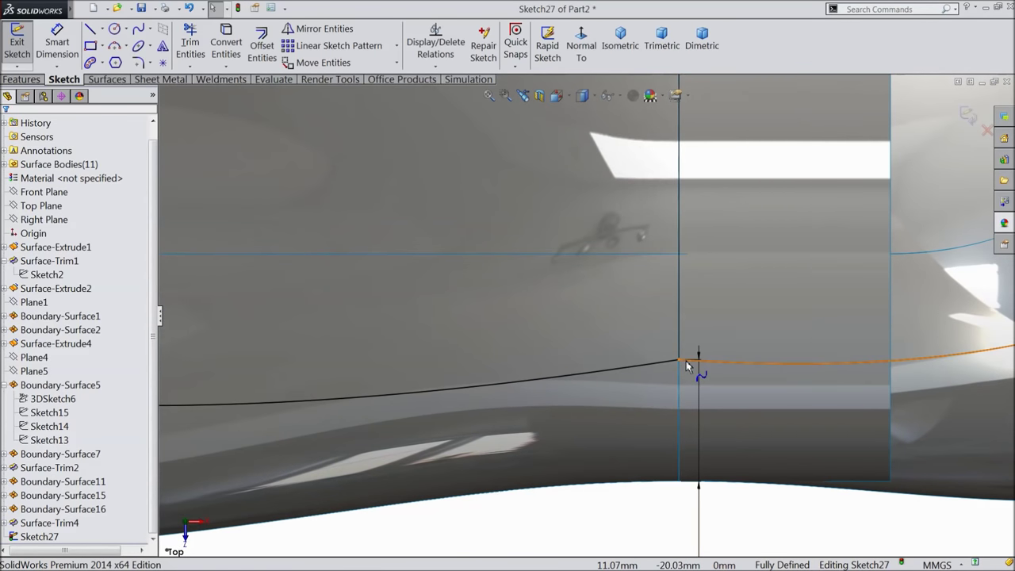
left_click(687, 365)
left_click(672, 366, "ctrl")
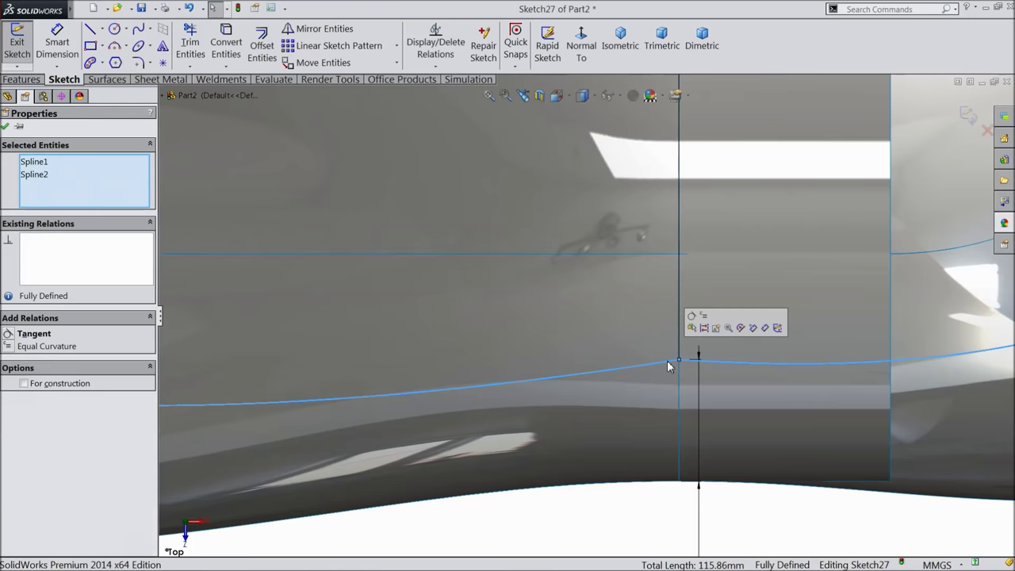
left_click(692, 317)
- Constrain both splines' tangent handles at their shared point horizontal
scroll(548, 389, "up", 5)
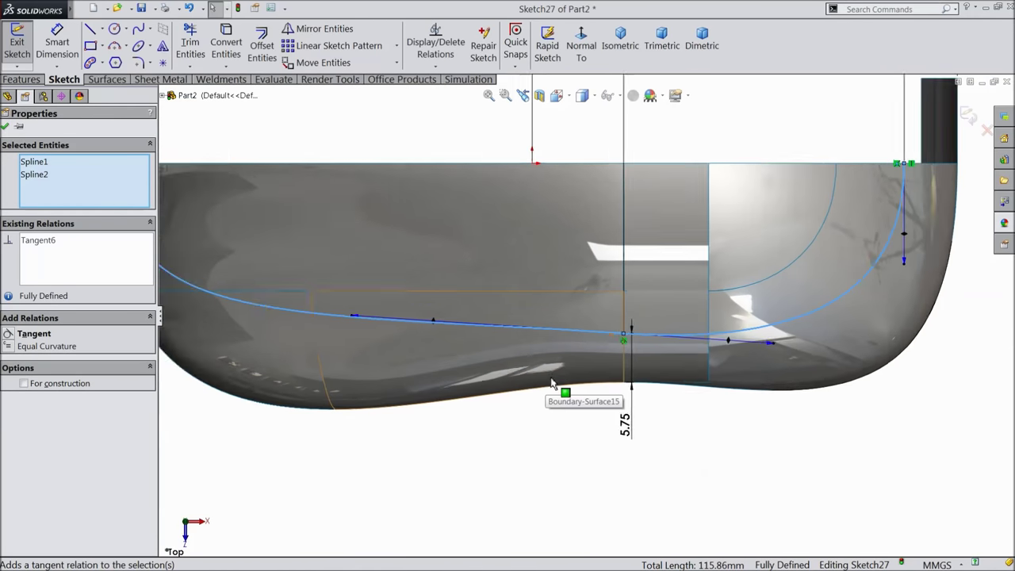
scroll(520, 316, "down", 2)
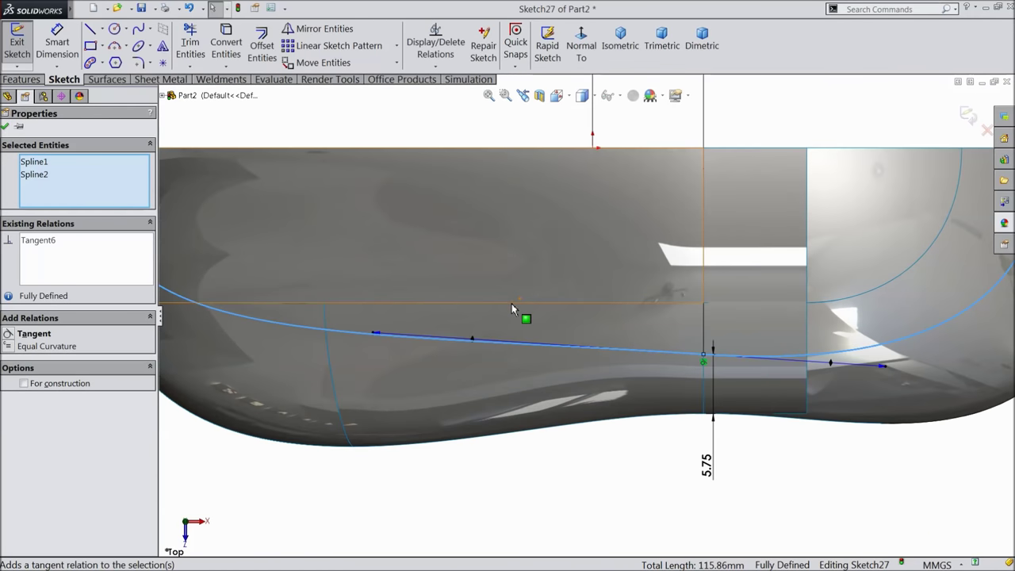
left_click(475, 346)
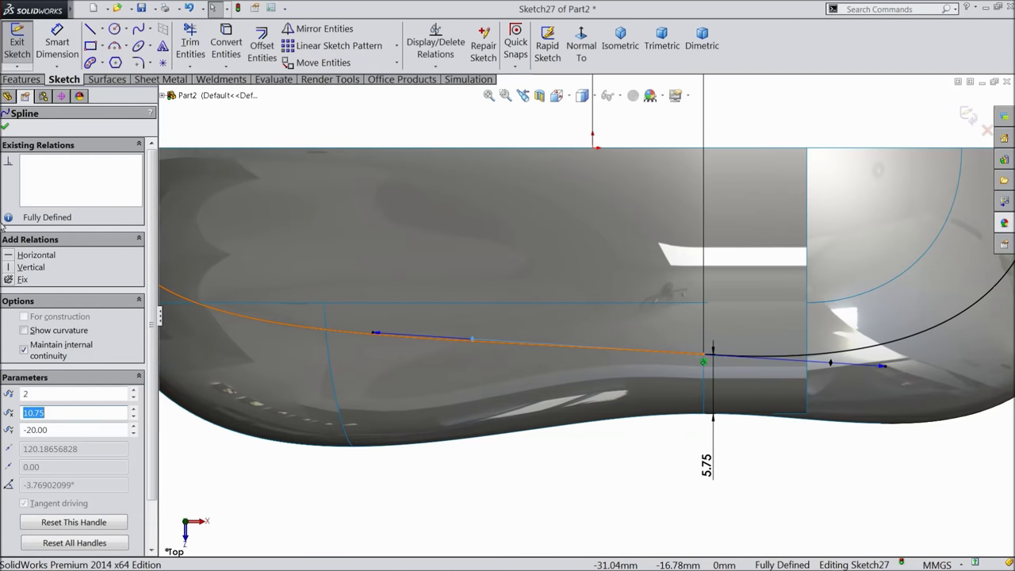
left_click(24, 256)
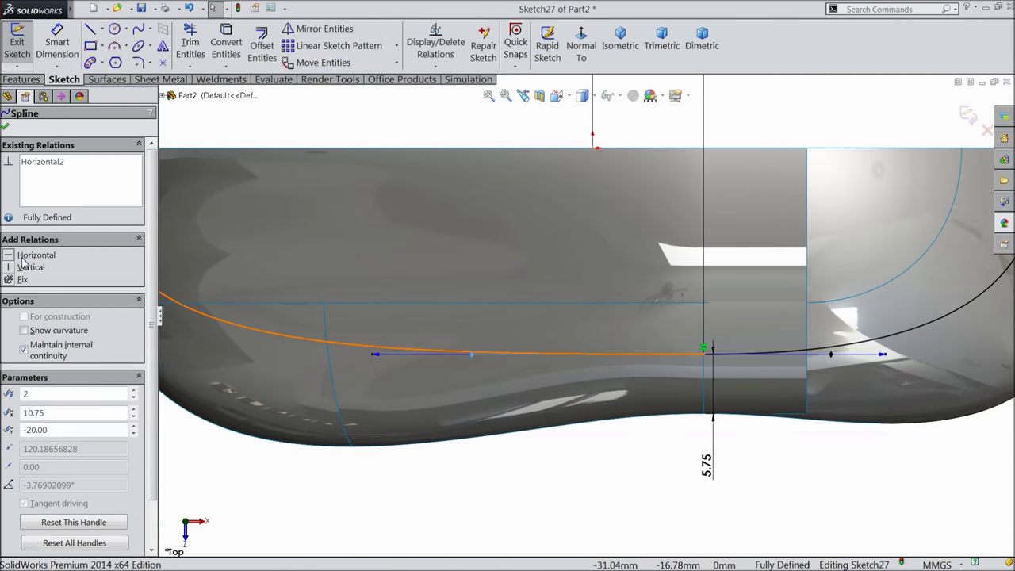
left_click(833, 356)
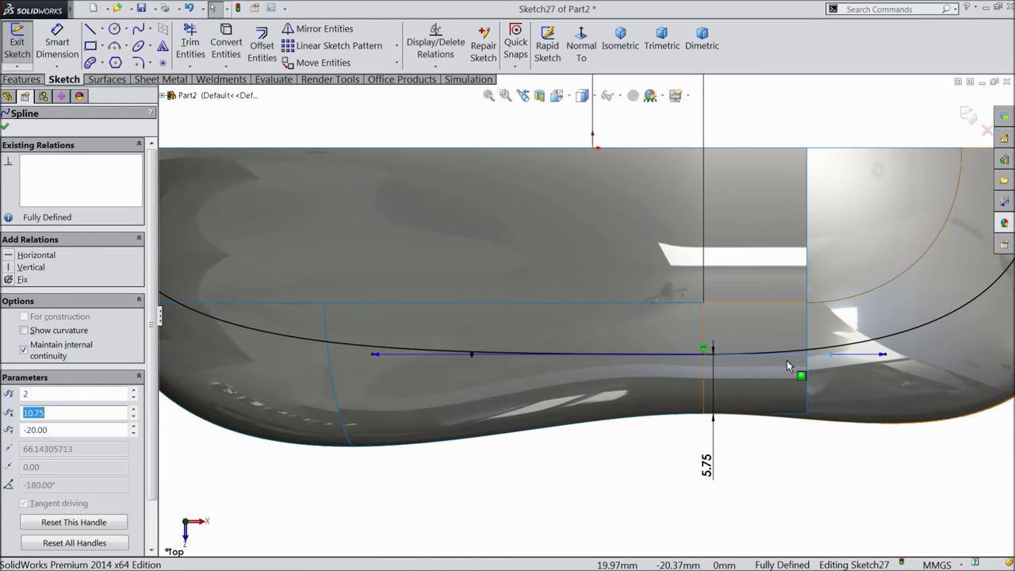
left_click(27, 257)
key("f")
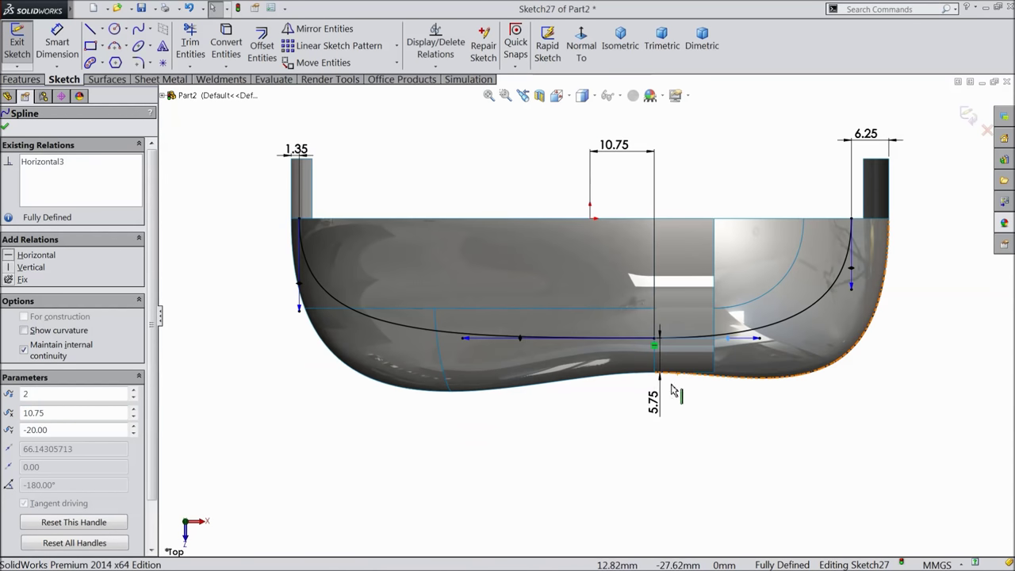
- Dimension the second spline's vertical tangent handle at the -X end with a value of 120
left_click(519, 417)
left_click(57, 41)
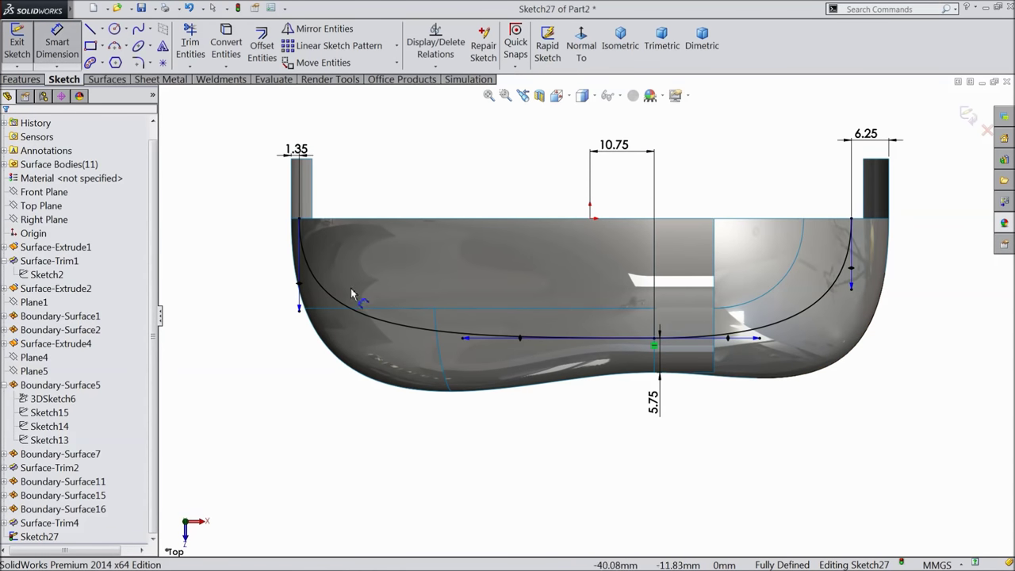
left_click(300, 291)
left_click(236, 313)
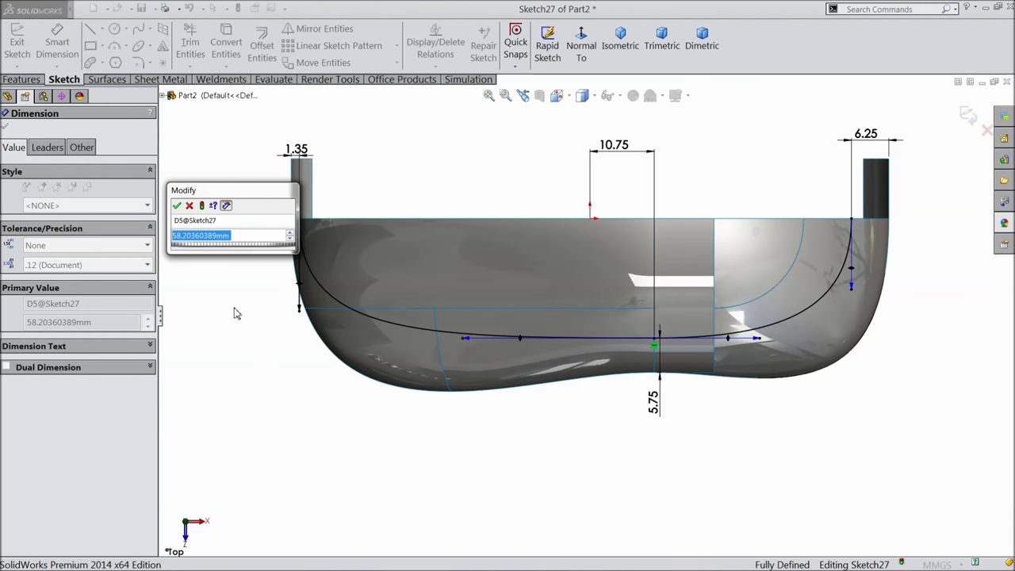
type("120")
mouse_move(210, 253)
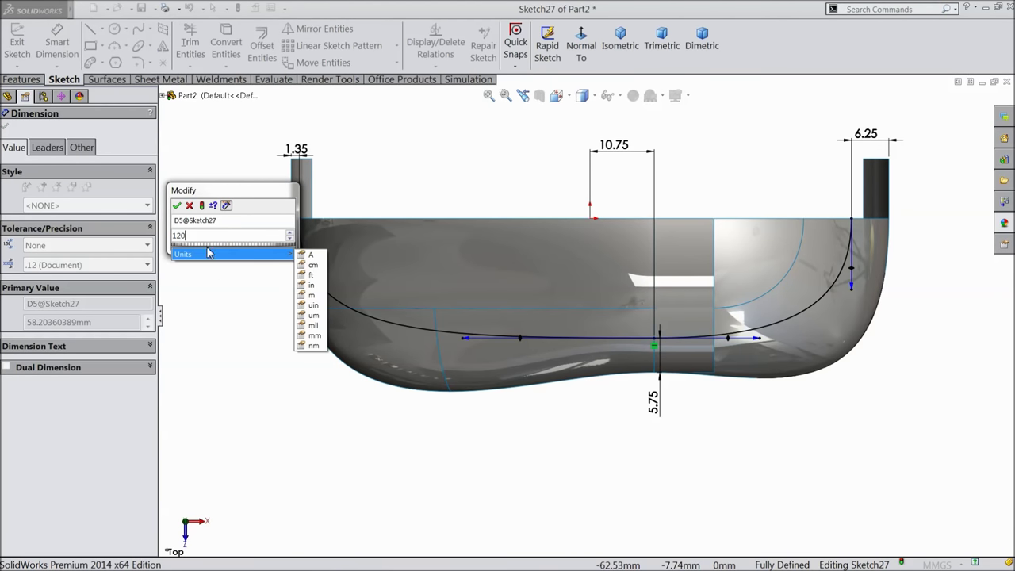
left_click(178, 206)
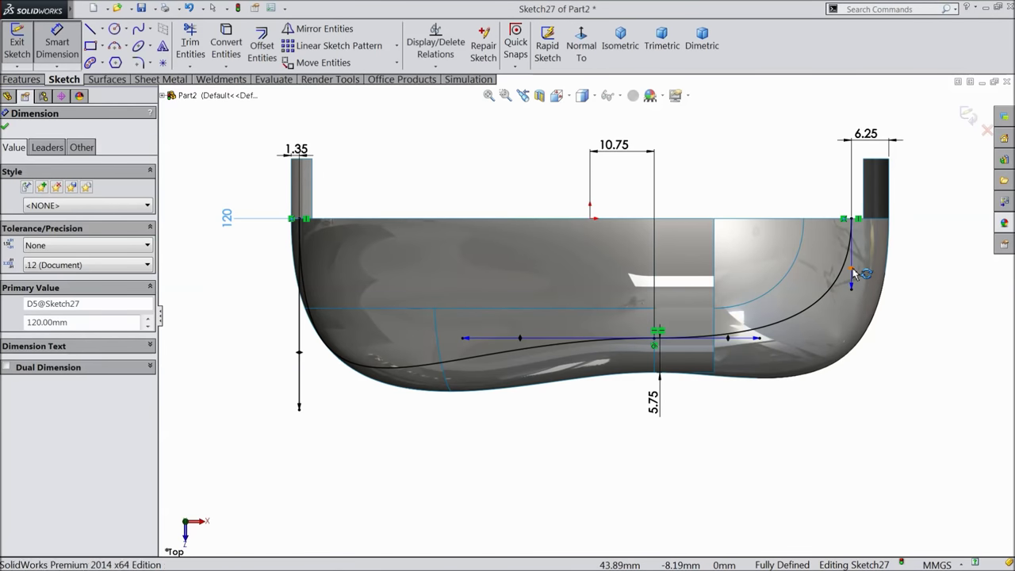
- Dimension the first spline's vertical tangent handle at the +X end with a value of 80
left_click(853, 272)
left_click(936, 312)
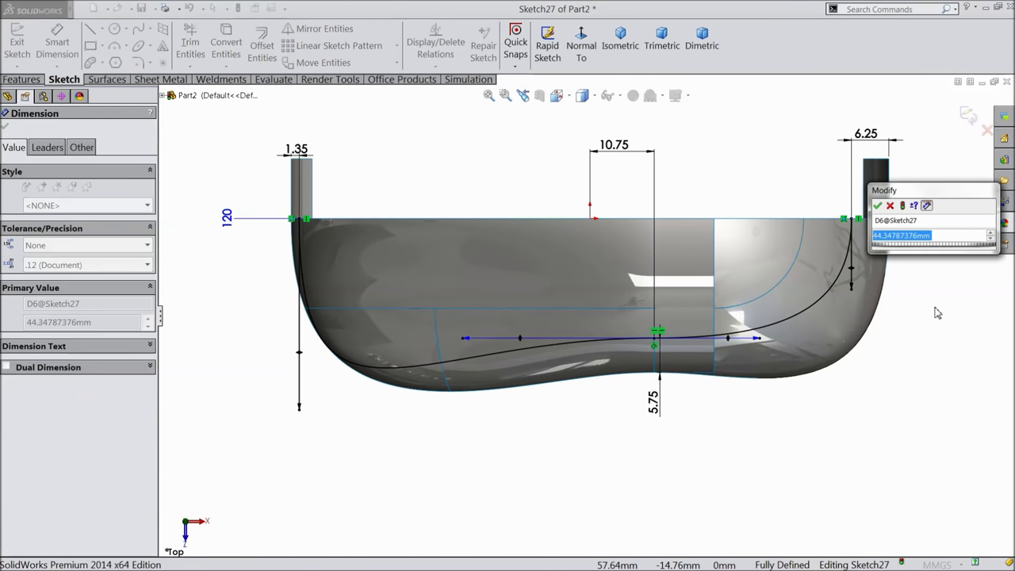
left_click(877, 205)
key("d")
- Dimension the second spline's horizontal tangent handle at the shared point with a value of 65
left_click(539, 341)
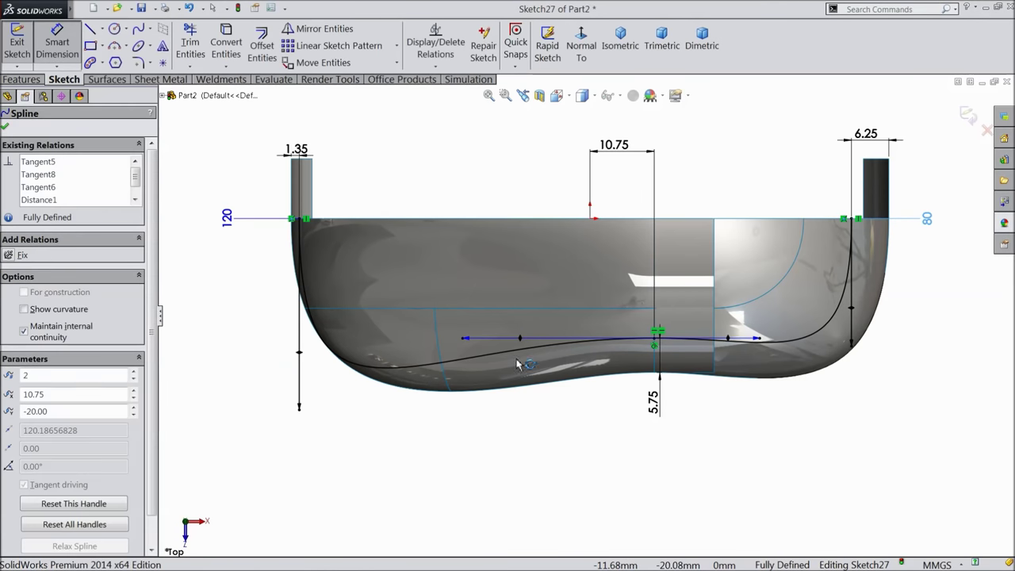
left_click(492, 441)
type("65")
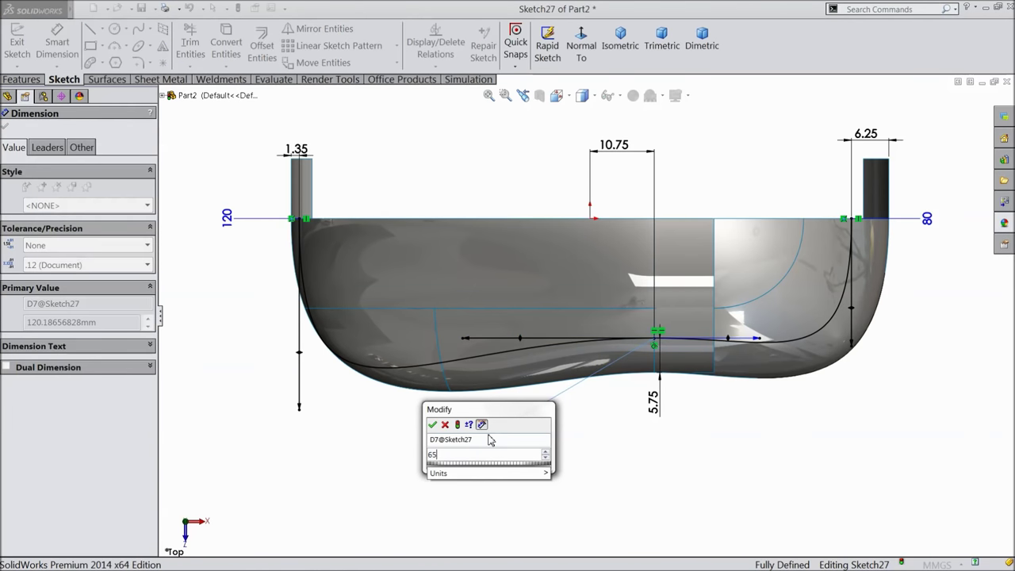
left_click(432, 425)
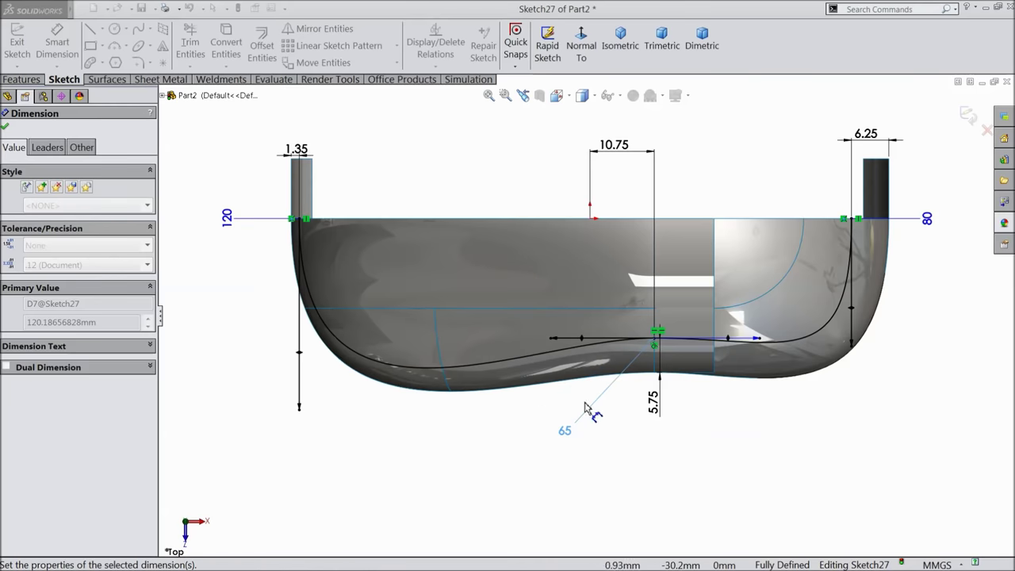
- Try to dimension the first spline's horizontal tangent handle at the shared point, accepting it as a driven dimension
left_click(731, 342)
left_click(731, 430)
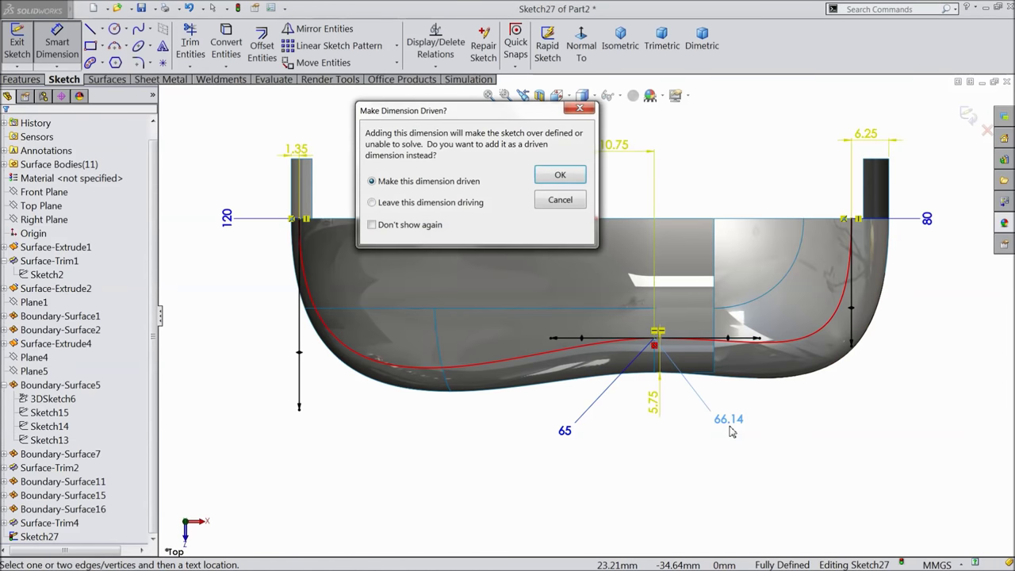
left_click(559, 174)
scroll(736, 420, "down", 2)
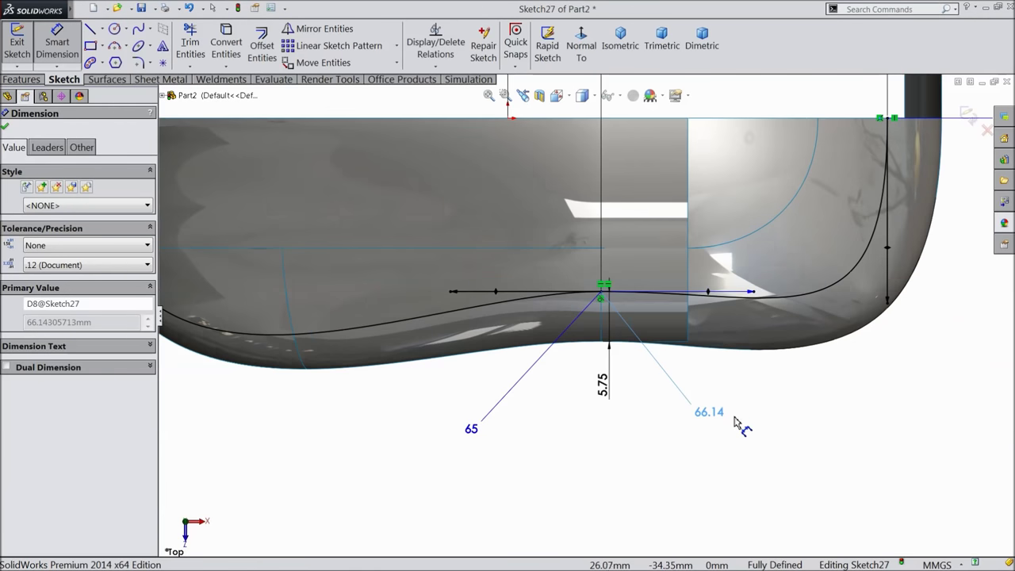
scroll(711, 379, "down", 1)
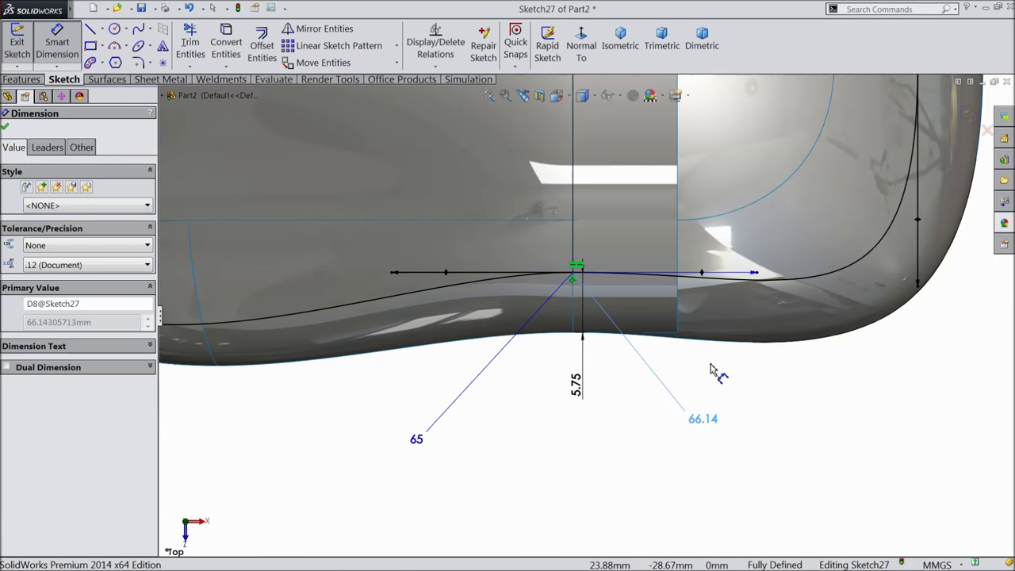
mouse_move(700, 422)
left_mouse_down()
mouse_move(714, 287)
mouse_move(607, 267)
mouse_move(683, 384)
left_mouse_up()
left_click(681, 275)
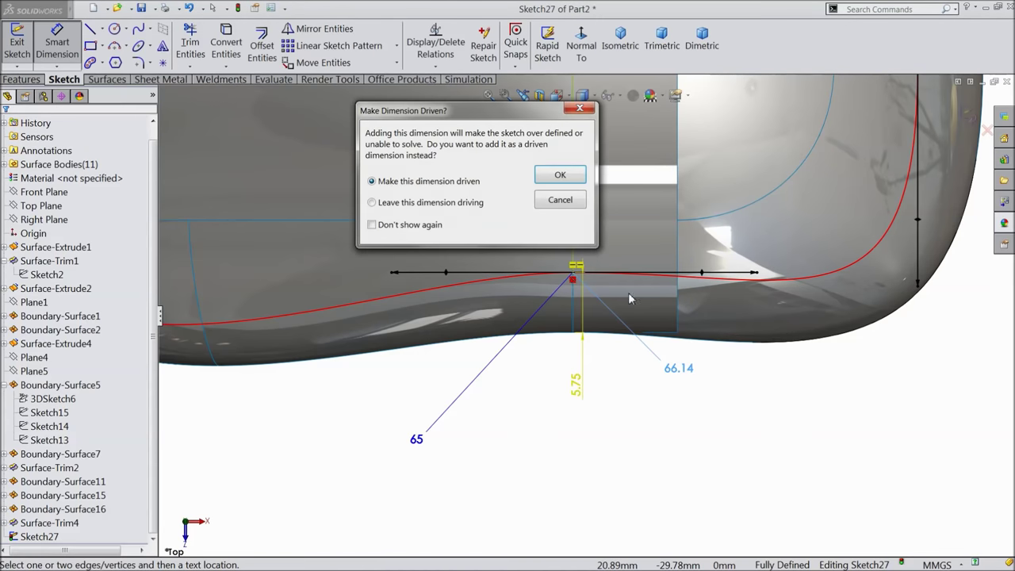
left_click(559, 175)
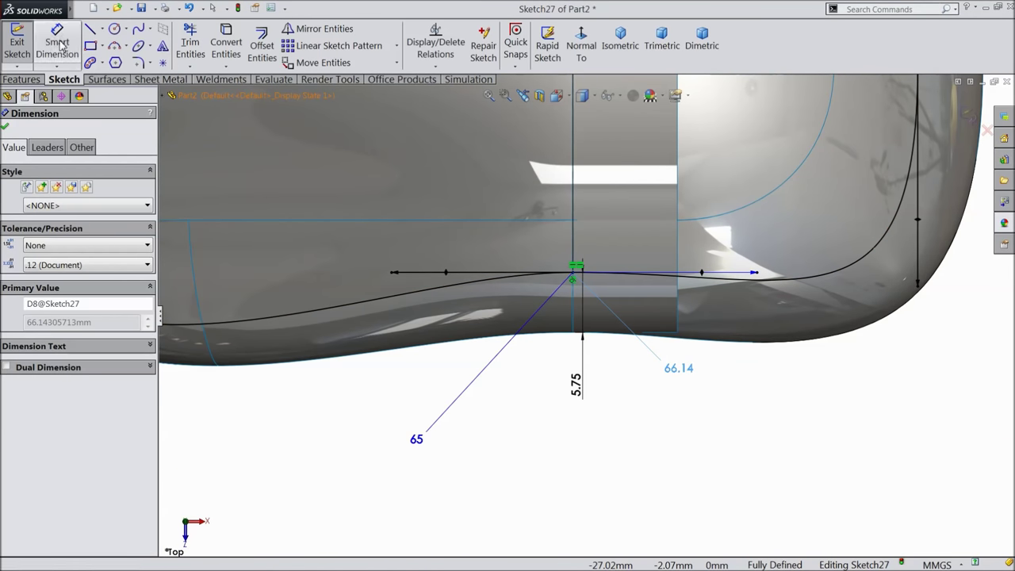
- Delete the tangent relation between the two splines and the driven dimension on the first spline's horizontal handle
left_click(705, 275)
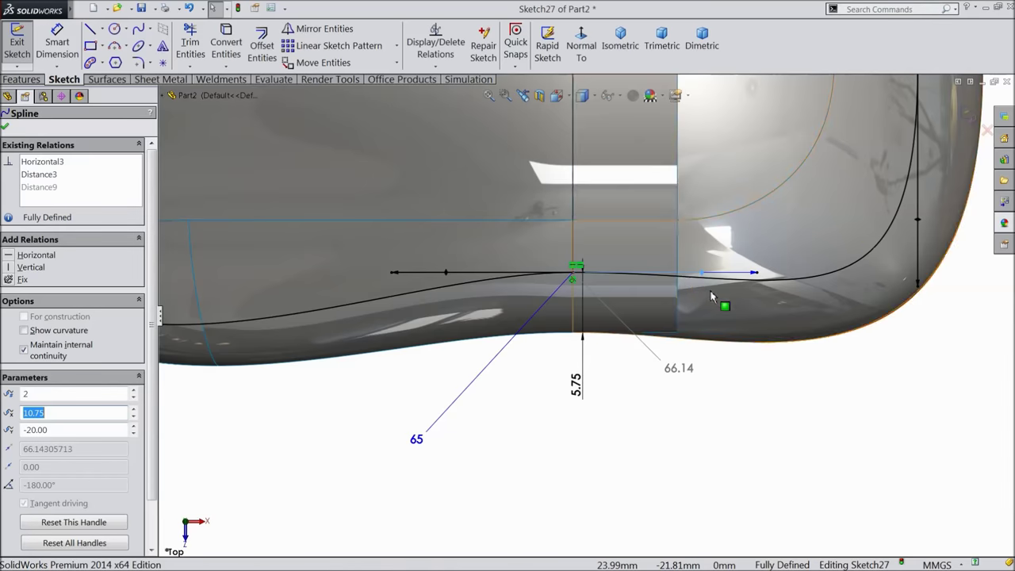
key("f")
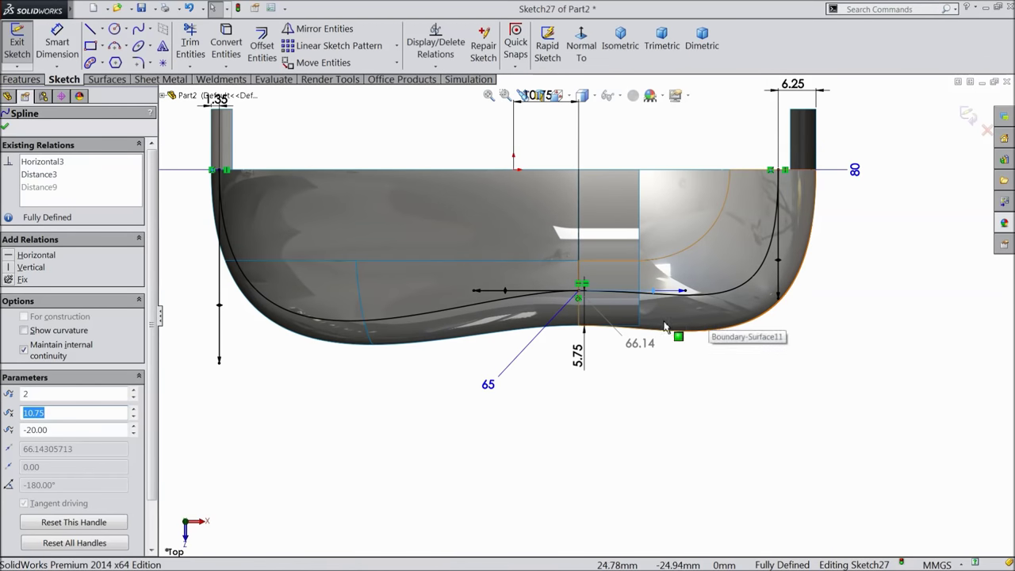
scroll(579, 297, "down", 3)
key("Escape")
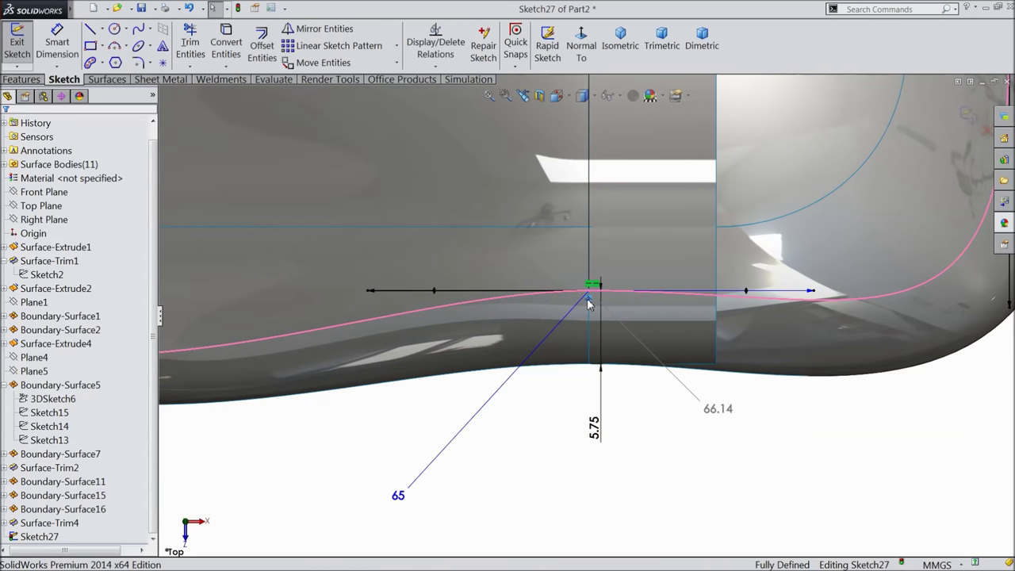
double_click(718, 409)
left_click(597, 297)
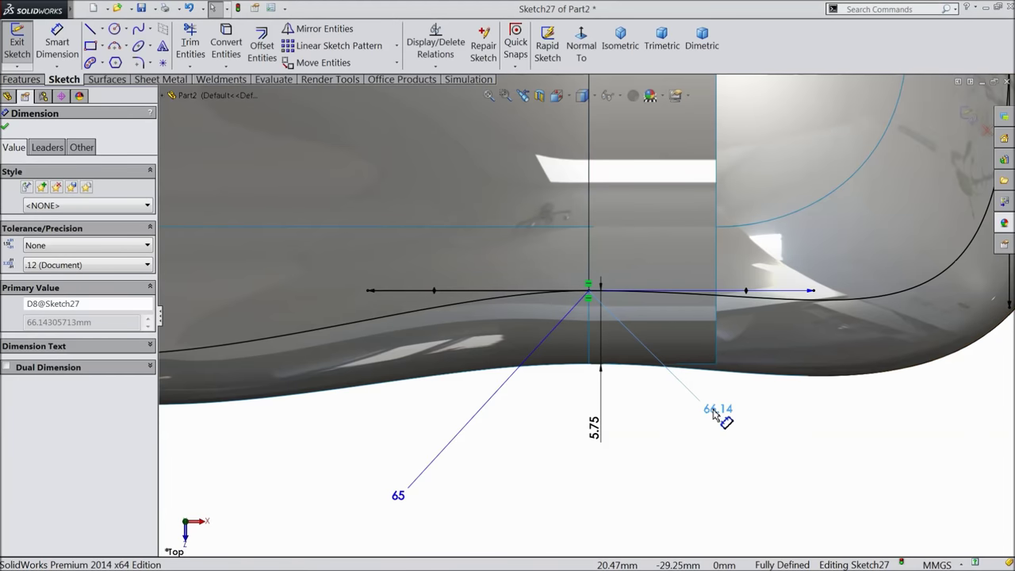
key("Return")
key("Delete")
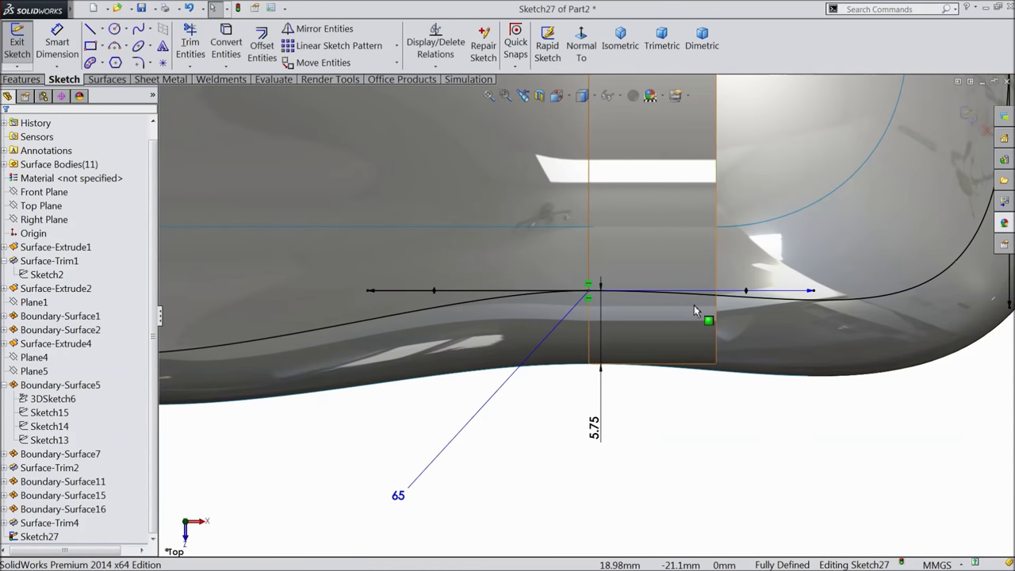
- Dimension the first spline's horizontal tangent handle at the shared point with a value of 42.5
left_click(57, 44)
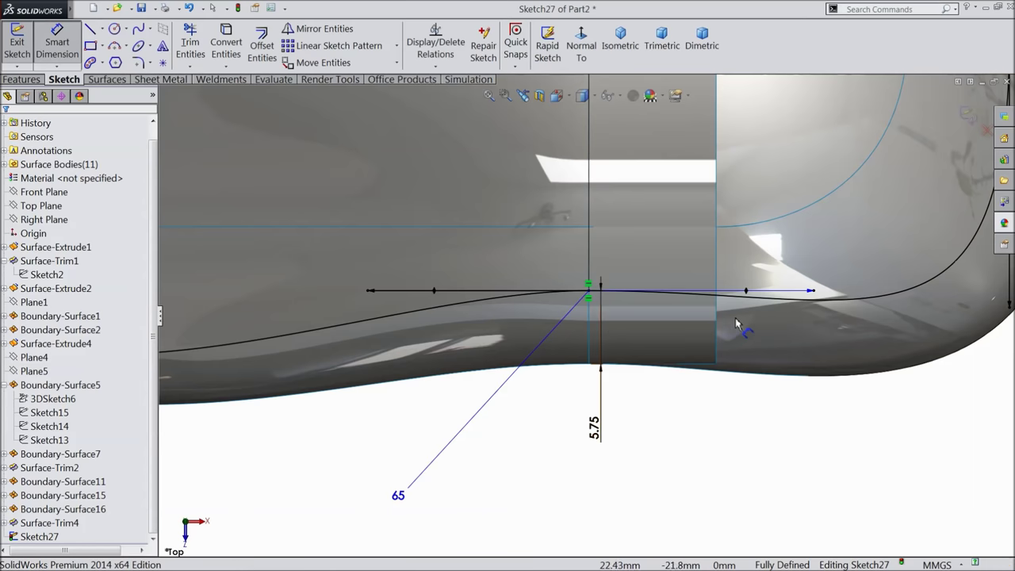
left_click(748, 296)
left_click(719, 401)
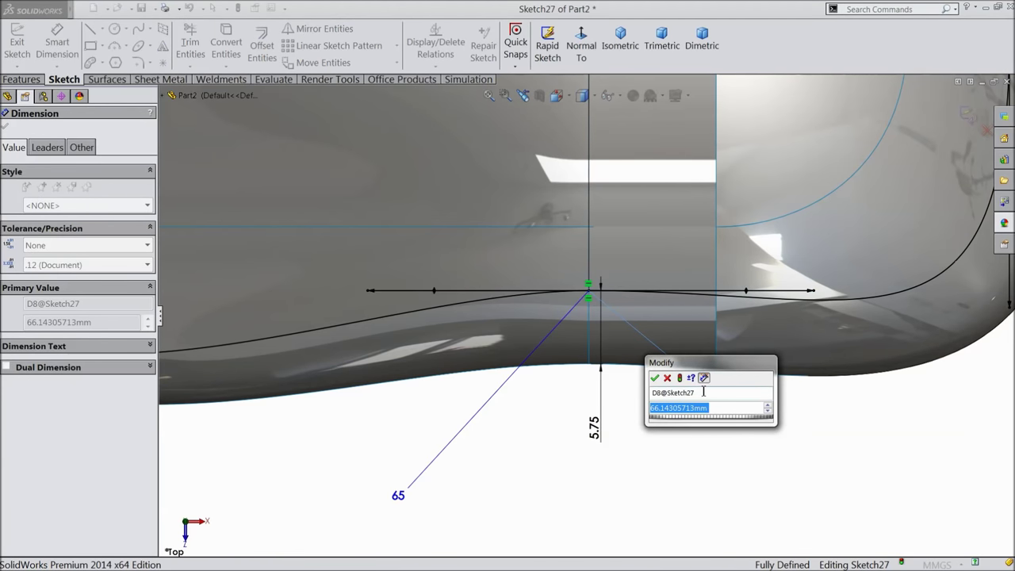
type("42.5")
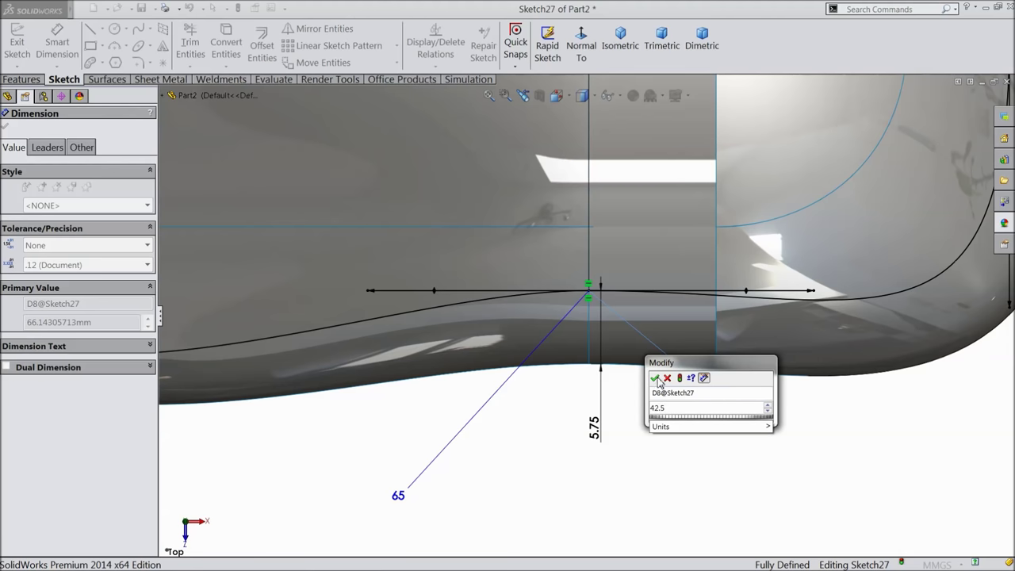
left_click(656, 378)
scroll(651, 375, "down", 5)
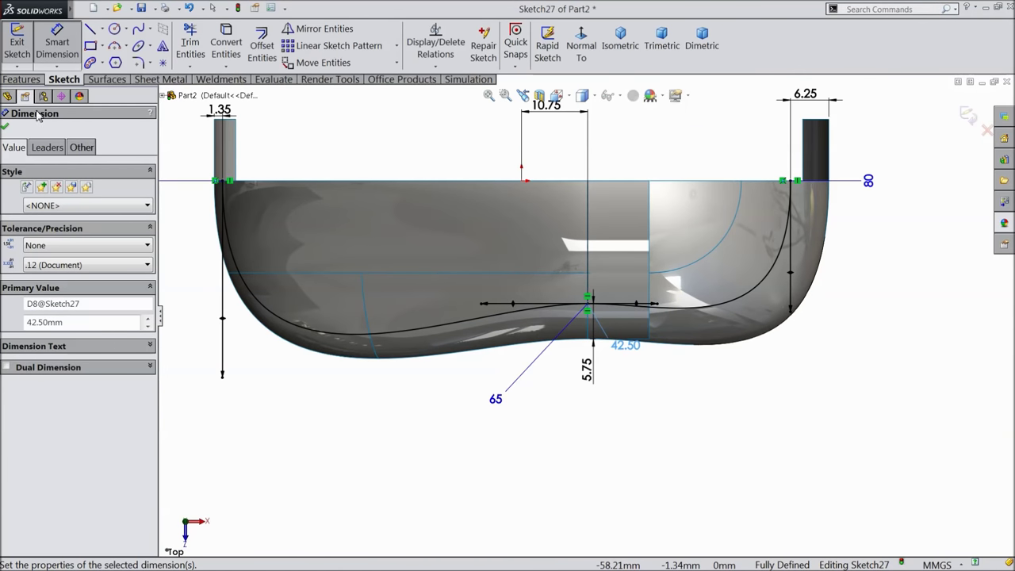
left_click(6, 128)
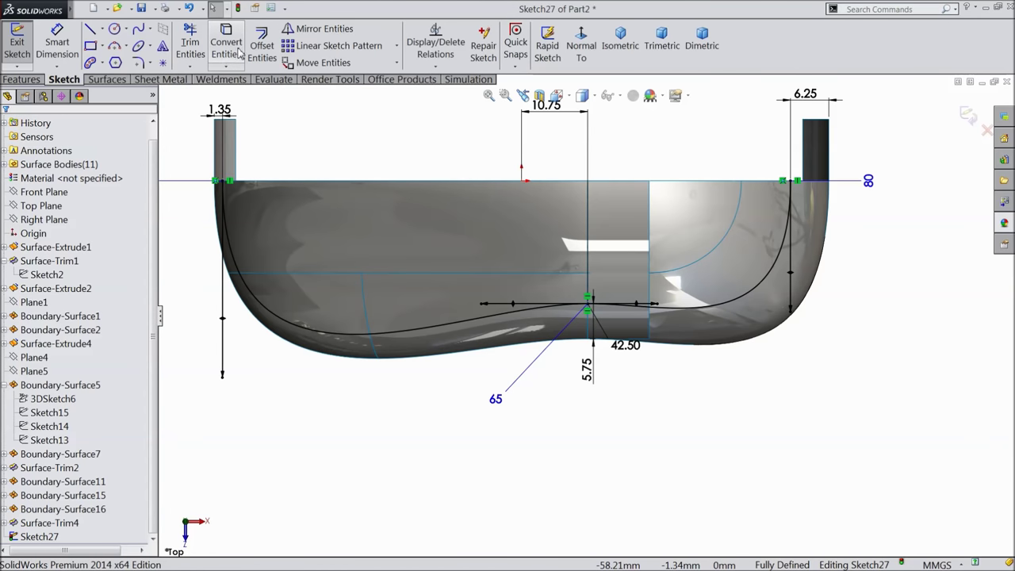
- Offset both connected splines by 0.13 mm with the direction reversed toward the inside of the mouse outline, keeping the offset dimension
left_click(262, 45)
type("0.13mm")
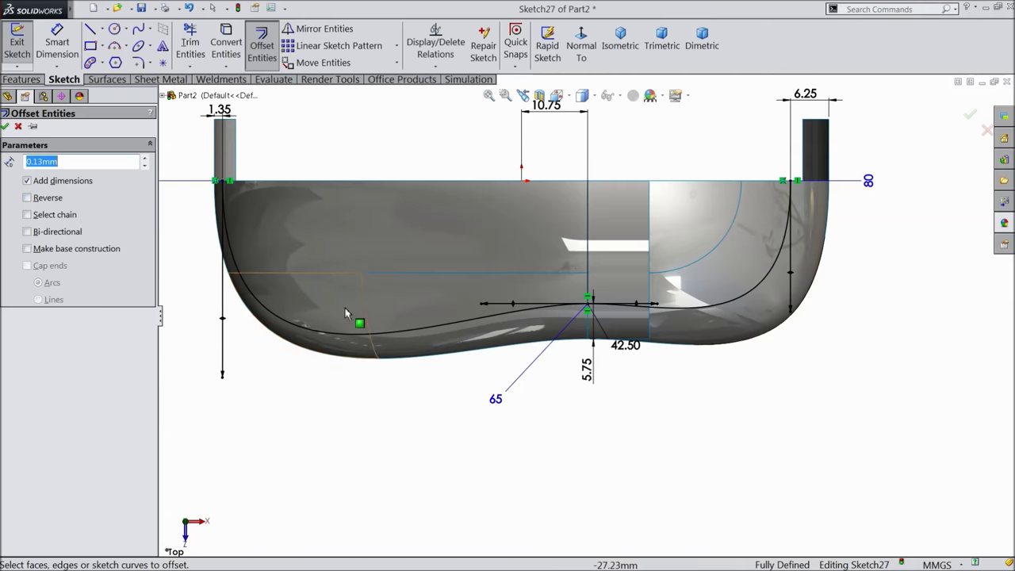
scroll(388, 333, "down", 5)
left_click(432, 364)
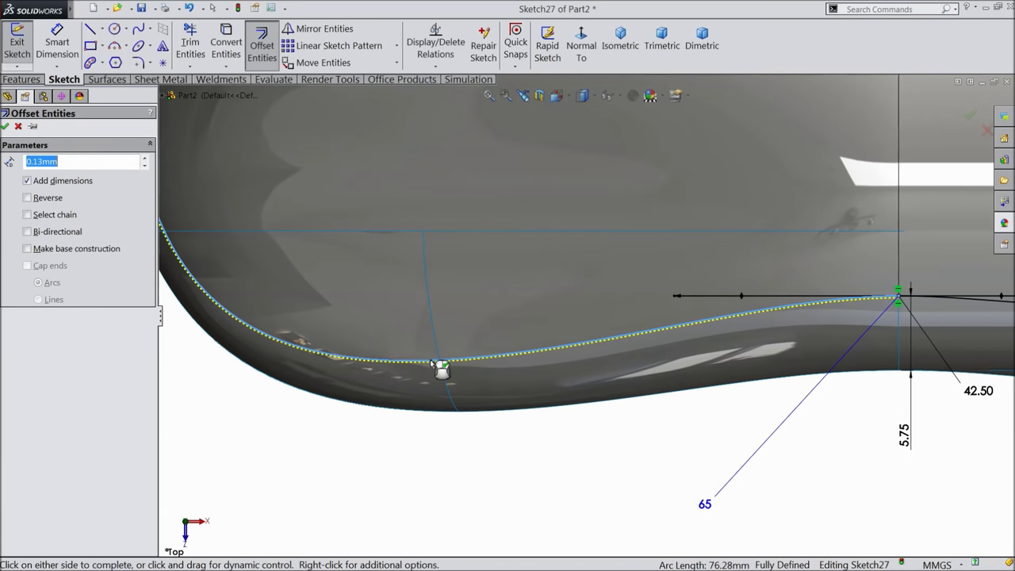
left_click(26, 198)
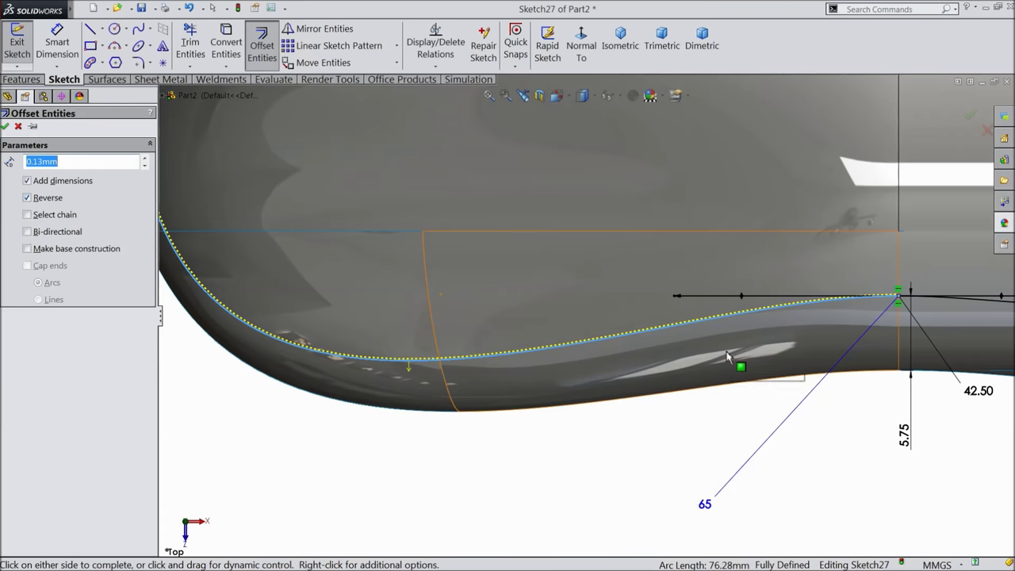
scroll(908, 307, "down", 4)
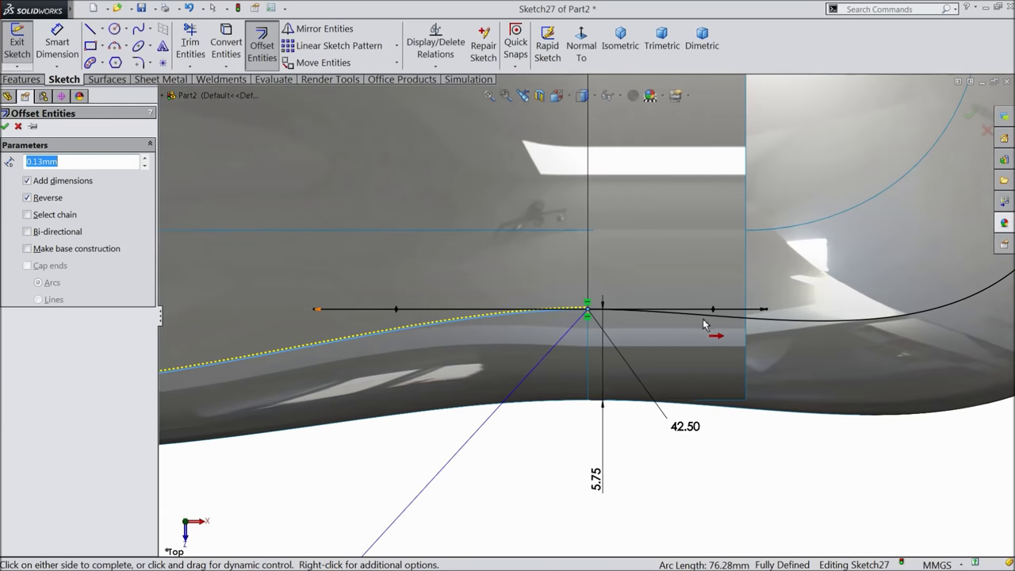
scroll(678, 323, "up", 5)
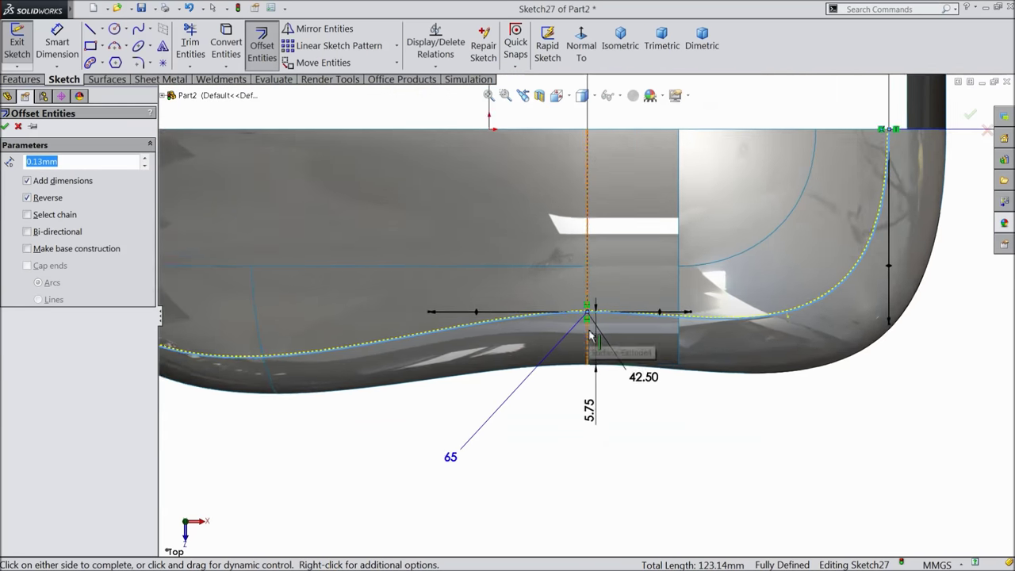
scroll(289, 220, "down", 3)
scroll(289, 220, "down", 3)
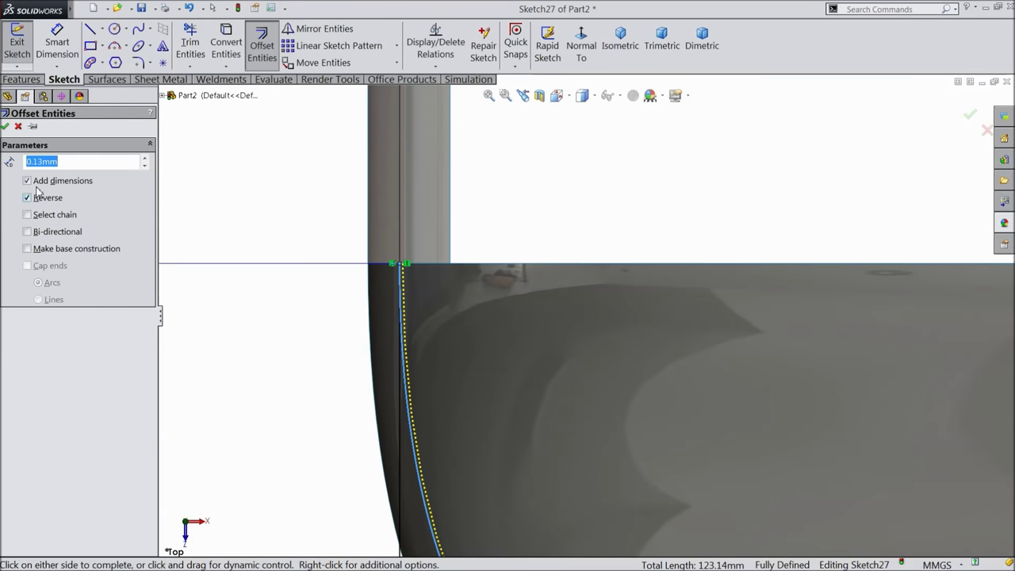
left_click(5, 126)
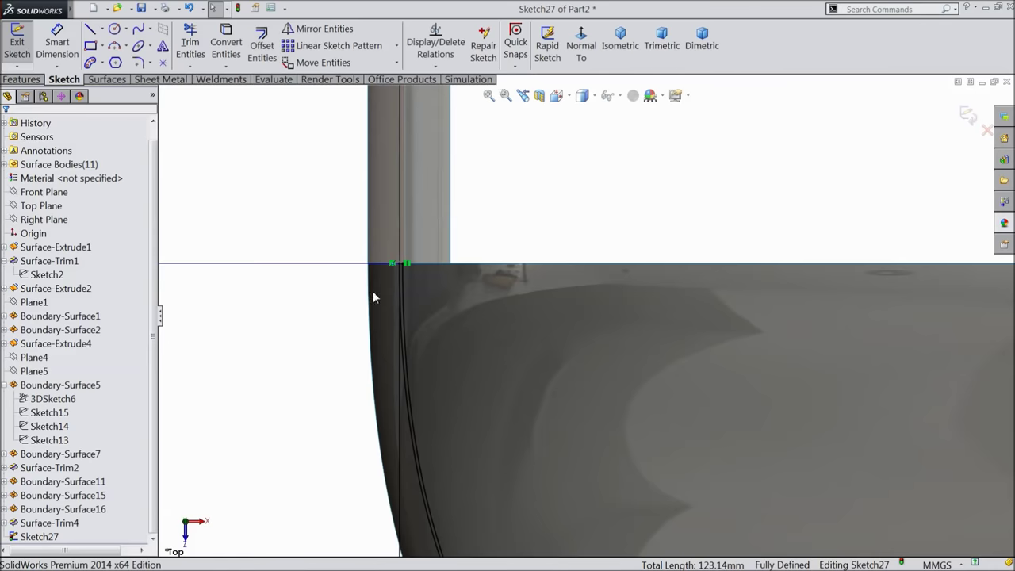
- Start a standard surface trim with the offset spline sketch as trim tool and mark the thin strip on the +X end surface for removal
scroll(341, 272, "up", 6)
middle_click_drag(470, 399, 496, 389)
left_click(583, 60)
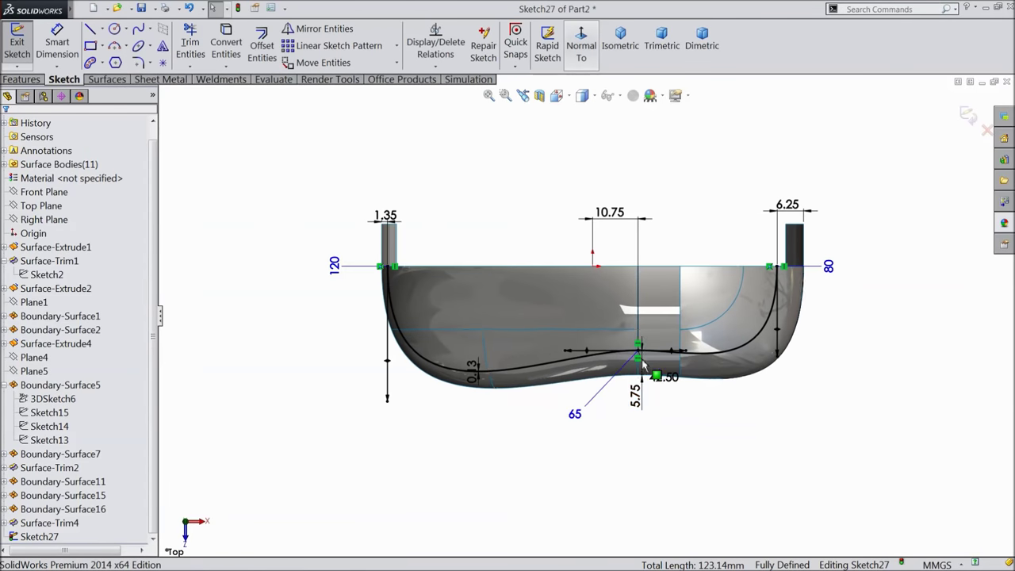
scroll(582, 341, "down", 3)
left_click(22, 79)
left_click(111, 81)
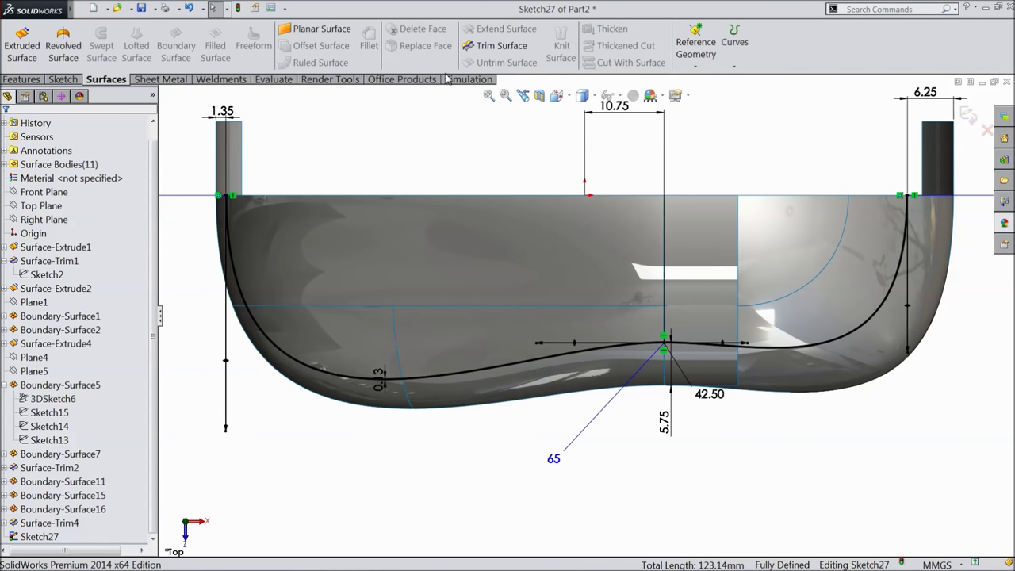
left_click(611, 45)
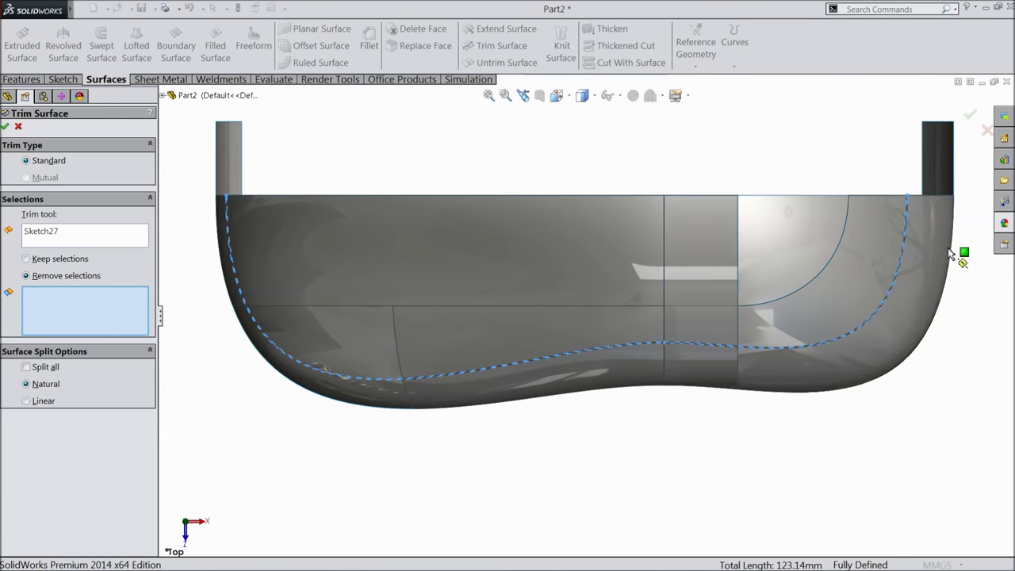
scroll(952, 256, "down", 6)
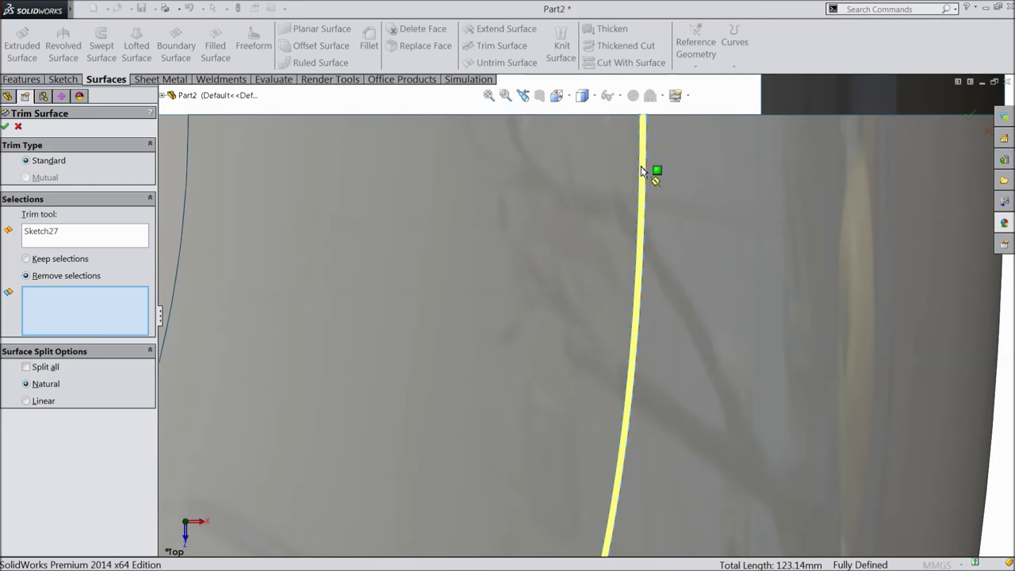
left_click(642, 167)
scroll(643, 207, "up", 6)
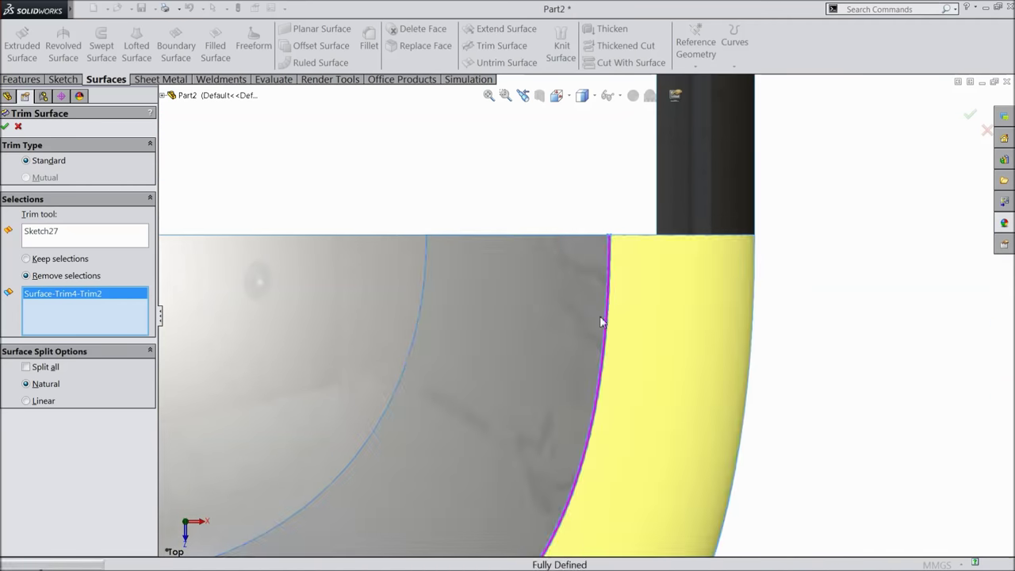
- Add the thin strips between the offset curves on the long side surface and the -X corner surface to the pieces removed
scroll(343, 527, "down", 6)
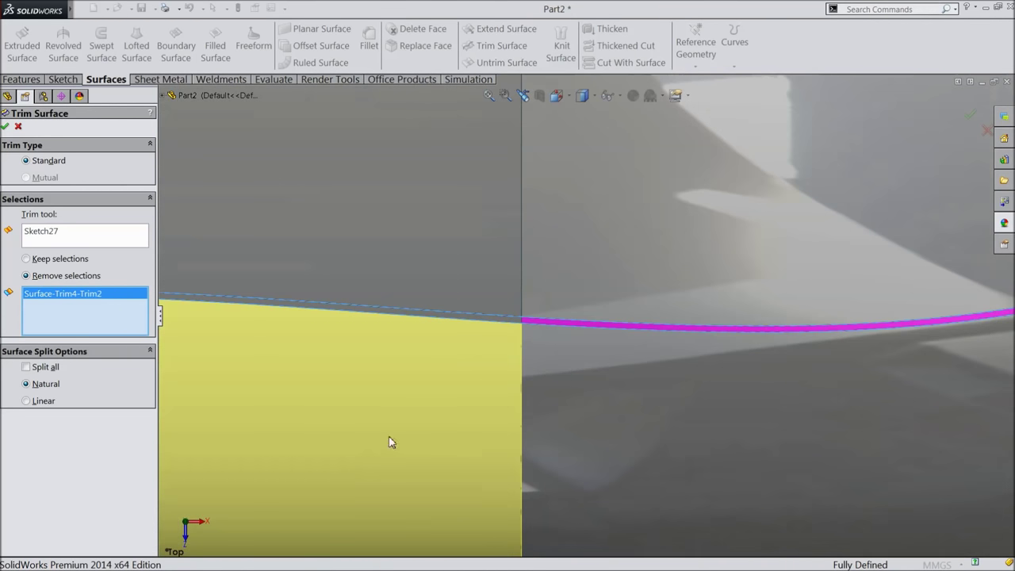
scroll(477, 326, "up", 5)
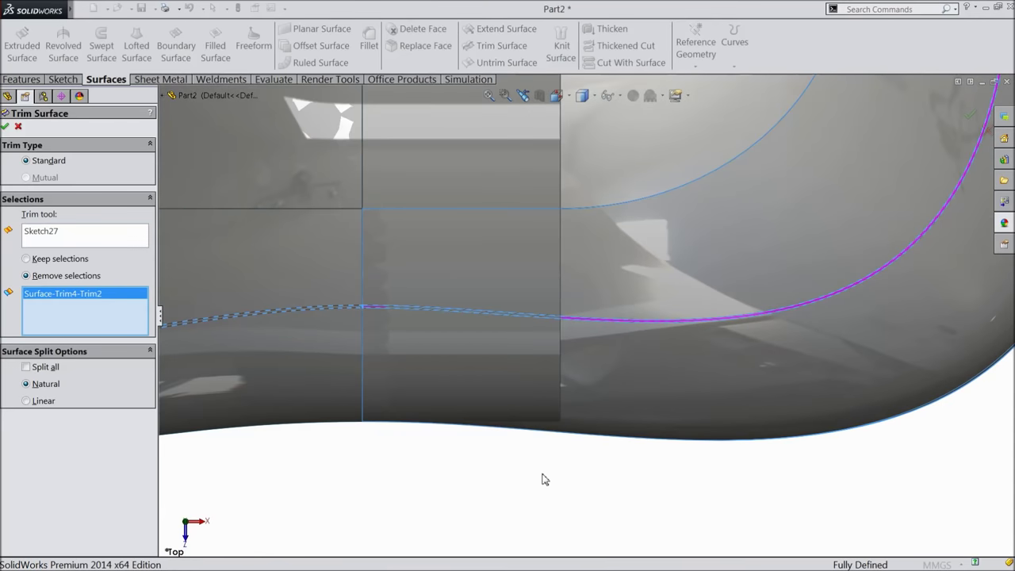
scroll(402, 331, "down", 6)
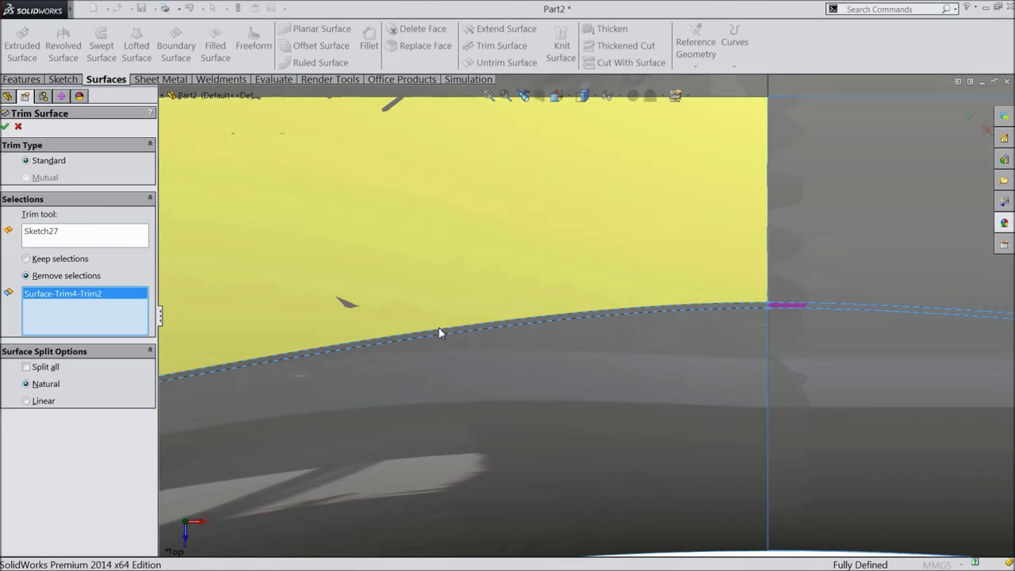
left_click(440, 332)
scroll(476, 380, "up", 6)
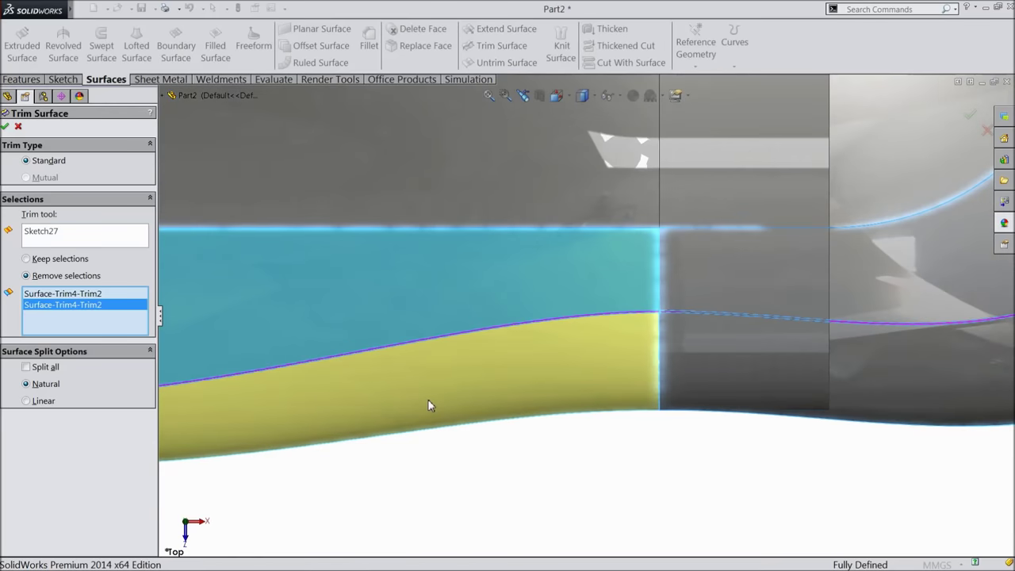
scroll(388, 385, "down", 5)
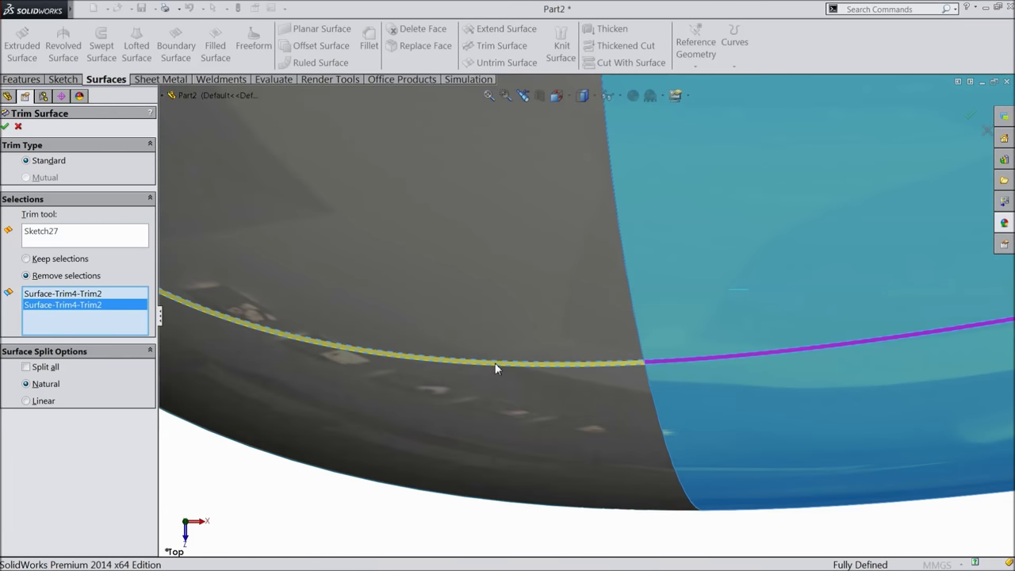
left_click(495, 362)
scroll(451, 385, "up", 5)
- Add the thin strip on the large top surface at the -X end to the removed pieces and complete the trim
scroll(357, 168, "down", 3)
scroll(357, 168, "down", 5)
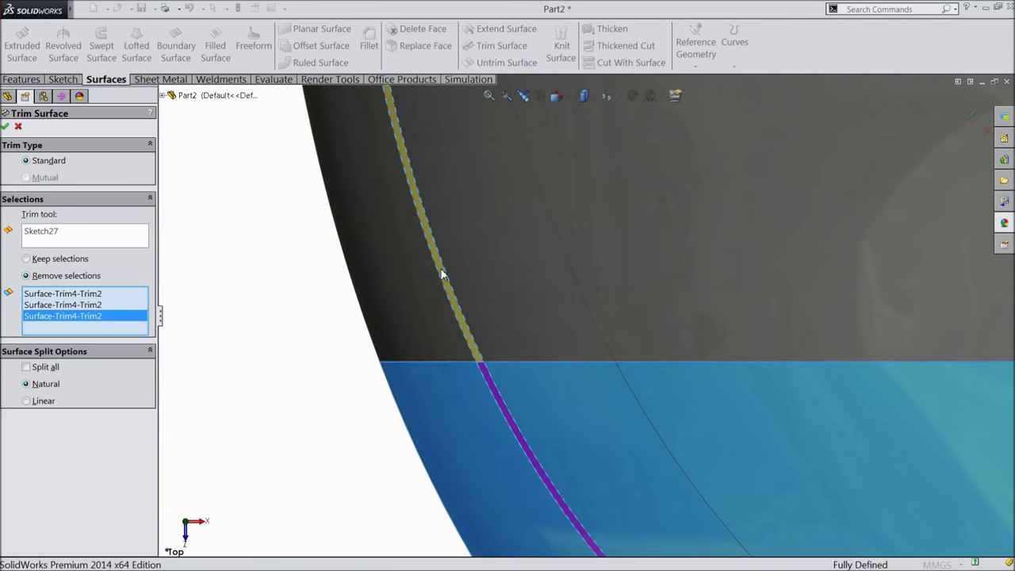
left_click(442, 274)
scroll(292, 362, "up", 5)
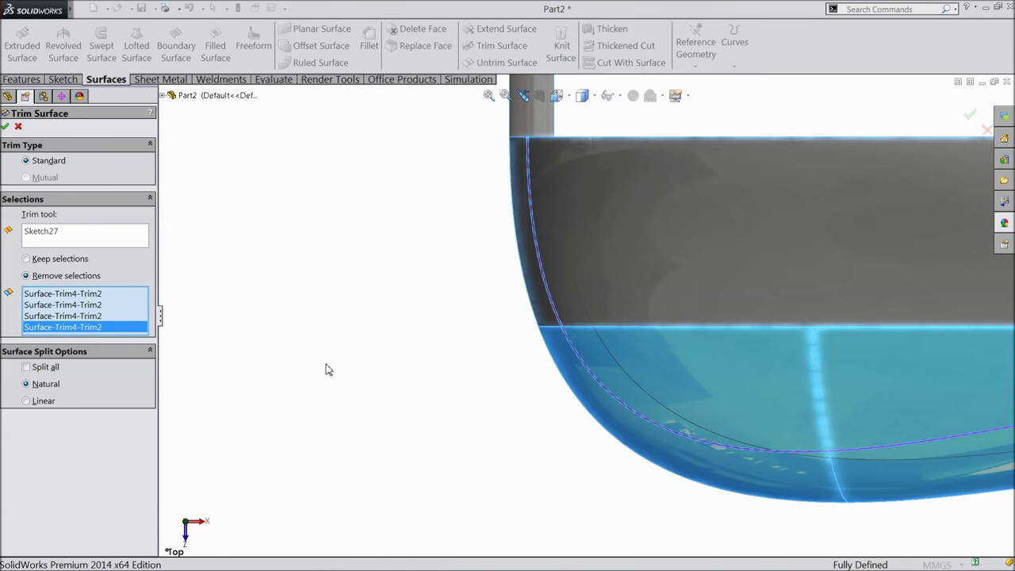
scroll(919, 363, "down", 5)
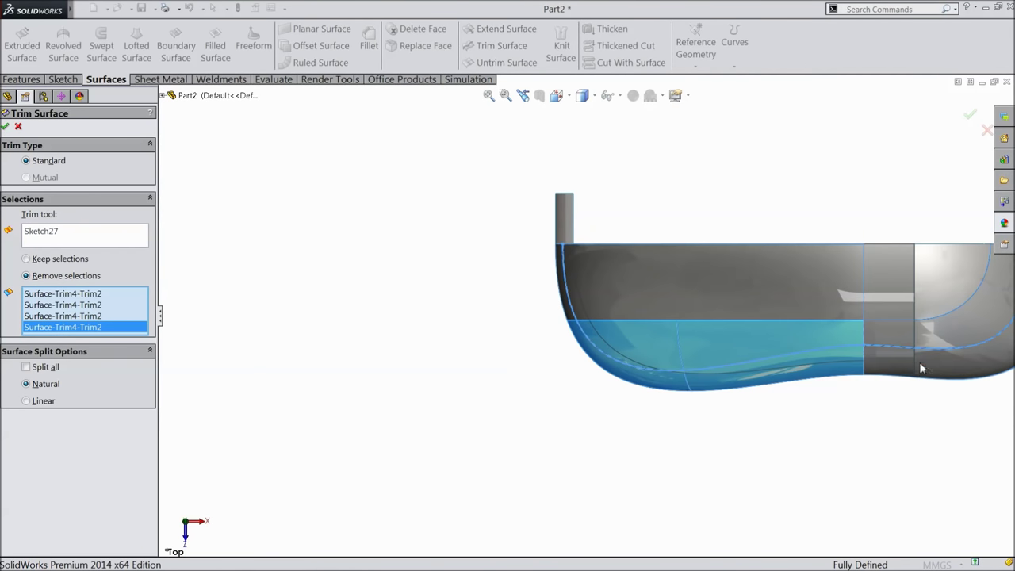
middle_click_drag(840, 452, 787, 384)
key("f")
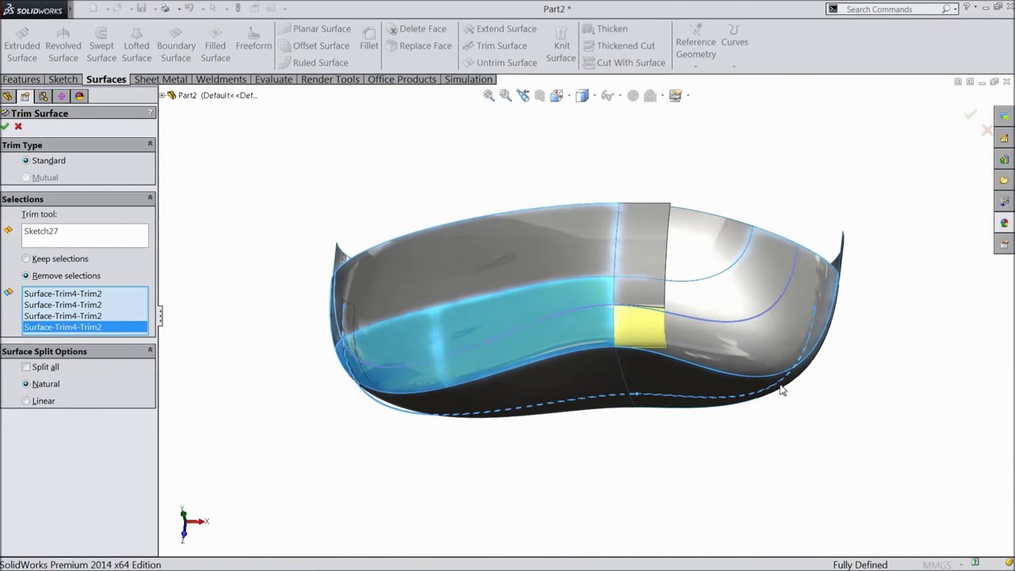
left_click(970, 116)
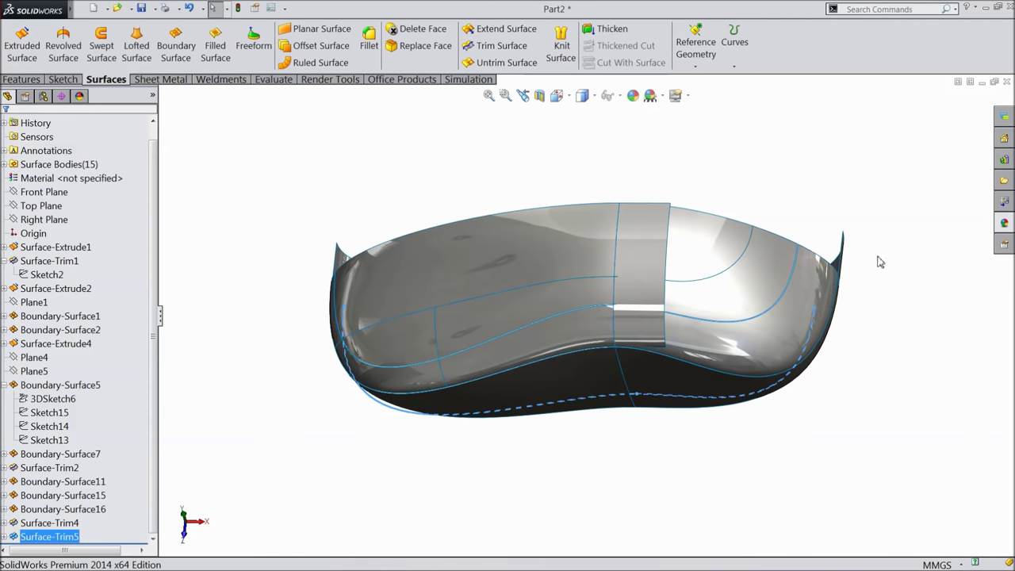
- Examine the trimmed gap along the upper shell from the +X end to the -X end
left_click(898, 232)
scroll(682, 325, "up", 8)
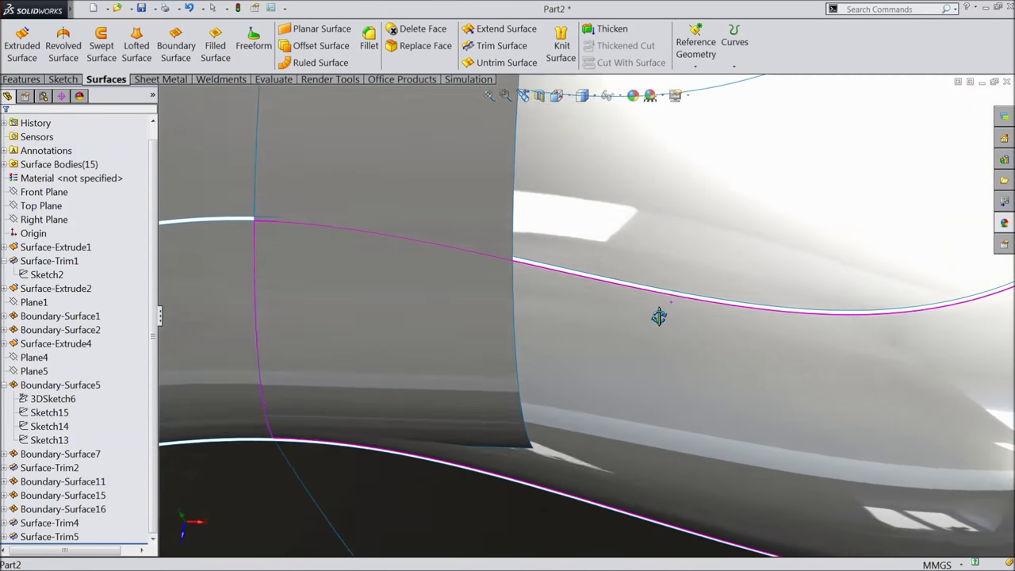
middle_click_drag(659, 316, 647, 338)
scroll(480, 322, "down", 6)
middle_click_drag(363, 301, 385, 328)
scroll(437, 344, "up", 5)
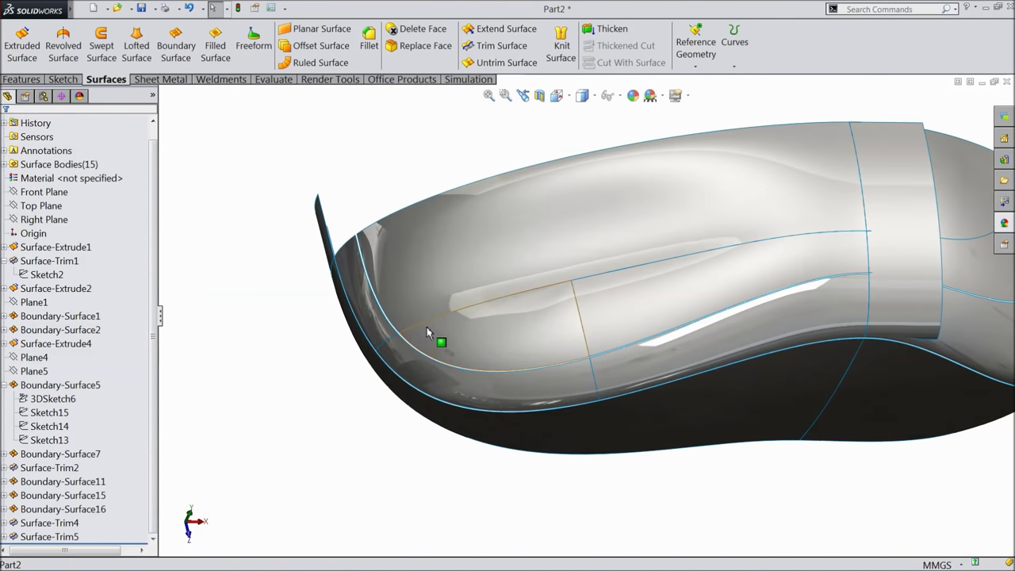
scroll(455, 302, "up", 2)
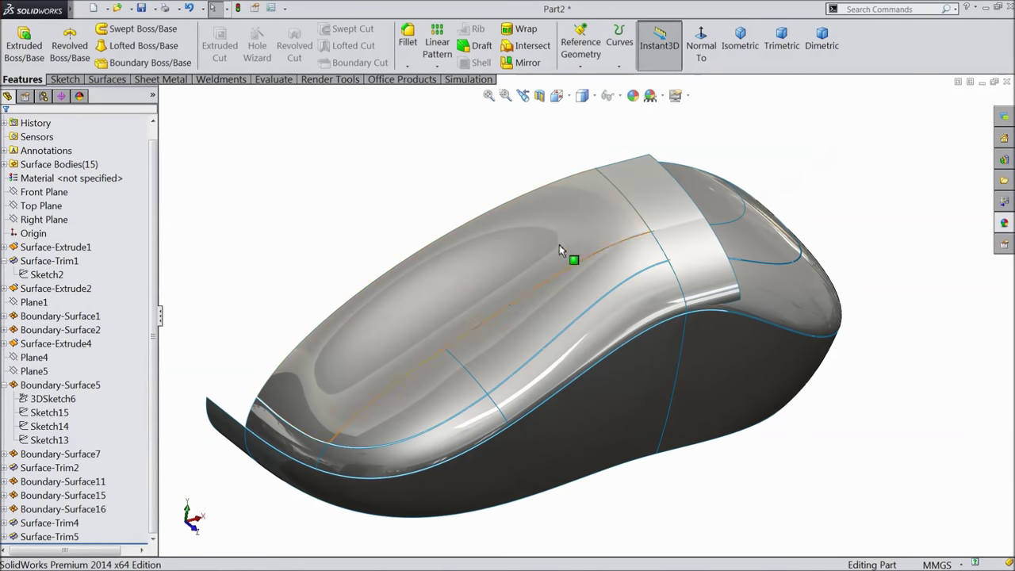
- Start mirroring bodies about the Front Plane and add the upper shell, rim and lower side surfaces at the -X end
left_click(44, 191)
left_click(525, 63)
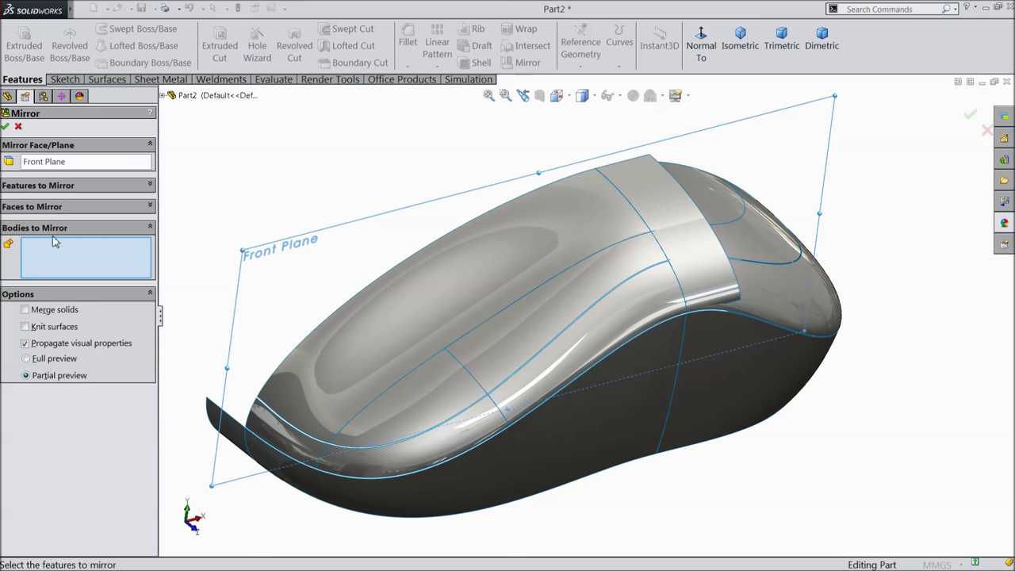
left_click(420, 327)
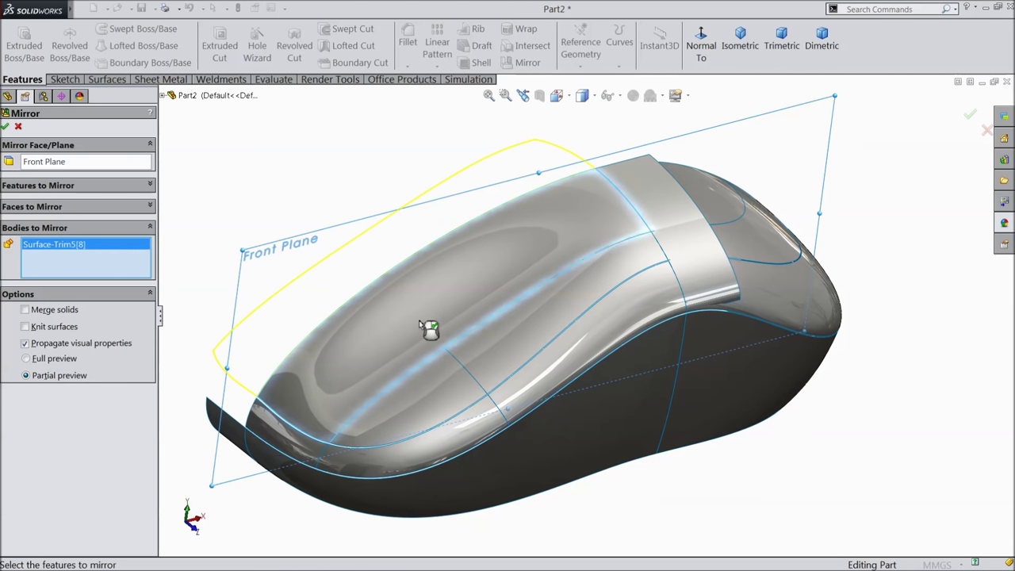
left_click(509, 354)
left_click(394, 426)
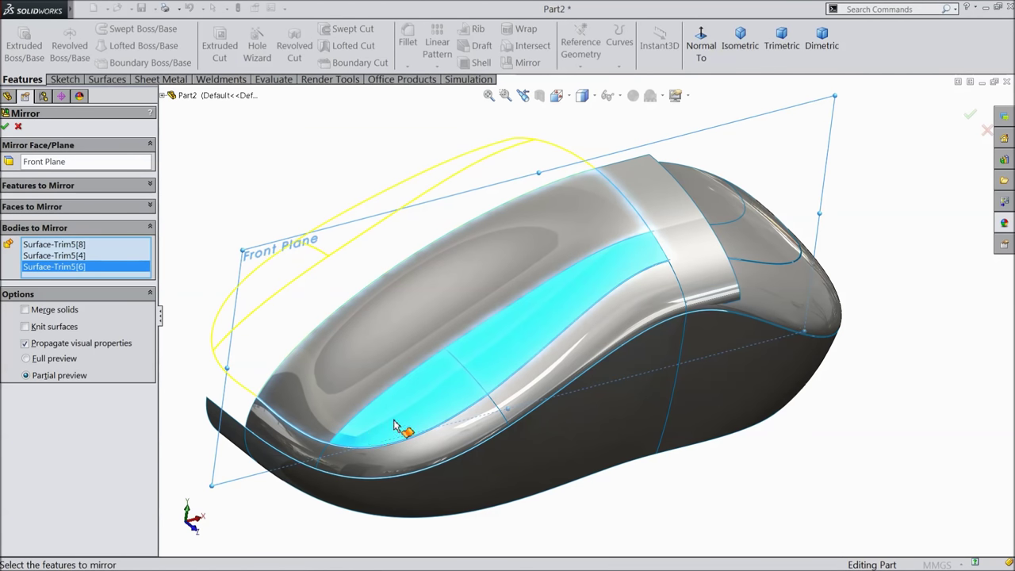
left_click(306, 457)
left_click(367, 460)
left_click(310, 485)
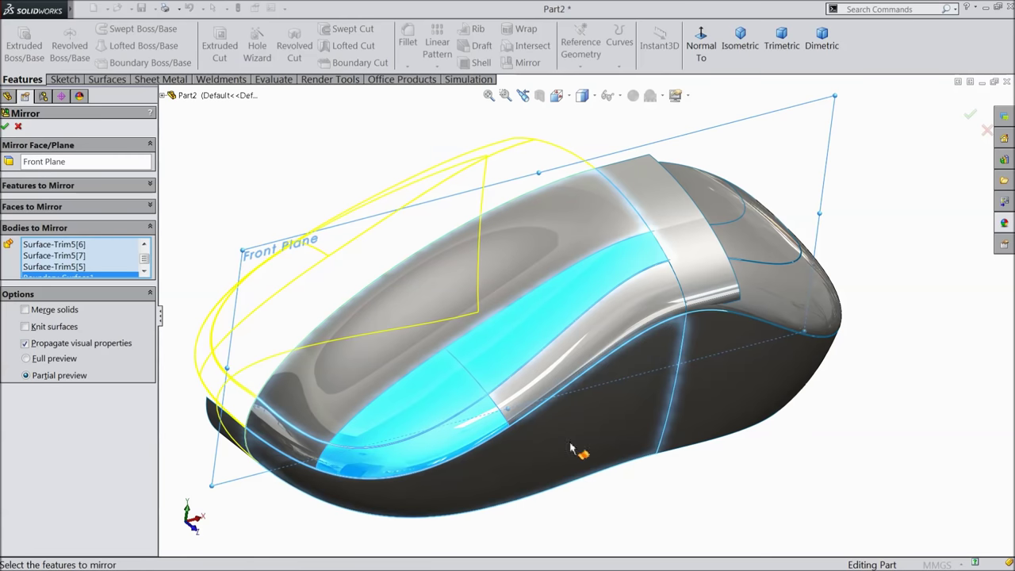
- Add the remaining side rim, lower side and upper shell surfaces toward the +X end to the mirrored bodies and complete the mirror
left_click(579, 366)
left_click(799, 329)
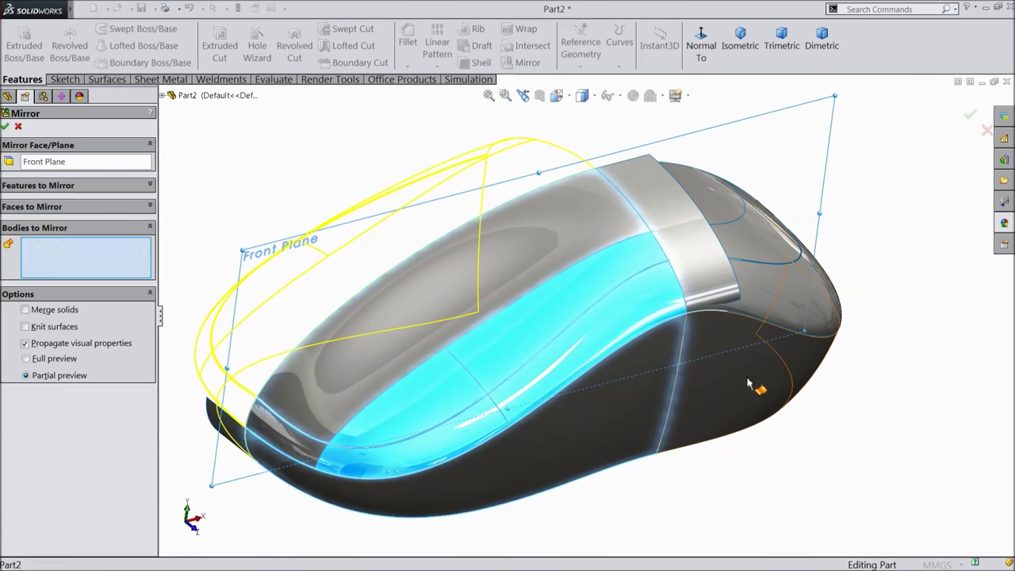
left_click(792, 317)
left_click(748, 235)
left_click(765, 238)
middle_click_drag(765, 238, 831, 267)
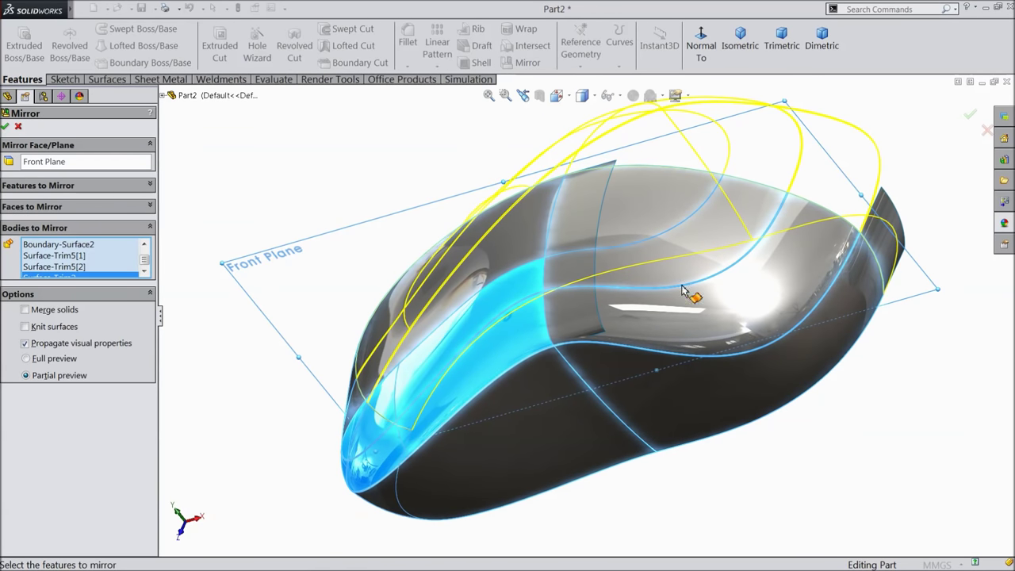
left_click(8, 124)
middle_click_drag(373, 317, 501, 305)
scroll(530, 304, "up", 2)
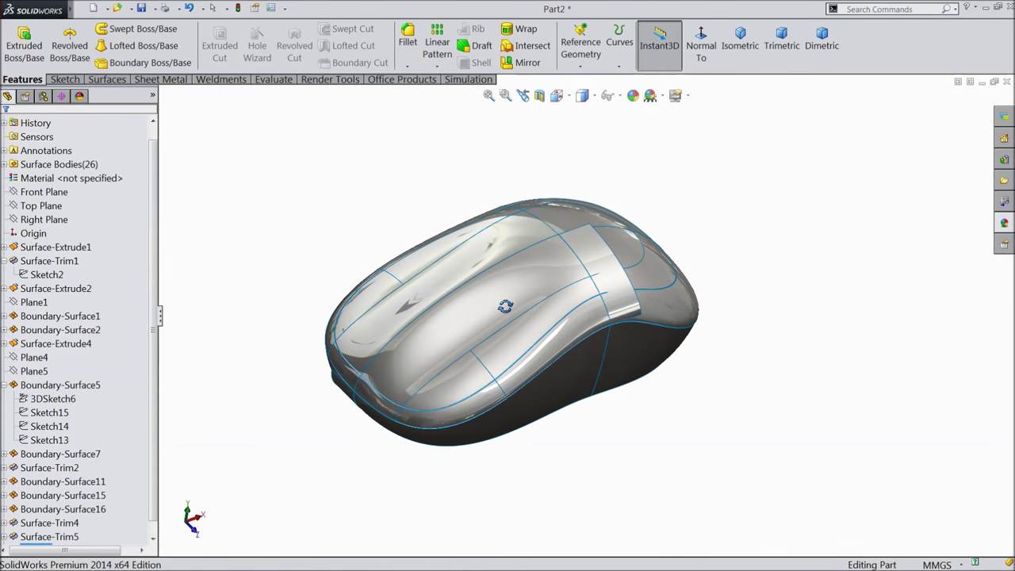
- Start a surface knit and select the inner top surfaces of both halves on the -X side of the upper shell
left_click(119, 81)
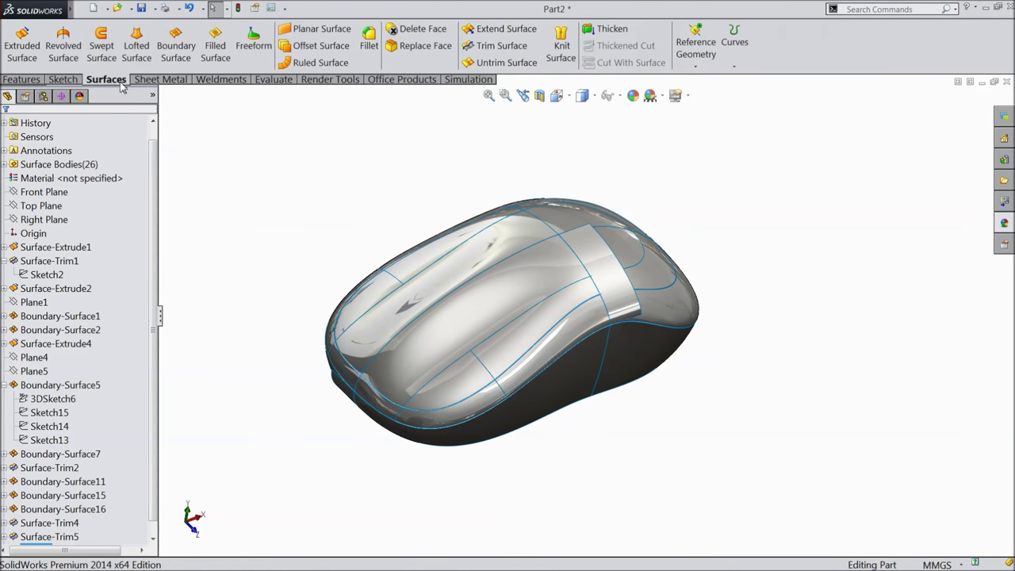
left_click(560, 44)
scroll(539, 321, "down", 2)
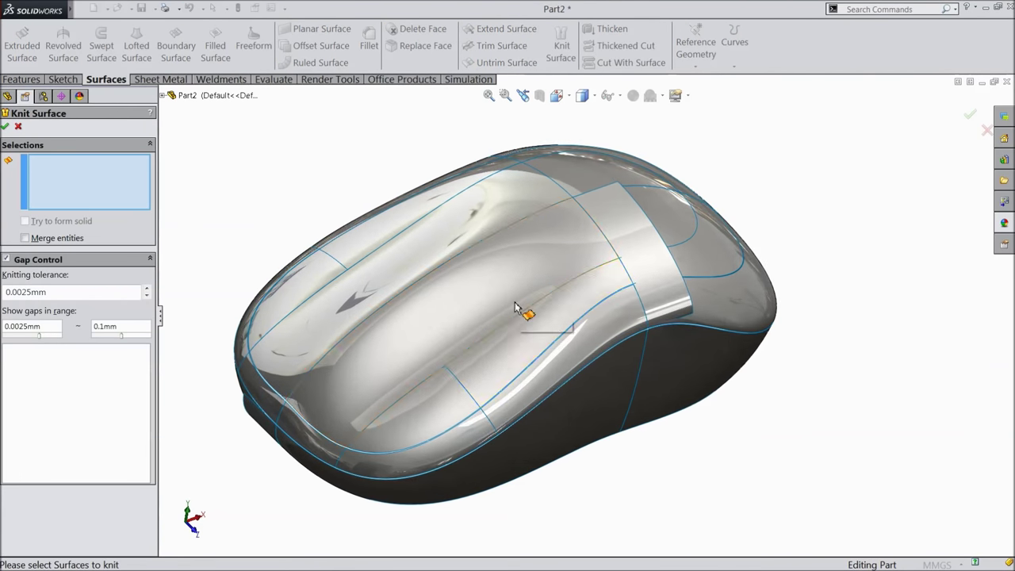
left_click(466, 278)
left_click(411, 265)
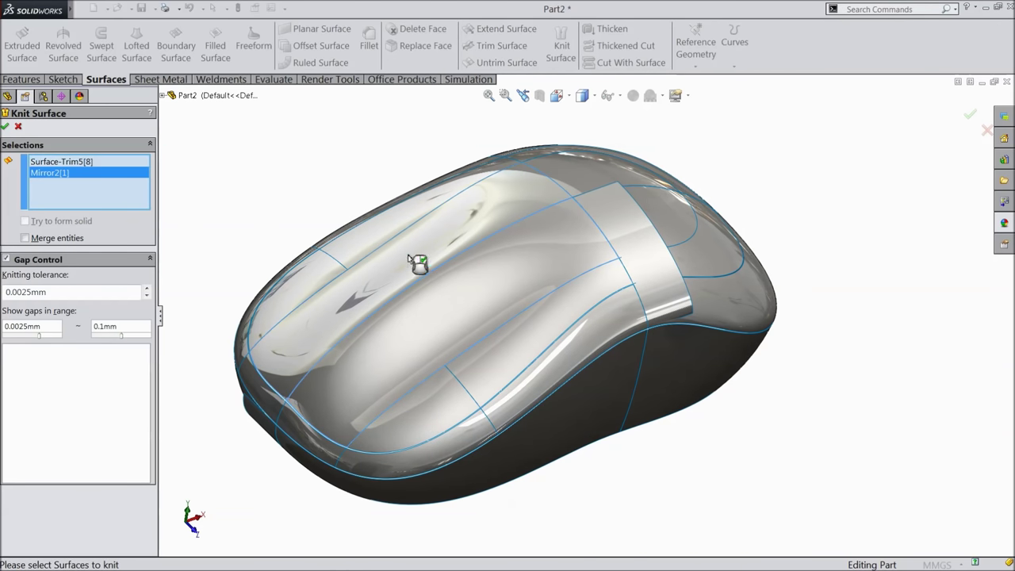
left_click(393, 231)
left_click(299, 344)
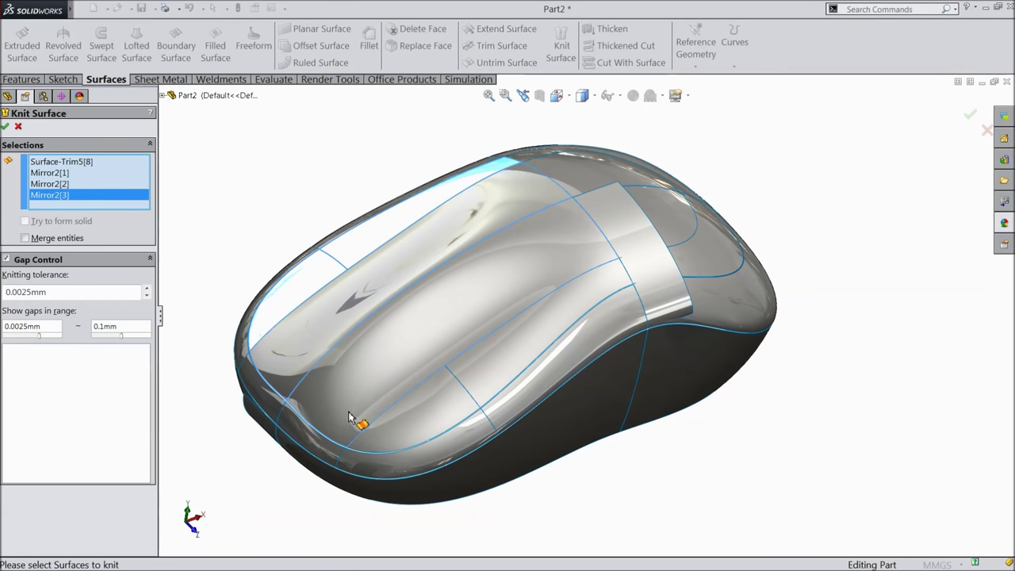
left_click(426, 432)
left_click(506, 379)
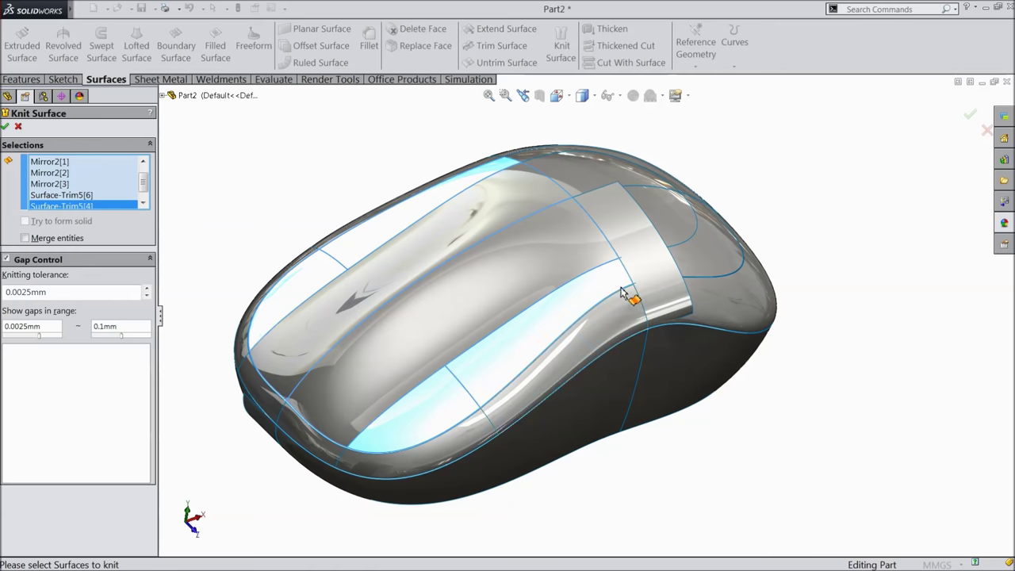
- Add the inner top surfaces at the +X end on both halves to the selection and complete the knit
middle_click_drag(629, 282, 705, 294)
left_click(703, 292)
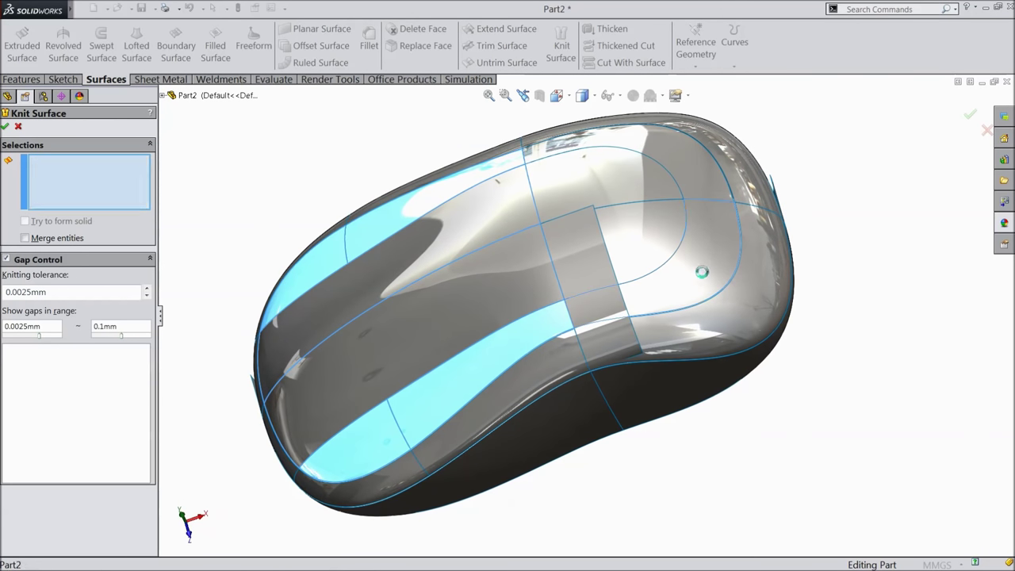
left_click(692, 175)
left_click(651, 205)
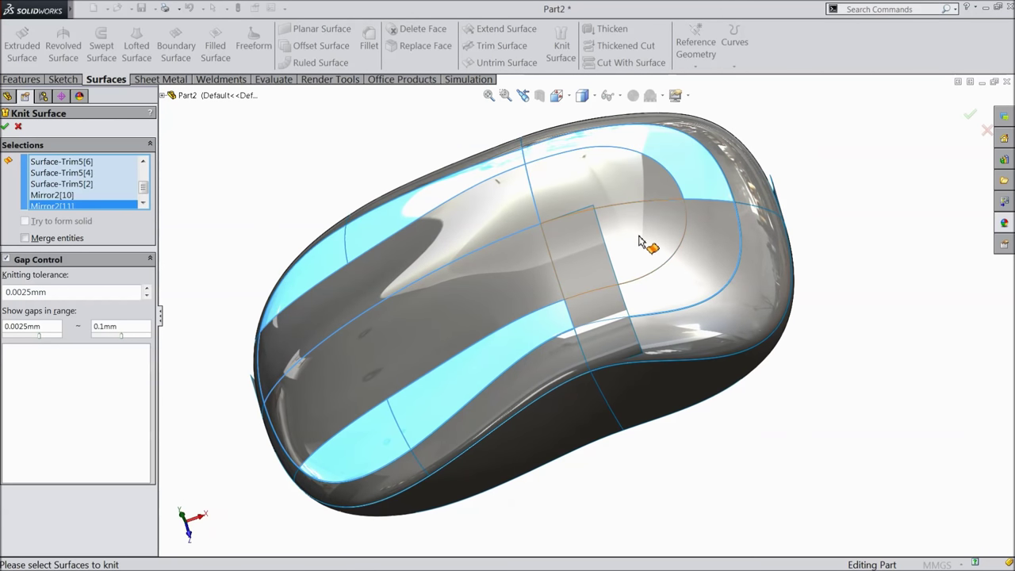
left_click(638, 292)
middle_click_drag(631, 291, 658, 276)
left_click(594, 196)
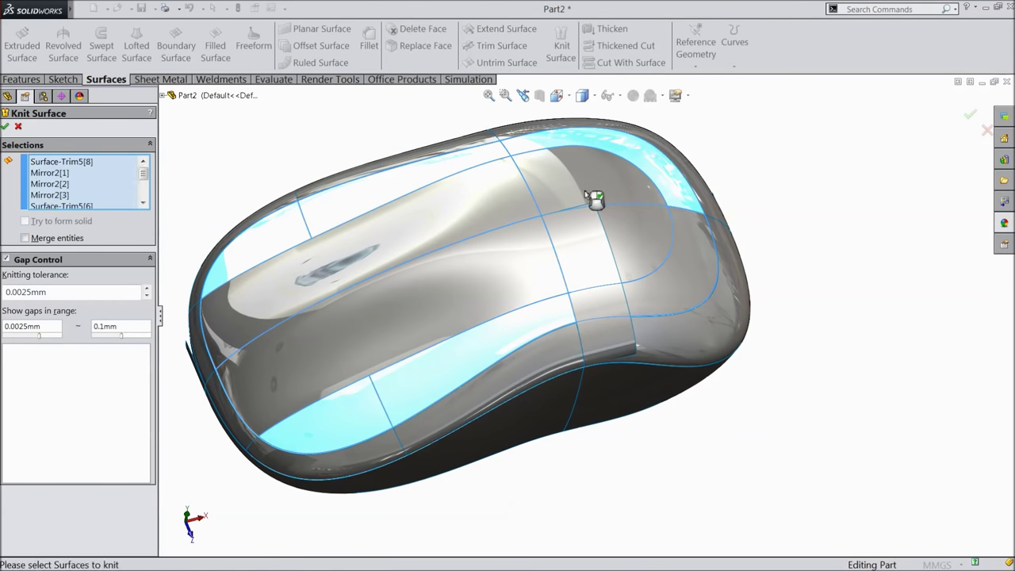
left_click(593, 197)
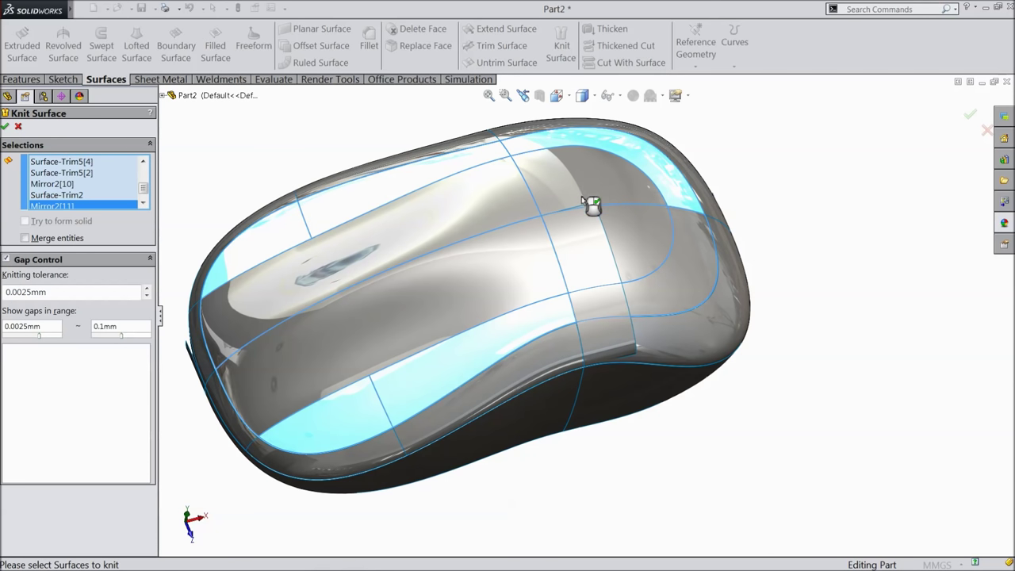
left_click(7, 127)
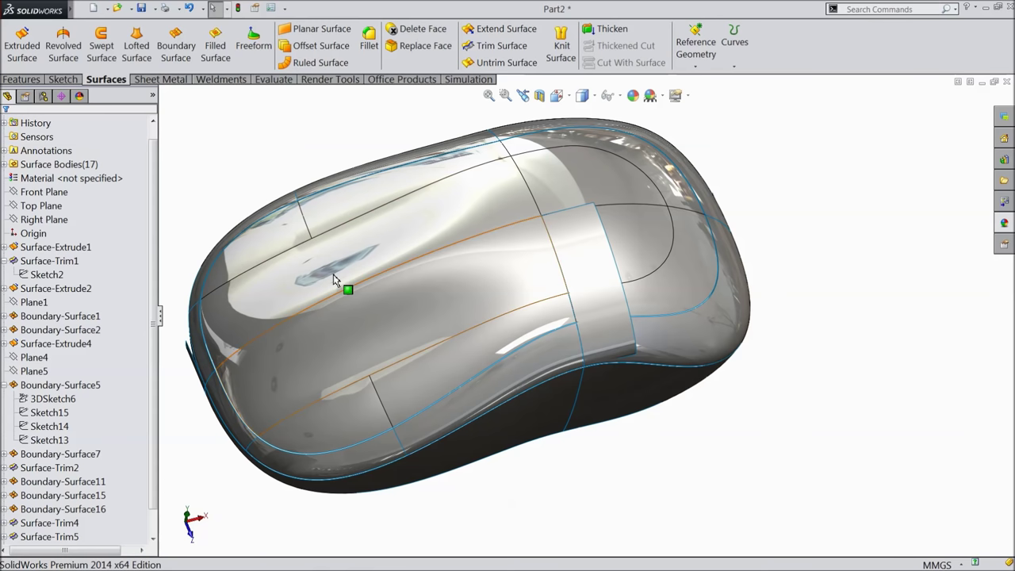
- Start another surface knit with cleared selections and select the three outer rim surfaces along the original half
left_click(561, 46)
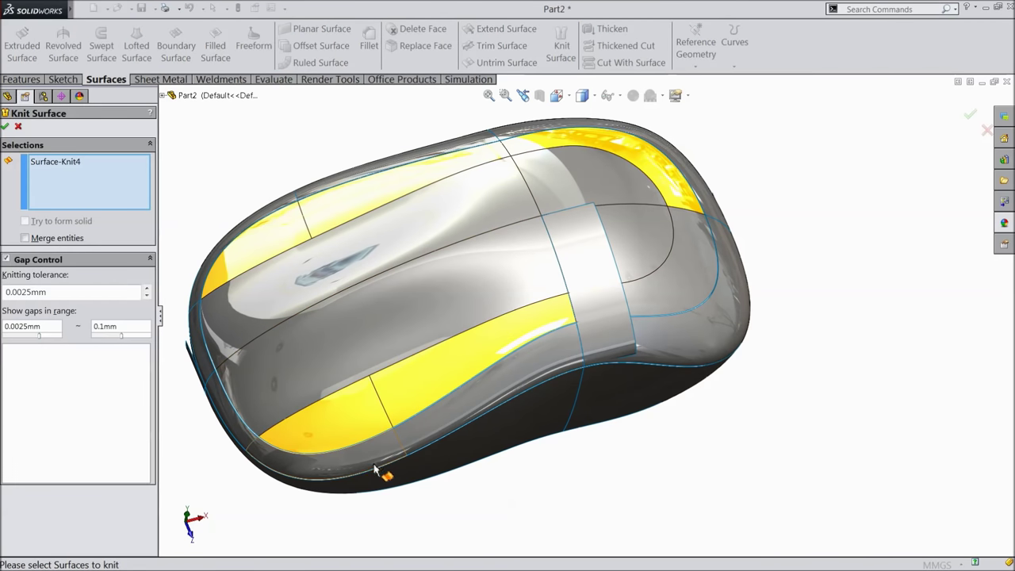
right_click(99, 161)
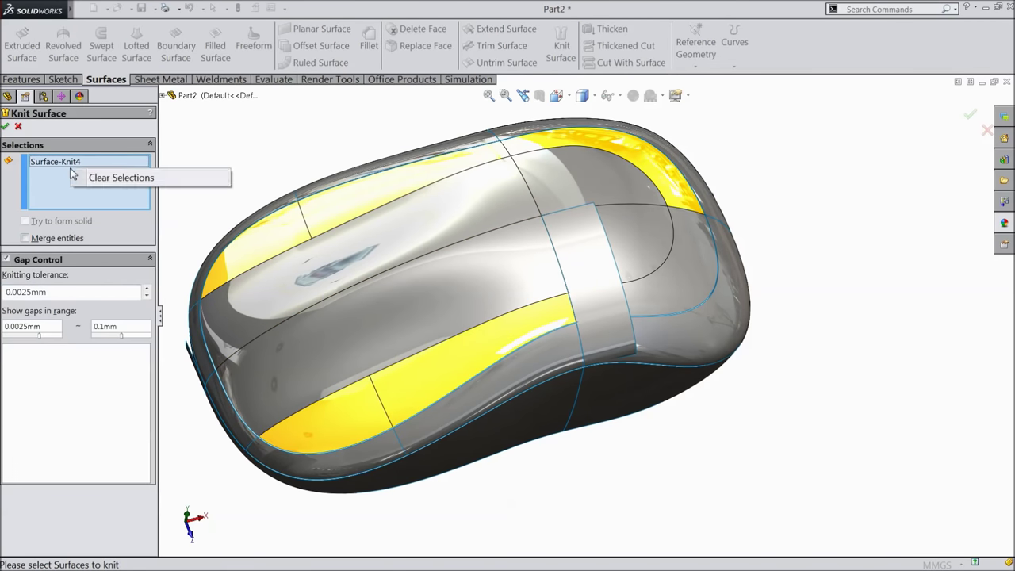
left_click(151, 183)
left_click(376, 466)
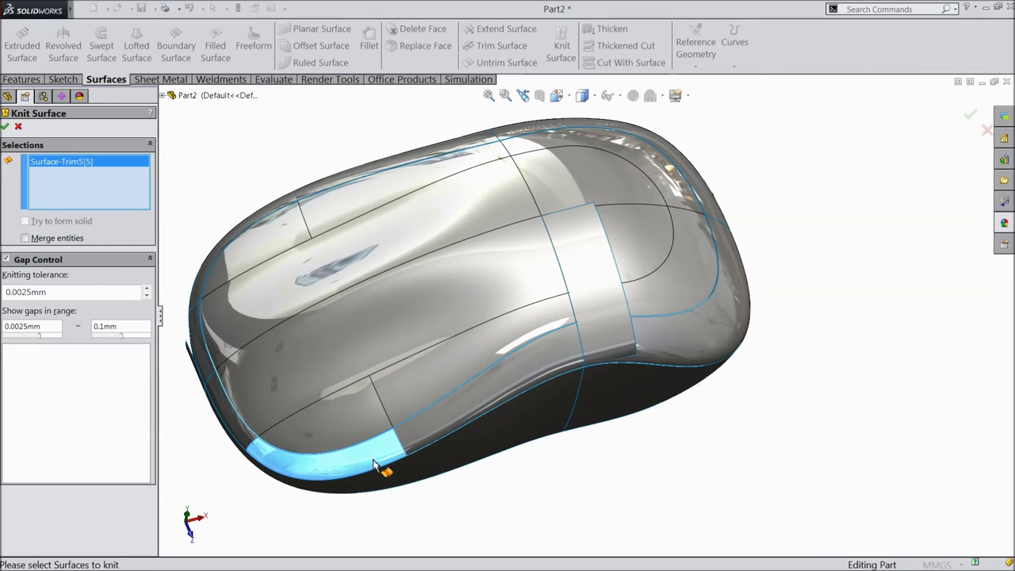
left_click(522, 394)
left_click(698, 326)
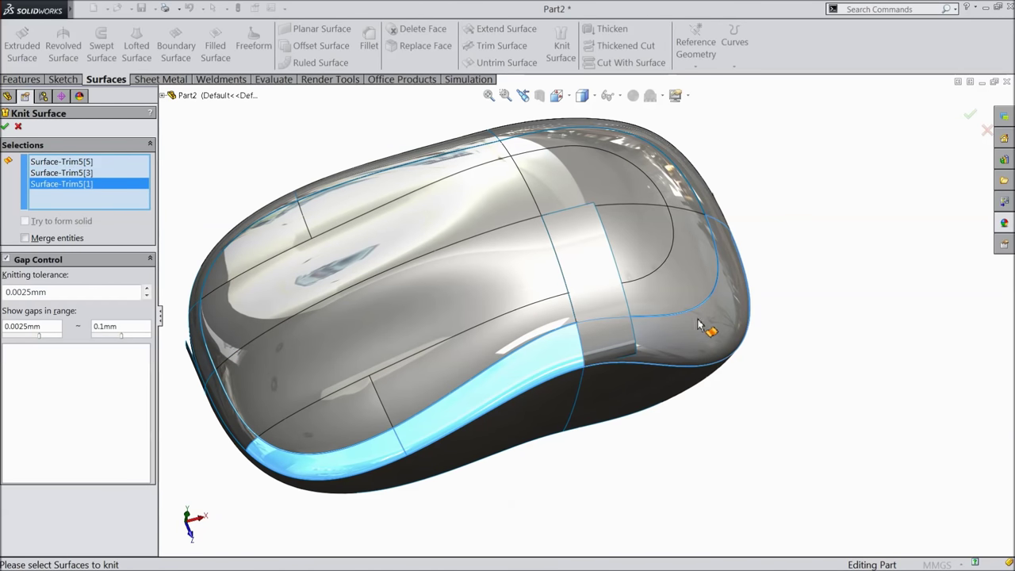
- Add the mirrored outer rim surfaces and the rim pieces at the -X end, and complete the second knit
middle_click_drag(756, 302, 693, 195)
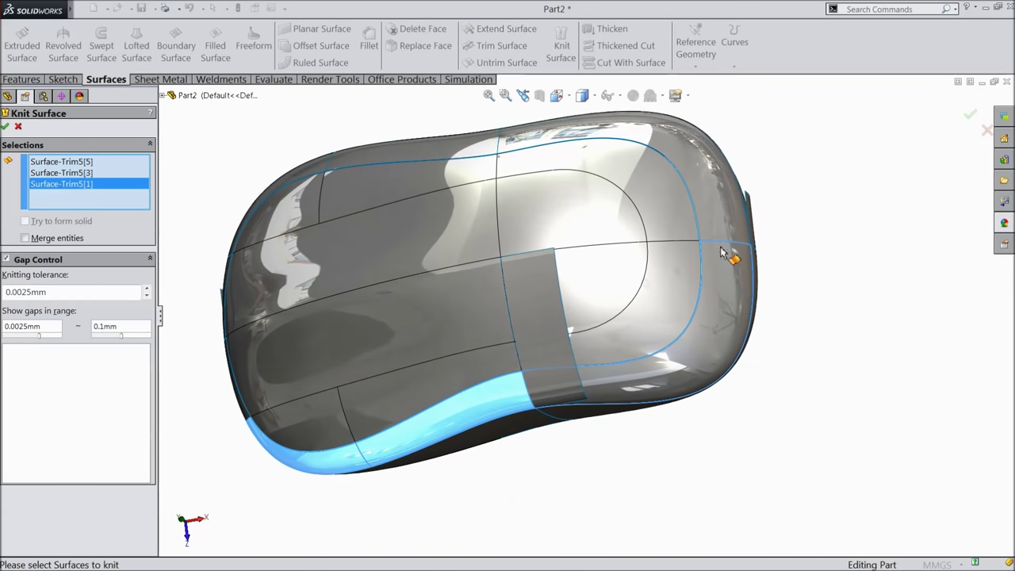
left_click(695, 174)
left_click(383, 162)
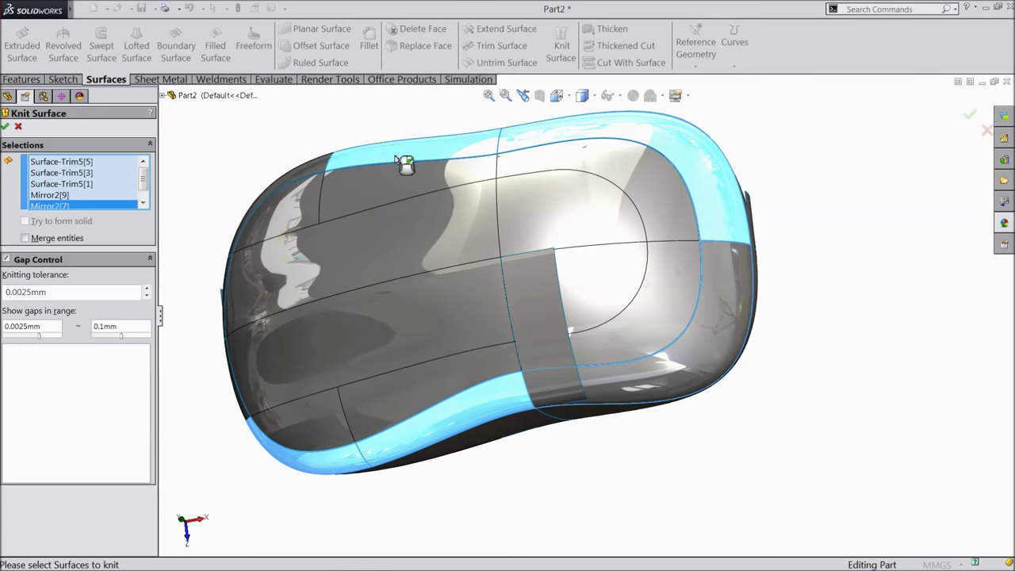
middle_click_drag(390, 233, 284, 201)
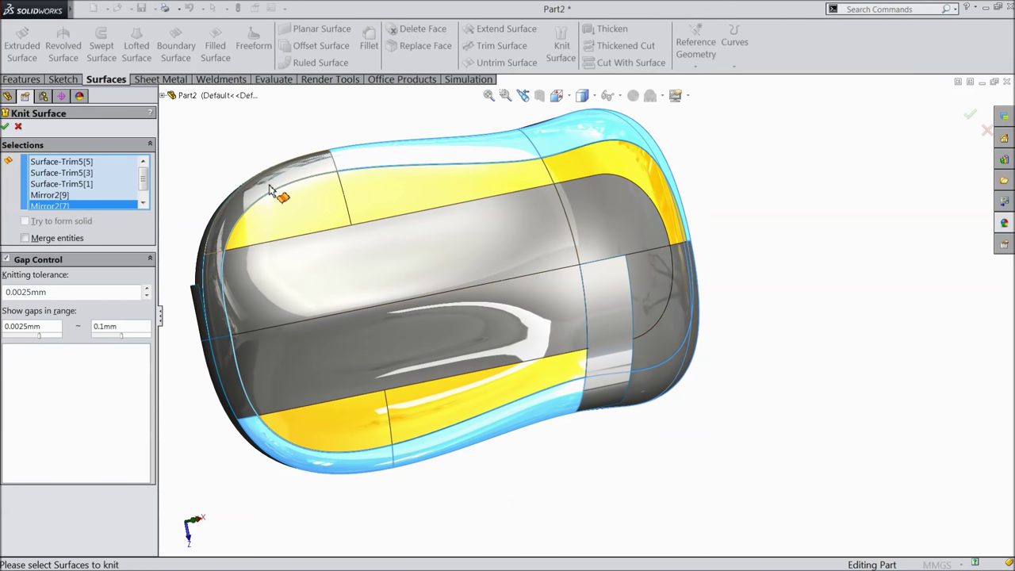
left_click(271, 198)
left_click(211, 318)
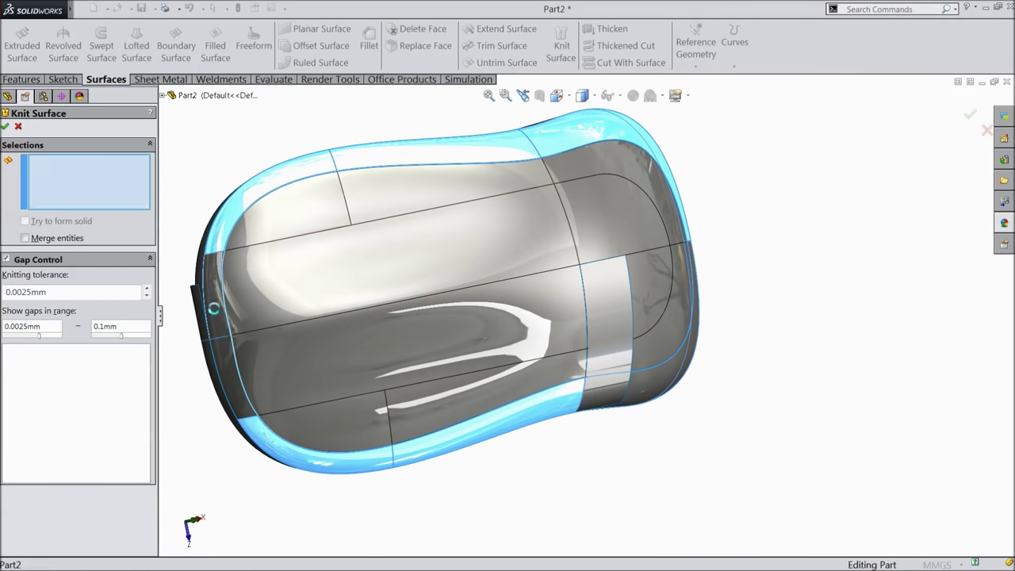
left_click(227, 368)
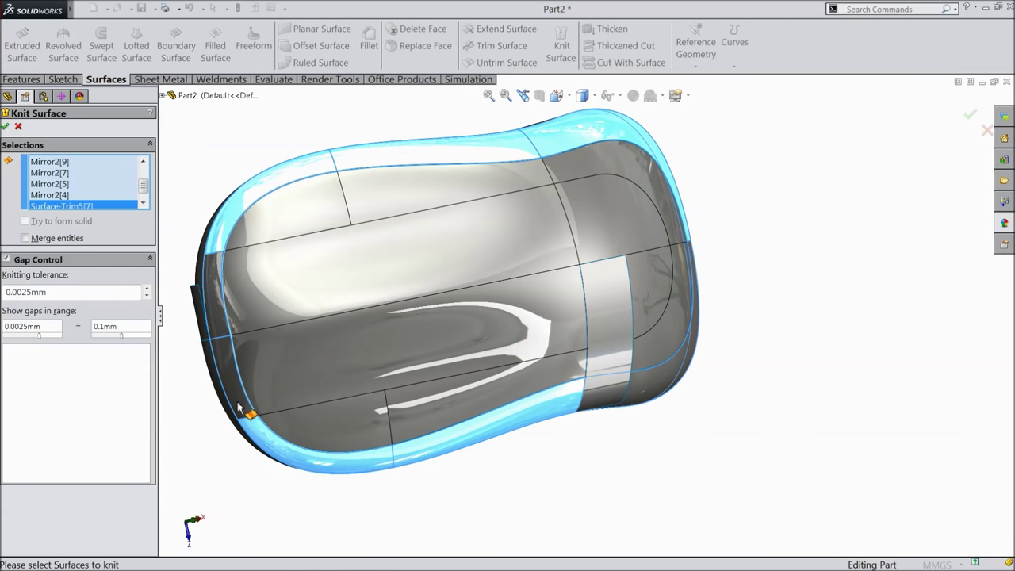
left_click(6, 128)
- Examine the knitted mouse shell from above and look into its open underside
middle_click_drag(453, 340, 470, 224)
mouse_move(475, 281)
middle_mouse_down()
mouse_move(476, 293)
mouse_move(457, 287)
middle_mouse_up()
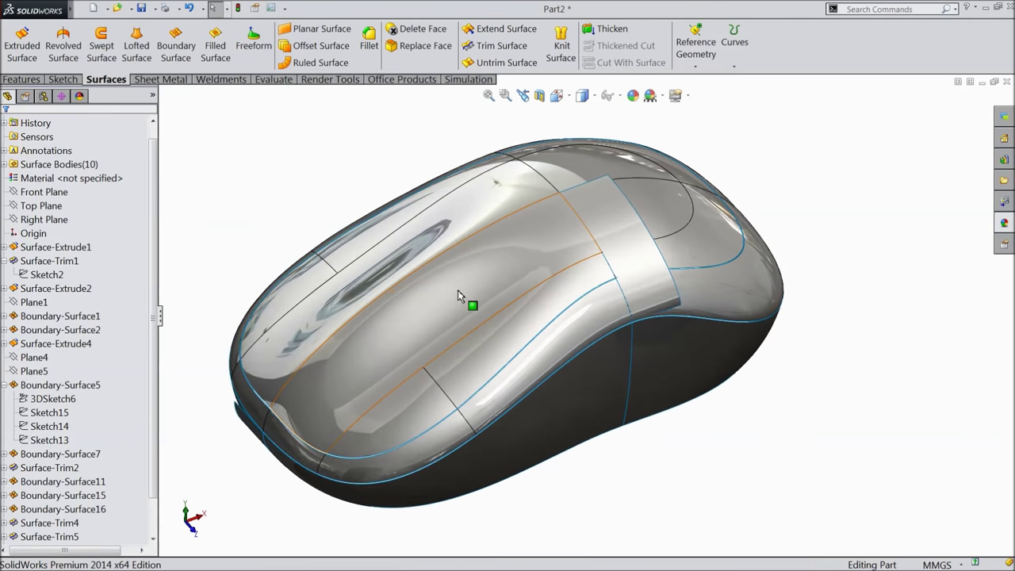
middle_click_drag(437, 404, 626, 406)
middle_click_drag(412, 326, 521, 395)
scroll(521, 394, "up", 5)
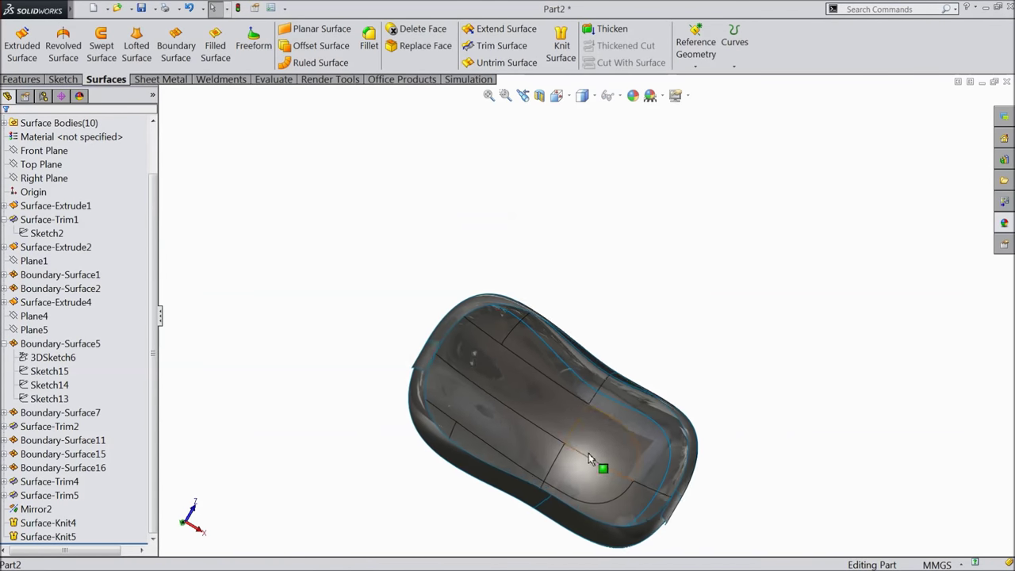
middle_click_drag(582, 405, 474, 236)
scroll(435, 251, "up", 4)
scroll(423, 277, "down", 5)
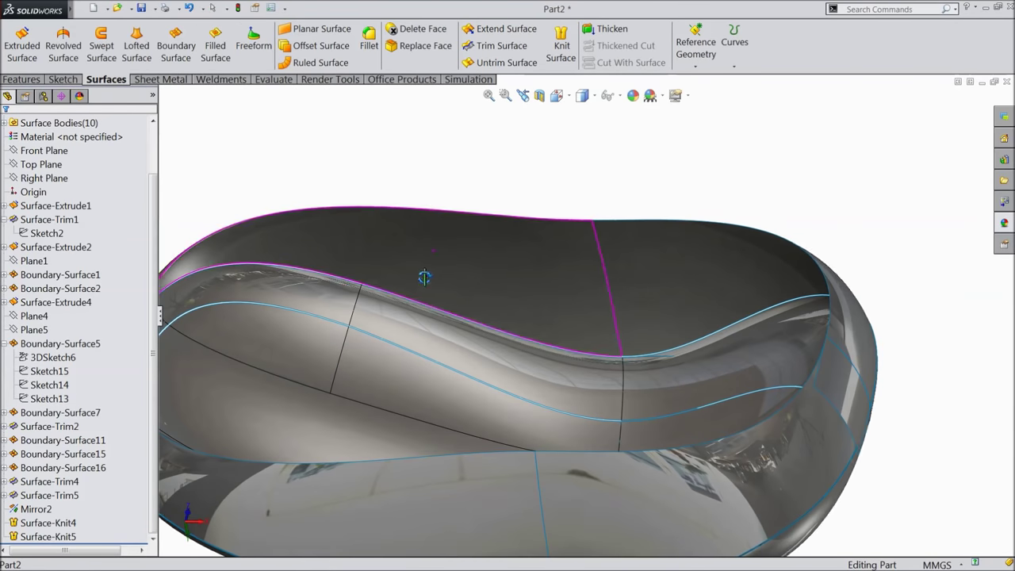
scroll(437, 296, "up", 3)
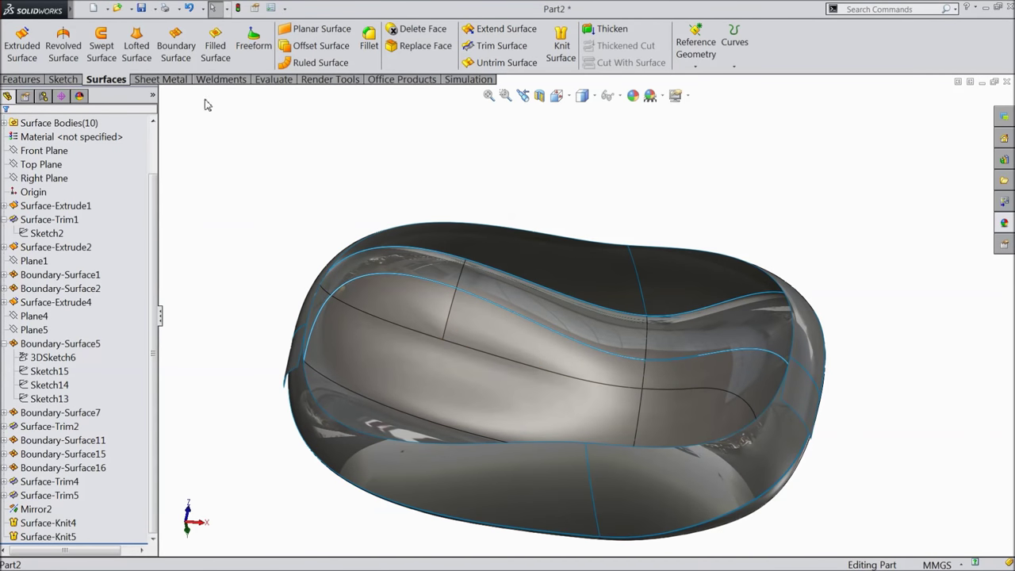
- Fill the open bottom of the mouse with a Filled Surface bounded by its four lower side edges, using Contact edge settings
left_click(215, 49)
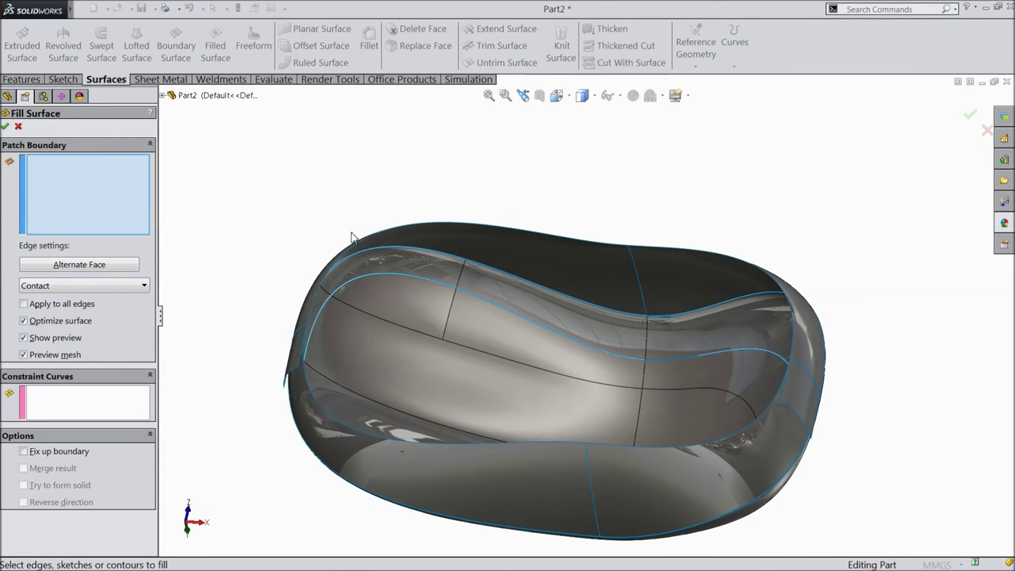
middle_click_drag(401, 188, 346, 262)
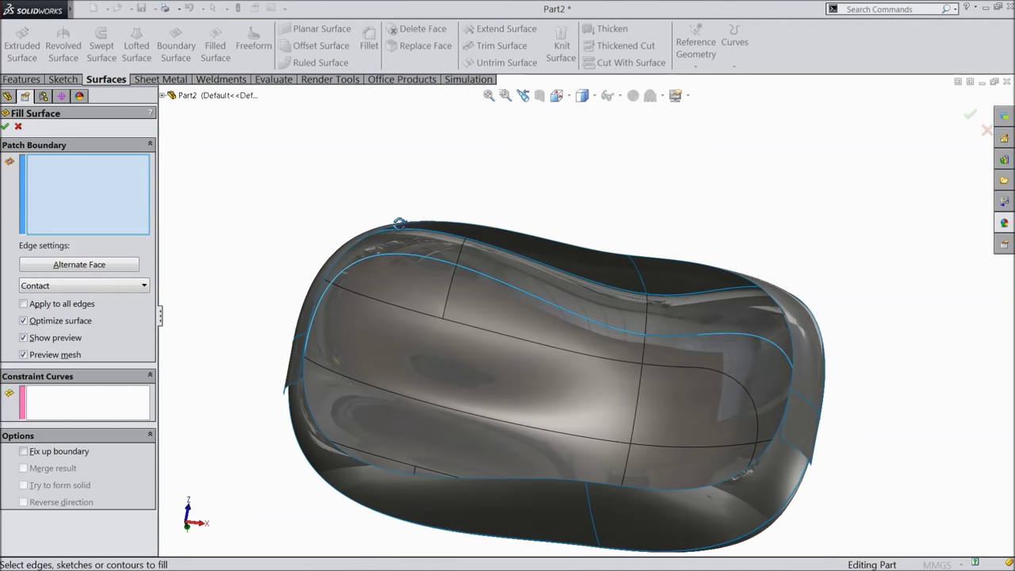
left_click(349, 253)
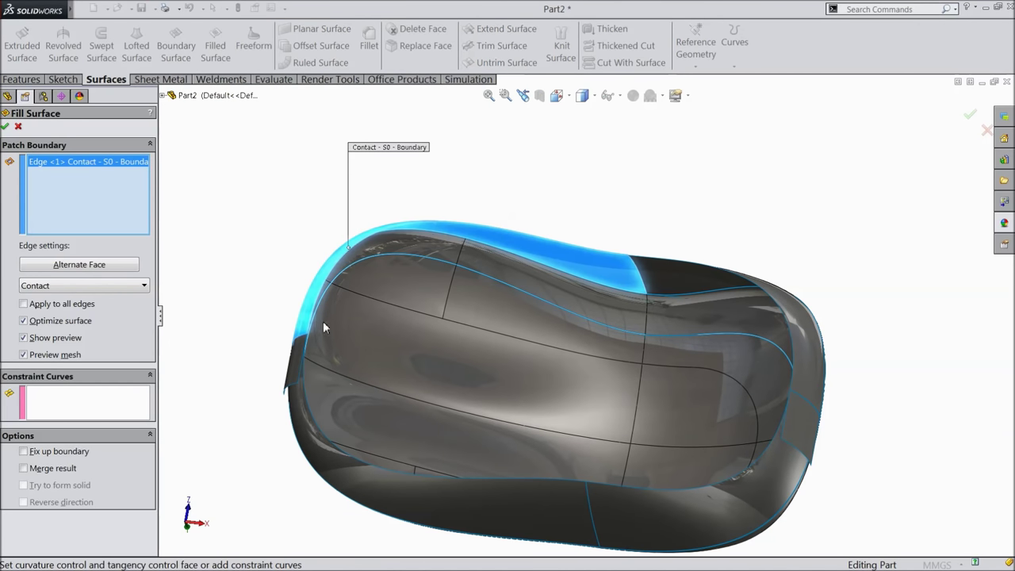
left_click(306, 394)
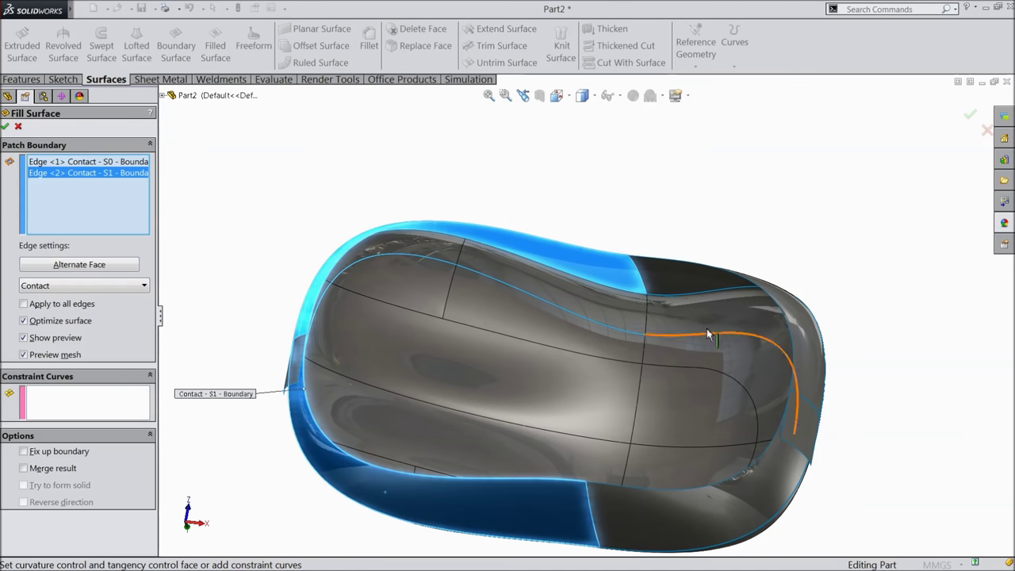
left_click(714, 276)
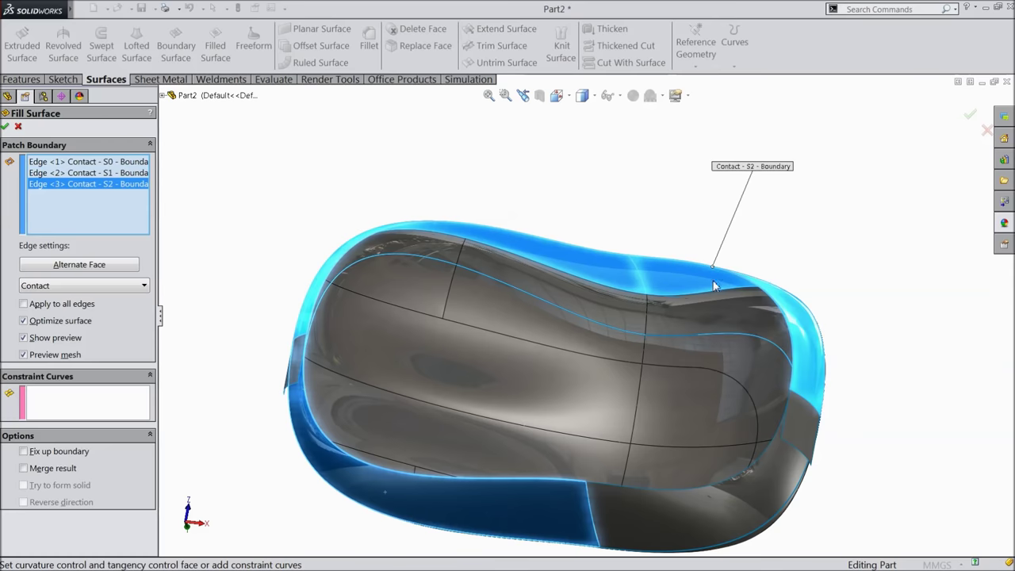
left_click(766, 457)
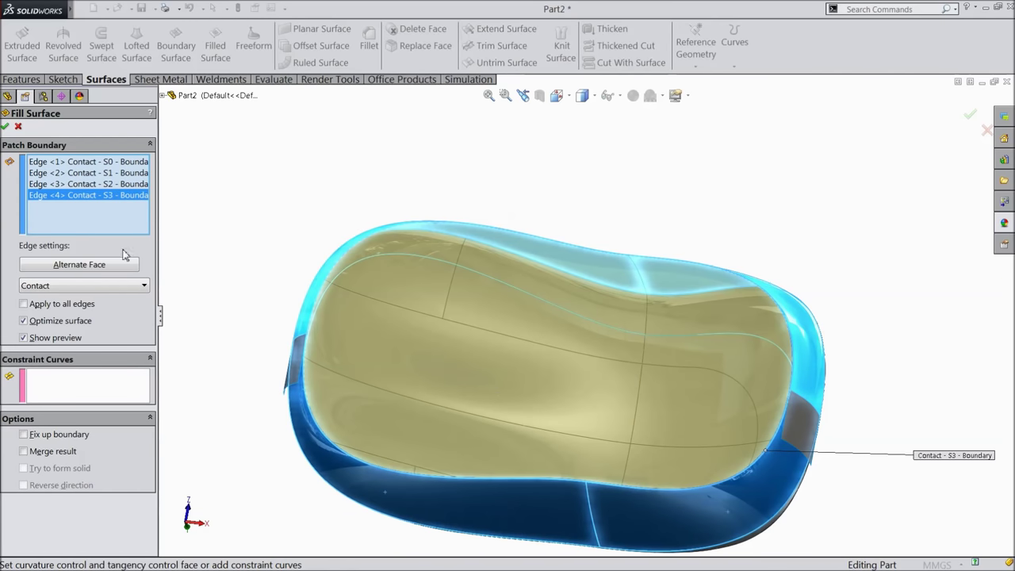
left_click(6, 126)
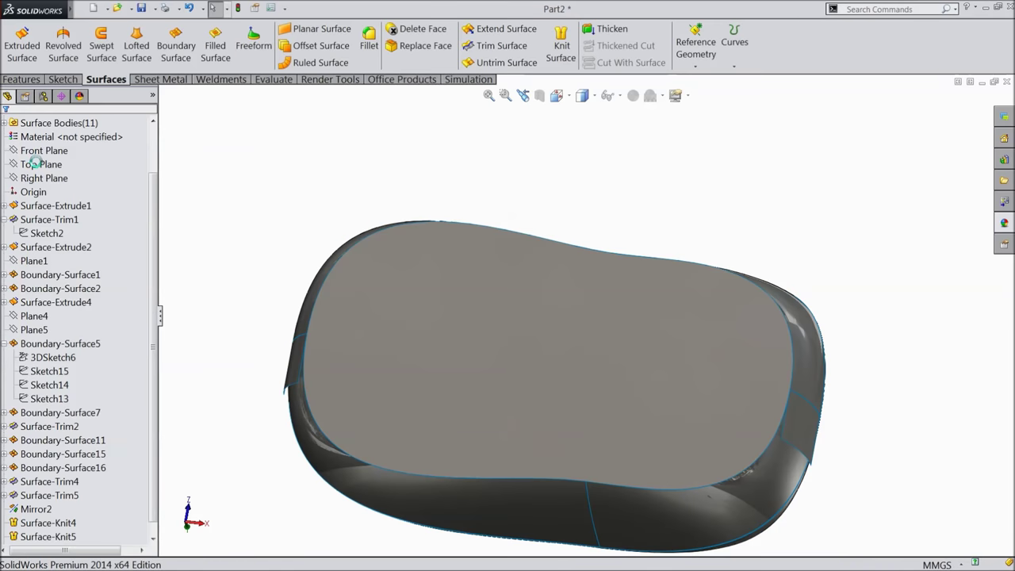
- Examine the closed mouse body from the top, the sides and both ends
middle_click_drag(346, 184, 460, 389)
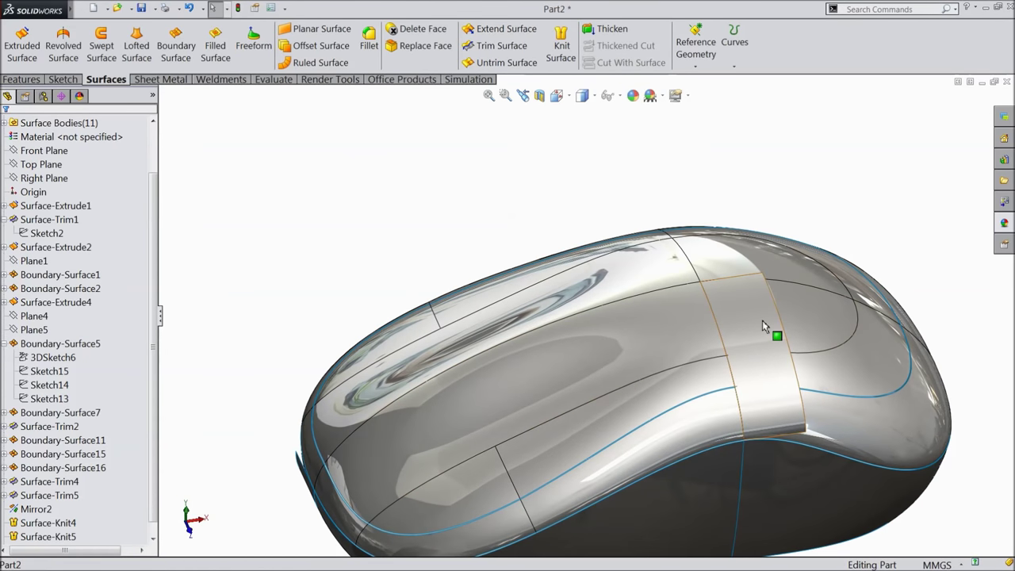
left_click(763, 326)
key("Escape")
scroll(789, 328, "up", 3)
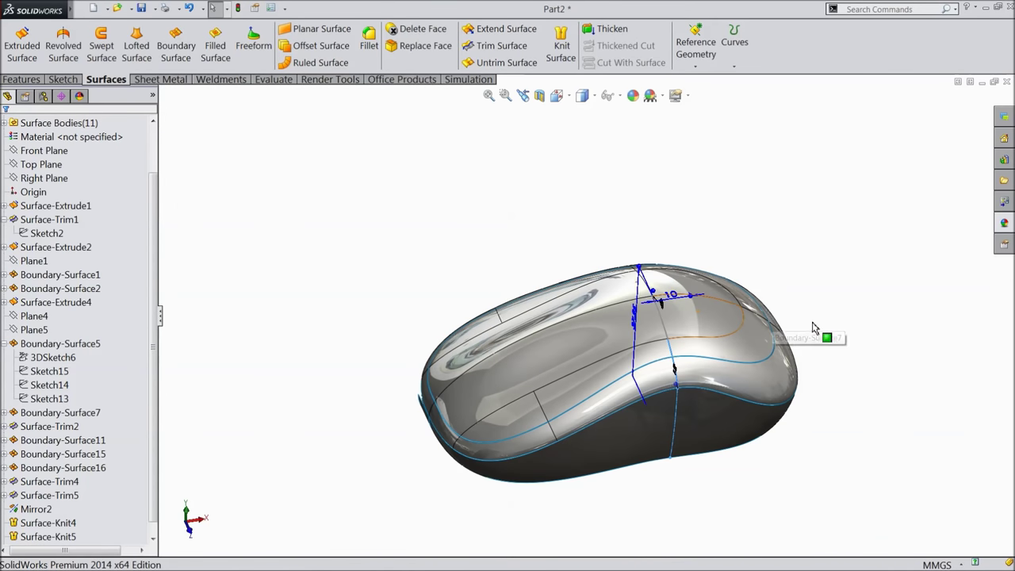
middle_click_drag(871, 310, 766, 345)
scroll(765, 344, "down", 3)
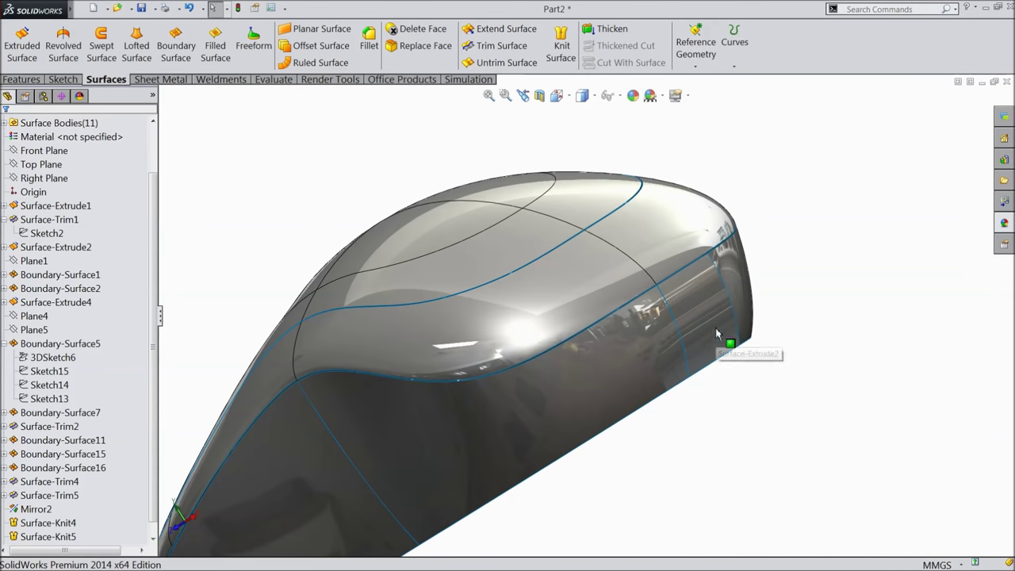
left_click(716, 333)
left_click(757, 295)
scroll(770, 310, "up", 3)
middle_click_drag(770, 310, 874, 283)
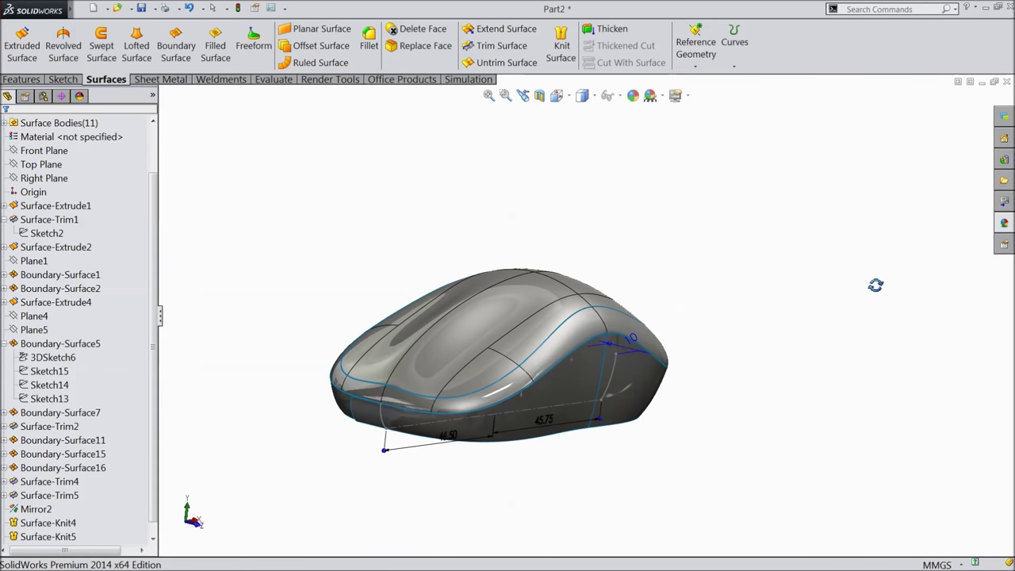
left_click(363, 422)
left_click(402, 384)
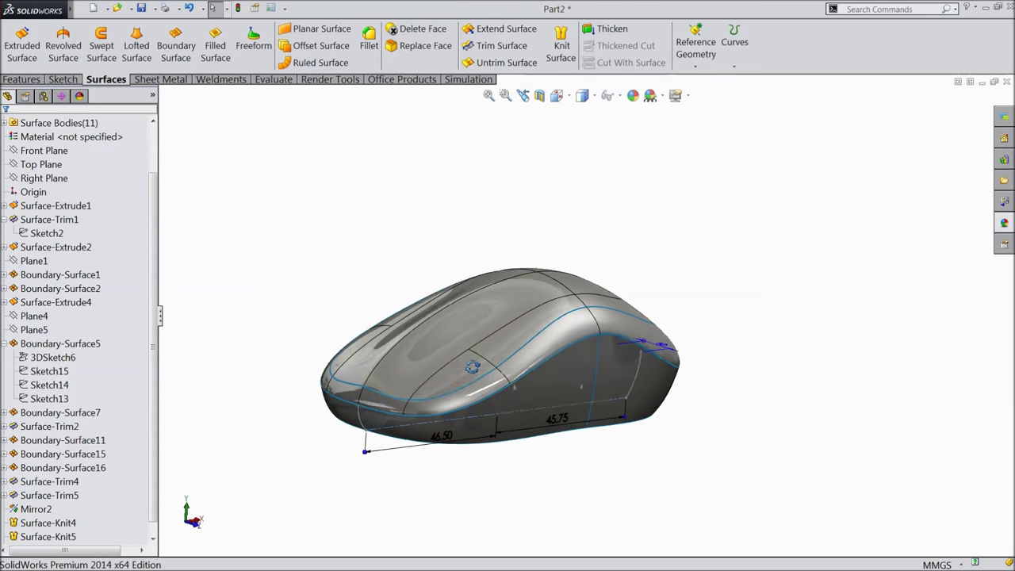
scroll(453, 405, "down", 3)
middle_click_drag(402, 414, 449, 421)
scroll(449, 403, "up", 3)
scroll(578, 381, "down", 3)
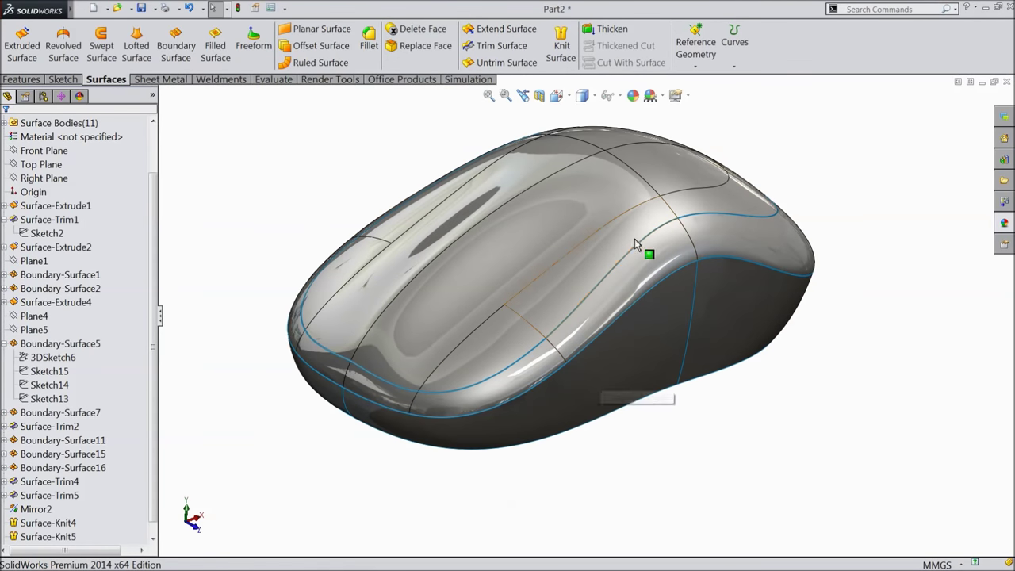
- Start a surface knit and select both side wall surfaces of the original half plus the mirrored side wall at the +X end
left_click(560, 41)
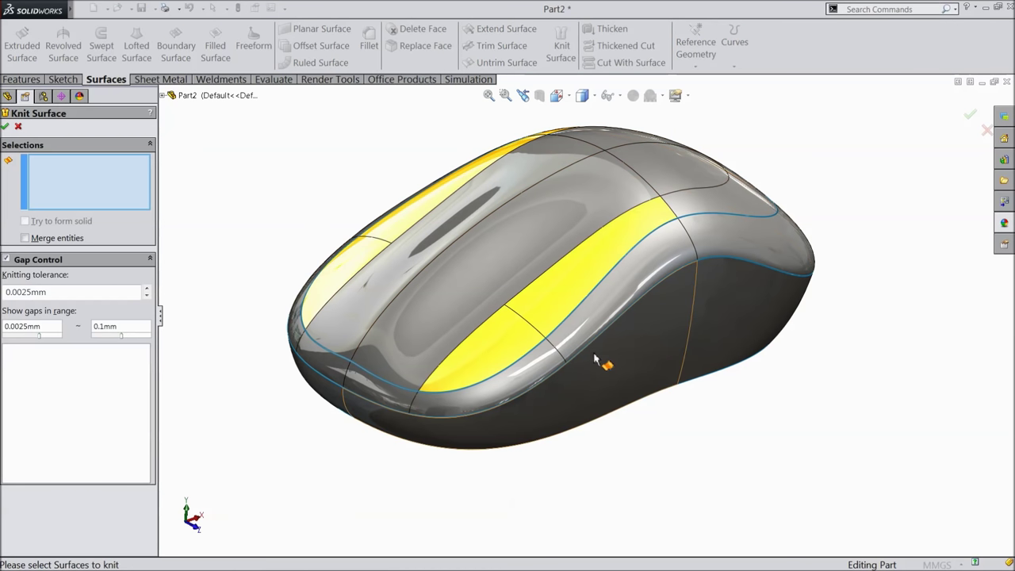
left_click(566, 404)
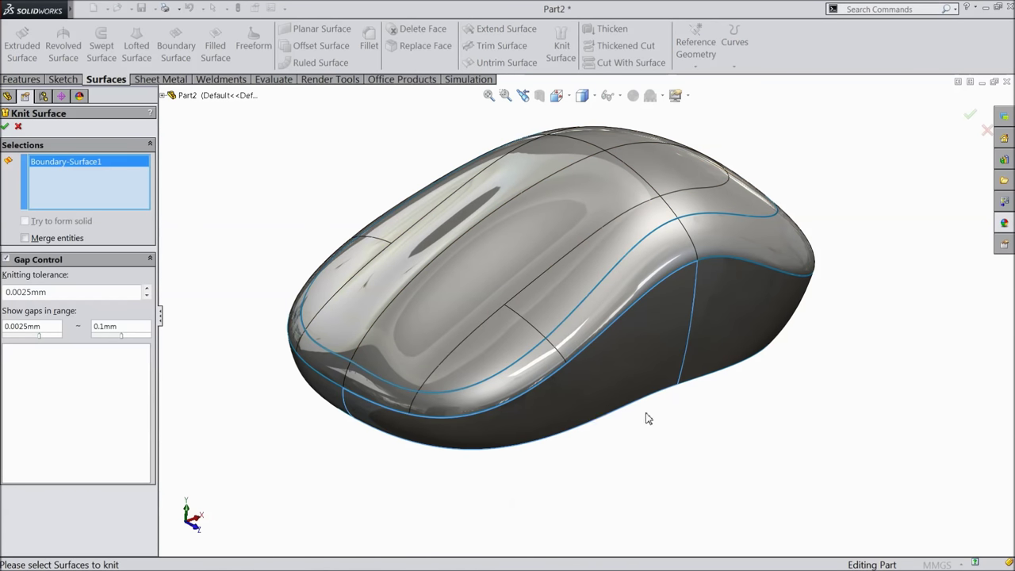
middle_click_drag(647, 418, 619, 336)
left_click(632, 330)
left_click(626, 326)
left_click(673, 317)
middle_click_drag(674, 317, 704, 289)
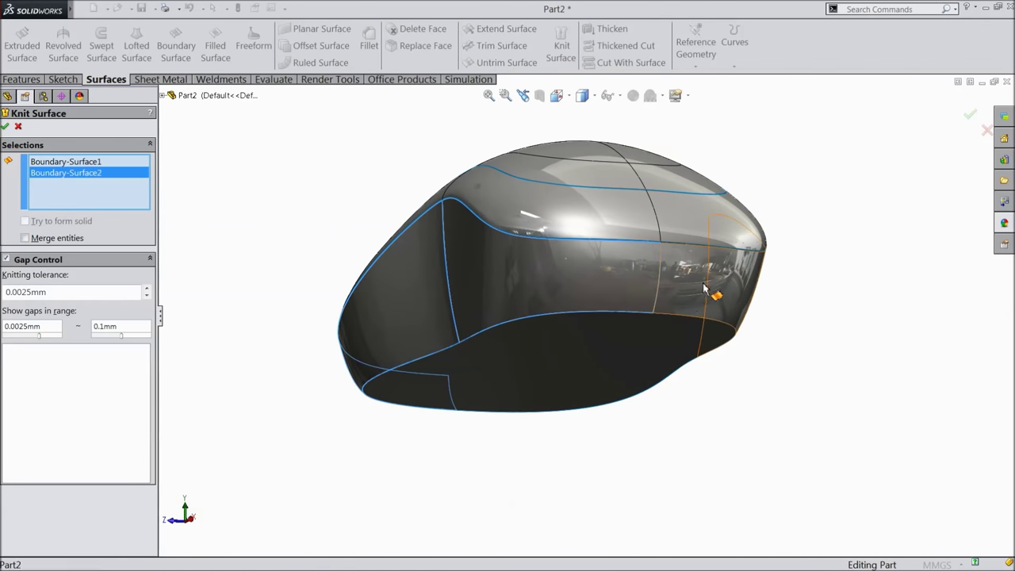
left_click(704, 289)
- Add the filled bottom surface and the remaining mirrored side wall to the selection, and complete the knit
left_click(611, 399)
middle_click_drag(611, 398, 612, 325)
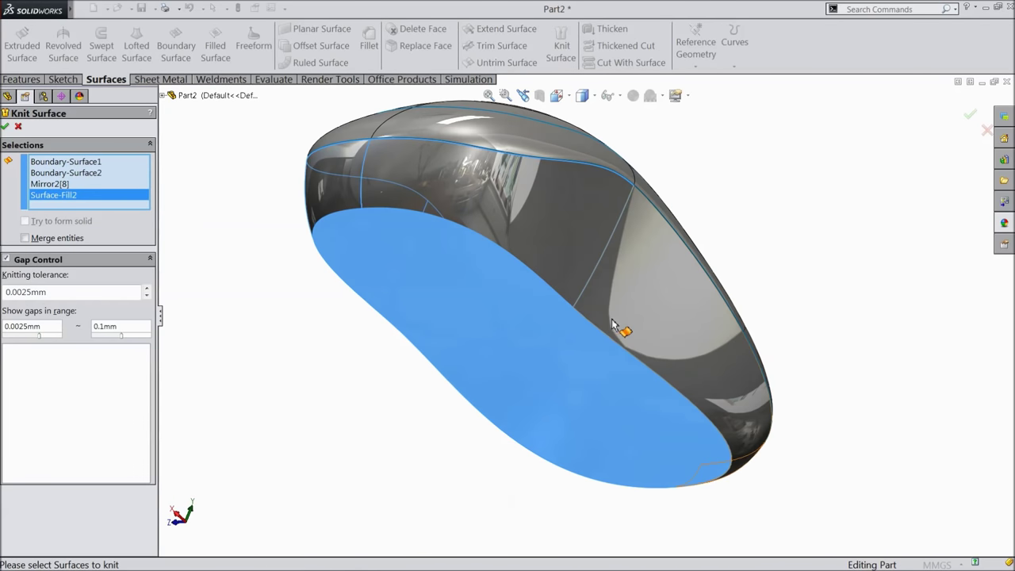
left_click(643, 331)
mouse_move(563, 309)
middle_mouse_down()
mouse_move(608, 376)
mouse_move(554, 321)
middle_mouse_up()
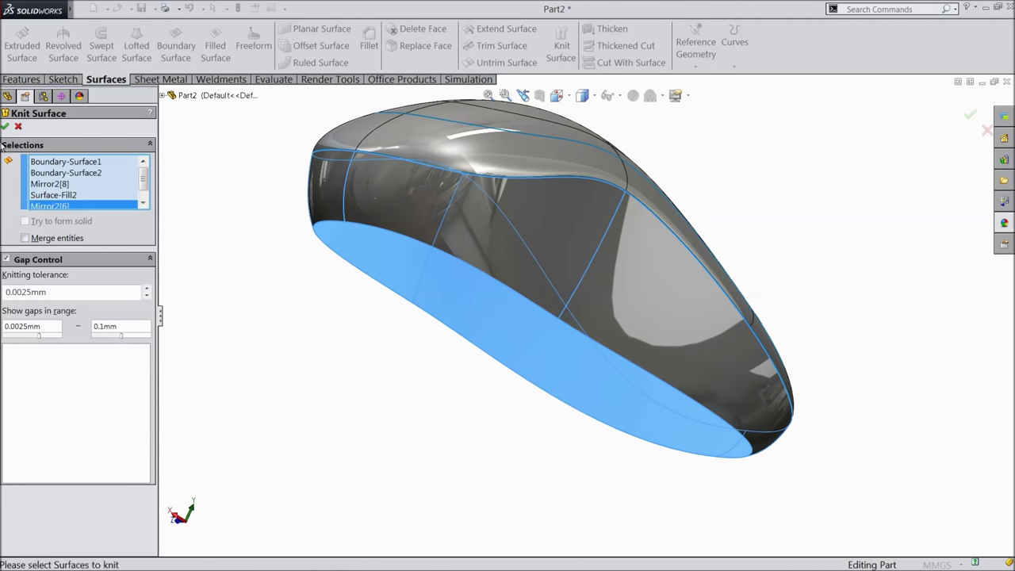
- Open a new sketch on the Top Plane and orient the view normal to it
mouse_move(294, 287)
middle_mouse_down()
mouse_move(444, 357)
mouse_move(483, 362)
mouse_move(483, 414)
mouse_move(376, 309)
mouse_move(432, 340)
mouse_move(476, 330)
mouse_move(447, 354)
middle_mouse_up()
scroll(428, 341, "up", 3)
scroll(377, 309, "up", 2)
scroll(434, 341, "down", 3)
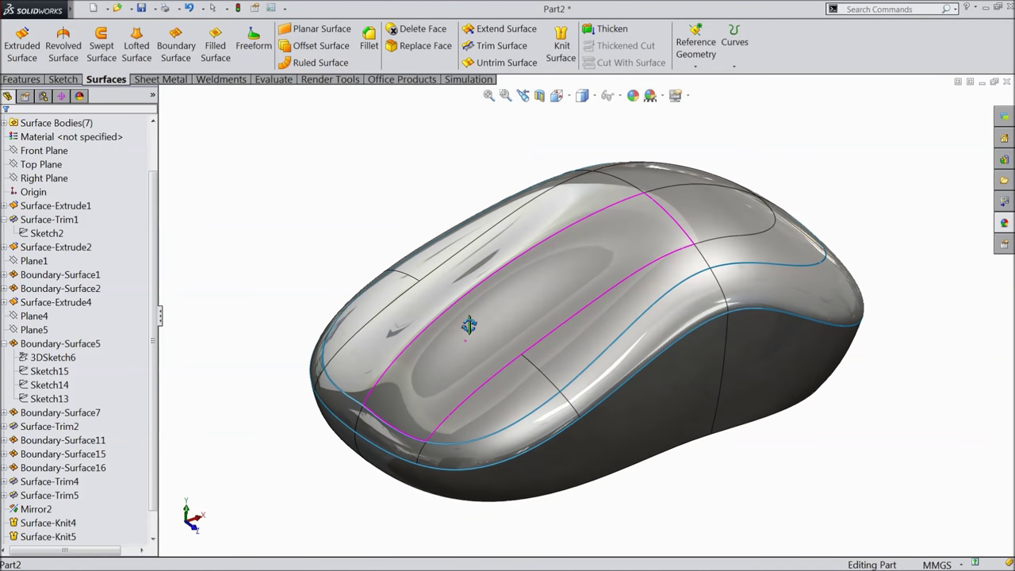
scroll(559, 405, "down", 2)
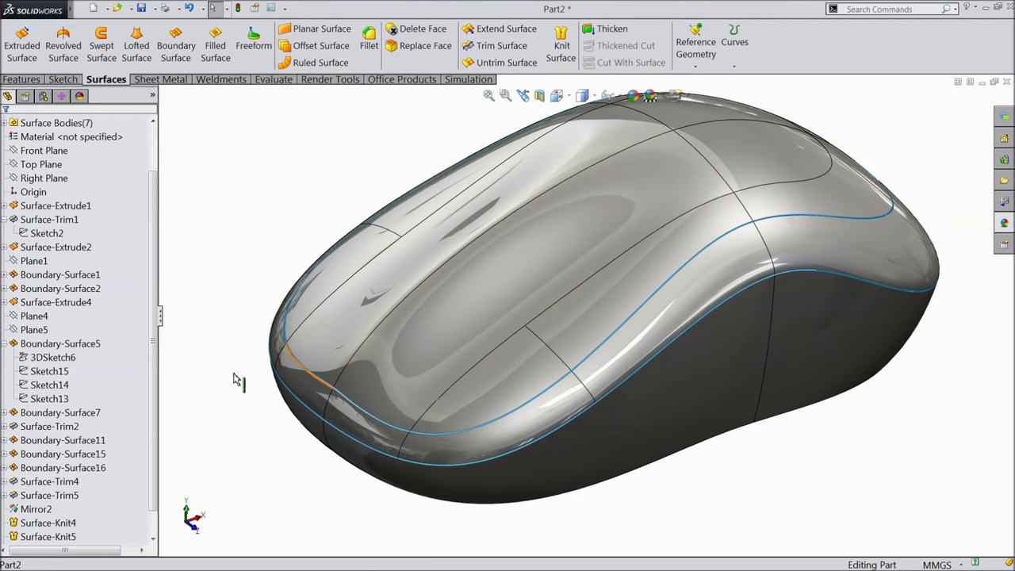
scroll(156, 192, "up", 2)
scroll(156, 192, "up", 1)
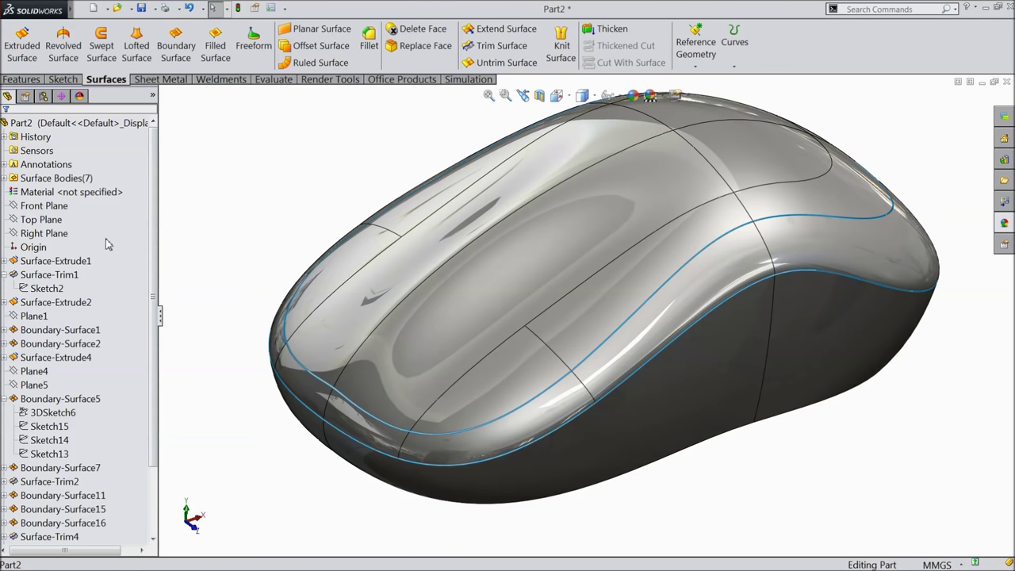
left_click(30, 222)
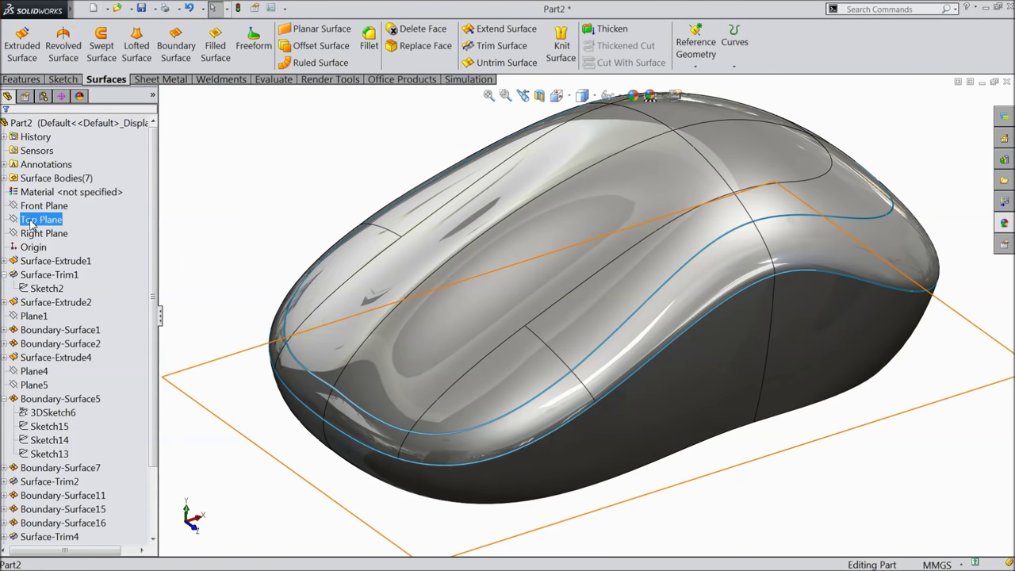
left_click(37, 207)
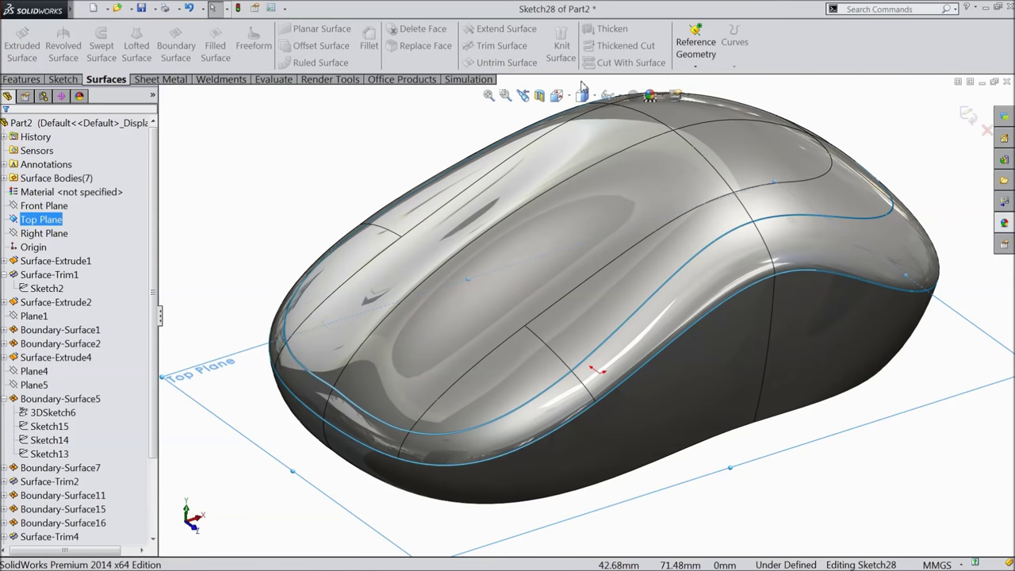
left_click(65, 80)
left_click(581, 45)
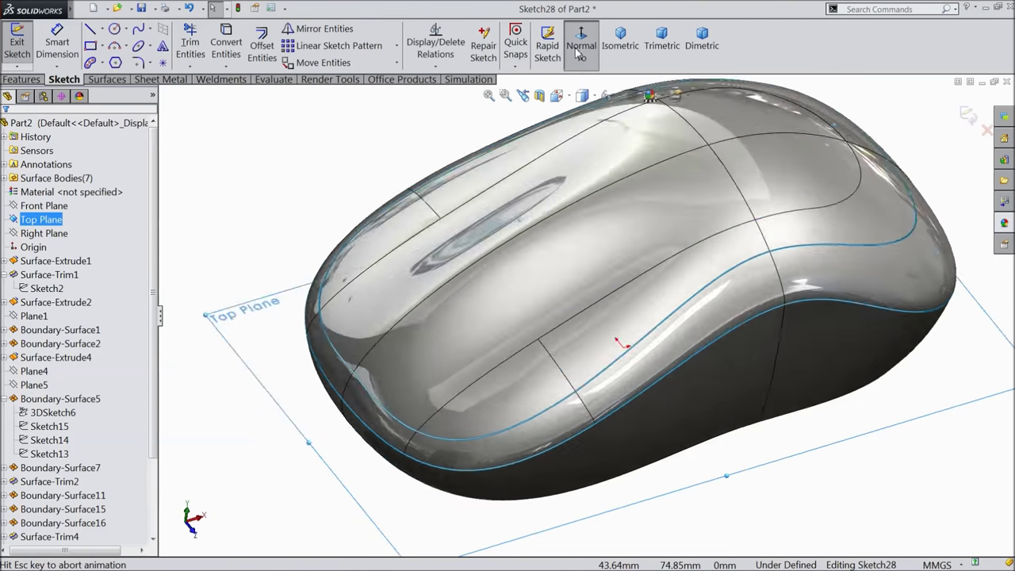
- Draw a horizontal centerline from the origin to the outer edge at the mouse's -X end
left_click(101, 65)
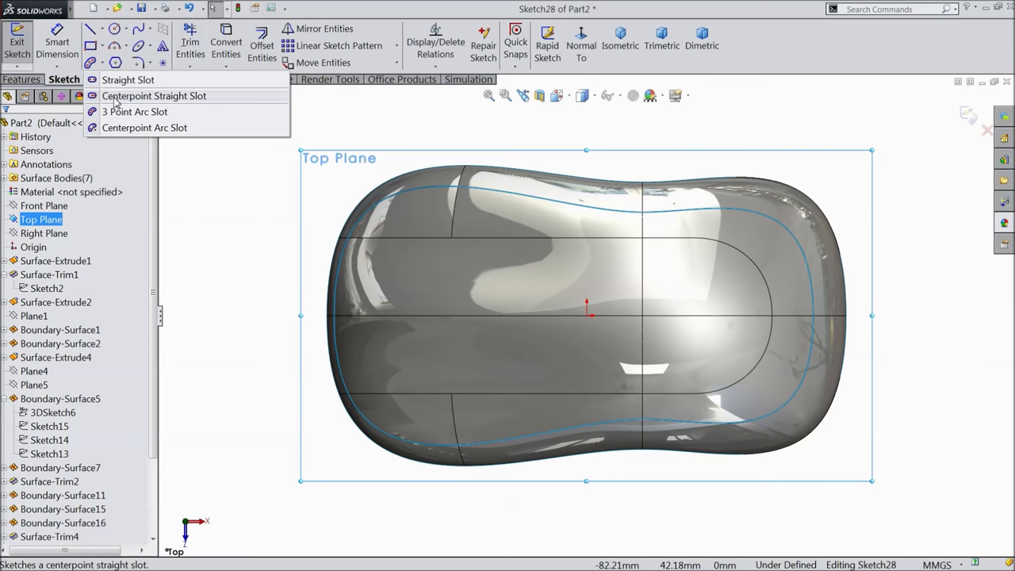
left_click(102, 29)
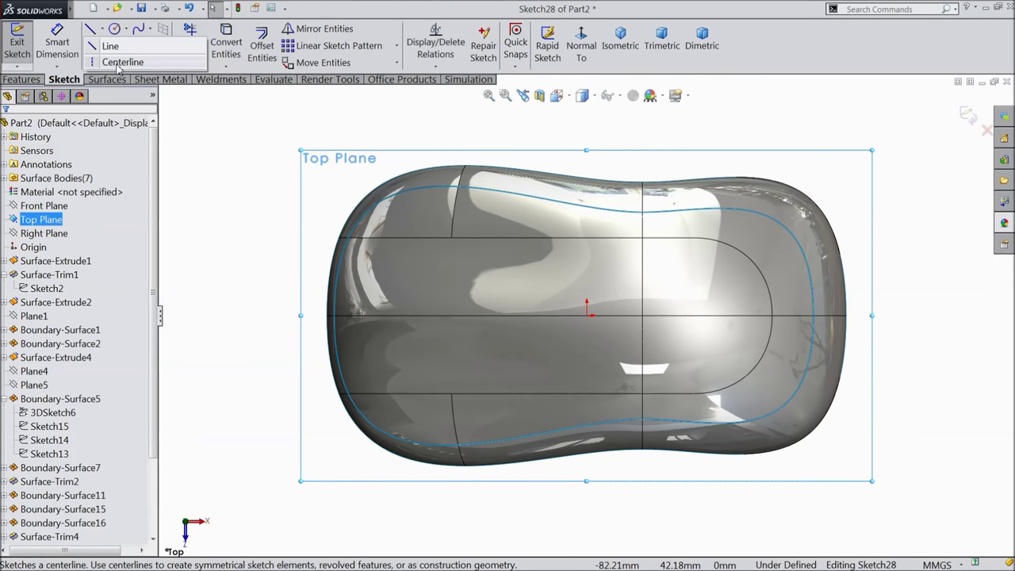
left_click(113, 59)
left_click(588, 316)
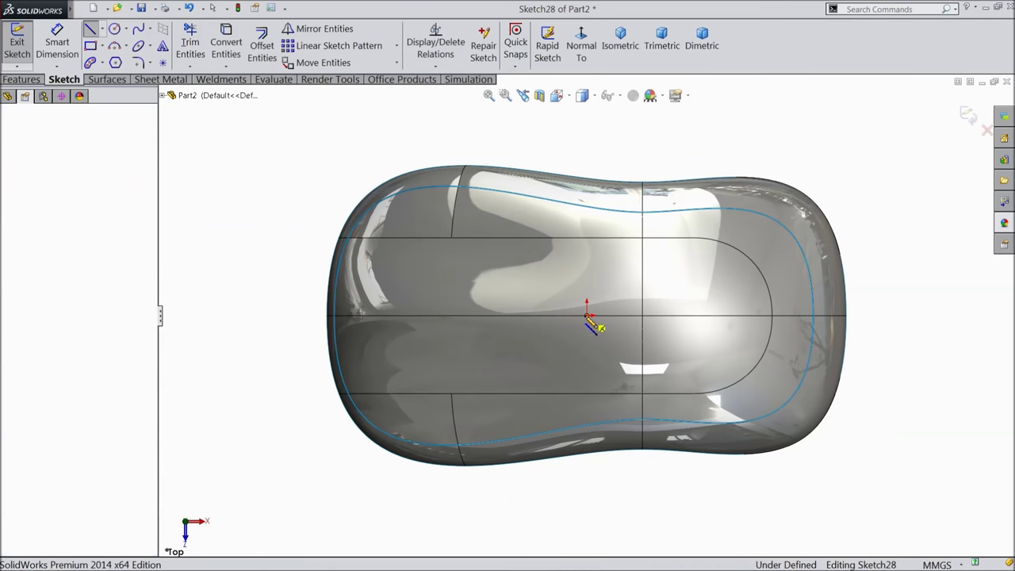
left_click(327, 316)
right_click(292, 284)
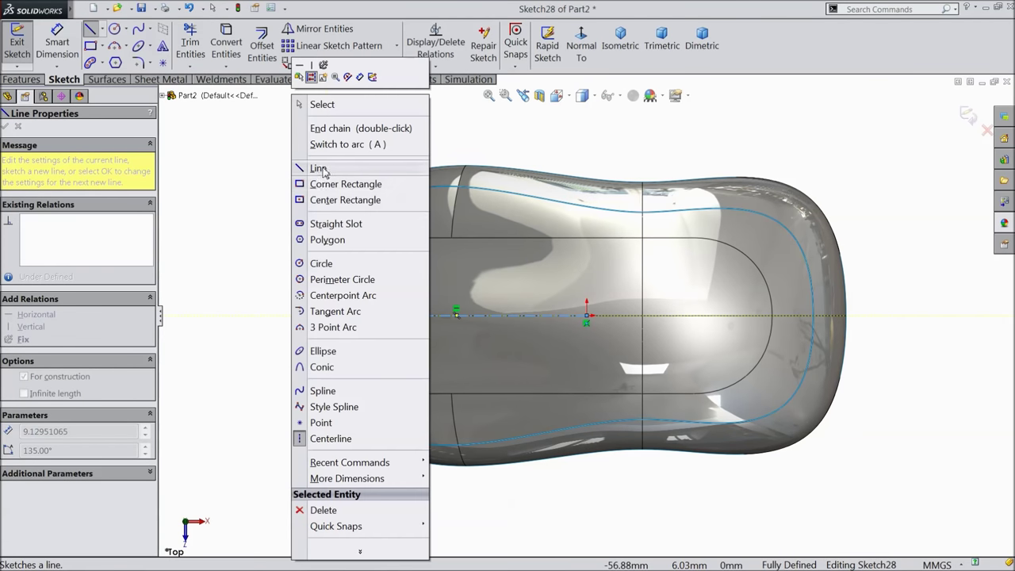
left_click(317, 102)
- Sketch a straight slot on the centerline near the -X end, about 9.7 mm between arc centers and 9.5 mm wide
scroll(428, 333, "down", 5)
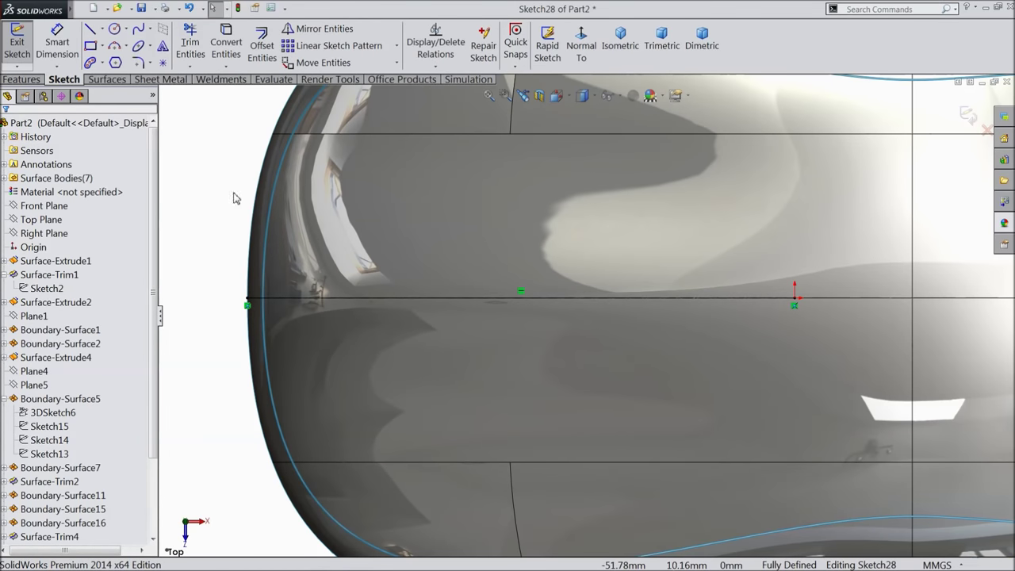
left_click(102, 64)
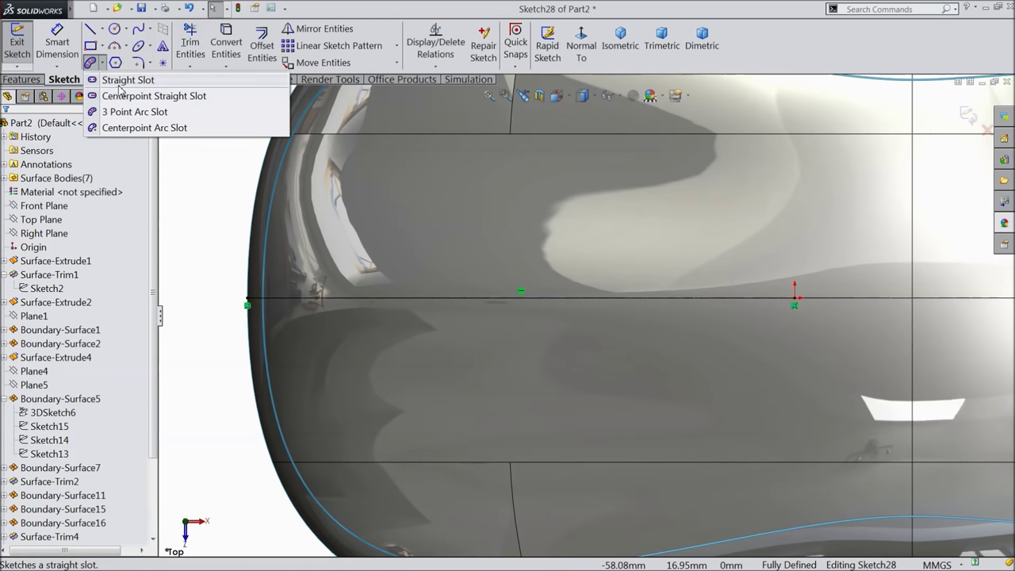
left_click(119, 82)
left_click(391, 299)
left_click(496, 299)
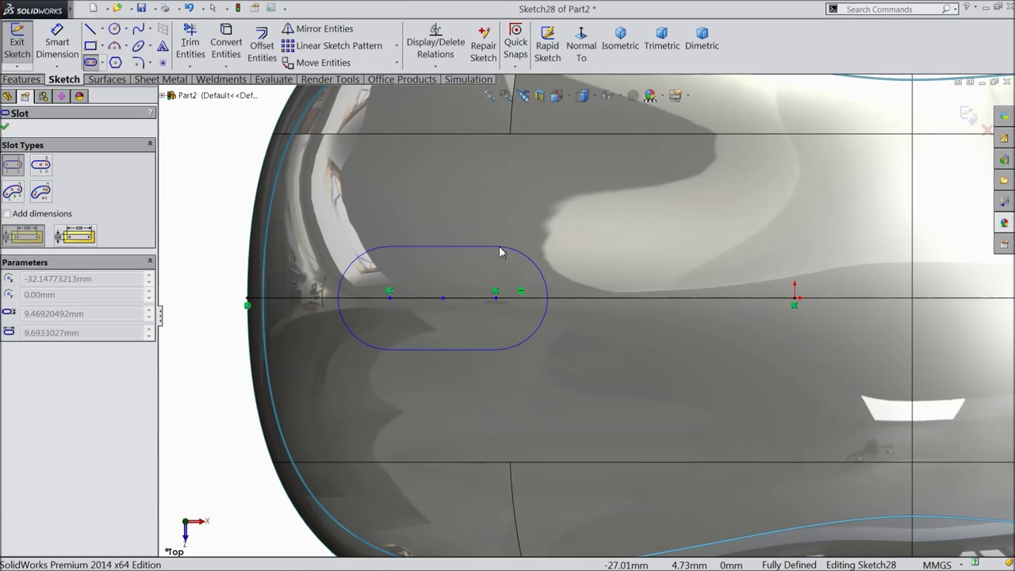
left_click(501, 249)
- Dimension the radius of the slot's end arc nearest the origin to 3.75 mm
left_click(70, 54)
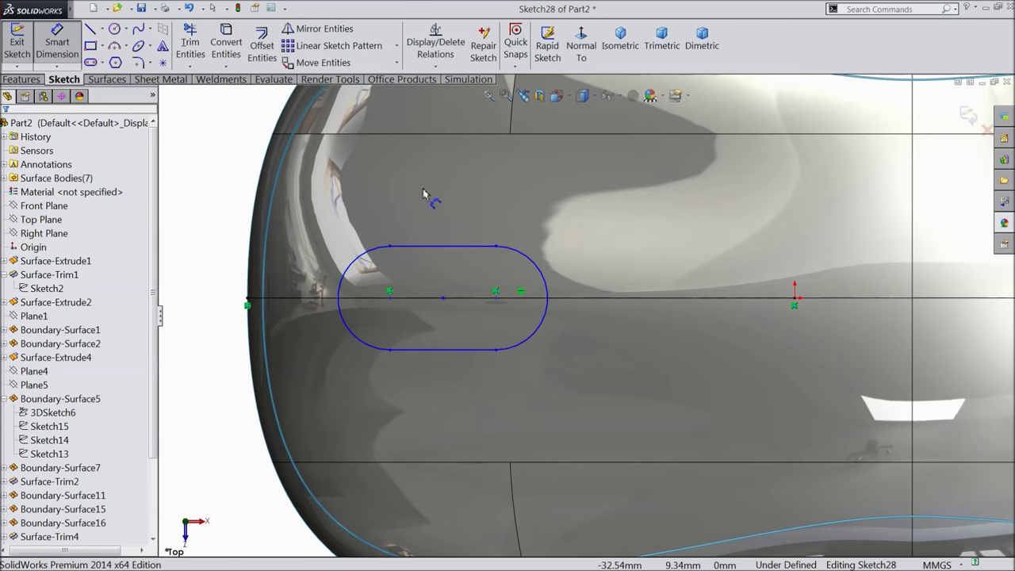
left_click(536, 268)
left_click(612, 230)
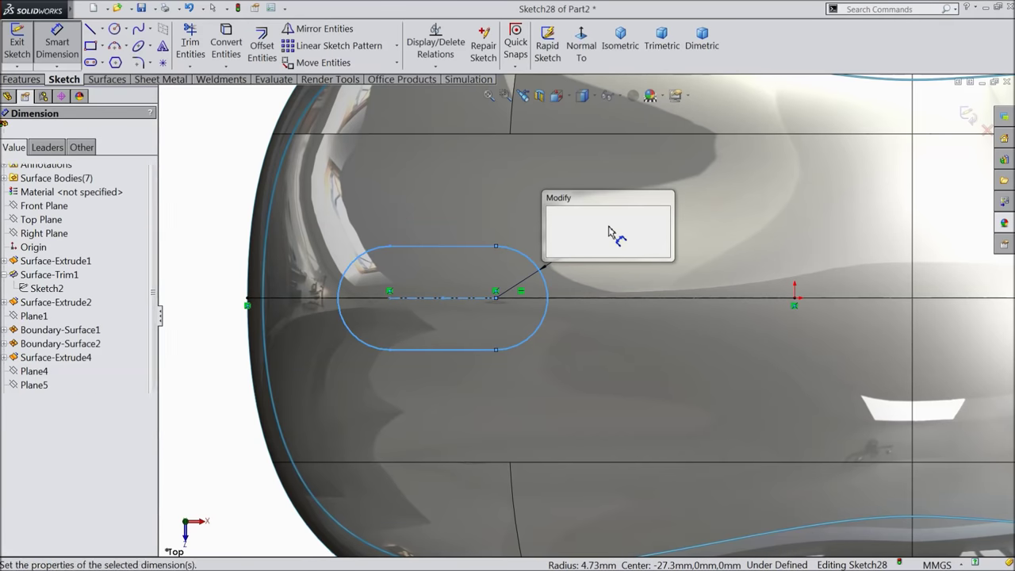
type("3.75")
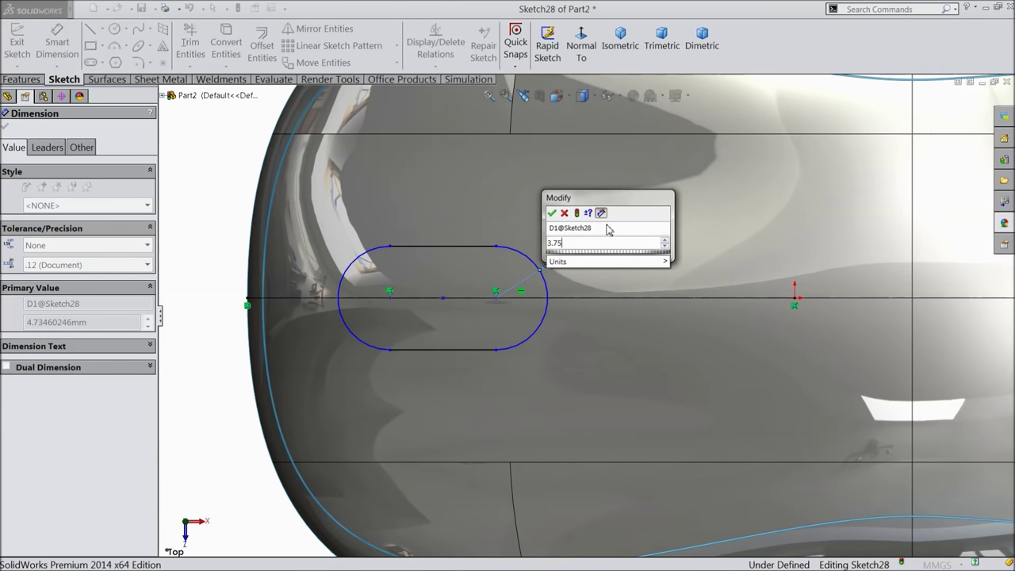
left_click(551, 214)
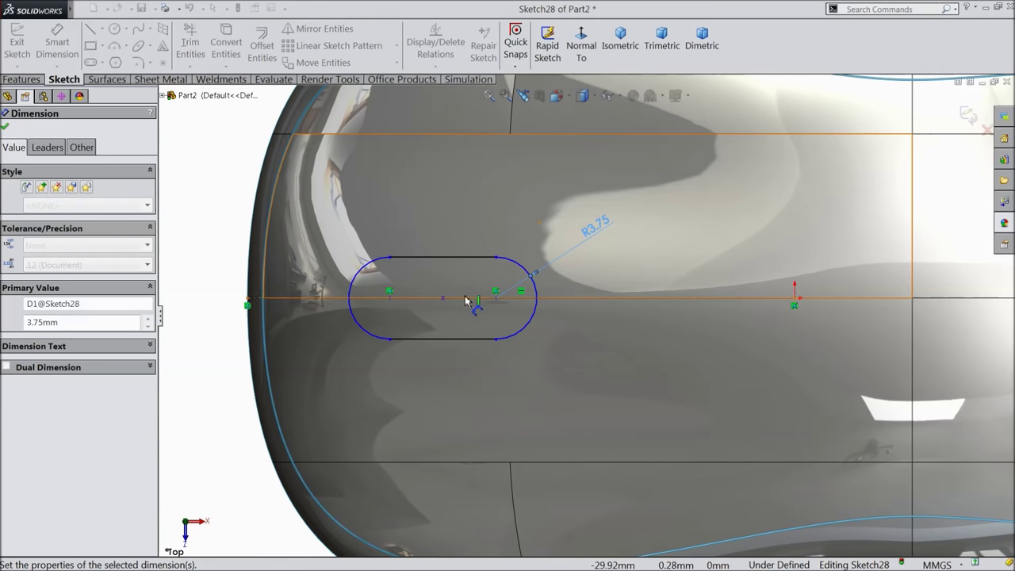
- Dimension the distance between the slot's two arc centers to 10 mm
left_click(395, 299)
left_click(500, 304)
left_click(432, 385)
type("10")
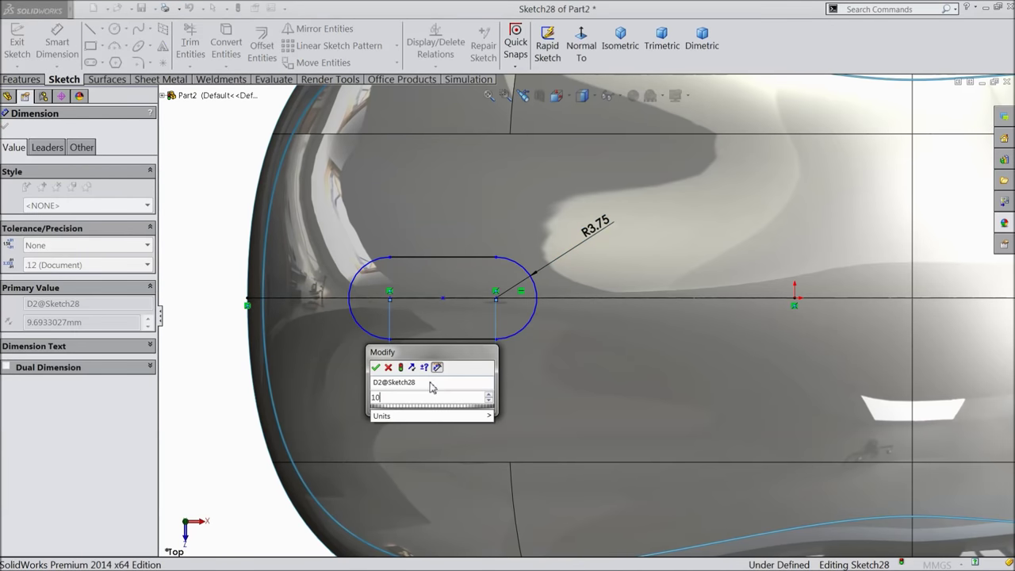
key("Return")
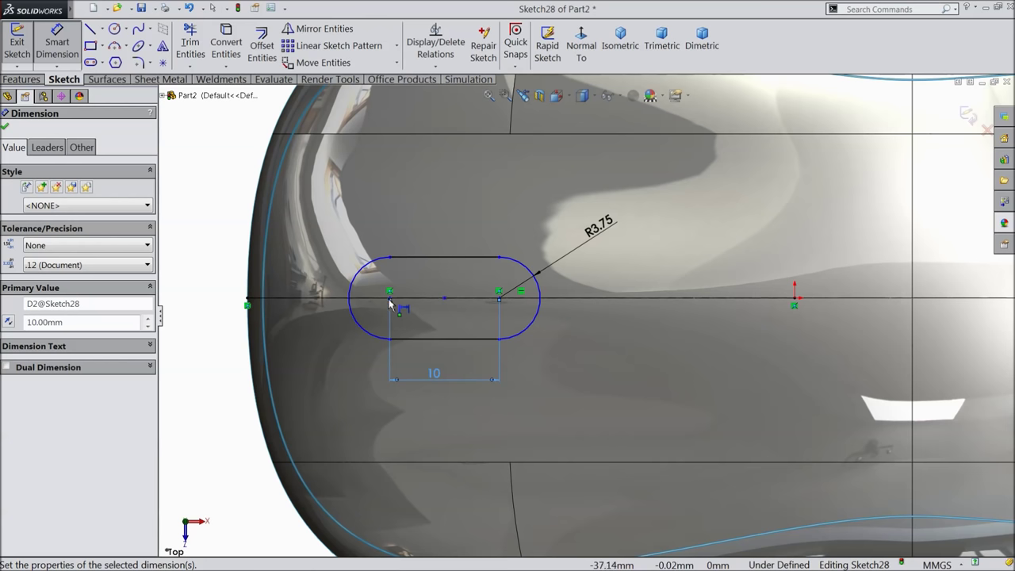
- Dimension the distance from the centerline's outer endpoint to the nearest slot arc center to 10.25 mm
left_click(391, 300)
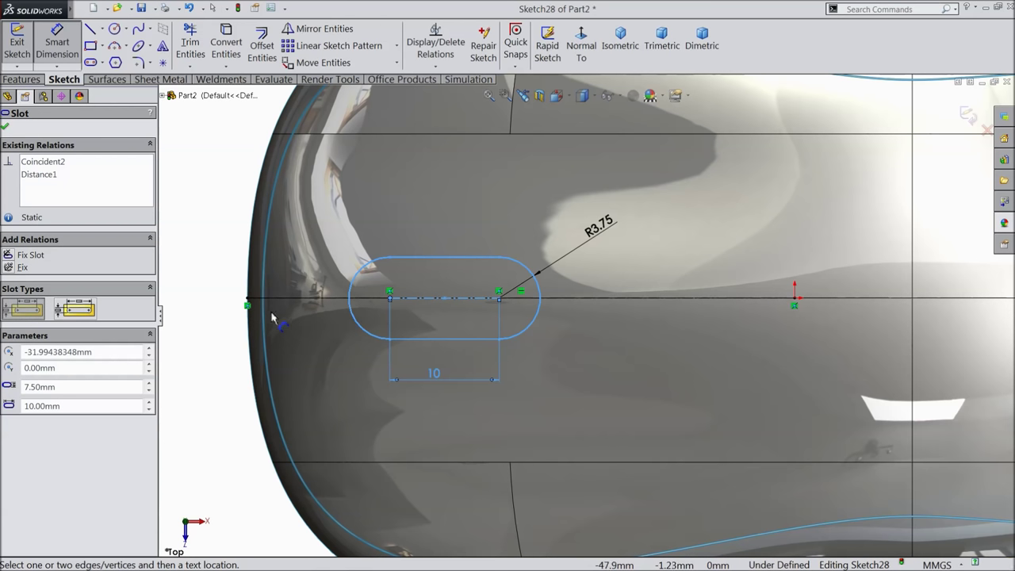
left_click(248, 304)
left_click(304, 215)
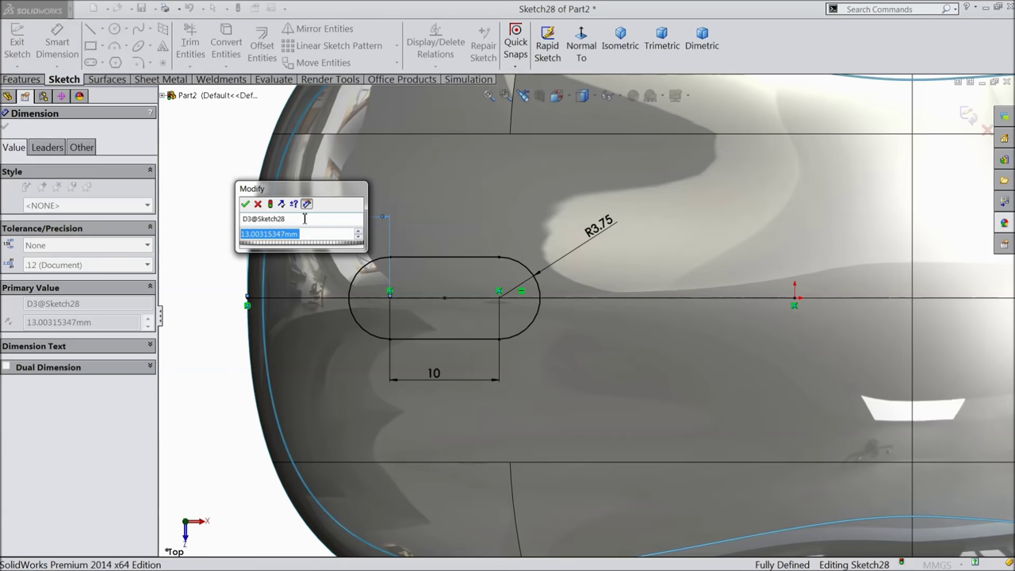
type("10.25")
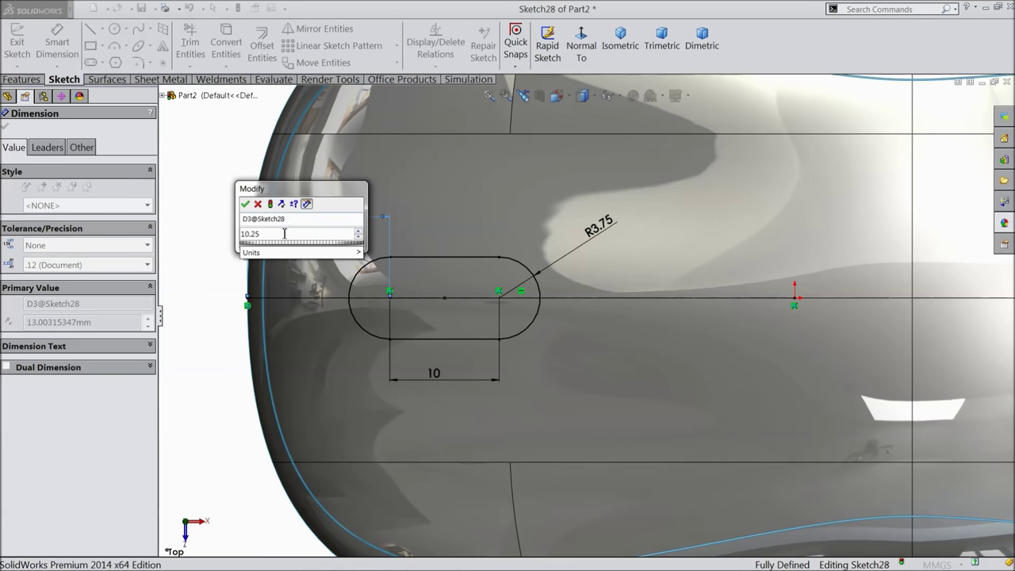
left_click(245, 204)
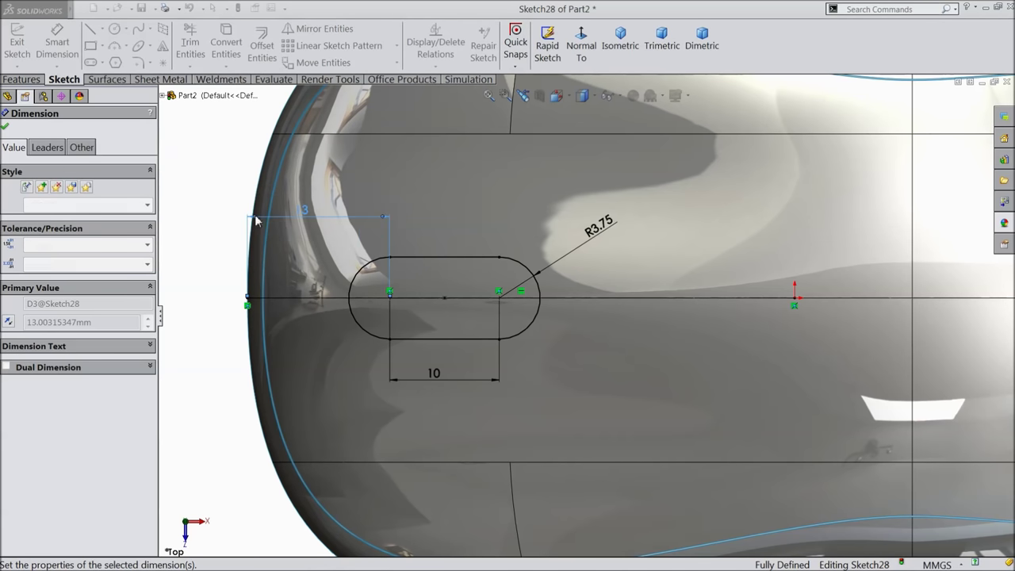
left_click(6, 127)
- Trim the upper shell surface with the slot sketch, removing the piece inside the slot outline
left_click(106, 79)
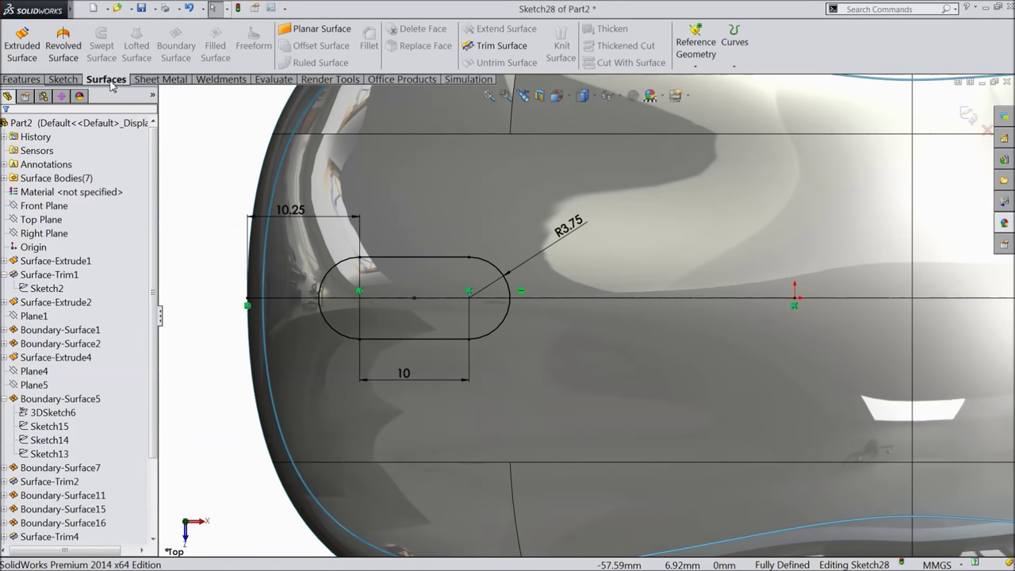
left_click(498, 45)
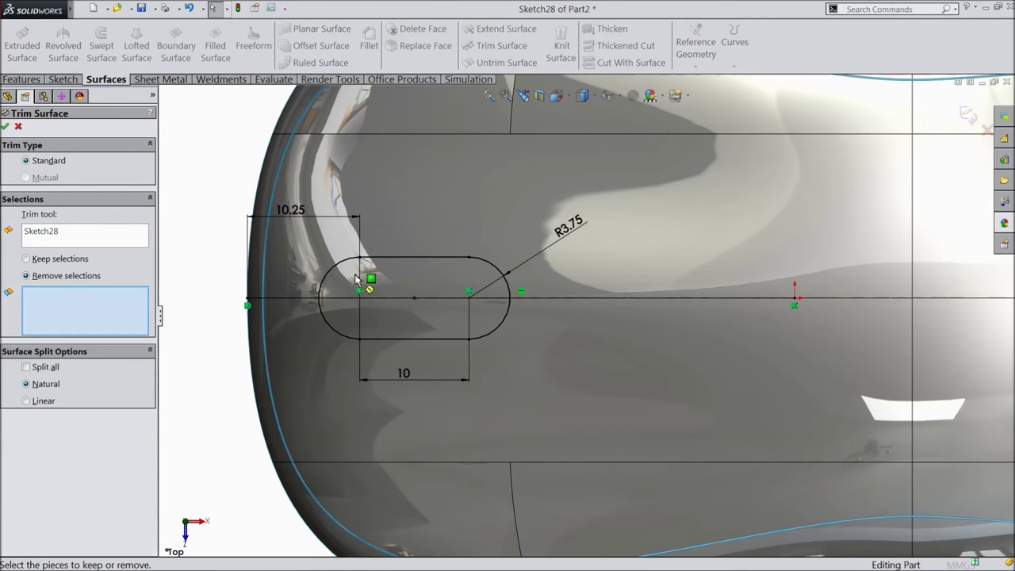
key("f")
middle_click_drag(386, 385, 524, 326)
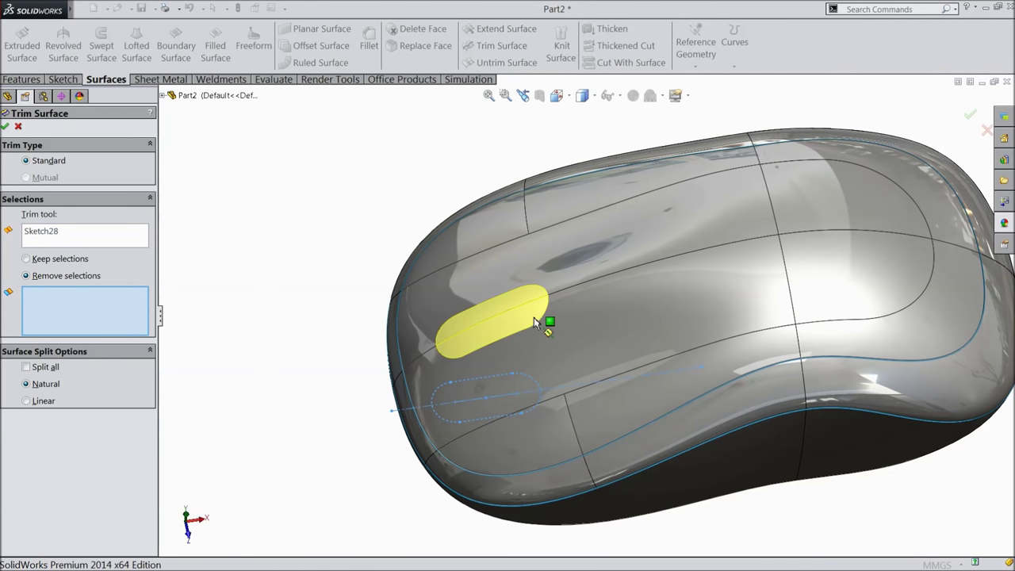
left_click(521, 323)
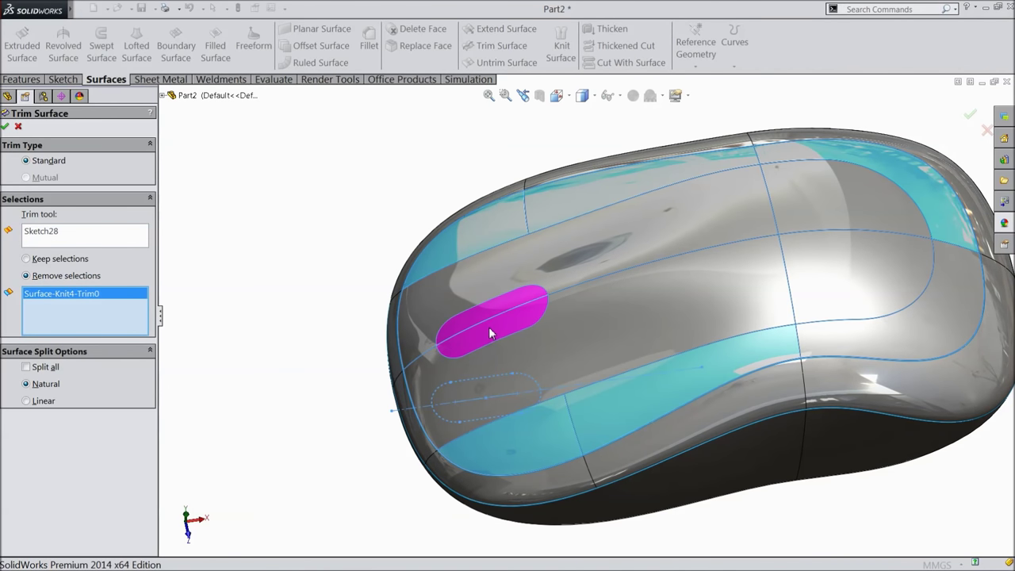
left_click(5, 127)
- Examine the slot opening and the surrounding mouse body up close and from several angles
middle_click_drag(302, 320, 344, 295)
scroll(584, 344, "down", 3)
mouse_move(584, 345)
middle_mouse_down()
mouse_move(625, 328)
mouse_move(627, 274)
mouse_move(582, 328)
middle_mouse_up()
scroll(583, 351, "down", 2)
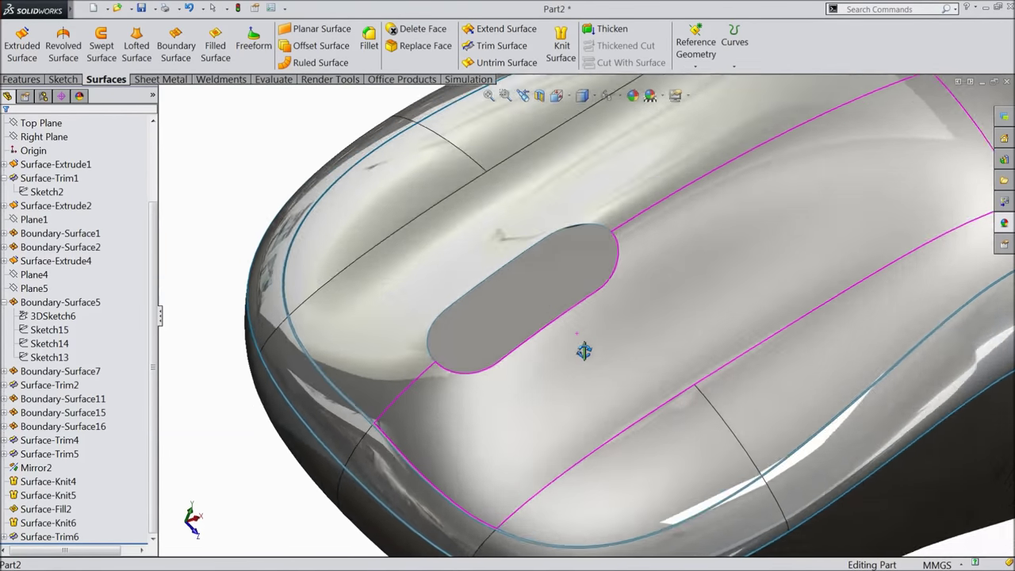
scroll(582, 345, "up", 4)
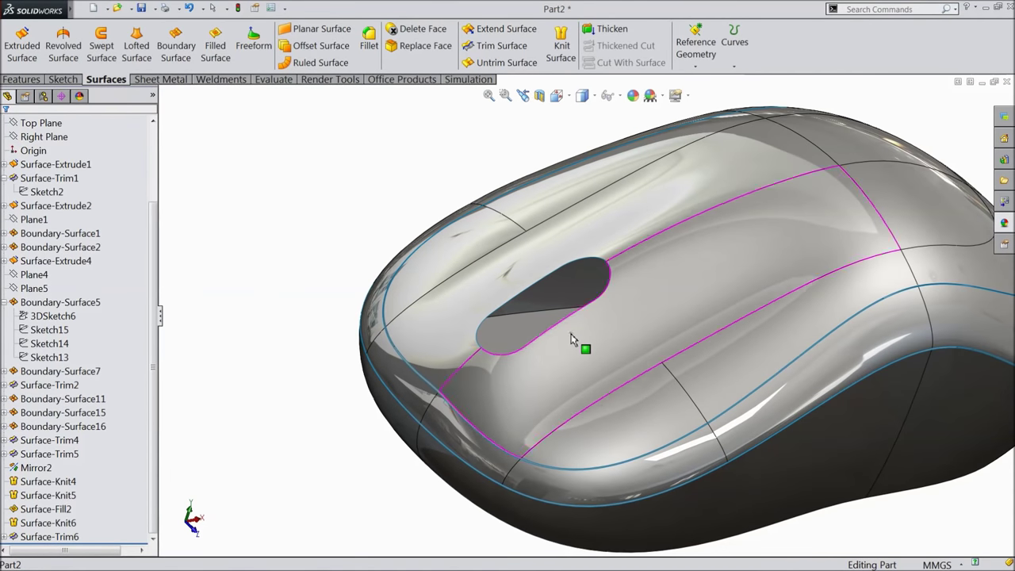
scroll(610, 353, "up", 3)
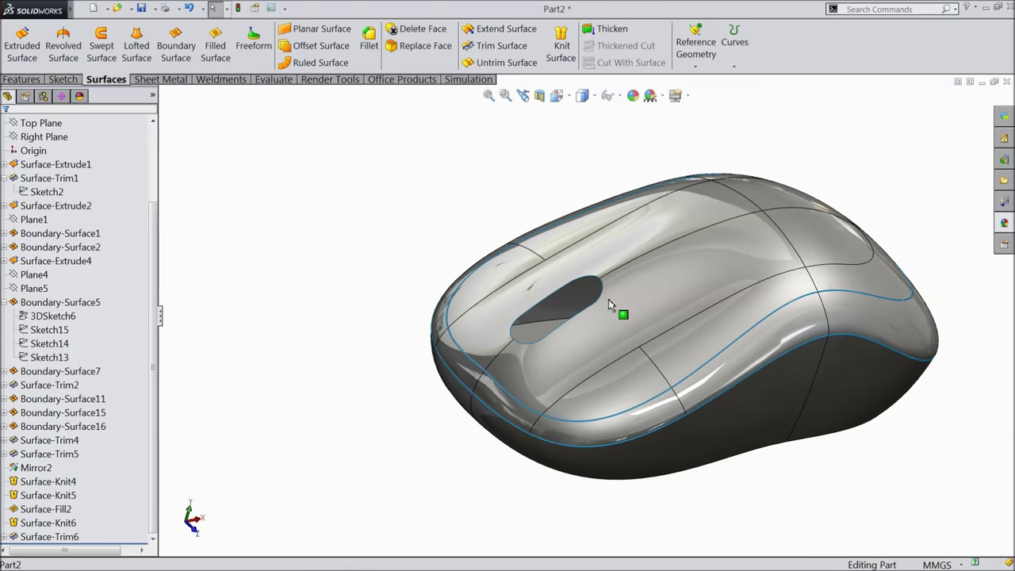
scroll(610, 305, "down", 3)
middle_click_drag(616, 351, 702, 370)
scroll(603, 351, "up", 3)
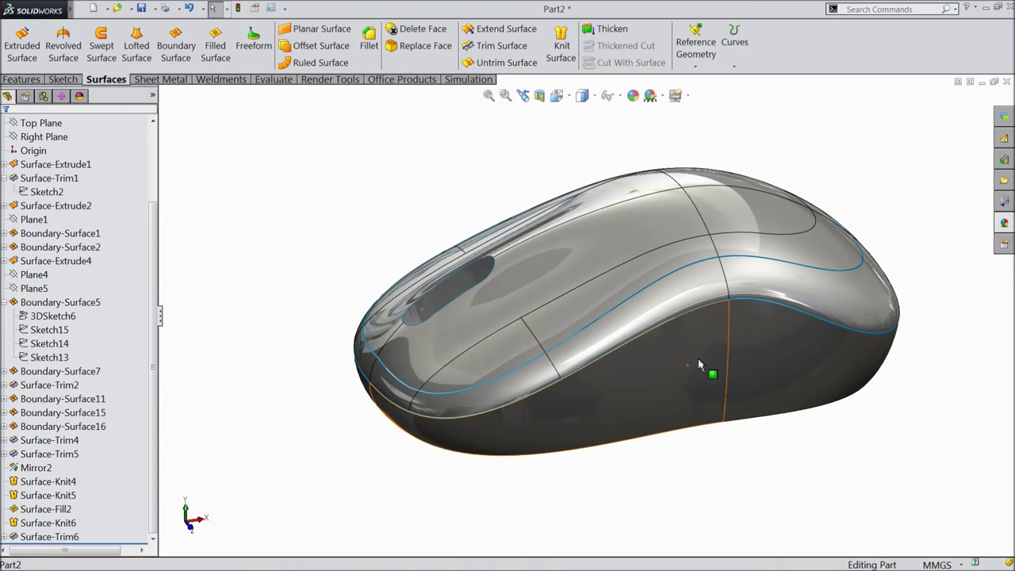
- Thicken the trimmed upper shell surface by 0.5 mm
left_click(605, 32)
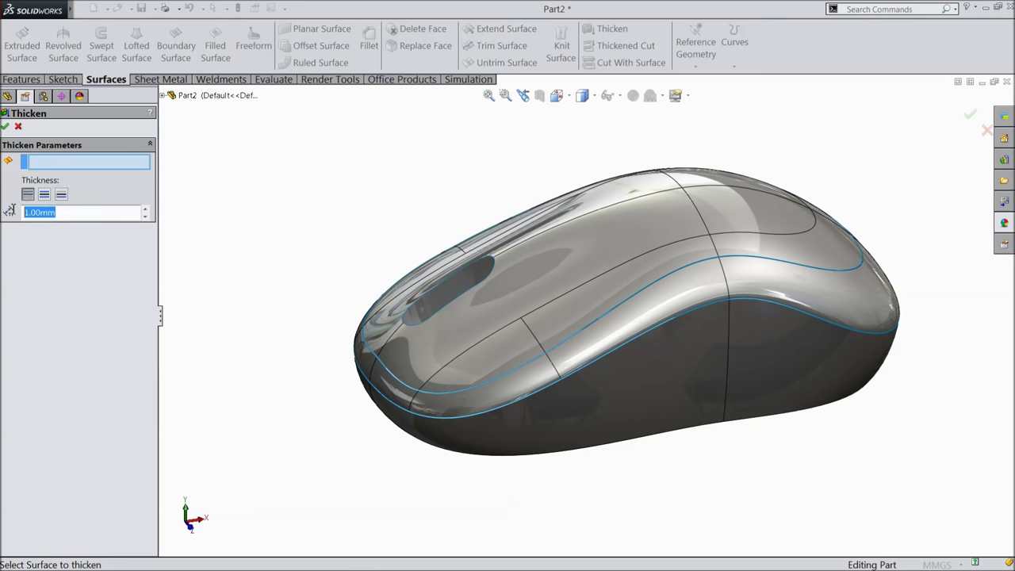
type("0.5")
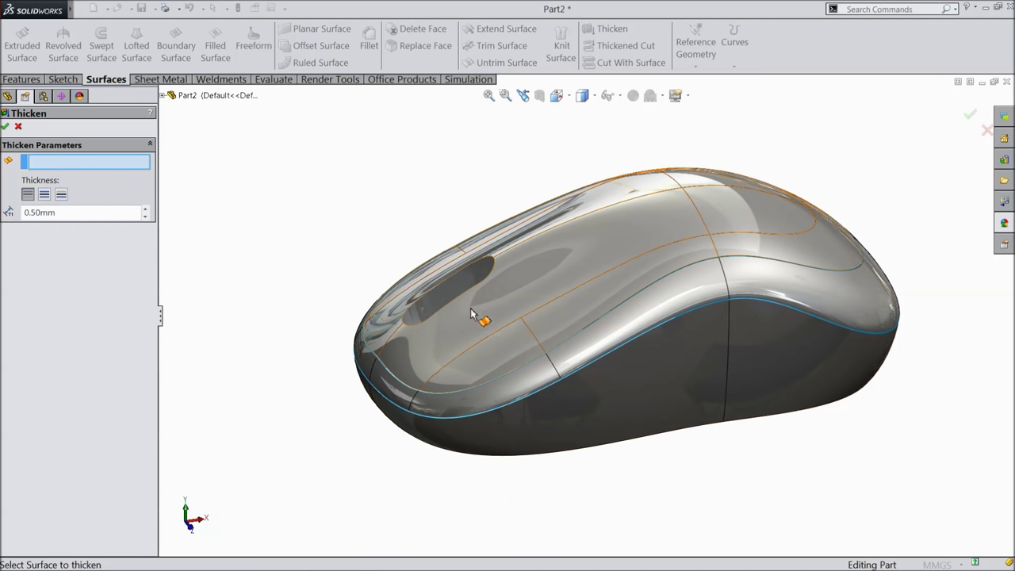
left_click(489, 352)
middle_click_drag(563, 332, 403, 305)
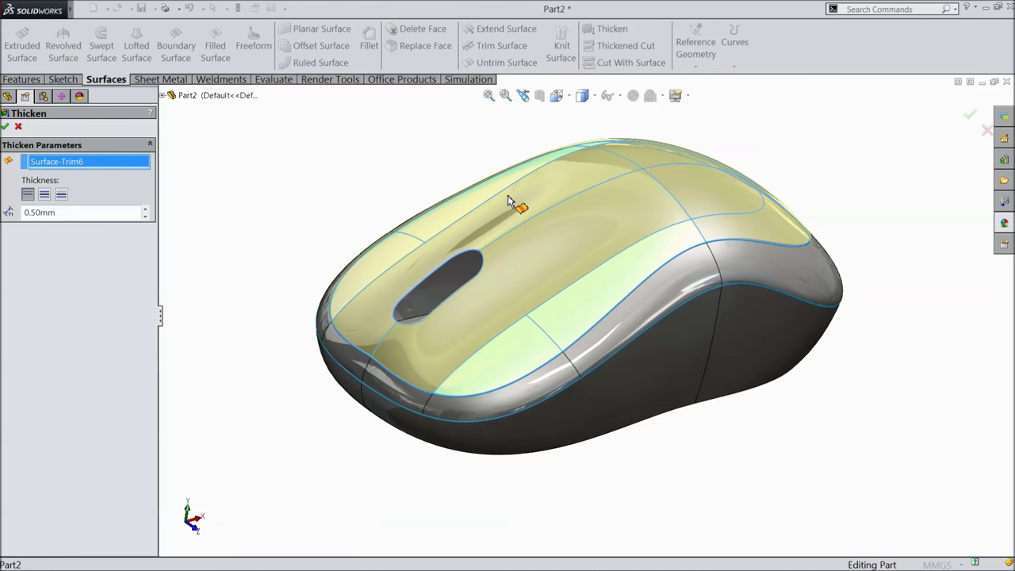
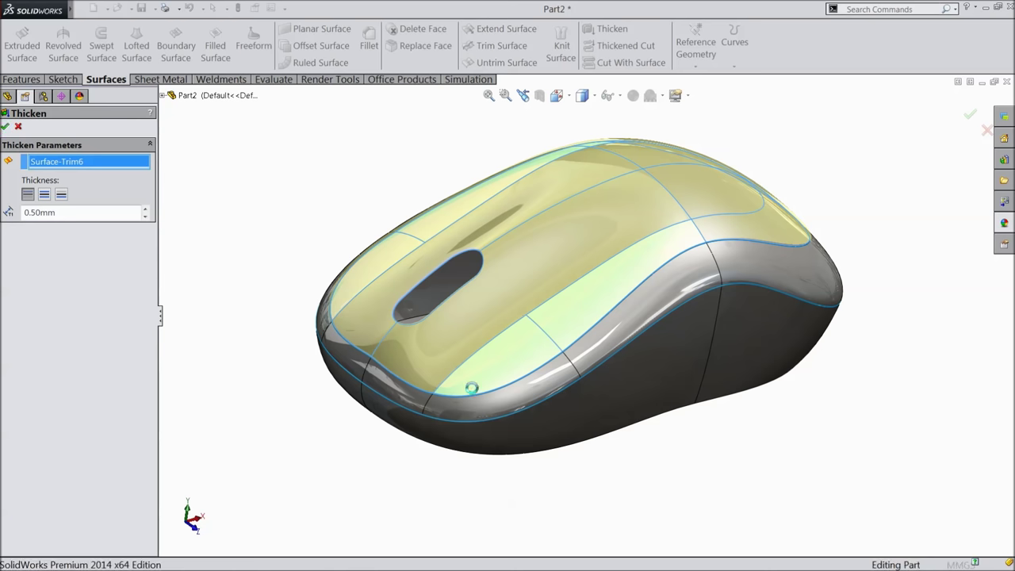
key("Return")
scroll(499, 398, "down", 5)
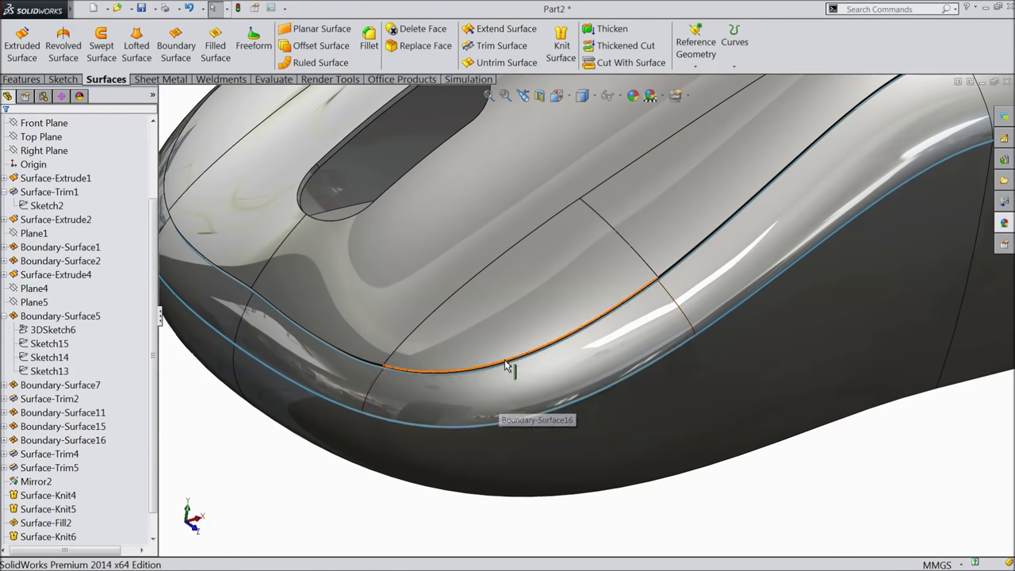
scroll(539, 349, "up", 5)
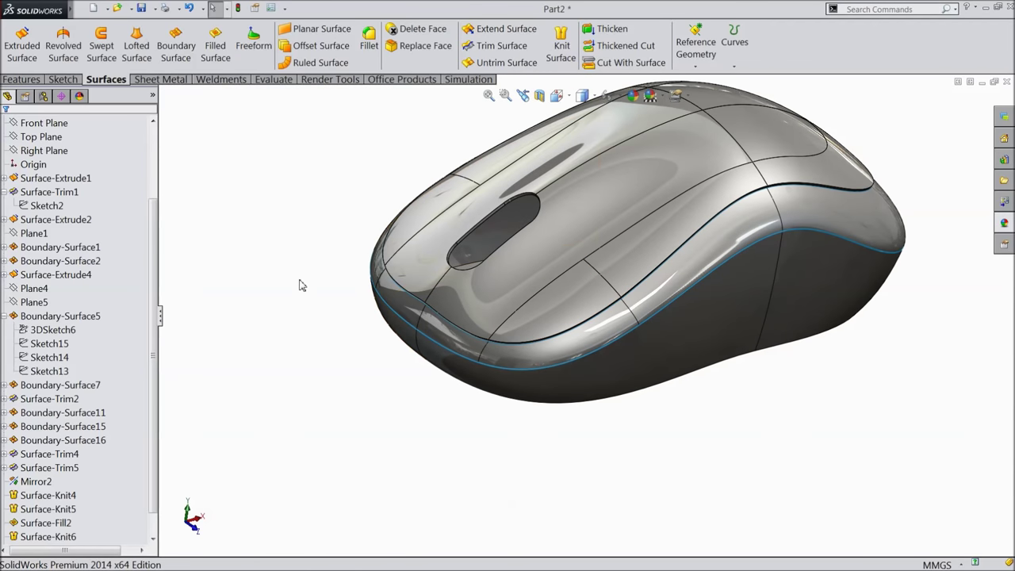
- Thicken the knitted band surface between the upper shell and the base 1 mm outward, with Merge result enabled
left_click(609, 30)
scroll(590, 386, "down", 3)
left_click(583, 390)
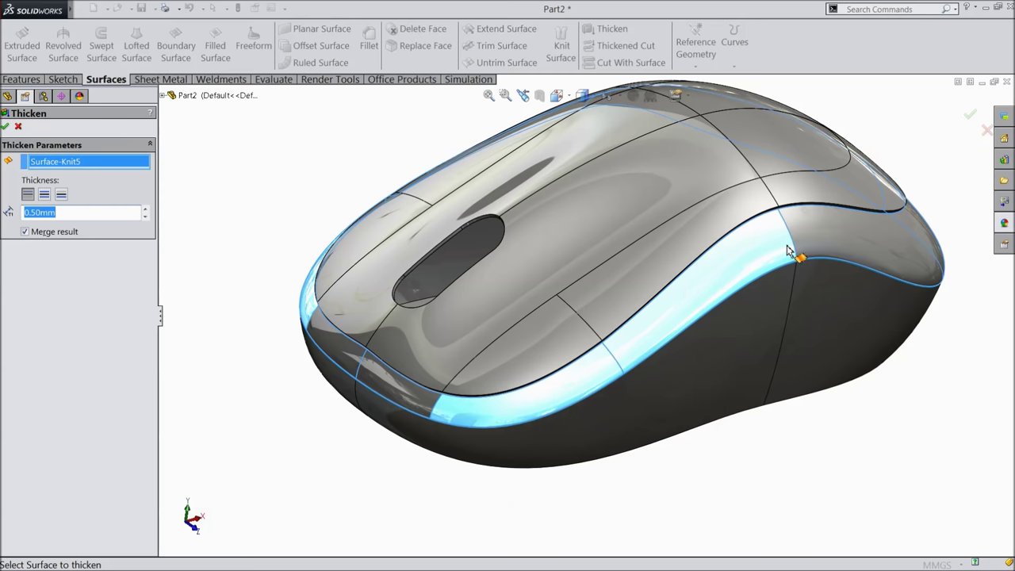
middle_click_drag(372, 436, 340, 437)
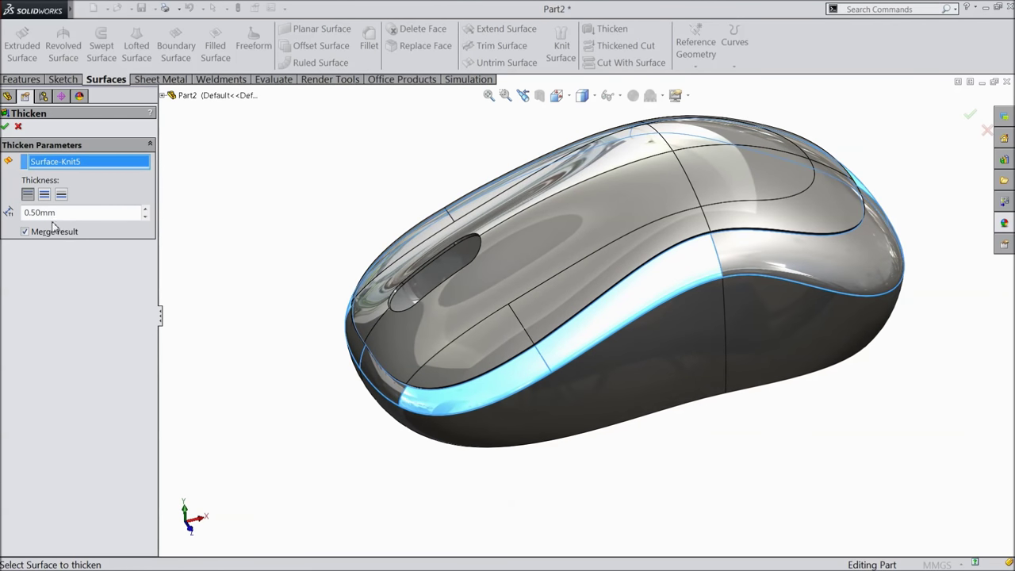
type("1")
key("Return")
left_click(61, 195)
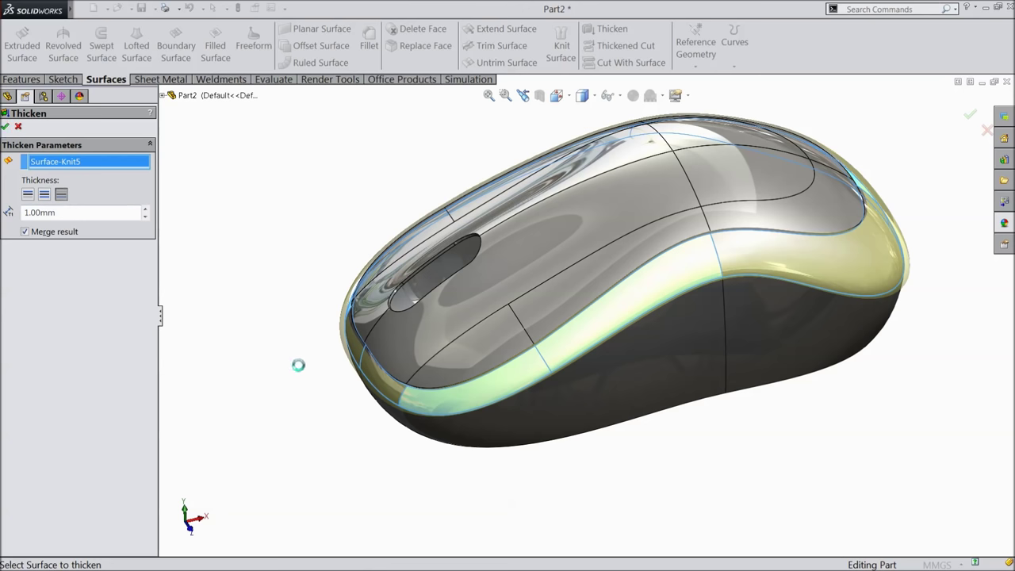
key("Return")
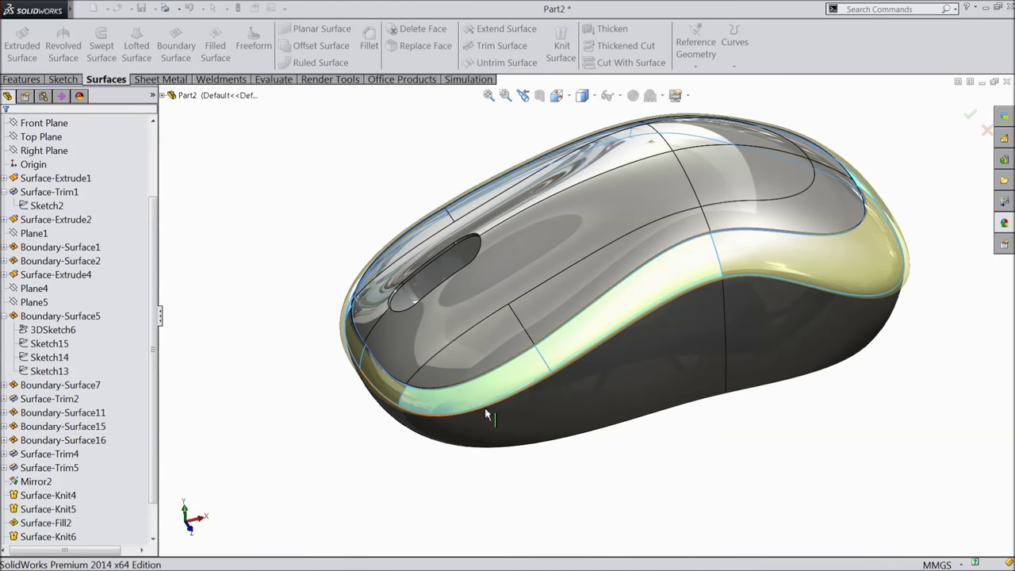
- Apply a red color appearance (RGB 255, 0, 0) to the thickened band feature
left_click(444, 404)
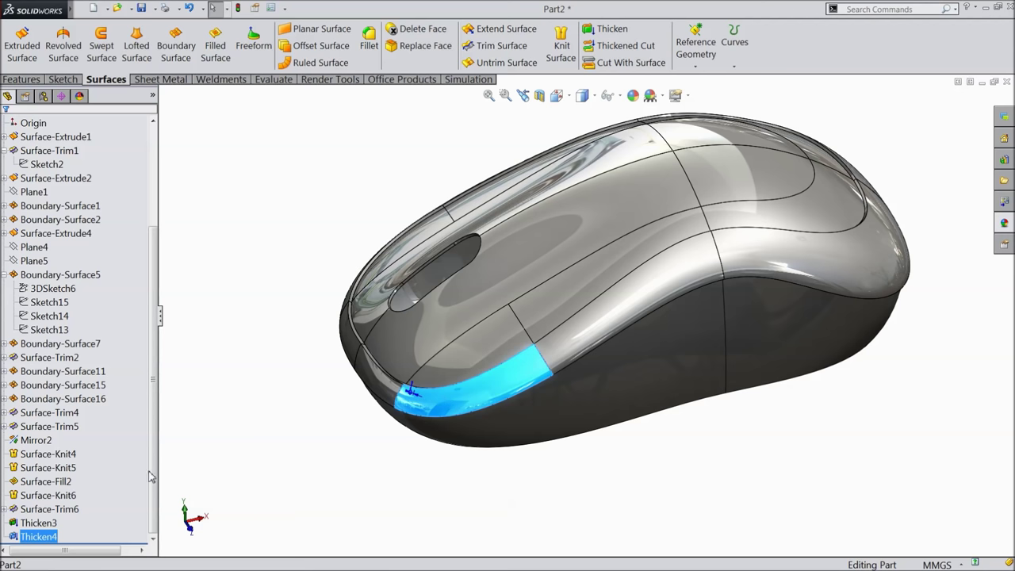
left_click(43, 539)
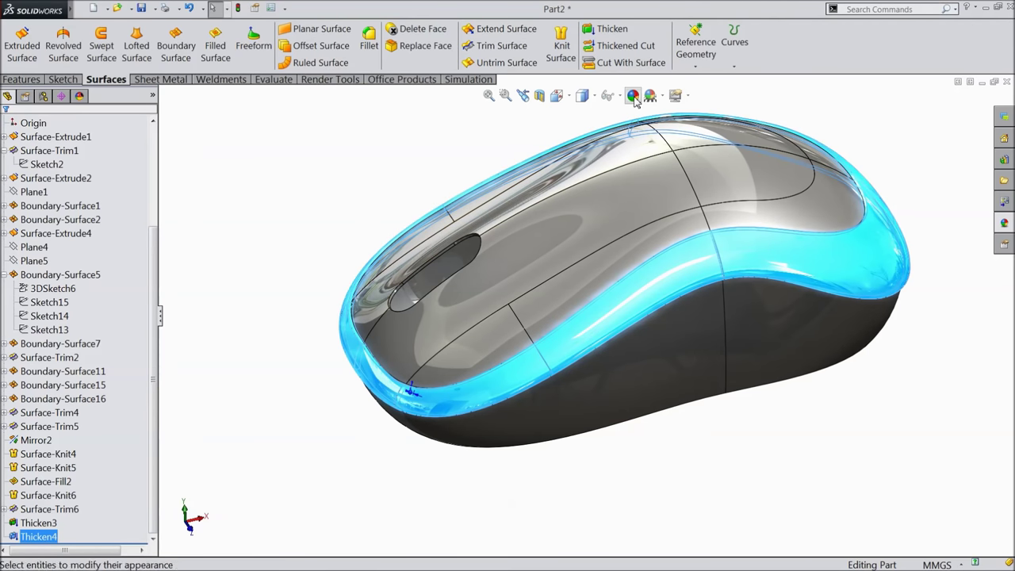
left_click(633, 95)
left_click(46, 402)
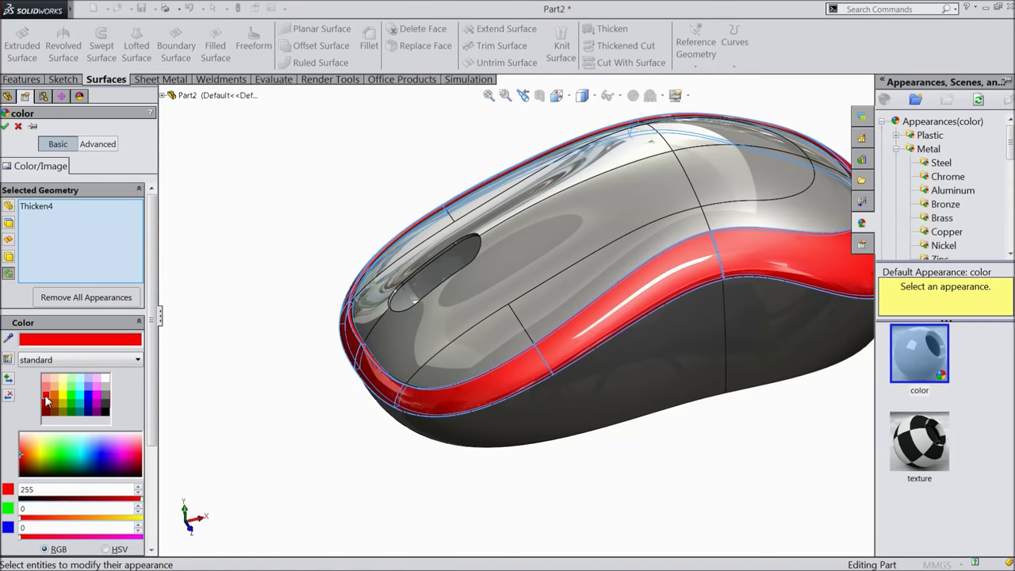
left_click(5, 128)
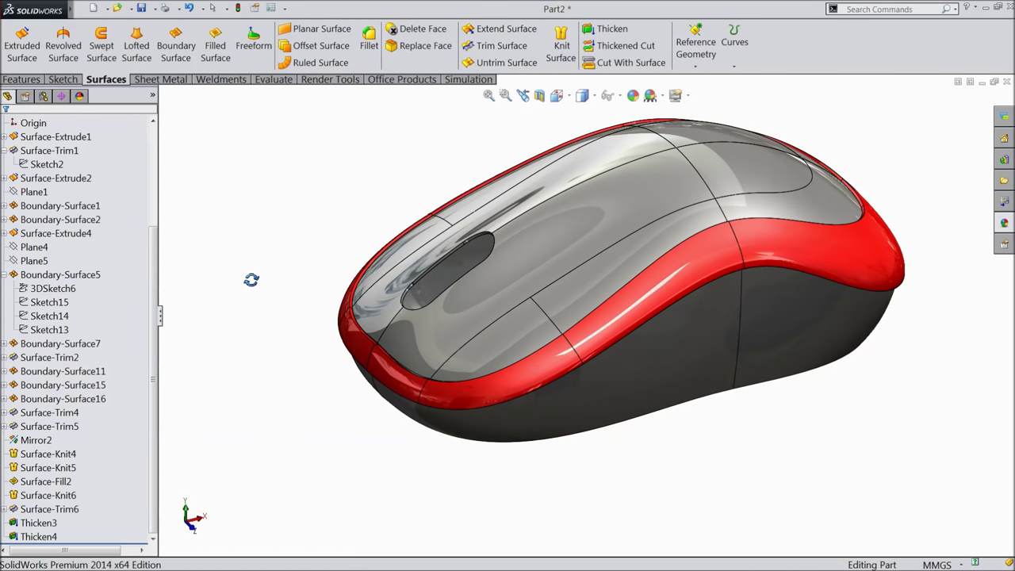
- Thicken the knitted base surface, including the sides and filled bottom, by 0.5 mm
key("ctrl+7")
middle_click_drag(655, 396, 625, 105)
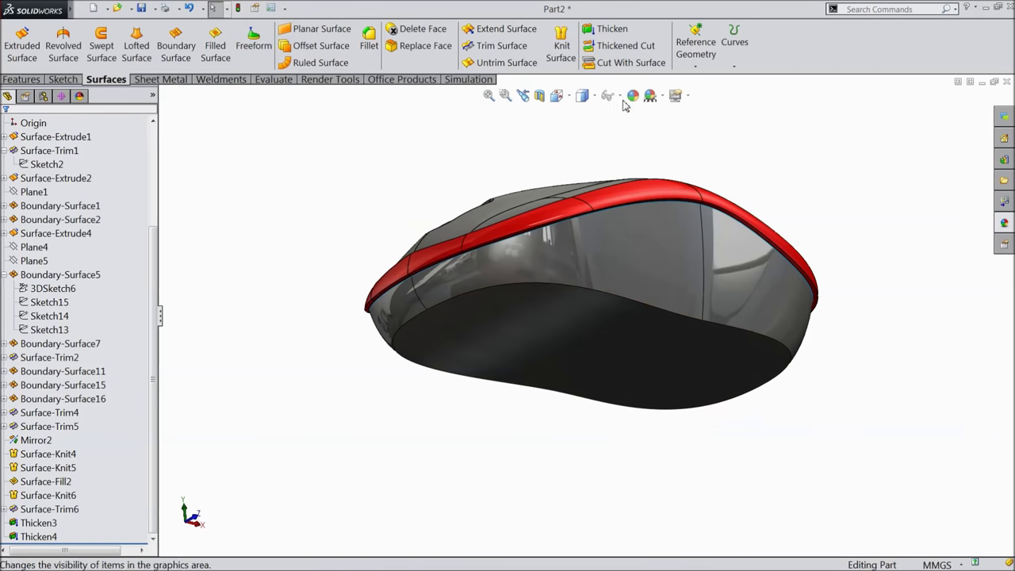
scroll(603, 48, "down", 1)
left_click(596, 48)
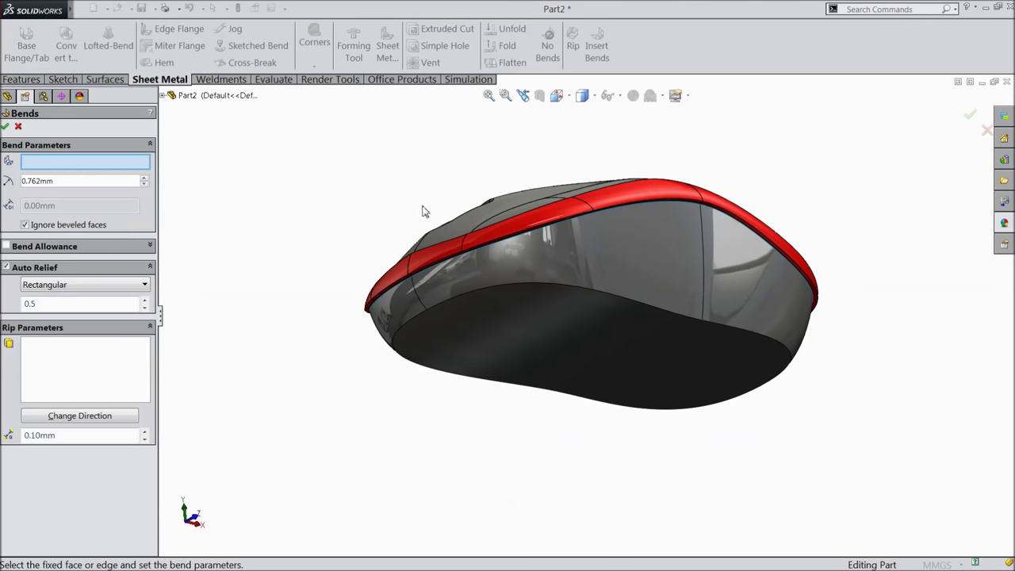
left_click(19, 126)
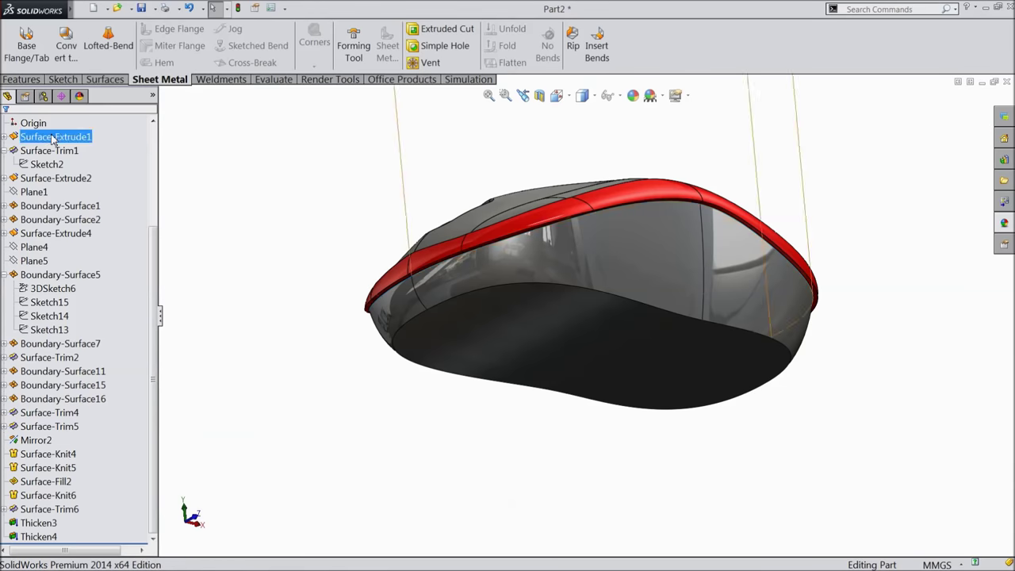
left_click(111, 81)
left_click(609, 29)
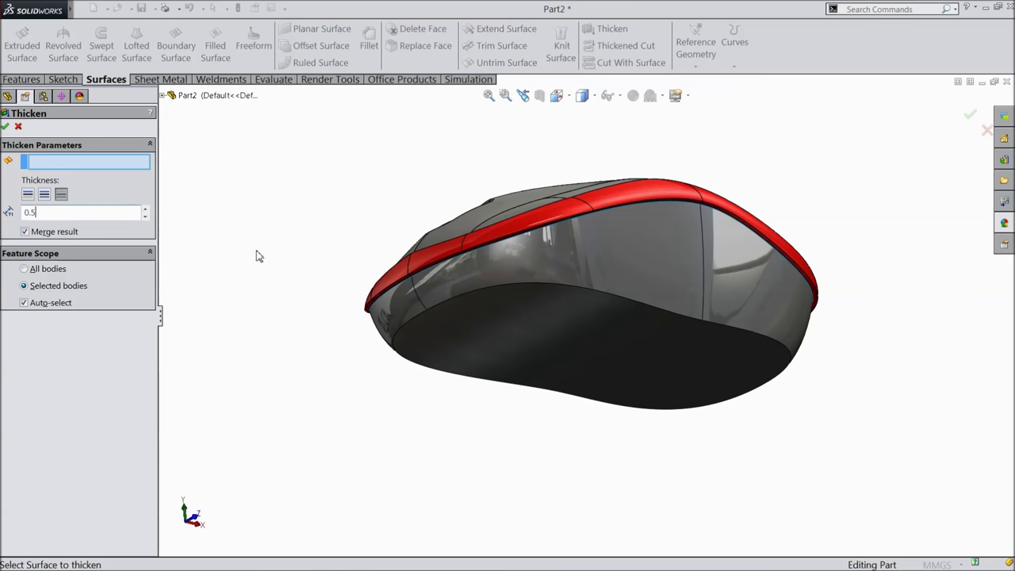
left_click(573, 350)
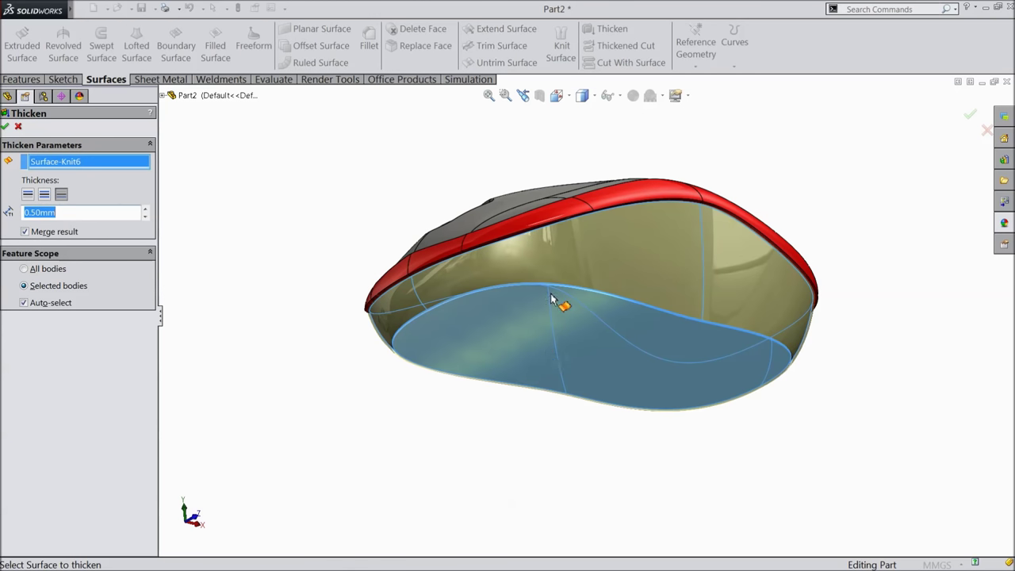
middle_click_drag(754, 373, 628, 410)
scroll(634, 301, "down", 3)
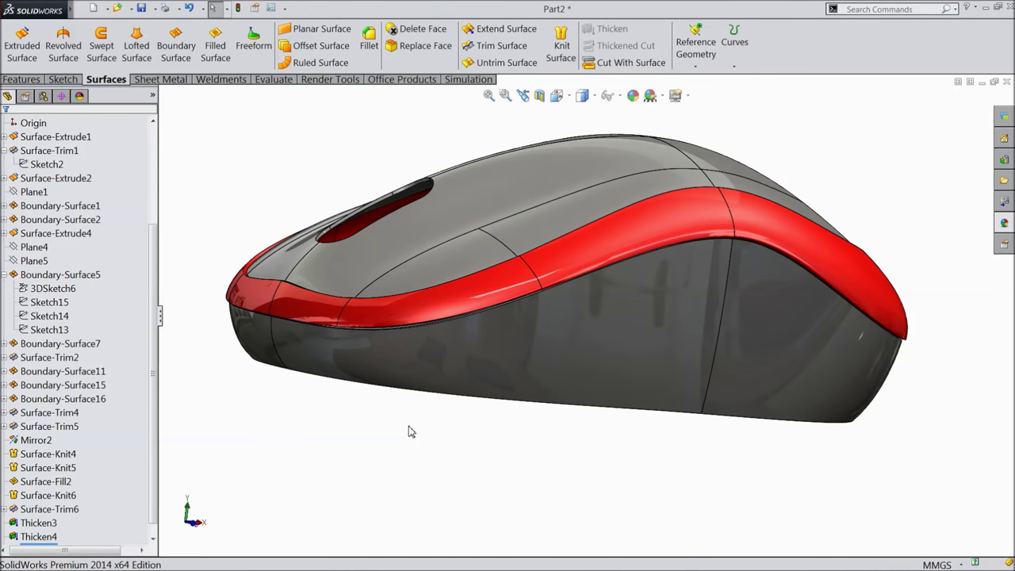
middle_click_drag(486, 344, 509, 385)
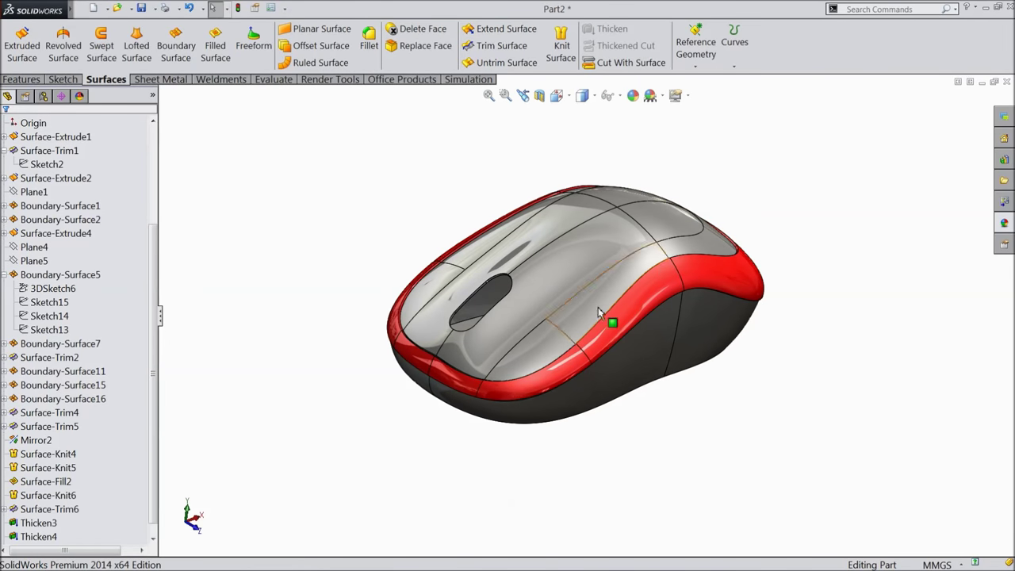
- Examine the seam between the red band and the upper shell around the front of the mouse
scroll(654, 268, "down", 2)
scroll(646, 294, "down", 1)
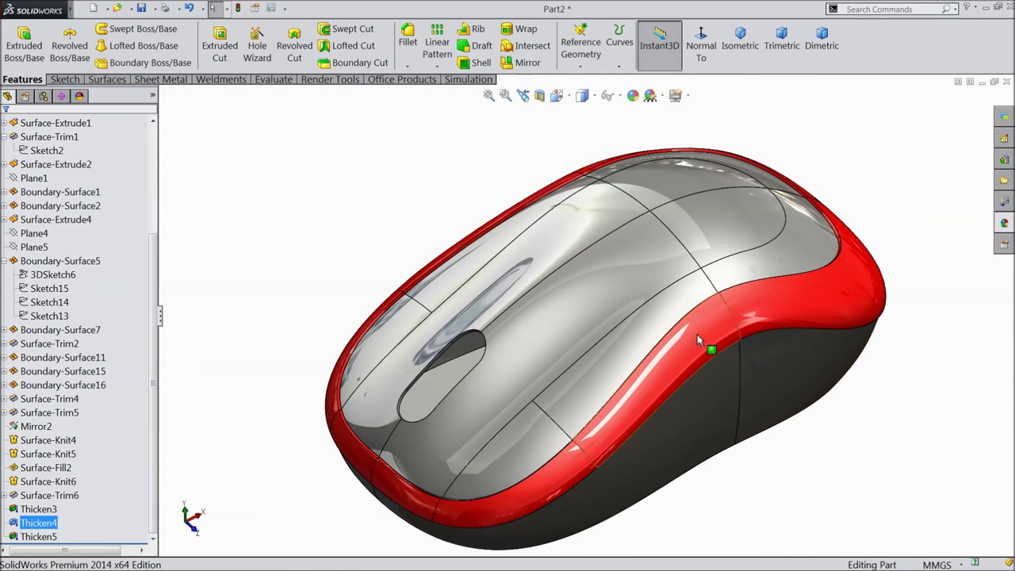
scroll(356, 377, "down", 3)
scroll(353, 379, "up", 3)
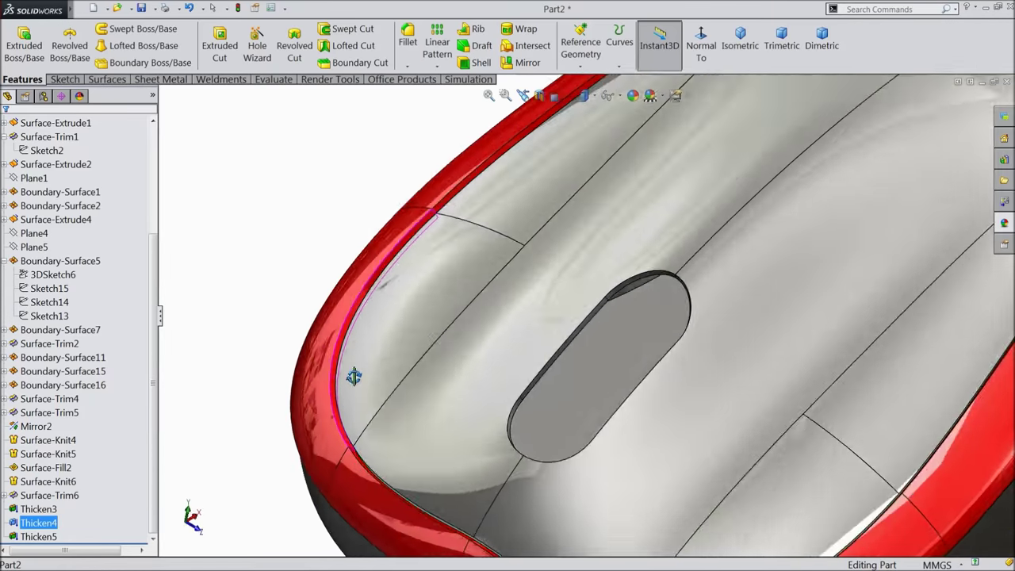
scroll(349, 372, "down", 3)
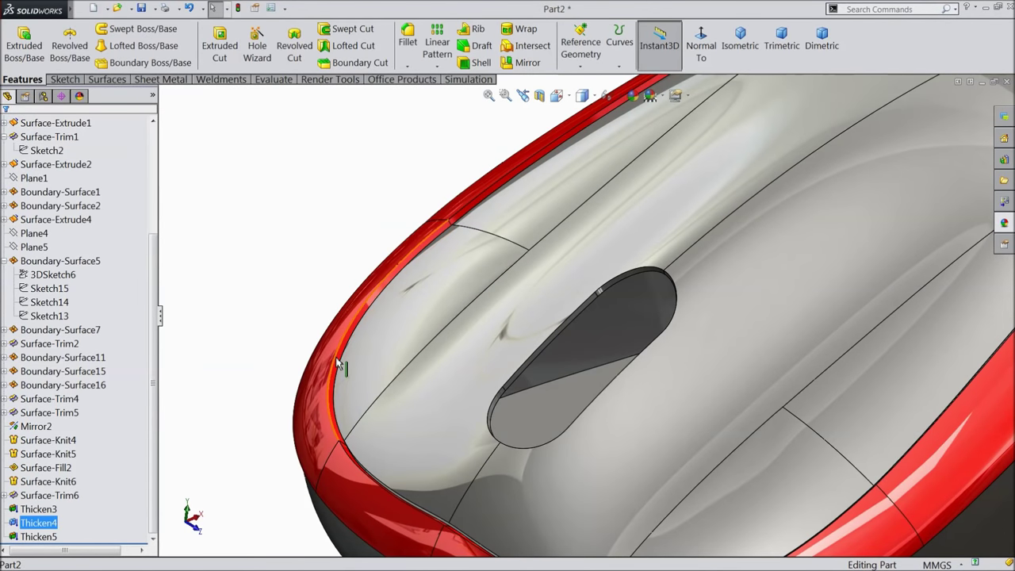
scroll(340, 362, "up", 5)
middle_click_drag(389, 367, 628, 365)
scroll(628, 365, "down", 3)
- Edit the red band's Thicken feature to a smaller thickness
left_click(664, 317)
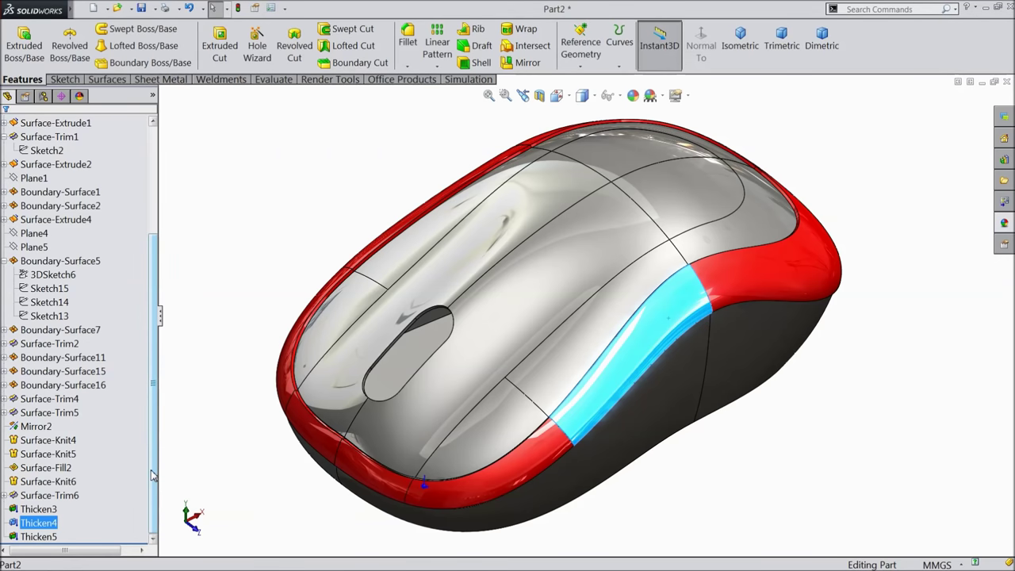
left_click(18, 525)
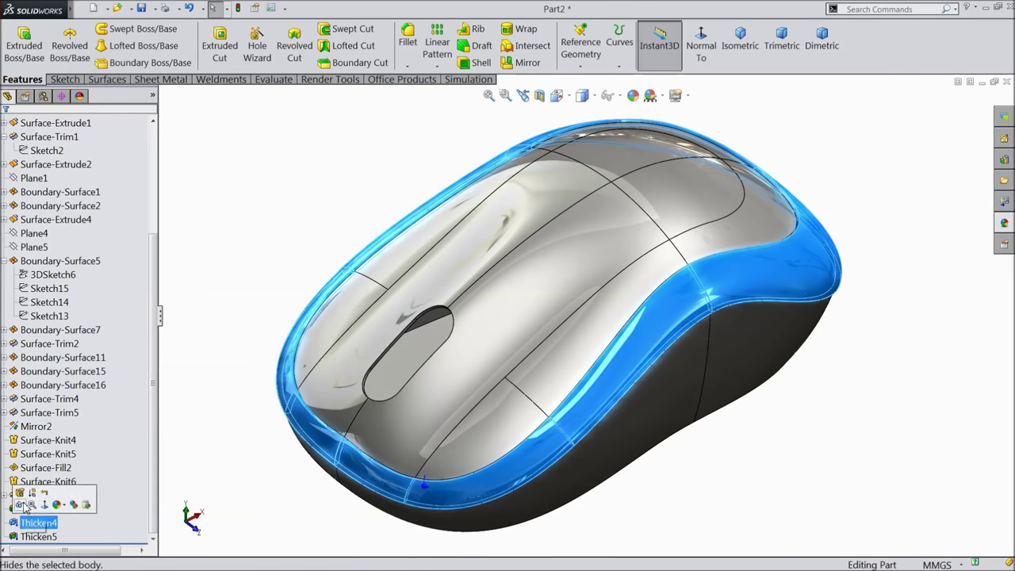
left_click(24, 495)
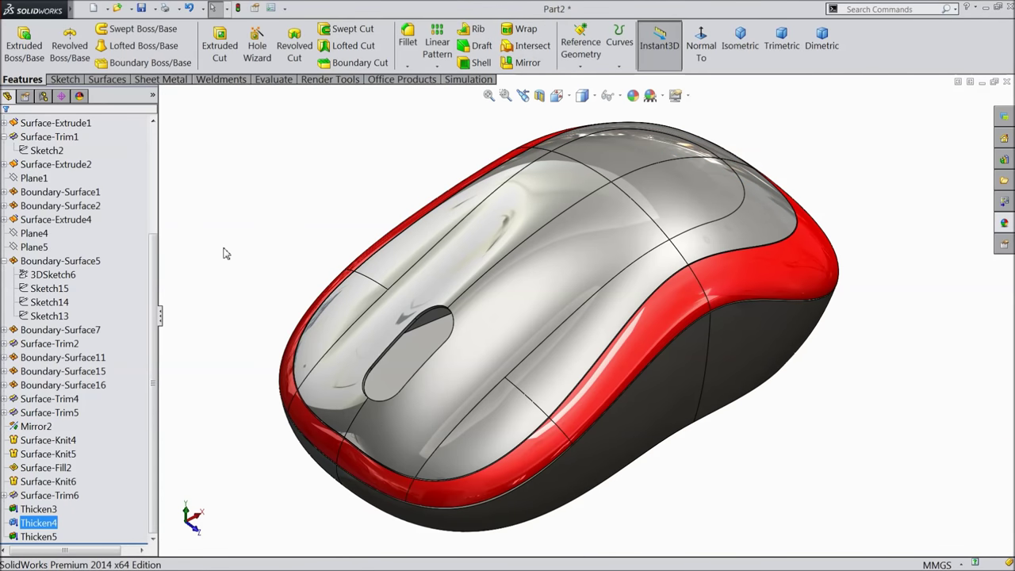
left_click(223, 252)
middle_click_drag(258, 240, 294, 256)
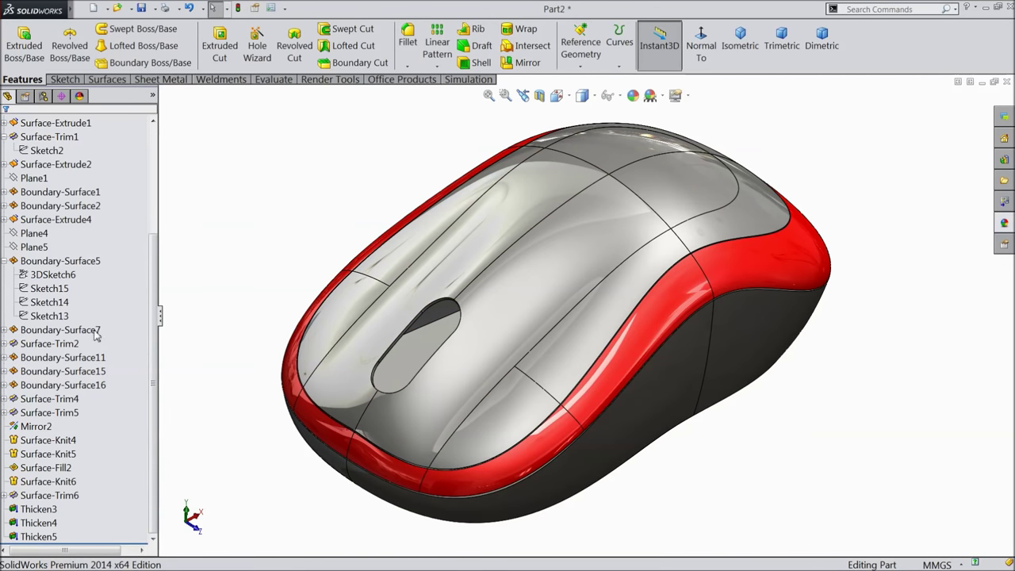
- Start a new sketch on the Top Plane and view it face-on
scroll(87, 226, "up", 4)
left_click(50, 233)
left_click(45, 207)
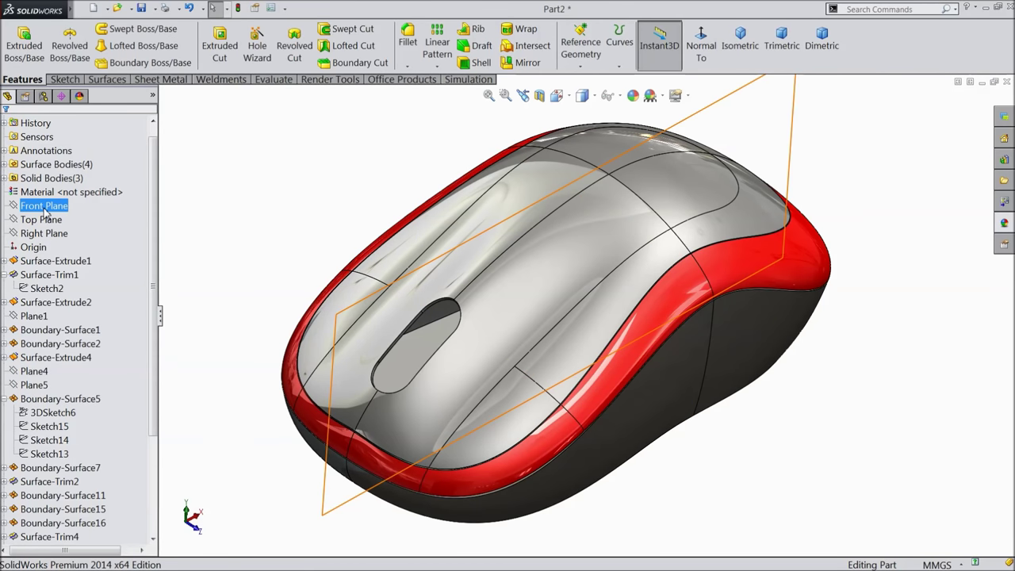
left_click(40, 220)
left_click(40, 233)
left_click(37, 222)
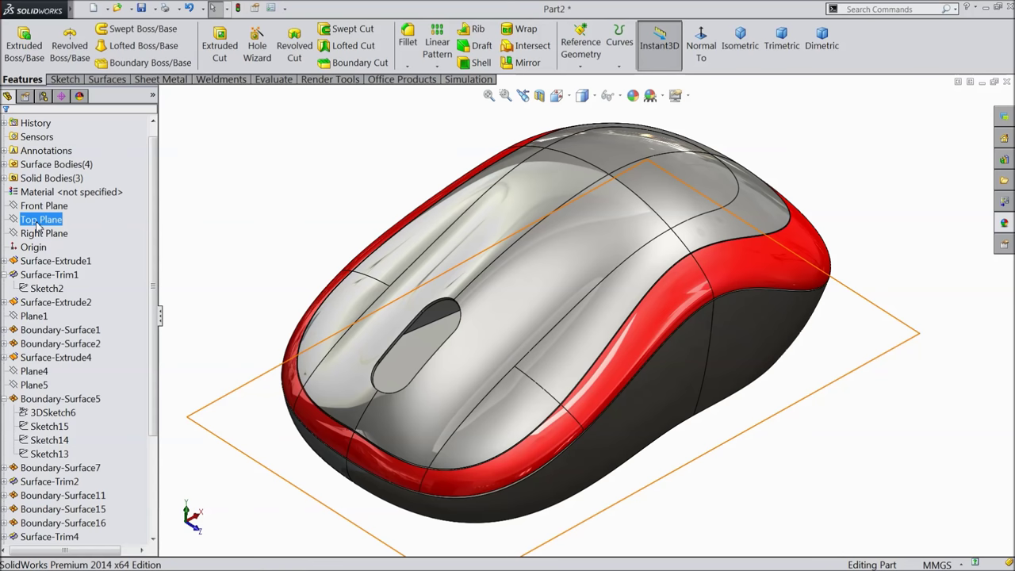
left_click(45, 207)
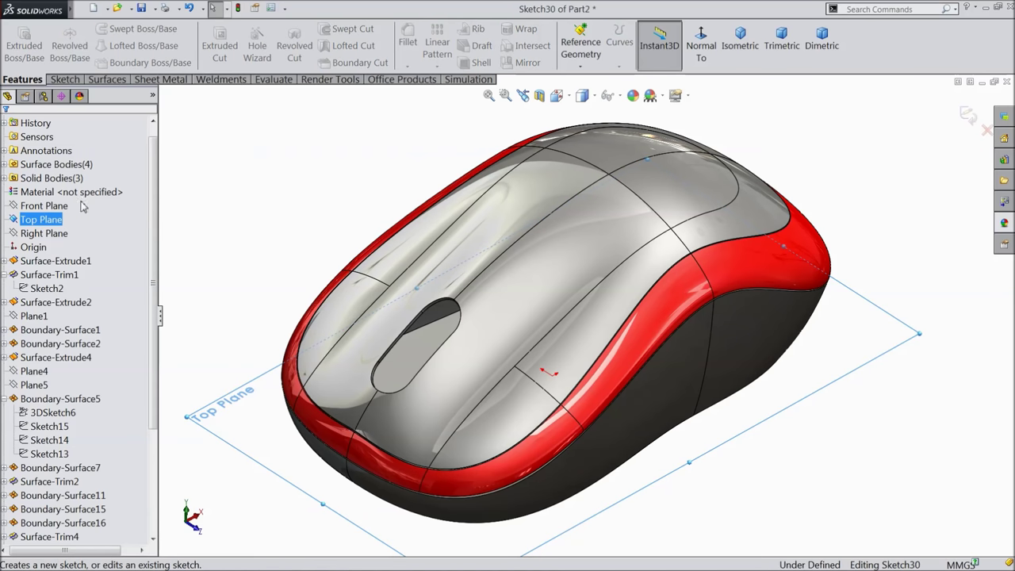
left_click(701, 47)
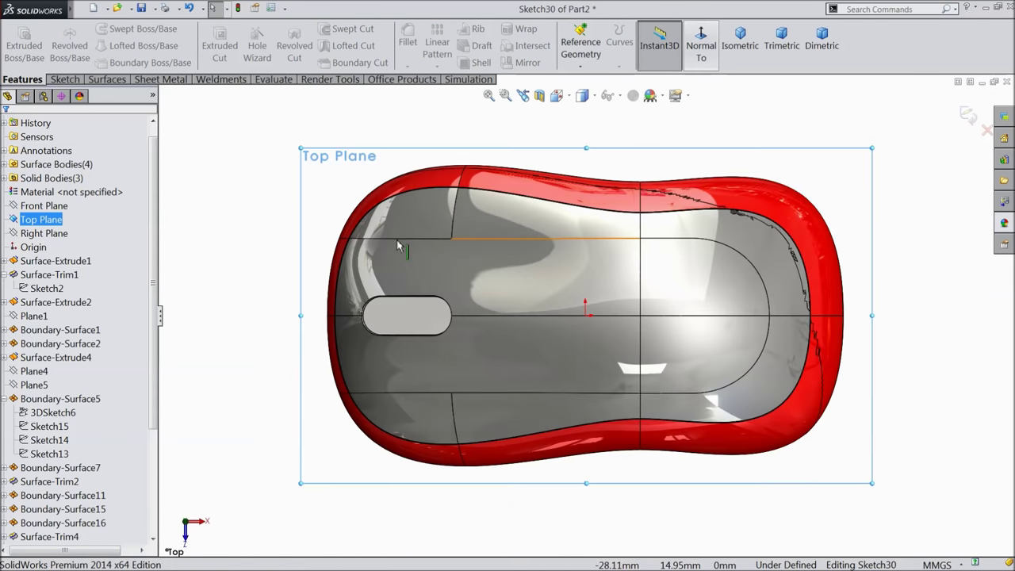
- Draw a horizontal construction line from the origin through the scroll-wheel slot to beyond the mouse's front edge
left_click(65, 79)
left_click(101, 29)
left_click(119, 61)
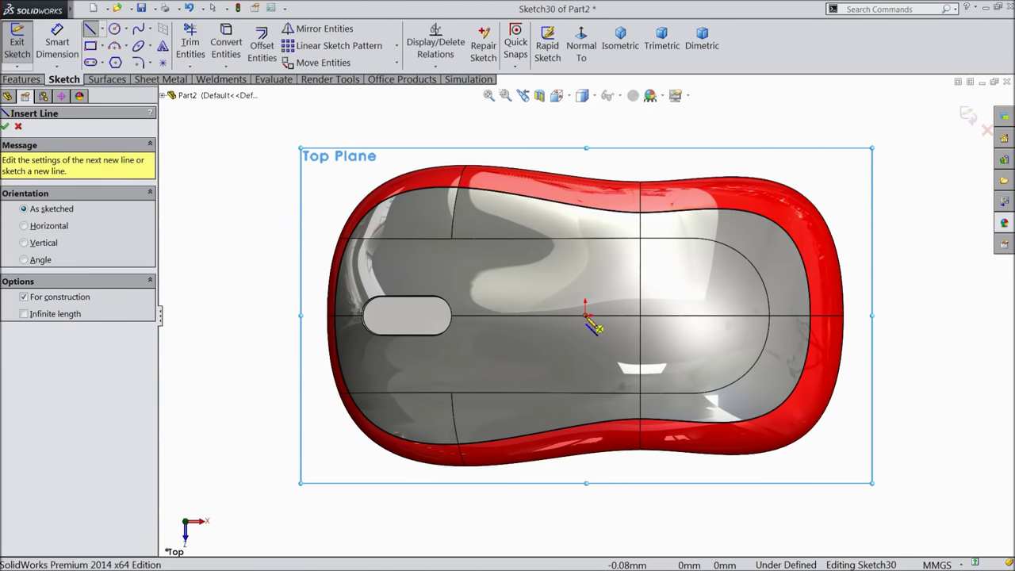
left_click(586, 314)
left_click(244, 316)
right_click(244, 248)
left_click(268, 103)
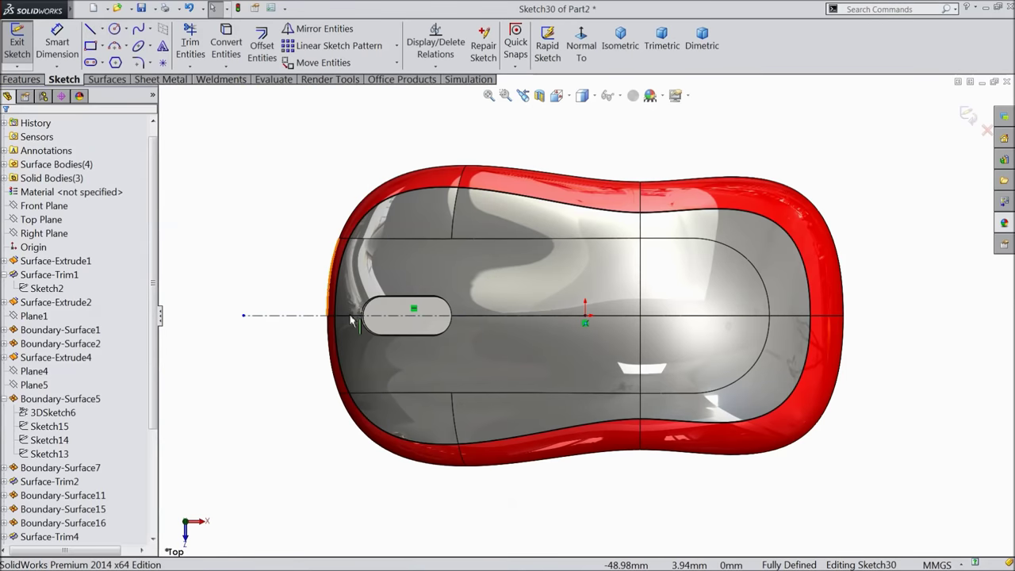
- Sketch a narrow corner rectangle about 48 mm long across the centerline, from behind the scroll-wheel slot to beyond the front edge
left_click(91, 46)
scroll(584, 335, "down", 3)
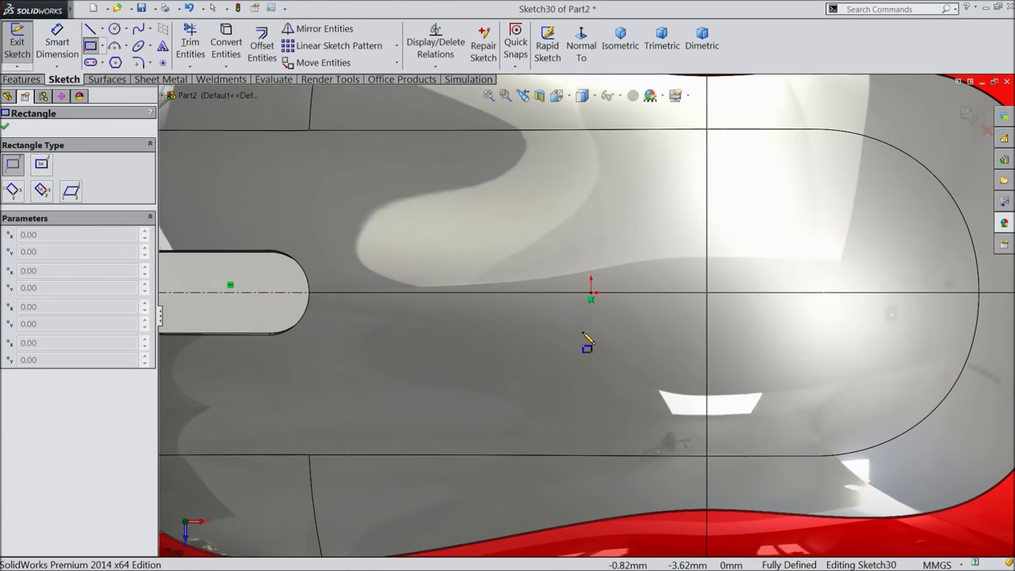
scroll(532, 279, "up", 2)
left_click(544, 284)
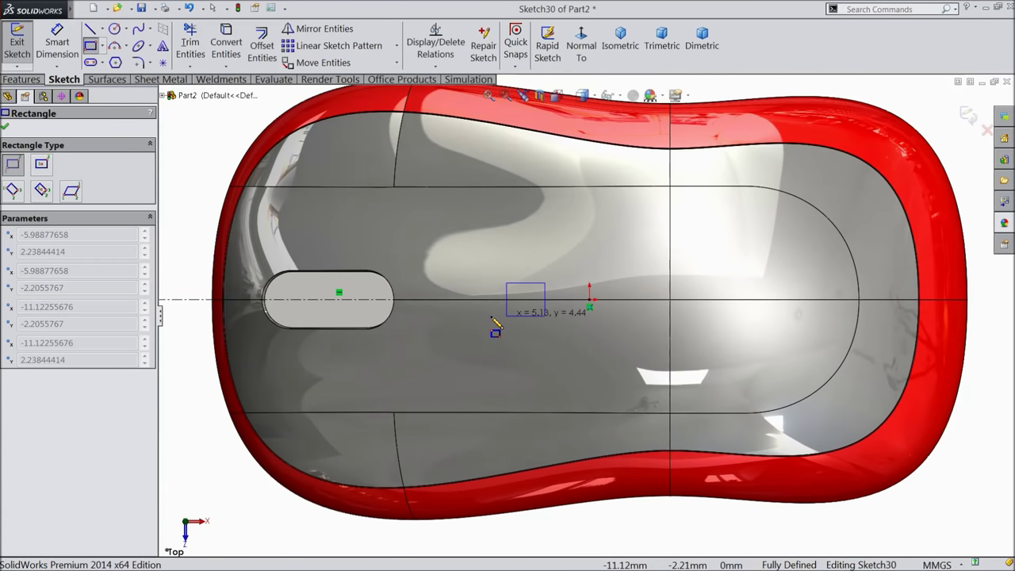
left_click(185, 309)
right_click(200, 121)
left_click(233, 132)
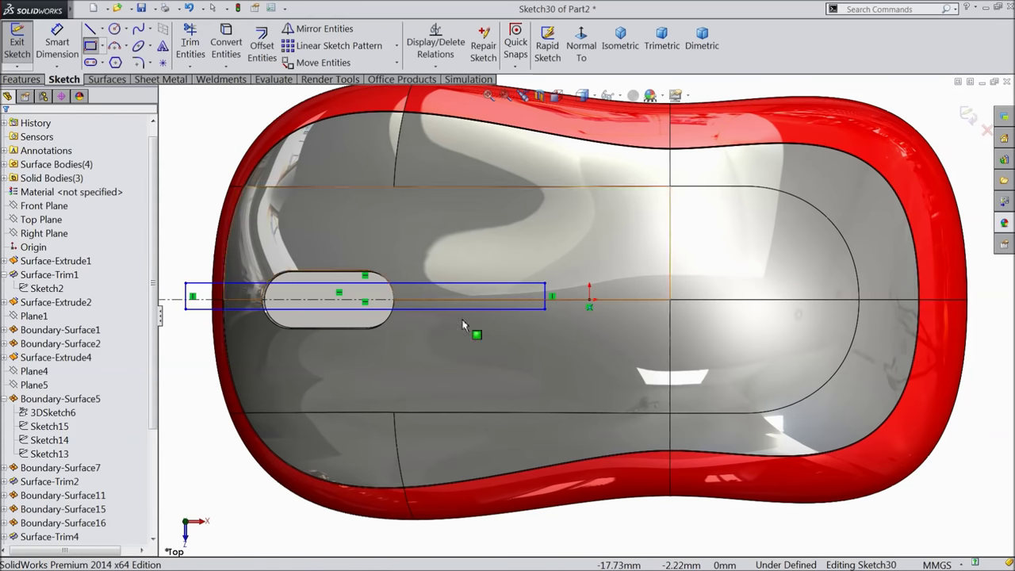
- Make the rectangle's two long sides symmetric about the construction centerline
scroll(463, 325, "down", 3)
left_click_drag(591, 212, 538, 329)
left_click(630, 293)
key("Escape")
- Dimension the rectangle 0.6 mm wide and 50 mm long
key("d")
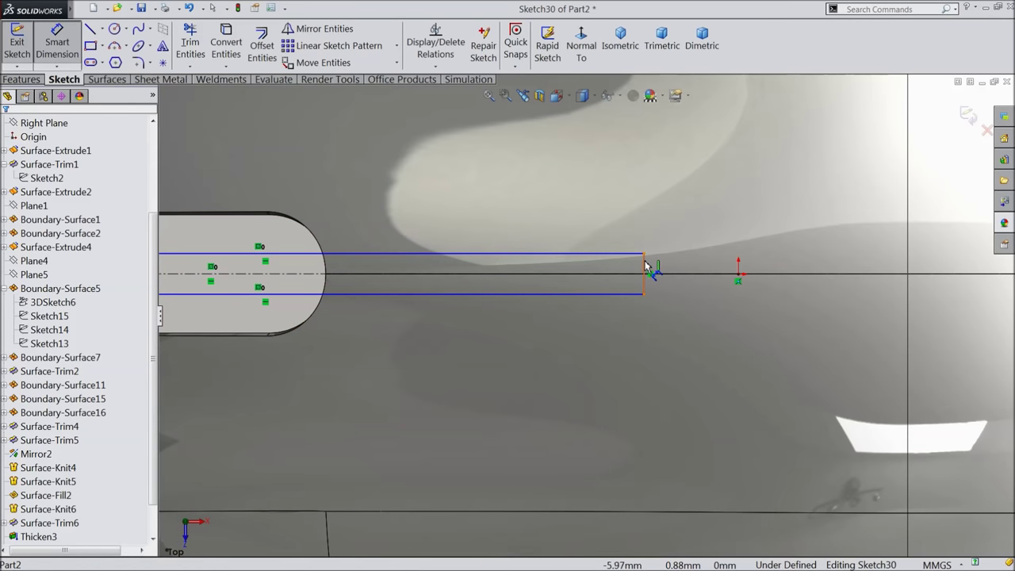
left_click(644, 270)
left_click(674, 276)
type("0.6")
key("Return")
key("f")
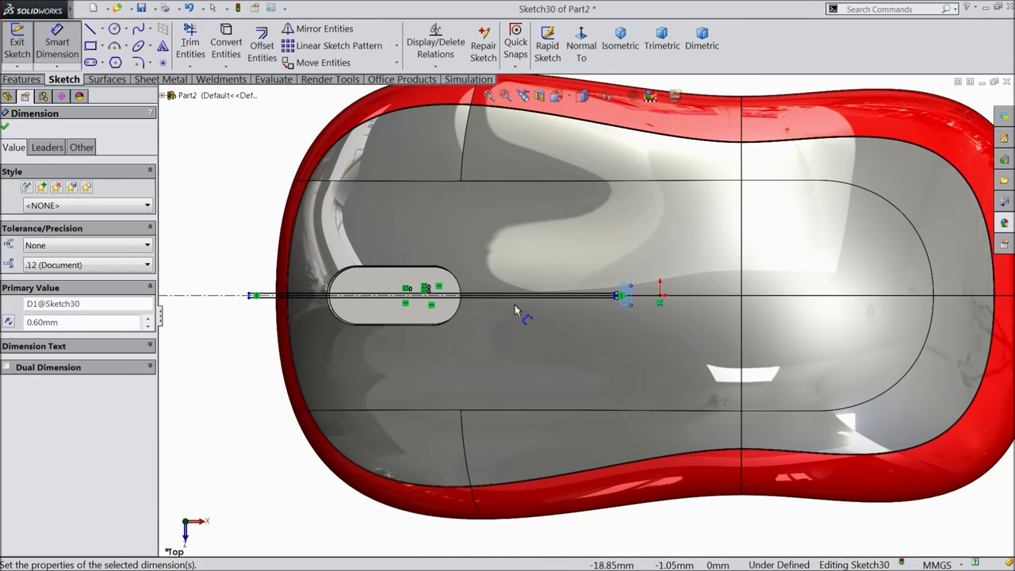
scroll(516, 311, "down", 1)
left_click(506, 300)
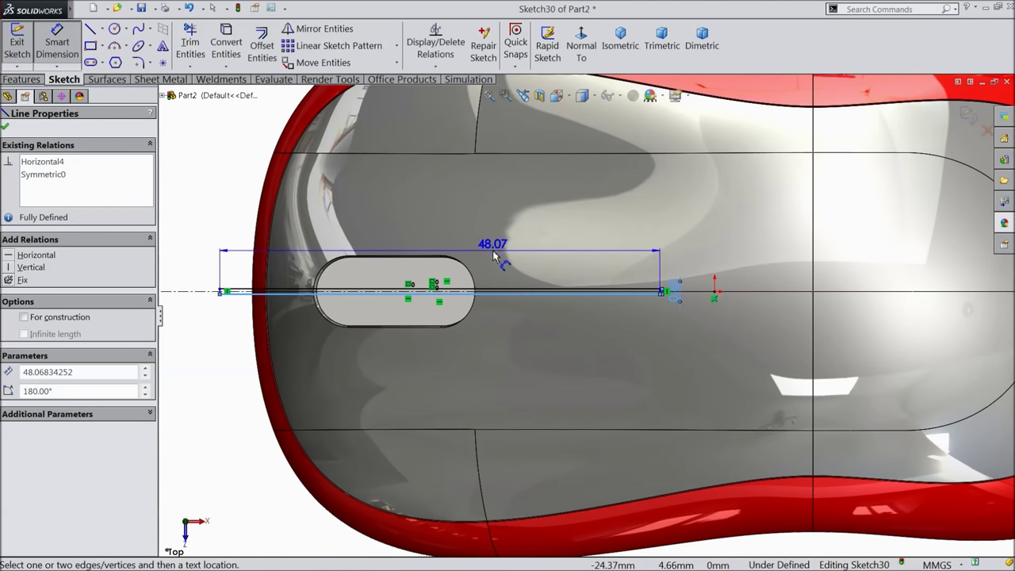
left_click(490, 243)
key("Return")
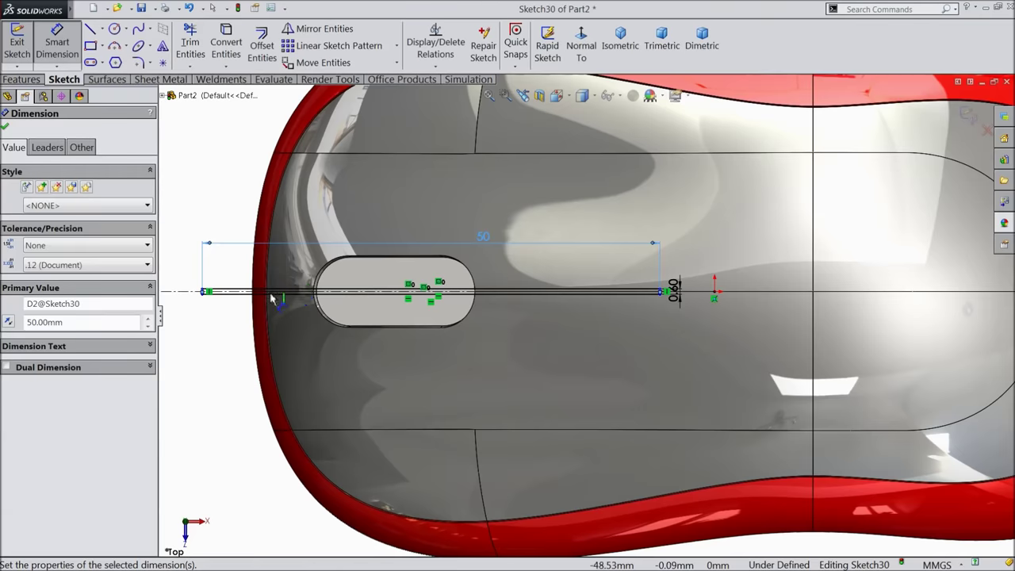
- Dimension the rectangle's front end 1 mm beyond the outer front edge of the red band
scroll(301, 290, "down", 4)
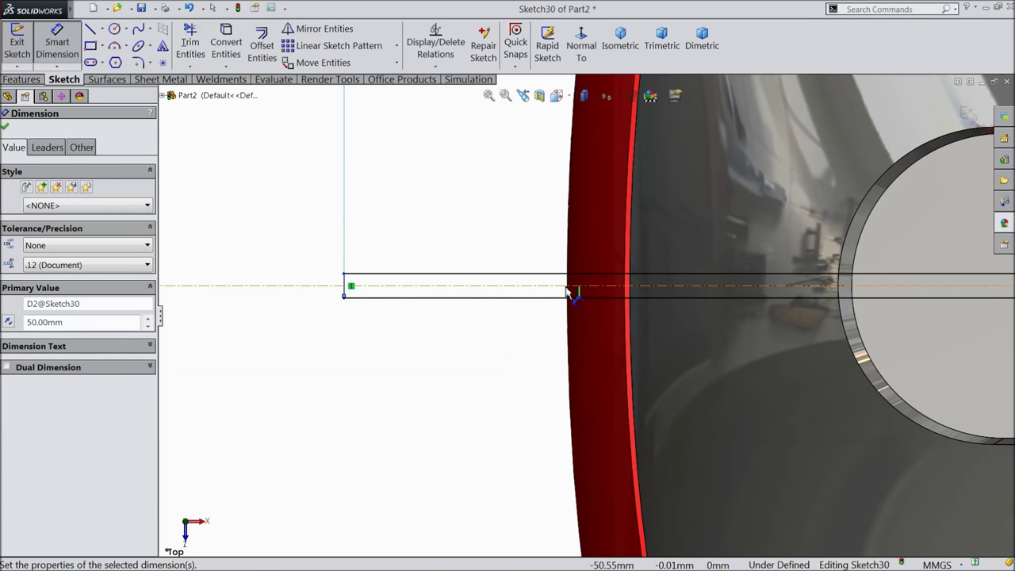
left_click(344, 291)
left_click(428, 385)
type("1")
left_click(368, 364)
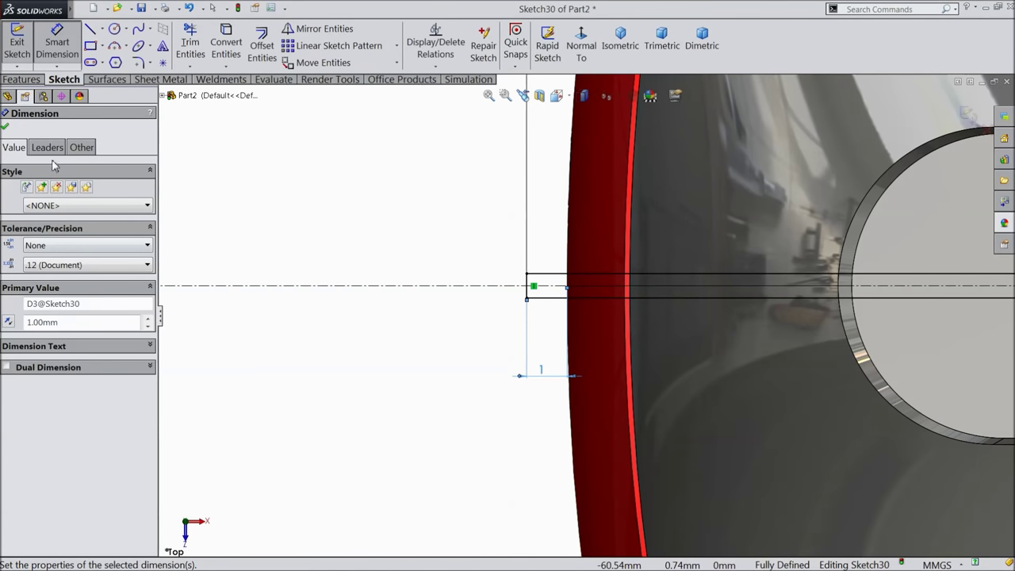
left_click(6, 128)
- Extrude-cut the rectangle 44 mm upward as Blind in the reversed direction, with Auto-select off and only the upper shell body in the feature scope
left_click(23, 80)
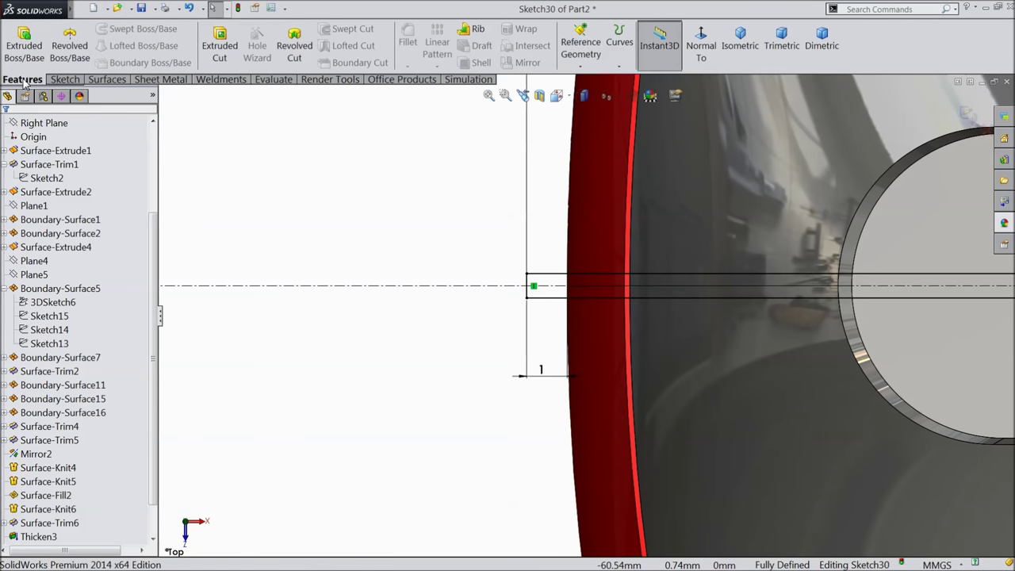
key("z")
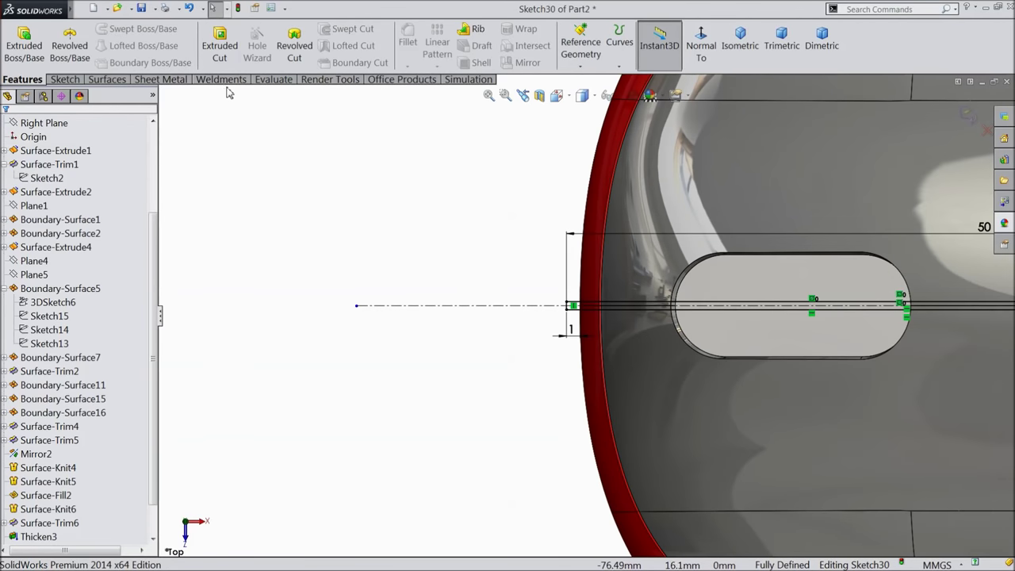
left_click(739, 40)
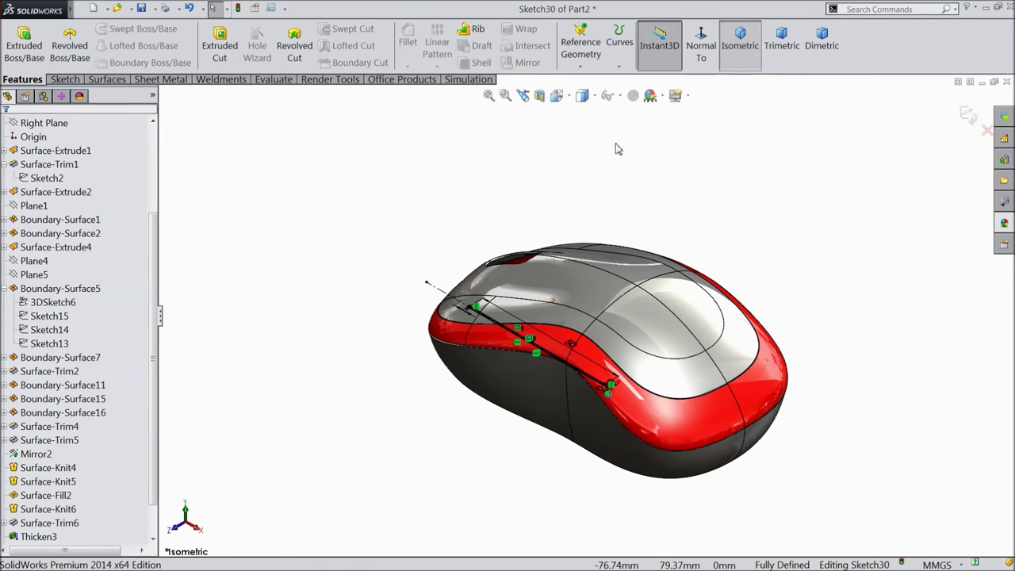
left_click(220, 45)
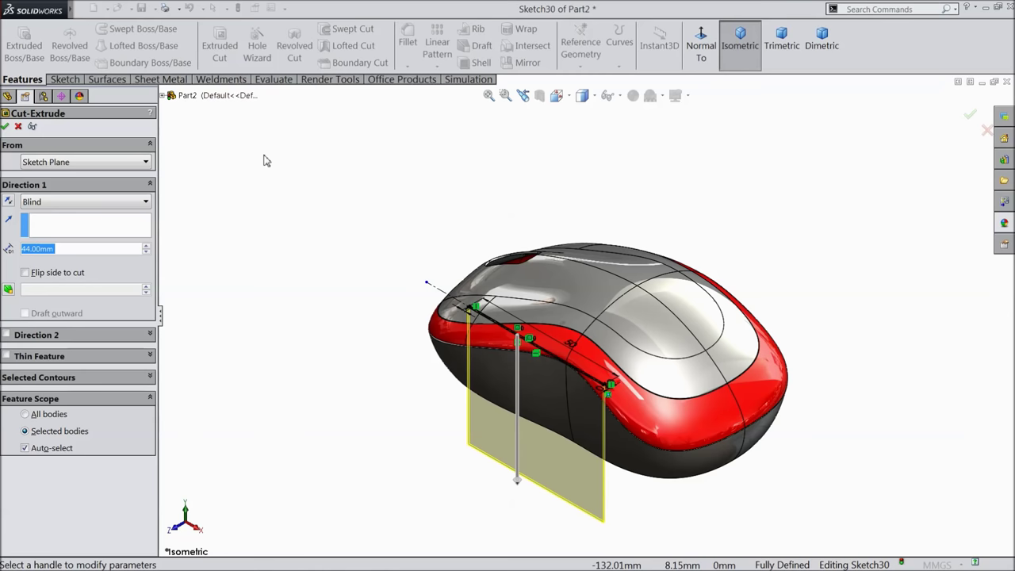
left_click(7, 203)
middle_click_drag(340, 199, 363, 310)
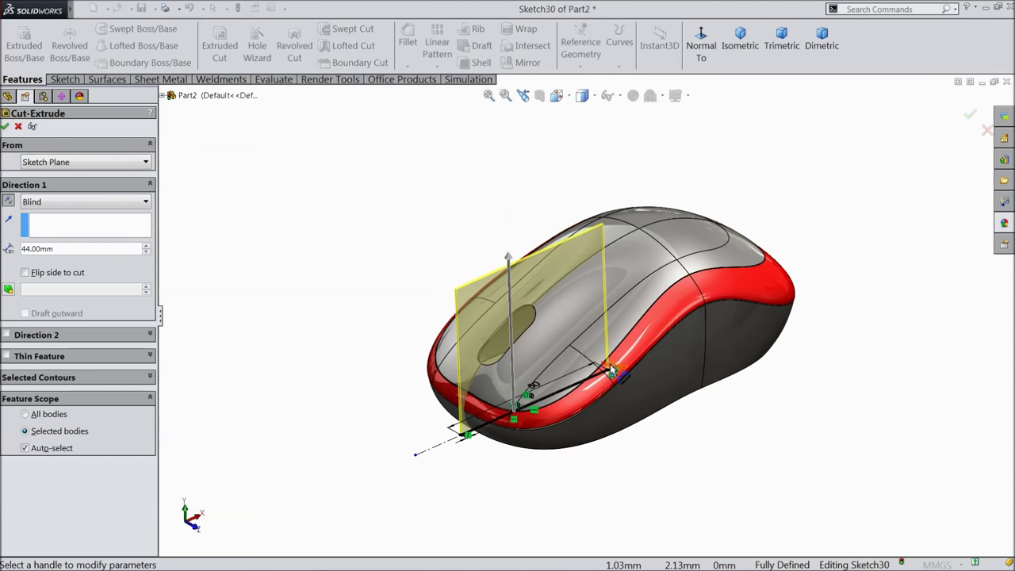
scroll(603, 365, "down", 3)
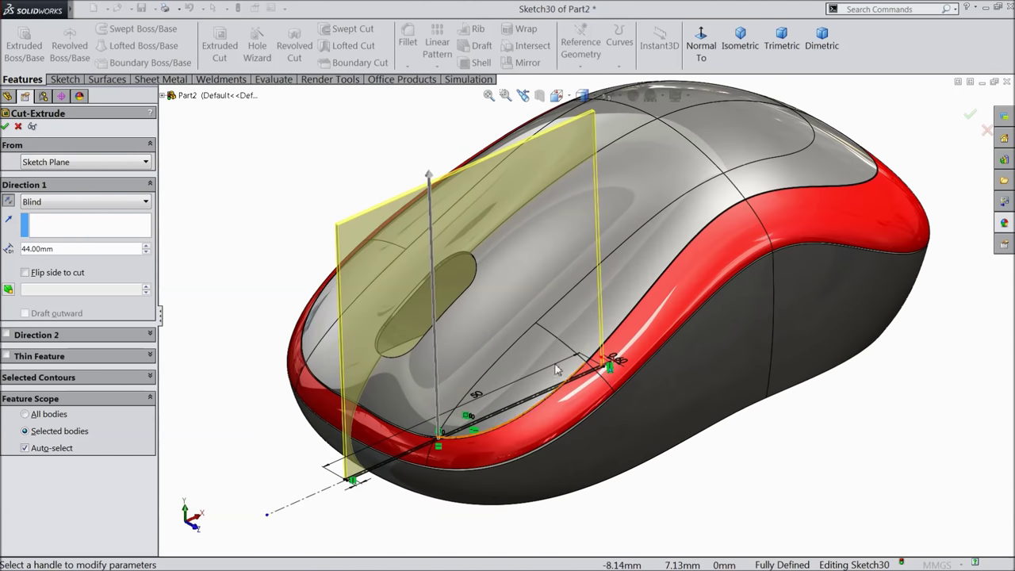
left_click(24, 449)
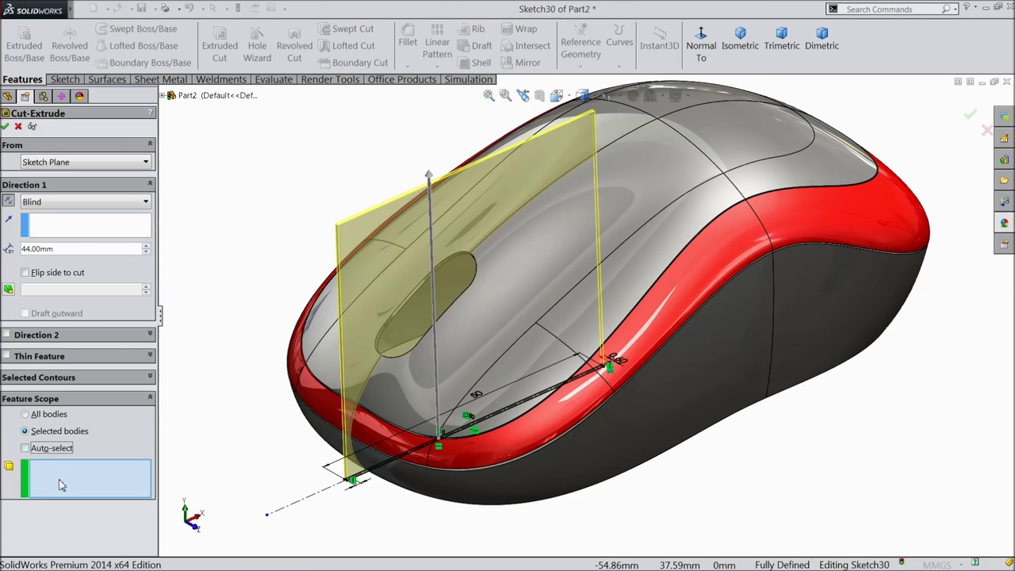
left_click(630, 243)
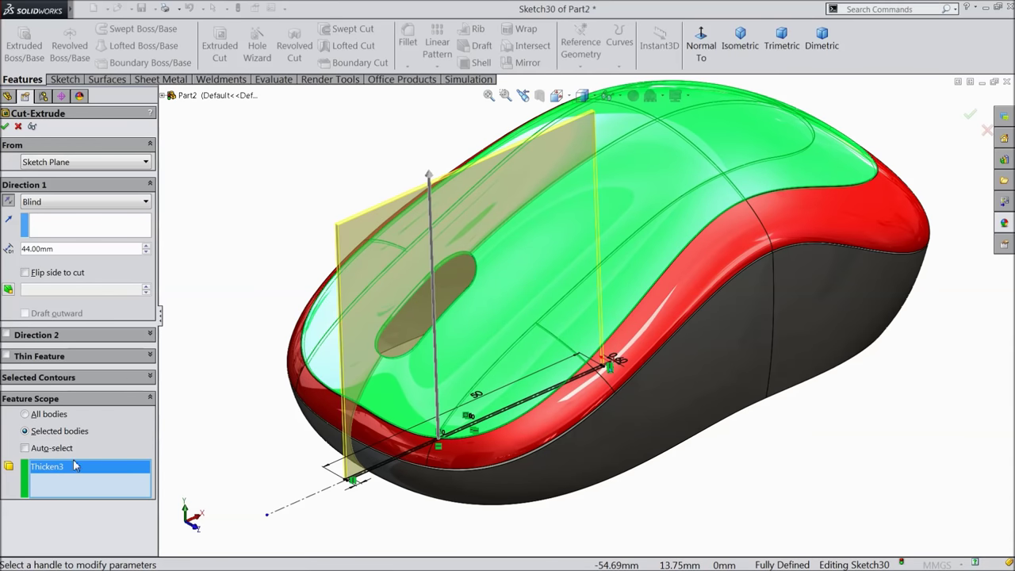
left_click(6, 127)
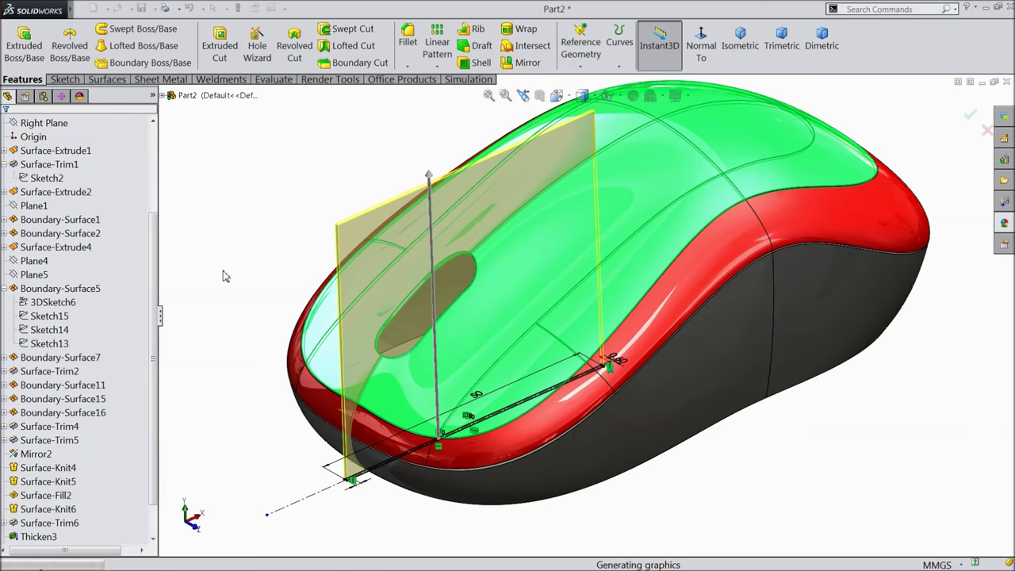
middle_click_drag(222, 284, 249, 290)
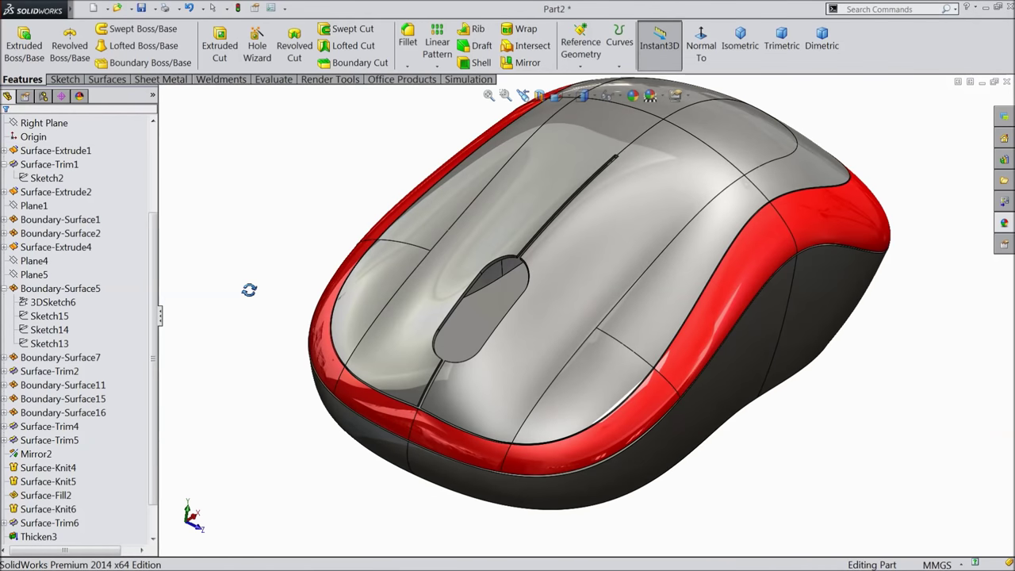
scroll(473, 290, "up", 3)
middle_click_drag(473, 289, 508, 314)
scroll(537, 308, "up", 3)
middle_click_drag(577, 256, 573, 232)
scroll(573, 232, "down", 5)
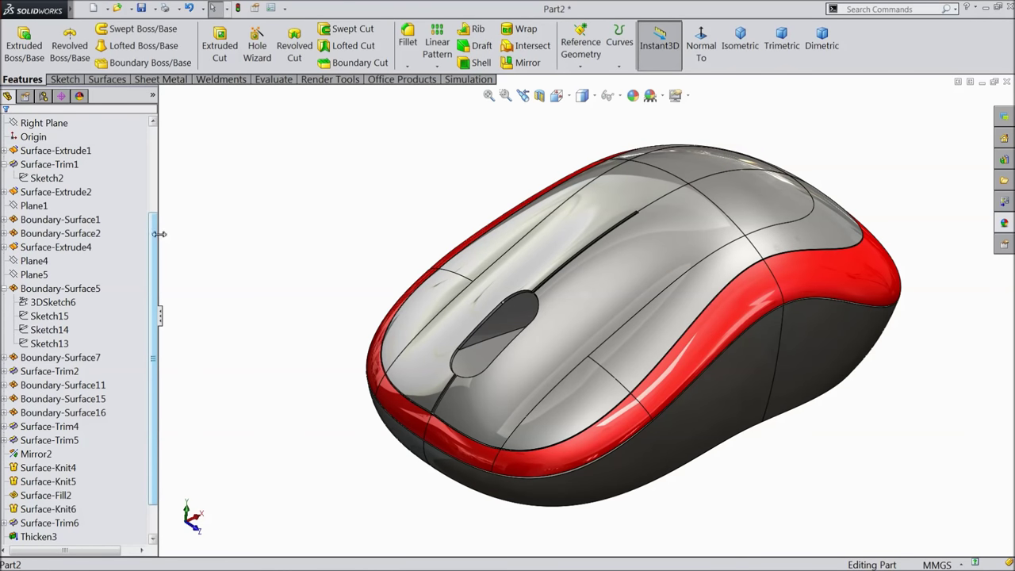
- Sketch two concentric circles, about 23 mm and 11 mm in diameter, on the Front Plane near the mouse's front end
left_click_drag(155, 232, 154, 155)
left_click(46, 207)
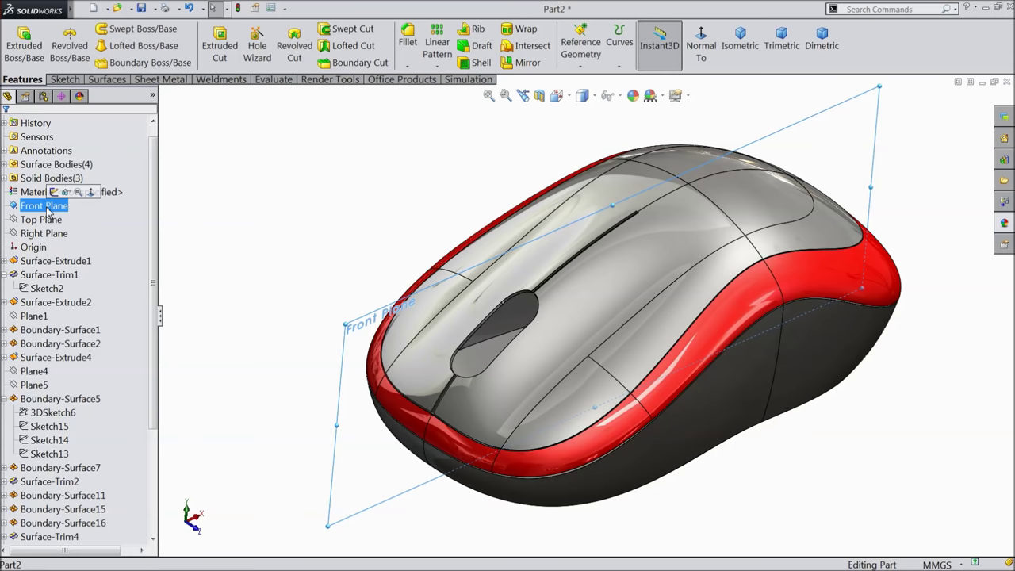
left_click(53, 193)
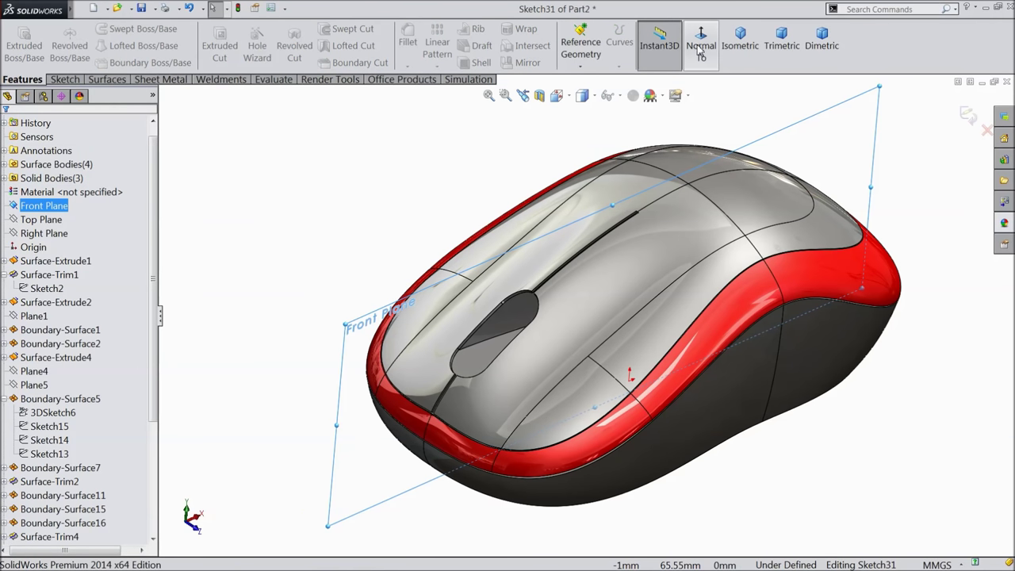
scroll(463, 306, "down", 1)
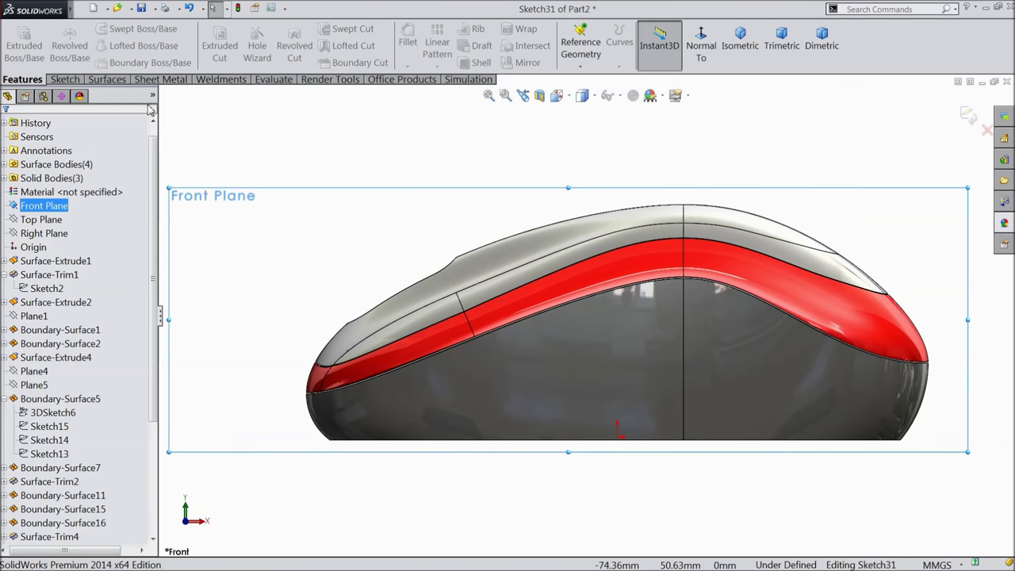
left_click(65, 79)
left_click(115, 29)
scroll(396, 357, "down", 2)
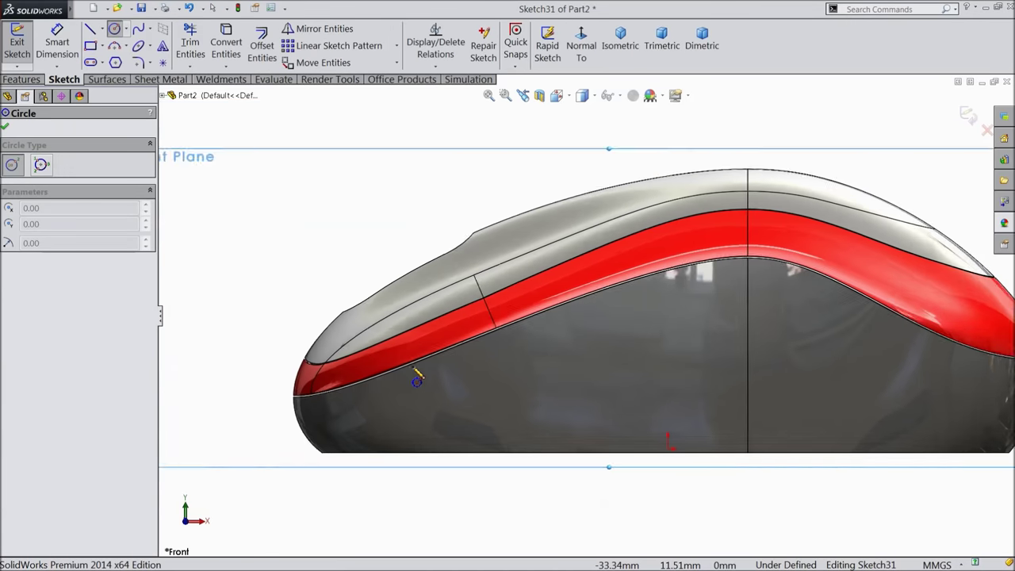
left_click_drag(447, 333, 447, 229)
left_click_drag(446, 333, 426, 287)
- Dimension the circles' center 30 mm horizontally from the origin
left_click(58, 48)
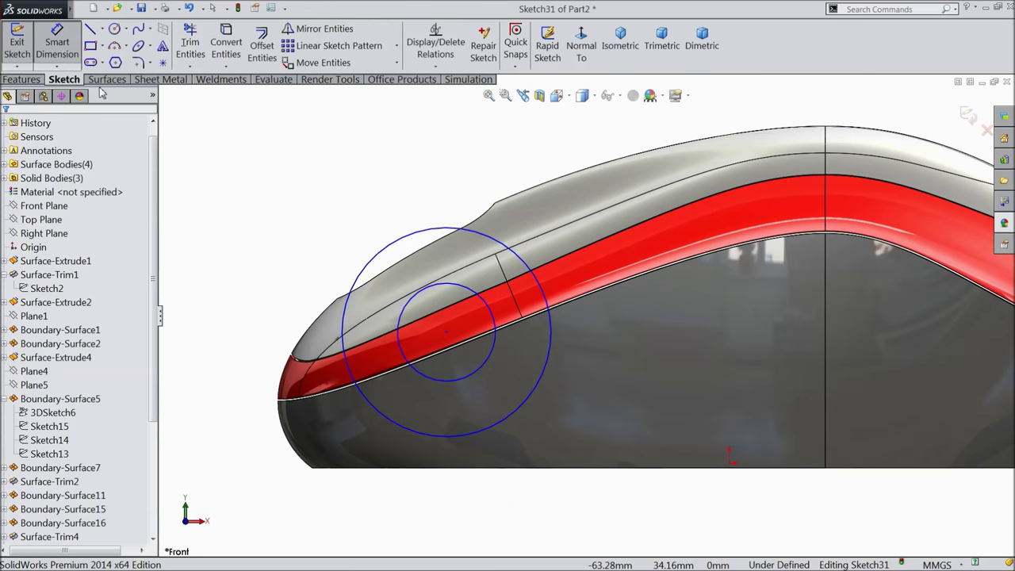
left_click(447, 333)
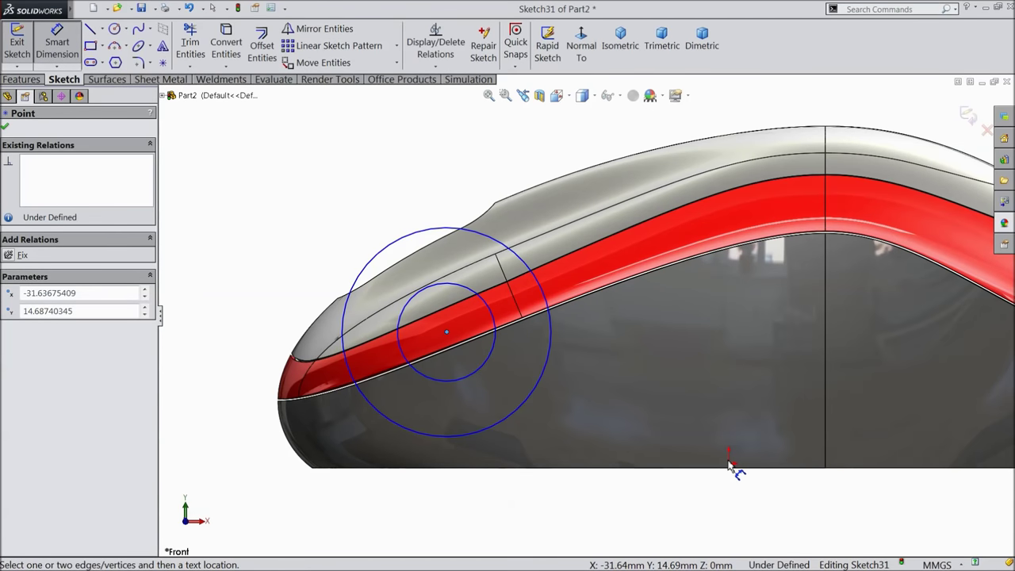
left_click(729, 466)
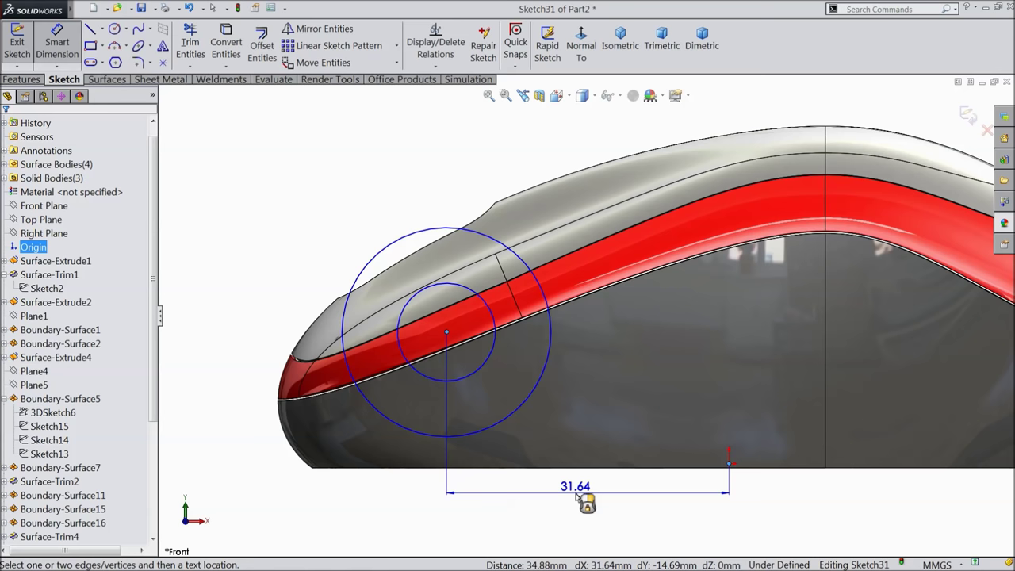
left_click(578, 497)
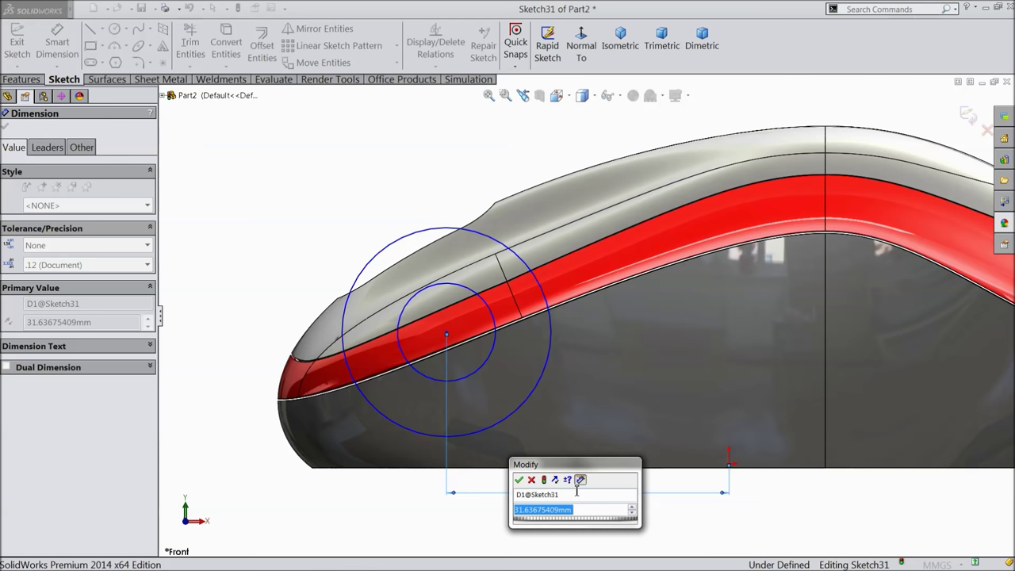
type("30")
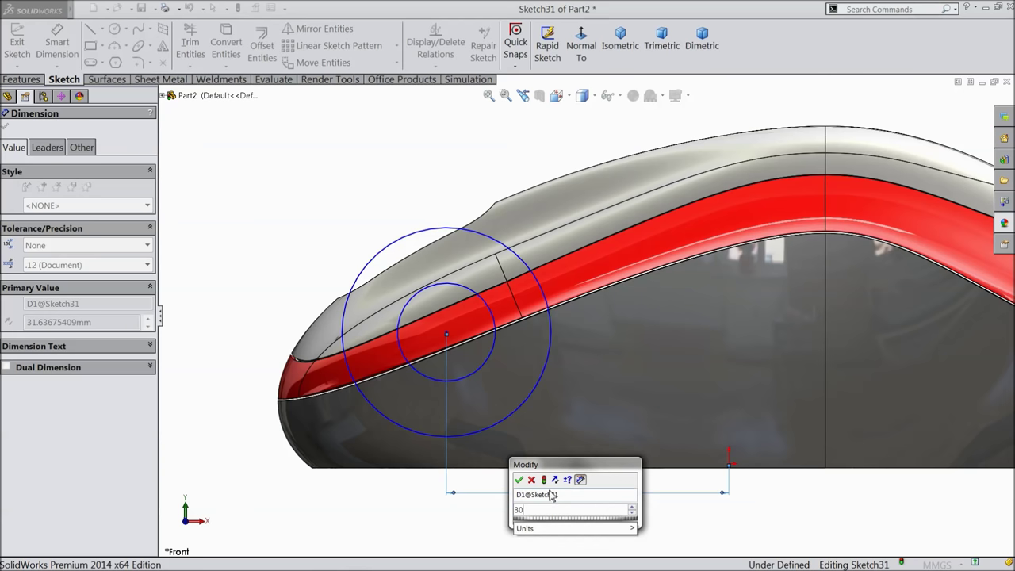
left_click(520, 479)
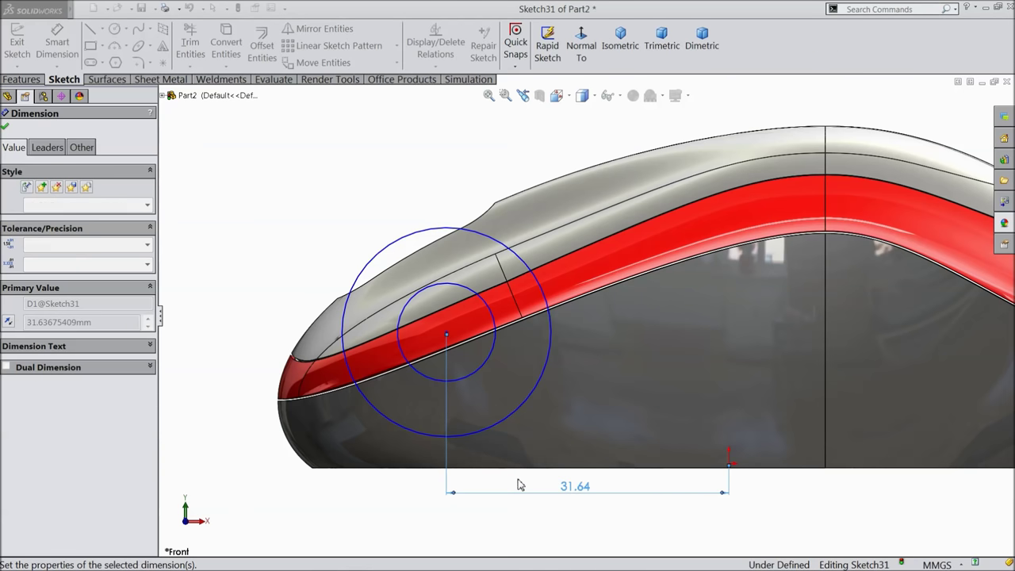
- Dimension the circles' center 15.5 mm vertically above the origin
left_click(463, 337)
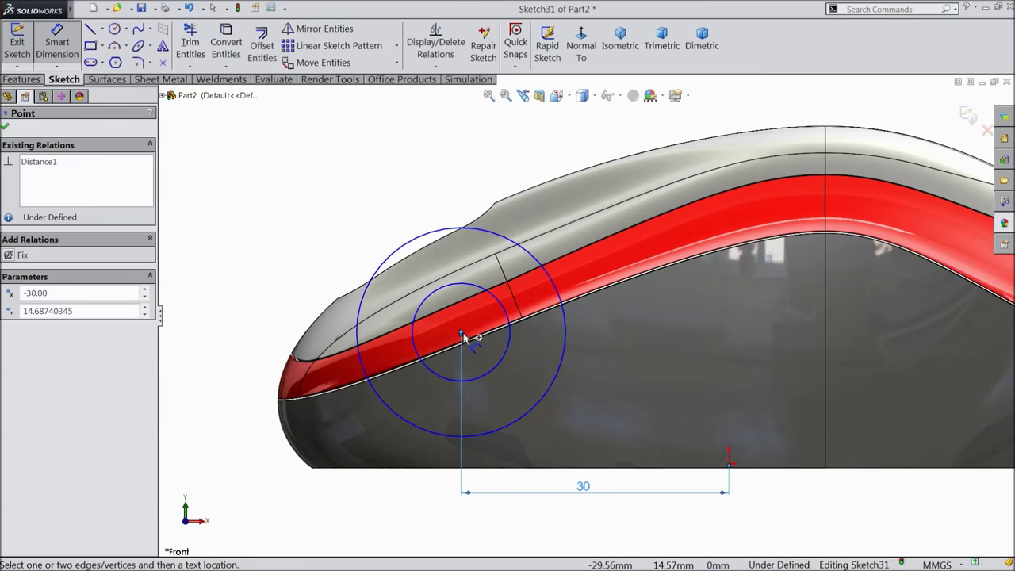
left_click(731, 468)
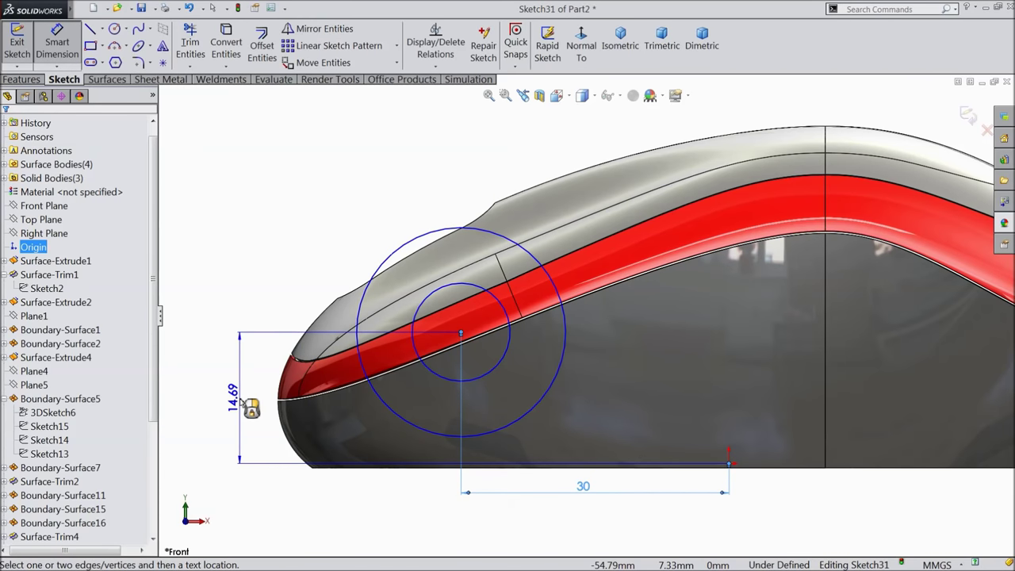
left_click(241, 398)
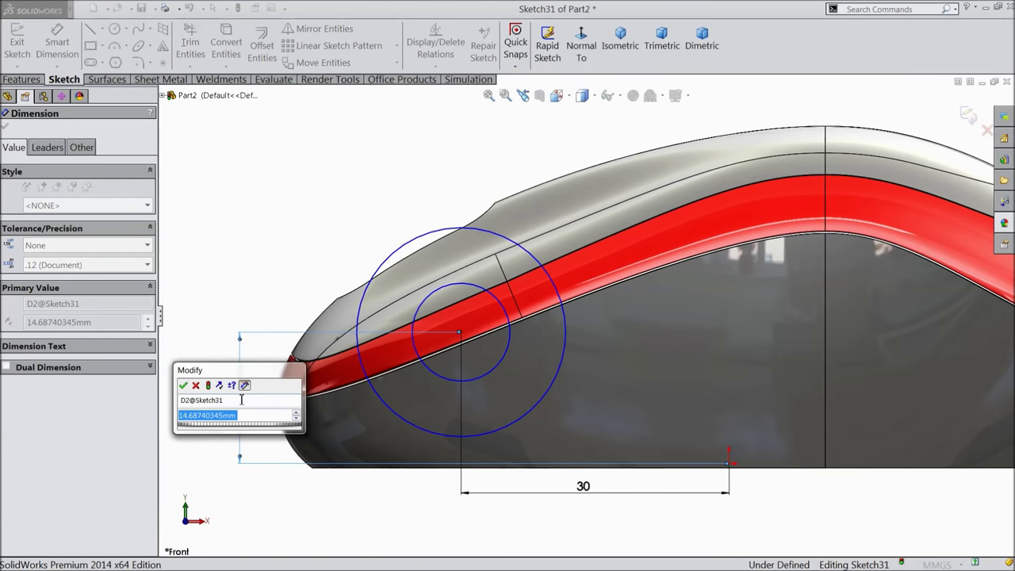
type("15.5")
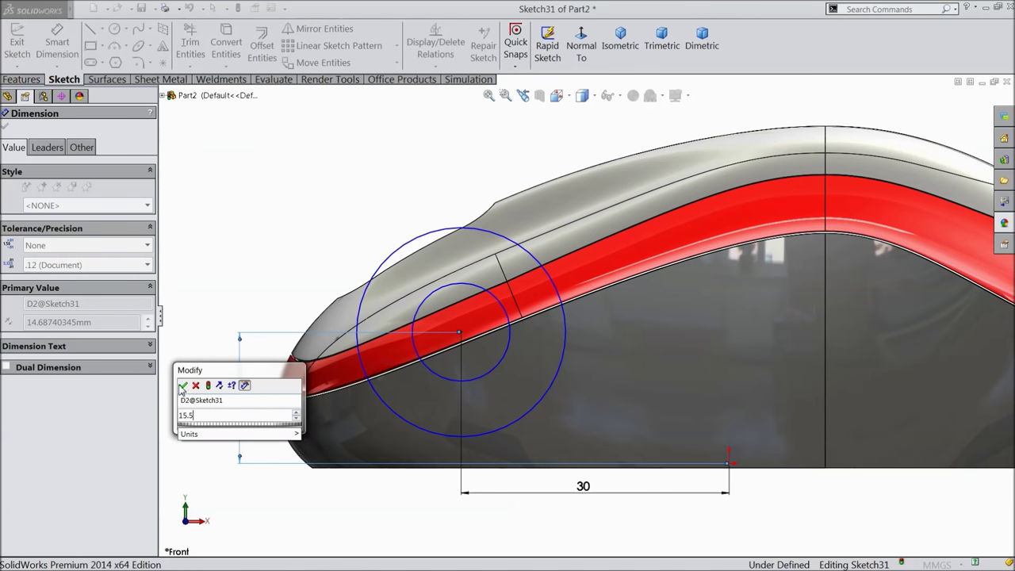
left_click(181, 386)
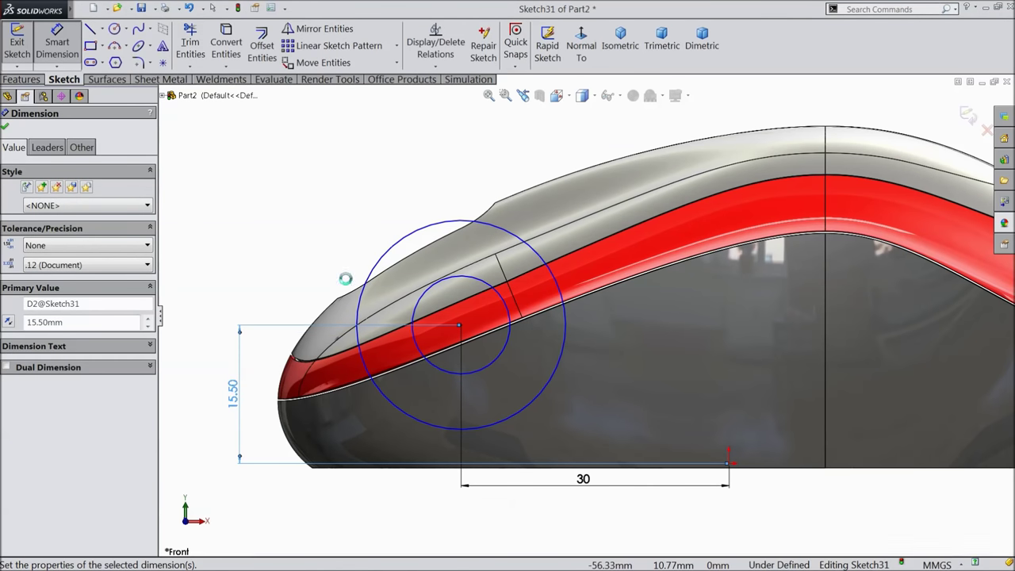
- Dimension the outer circle's diameter as 25 mm and the inner circle's diameter as 6 mm
left_click(383, 257)
left_click(349, 201)
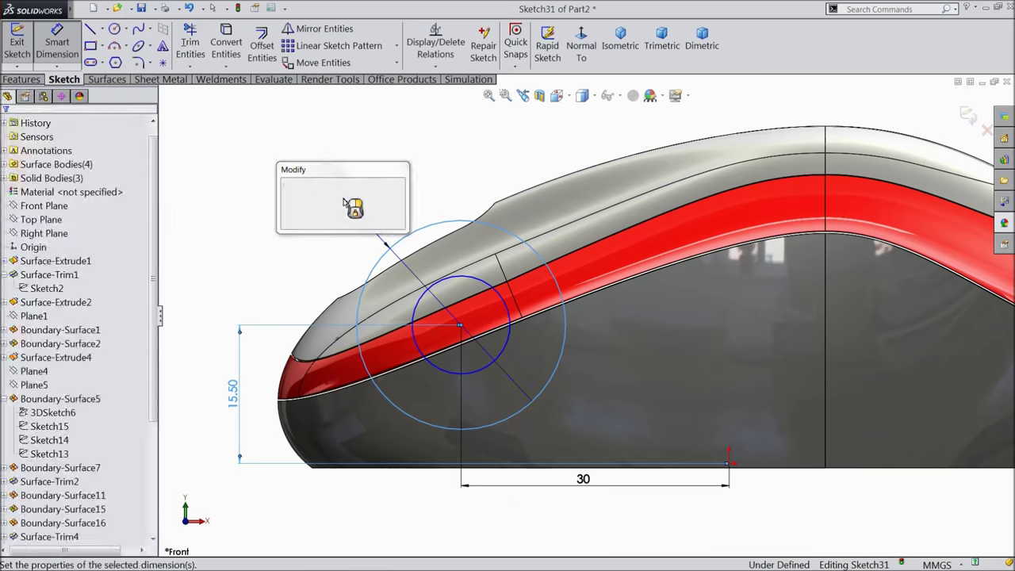
type("25")
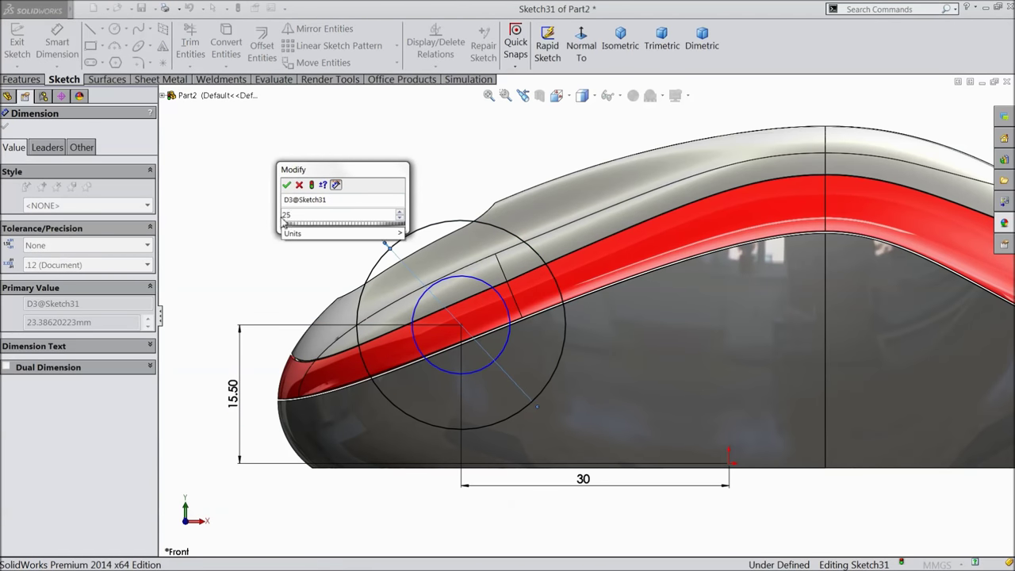
left_click(287, 185)
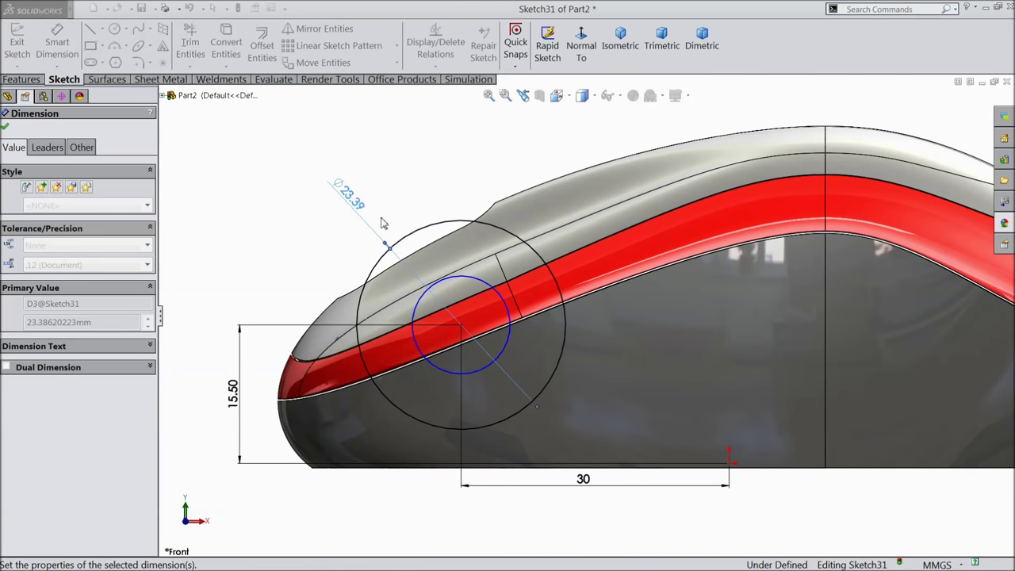
left_click(458, 284)
left_click(478, 155)
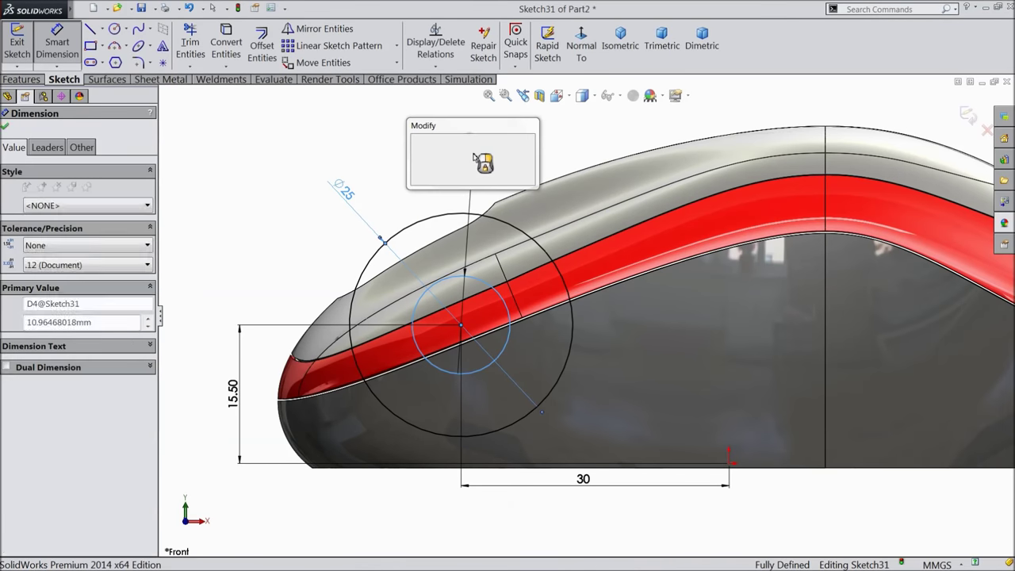
type("6")
left_click(416, 141)
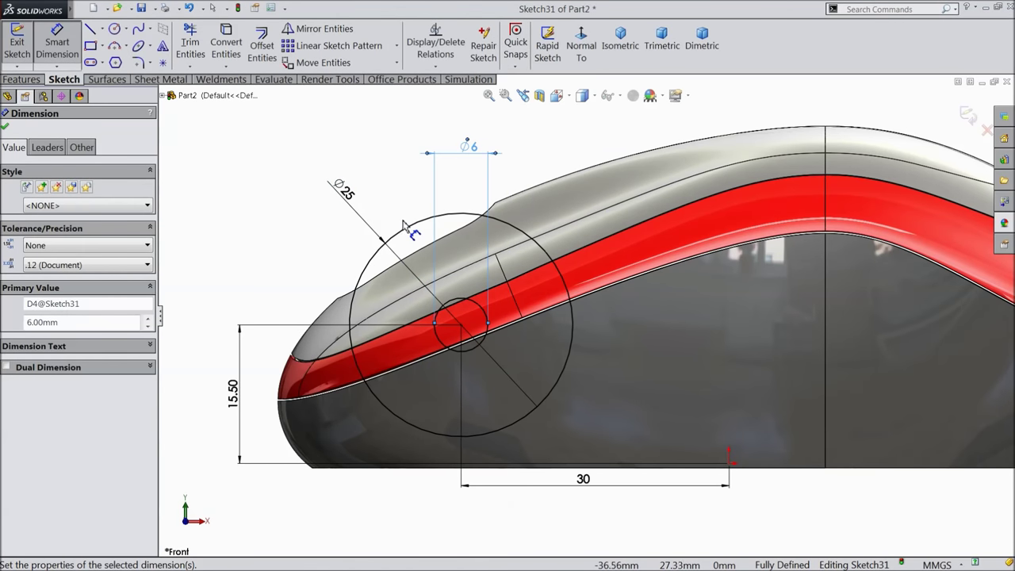
- Extrude the two-circle sketch as a Mid Plane boss 6.5 mm deep to form the scroll wheel
left_click(6, 128)
left_click(22, 79)
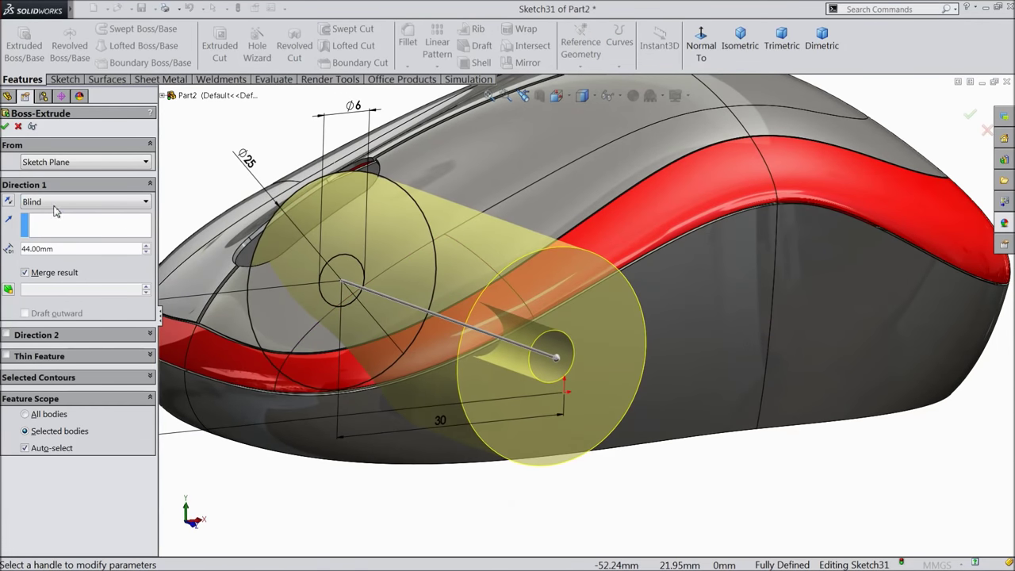
left_click(55, 208)
left_click(38, 293)
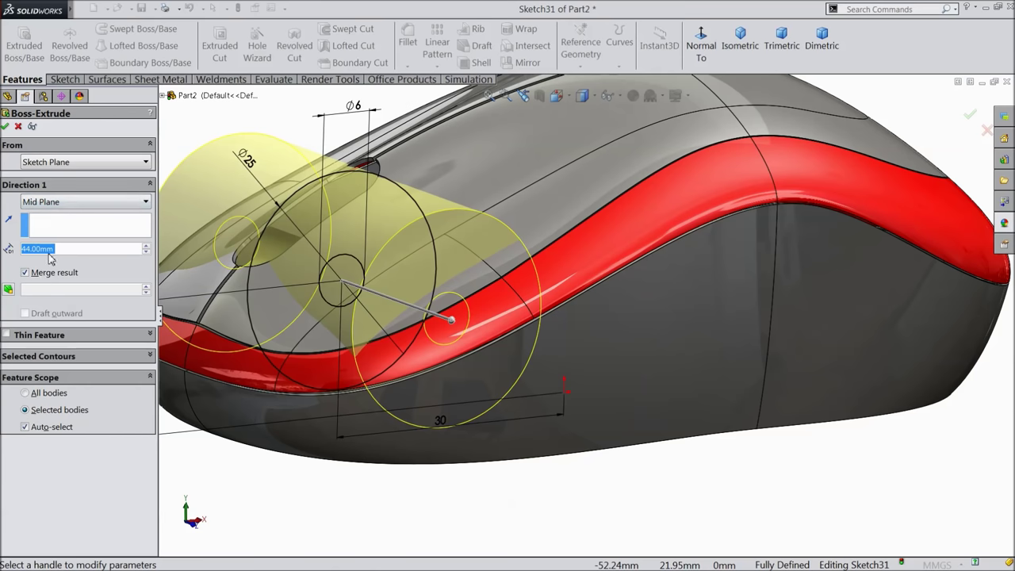
type("6.5")
key("Return")
middle_click_drag(254, 174, 404, 371)
scroll(479, 347, "down", 4)
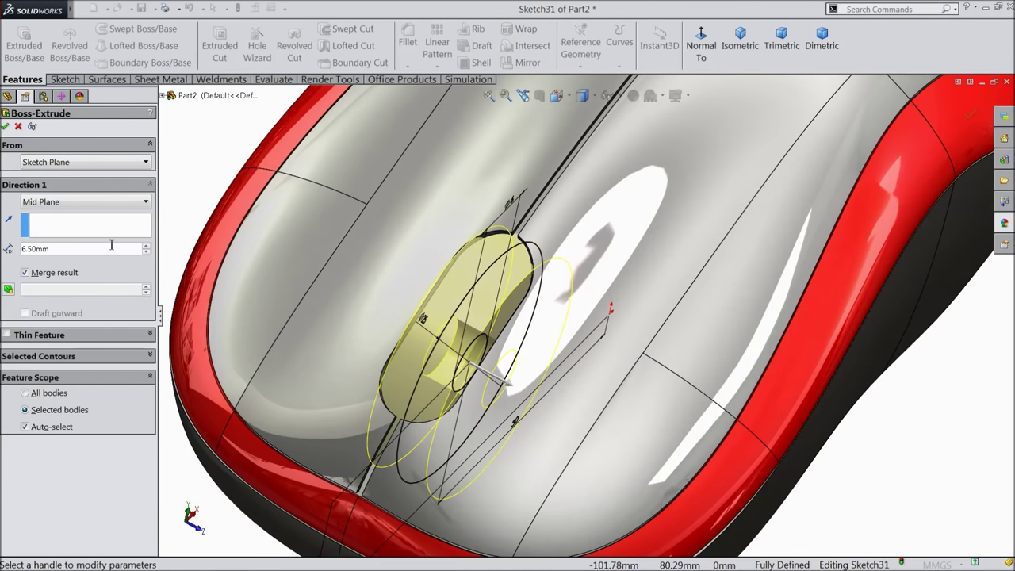
left_click(6, 127)
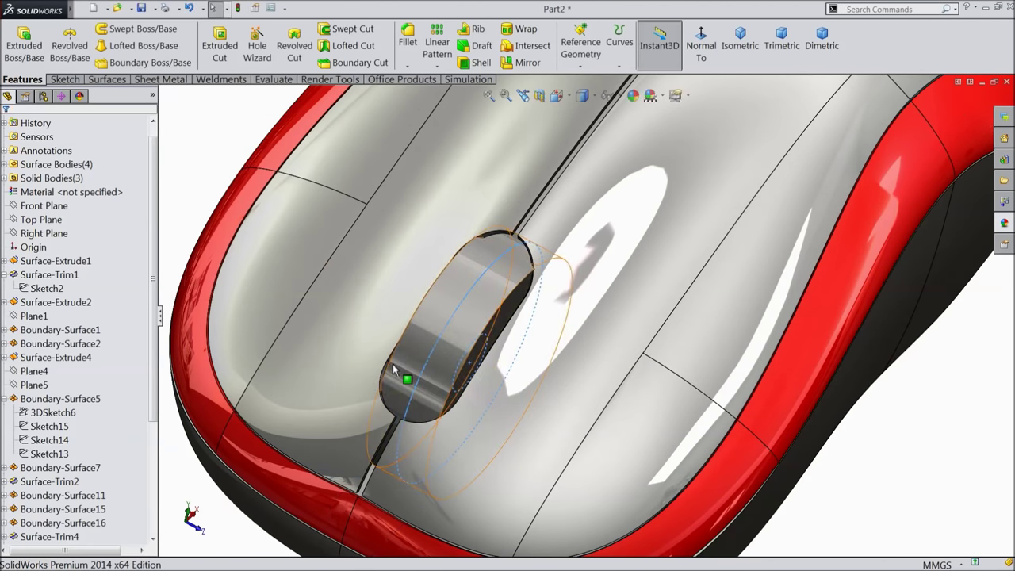
- Set the height of the scroll wheel's center above the origin to 15 mm
scroll(394, 368, "up", 3)
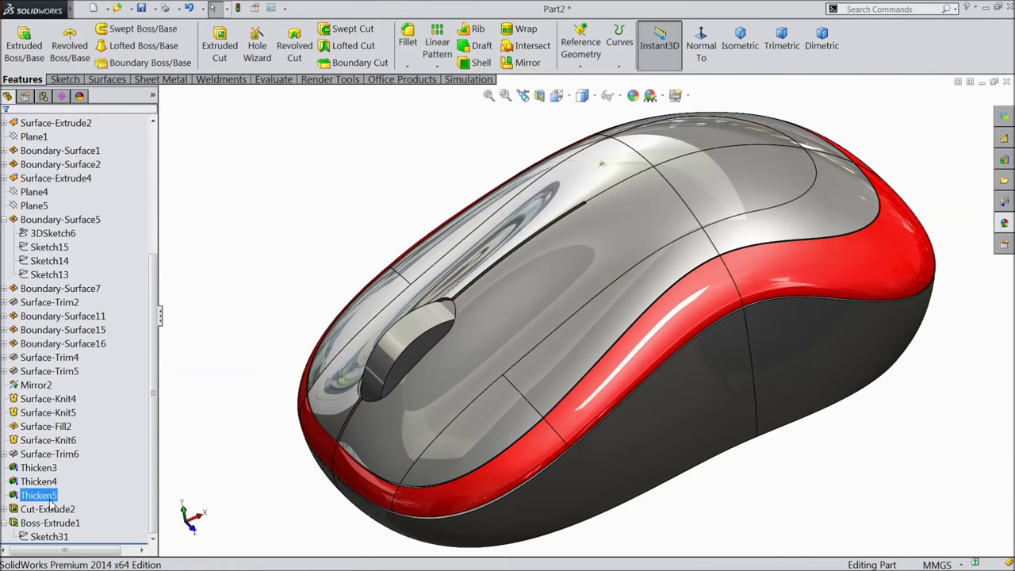
left_click(14, 523)
double_click(14, 525)
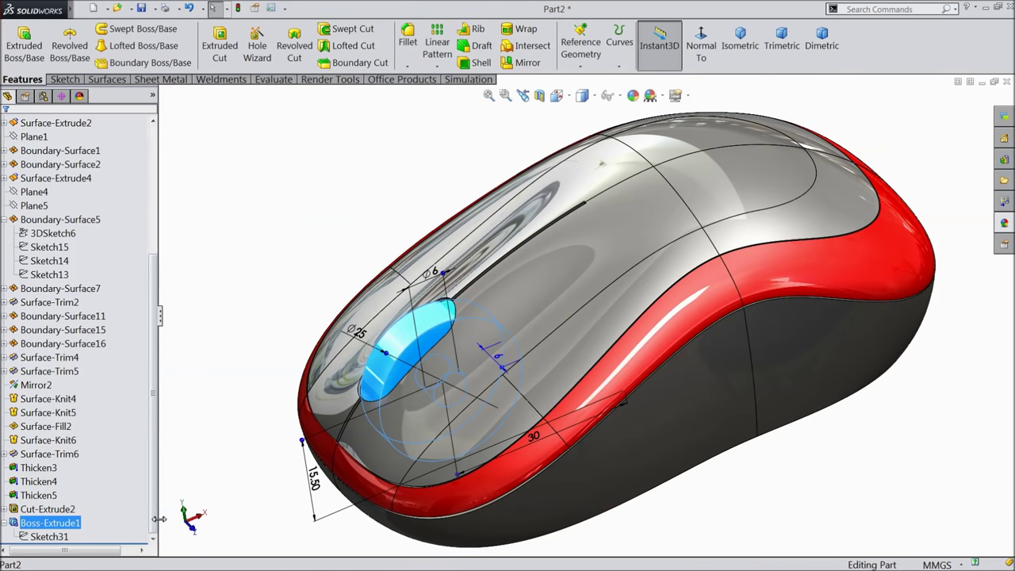
double_click(315, 484)
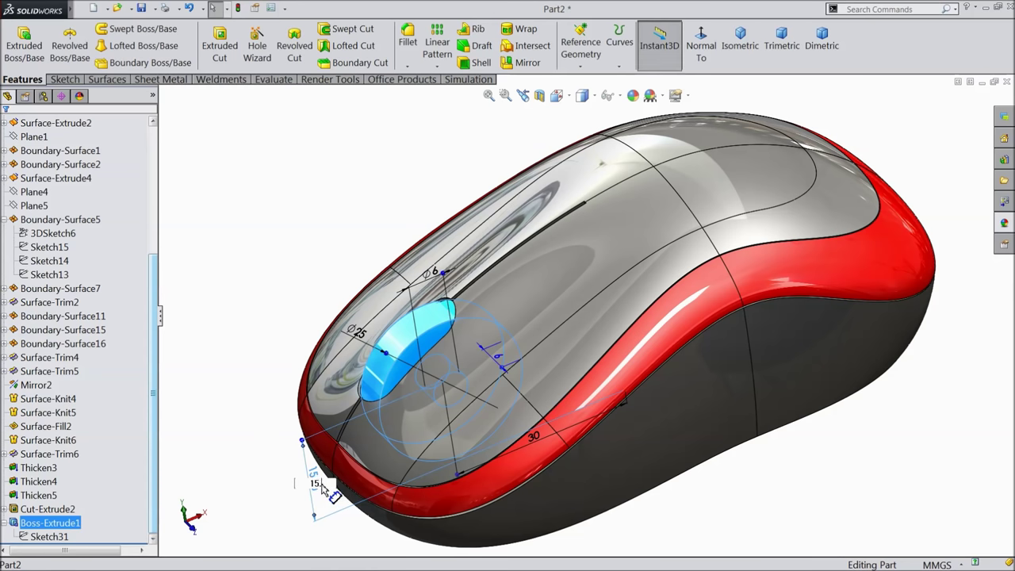
key("Return")
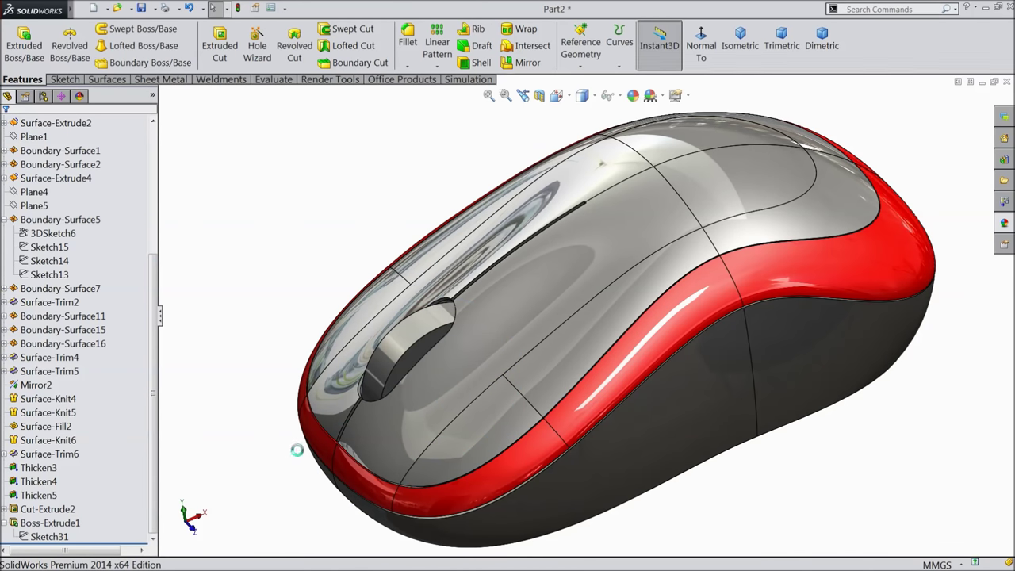
- Review the scroll wheel extrusion's depth, merge and feature scope settings and close its definition
left_click(15, 523)
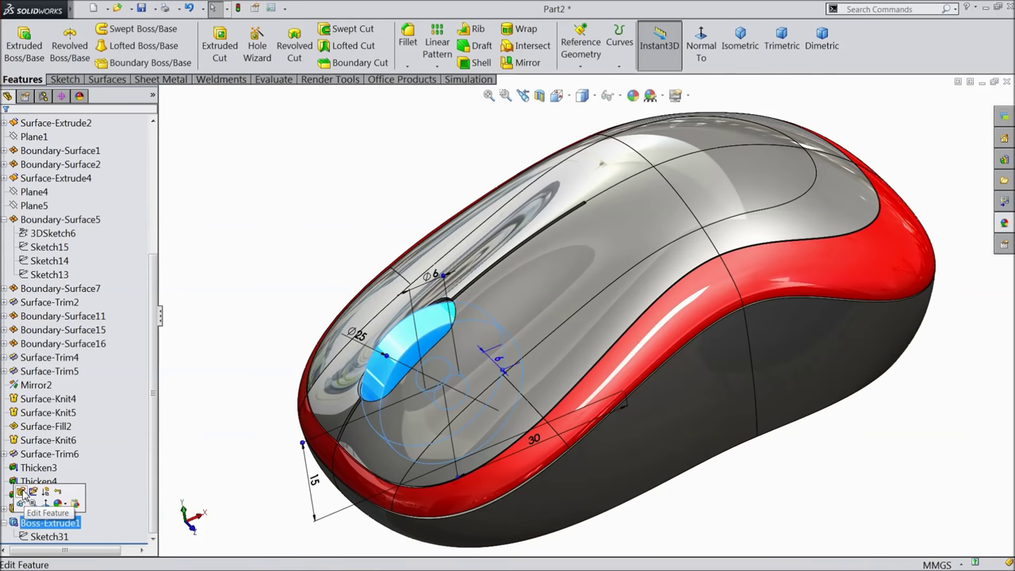
left_click(26, 497)
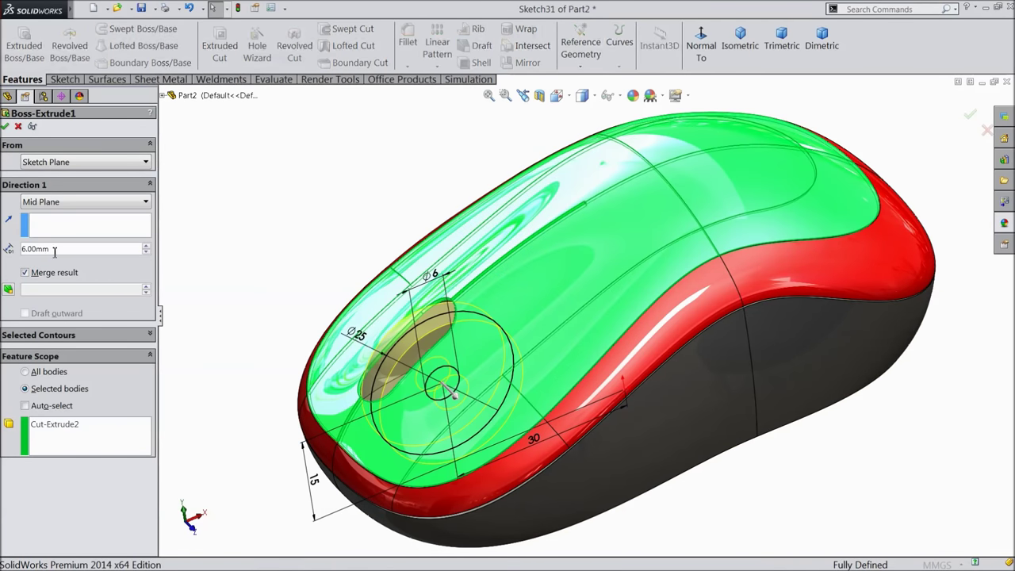
left_click(7, 127)
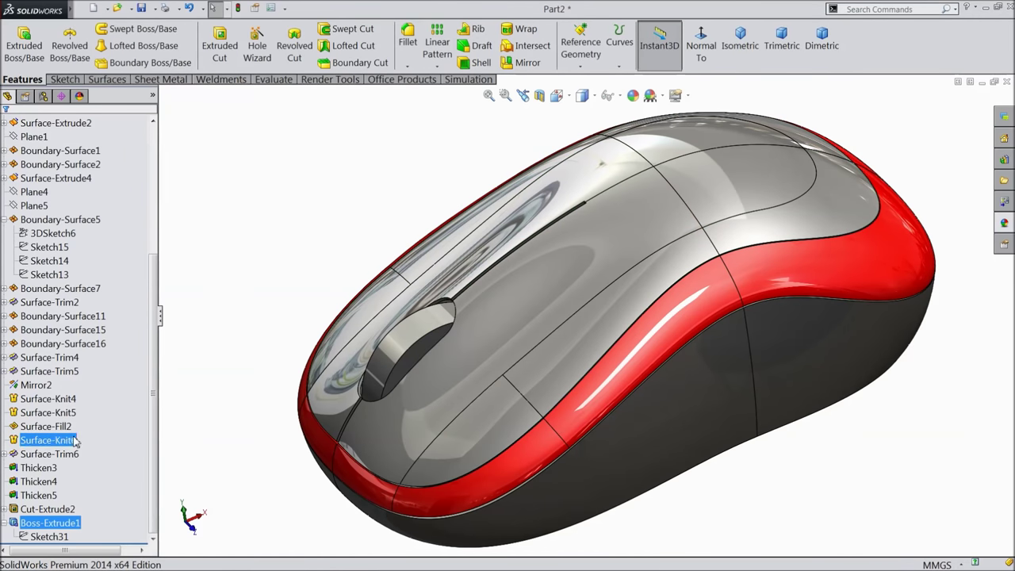
- Edit the scroll-wheel slot sketch under Surface-Trim6, set the slot's center-to-center length to 10.5 mm, and rebuild the model
left_click(4, 454)
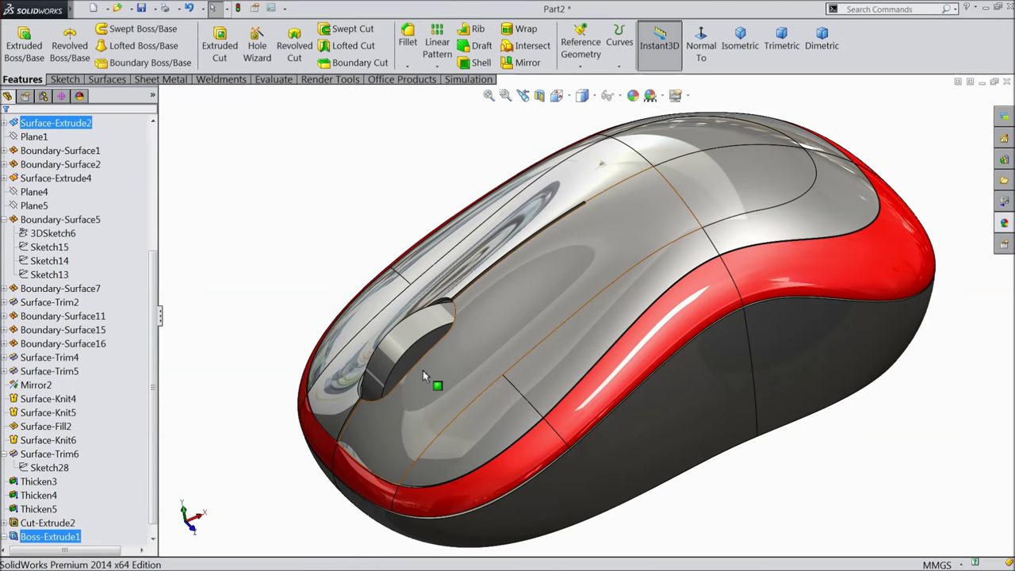
left_click(48, 467)
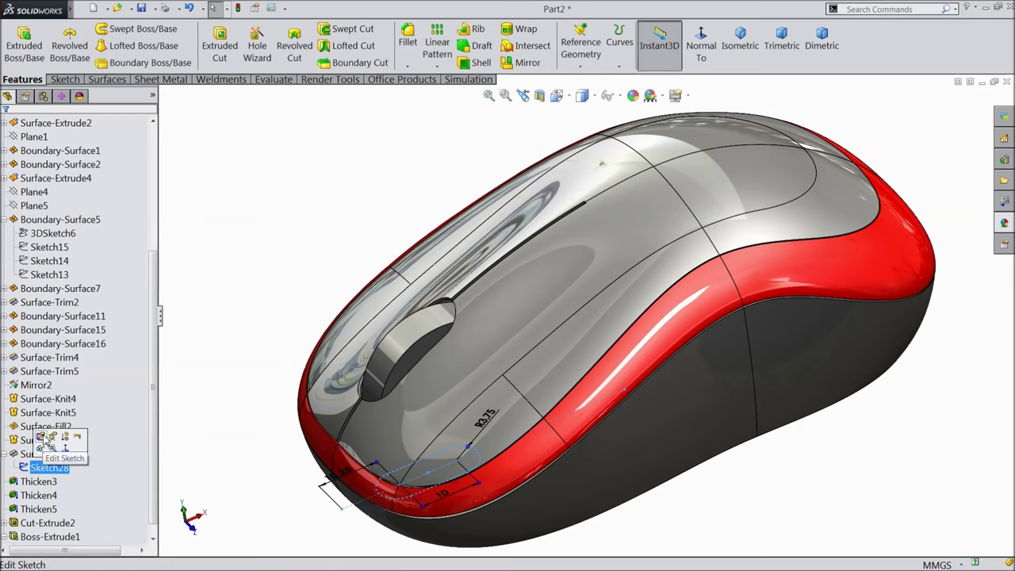
left_click(43, 438)
scroll(453, 450, "down", 5)
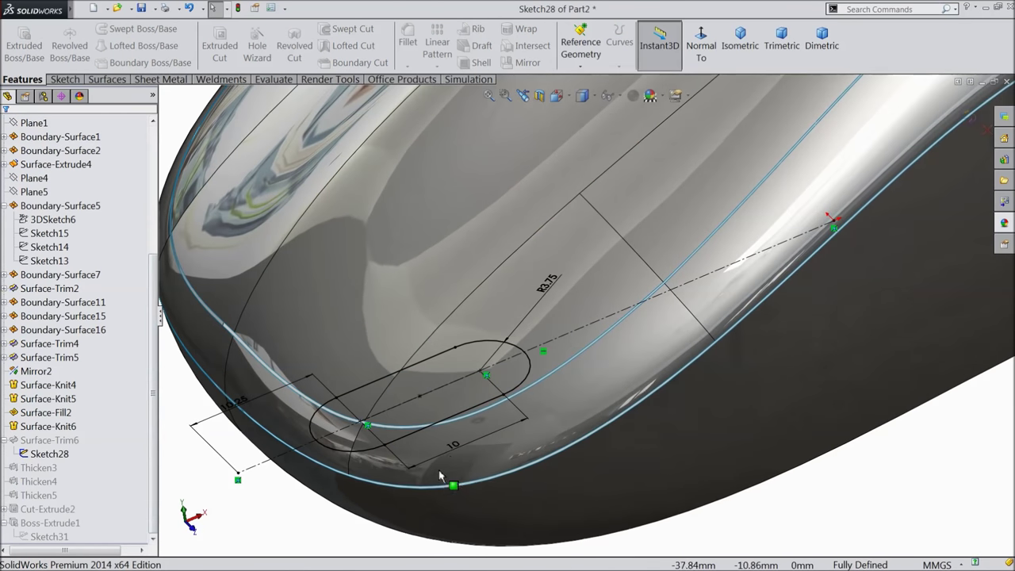
double_click(453, 447)
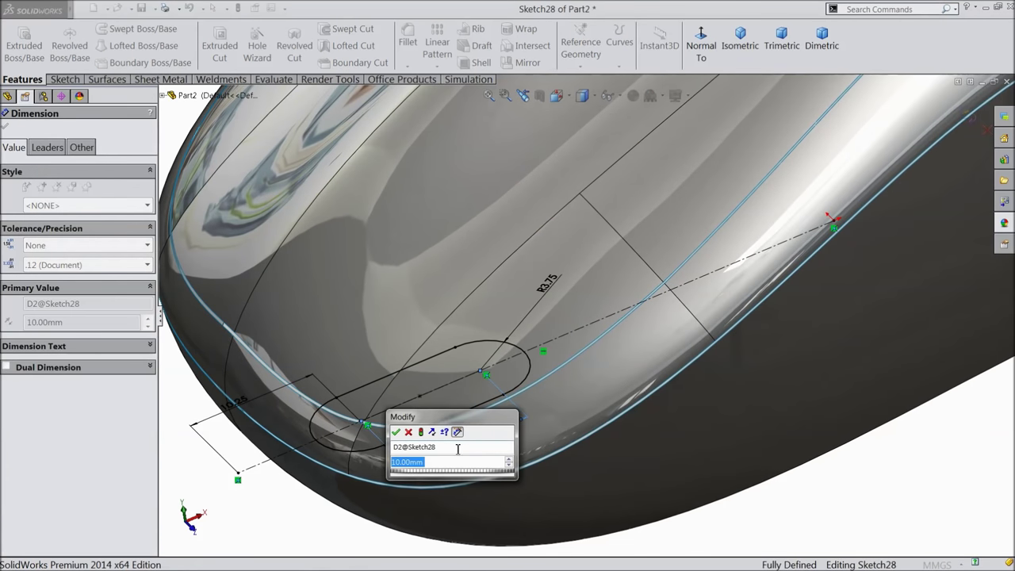
type("10.5")
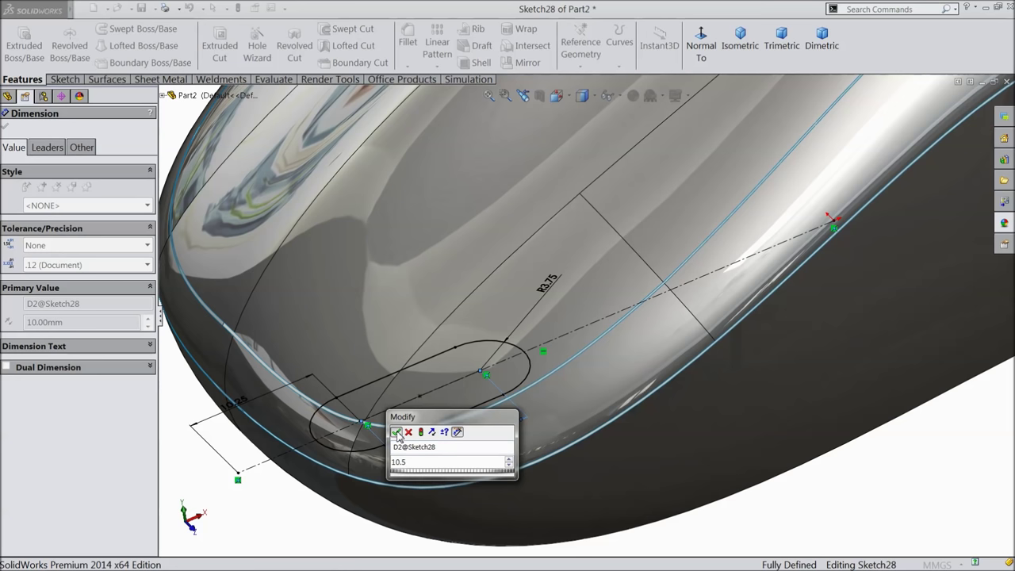
left_click(395, 431)
left_click(6, 126)
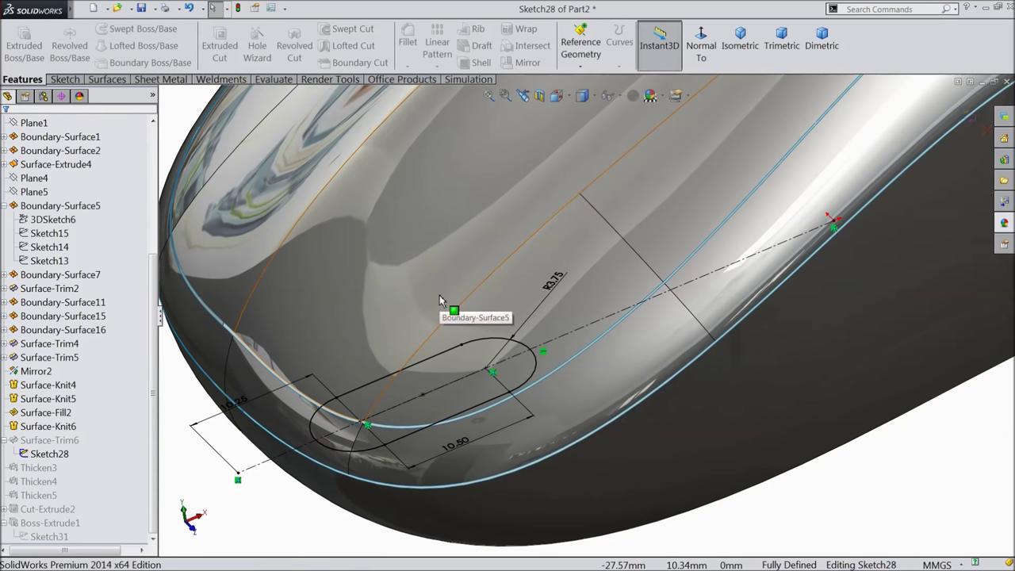
scroll(441, 300, "up", 3)
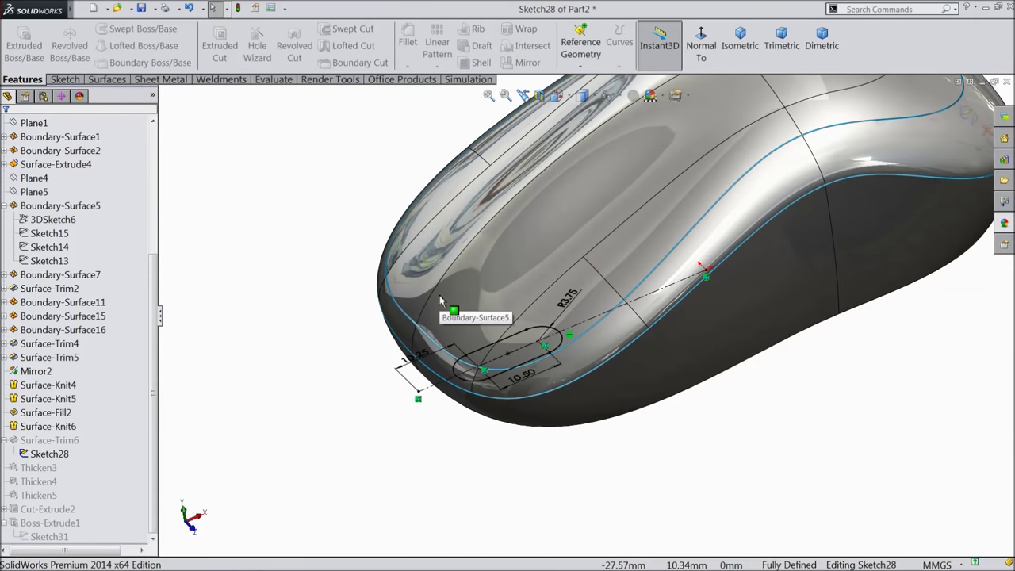
left_click(967, 117)
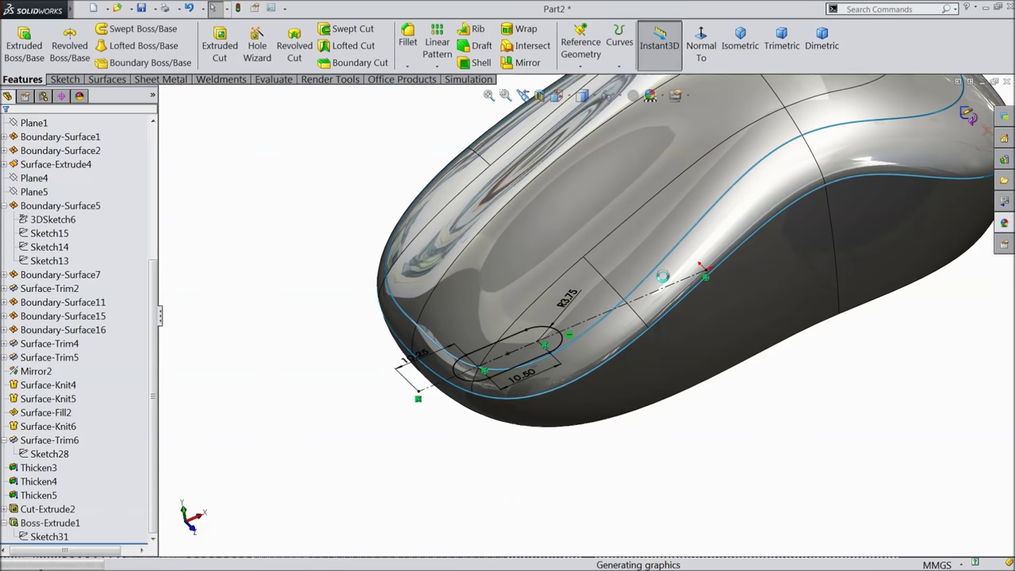
- Fillet the scroll wheel's outer rim face with a constant 3 mm radius
middle_click_drag(351, 306, 369, 347)
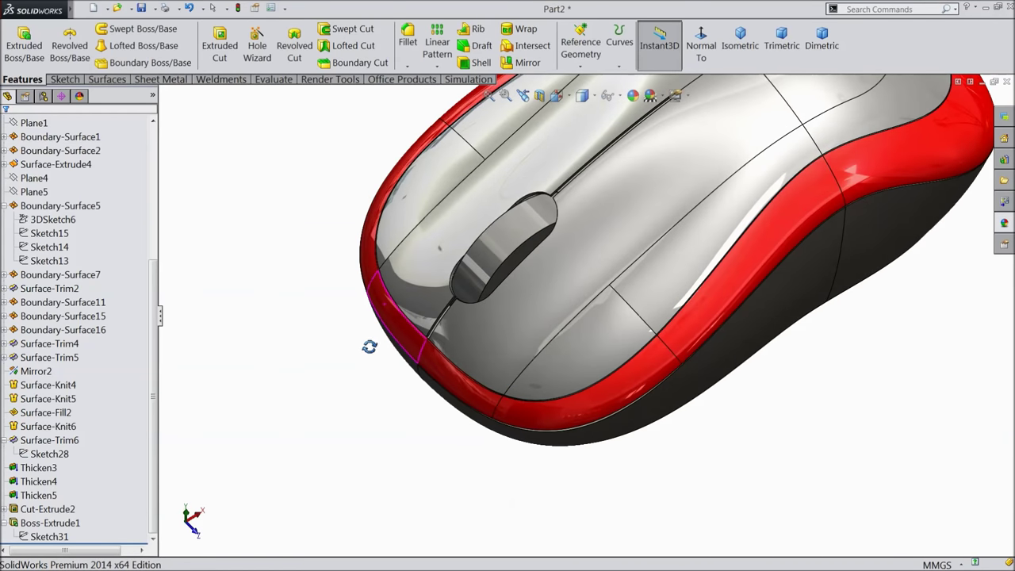
scroll(536, 224, "down", 5)
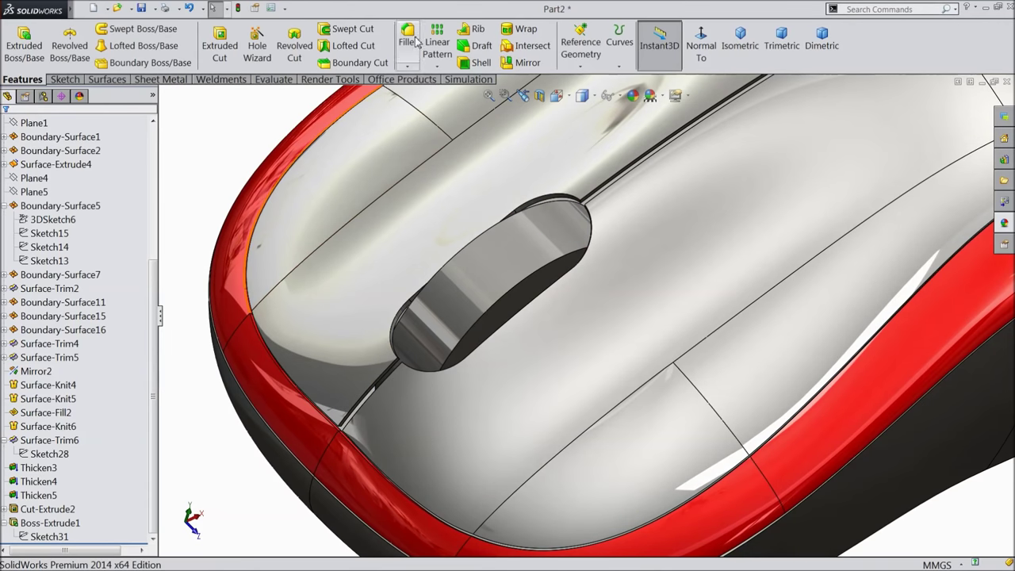
left_click(408, 41)
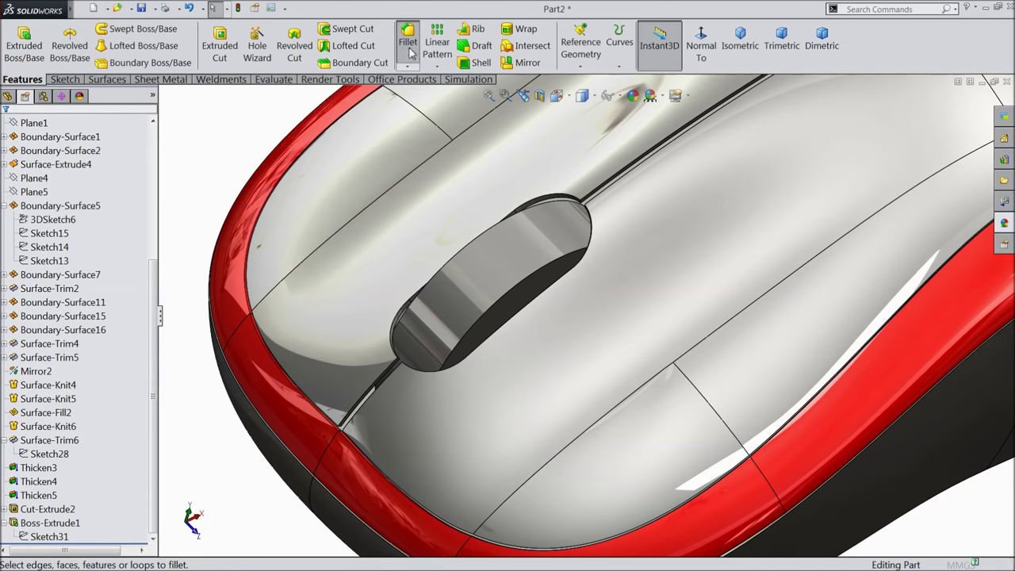
left_click(484, 283)
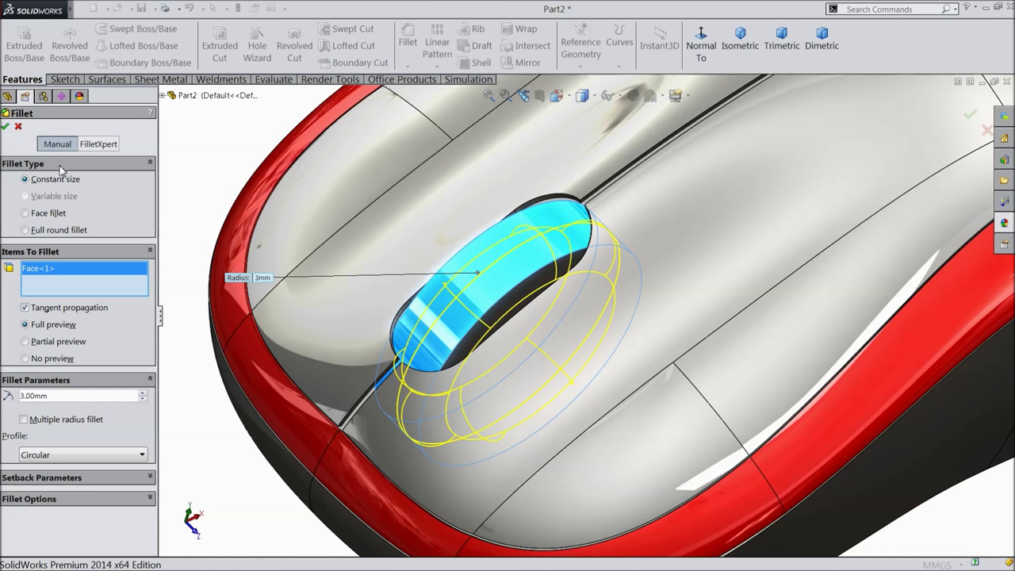
left_click(7, 127)
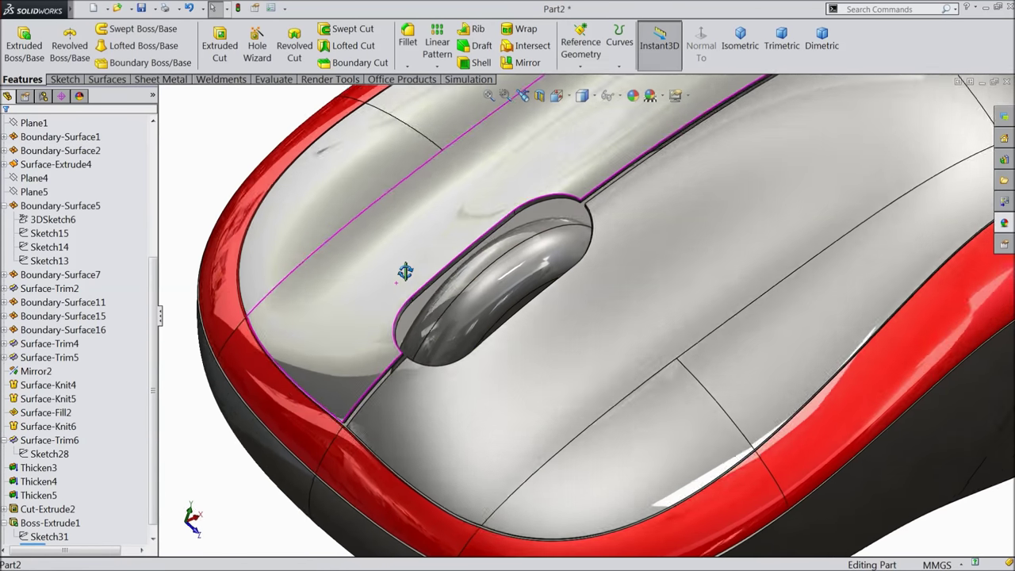
middle_click_drag(405, 272, 410, 256)
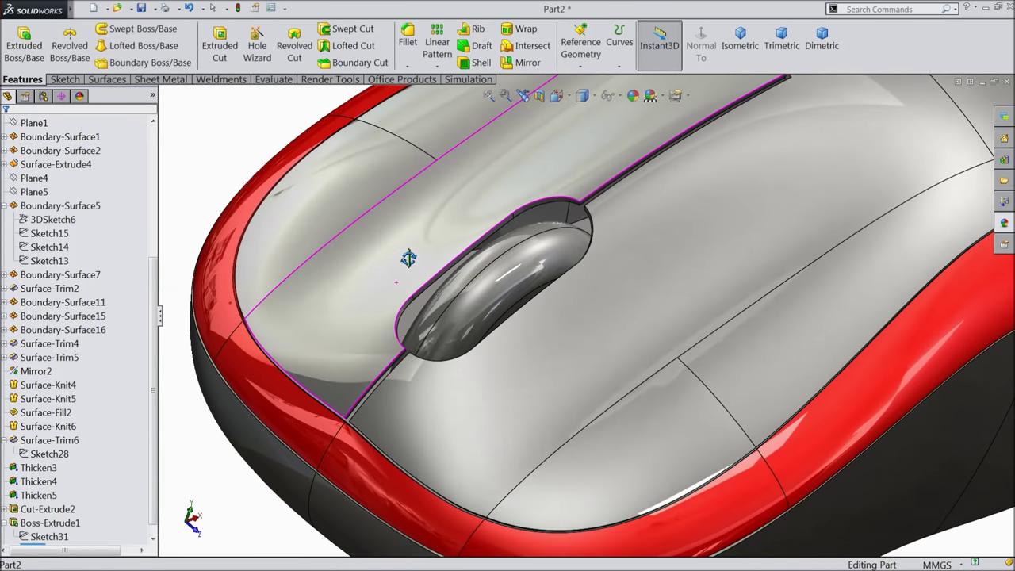
- Start a new sketch on the Front Plane and view it face-on at the scroll wheel
left_click_drag(153, 287, 153, 148)
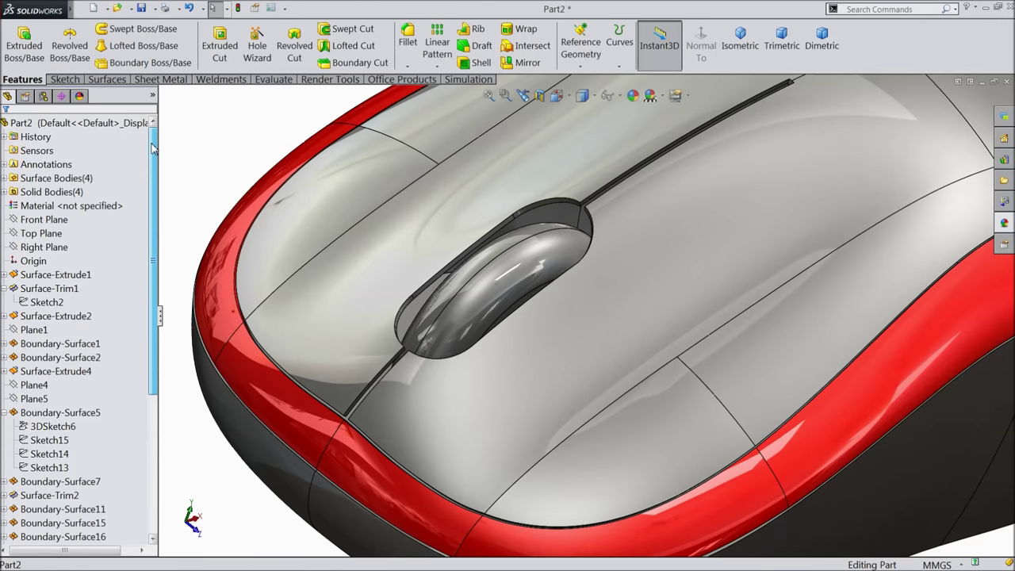
left_click(48, 220)
left_click(53, 207)
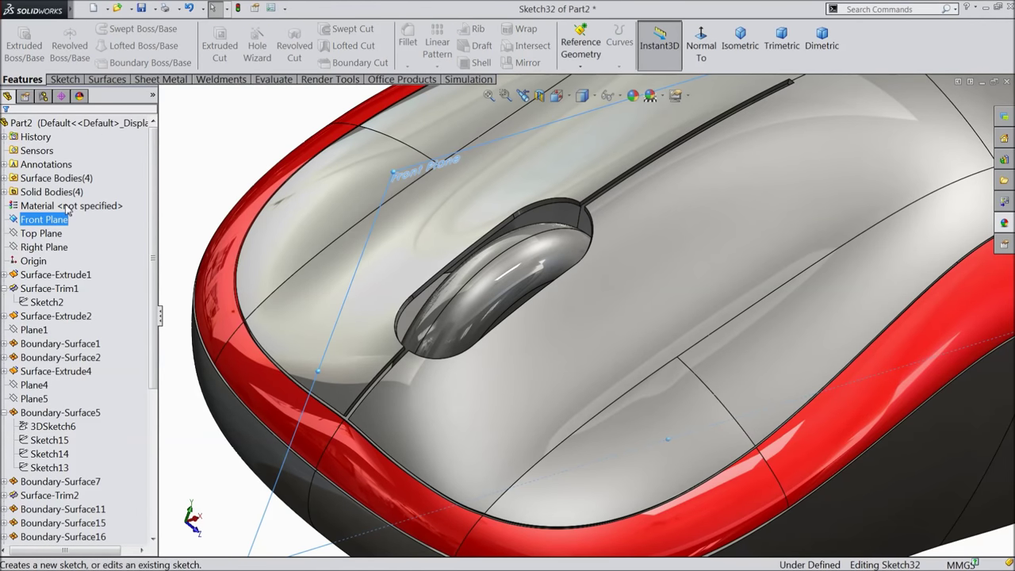
left_click(701, 45)
scroll(426, 291, "down", 5)
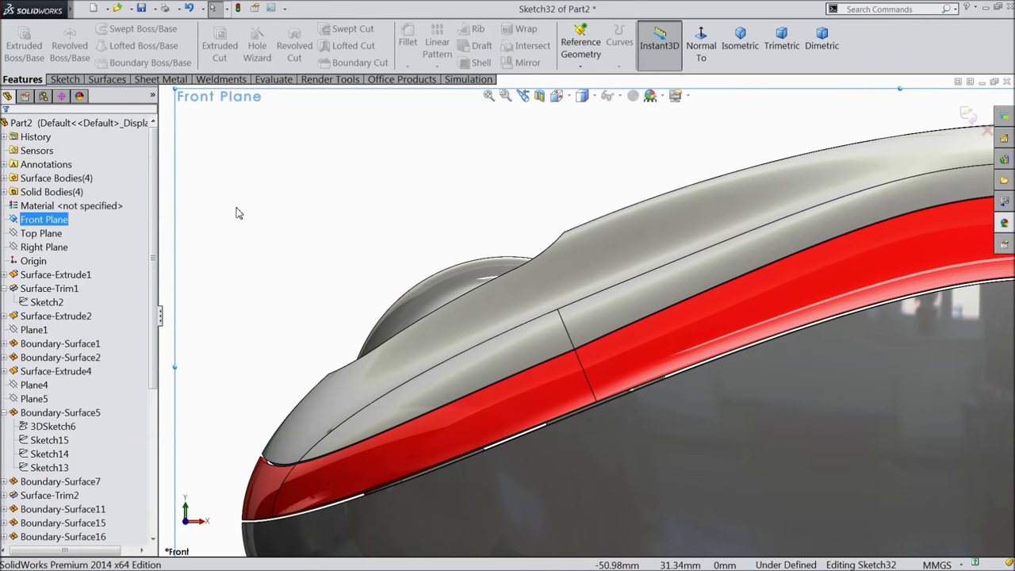
- Draw a vertical centerline from the topmost point of the scroll wheel's rim down to the wheel's center
left_click(81, 79)
left_click(103, 29)
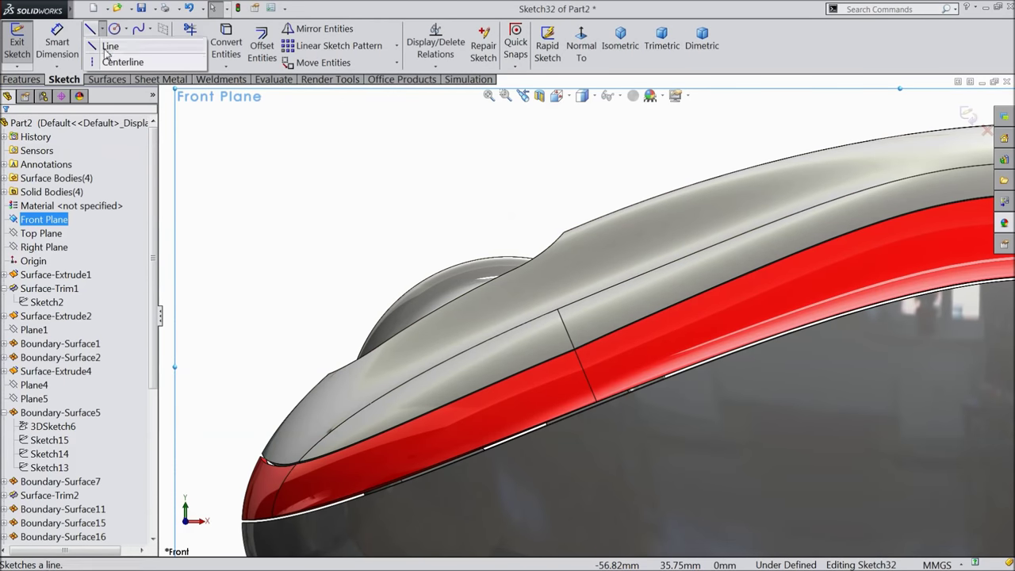
left_click(111, 59)
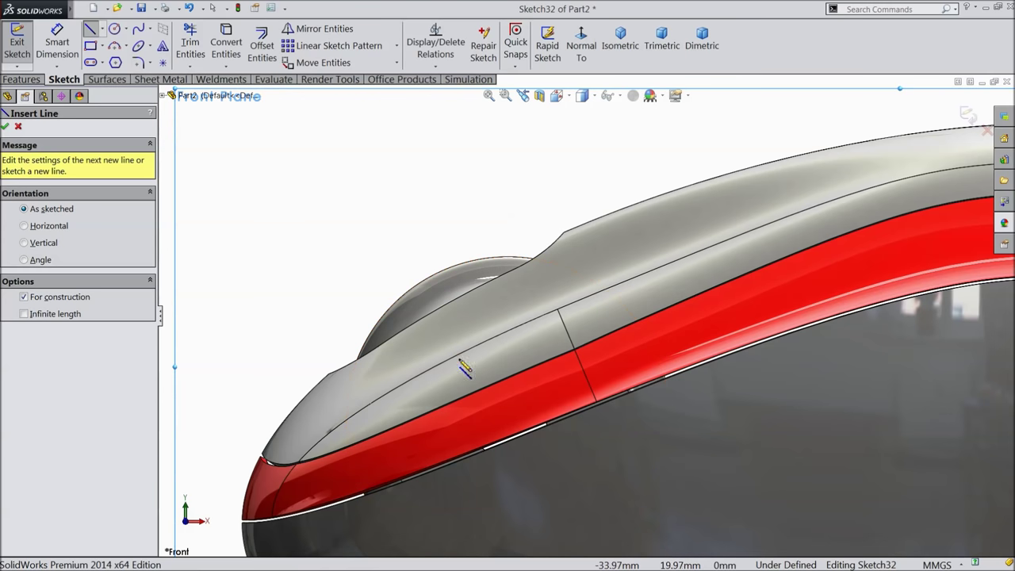
scroll(537, 449, "up", 3)
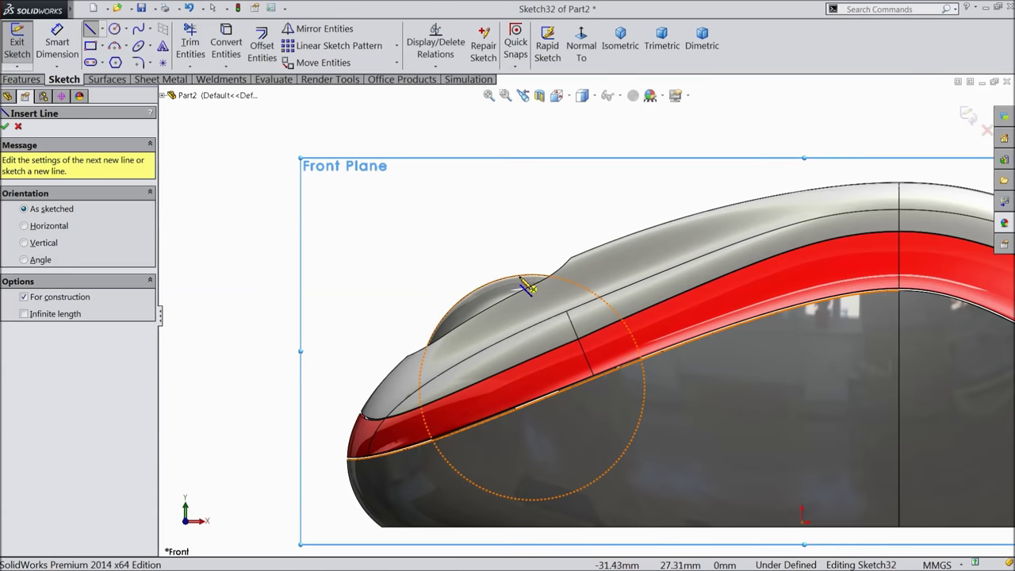
left_click(532, 276)
left_click(531, 389)
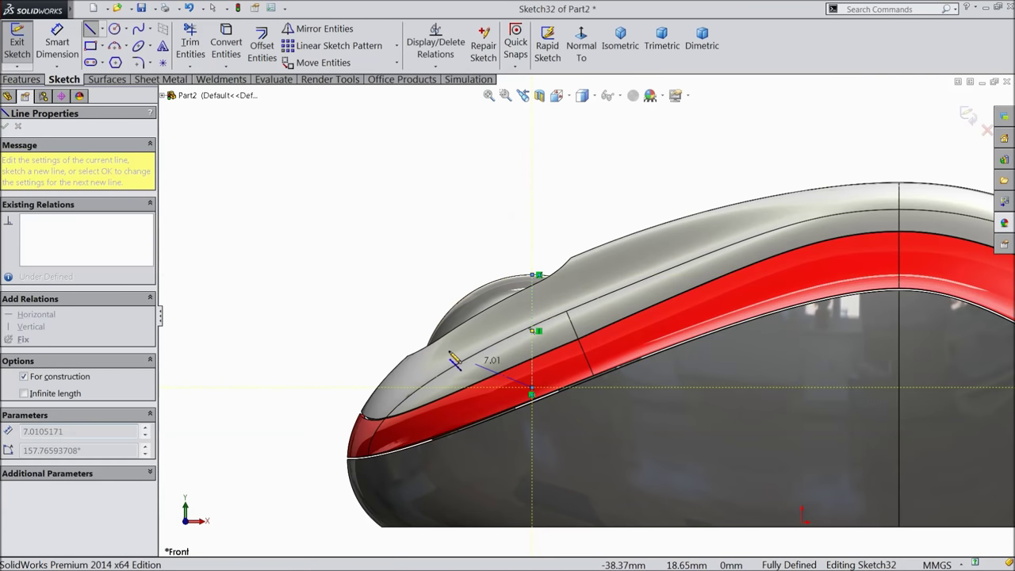
right_click(383, 306)
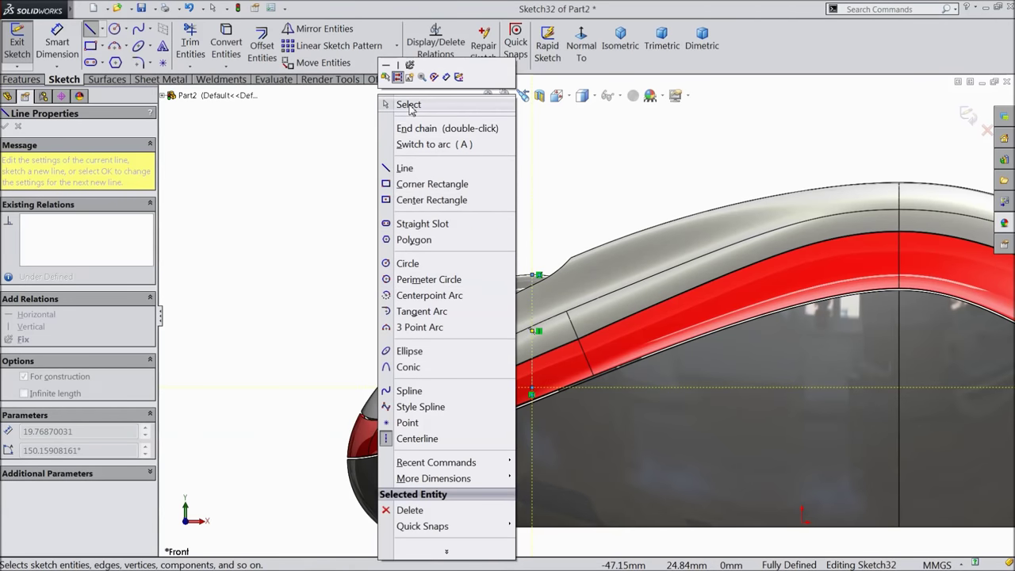
left_click(403, 103)
- Sketch a tiny circle about 0.07 mm in diameter just above the centerline's upper end
scroll(536, 281, "down", 2)
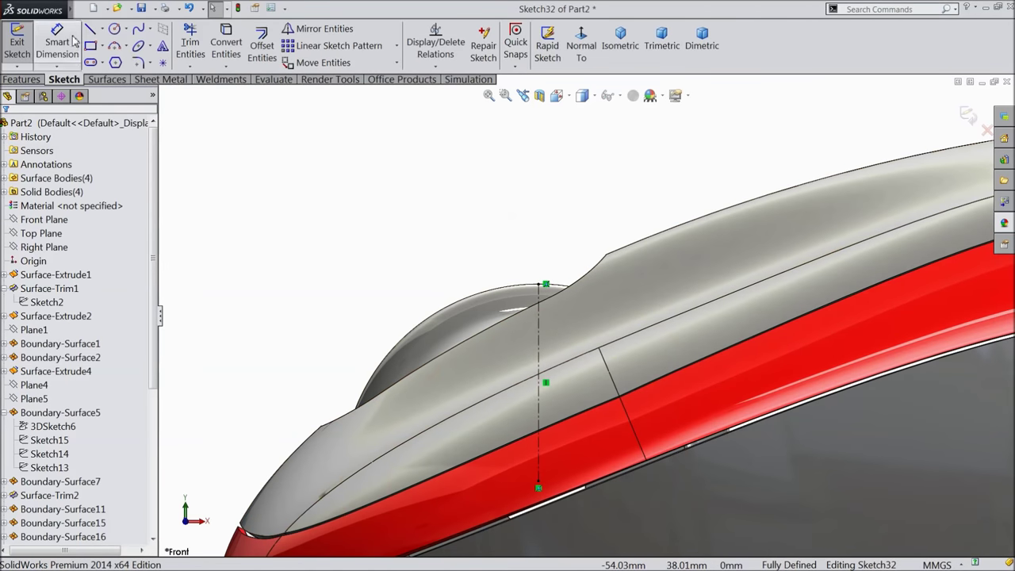
left_click(116, 33)
scroll(555, 292, "down", 5)
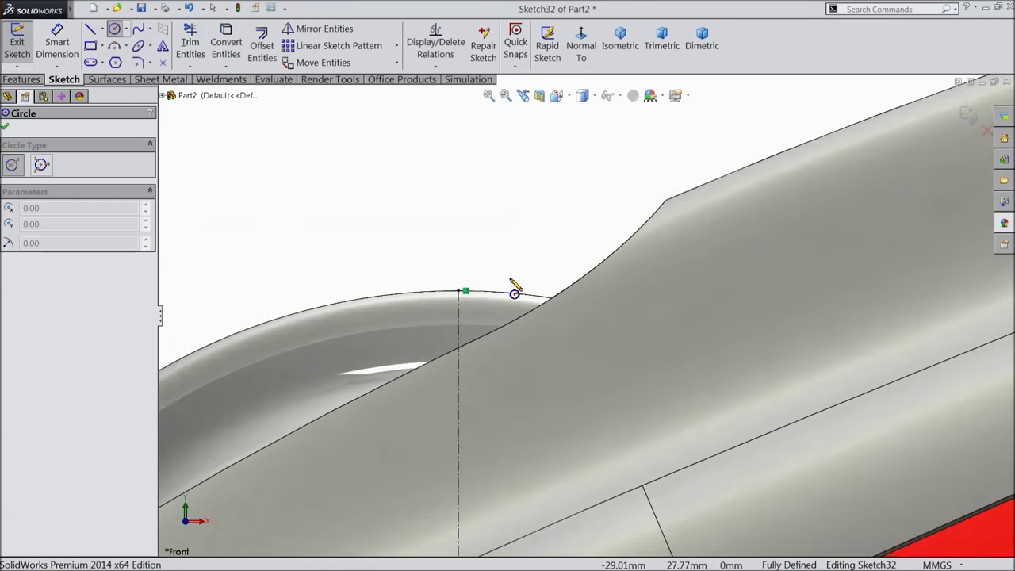
scroll(482, 333, "down", 2)
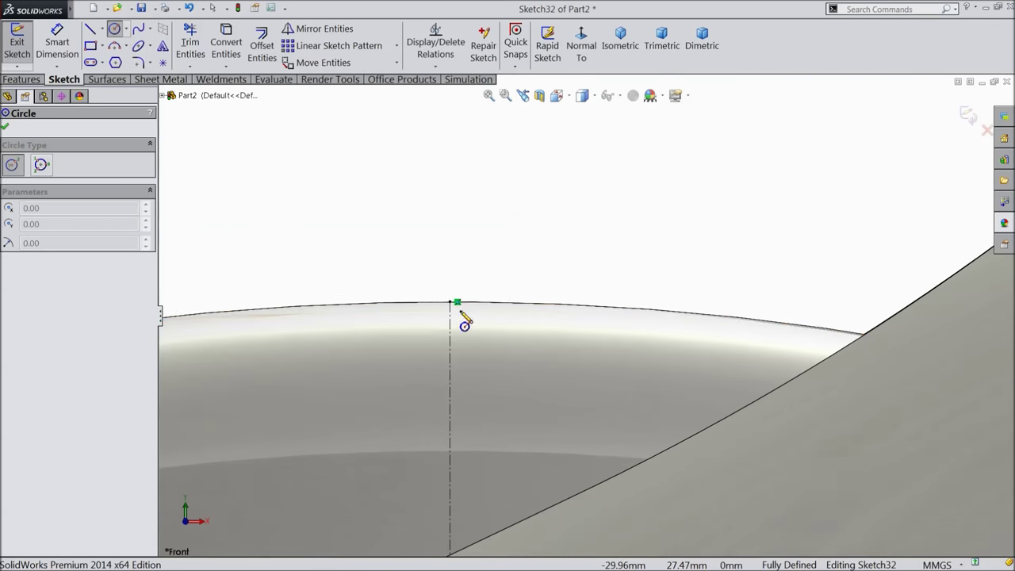
left_click(451, 277)
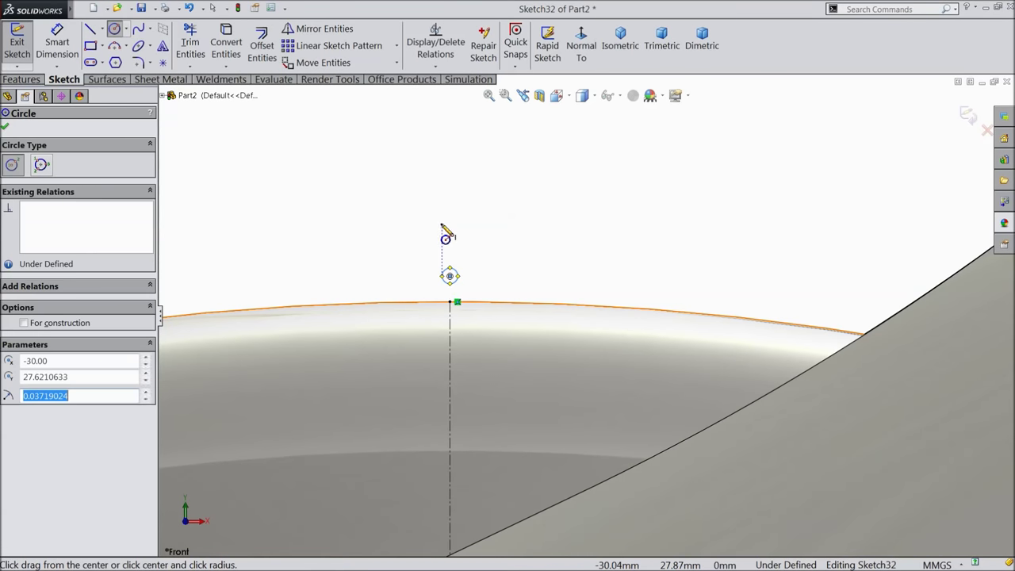
- Dimension the small circle's diameter as 0.5 mm and its center's height above the centerline's upper end as 0.1 mm
left_click(57, 44)
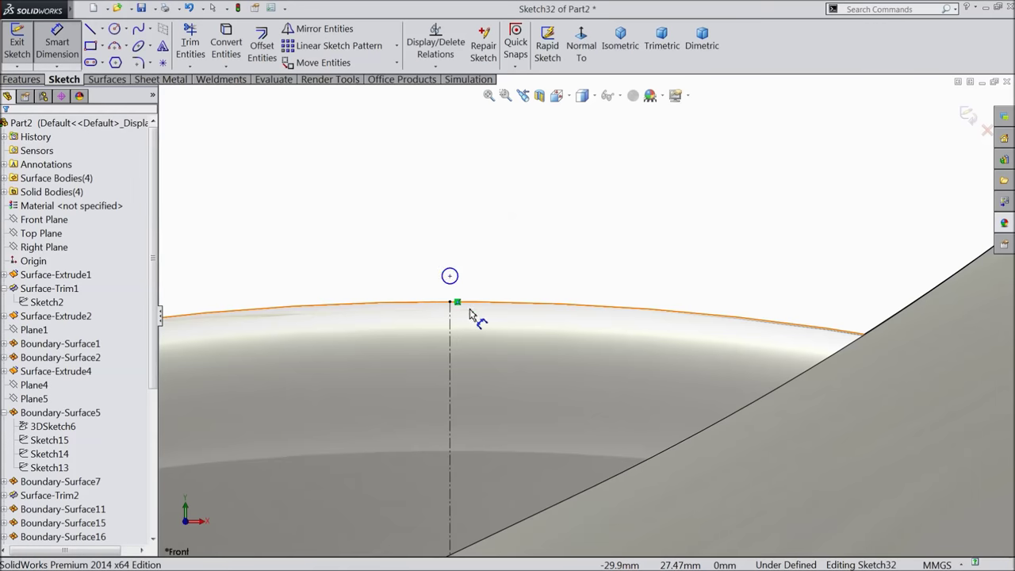
left_click(456, 240)
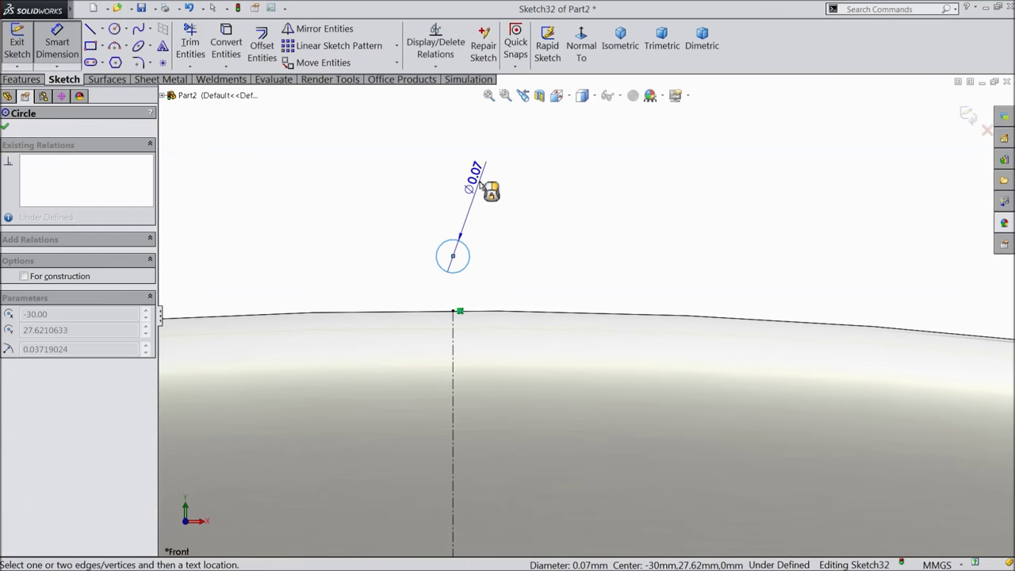
left_click(462, 194)
type("0.5")
key("Return")
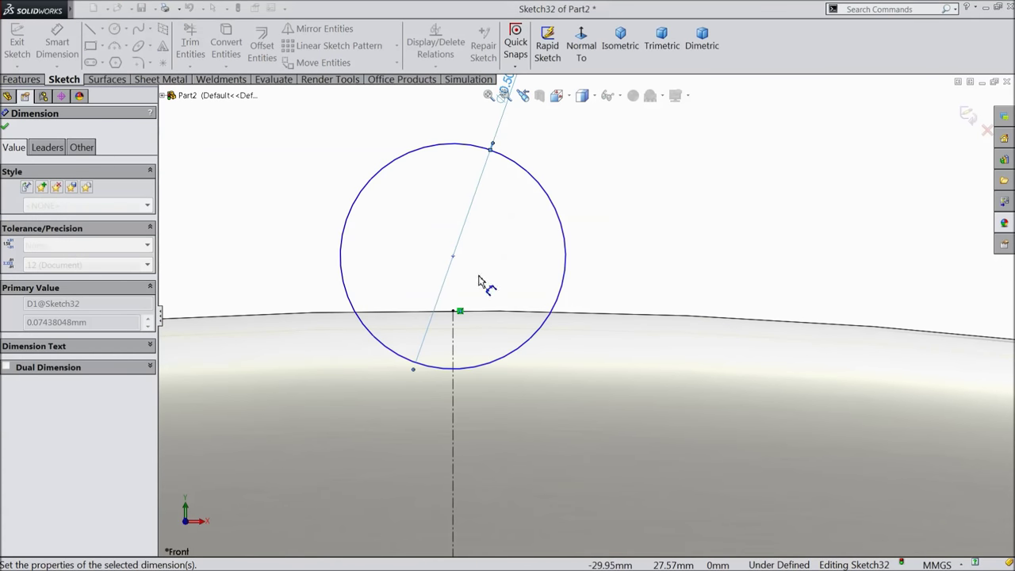
left_click(454, 311)
left_click(452, 257)
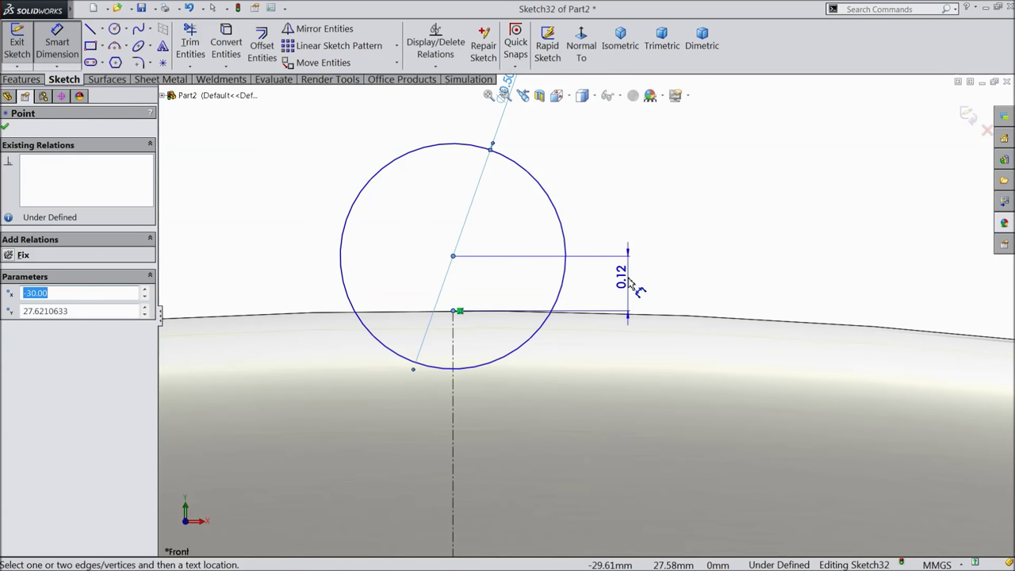
left_click(630, 282)
type("0.1")
key("Return")
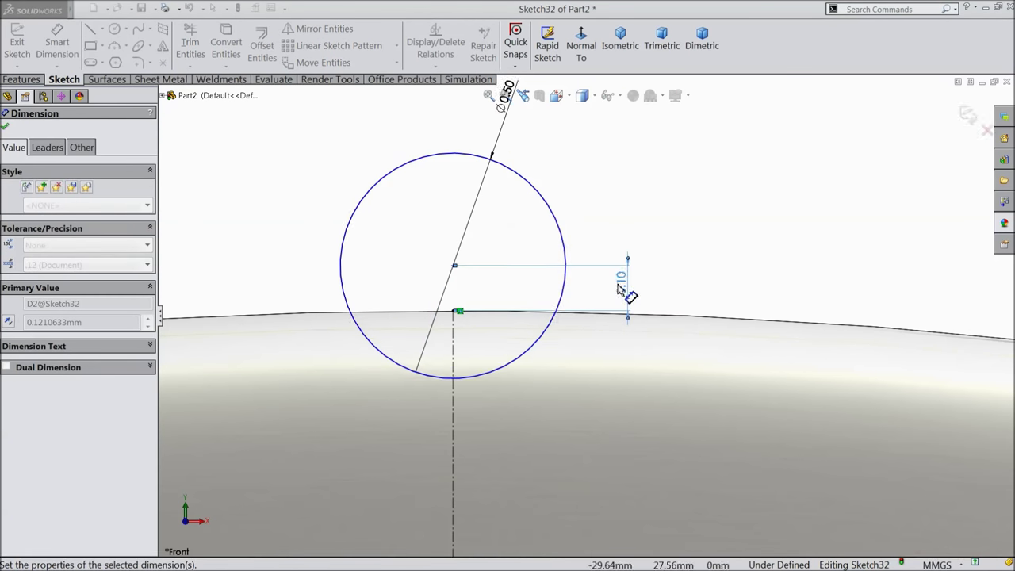
- Draw a short centerline from the vertical centerline's upper end to the center of the small circle
scroll(510, 356, "up", 5)
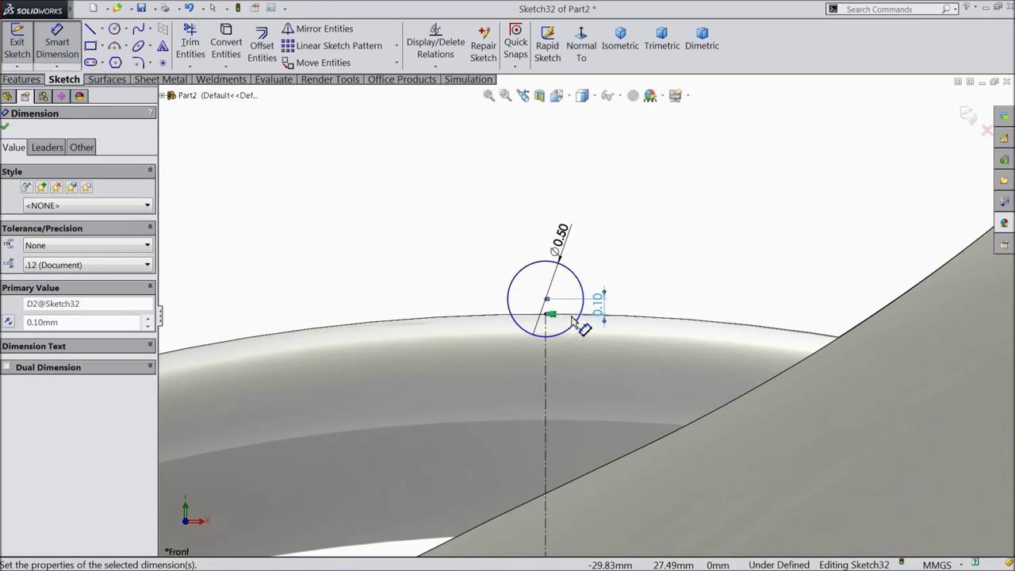
left_click(102, 30)
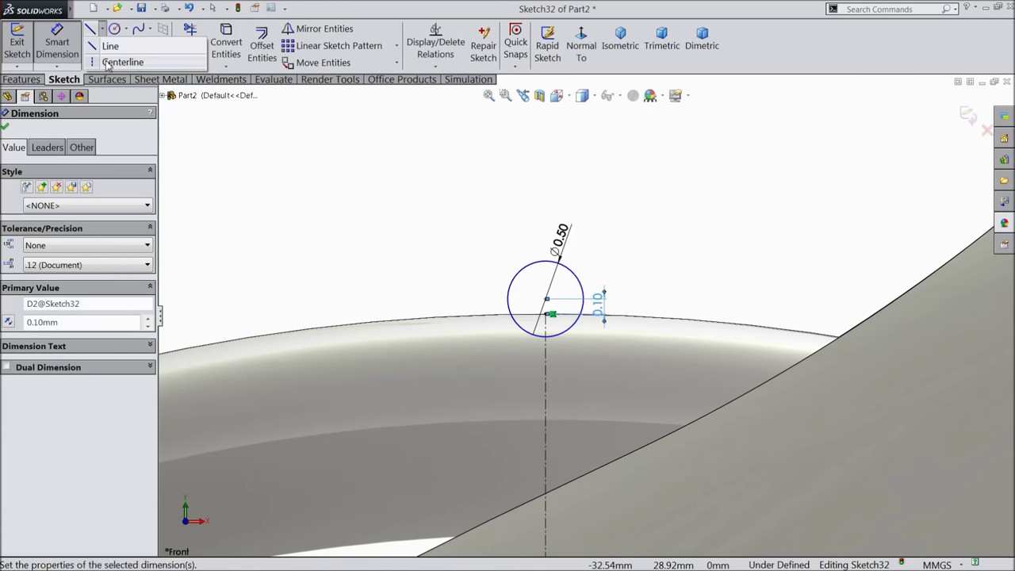
left_click(119, 59)
scroll(587, 287, "down", 3)
scroll(523, 346, "down", 4)
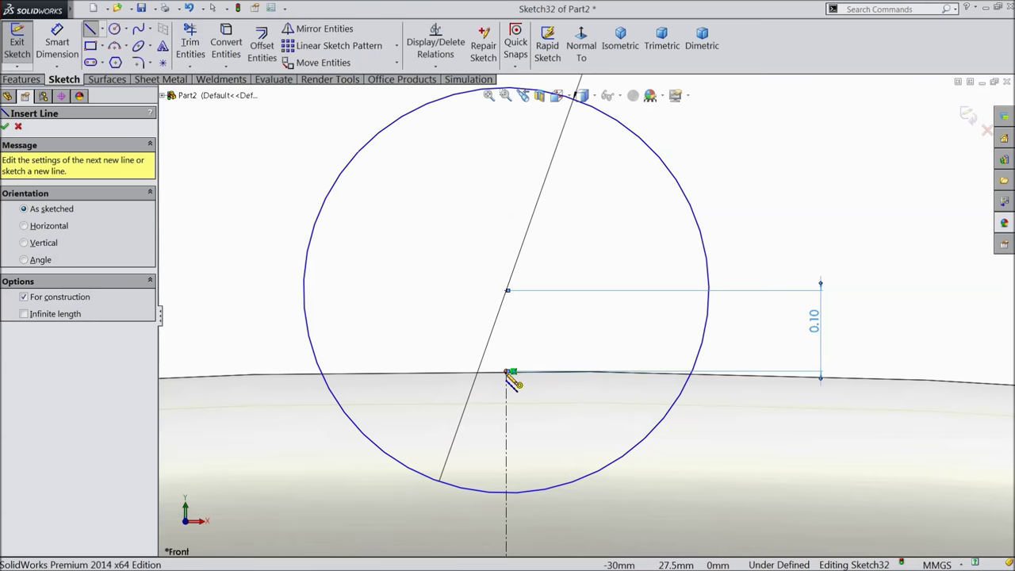
left_click(508, 371)
left_click(507, 290)
right_click(555, 230)
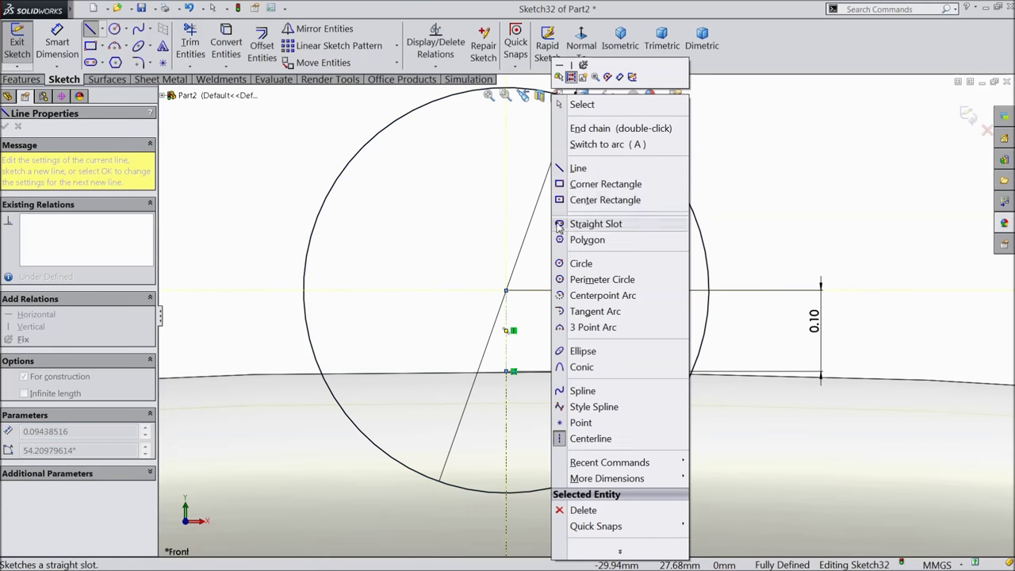
left_click(583, 104)
- Draw a horizontal centerline about 11.8 mm long, starting on the vertical centerline about 3.3 mm below the small circle and running toward the mouse's front
scroll(572, 293, "up", 6)
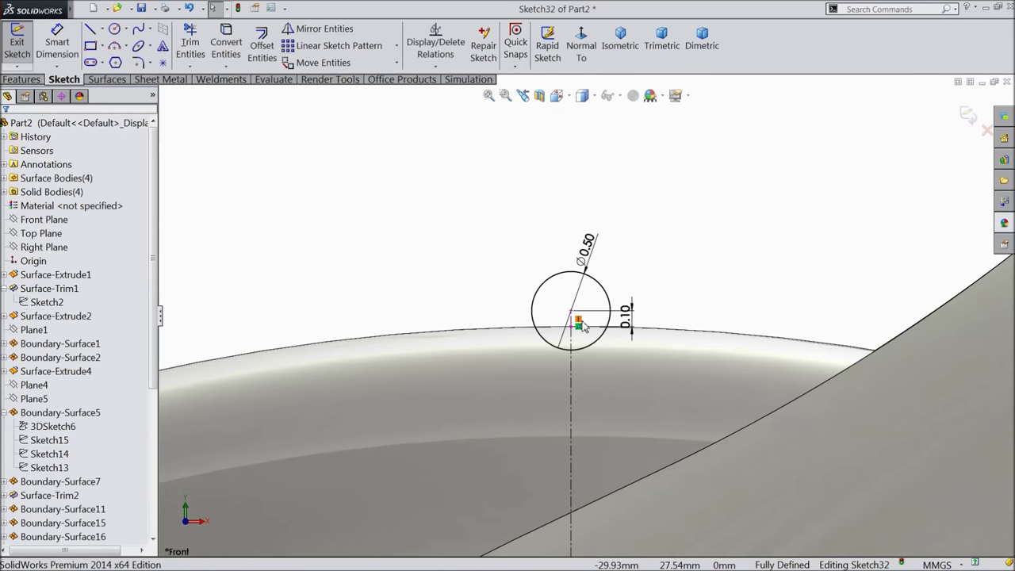
scroll(583, 325, "up", 2)
scroll(601, 343, "up", 2)
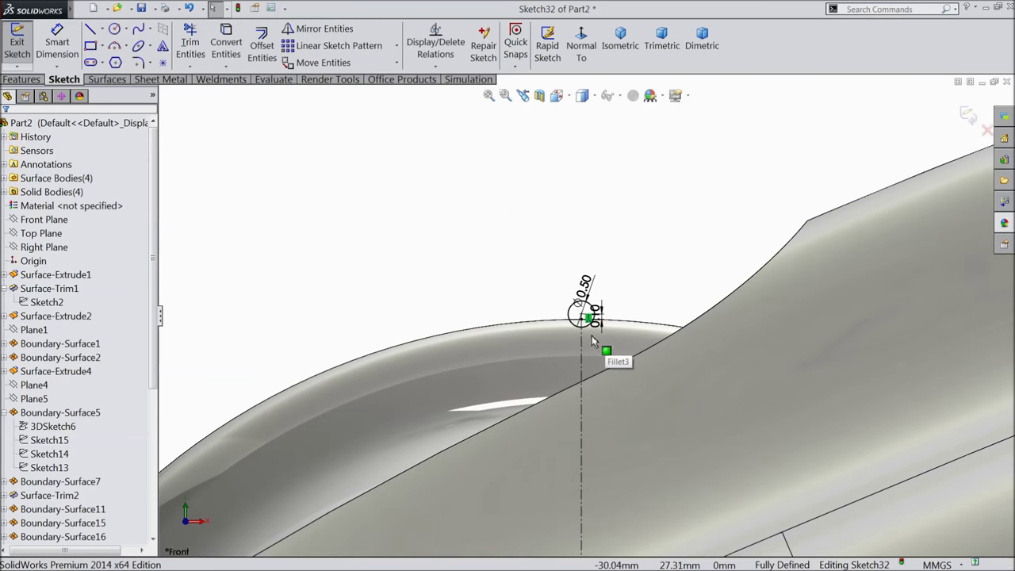
left_click(102, 29)
left_click(111, 59)
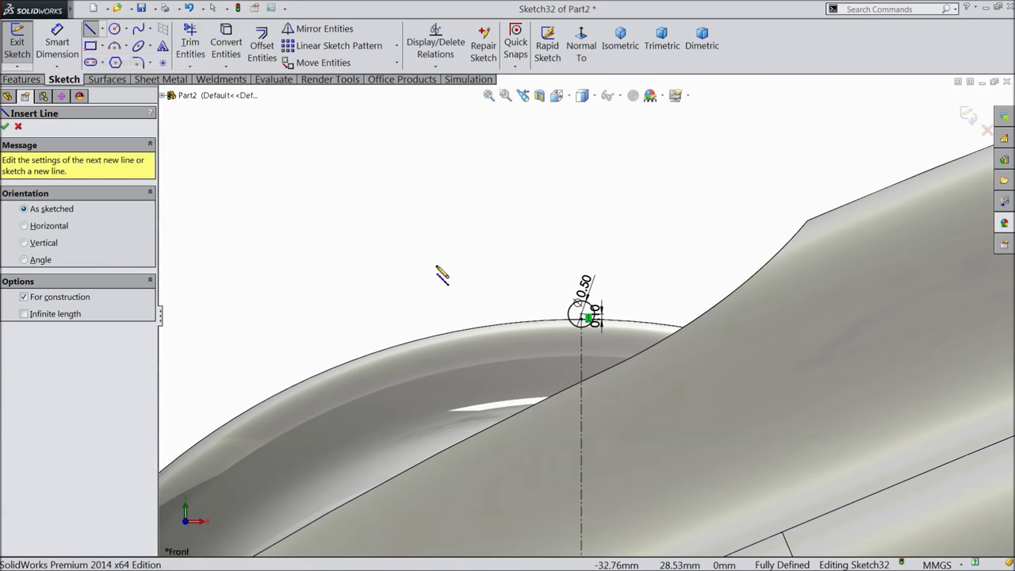
scroll(593, 411, "up", 2)
left_click(584, 397)
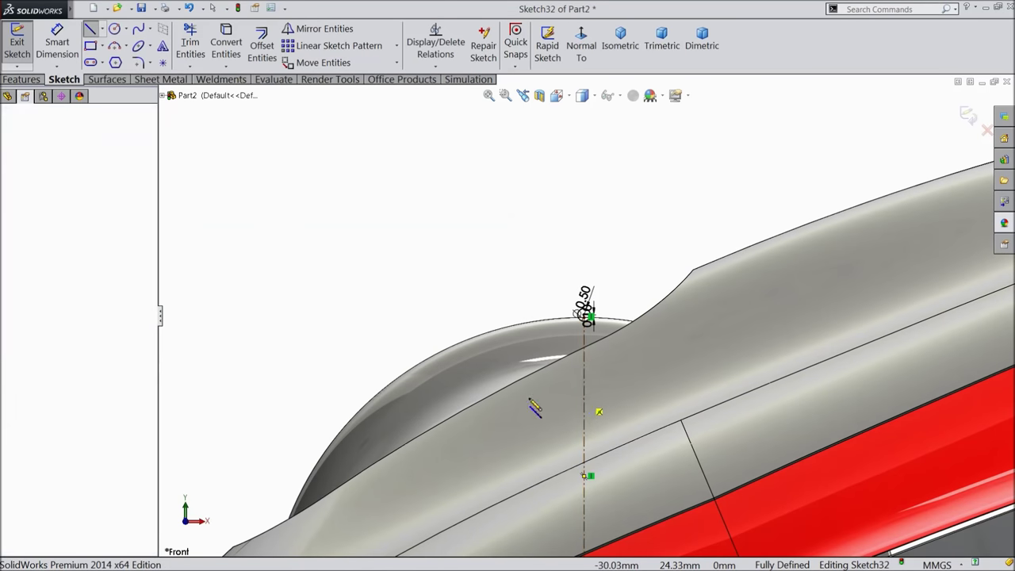
left_click(285, 398)
right_click(296, 402)
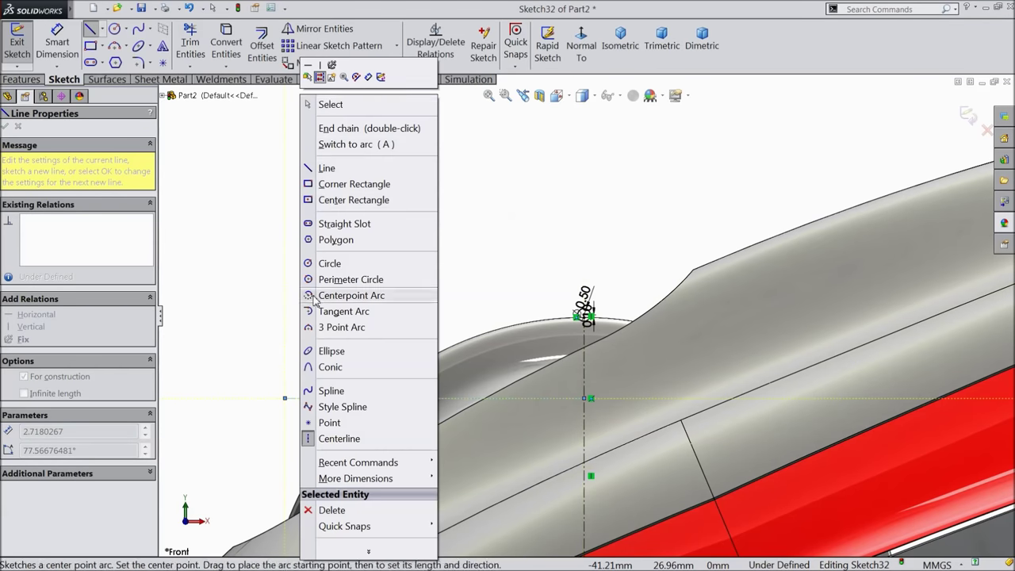
left_click(332, 104)
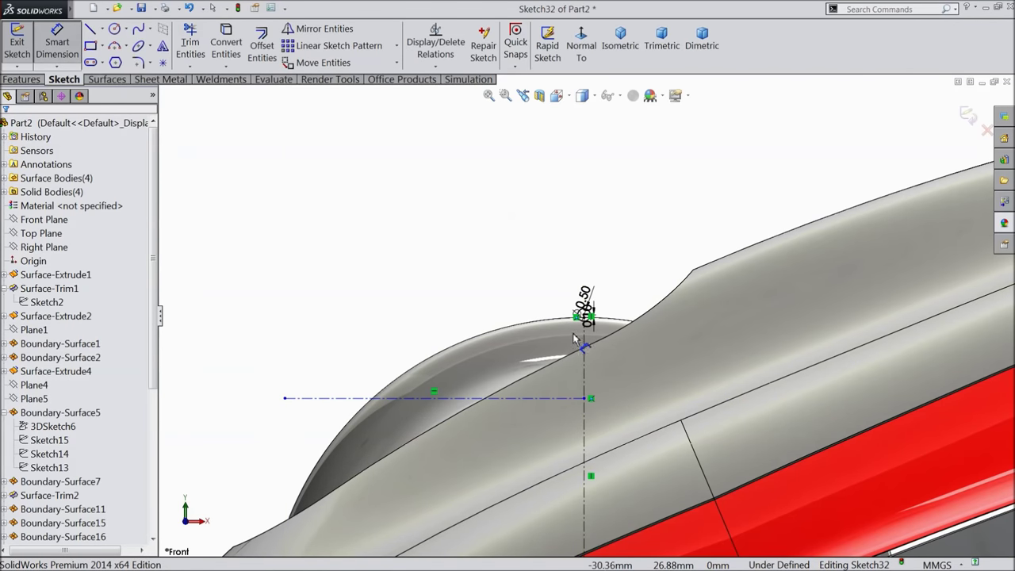
- Dimension the vertical distance between the horizontal centerline and the small circle's center as 3.5 mm
scroll(566, 330, "down", 3)
left_click(557, 435)
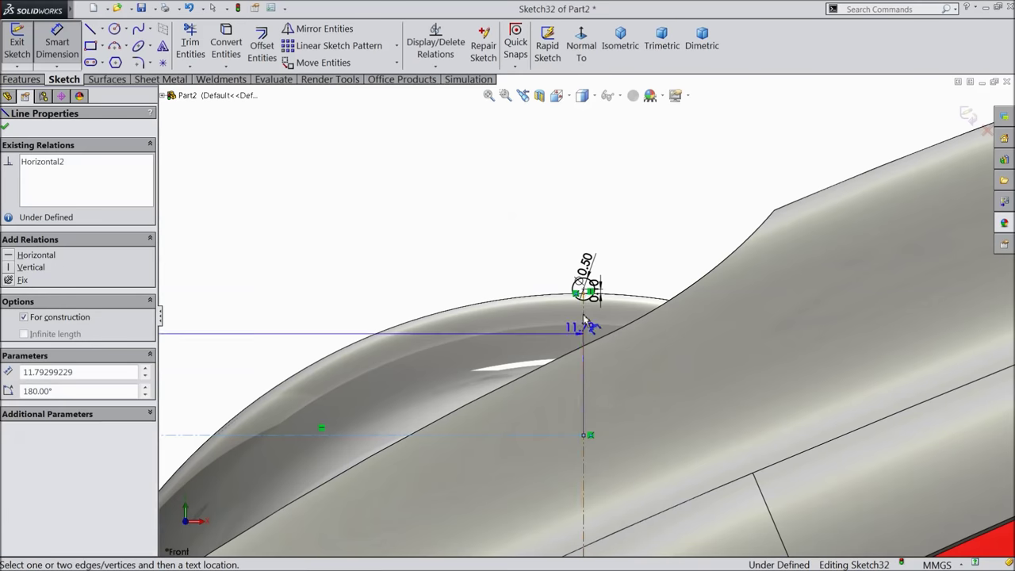
scroll(591, 301, "down", 2)
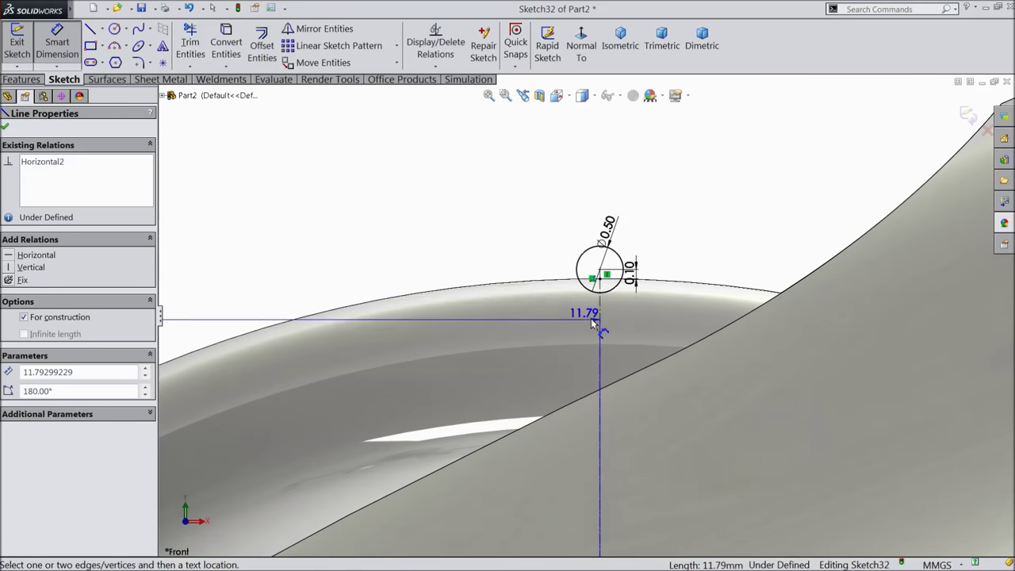
left_click(601, 274)
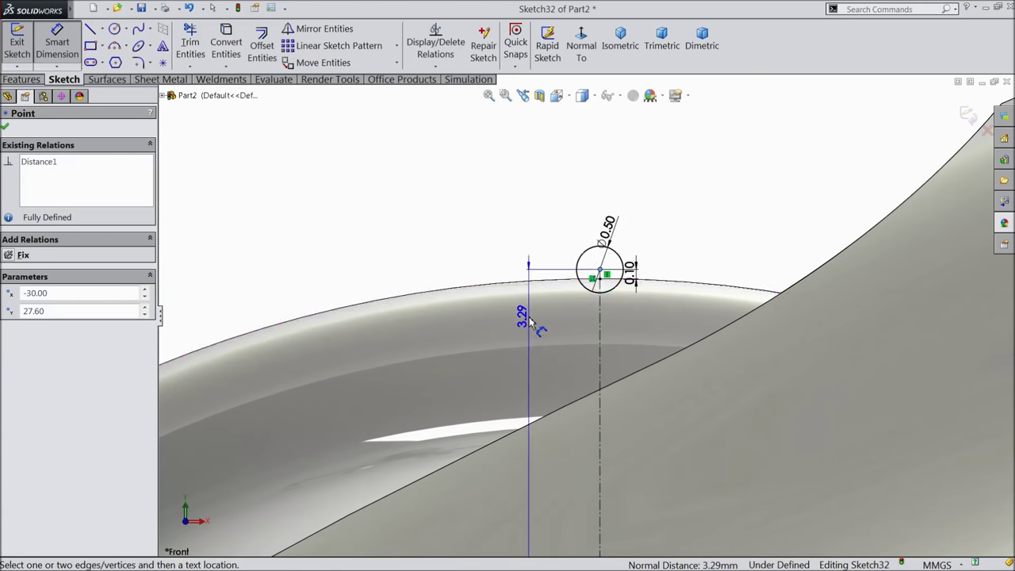
scroll(516, 326, "up", 2)
left_click(264, 319)
type("3.5")
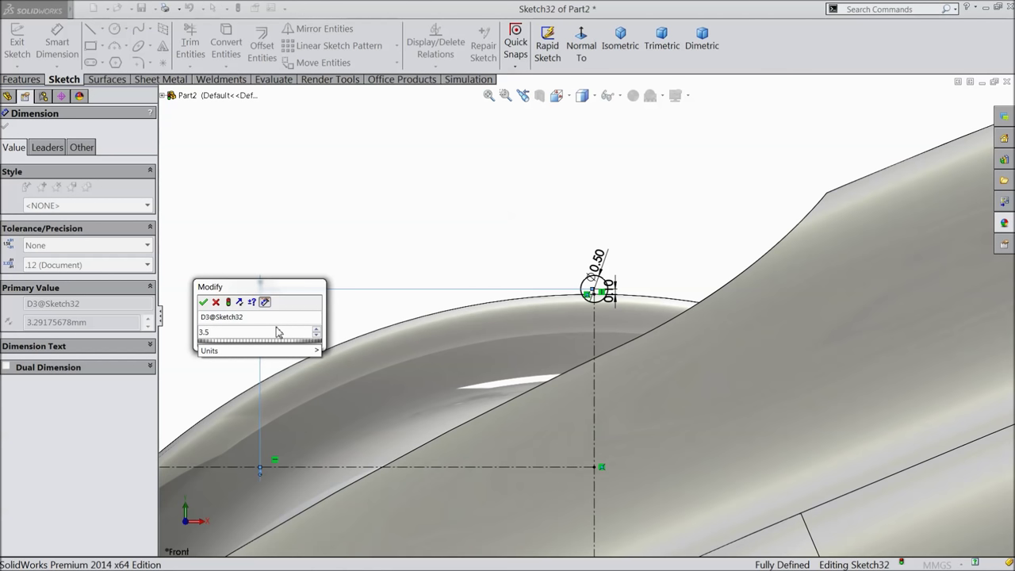
left_click(204, 302)
scroll(539, 385, "up", 3)
middle_click_drag(400, 246, 477, 331)
left_click(5, 127)
- Revolve-cut the small circle around the horizontal centerline, using Mid Plane and 90 degrees, to groove the scroll wheel
left_click(24, 80)
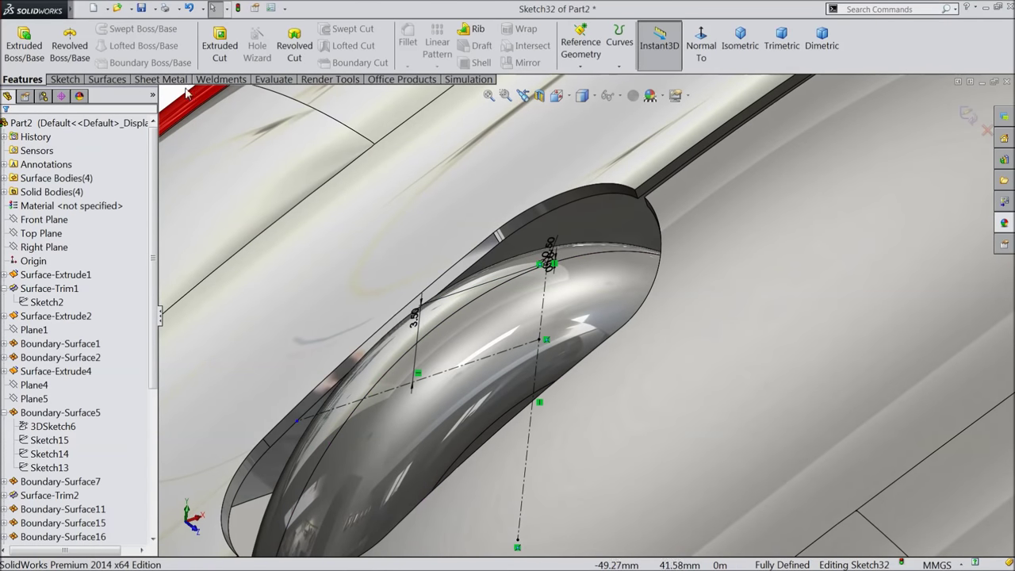
left_click(293, 57)
scroll(553, 290, "down", 3)
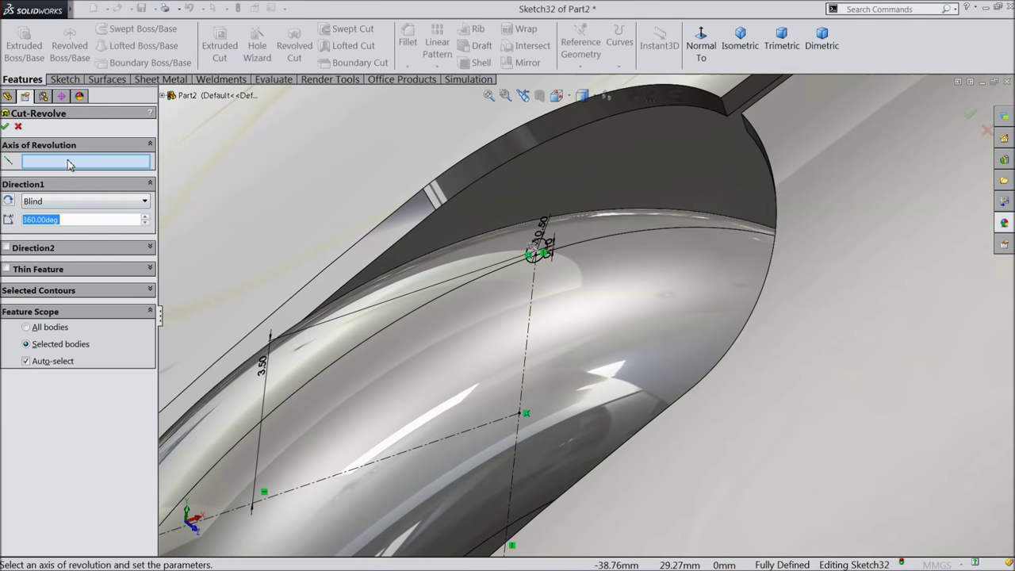
left_click(425, 446)
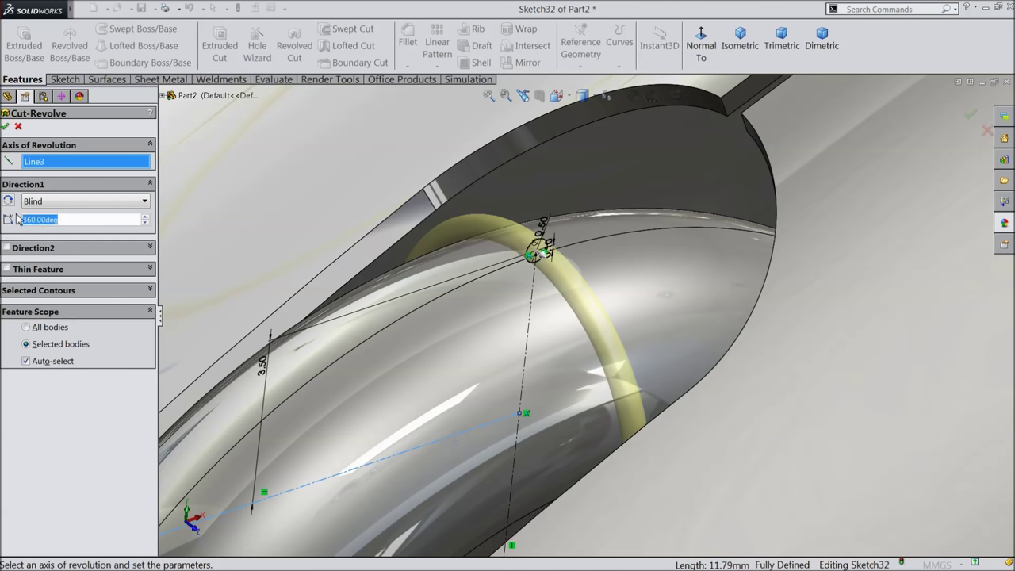
type("90")
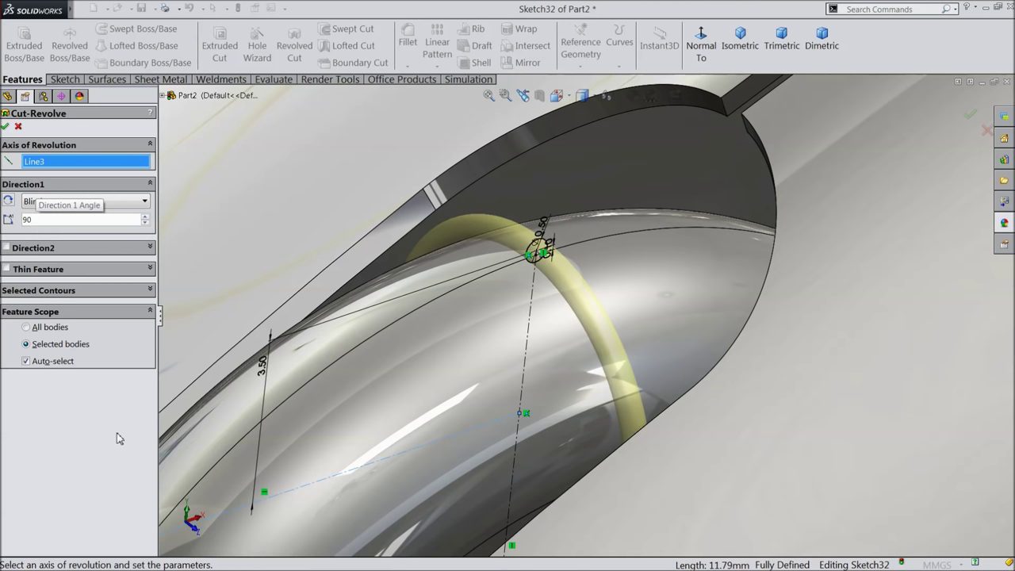
key("Return")
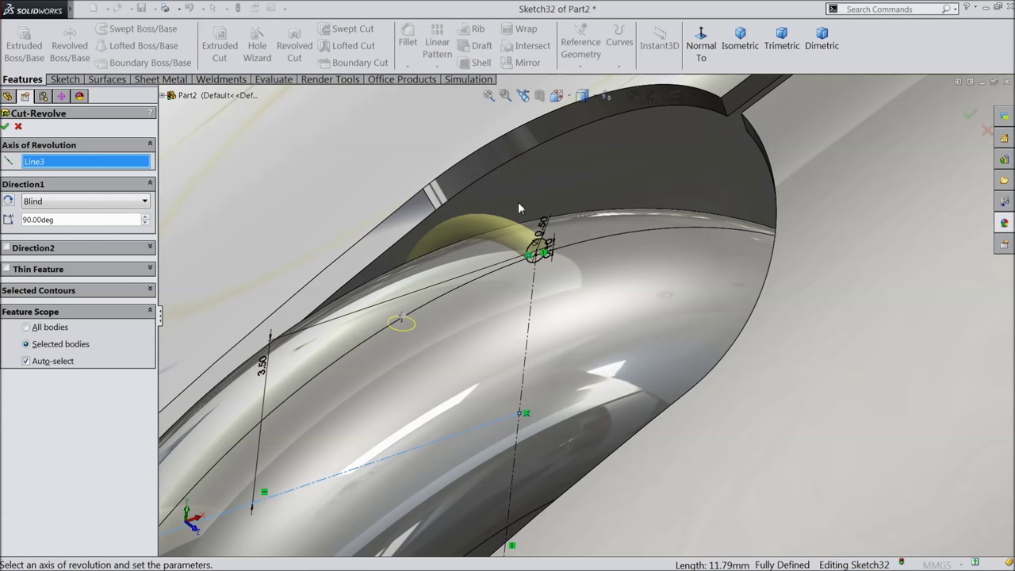
left_click(55, 205)
left_click(57, 266)
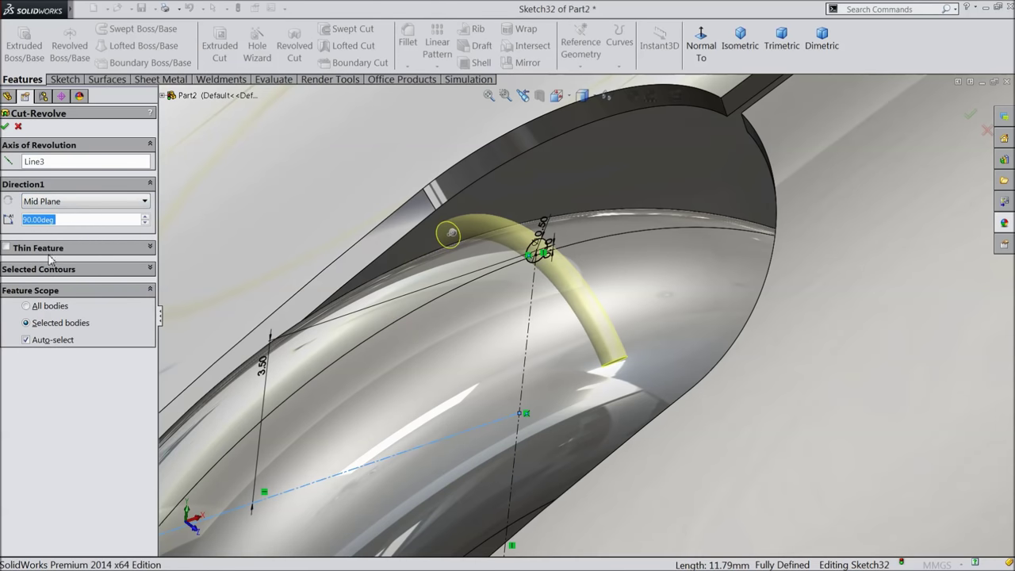
mouse_move(416, 370)
middle_mouse_down()
mouse_move(463, 320)
mouse_move(458, 356)
mouse_move(454, 340)
mouse_move(422, 374)
middle_mouse_up()
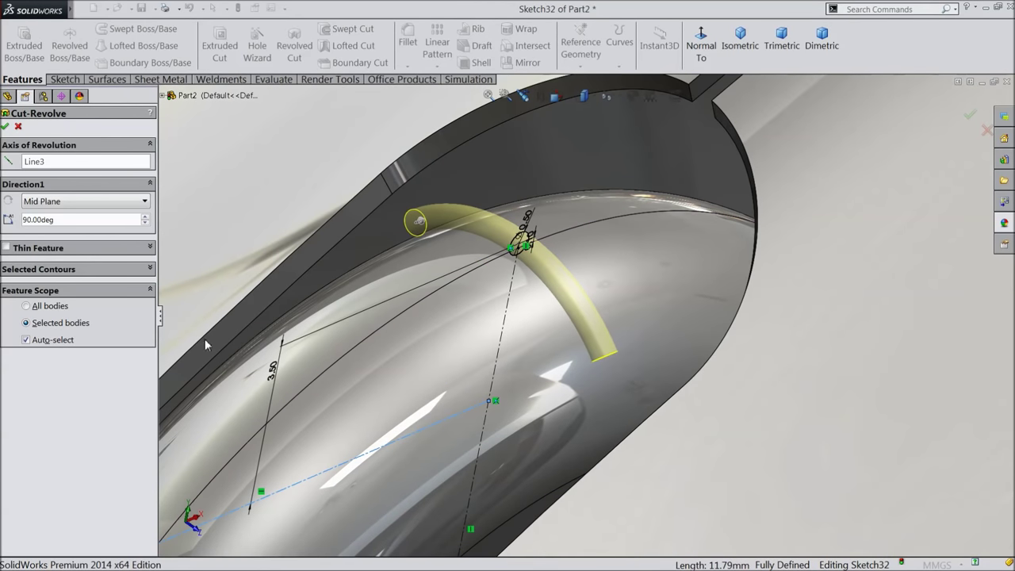
left_click(7, 129)
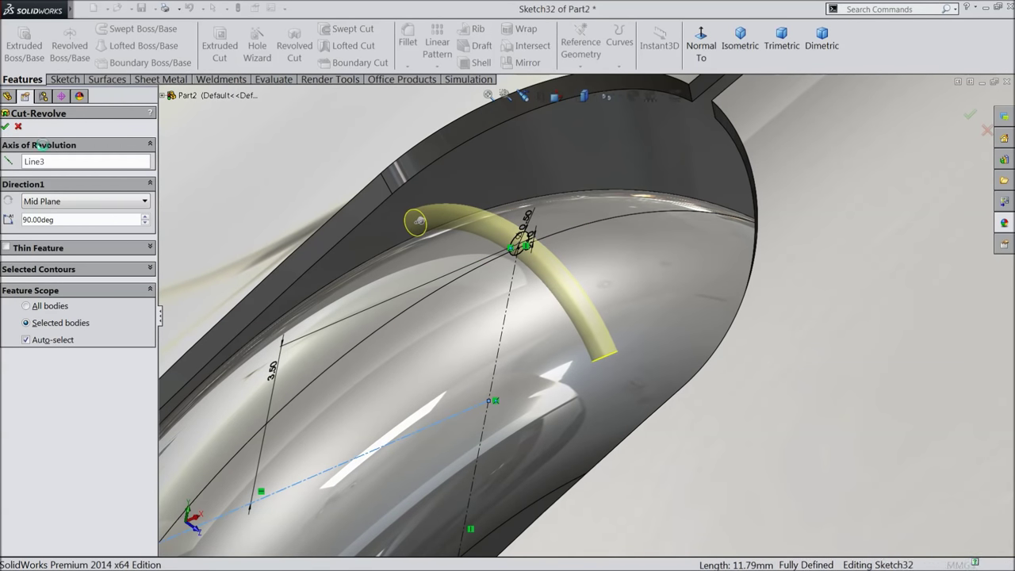
- Examine the revolved groove across the scroll wheel up close and in relation to the surrounding slot
scroll(529, 324, "down", 2)
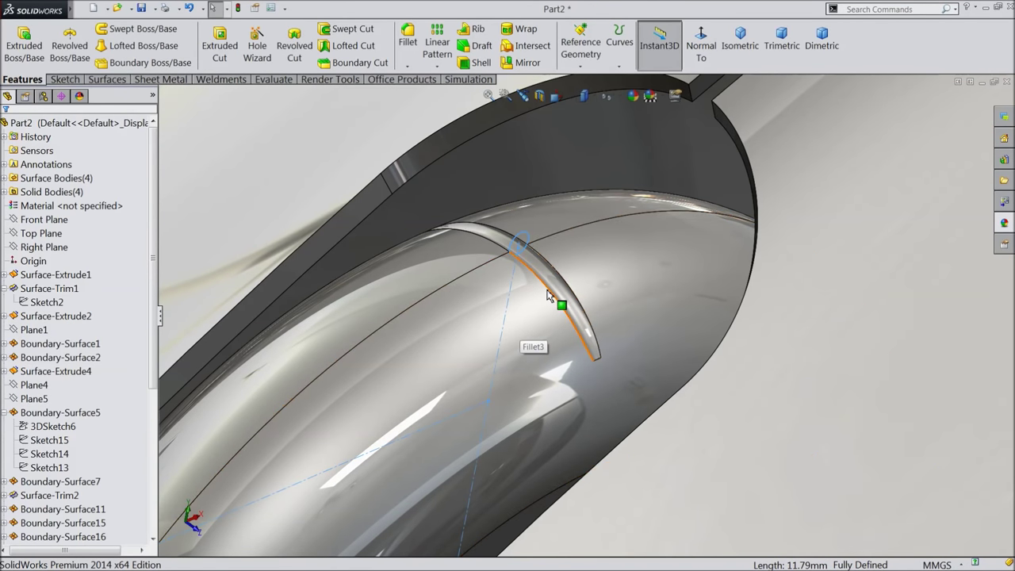
left_click(555, 309)
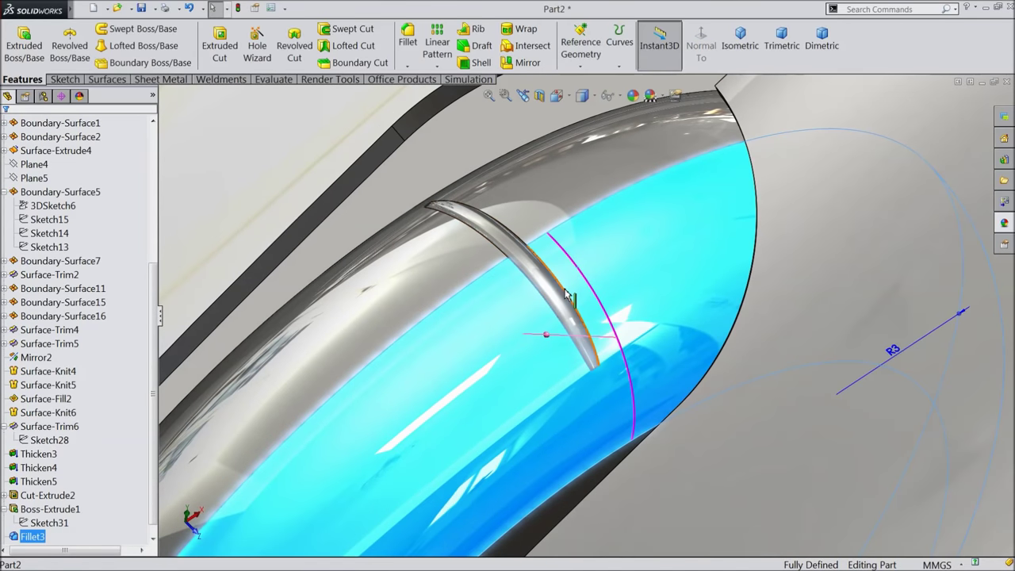
left_click(566, 295)
scroll(566, 295, "up", 3)
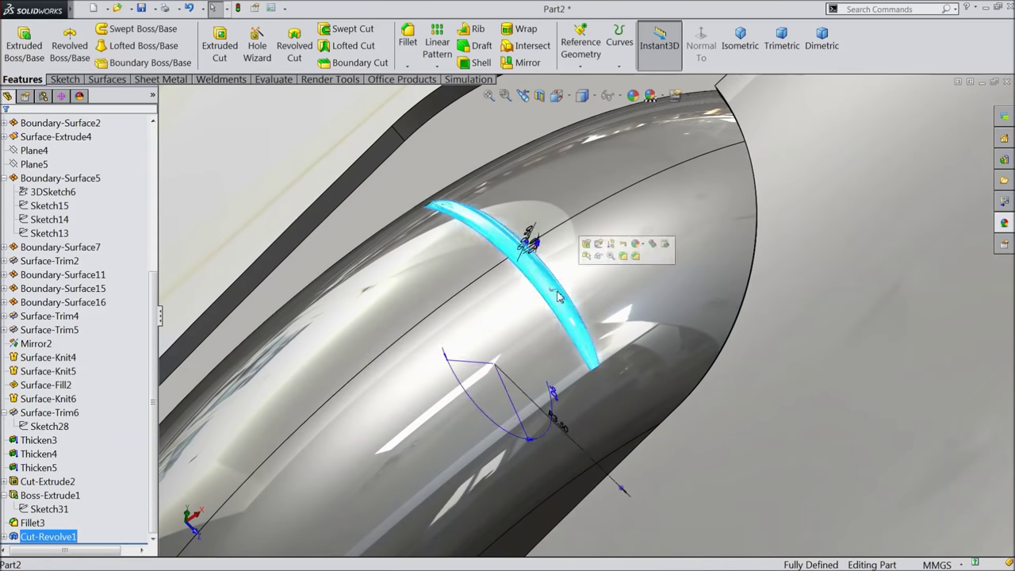
middle_click_drag(566, 295, 489, 236)
left_click(489, 235)
scroll(491, 277, "up", 6)
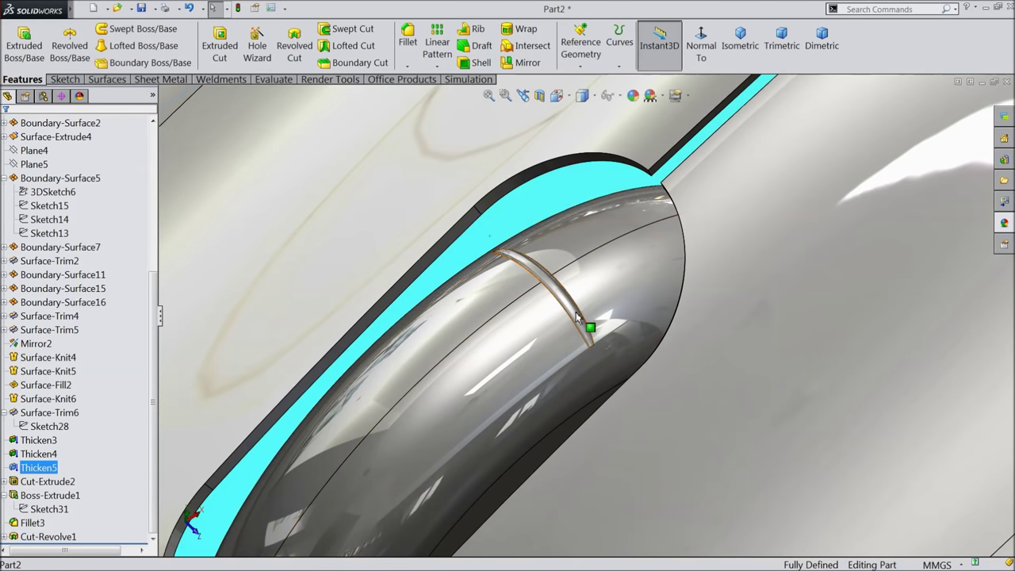
key("Escape")
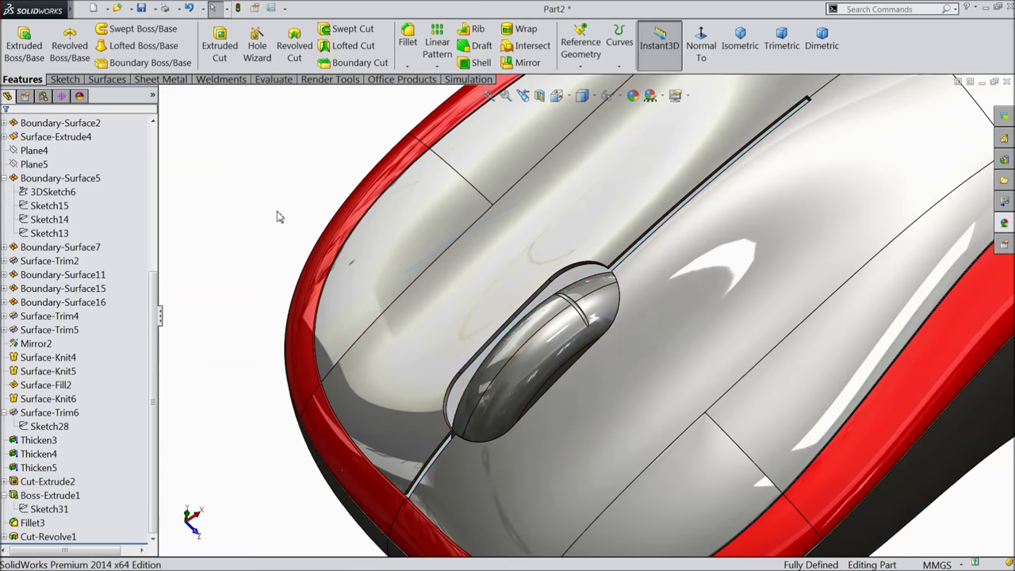
scroll(631, 340, "down", 5)
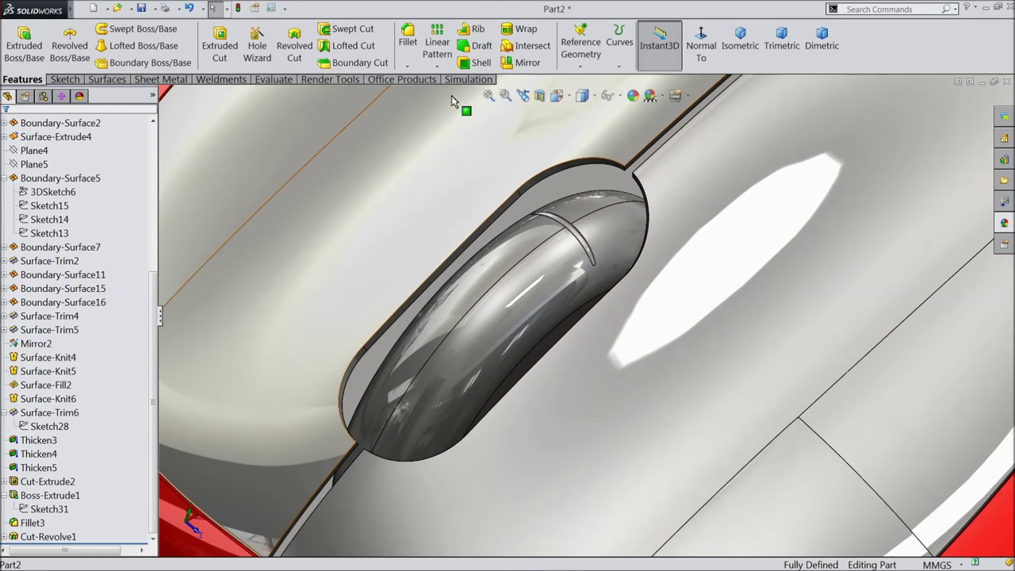
- Circular-pattern the revolved groove around the scroll wheel's circular edge with 50 equally spaced instances over 360 degrees
left_click(434, 67)
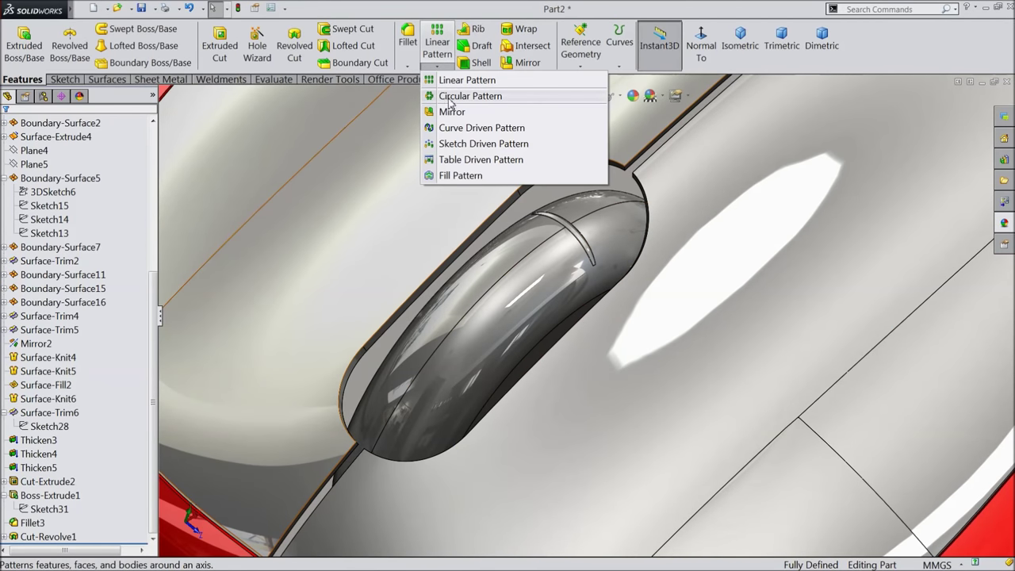
left_click(449, 96)
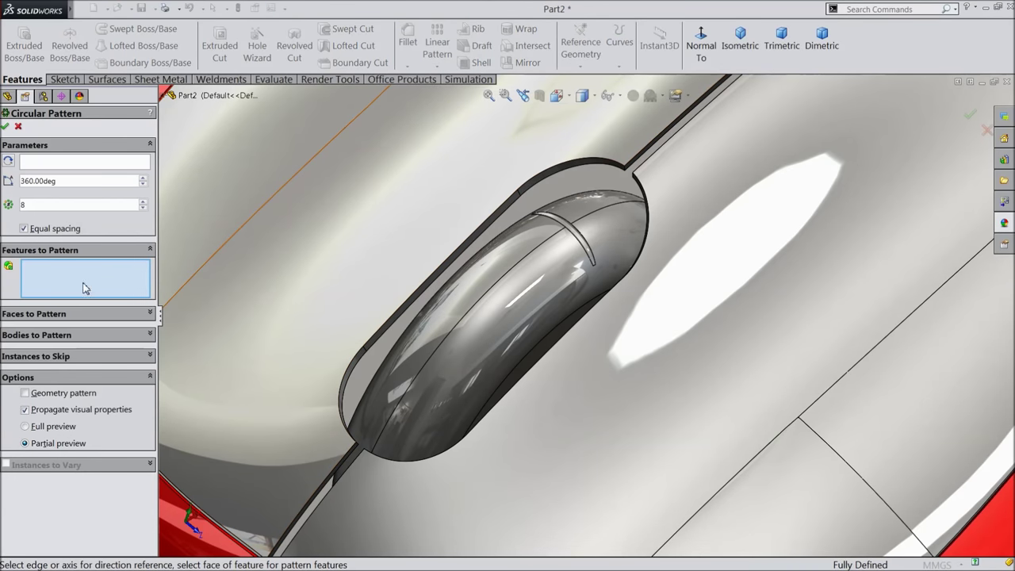
left_click(581, 244)
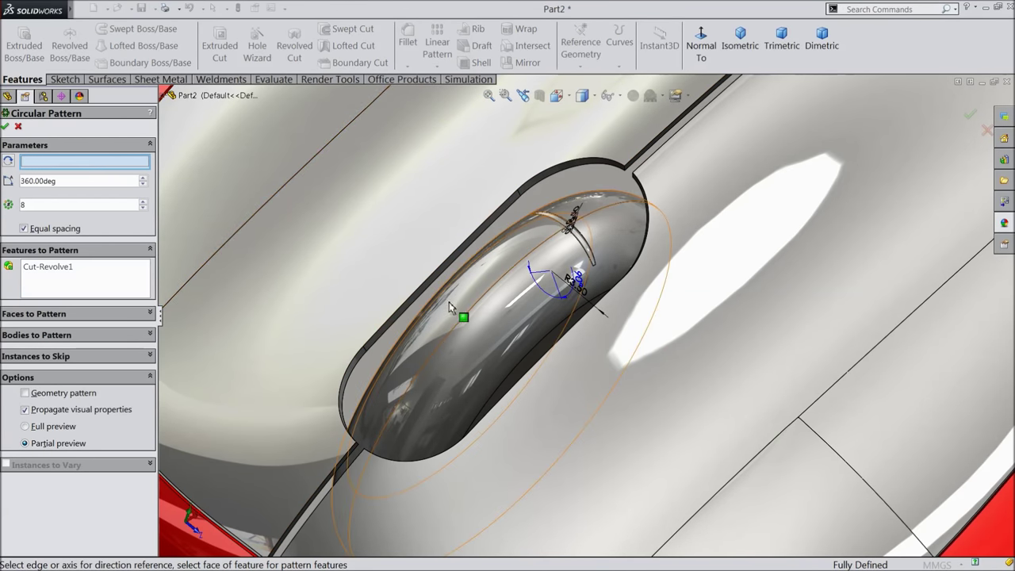
left_click(466, 314)
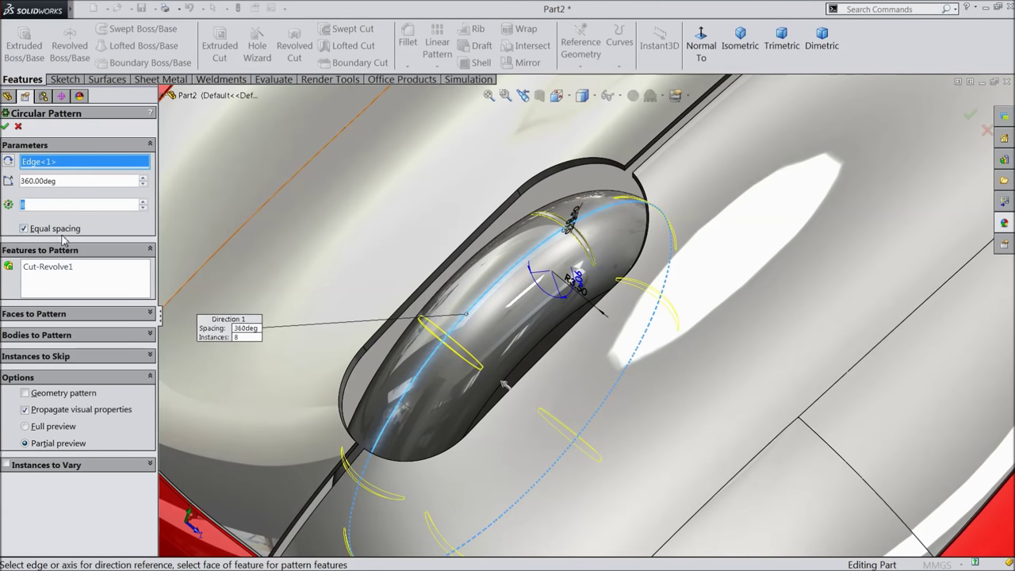
type("30")
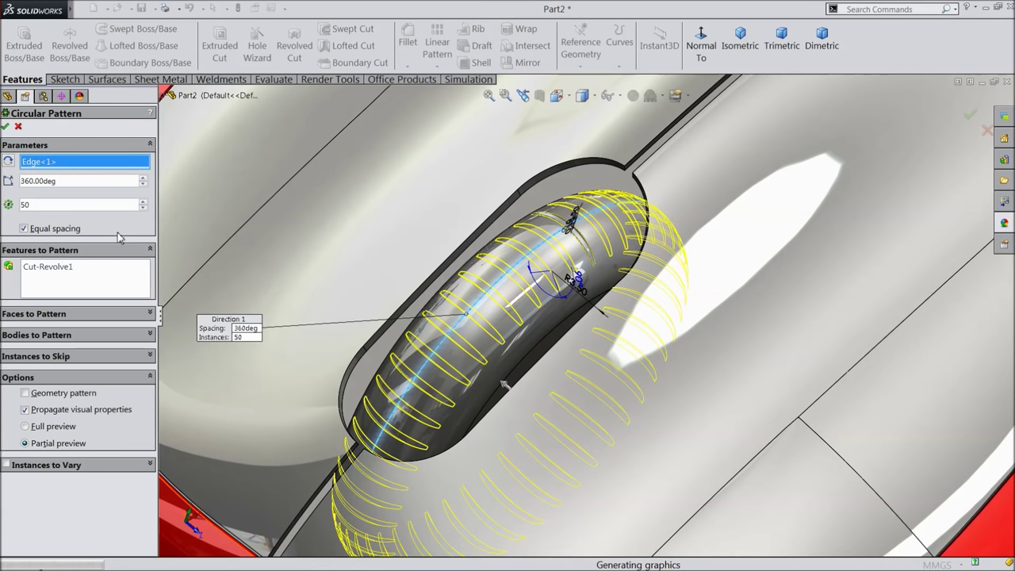
key("Return")
scroll(378, 390, "up", 3)
middle_click_drag(377, 390, 439, 381)
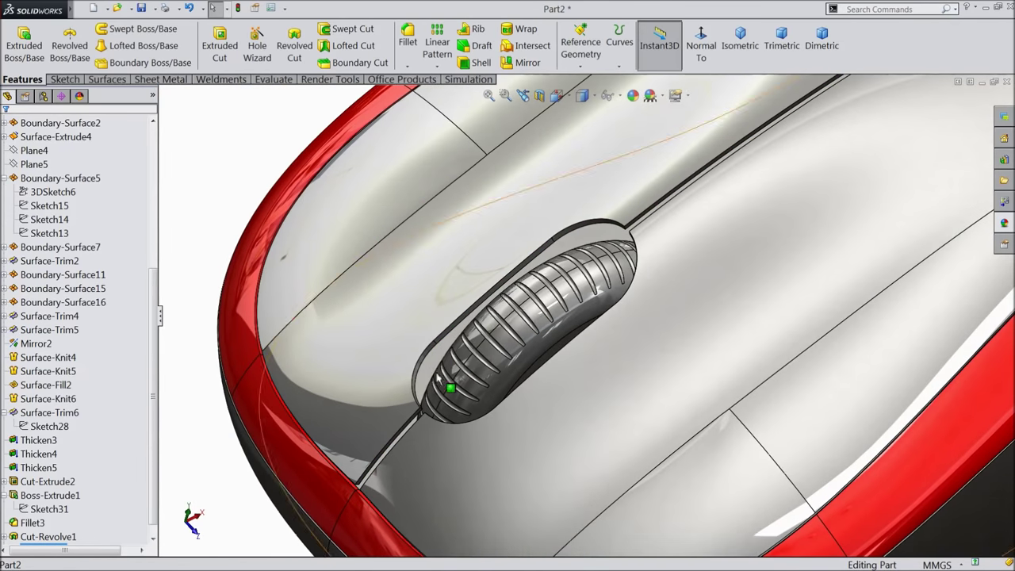
scroll(453, 369, "up", 5)
mouse_move(394, 336)
middle_mouse_down()
mouse_move(408, 310)
mouse_move(396, 352)
middle_mouse_up()
scroll(795, 287, "down", 3)
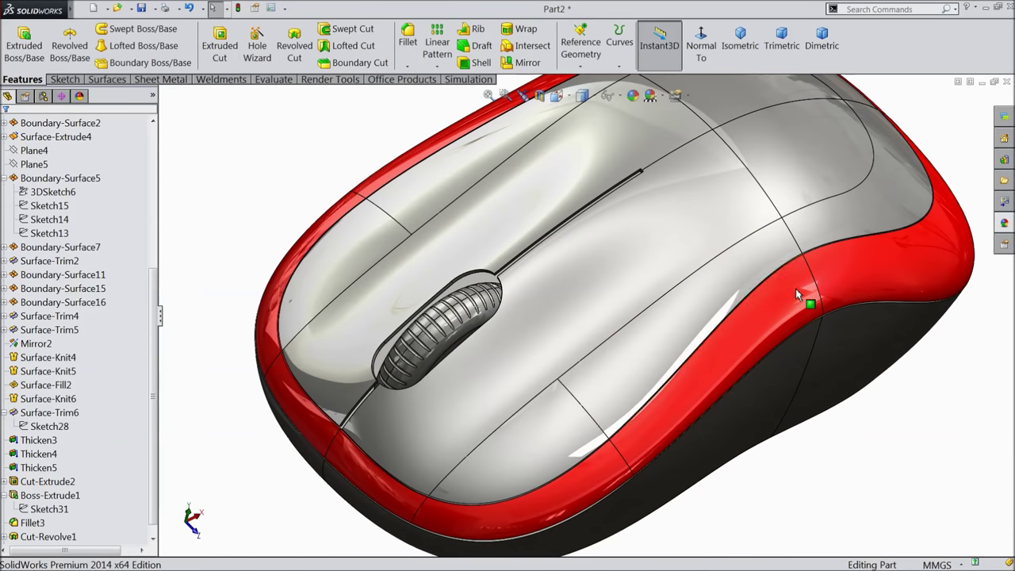
- Collapse the expanded Boundary-Surface5 feature in the feature tree
scroll(736, 285, "up", 3)
scroll(686, 282, "down", 2)
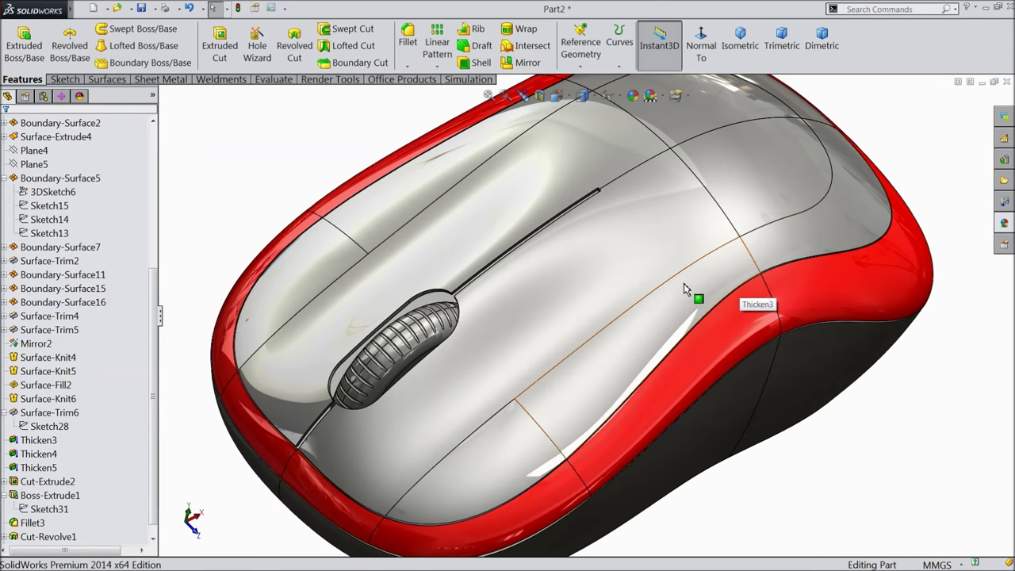
scroll(690, 284, "down", 2)
scroll(678, 290, "up", 4)
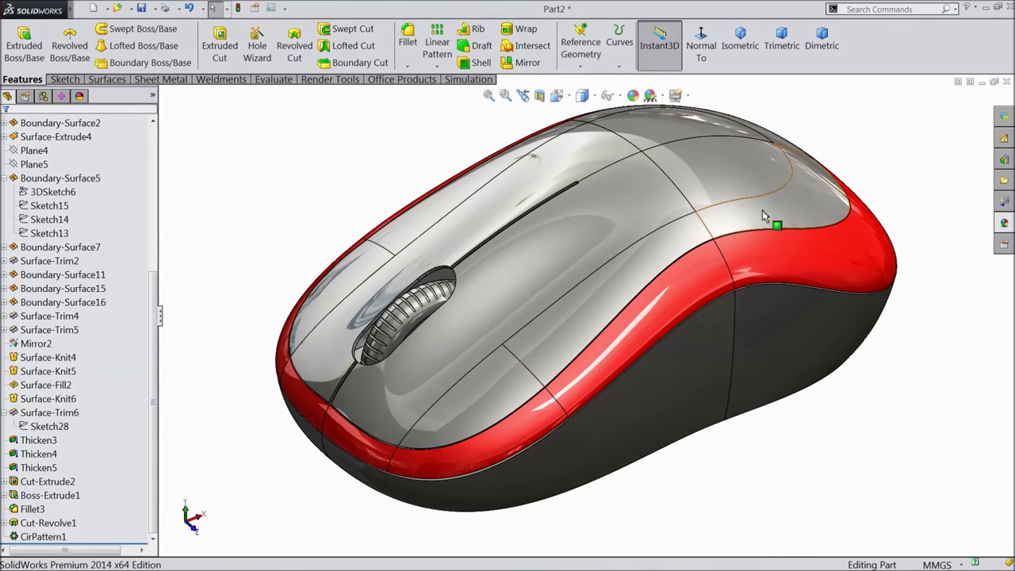
left_click(27, 231)
left_click(6, 179)
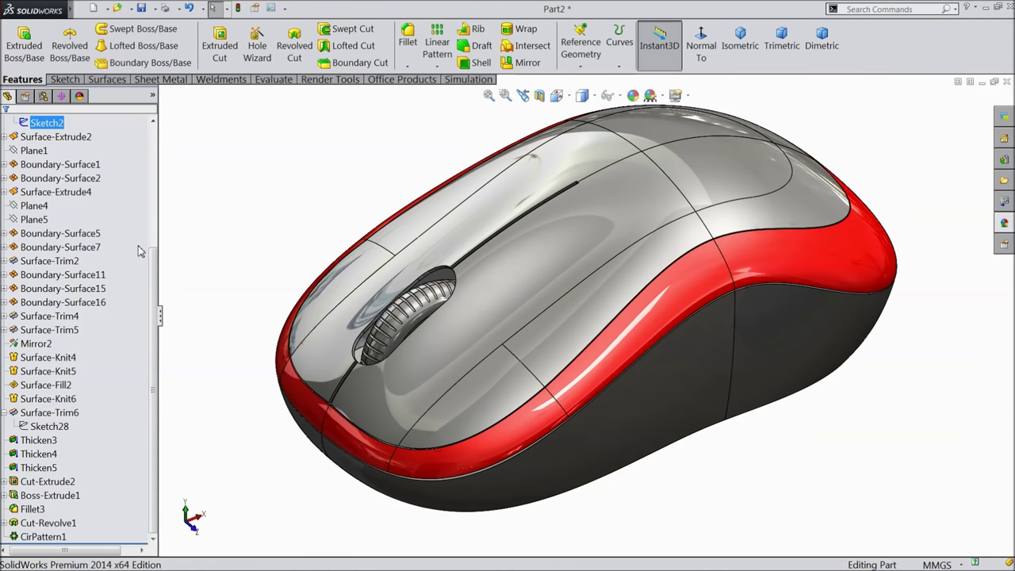
- Fillet the upper edges of the scroll wheel slot and the button-separating slit with a constant 0.1 mm radius
left_click(407, 40)
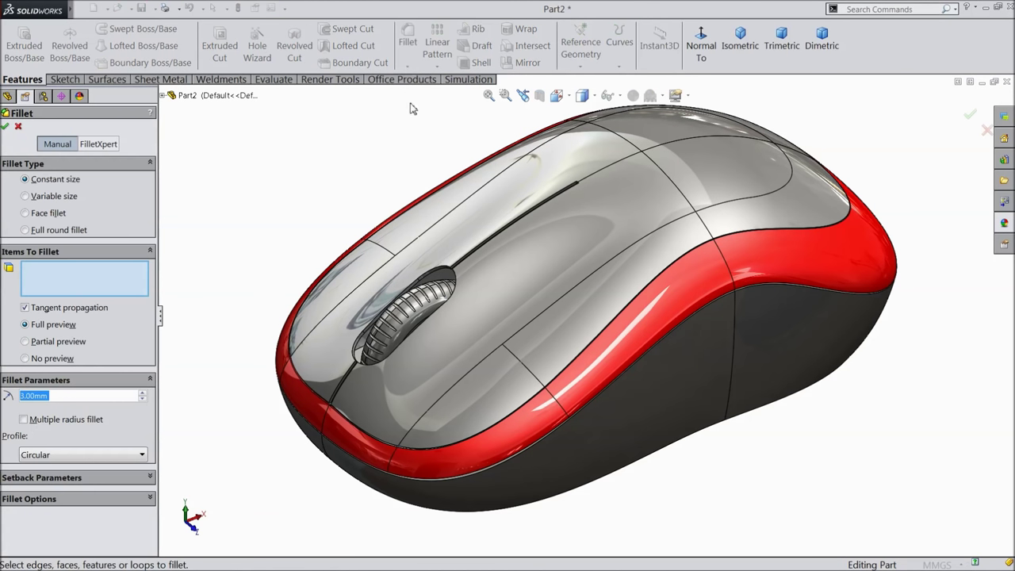
type("0.1")
key("Return")
scroll(499, 273, "down", 5)
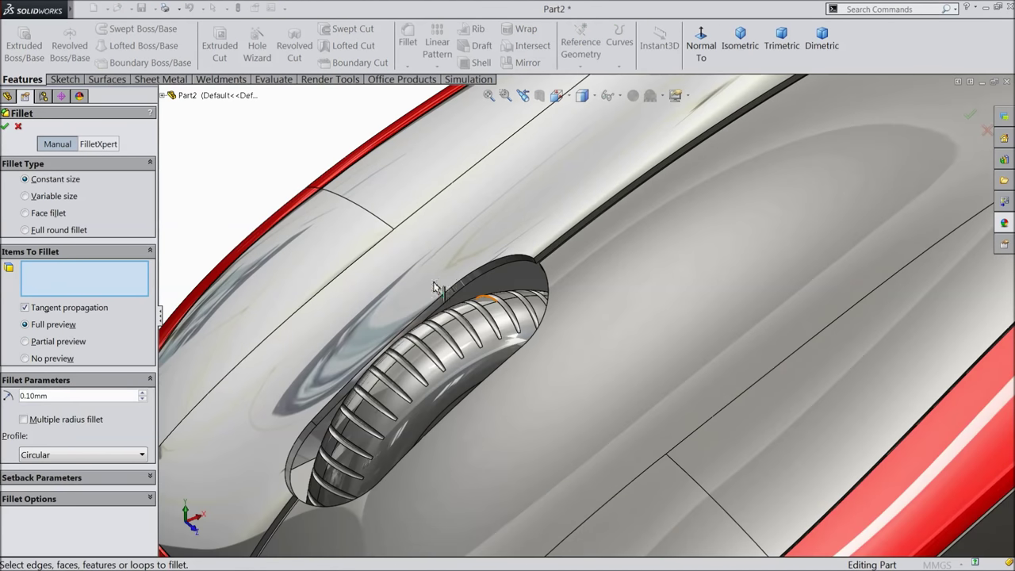
left_click(507, 274)
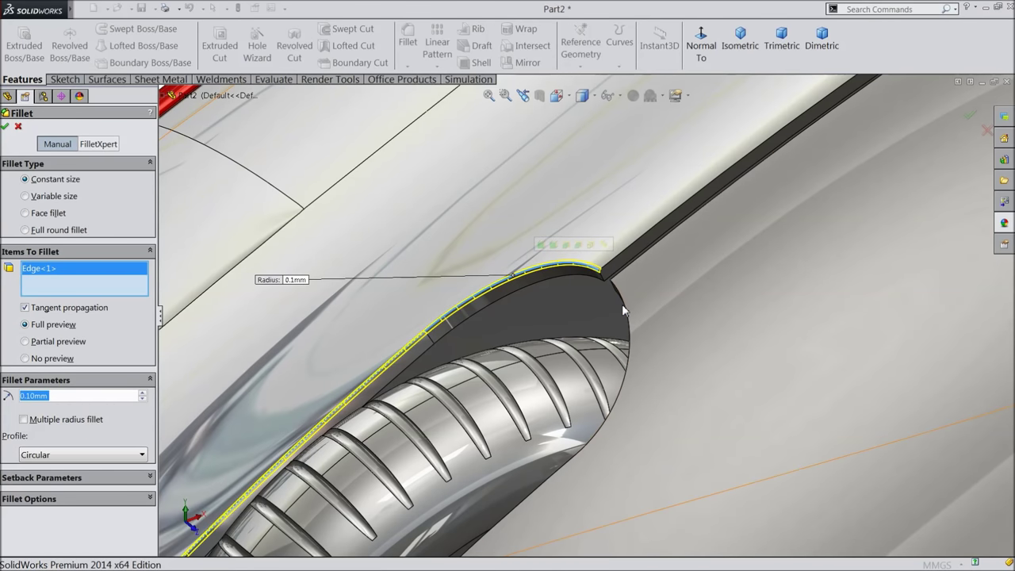
left_click(628, 246)
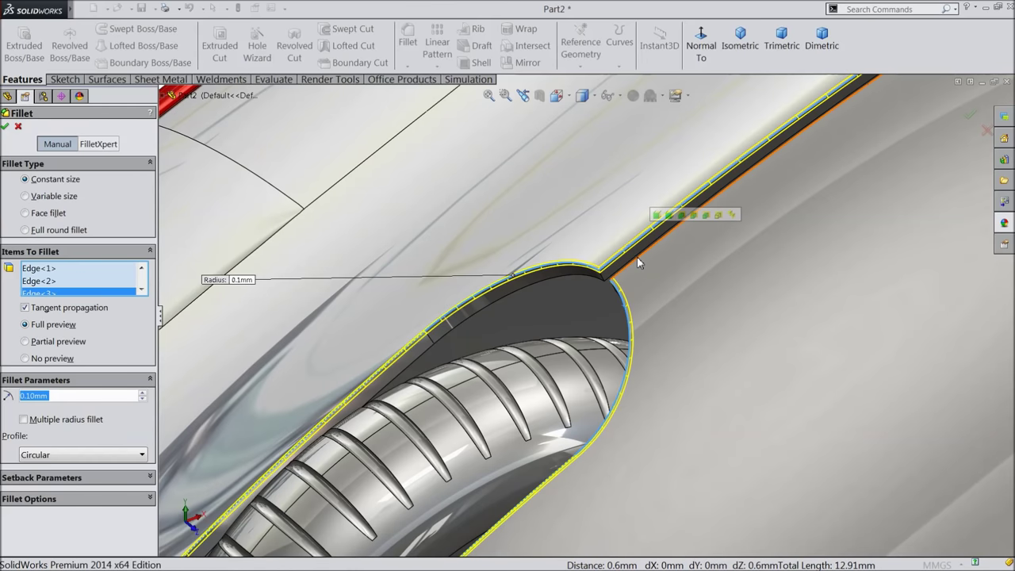
middle_click_drag(647, 275, 509, 449)
scroll(459, 449, "down", 5)
scroll(460, 447, "down", 3)
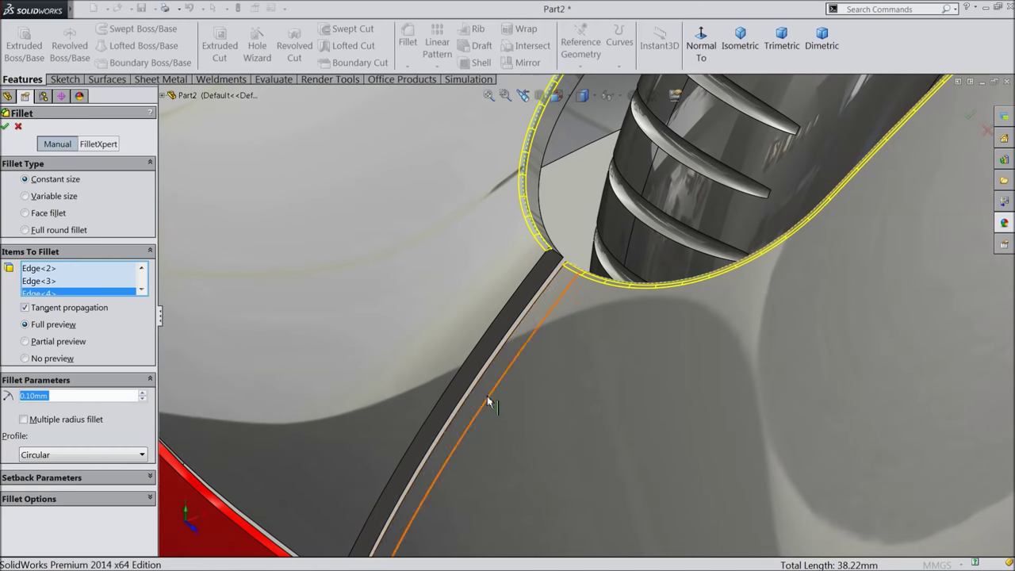
left_click(555, 276)
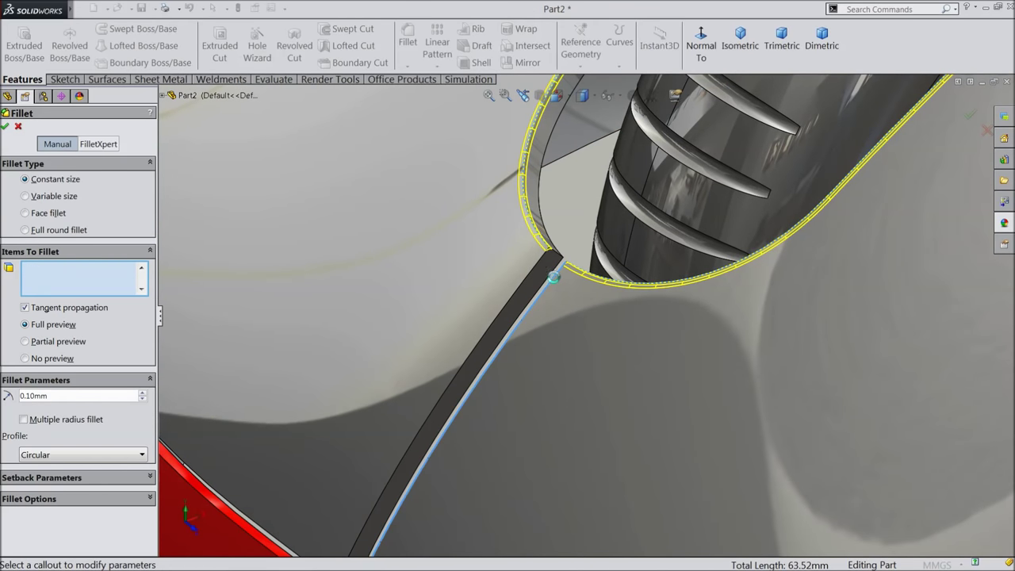
left_click(531, 272)
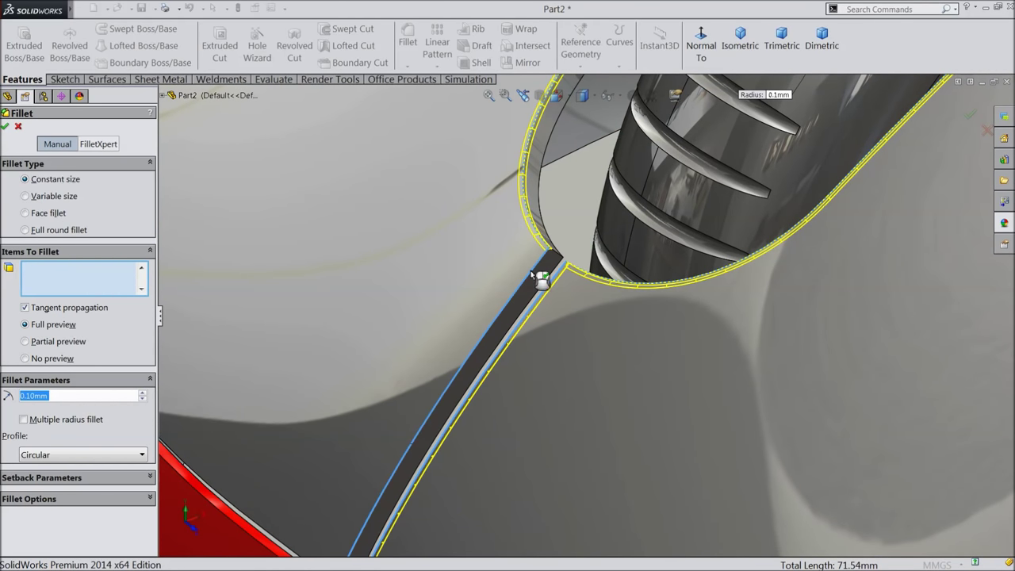
left_click(5, 127)
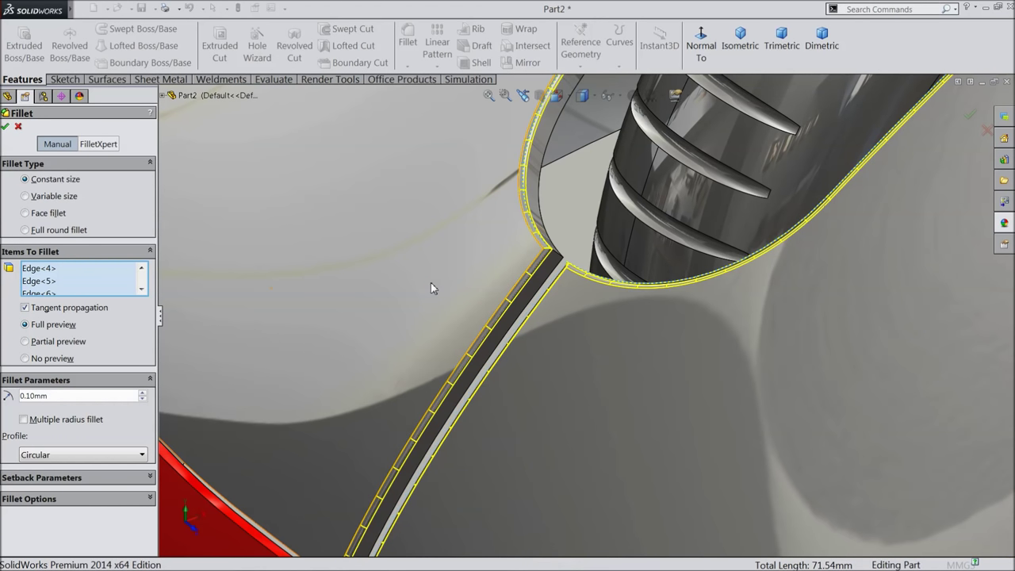
- Try to fillet the red side band's edges with a 0.1 mm radius, including all edges connected to the start face
scroll(441, 295, "up", 3)
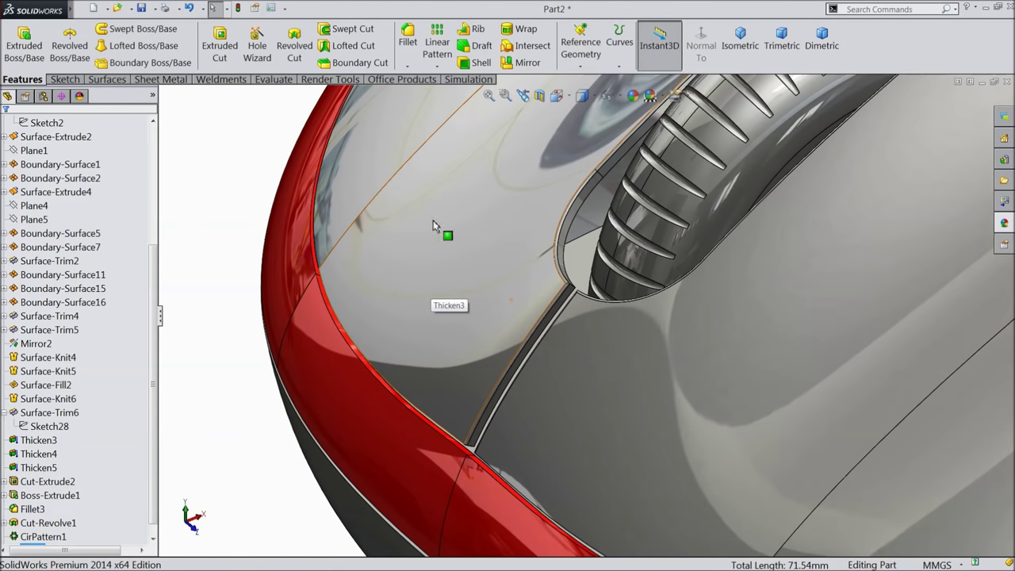
left_click(407, 38)
scroll(425, 406, "down", 3)
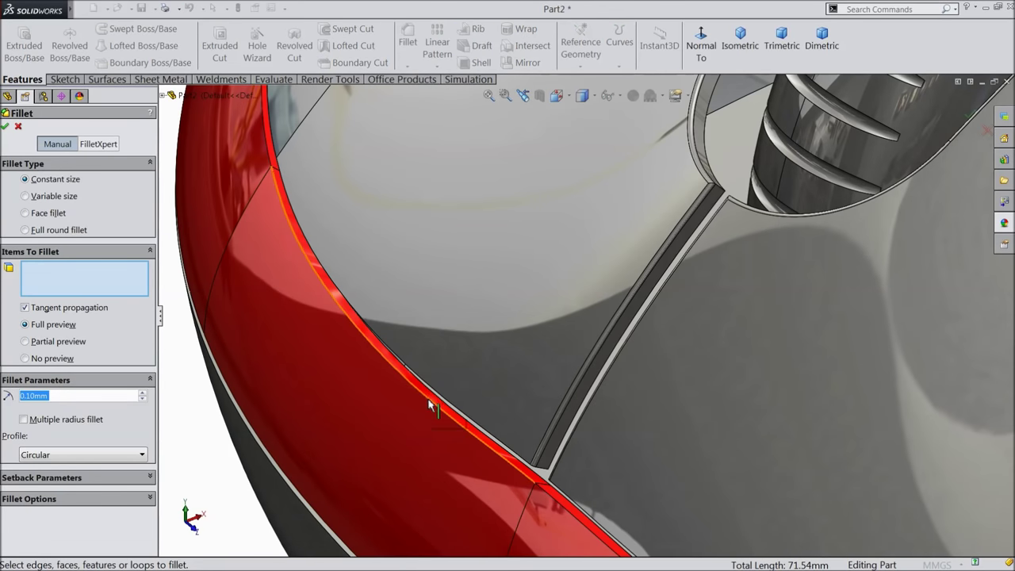
left_click(430, 406)
key("f")
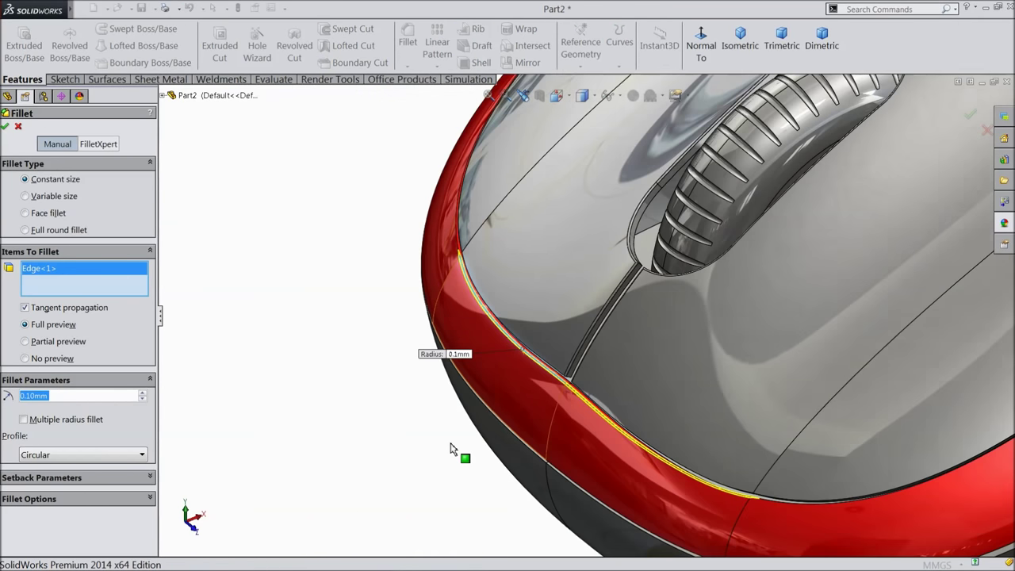
scroll(729, 365, "down", 6)
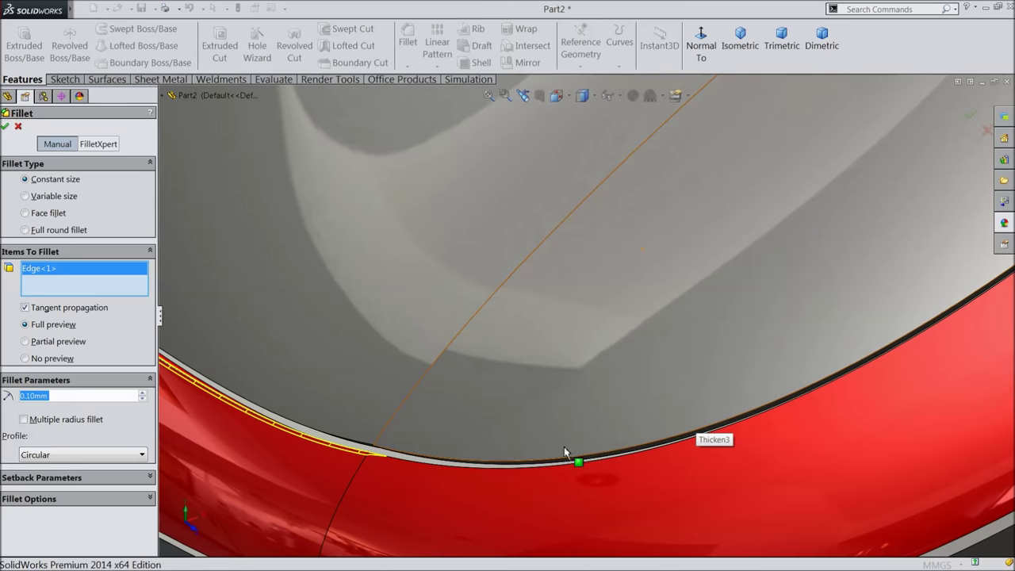
left_click(406, 465)
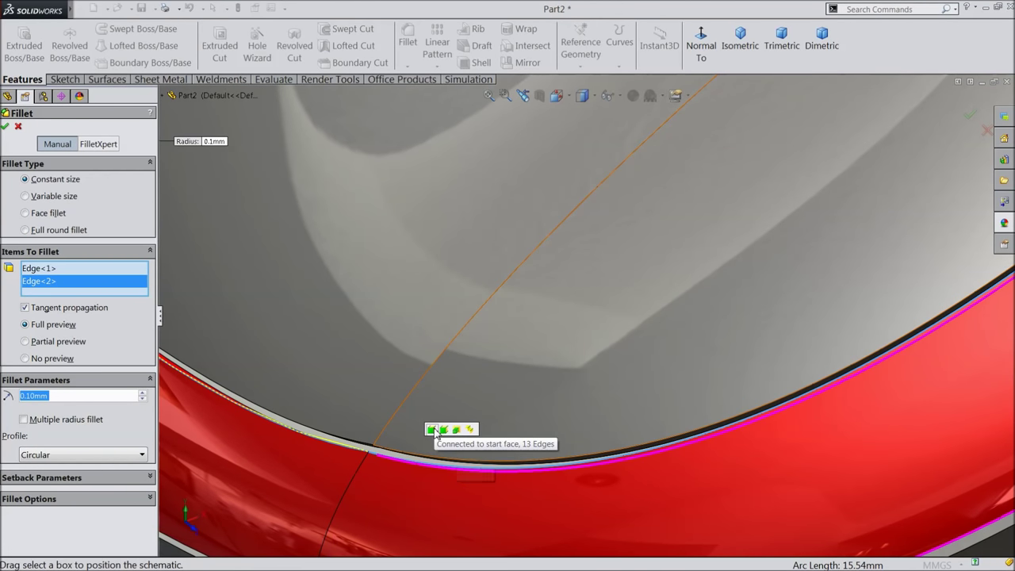
left_click(434, 429)
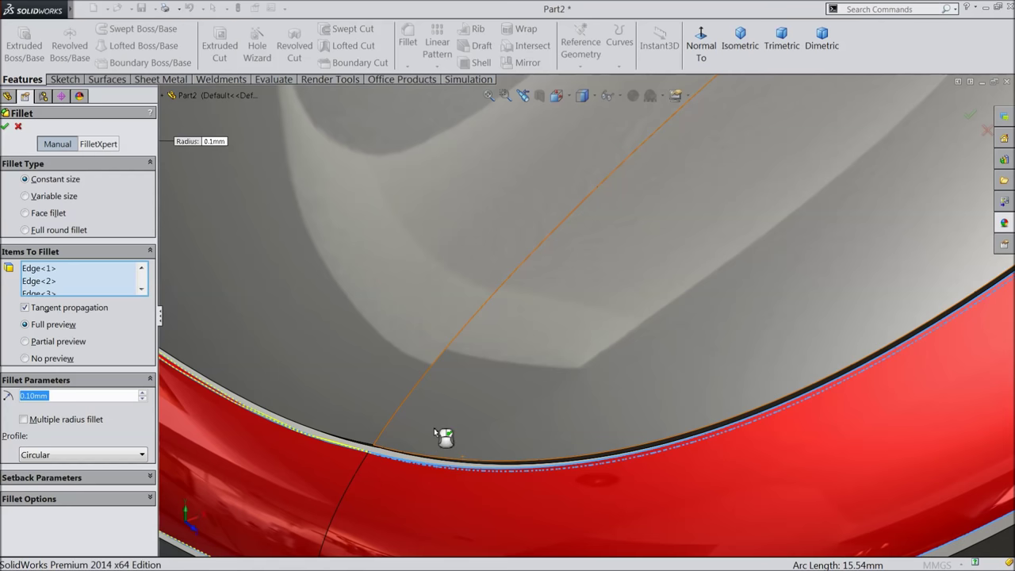
scroll(606, 380, "up", 5)
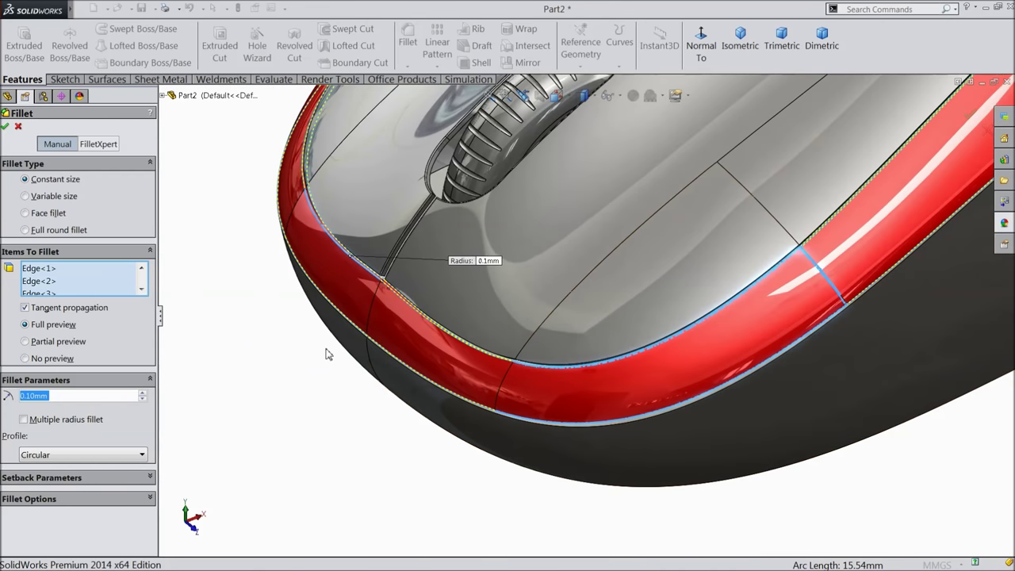
scroll(491, 346, "up", 3)
scroll(668, 257, "down", 5)
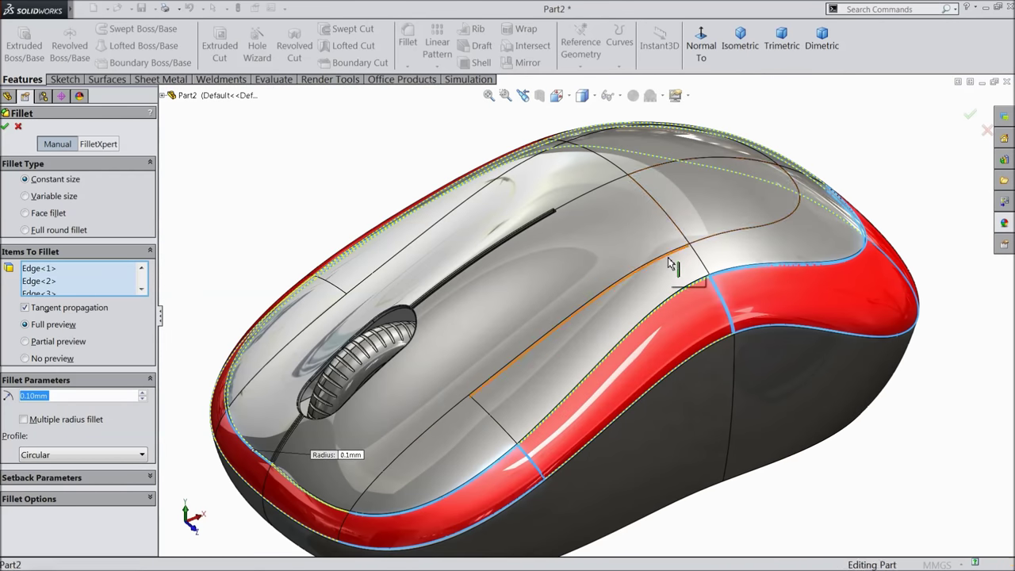
scroll(644, 205, "down", 2)
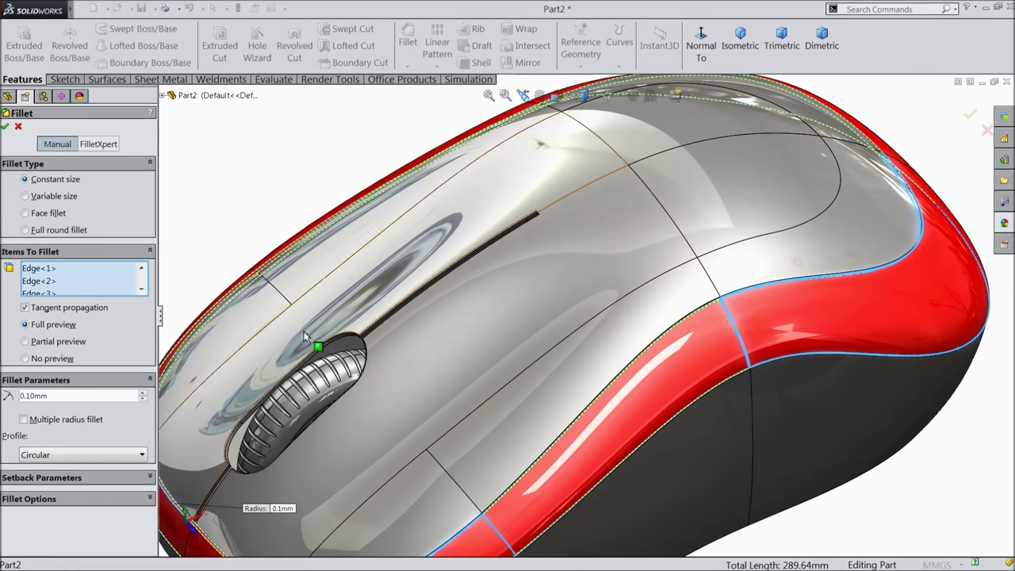
left_click(6, 128)
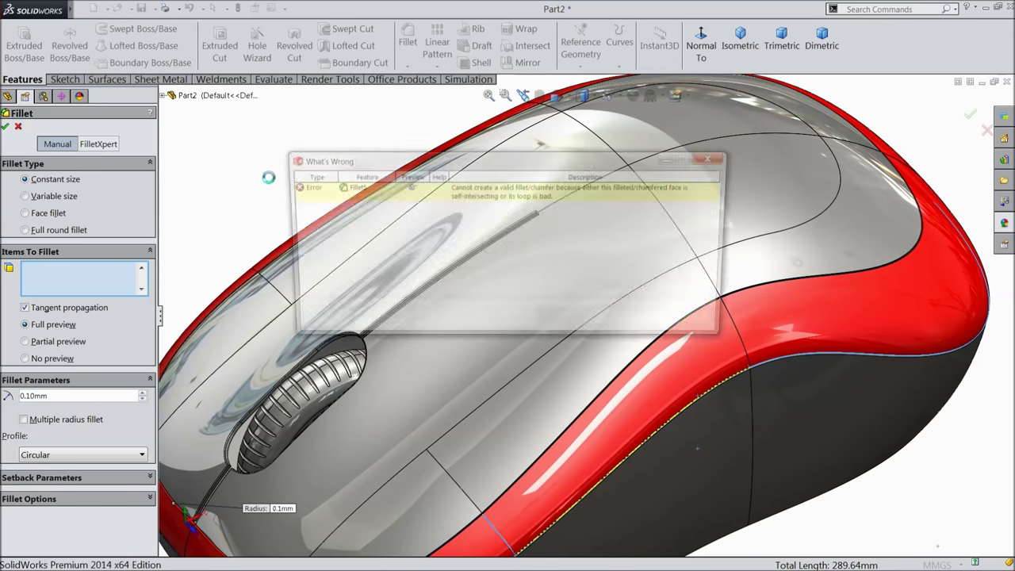
left_click(659, 323)
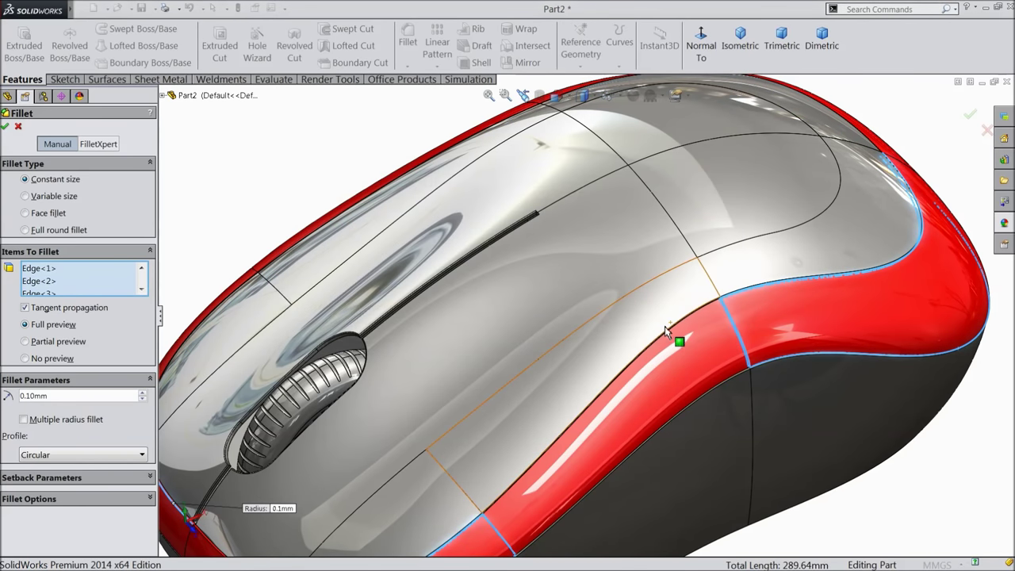
left_click(19, 128)
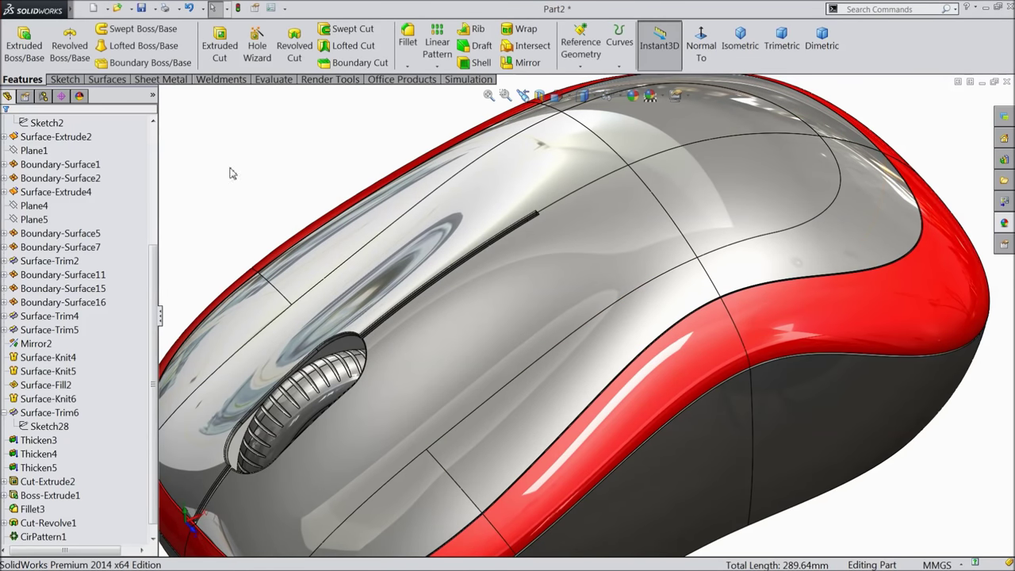
- Collapse the expanded Surface-Trim1 feature in the feature tree
key("f")
mouse_move(301, 229)
middle_mouse_down()
mouse_move(351, 249)
mouse_move(419, 132)
mouse_move(433, 153)
mouse_move(322, 197)
mouse_move(354, 216)
mouse_move(310, 262)
mouse_move(331, 219)
mouse_move(320, 227)
middle_mouse_up()
middle_click_drag(490, 337, 523, 334)
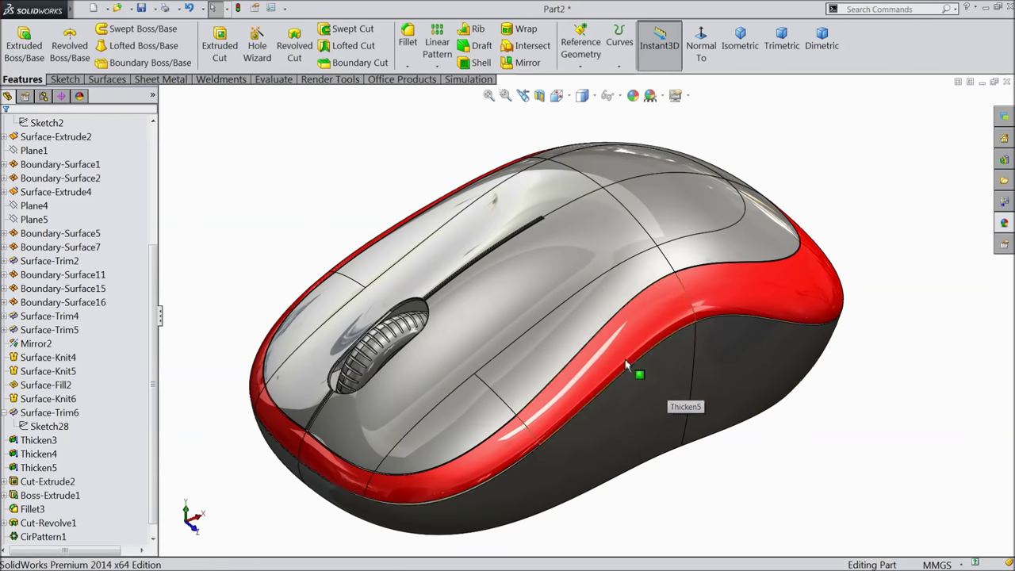
middle_click_drag(628, 363, 587, 341)
scroll(153, 297, "up", 5)
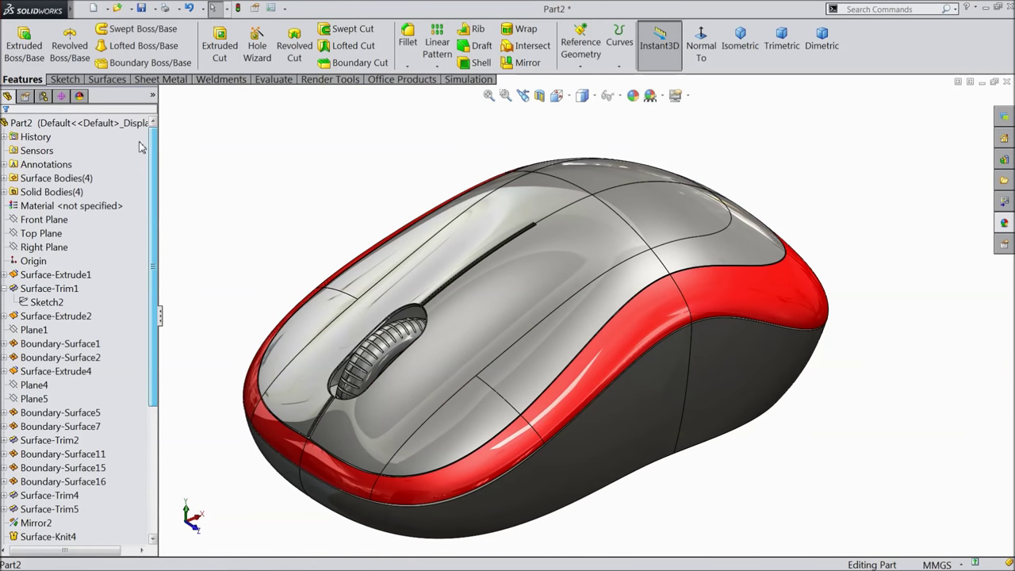
left_click(4, 289)
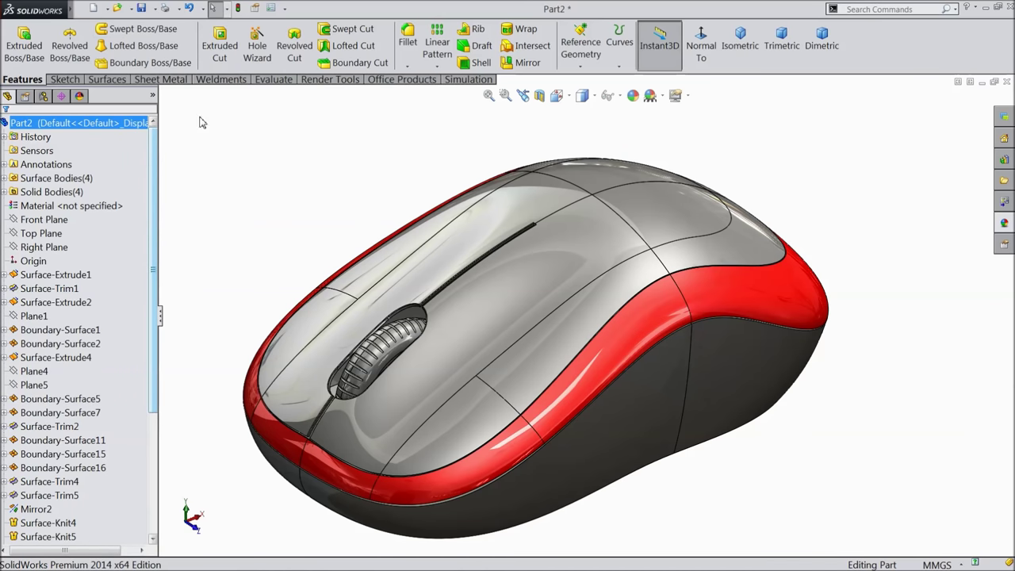
- Save the part to the Desktop under the file name Mouse
key("ctrl+s")
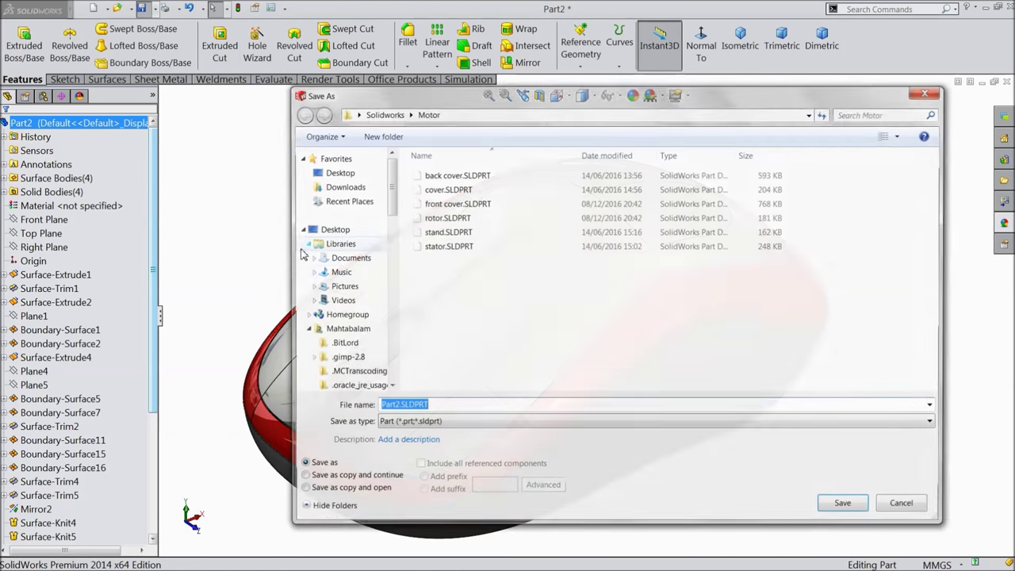
left_click(336, 172)
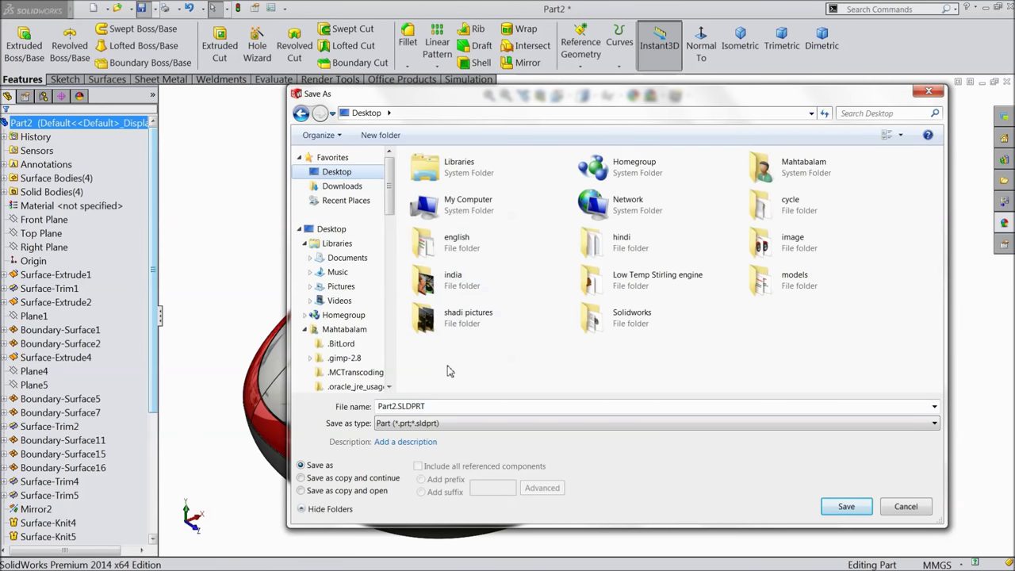
left_click(438, 409)
type("Mous")
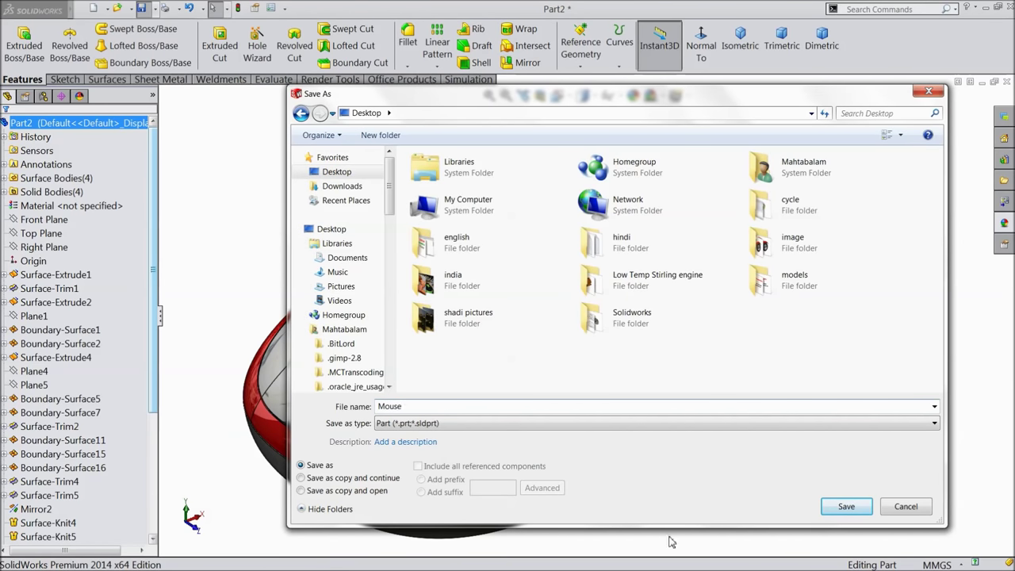
type("e")
left_click(841, 508)
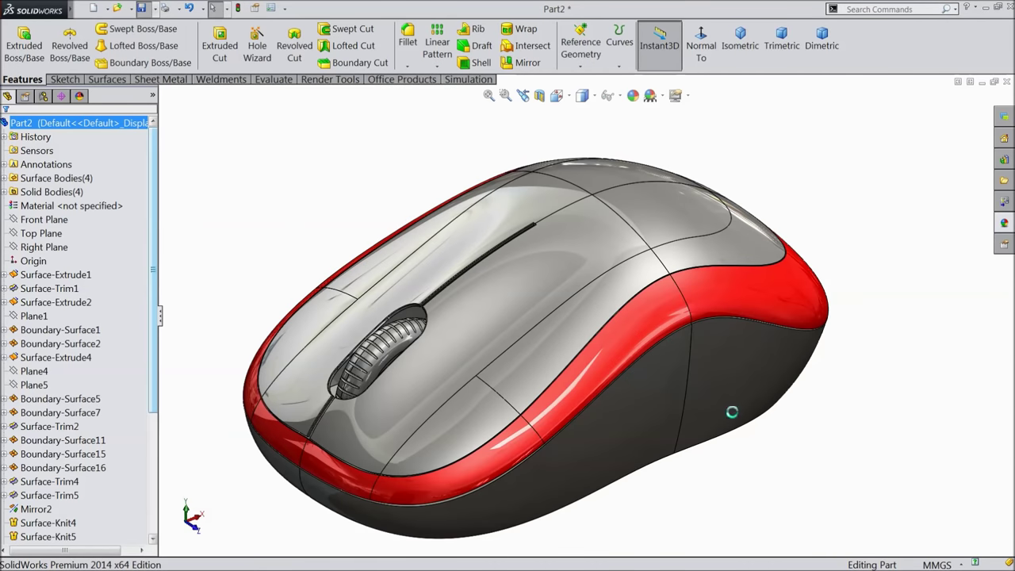
mouse_move(537, 376)
middle_mouse_down()
mouse_move(792, 370)
mouse_move(626, 378)
mouse_move(551, 356)
mouse_move(512, 361)
mouse_move(538, 359)
mouse_move(519, 369)
mouse_move(525, 378)
mouse_move(539, 357)
middle_mouse_up()
scroll(534, 348, "down", 2)
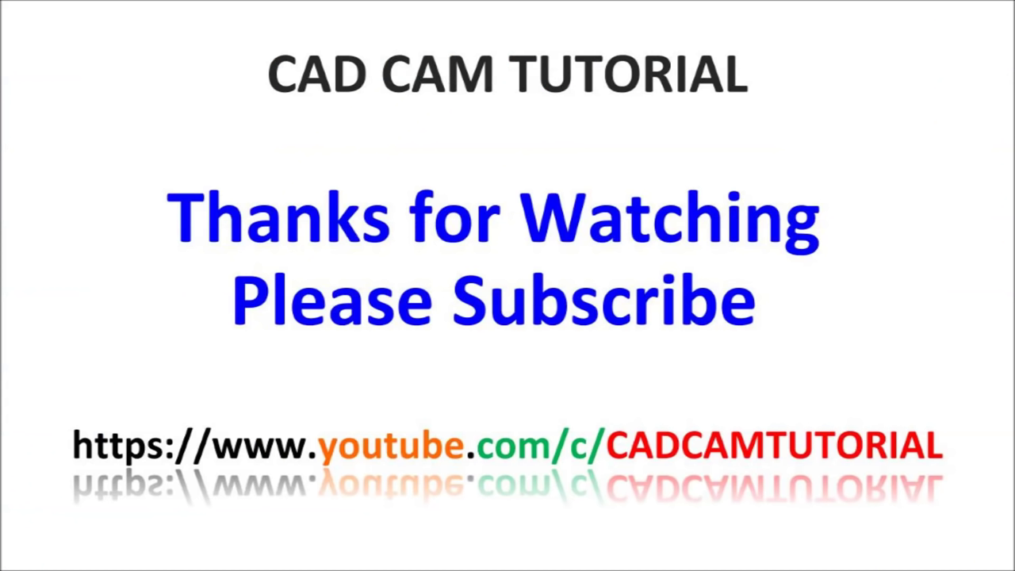